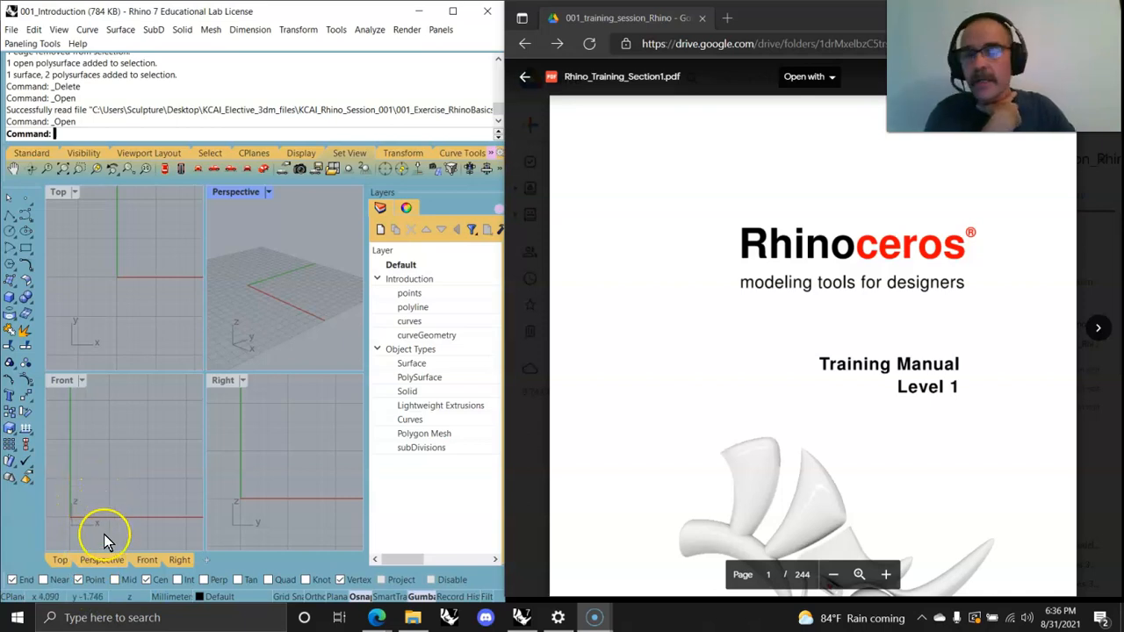
Step: Browse the toolbar tabs to see which command sets each one offers
scroll(799, 393, "down", 2)
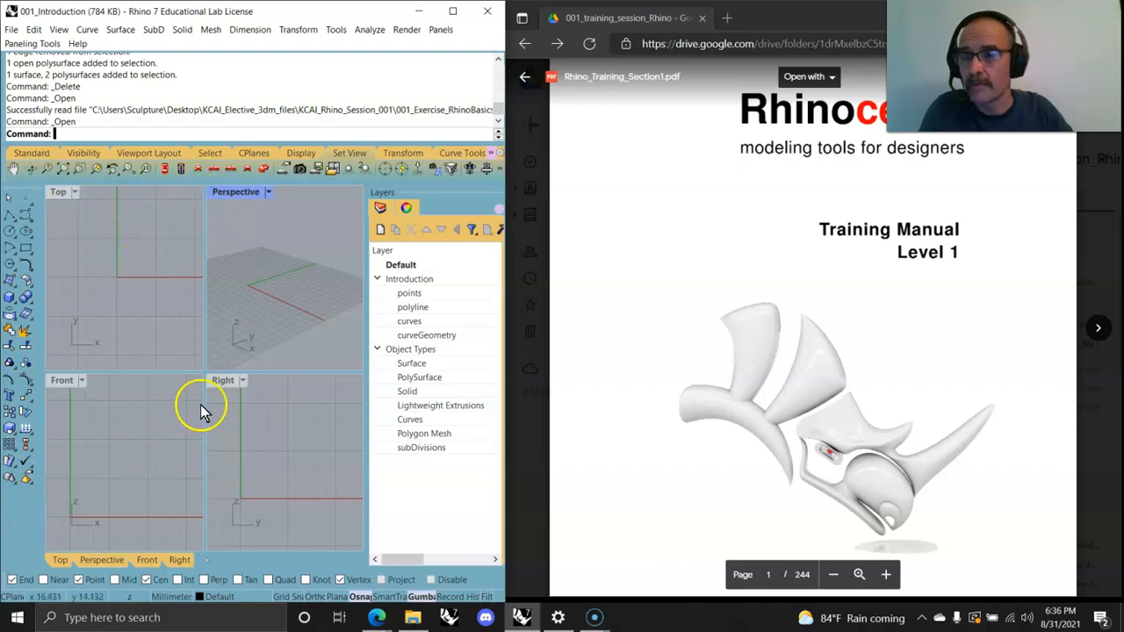
left_click(35, 153)
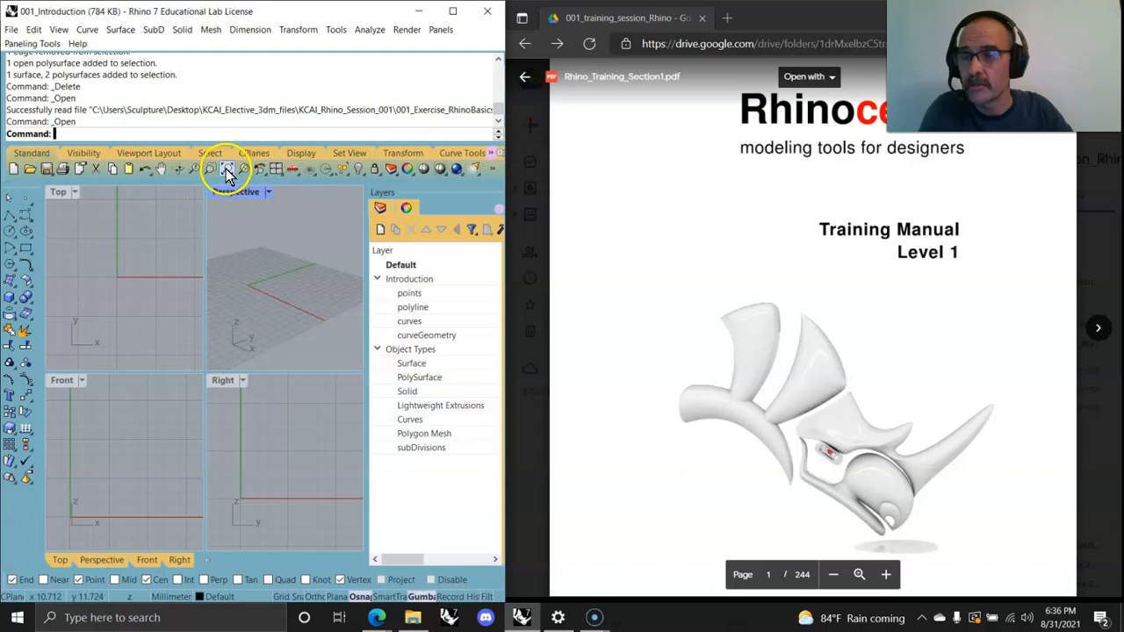
left_click(143, 153)
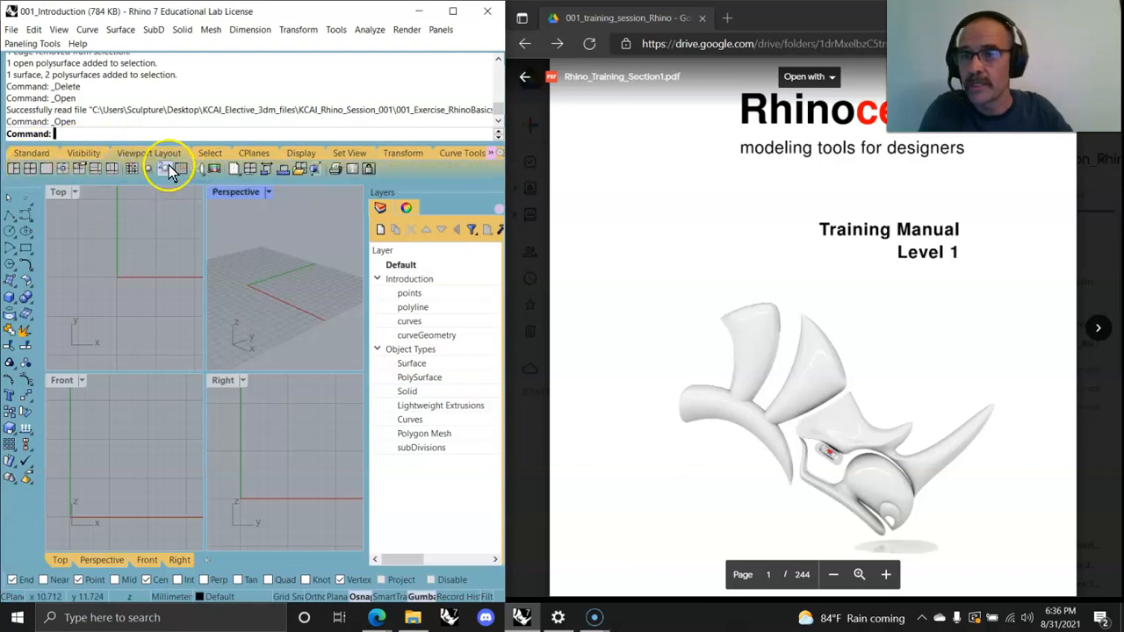
left_click(211, 158)
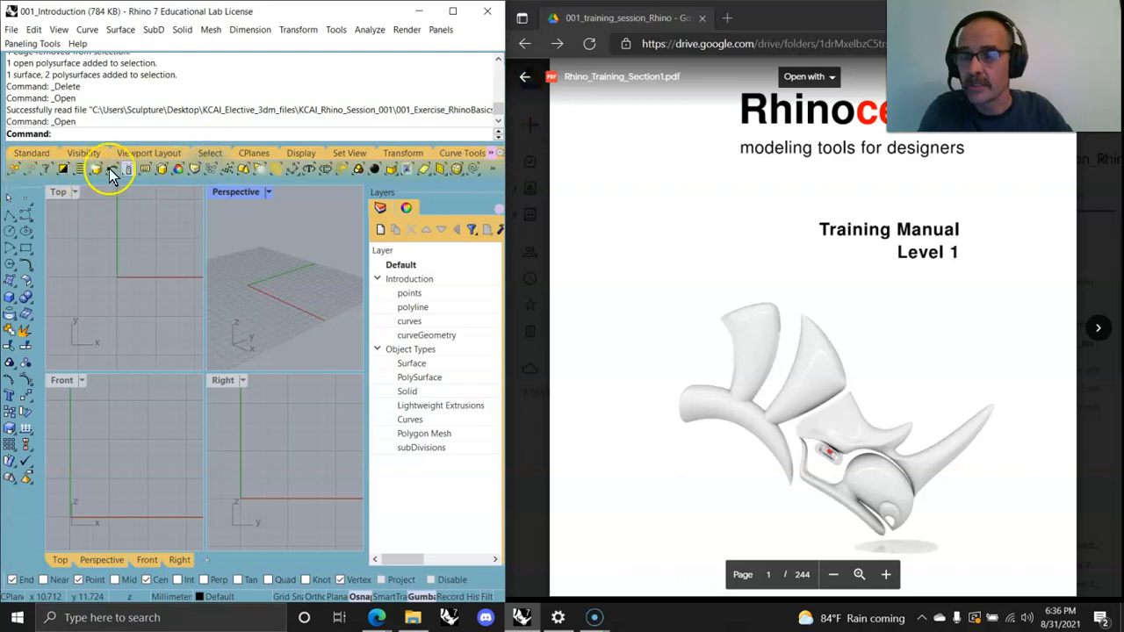
left_click(253, 153)
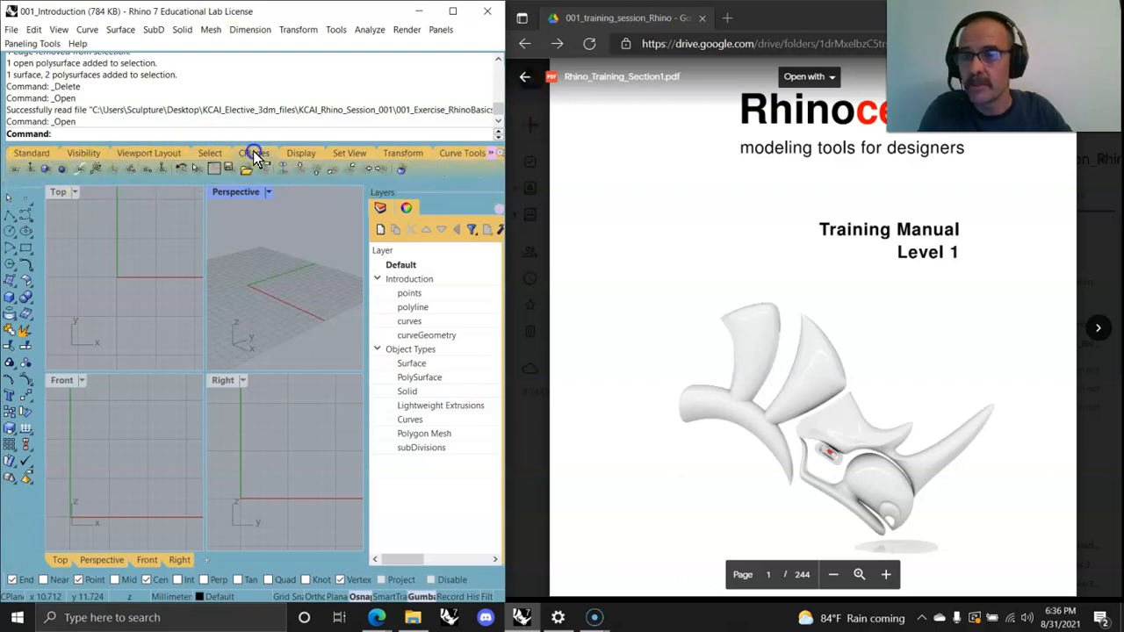
left_click(350, 155)
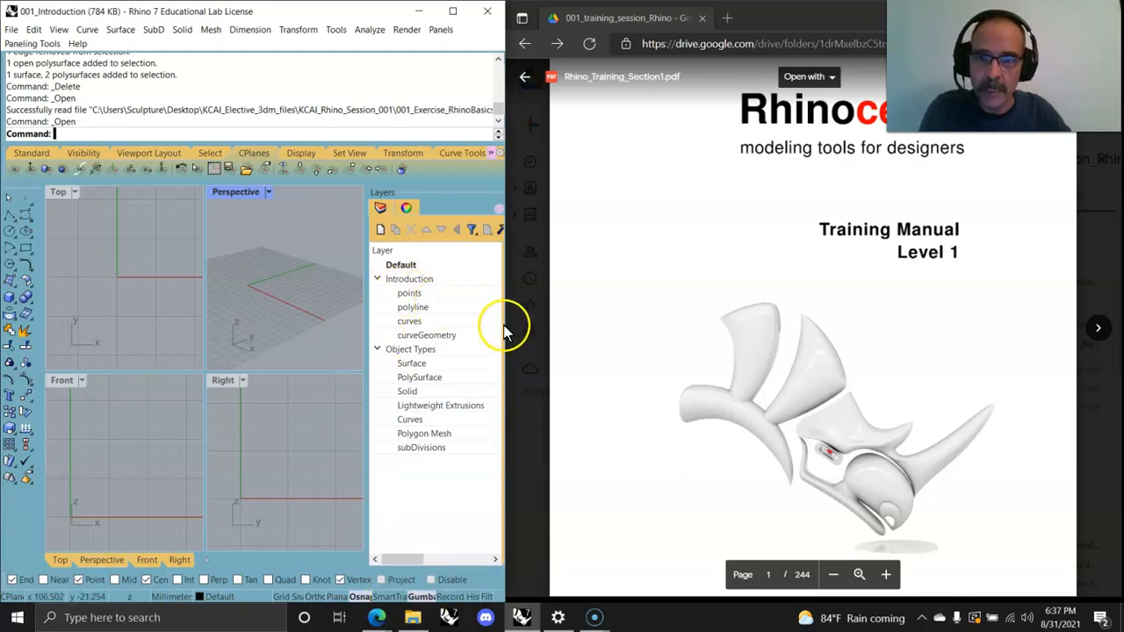
Step: Widen the program window and the Layers panel so the layer property columns are shown
left_click_drag(506, 325, 532, 341)
left_click_drag(397, 325, 351, 316)
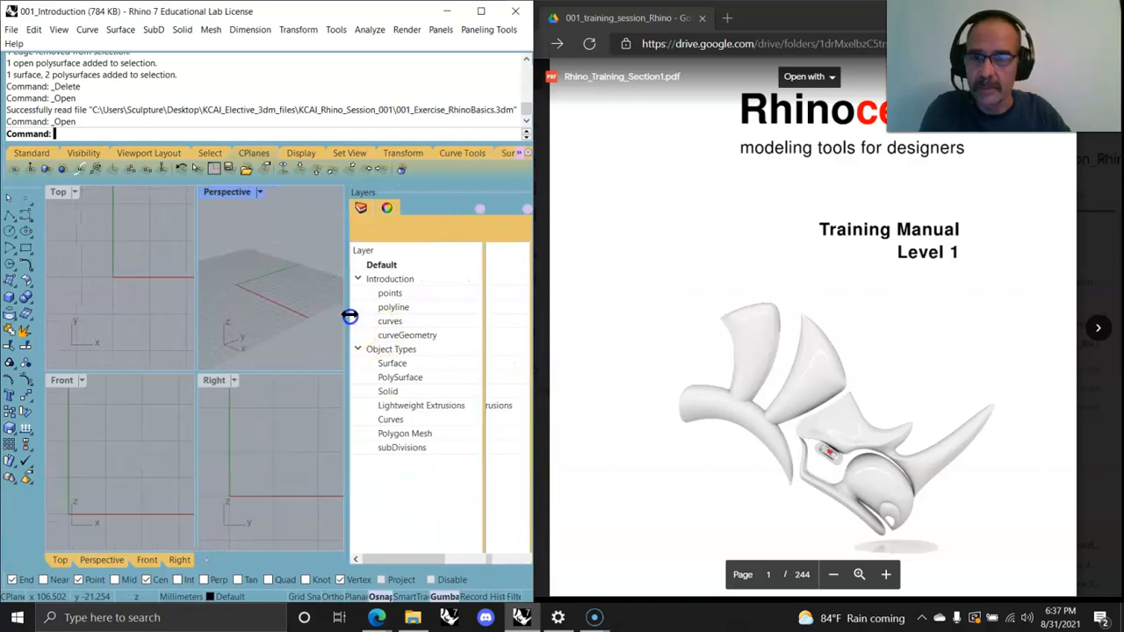
left_click_drag(483, 246, 450, 250)
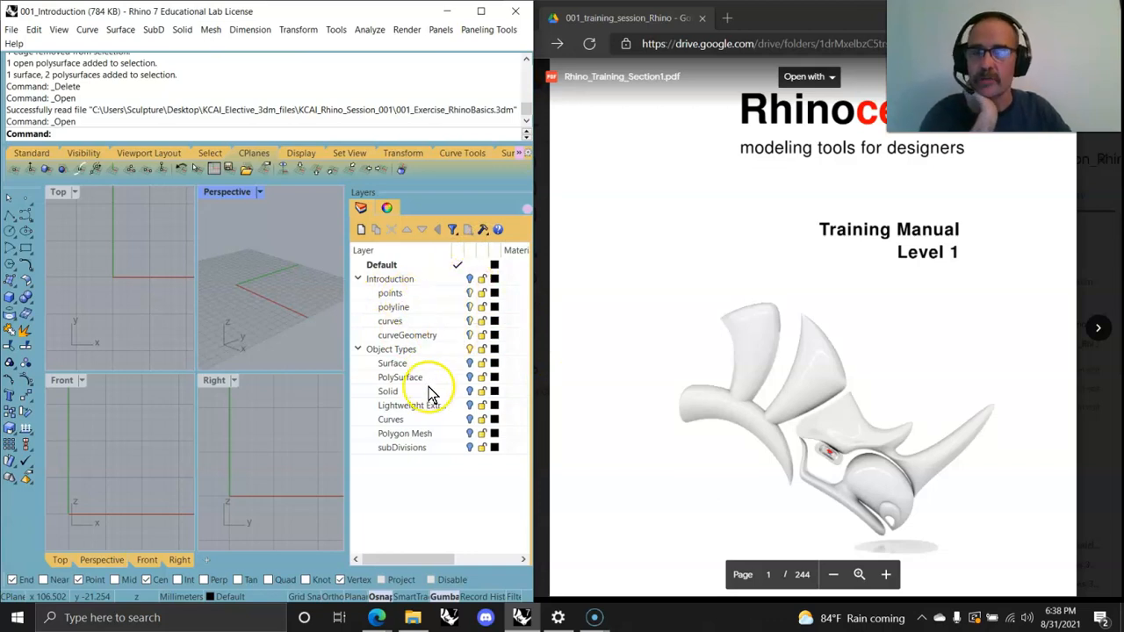
left_click(12, 29)
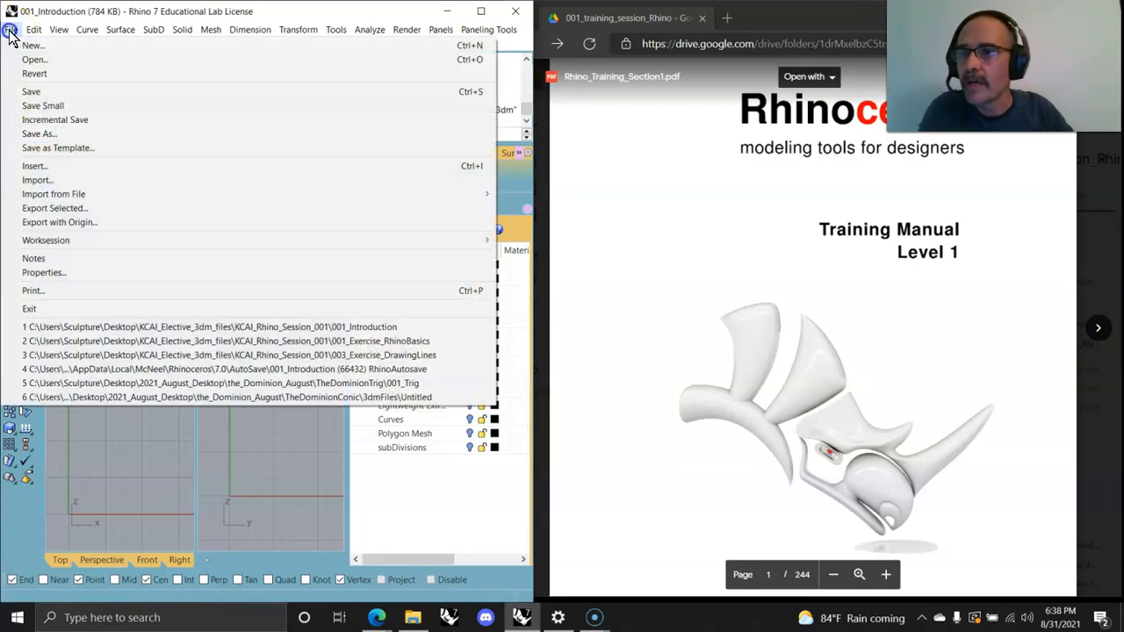
left_click(32, 59)
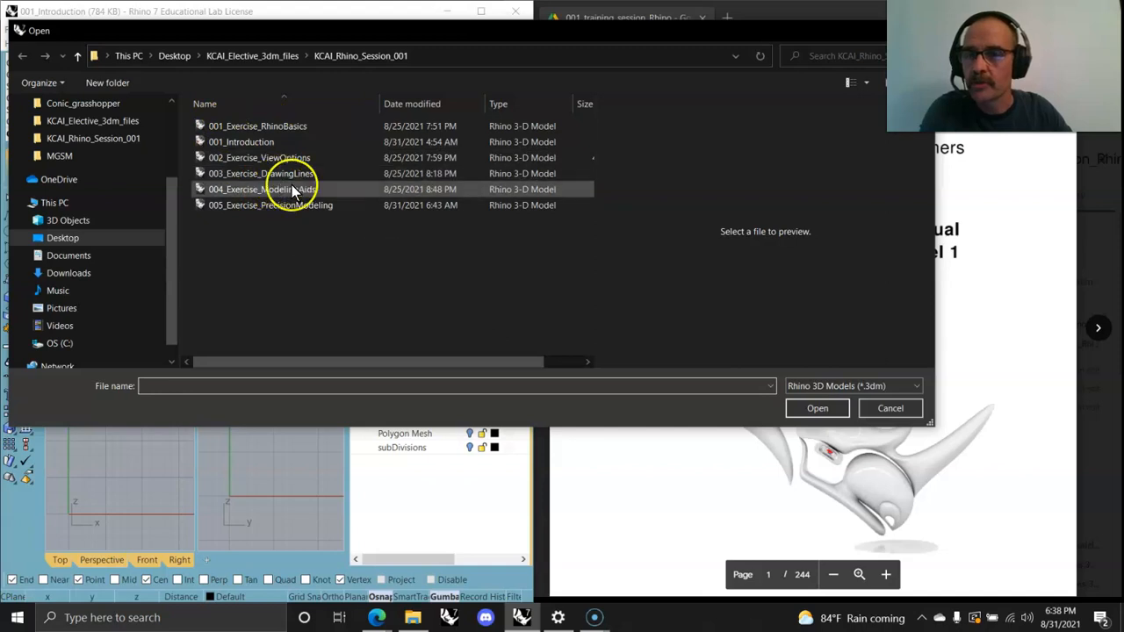
left_click(881, 407)
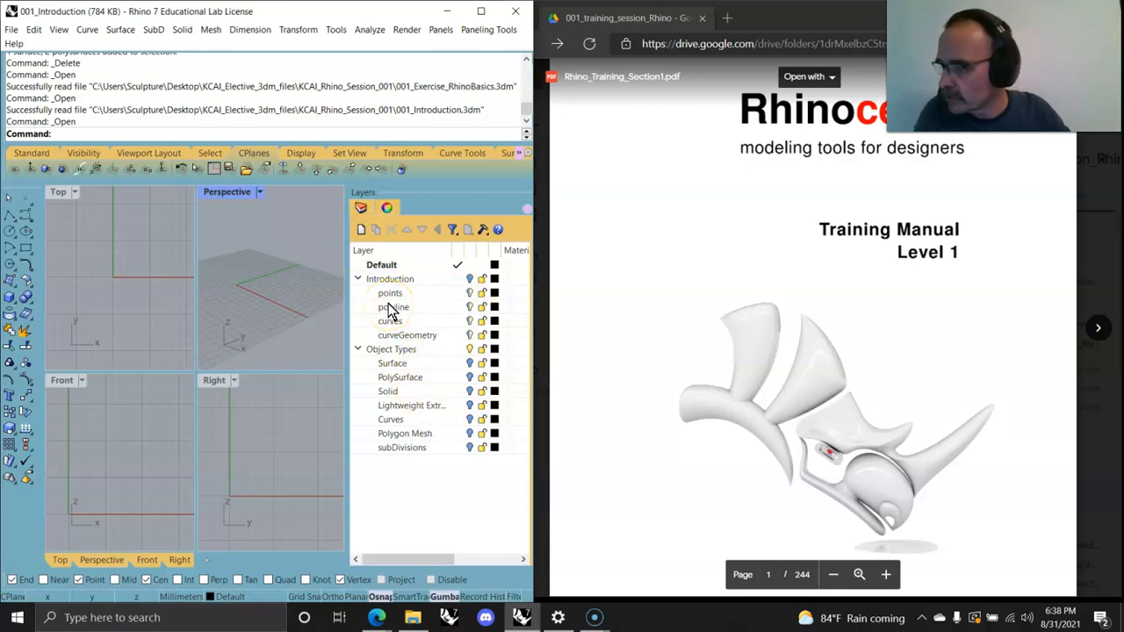
Step: Select the Surface layer, turn it on and zoom all viewports to its objects
left_click(418, 364)
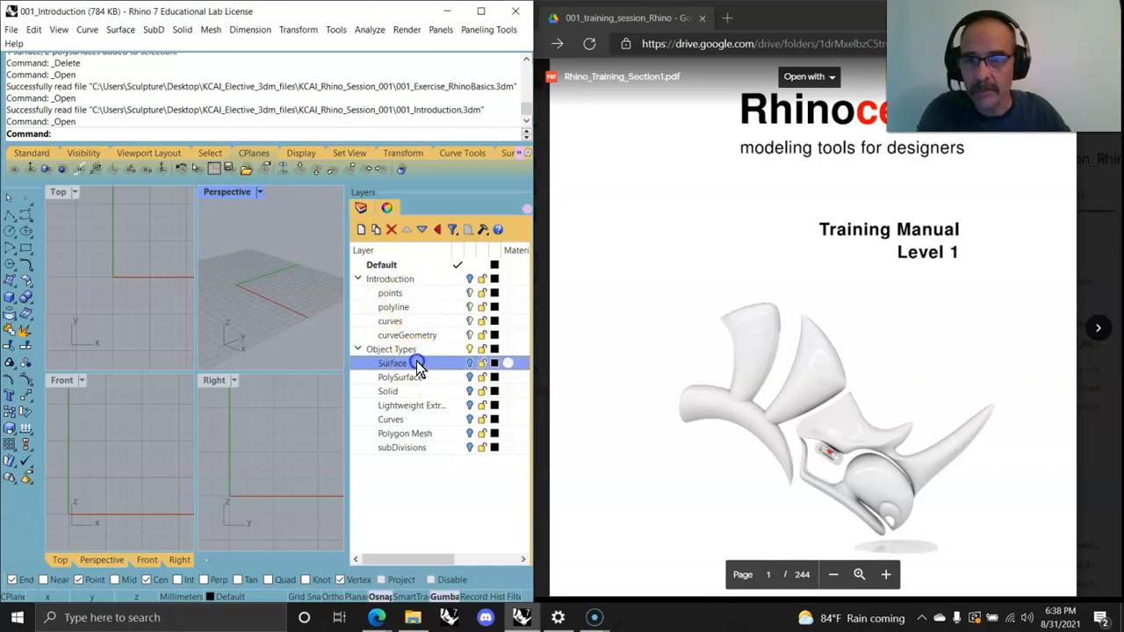
left_click(468, 363)
right_click_drag(275, 313, 322, 351)
left_click(141, 152)
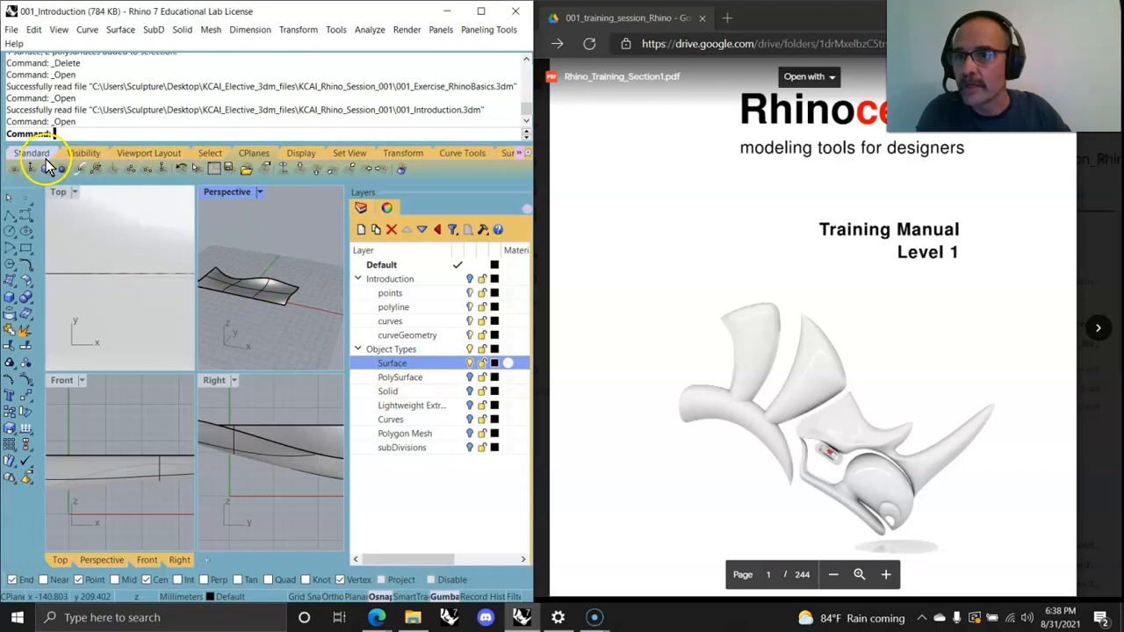
left_click(37, 152)
left_click(225, 169)
right_click_drag(258, 426, 277, 456)
left_click(238, 326)
mouse_move(238, 326)
right_mouse_down()
mouse_move(271, 311)
mouse_move(256, 324)
right_mouse_up()
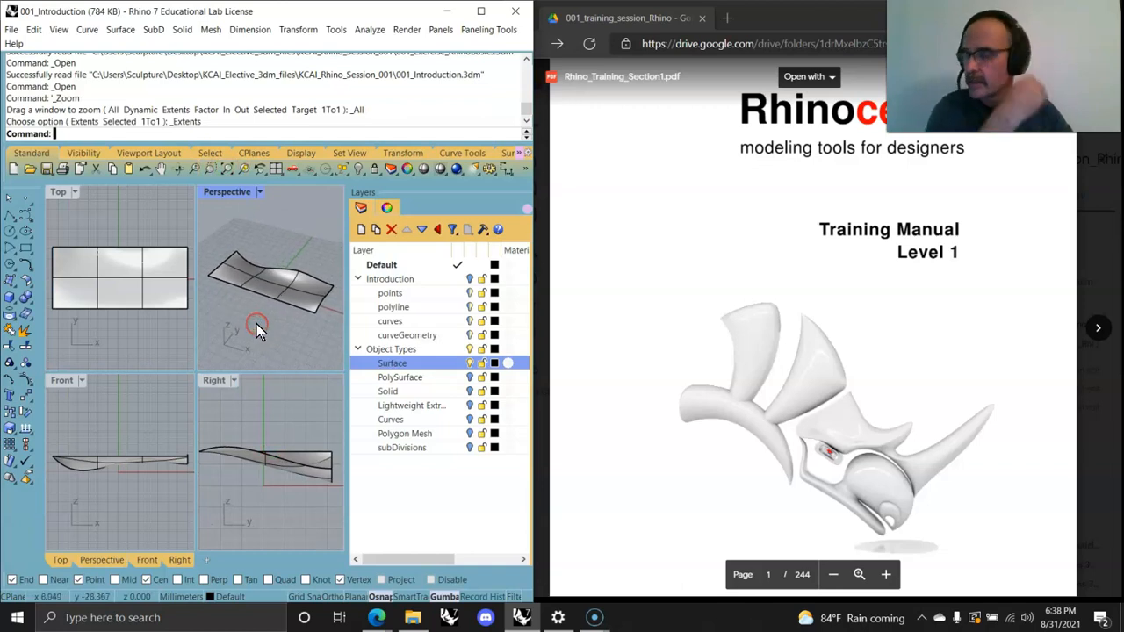
Step: Turn off the Surface layer and switch on the PolySurface and Solid layers in turn
left_click(470, 378)
mouse_move(316, 323)
right_mouse_down()
mouse_move(234, 307)
mouse_move(246, 322)
mouse_move(232, 320)
mouse_move(245, 301)
mouse_move(268, 308)
mouse_move(283, 289)
mouse_move(262, 331)
mouse_move(320, 325)
mouse_move(327, 309)
right_mouse_up()
left_click(469, 377)
left_click(469, 391)
Step: Select the Lightweight Extrusions layer, hide the Solid layer and show Lightweight Extrusions
left_click(445, 409)
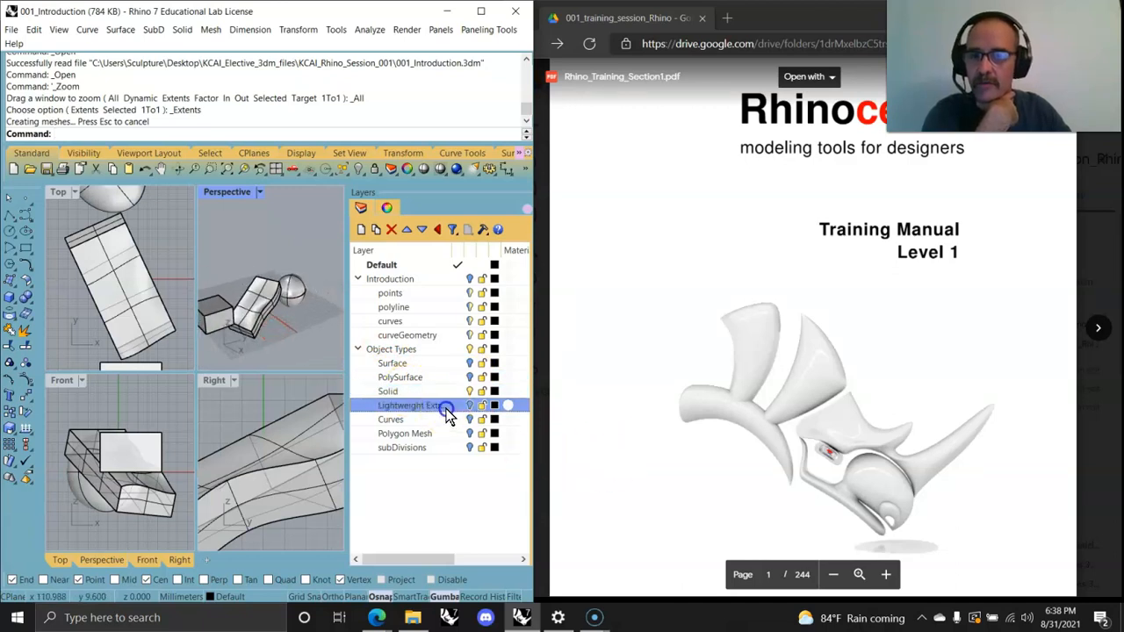
left_click(470, 392)
left_click(471, 406)
right_click_drag(275, 295, 258, 245)
scroll(284, 326, "up", 5)
mouse_move(284, 326)
right_mouse_down()
mouse_move(304, 236)
mouse_move(318, 326)
mouse_move(325, 294)
mouse_move(334, 315)
mouse_move(290, 336)
right_mouse_up()
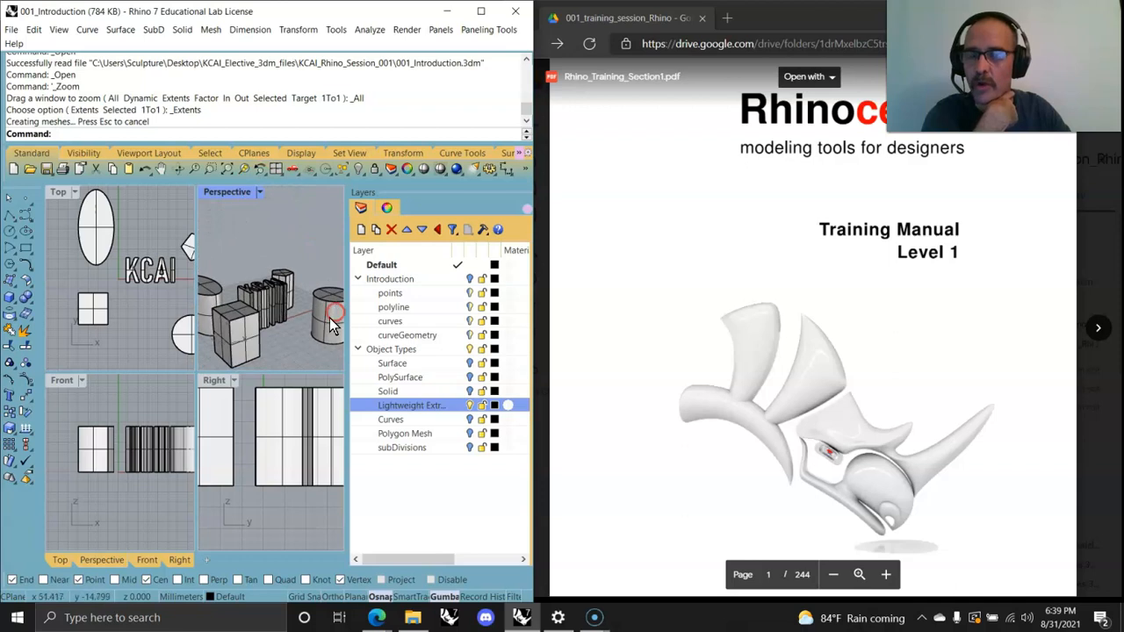
Step: Select the Curves layer, hide Lightweight Extrusions and show the Curves layer to inspect its curves
left_click(392, 420)
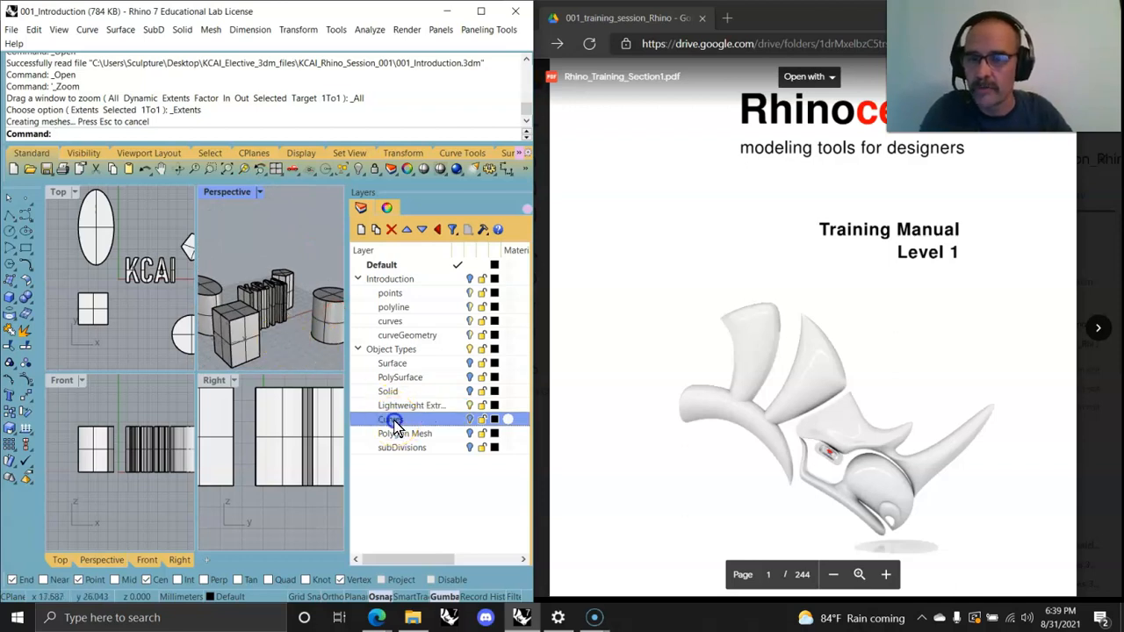
left_click(470, 406)
left_click(468, 418)
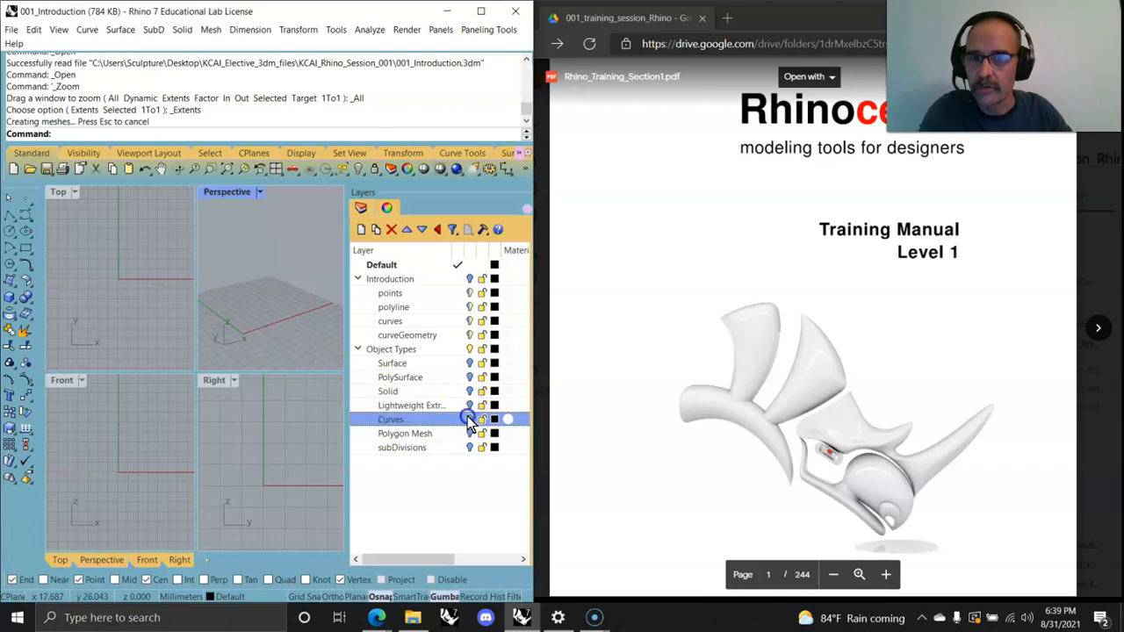
right_click_drag(297, 334, 237, 347)
scroll(238, 346, "up", 3)
scroll(268, 323, "up", 2)
scroll(262, 331, "down", 3)
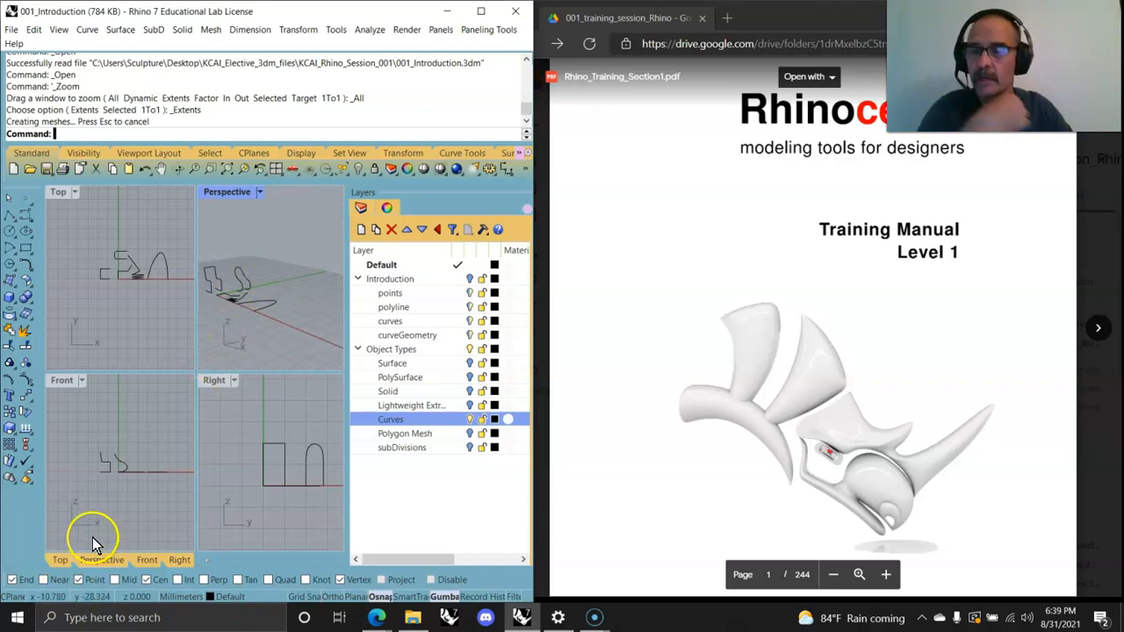
scroll(116, 469, "up", 10)
right_click_drag(103, 470, 120, 502)
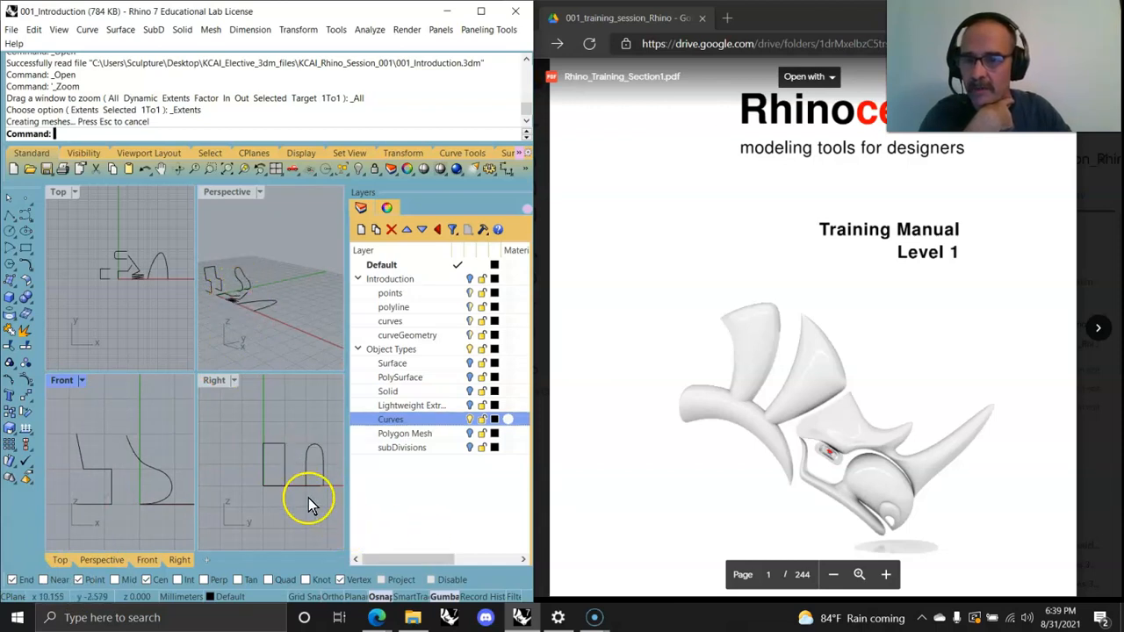
right_click_drag(232, 294, 209, 322)
right_click_drag(272, 314, 273, 299)
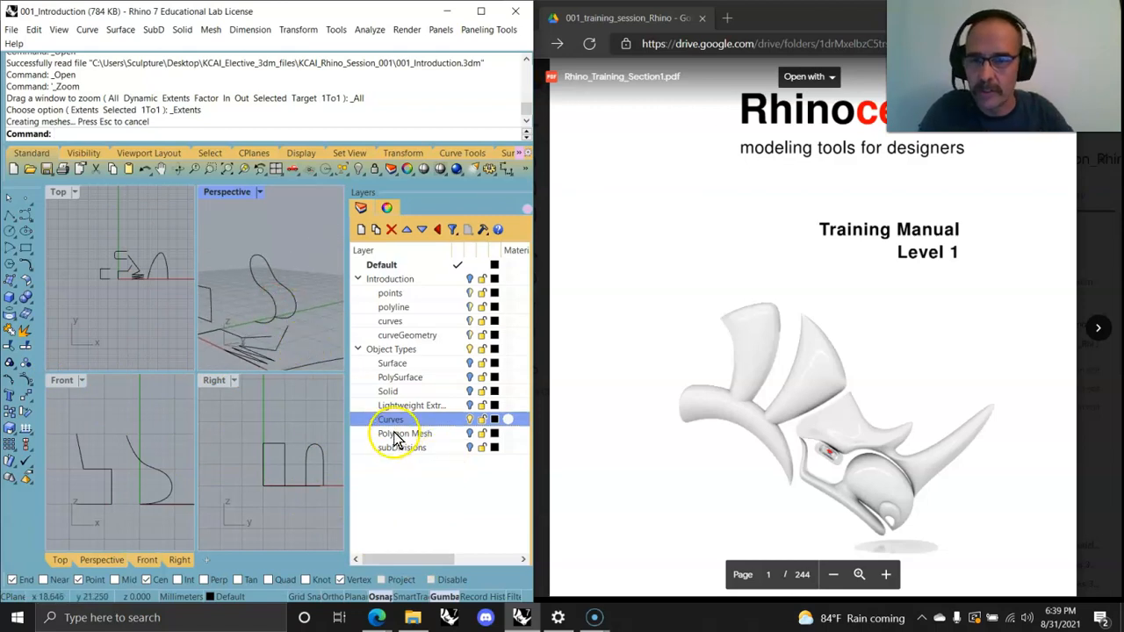
Step: Hide the Curves layer, show the Polygon Mesh layer and select a face of the torus mesh
left_click(470, 420)
left_click(469, 433)
right_click_drag(267, 322, 328, 316)
scroll(276, 337, "down", 4)
scroll(263, 329, "up", 6)
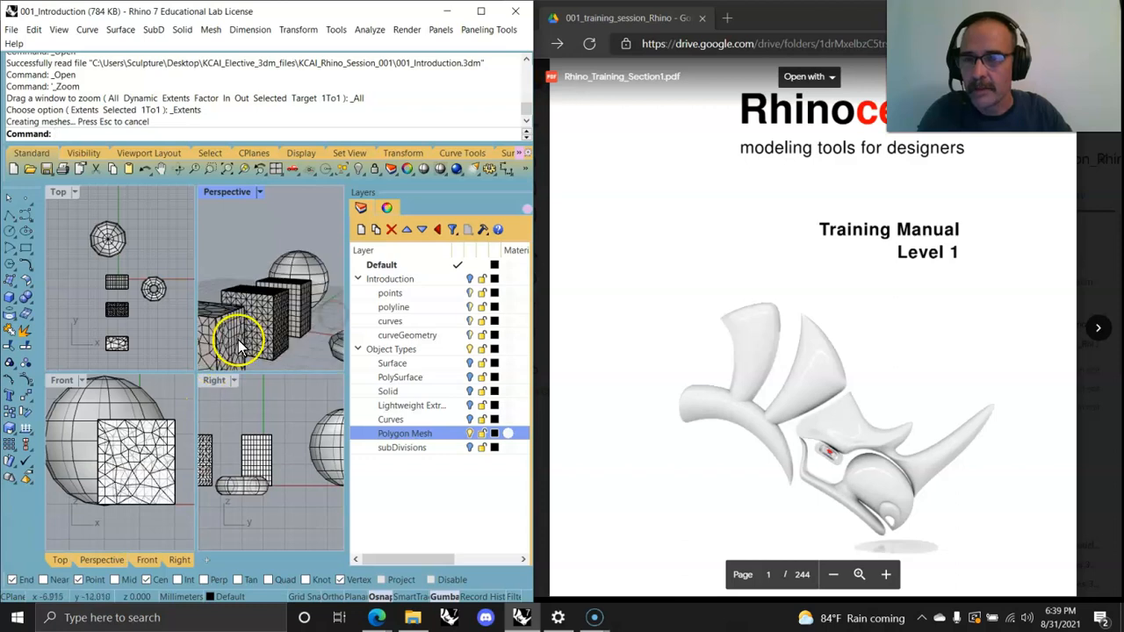
scroll(248, 326, "down", 6)
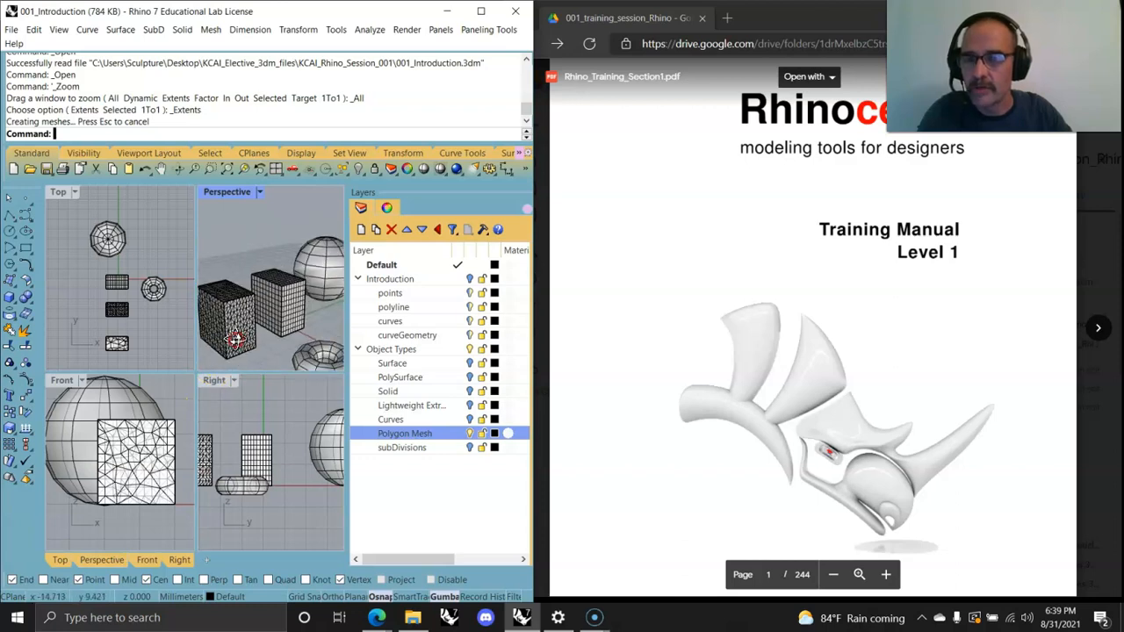
scroll(263, 347, "up", 5)
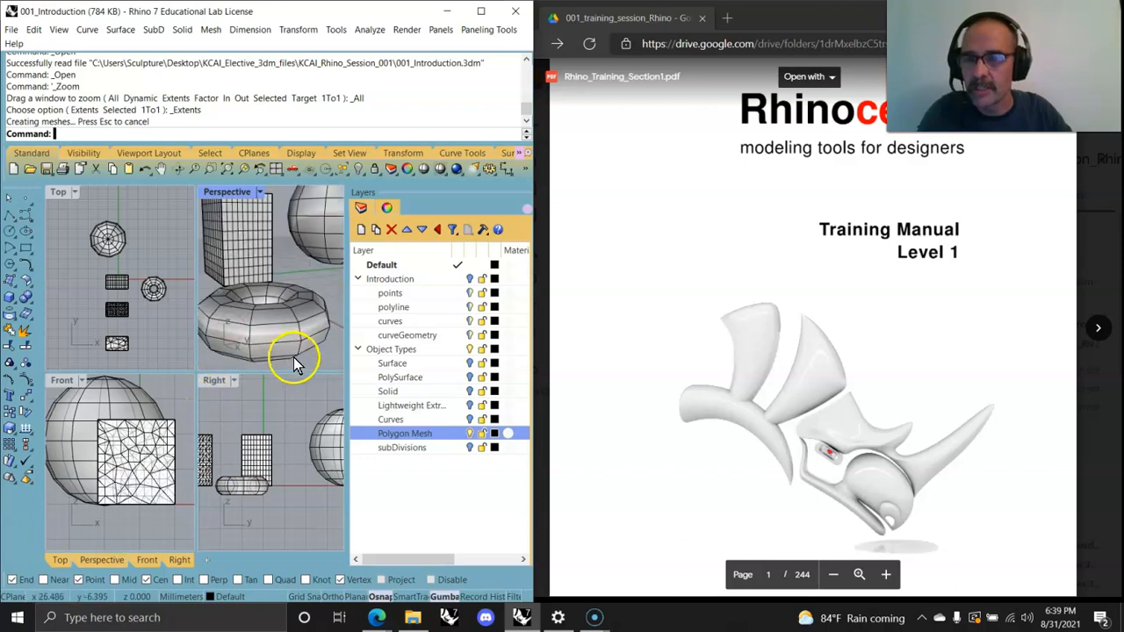
left_click(275, 318, "ctrl+shift")
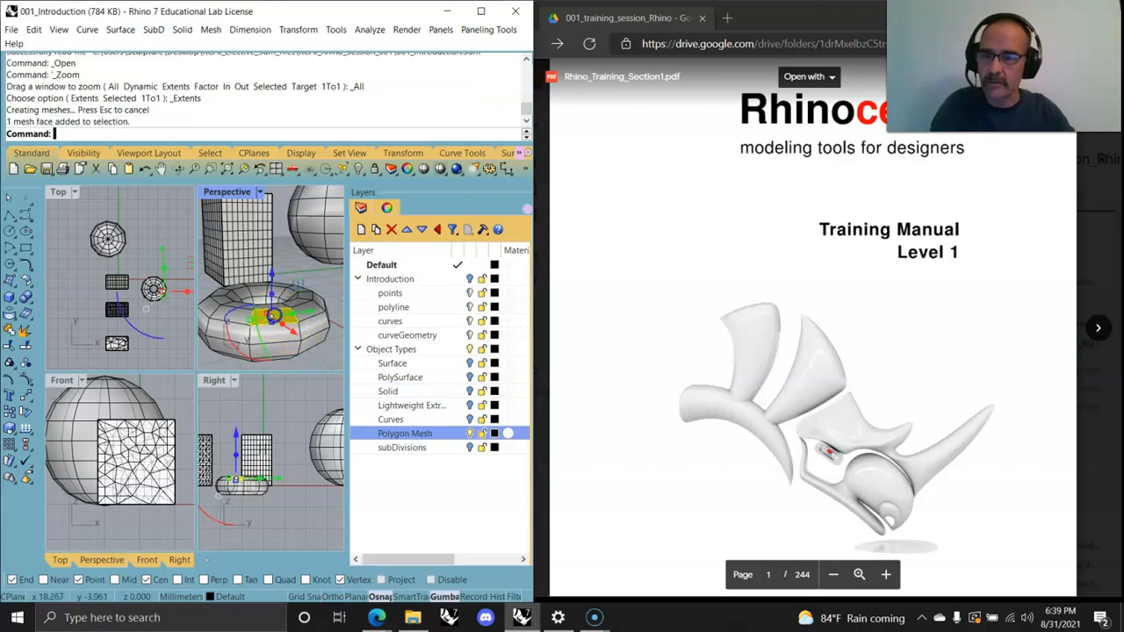
left_click_drag(271, 280, 276, 347)
scroll(275, 347, "down", 3)
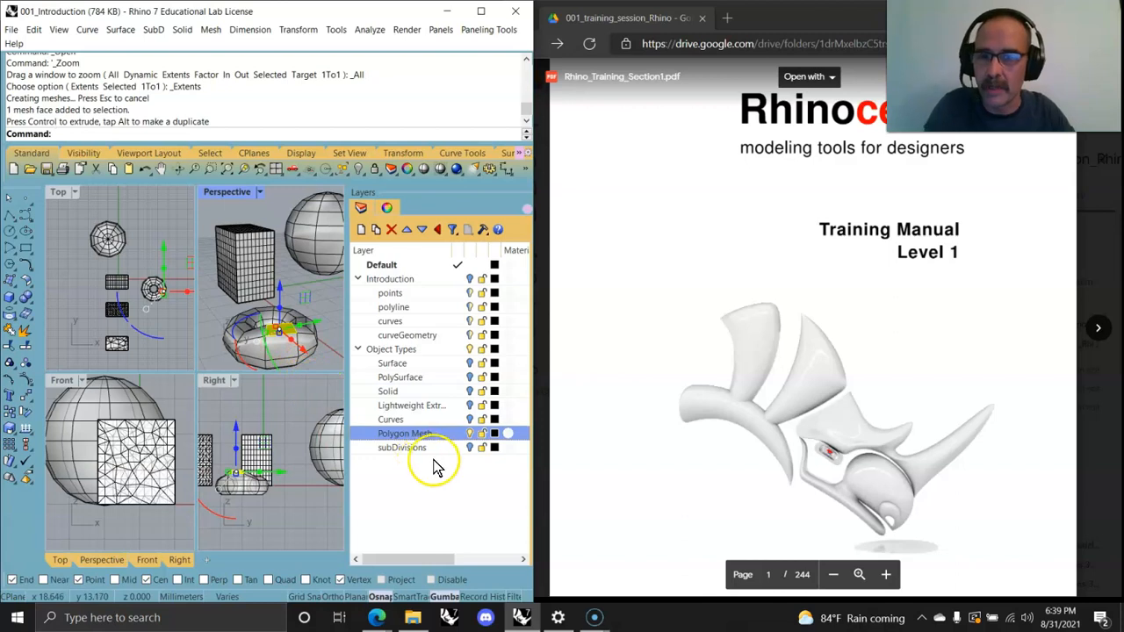
Step: Hide the Polygon Mesh layer and show the subDivisions layer with all its objects in view
left_click(469, 432)
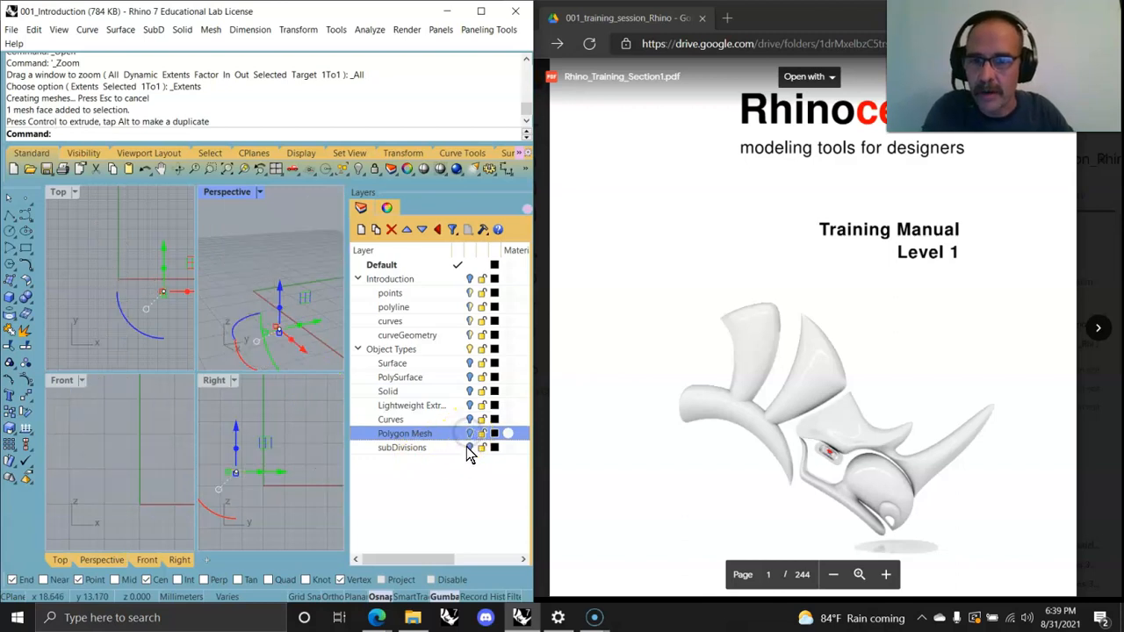
left_click(469, 447)
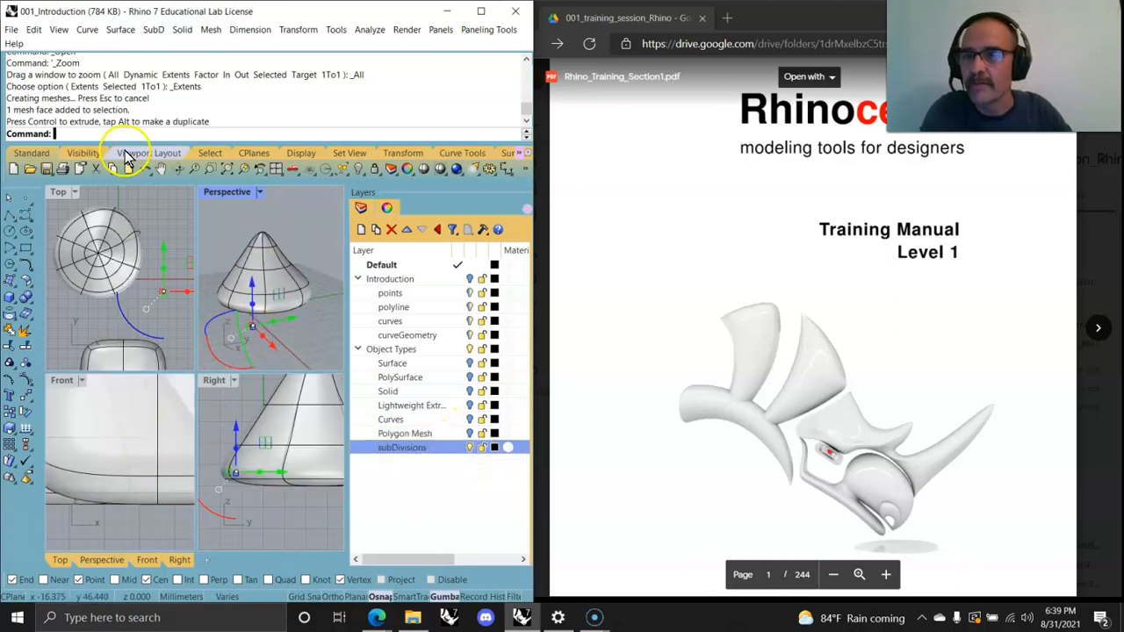
right_click(227, 168)
right_click_drag(255, 313, 265, 326)
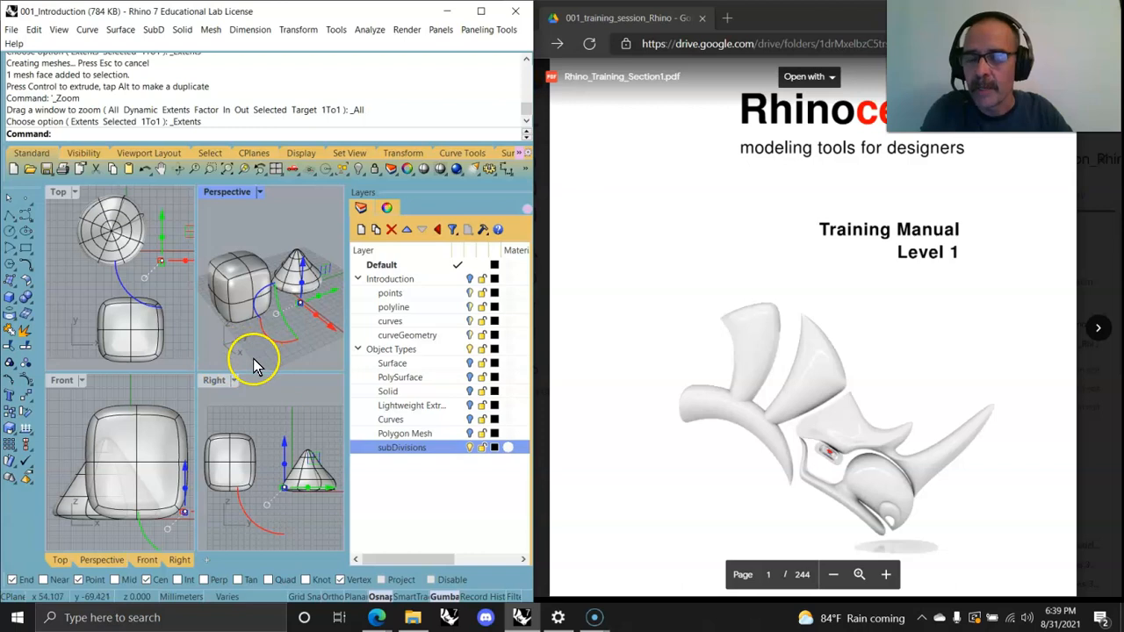
right_click_drag(253, 357, 272, 336)
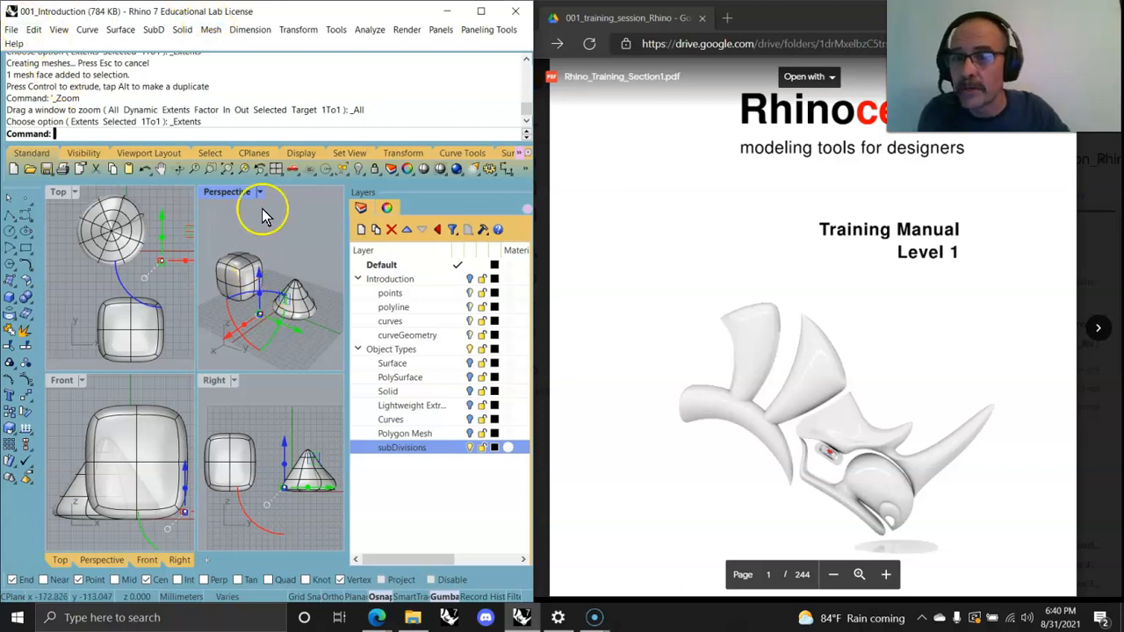
Step: Hide the Object Types parent layer so its objects disappear from the viewports
left_click(470, 350)
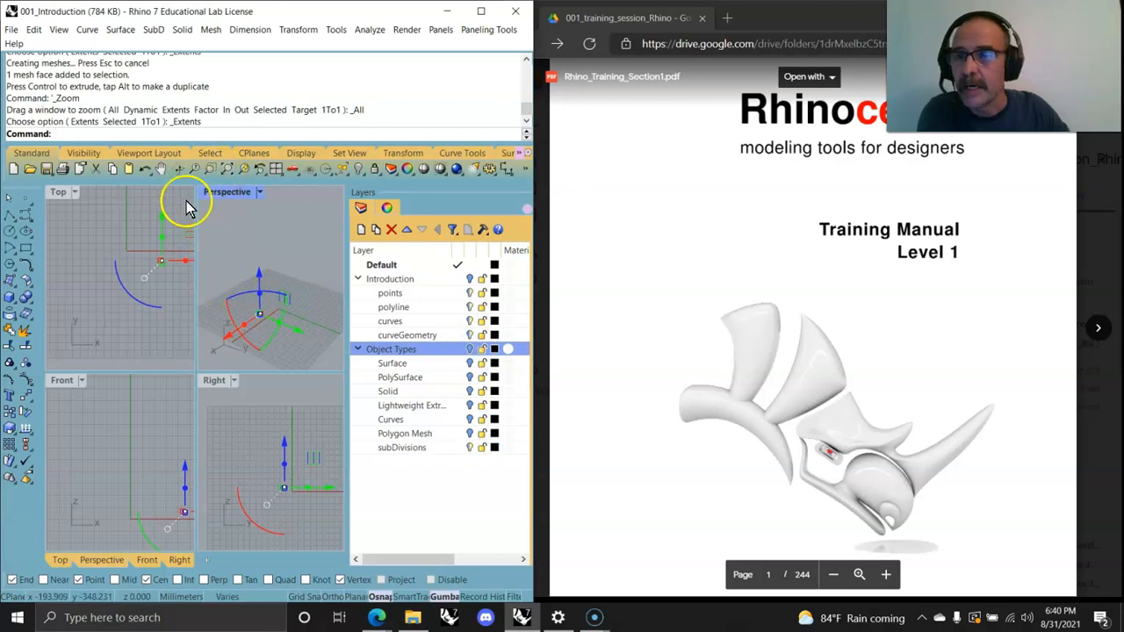
left_click(249, 246)
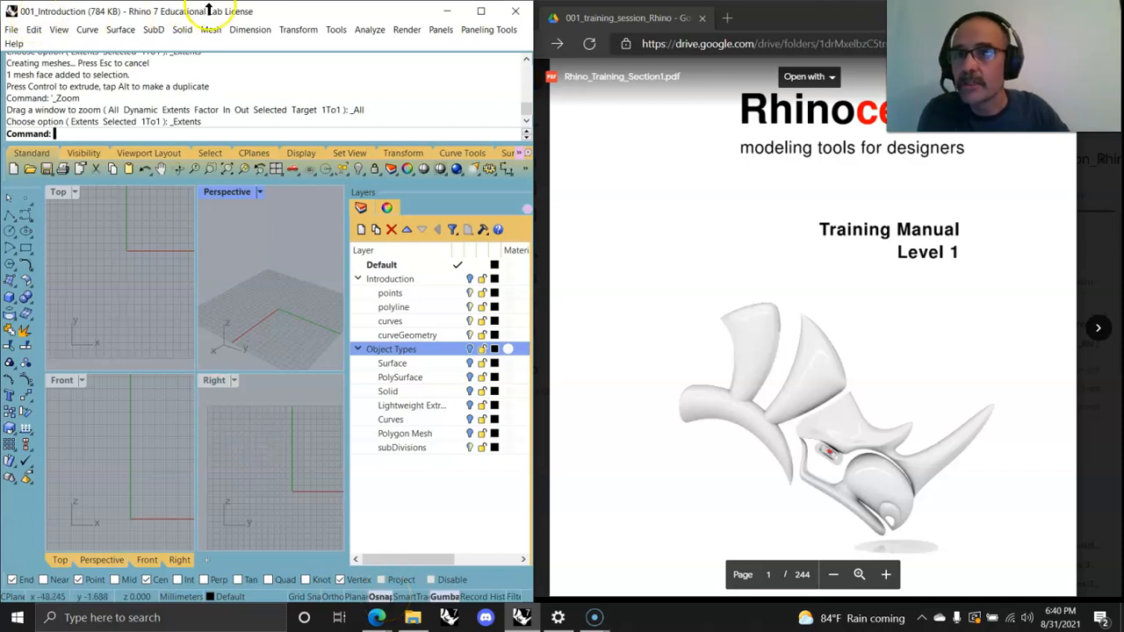
Step: Start the Curve command and cancel it, then repeat the last command and cancel it again
left_click(93, 31)
mouse_move(105, 81)
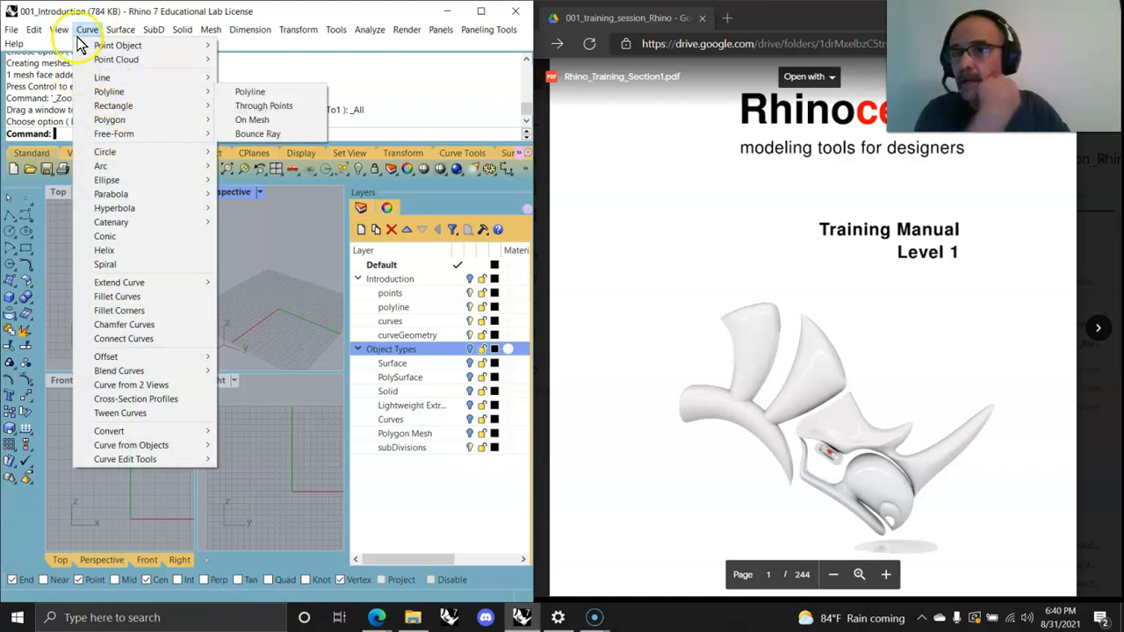
left_click(63, 136)
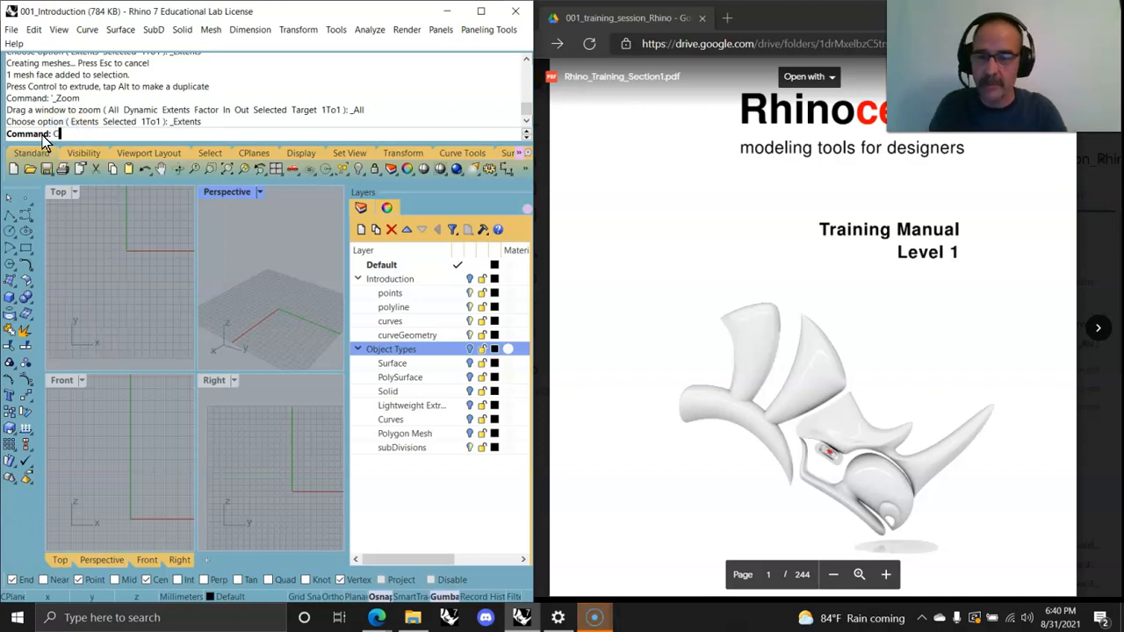
key("Return")
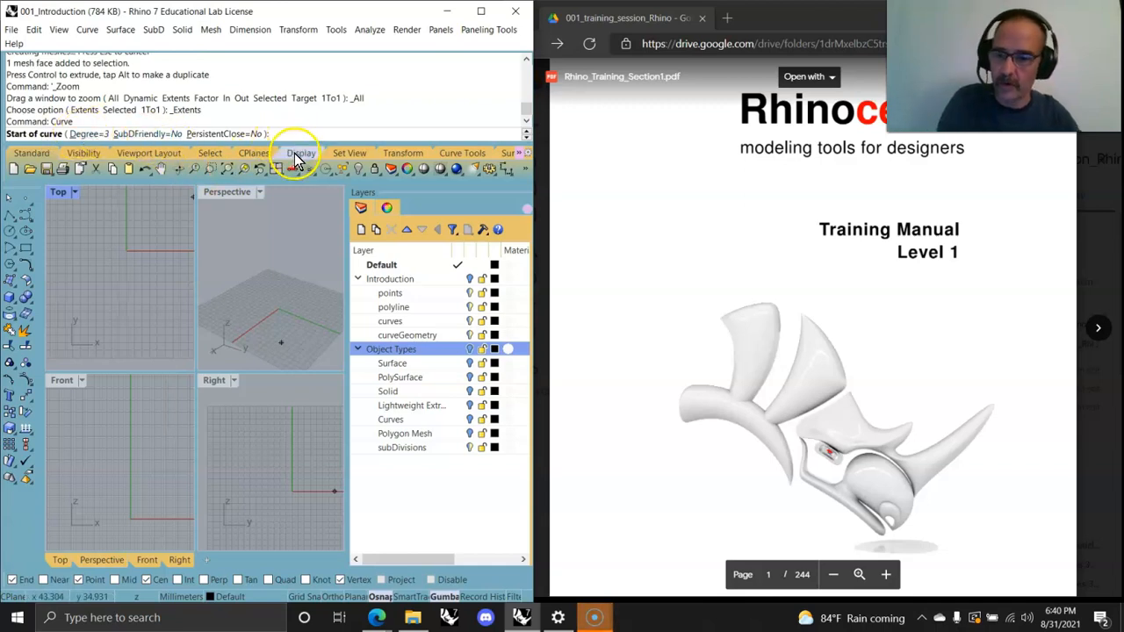
key("Escape")
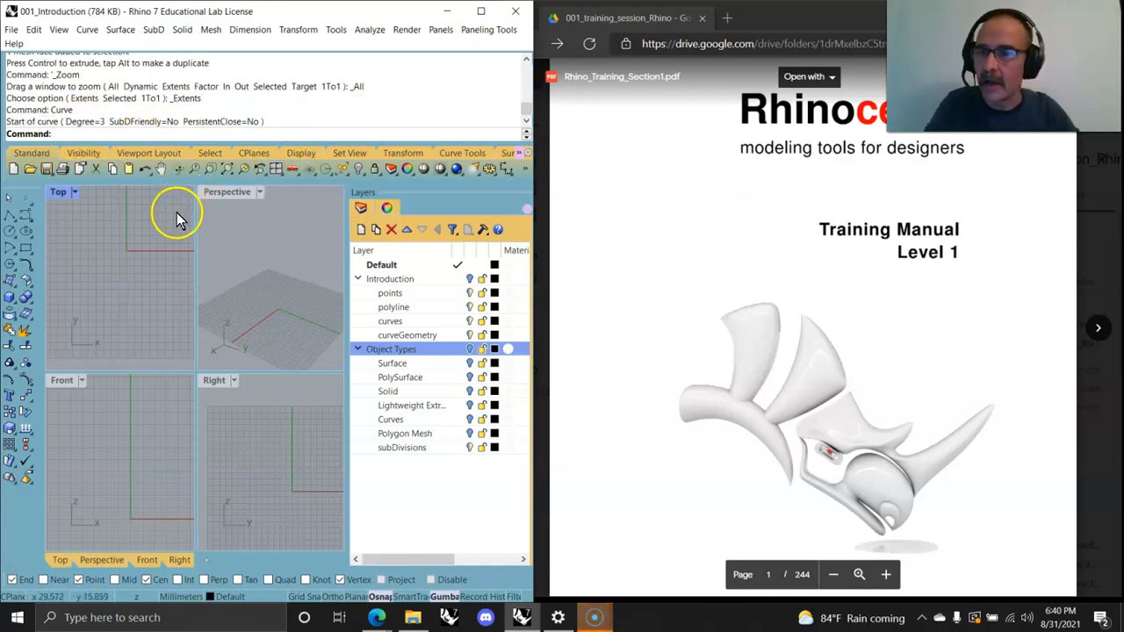
right_click(168, 242)
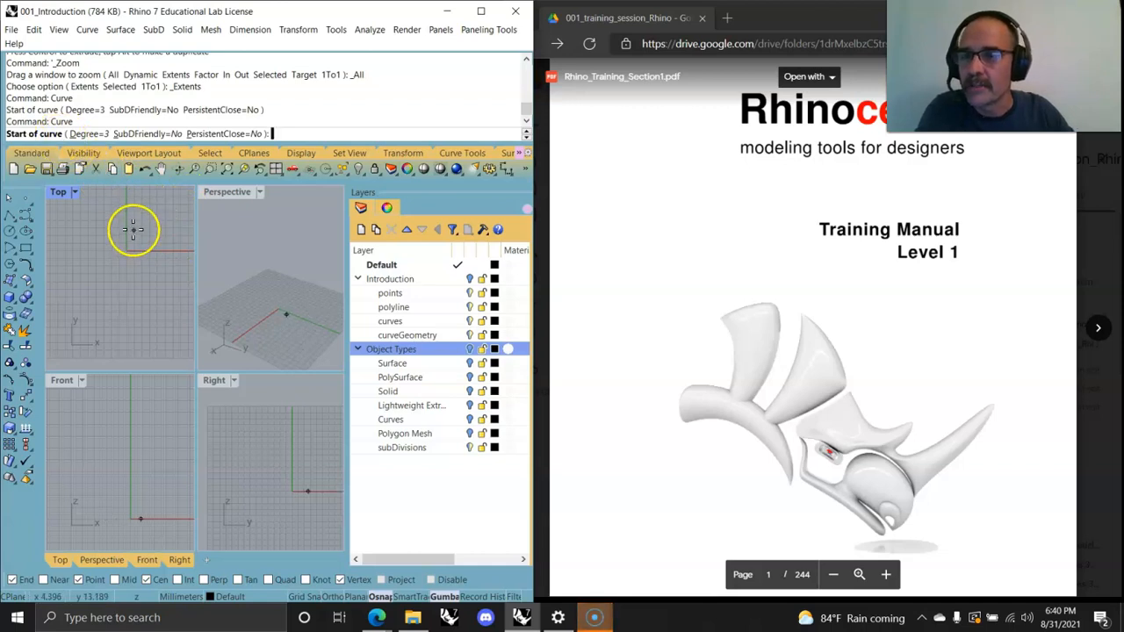
key("Escape")
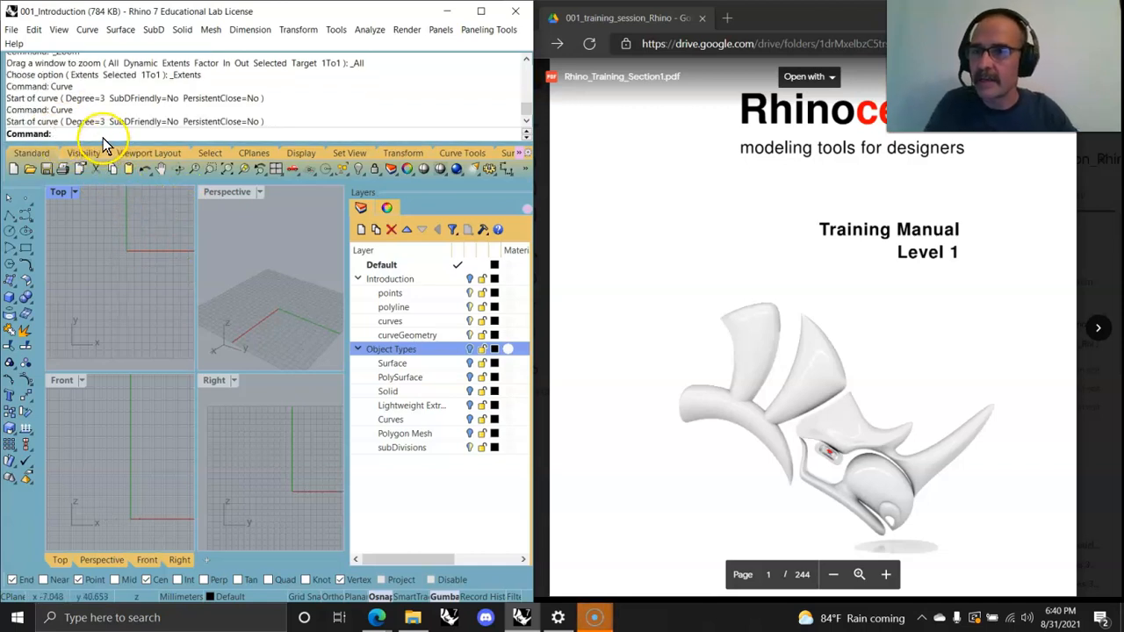
Step: Look up the Curve command in the command line suggestions, the Curve menu and the Curve toolbar flyout
type("Curve")
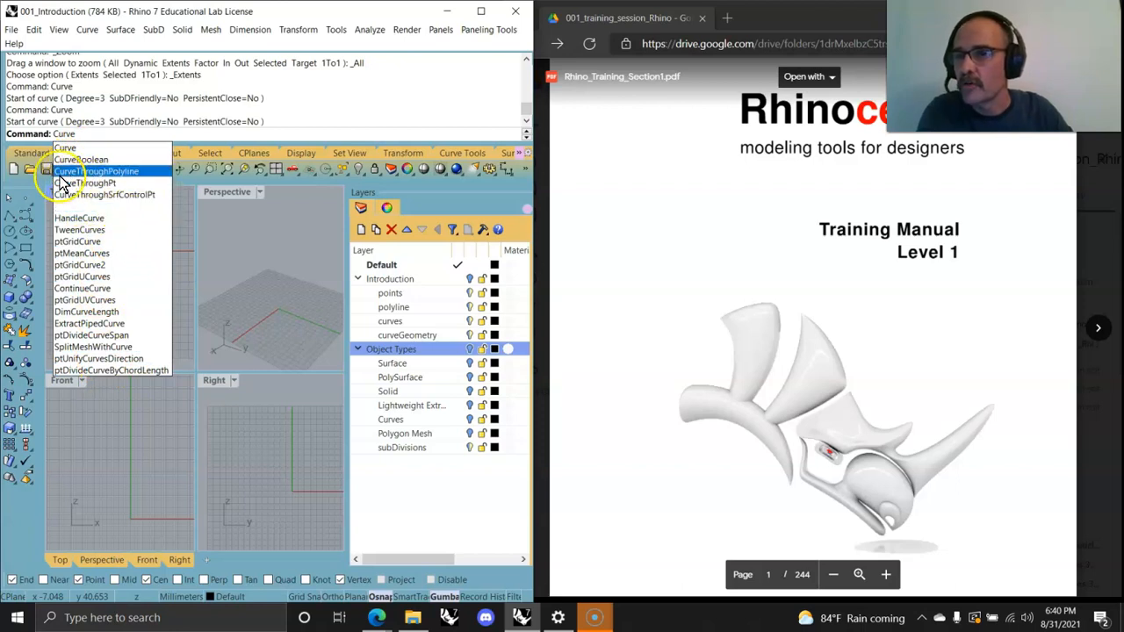
left_click(86, 29)
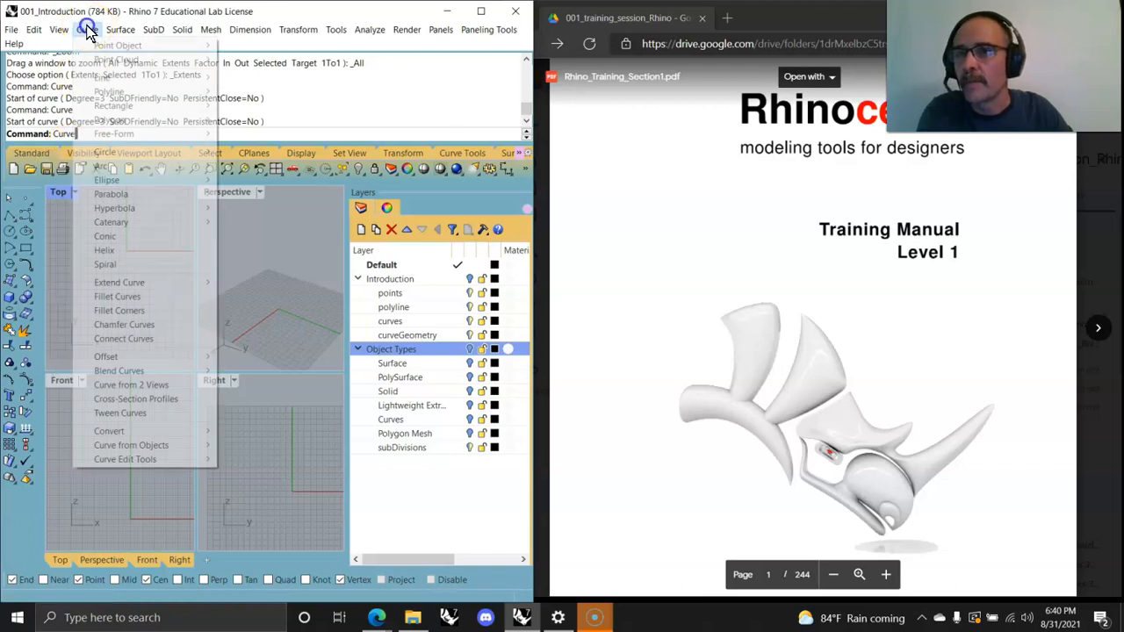
mouse_move(106, 80)
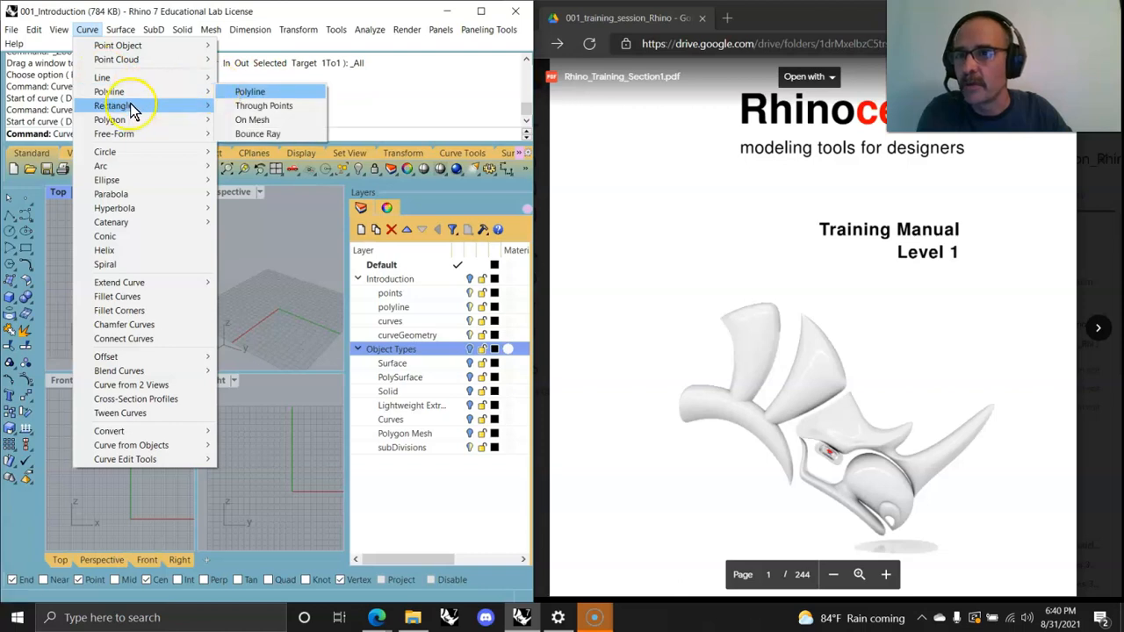
mouse_move(127, 134)
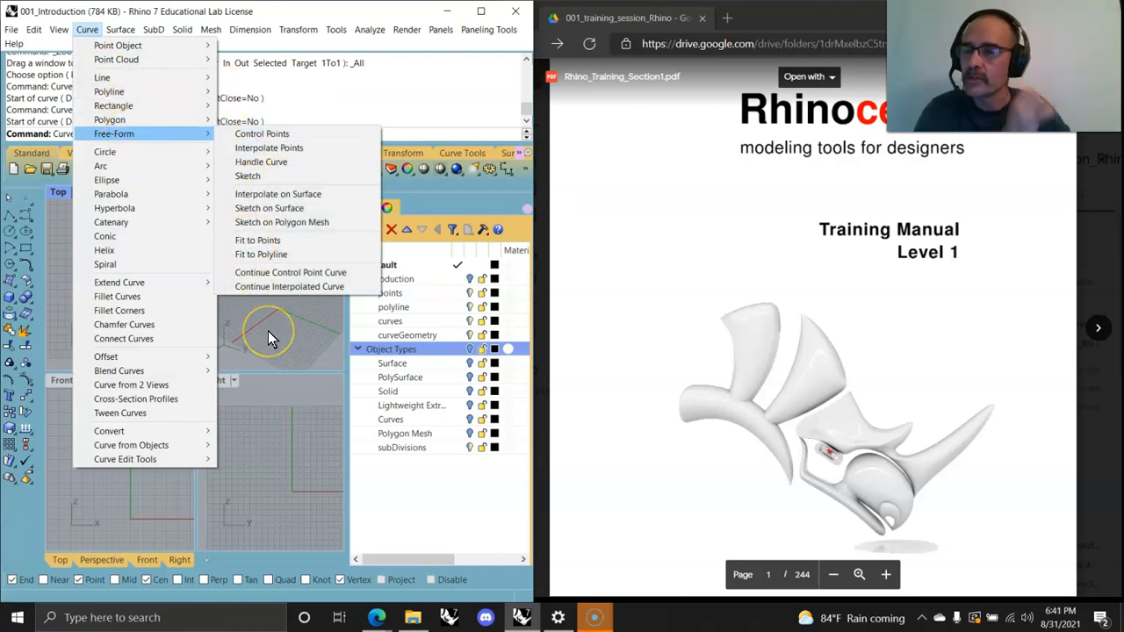
left_click(20, 215)
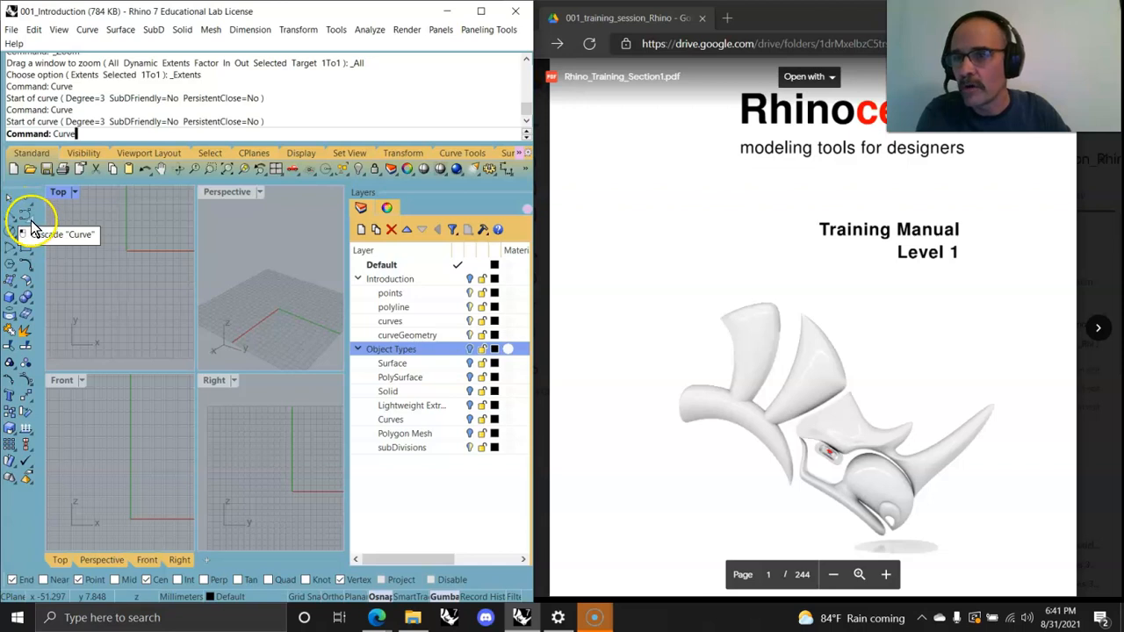
left_click(25, 218)
left_click_drag(92, 218, 133, 207)
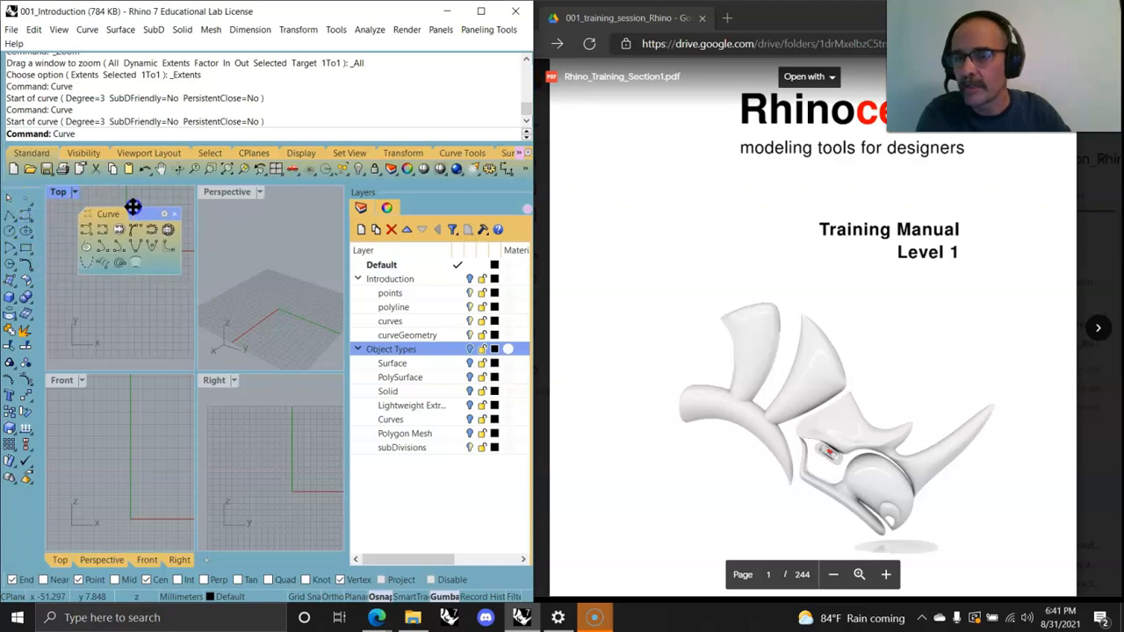
left_click(174, 220)
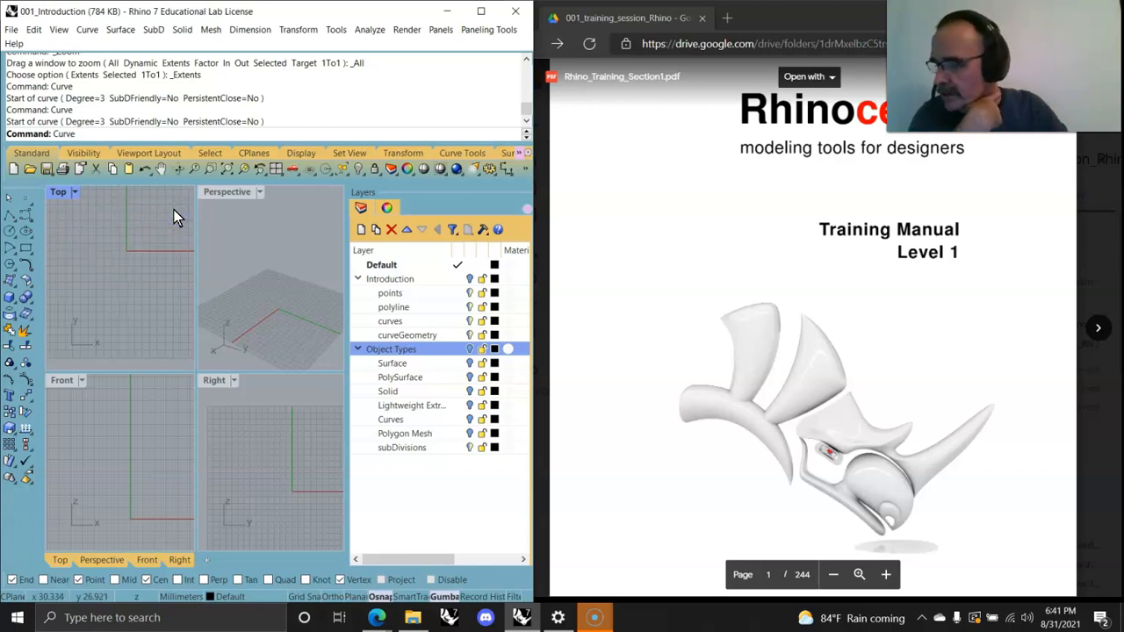
left_click(168, 225)
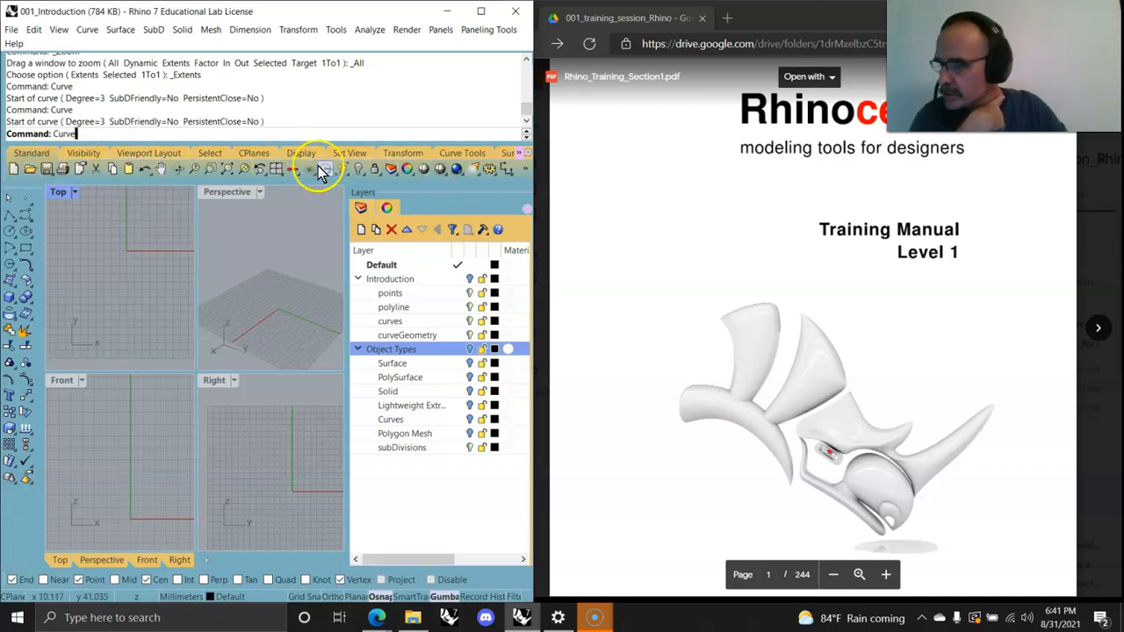
Step: Maximize the Perspective viewport and switch its display mode to Rendered, then to Ghosted
double_click(224, 194)
left_click(77, 193)
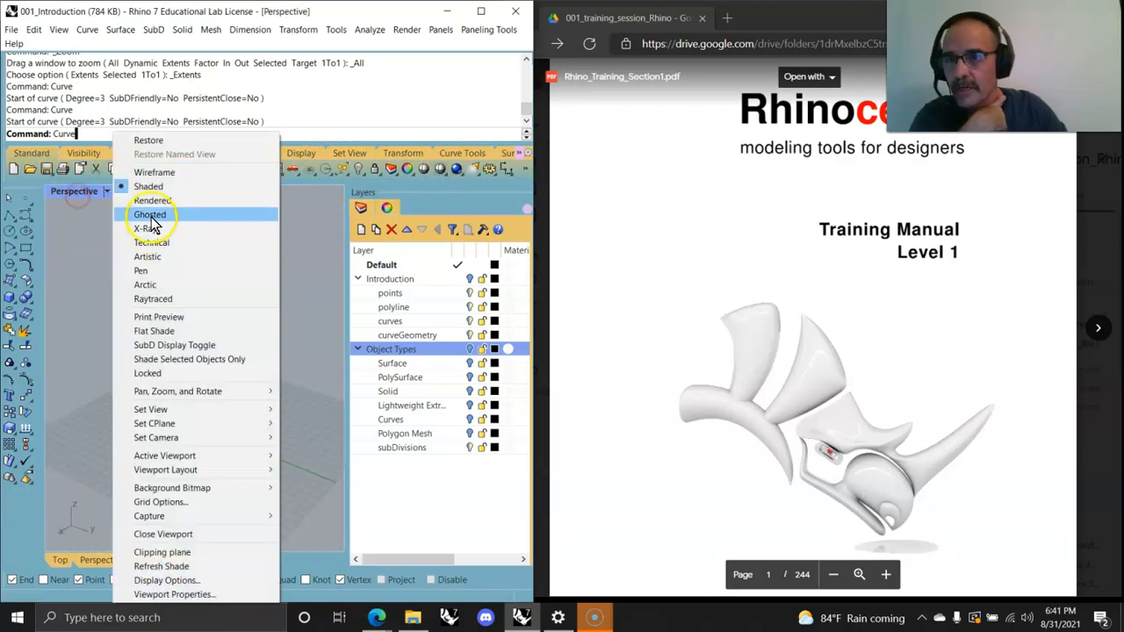
left_click(146, 203)
left_click(78, 193)
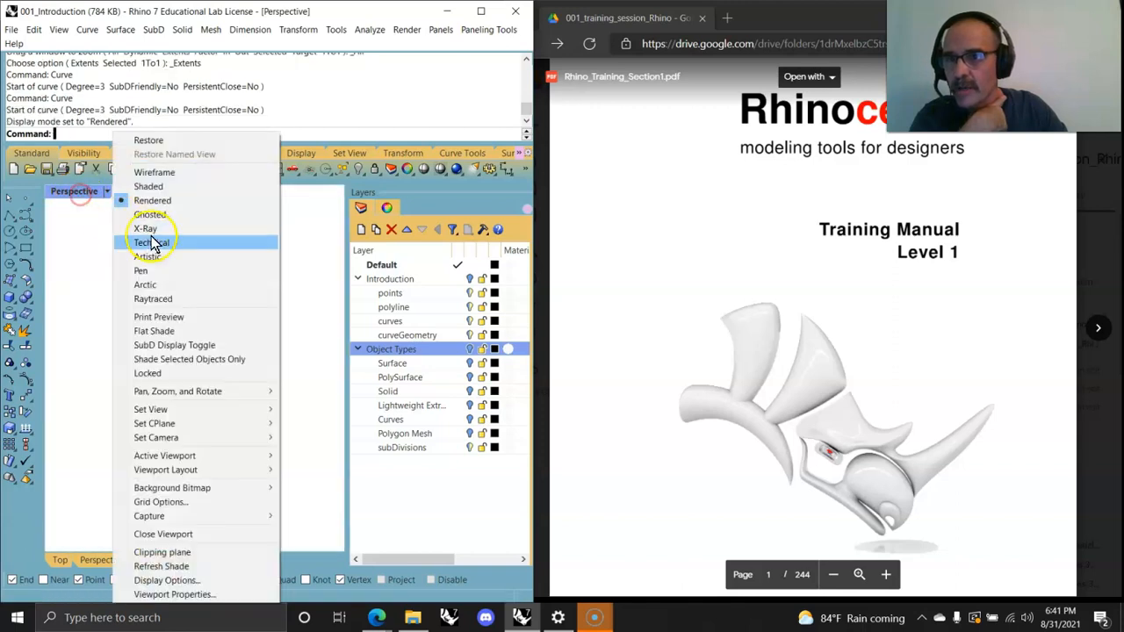
left_click(148, 214)
Step: Set the Perspective display mode back to Shaded and restore the four-viewport layout
left_click(79, 192)
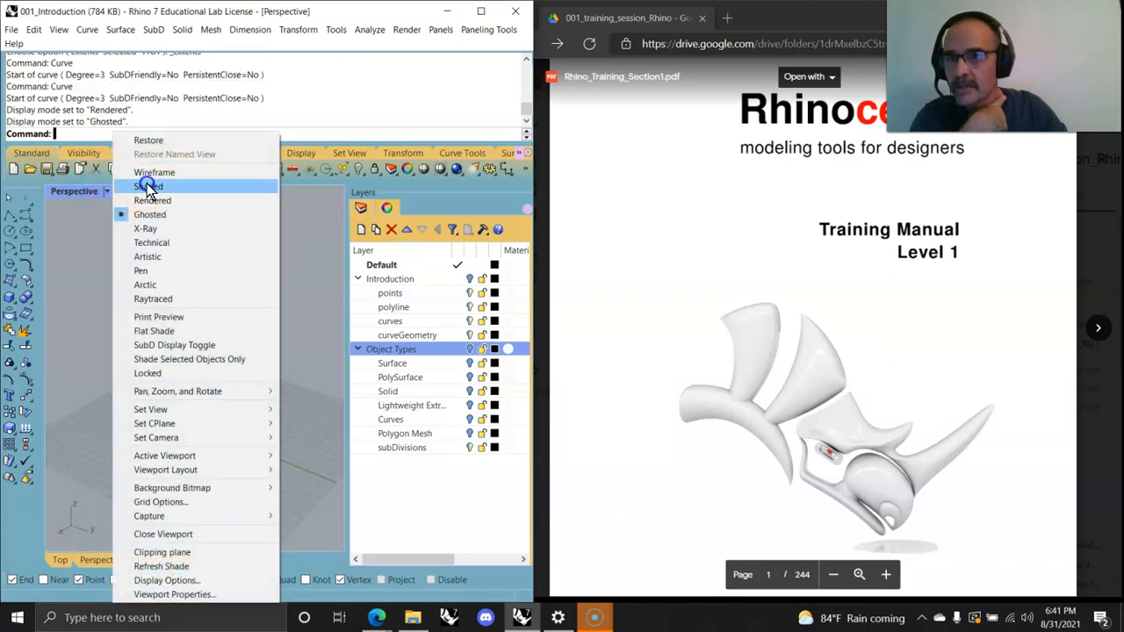
left_click(148, 187)
double_click(77, 191)
Step: Resize the viewport panes, then reset to the default four-viewport layout
left_click_drag(150, 373, 144, 484)
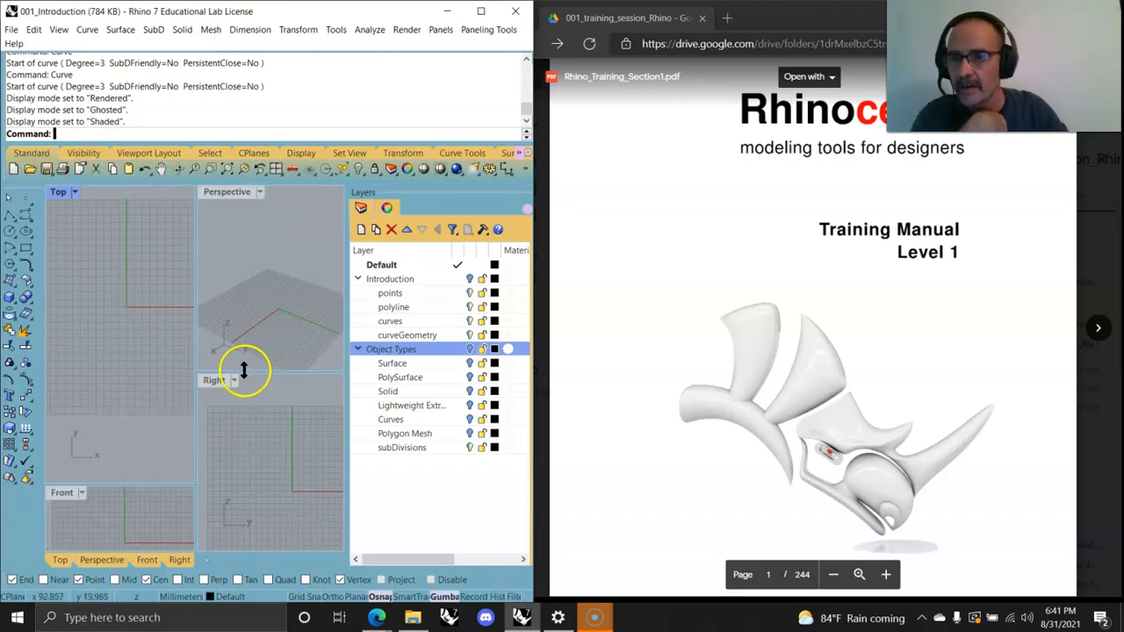
left_click_drag(197, 364, 125, 342)
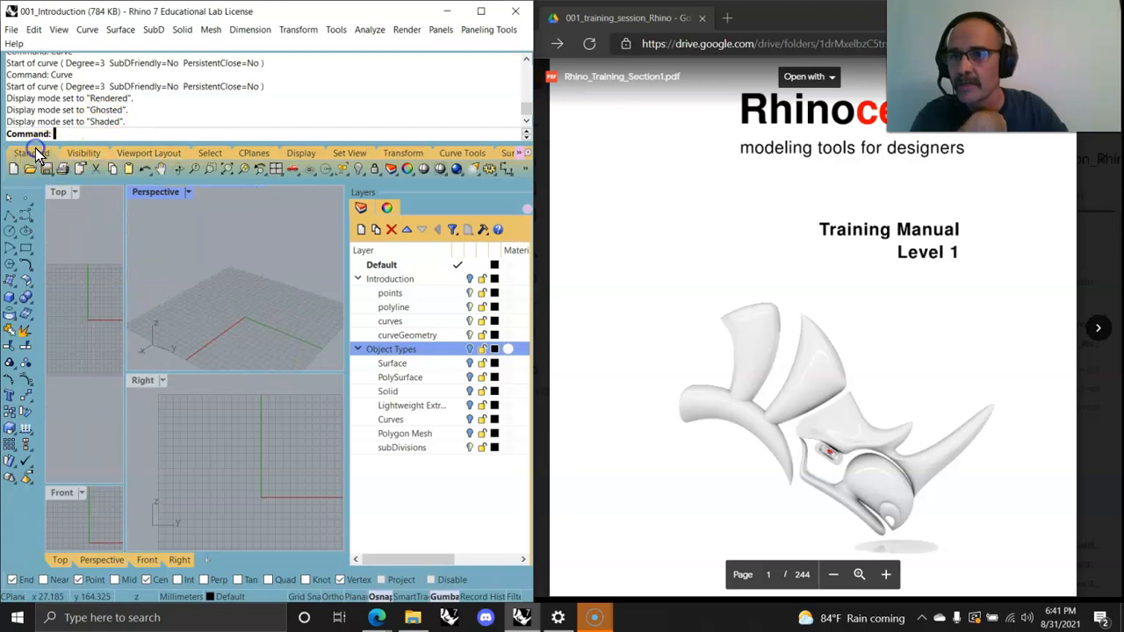
left_click(156, 153)
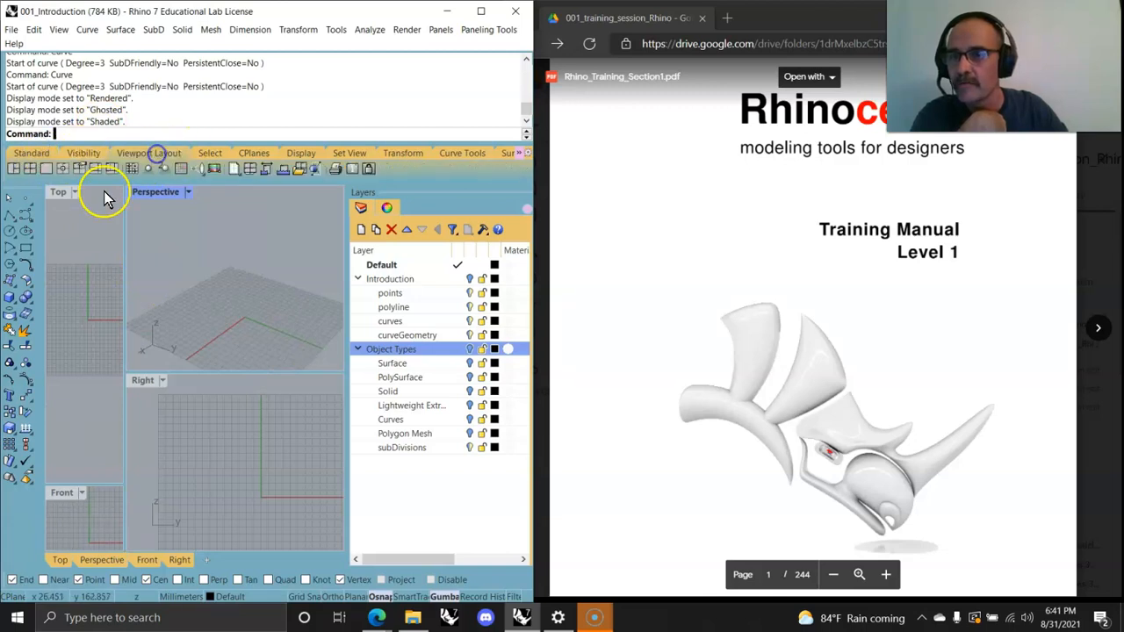
left_click(29, 168)
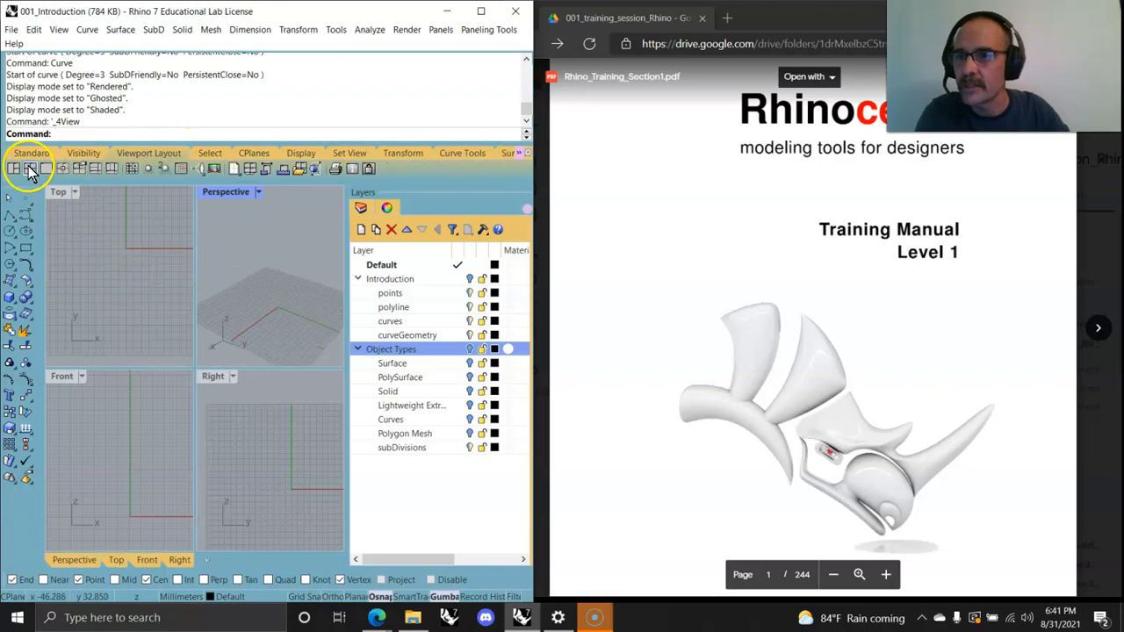
Step: Zoom to extents in all viewports with the ZEA command and return to the Standard toolbar group
type("ZEA")
key("Return")
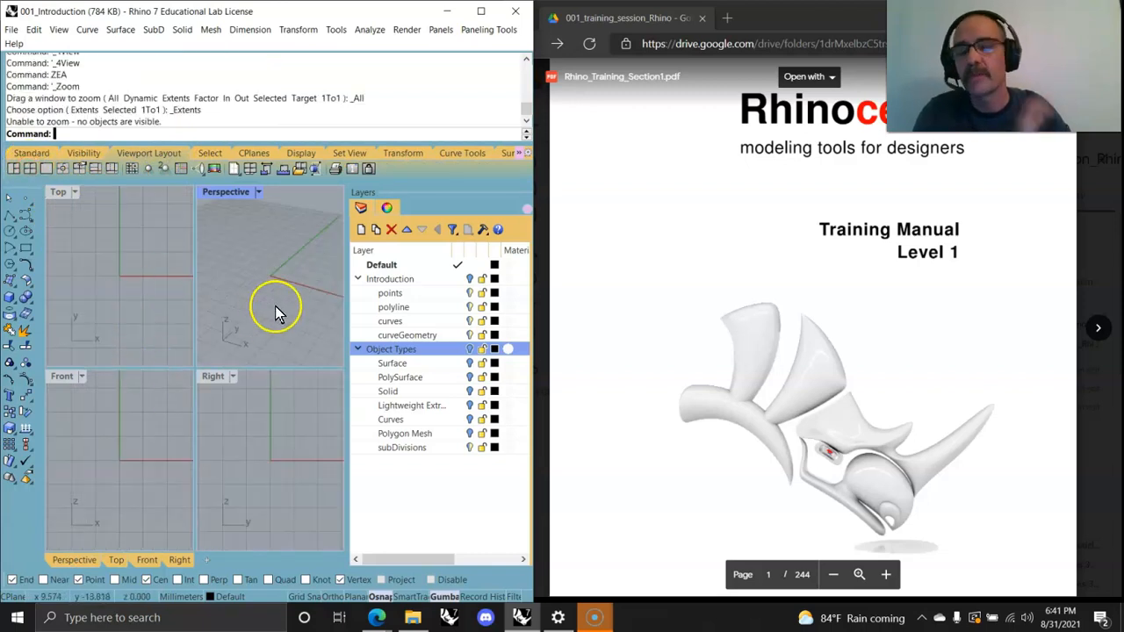
left_click(30, 153)
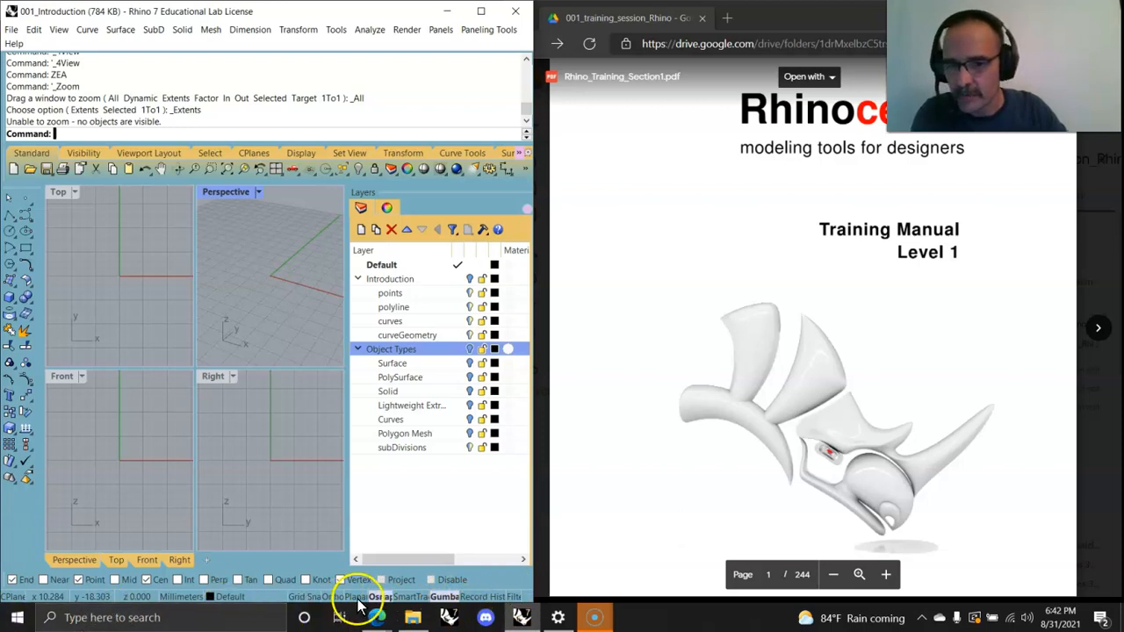
left_click(480, 579)
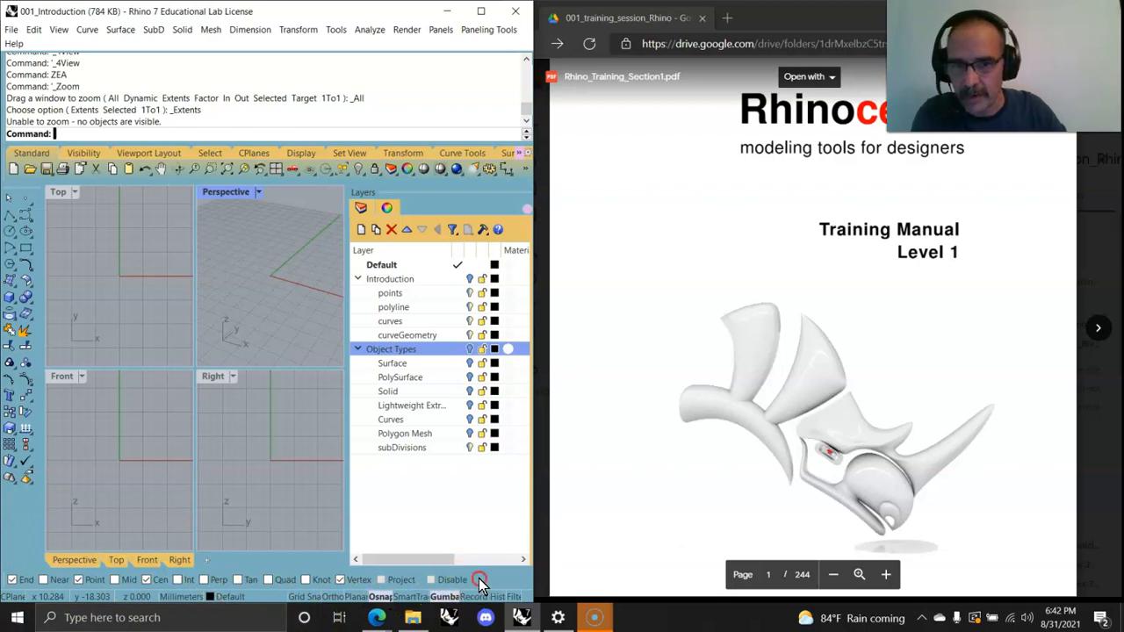
key("shift")
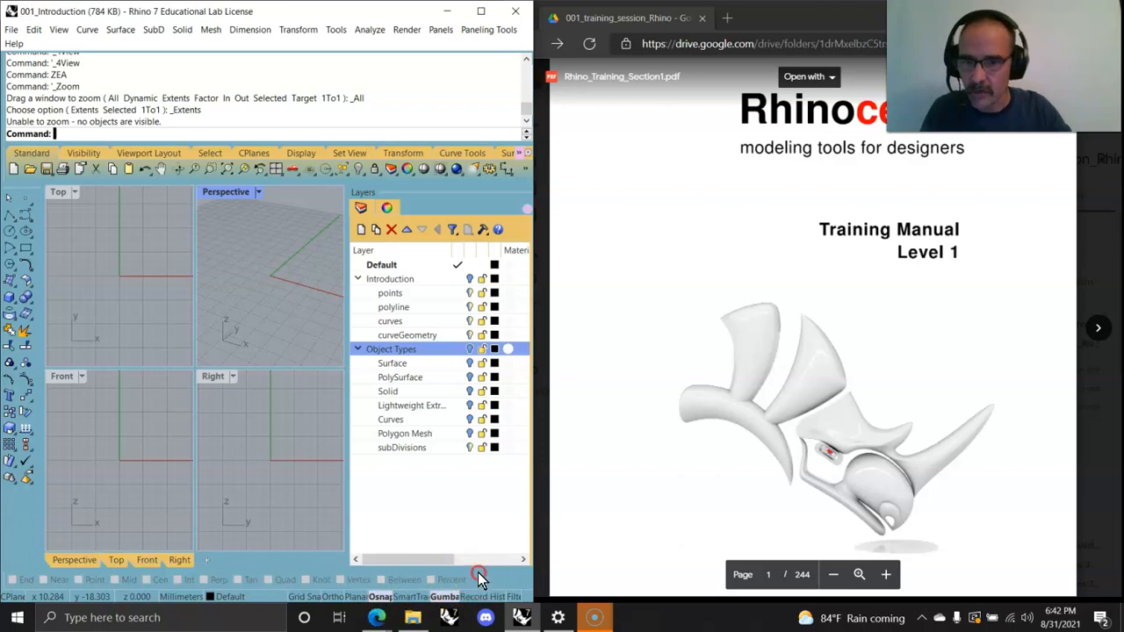
key("ctrl")
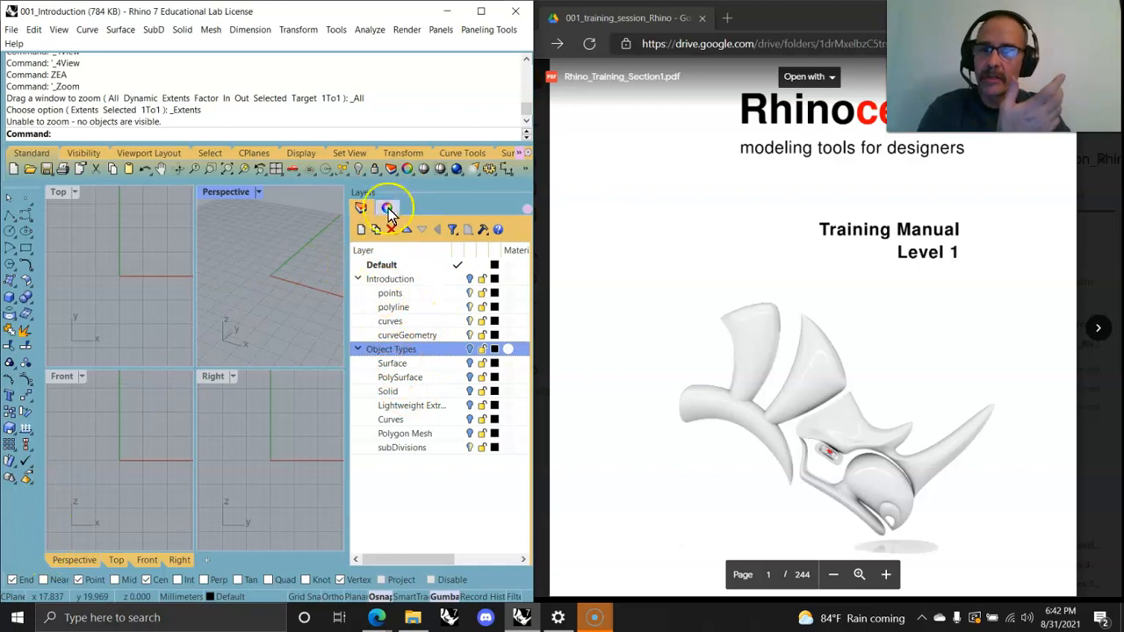
Step: Open Tutorials and Samples from Help and dock the Tutorials panel alongside the Layers panel
left_click(11, 32)
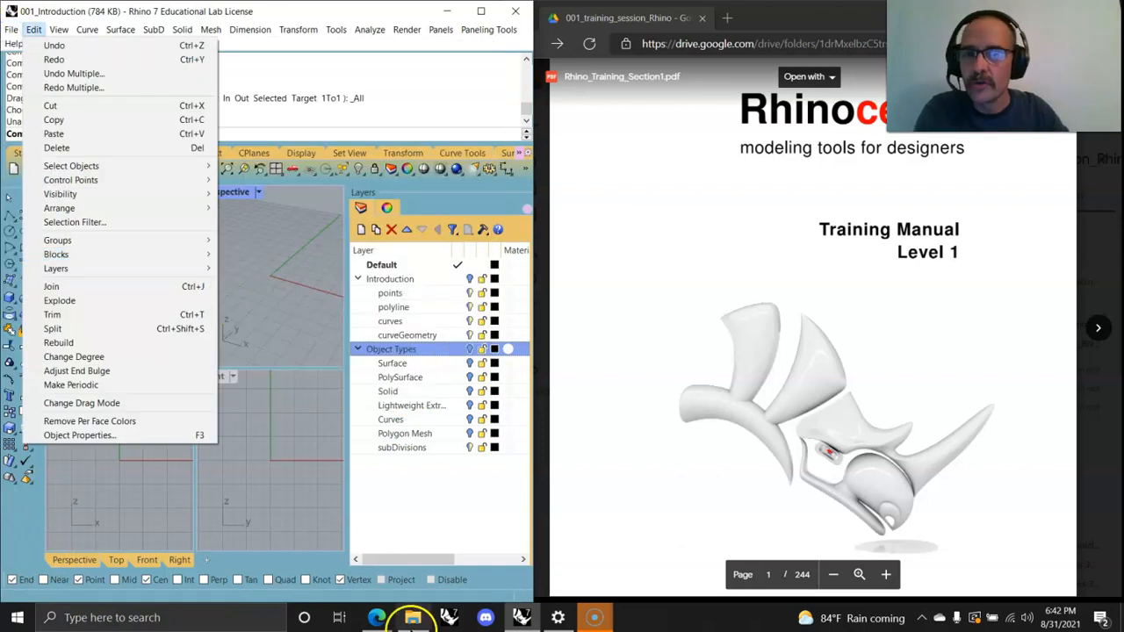
left_click(294, 341)
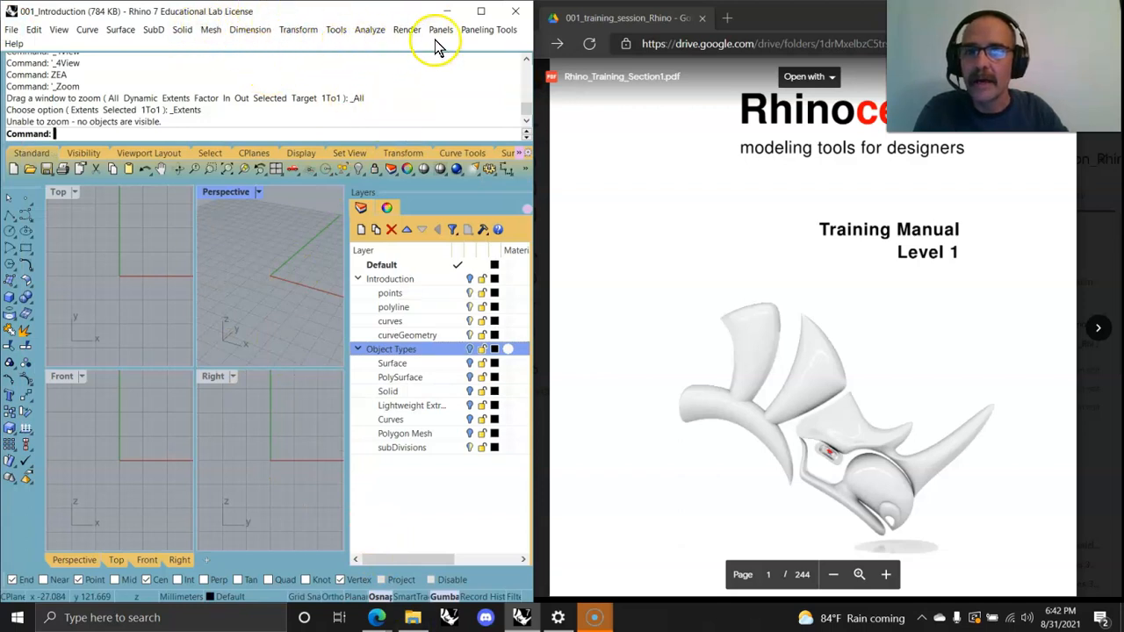
left_click(13, 44)
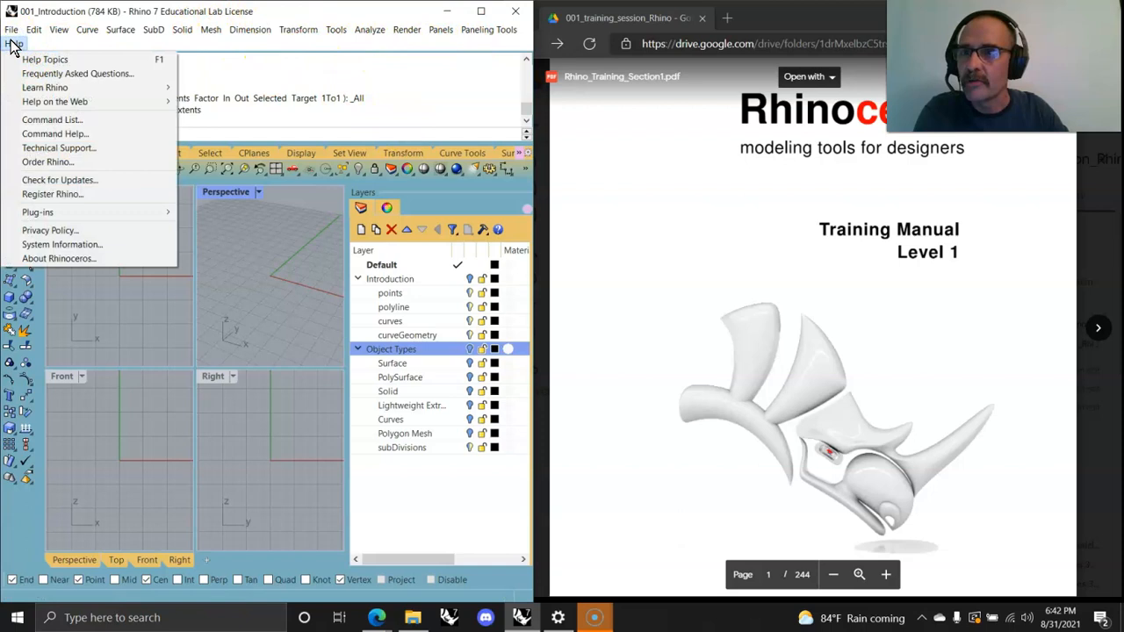
mouse_move(51, 87)
left_click(212, 90)
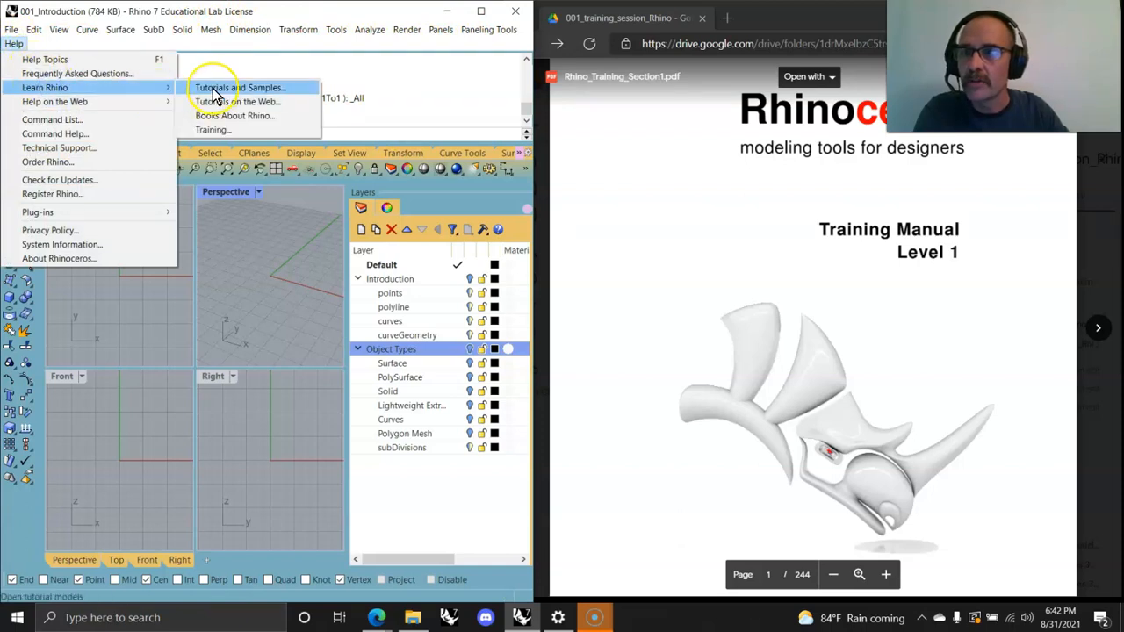
left_click(213, 89)
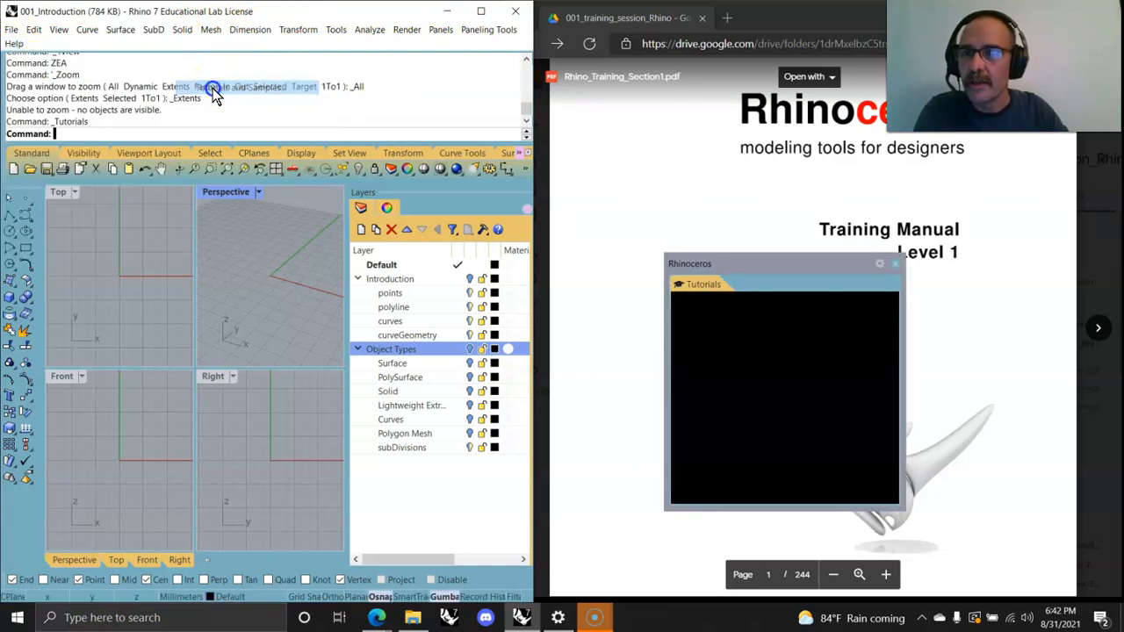
left_click(700, 281)
left_click(439, 269)
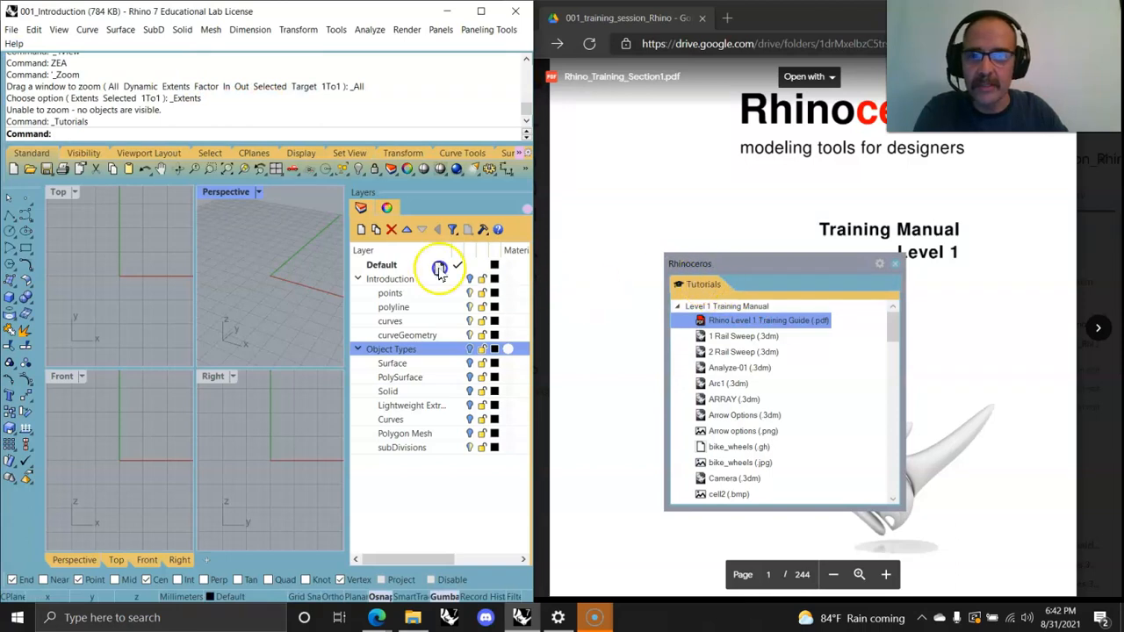
left_click_drag(399, 217, 406, 214)
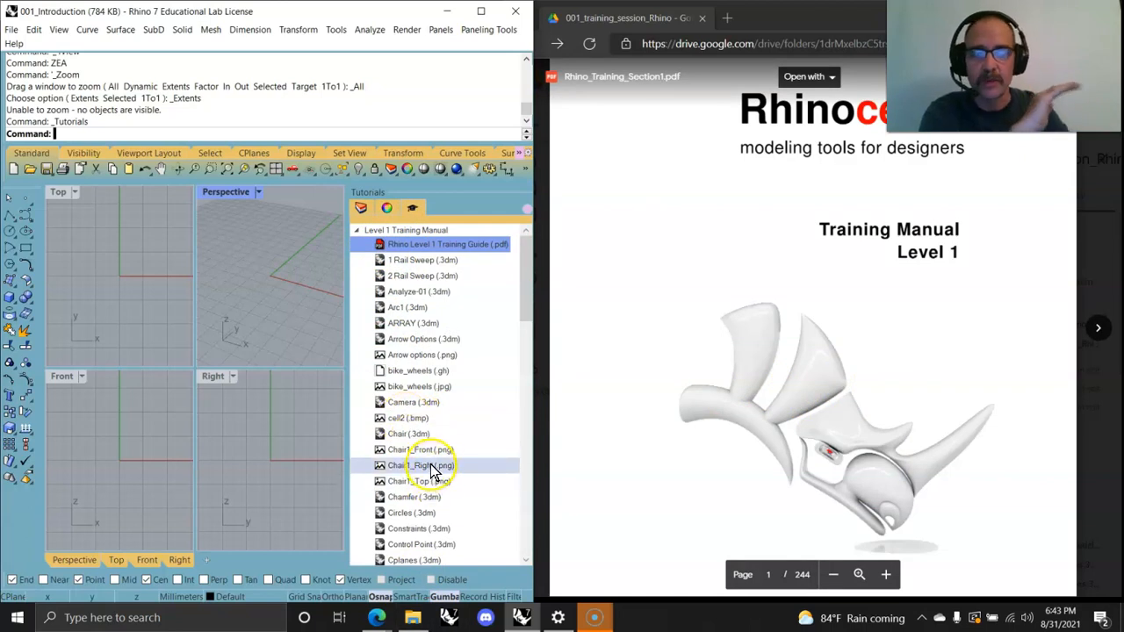
Step: Scroll through the Rhino Level 1 Training Manual PDF in the browser and the Tutorials file list
scroll(430, 466, "down", 3)
scroll(867, 472, "down", 20)
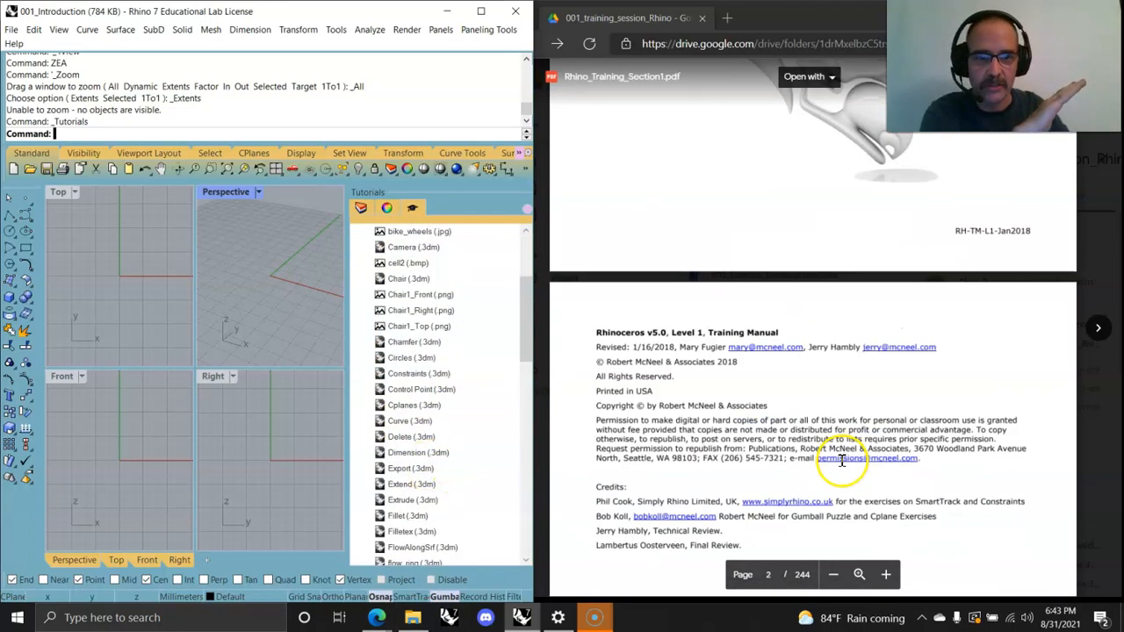
scroll(830, 460, "down", 10)
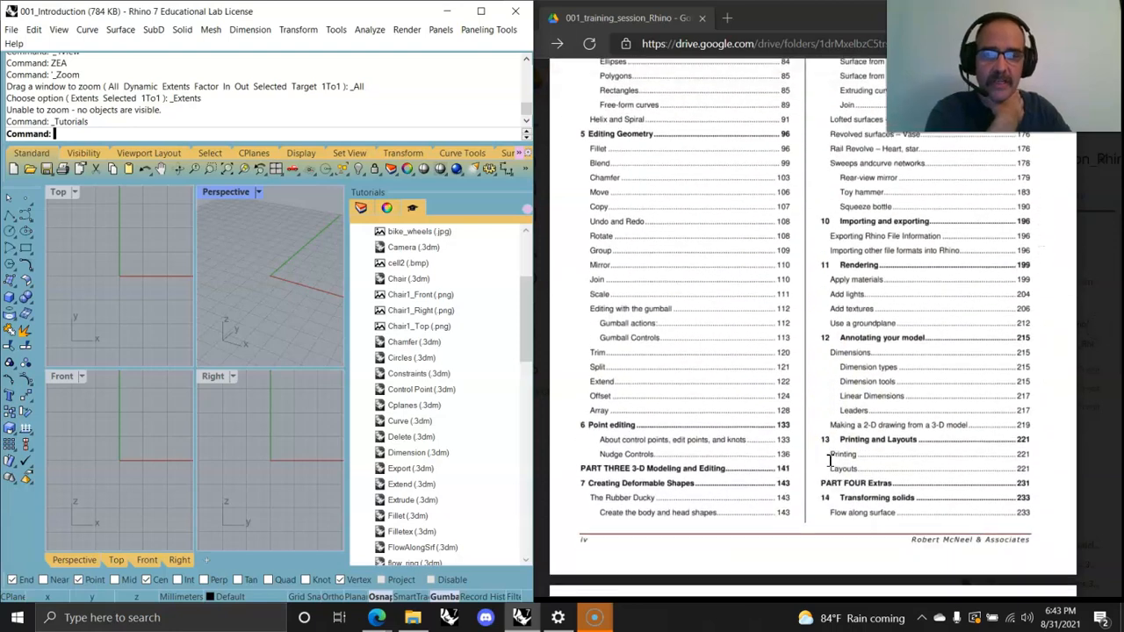
scroll(773, 423, "down", 10)
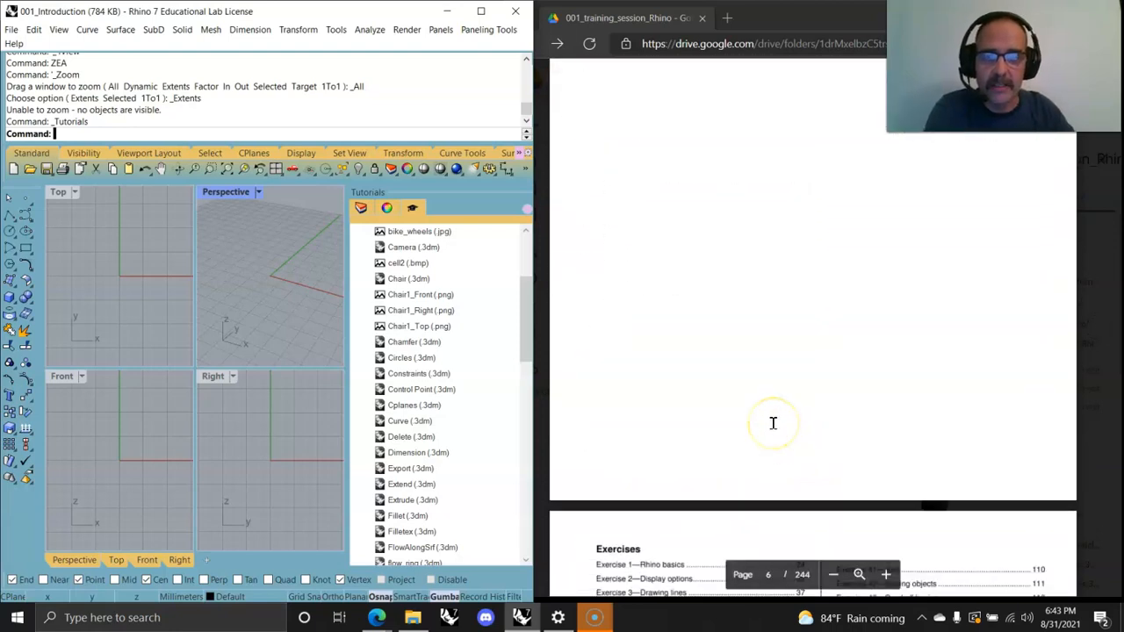
scroll(764, 412, "down", 10)
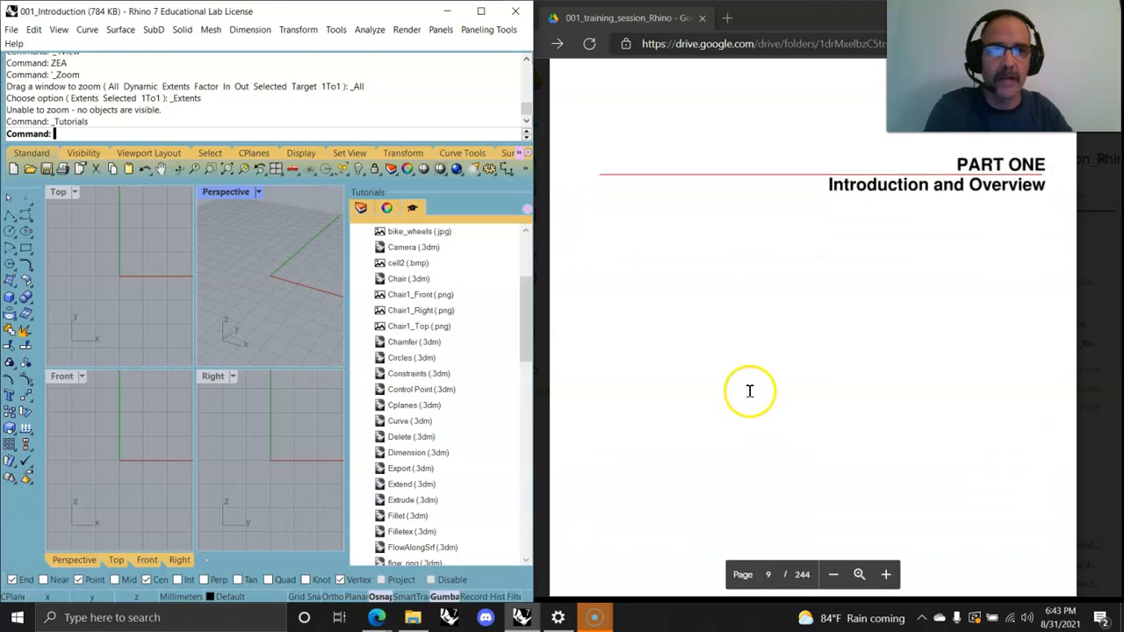
scroll(721, 387, "down", 10)
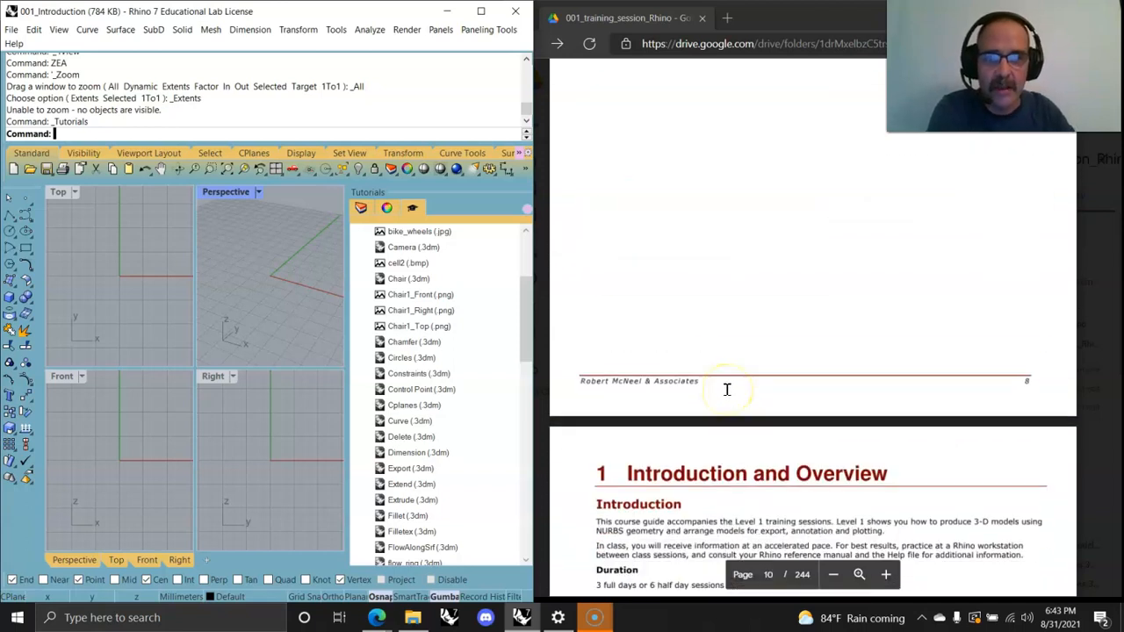
scroll(726, 389, "down", 5)
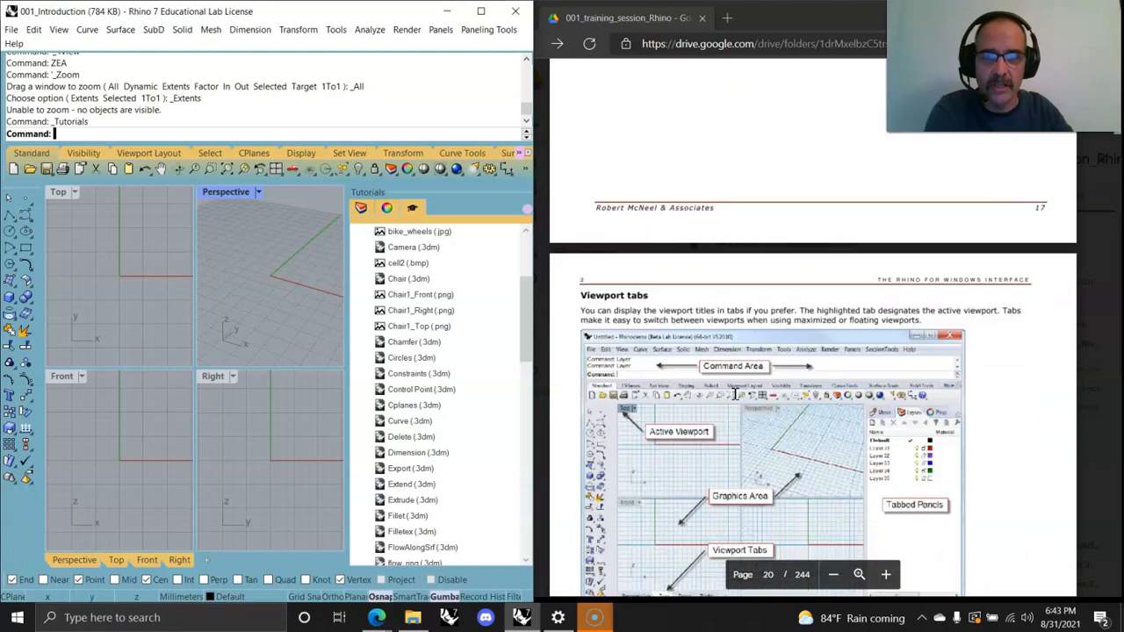
scroll(735, 393, "down", 3)
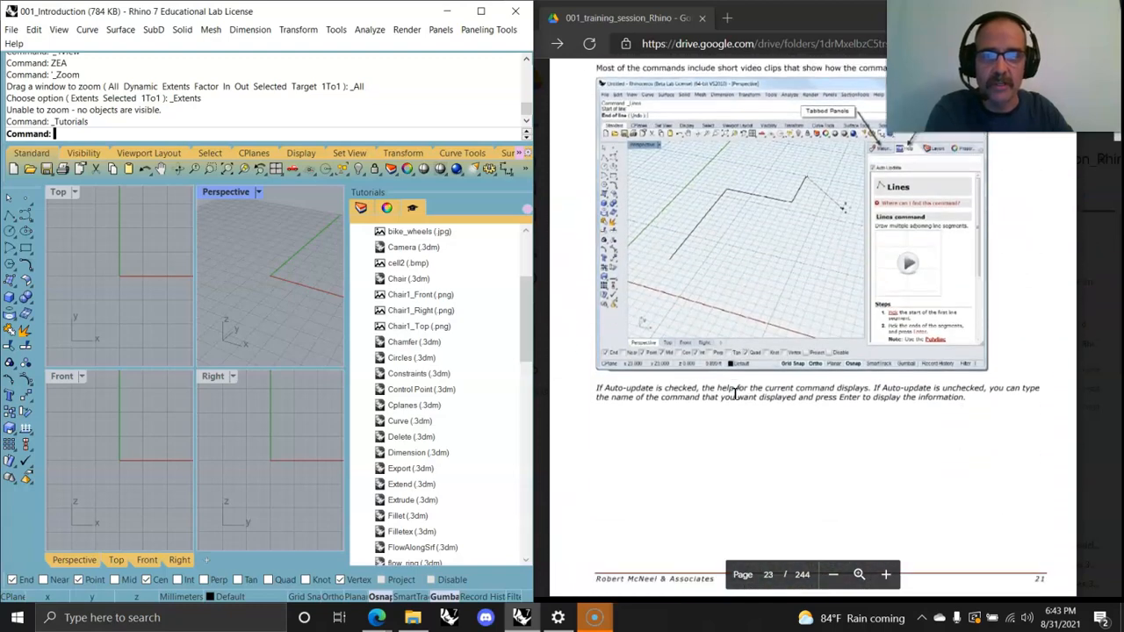
scroll(735, 394, "down", 12)
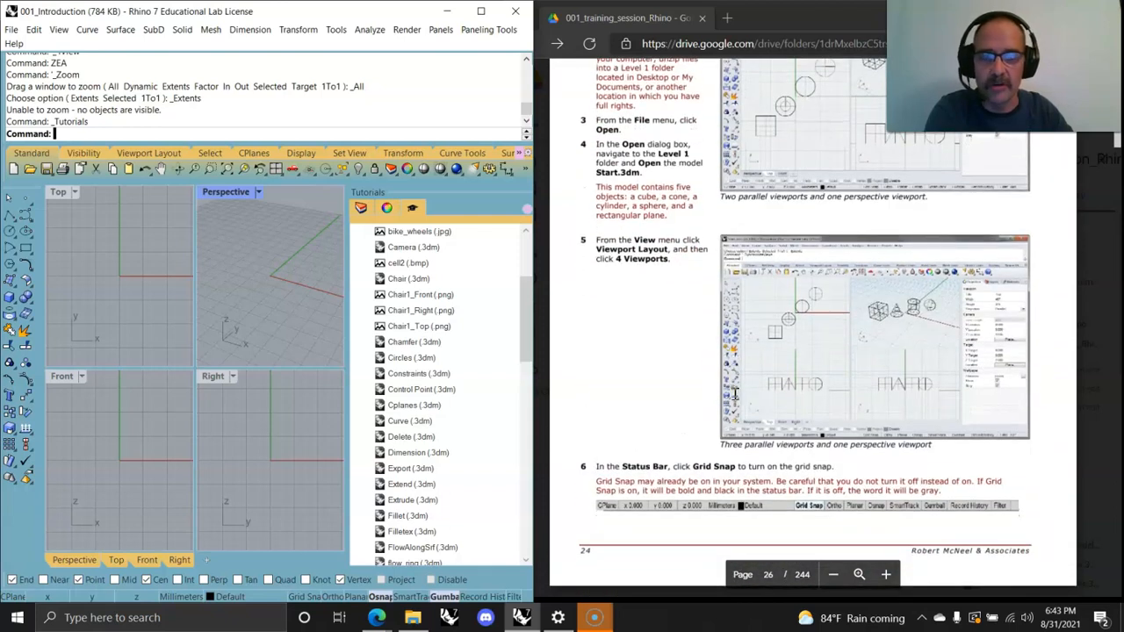
scroll(742, 365, "up", 3)
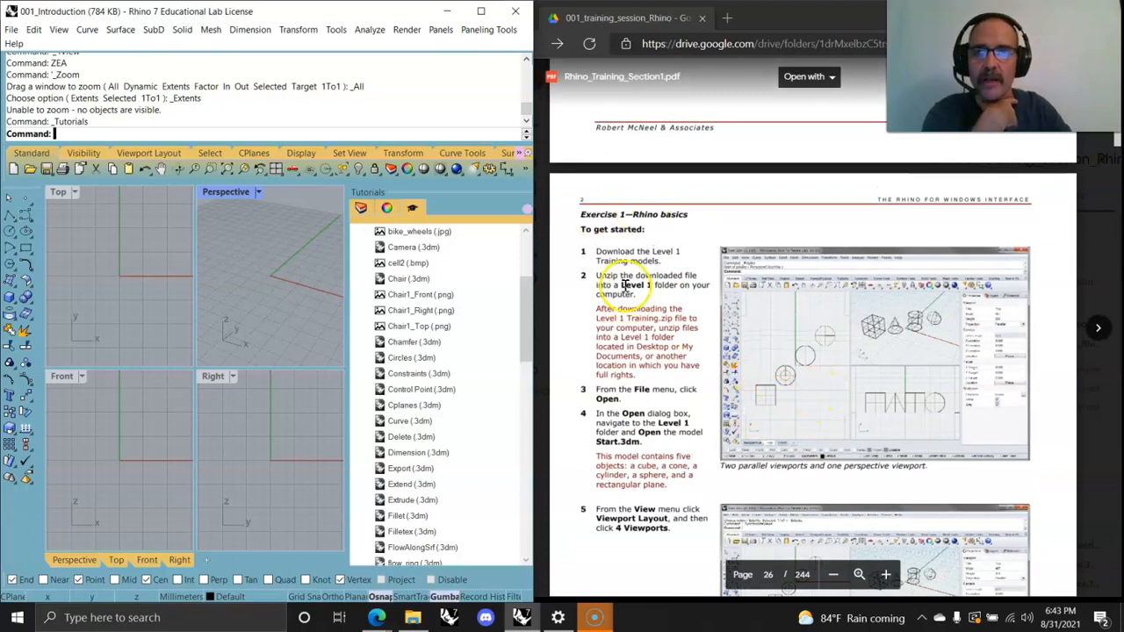
scroll(725, 316, "up", 8)
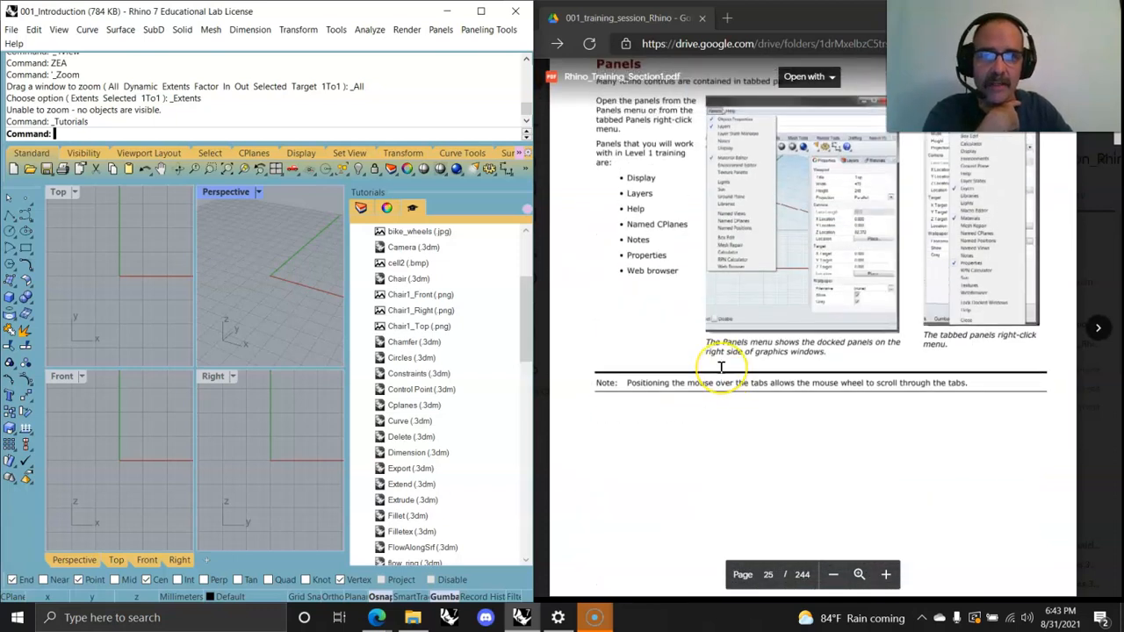
scroll(720, 369, "down", 8)
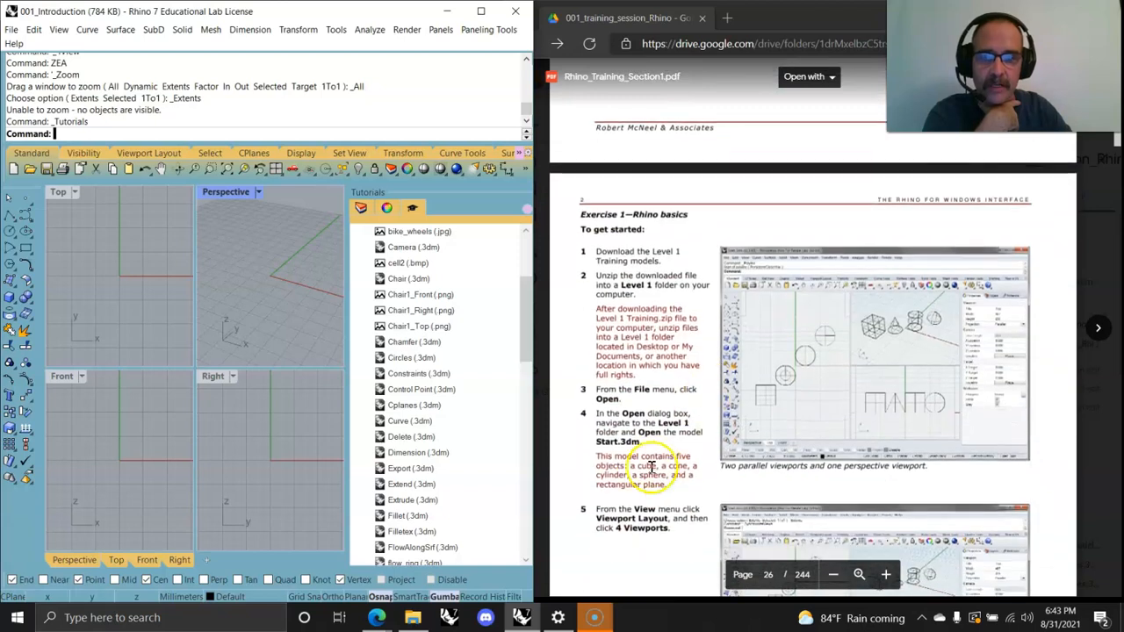
scroll(424, 438, "down", 9)
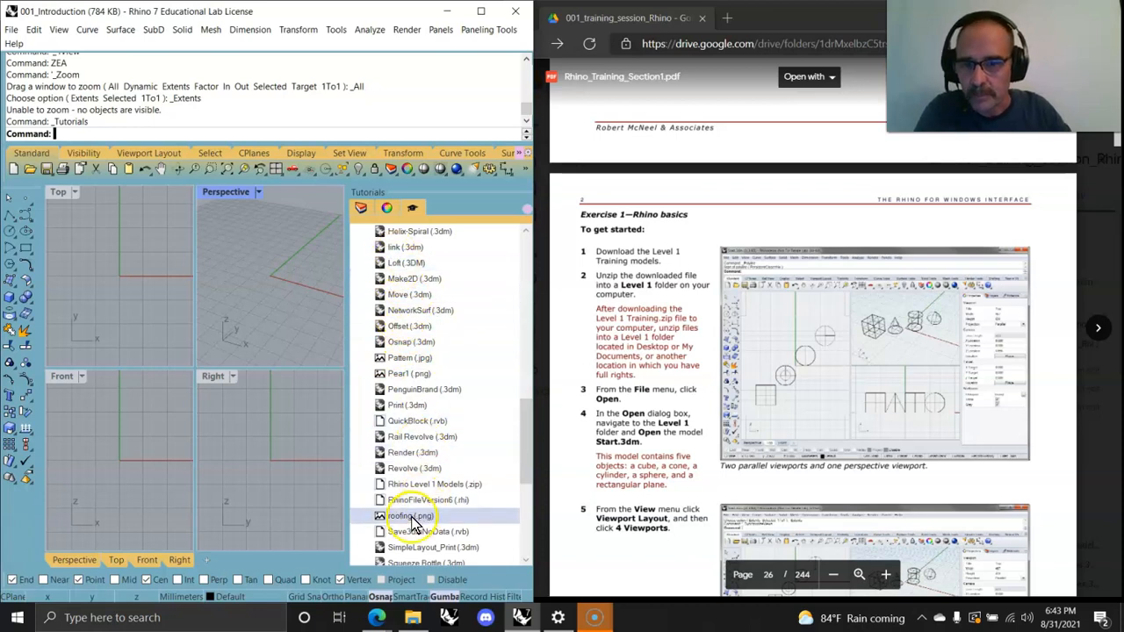
scroll(412, 518, "down", 5)
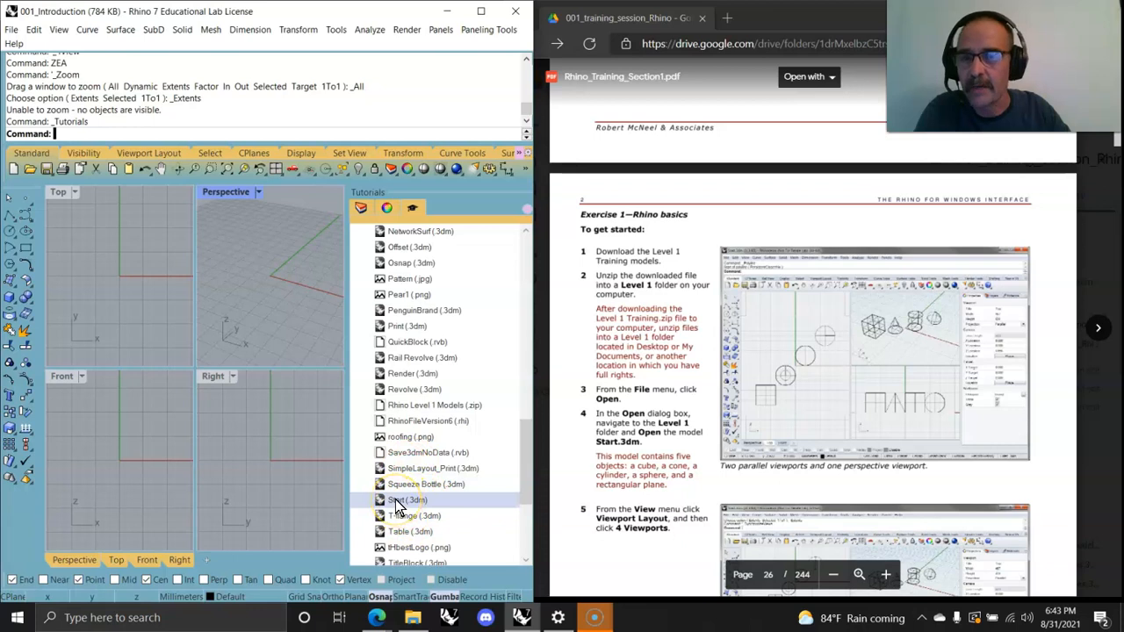
Step: Open the 001_Exercise_RhinoBasics file from the KCAI_Rhino_Session_001 folder
left_click(12, 29)
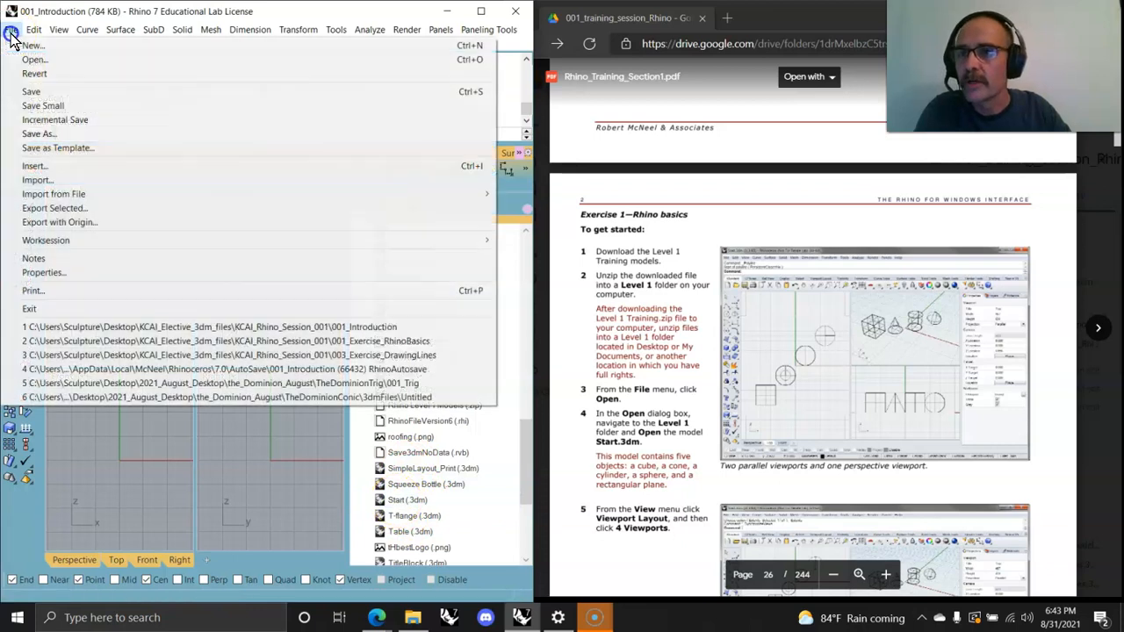
left_click(36, 59)
left_click(263, 344)
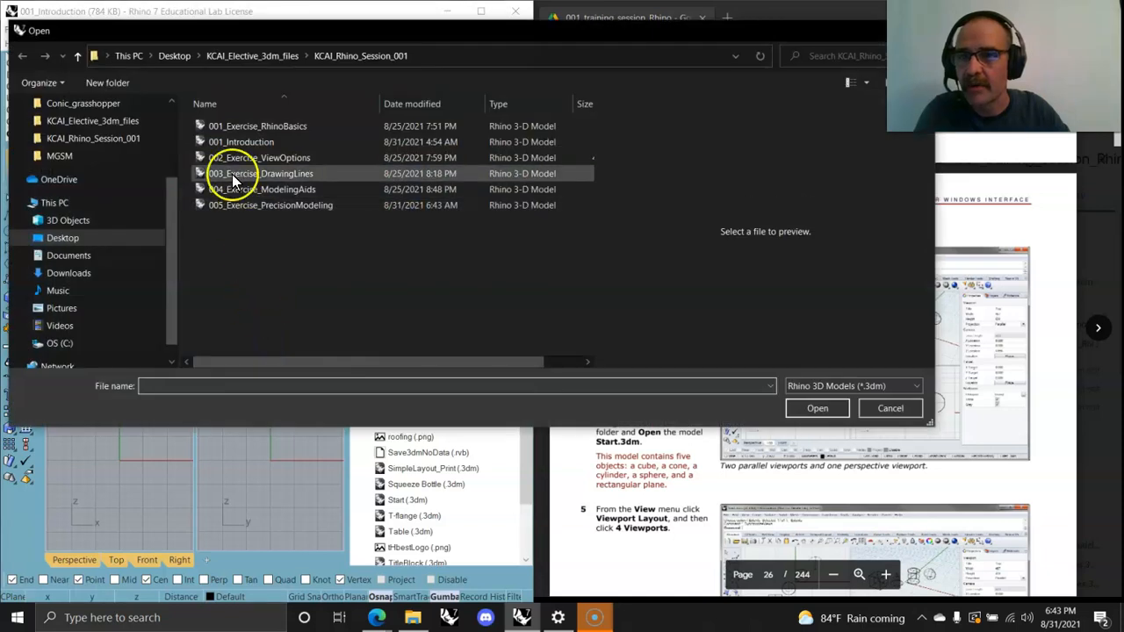
left_click(229, 158)
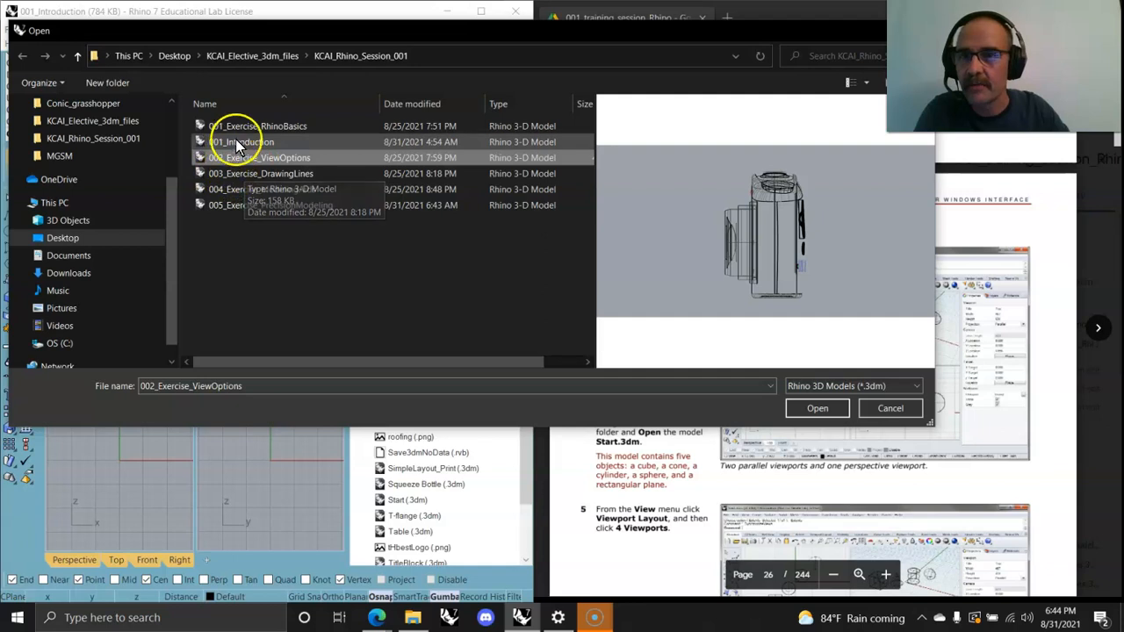
left_click(237, 139)
left_click(239, 127)
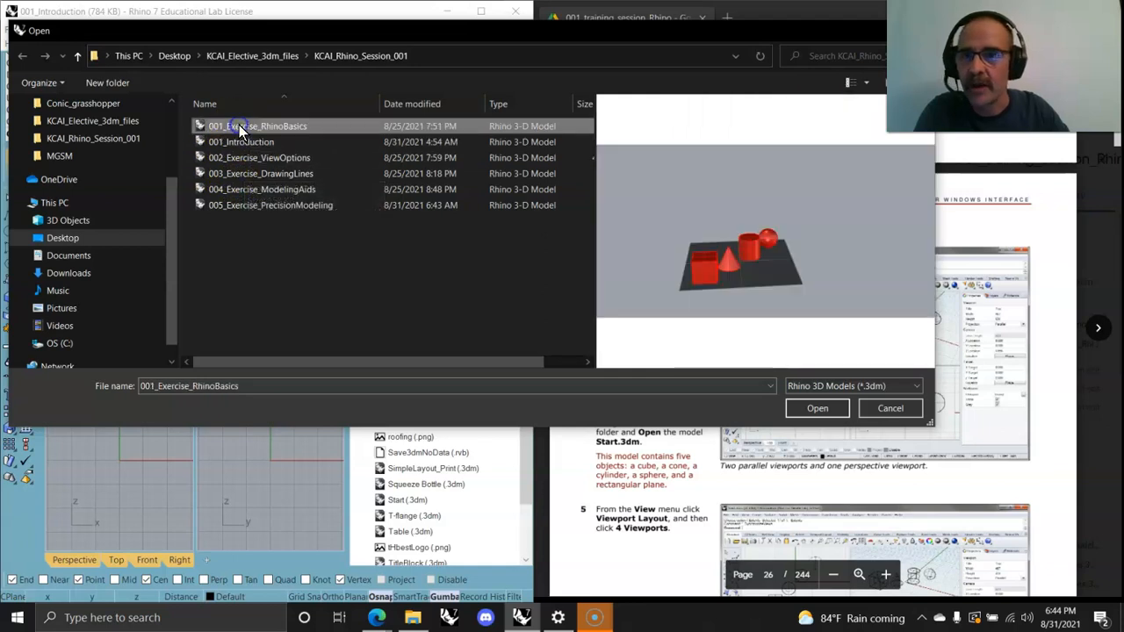
left_click(818, 412)
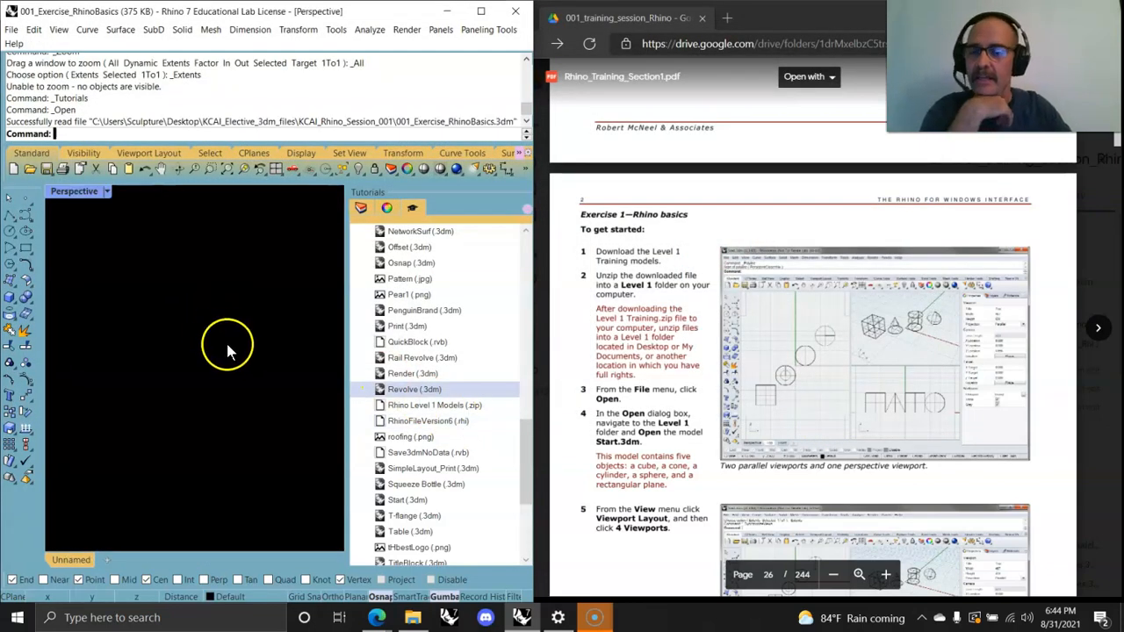
Step: Restore the four-viewport layout and zoom to extents in all viewports, orbiting the Perspective view slightly
double_click(63, 192)
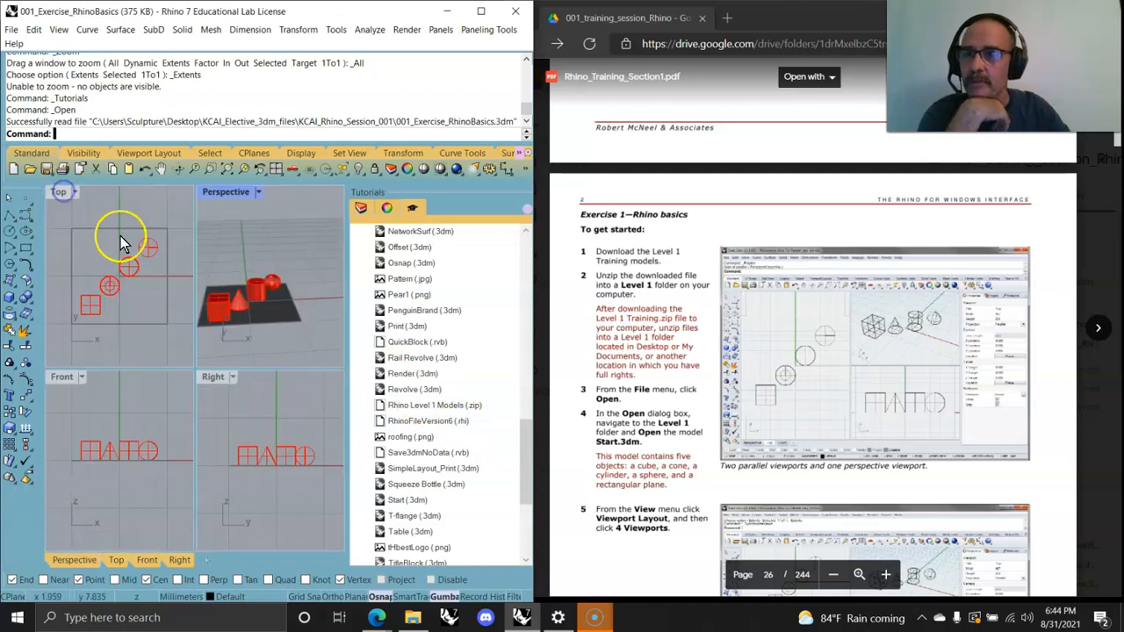
left_click(230, 171)
right_click_drag(276, 335, 281, 343)
Step: Set the Top viewport's display mode to Technical
right_click(217, 194)
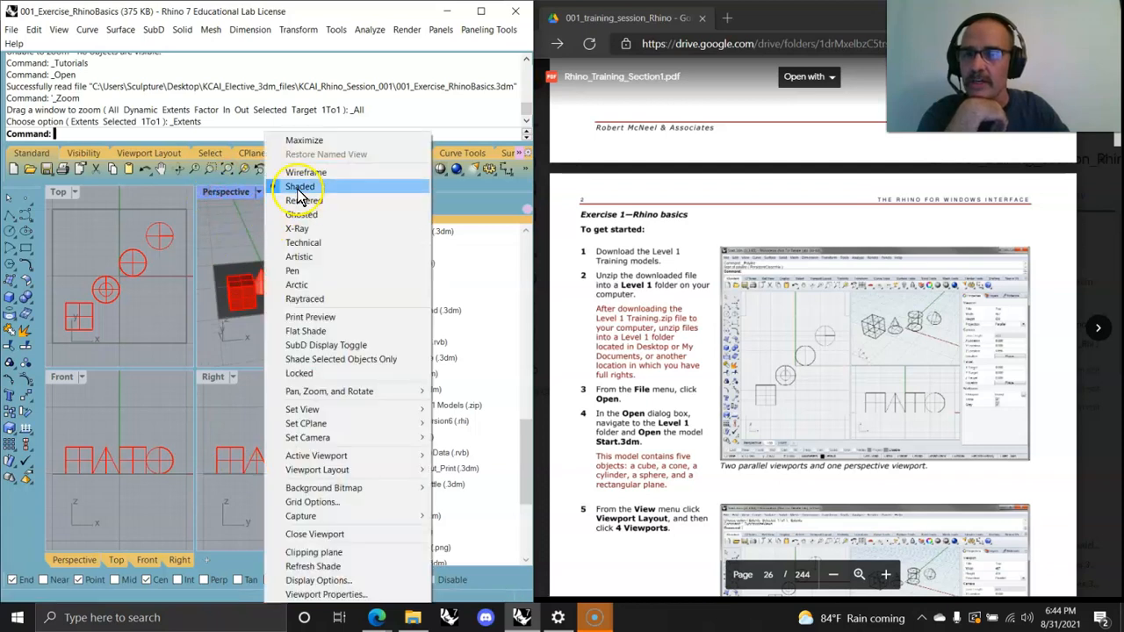
right_click(64, 195)
left_click(132, 243)
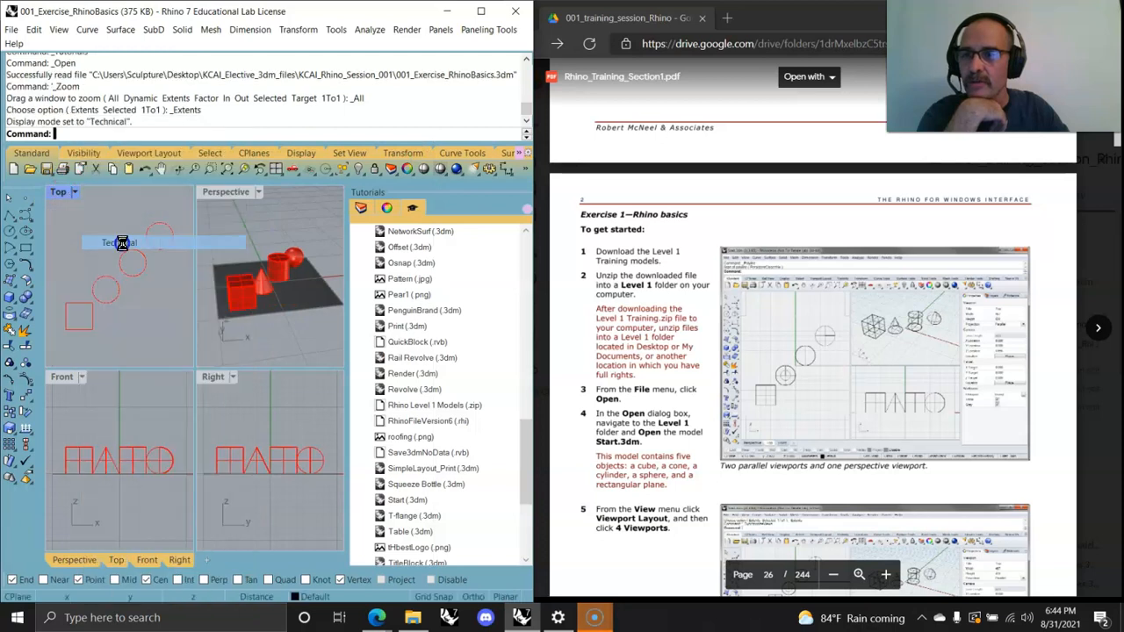
Step: Set the Right viewport to Pen display mode and the Front viewport to Artistic display mode
right_click(217, 378)
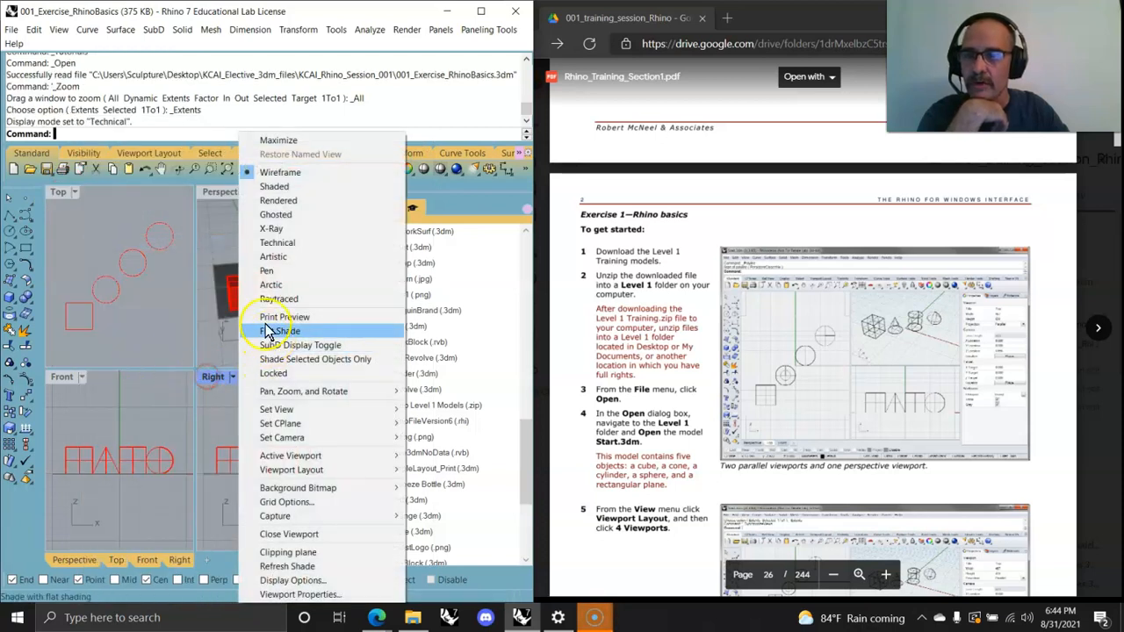
left_click(266, 272)
right_click(61, 377)
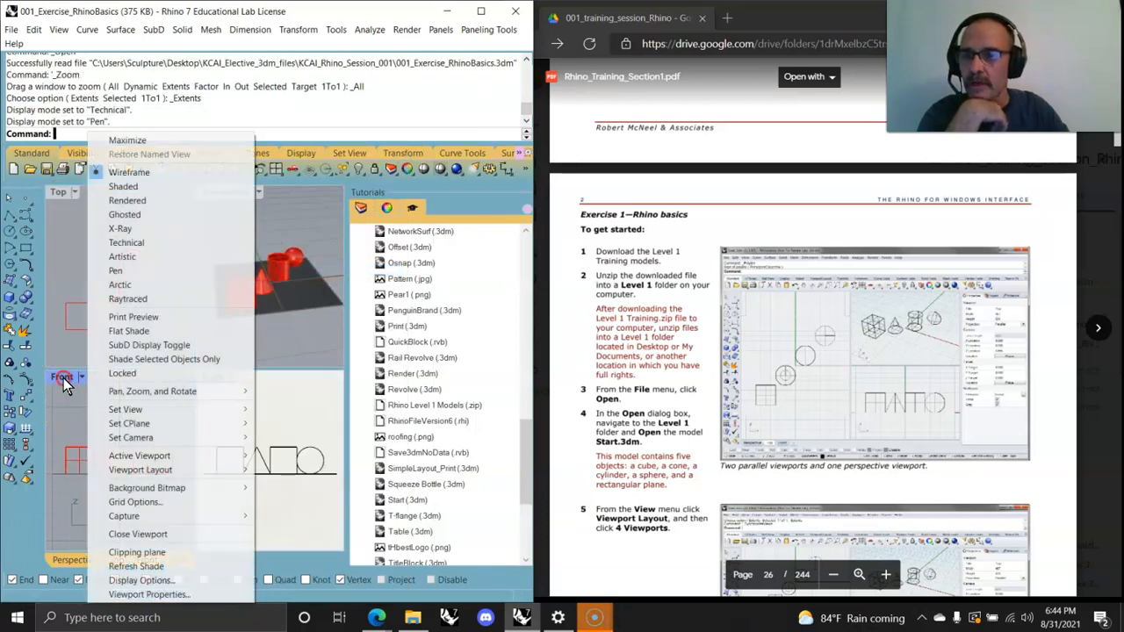
left_click(128, 257)
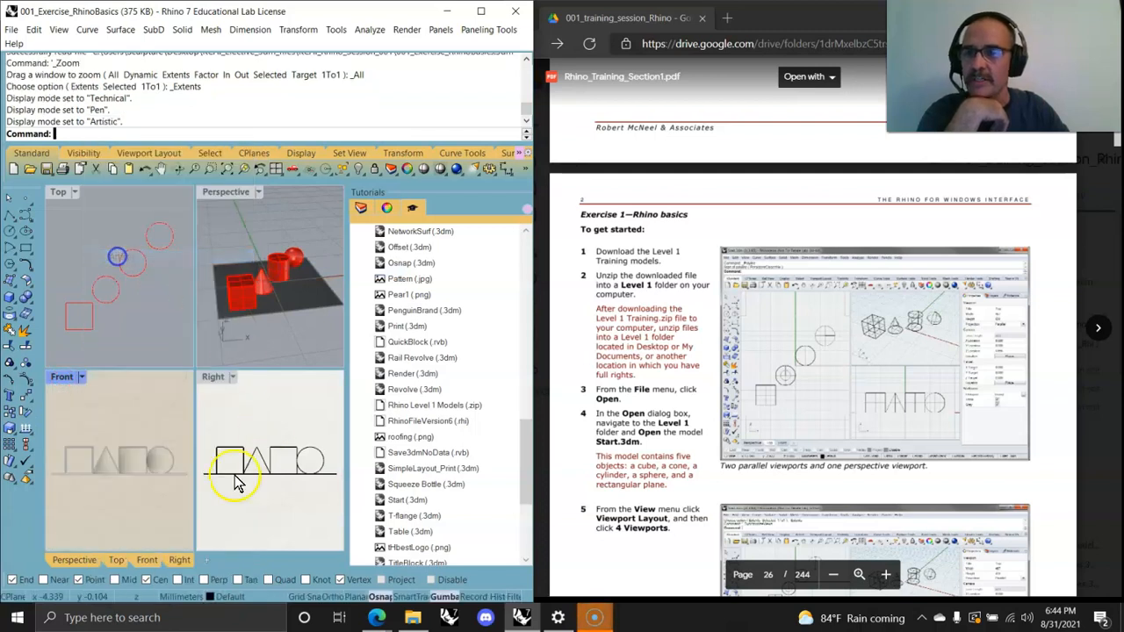
Step: Pan and zoom around the Top, Front, Right and Perspective viewports to inspect the display modes
mouse_move(263, 322)
right_mouse_down()
mouse_move(263, 283)
mouse_move(270, 320)
mouse_move(307, 336)
mouse_move(290, 347)
mouse_move(294, 333)
mouse_move(270, 309)
mouse_move(296, 296)
mouse_move(268, 337)
mouse_move(272, 303)
mouse_move(306, 333)
mouse_move(270, 334)
right_mouse_up()
mouse_move(131, 326)
right_mouse_down()
mouse_move(117, 321)
mouse_move(133, 325)
right_mouse_up()
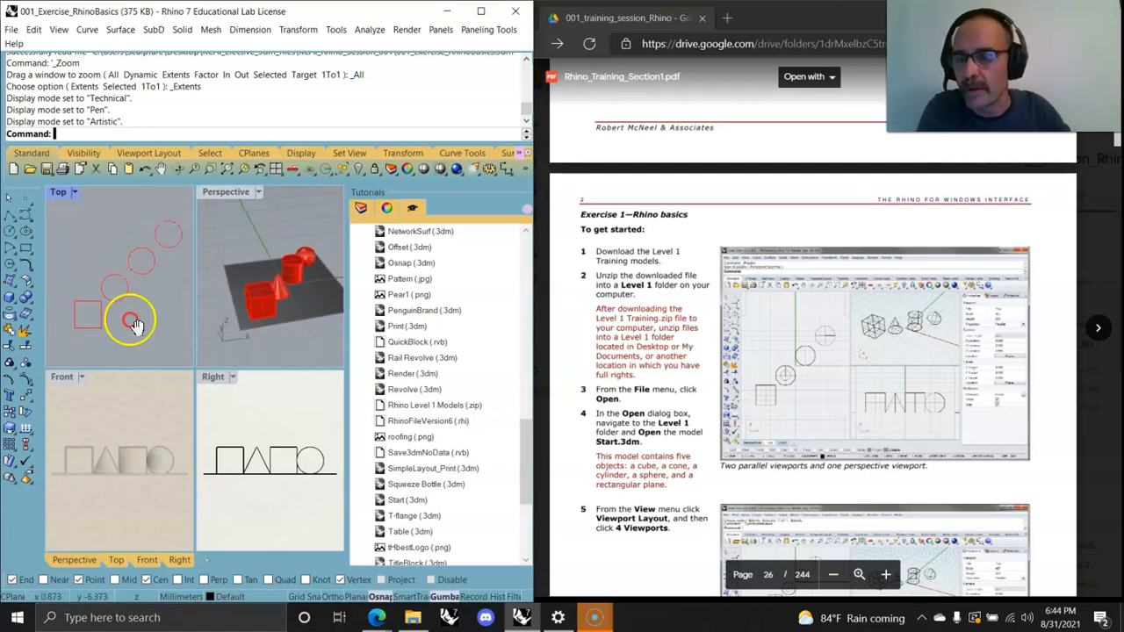
mouse_move(112, 427)
right_mouse_down()
mouse_move(155, 429)
mouse_move(109, 427)
right_mouse_up()
mouse_move(235, 435)
right_mouse_down()
mouse_move(304, 426)
mouse_move(237, 442)
right_mouse_up()
scroll(272, 477, "up", 5)
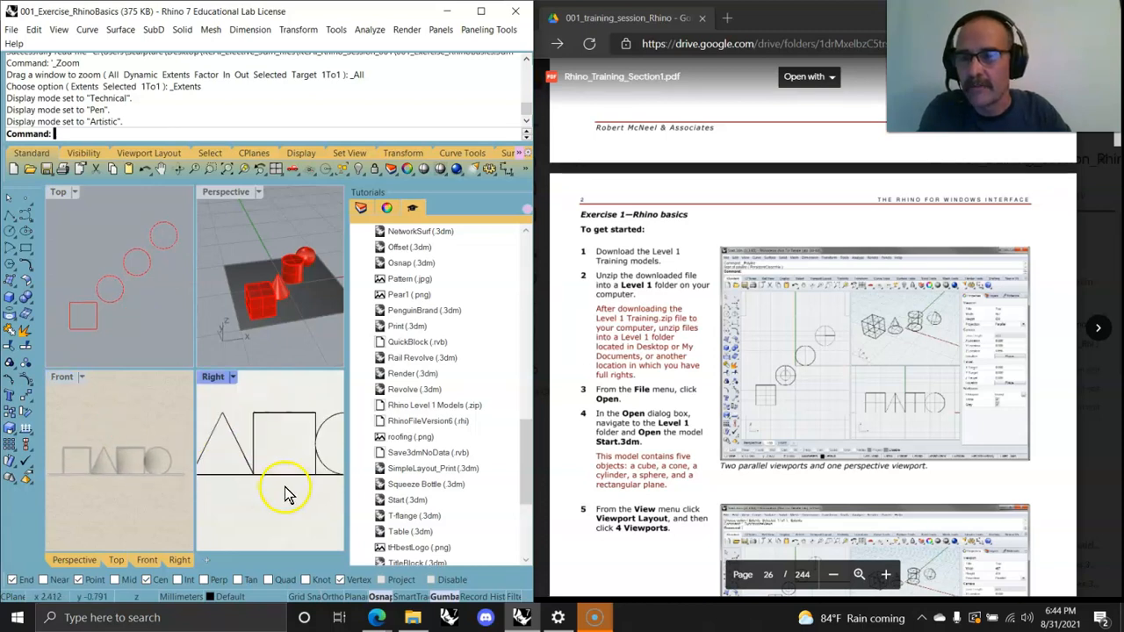
scroll(94, 478, "up", 5)
scroll(105, 326, "up", 4)
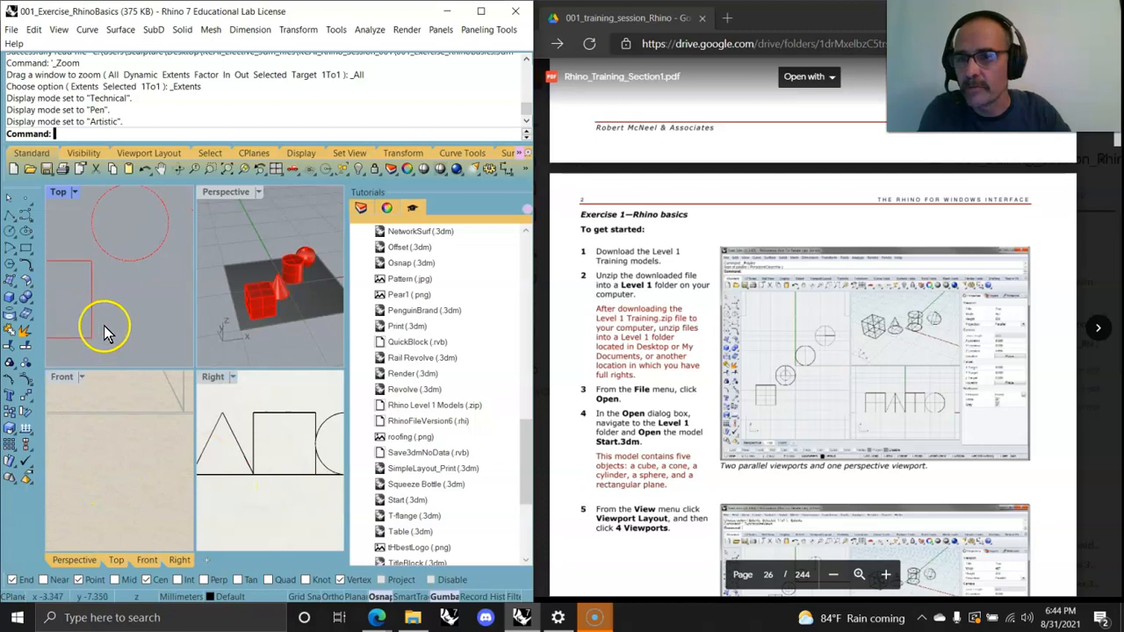
scroll(294, 325, "up", 5)
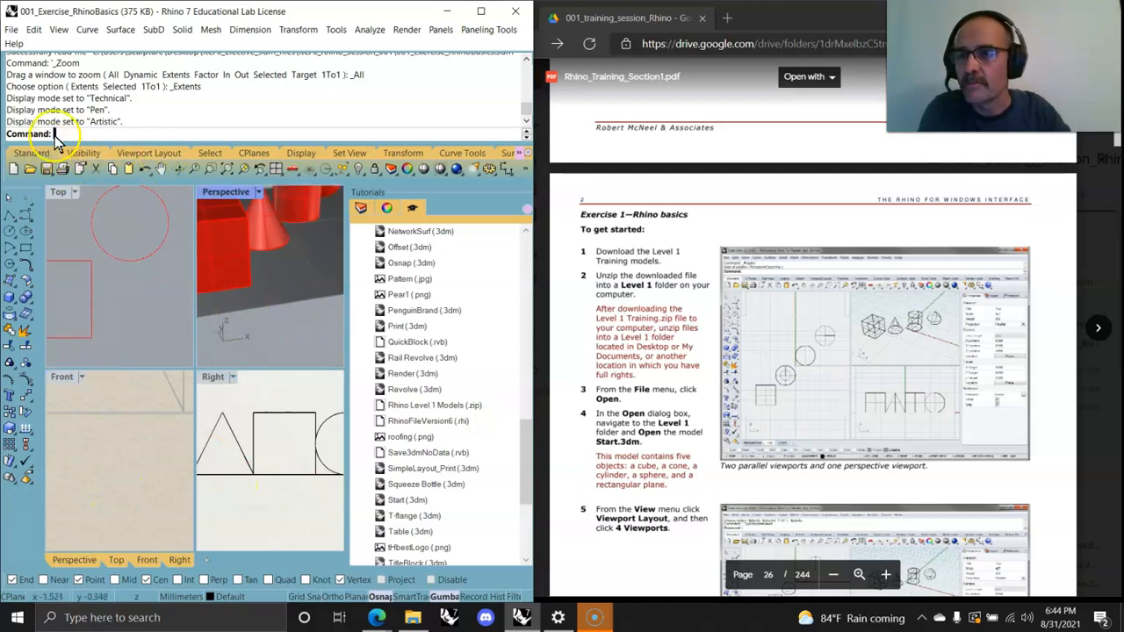
Step: Set the Perspective viewport to a Plan view and zoom to extents in all viewports
left_click(349, 154)
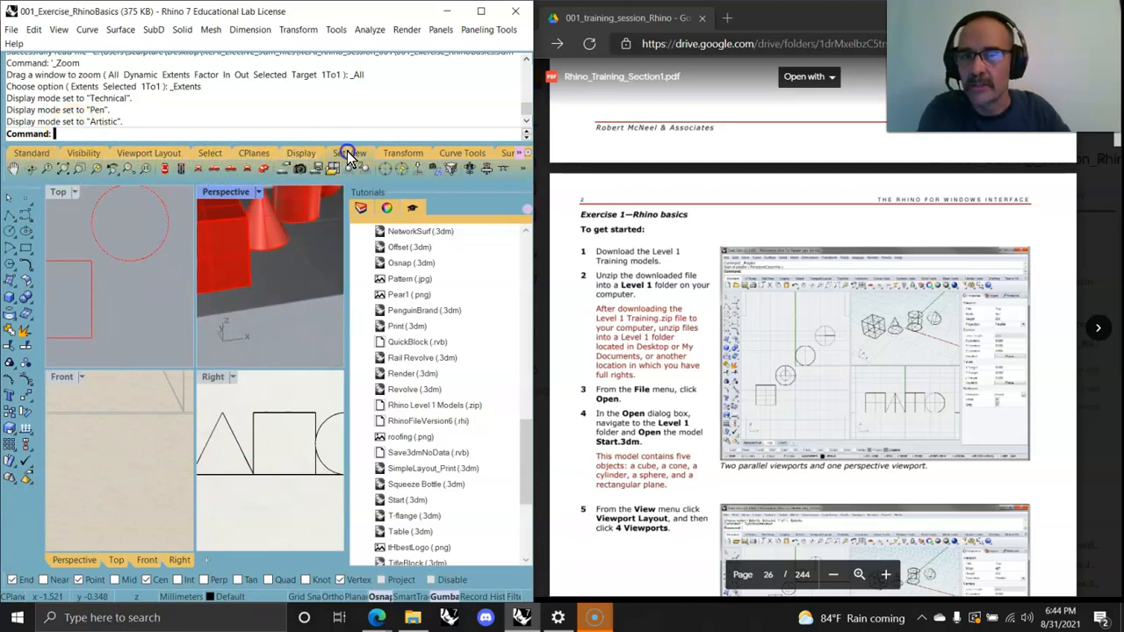
left_click(56, 32)
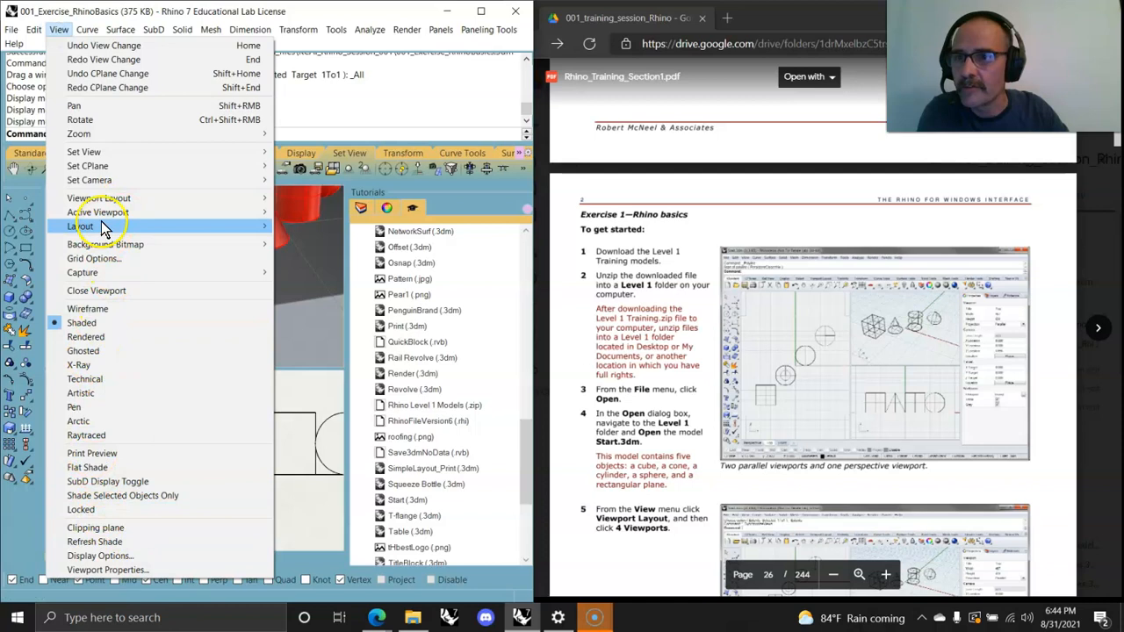
mouse_move(93, 152)
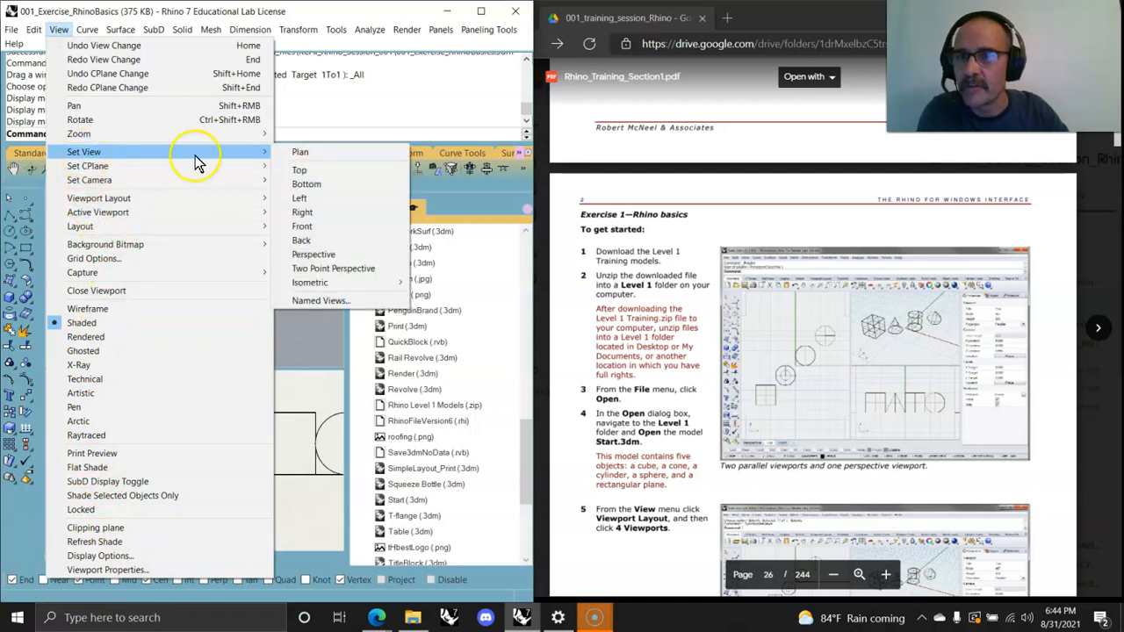
left_click(300, 155)
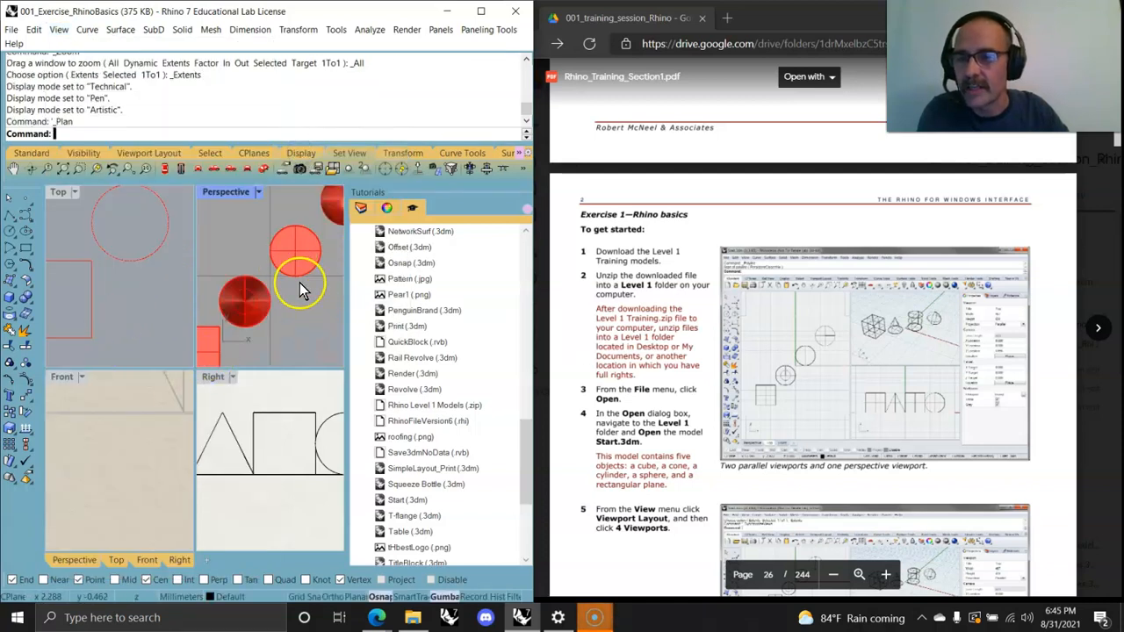
left_click(27, 154)
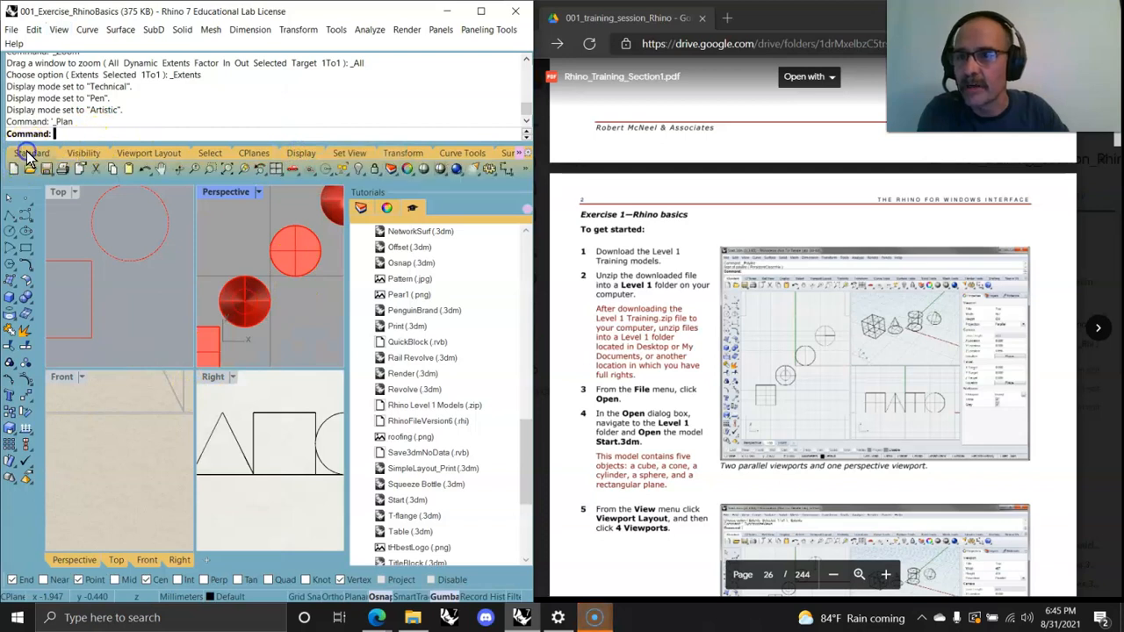
left_click(228, 170)
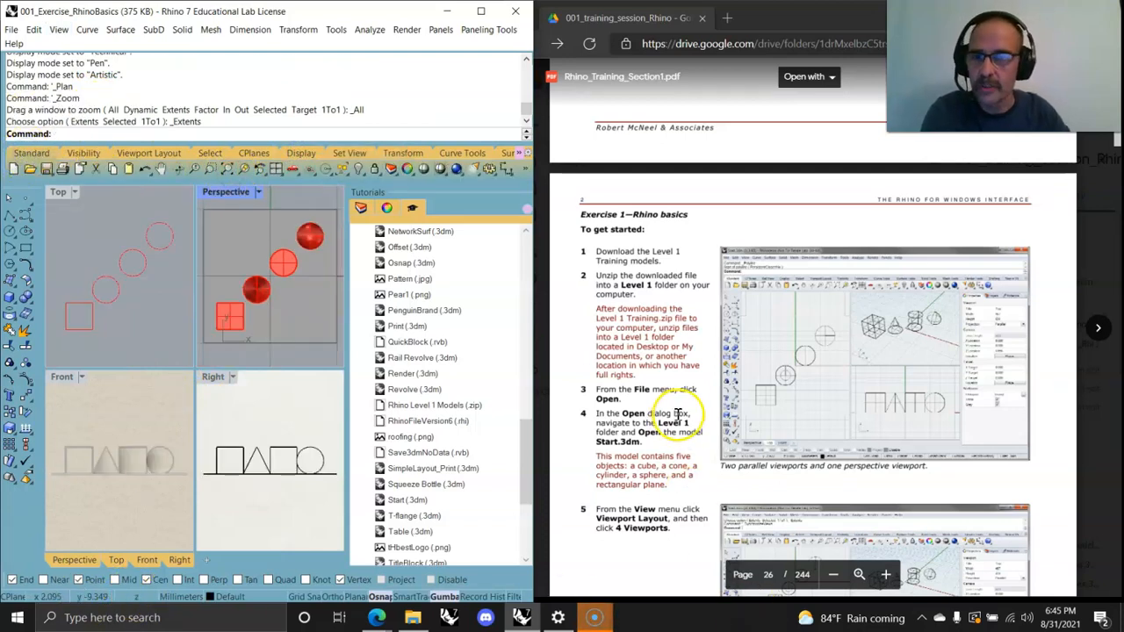
mouse_move(317, 348)
right_mouse_down()
mouse_move(309, 331)
mouse_move(318, 346)
right_mouse_up()
right_click_drag(246, 265, 235, 276)
left_click(228, 192)
left_click(235, 199)
right_click(235, 195)
left_click(229, 259)
right_click_drag(232, 266, 255, 294)
right_click(227, 193)
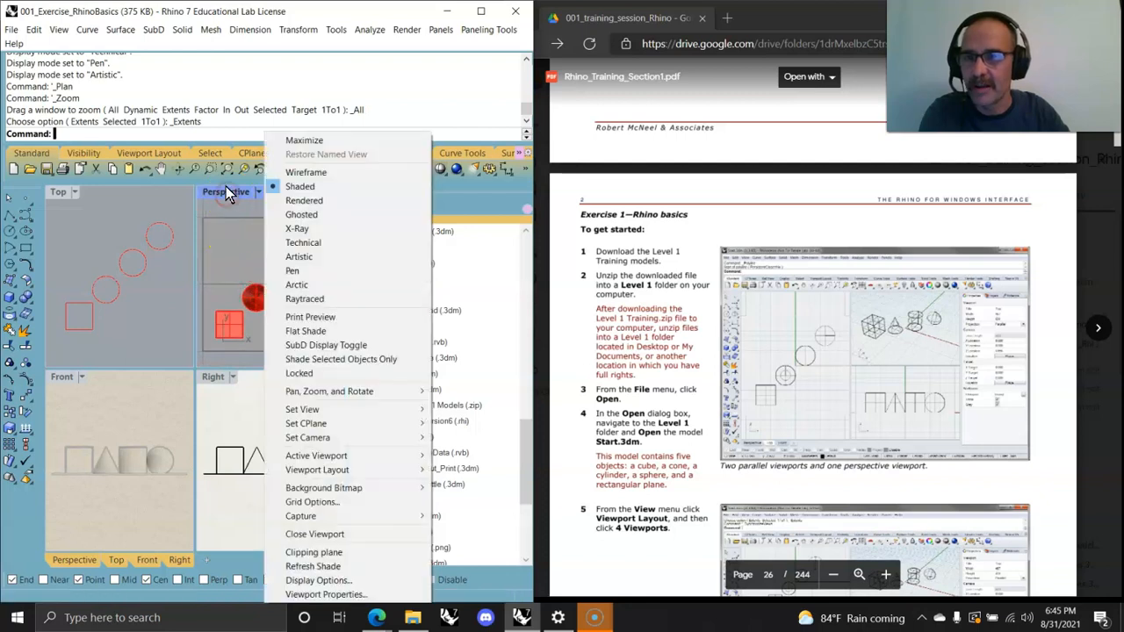
left_click(57, 185)
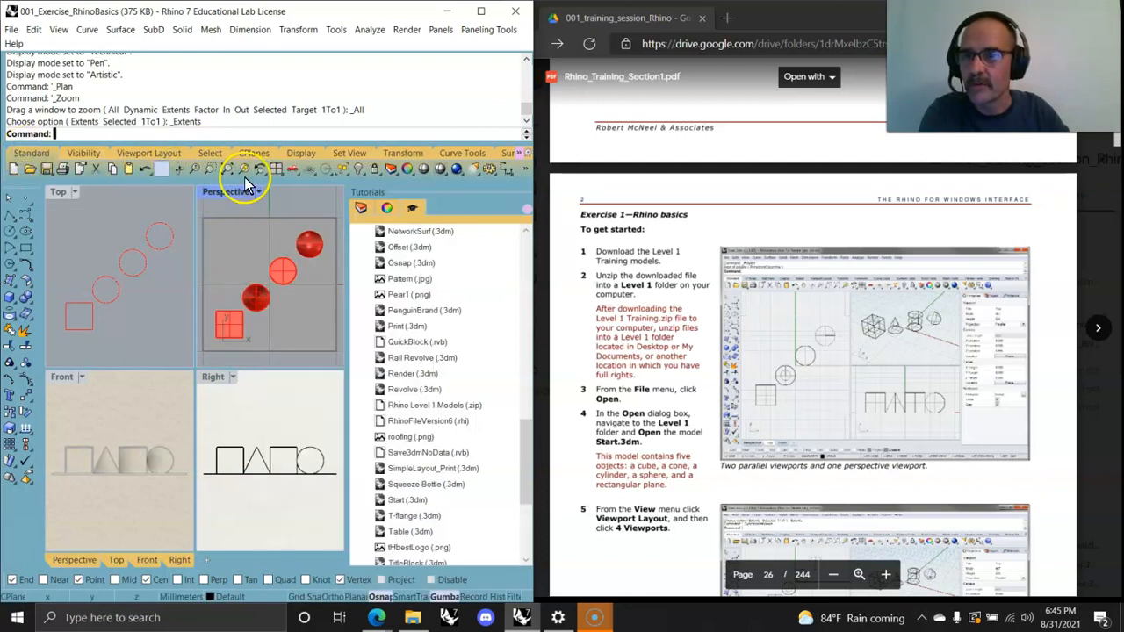
Step: Restore the default four-viewport layout, then maximize the Perspective viewport and rotate it to an angled view
left_click(149, 152)
left_click(28, 168)
right_click_drag(201, 262, 275, 312)
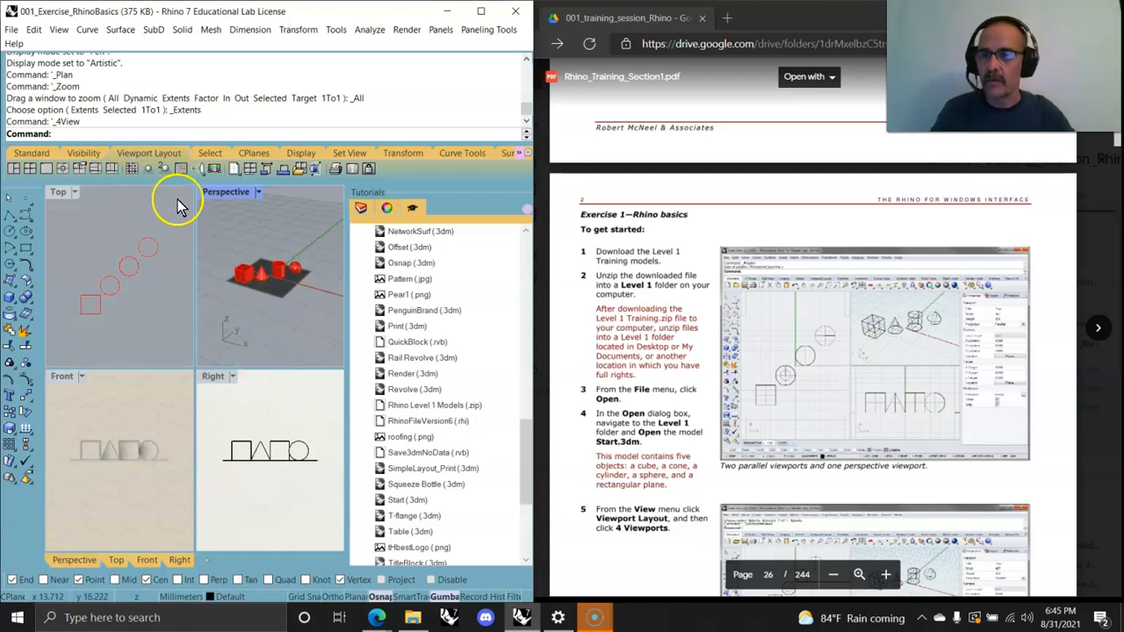
double_click(220, 195)
right_click_drag(170, 427, 226, 439)
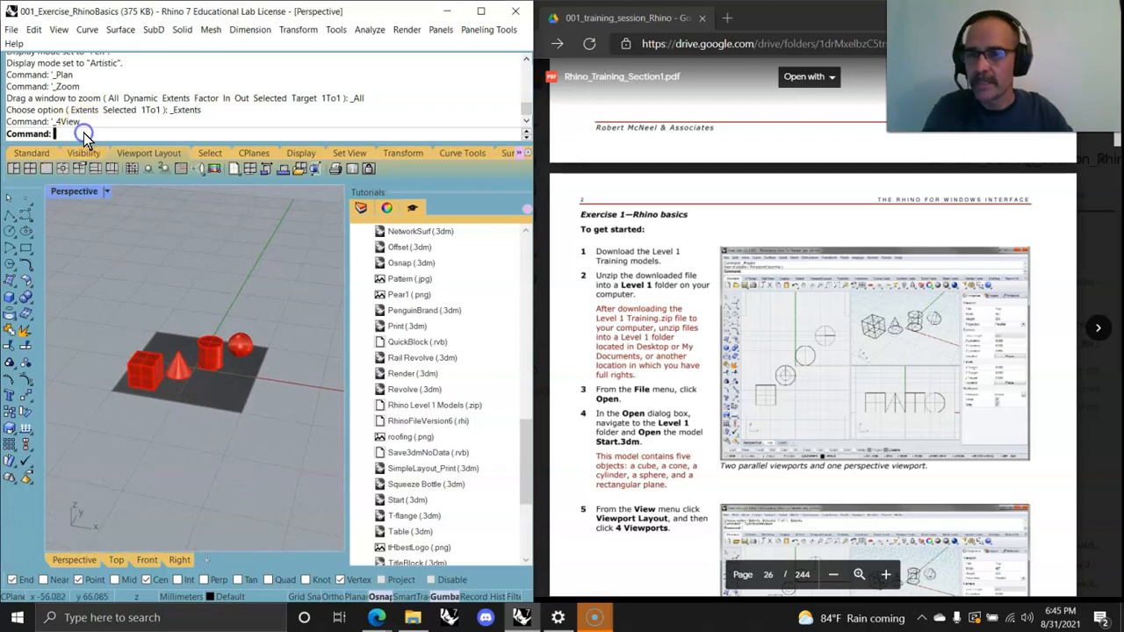
Step: Move the cone from its base centre onto the centre of the cylinder's top face
type("Move")
key("Return")
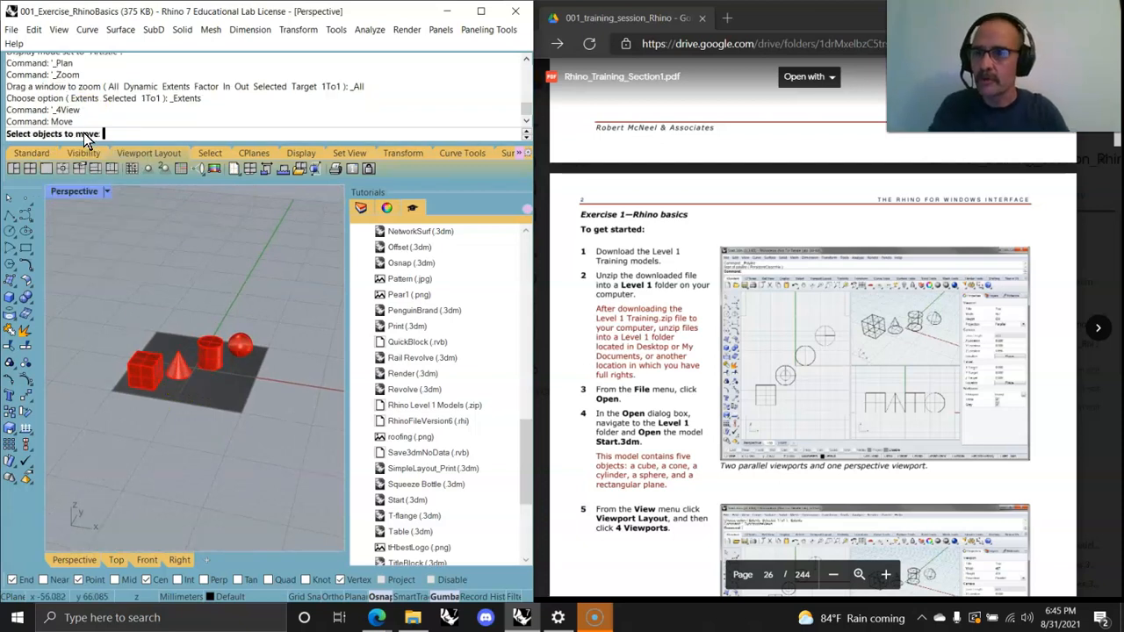
left_click(180, 370)
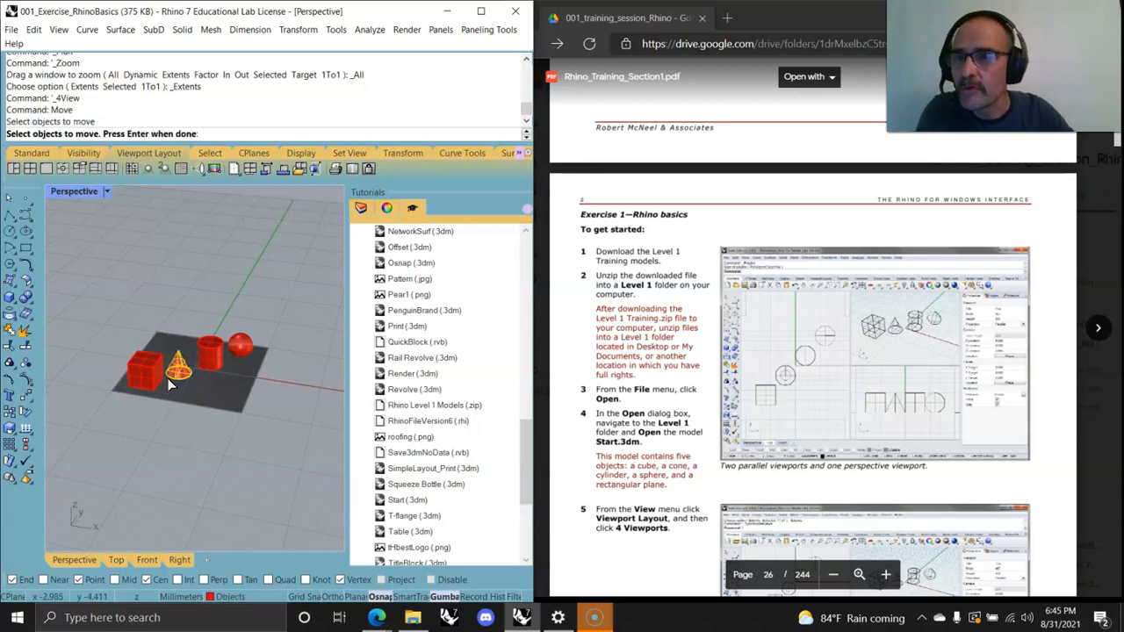
scroll(166, 381, "up", 5)
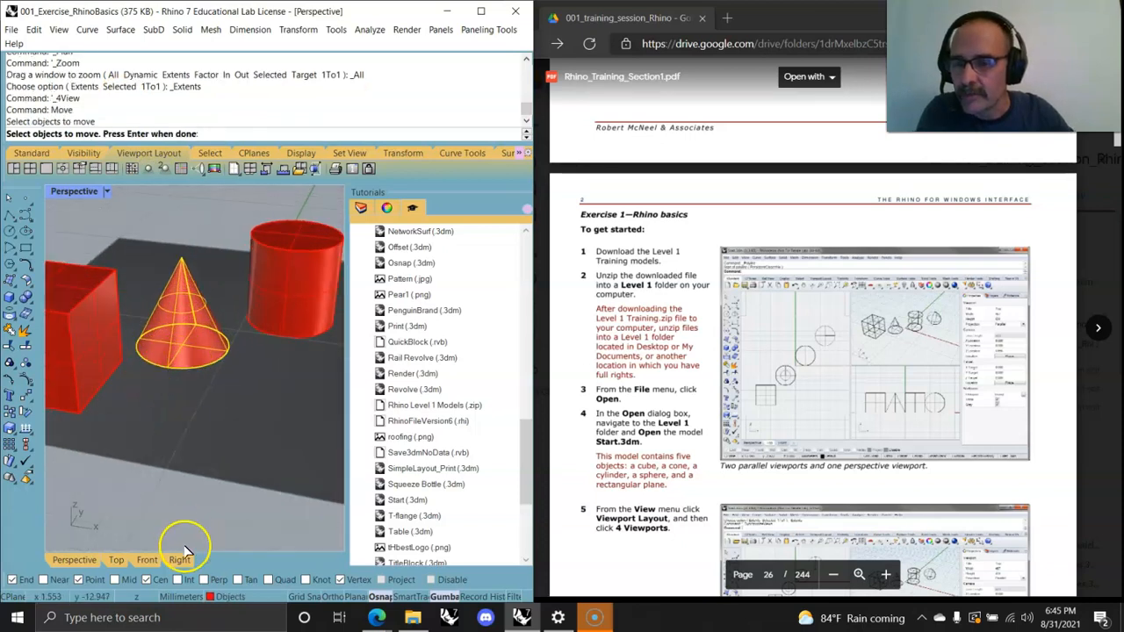
key("Return")
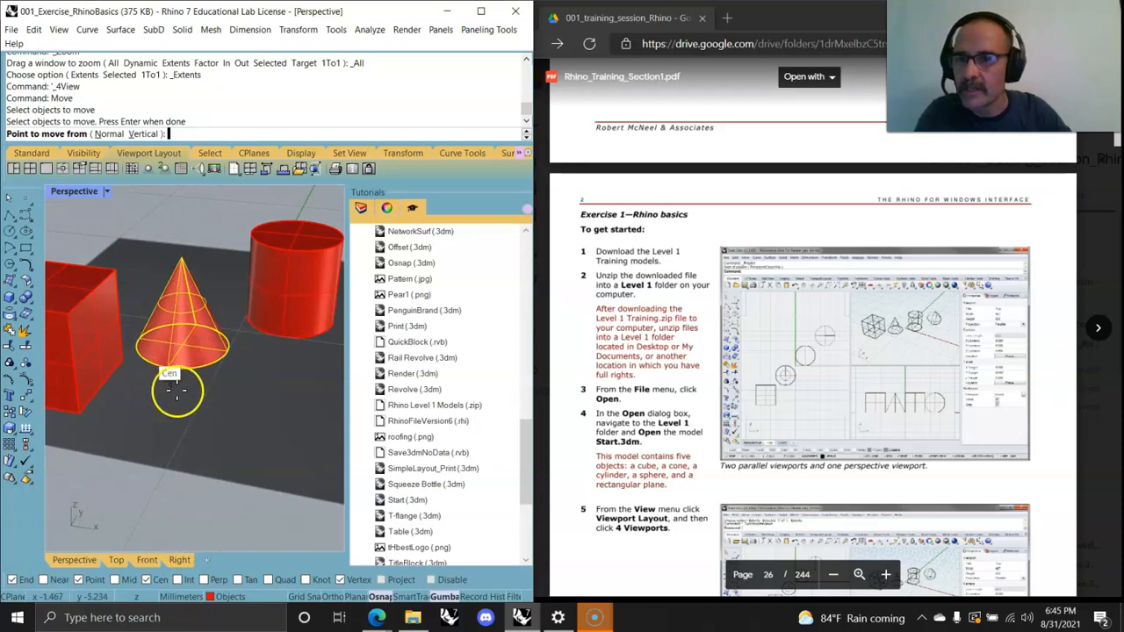
left_click(214, 367)
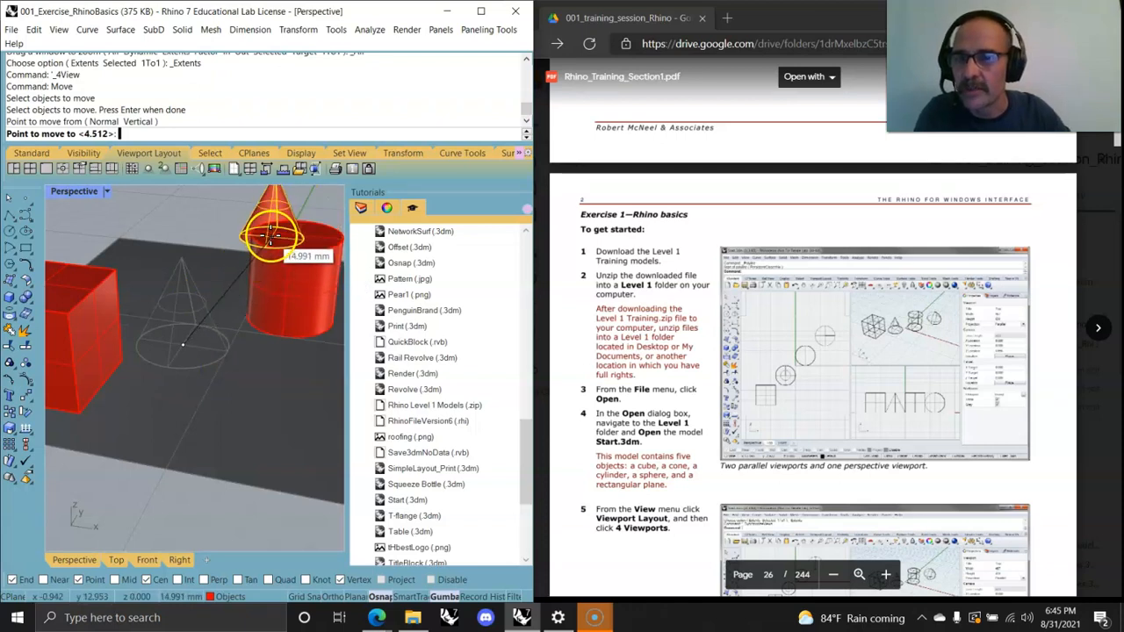
left_click(285, 244)
right_click_drag(291, 290, 253, 337)
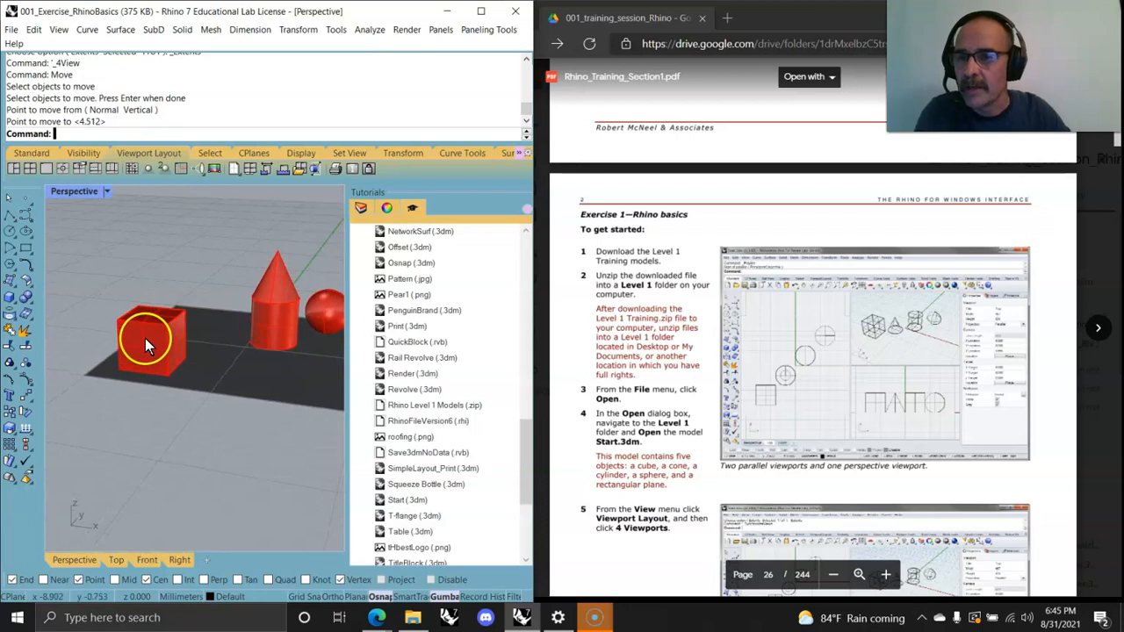
Step: Copy the cube from its bottom centre to two new positions on the plane
type("copy")
key("Return")
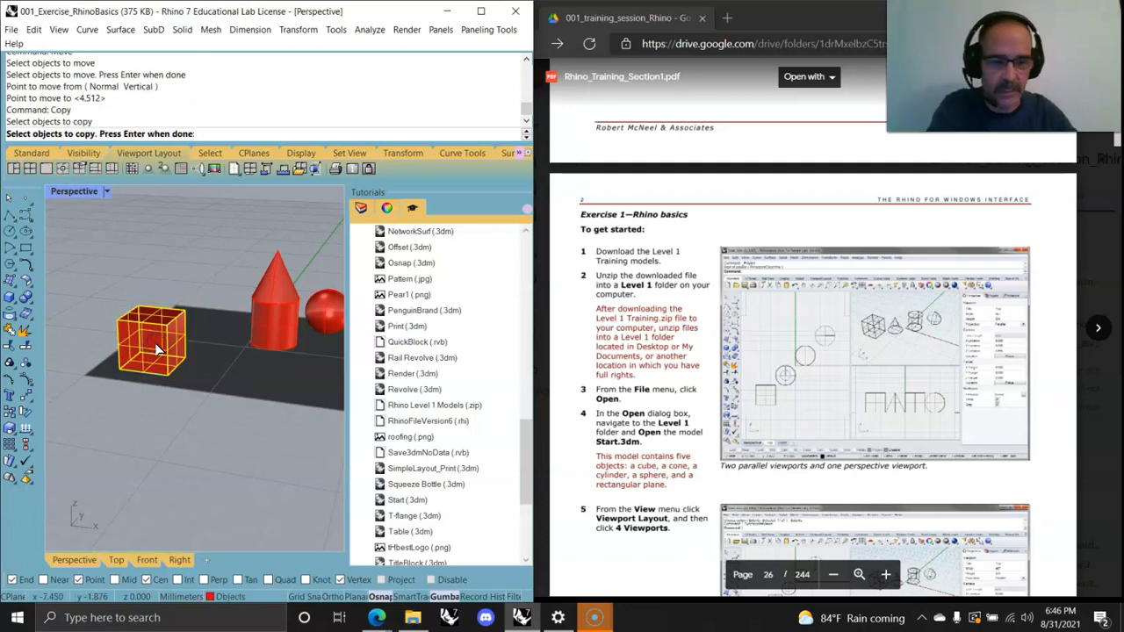
key("Return")
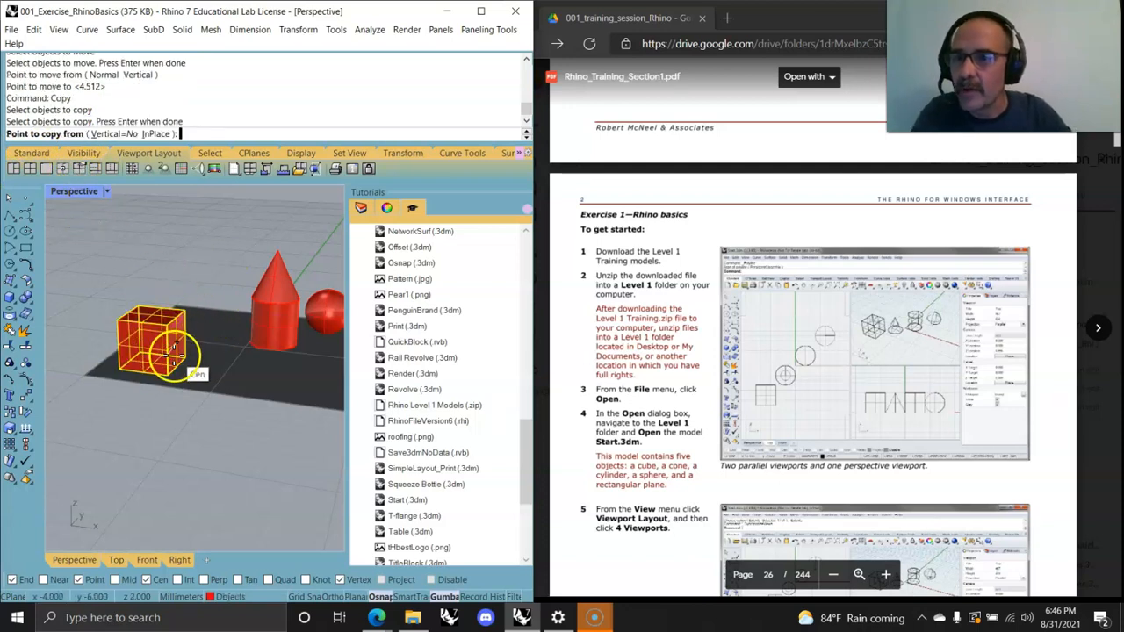
left_click(167, 380)
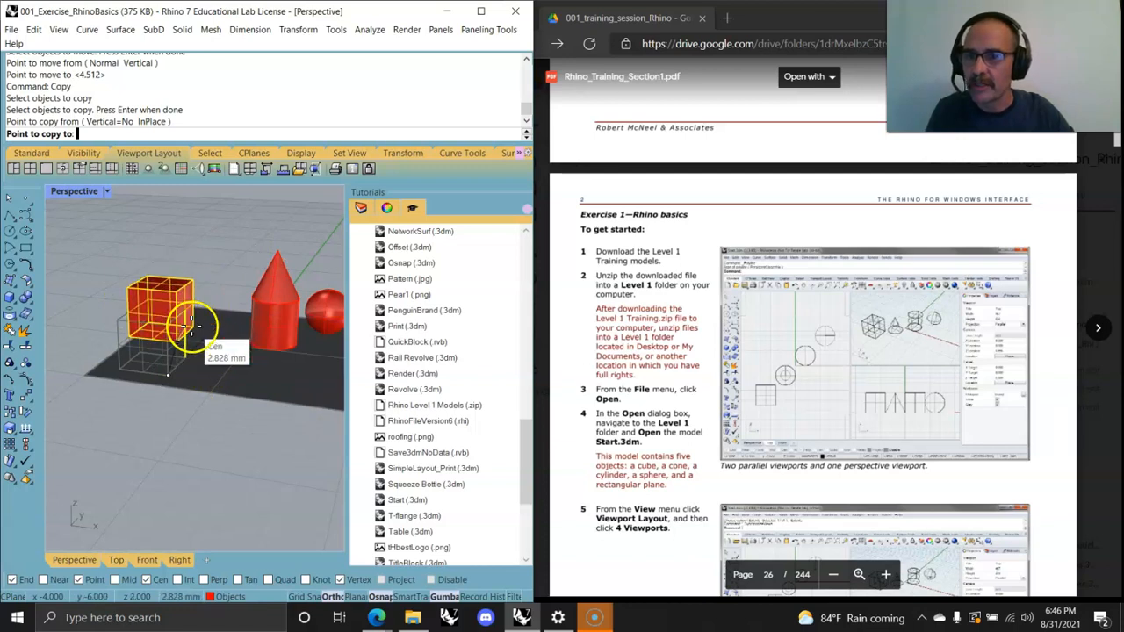
left_click(196, 326)
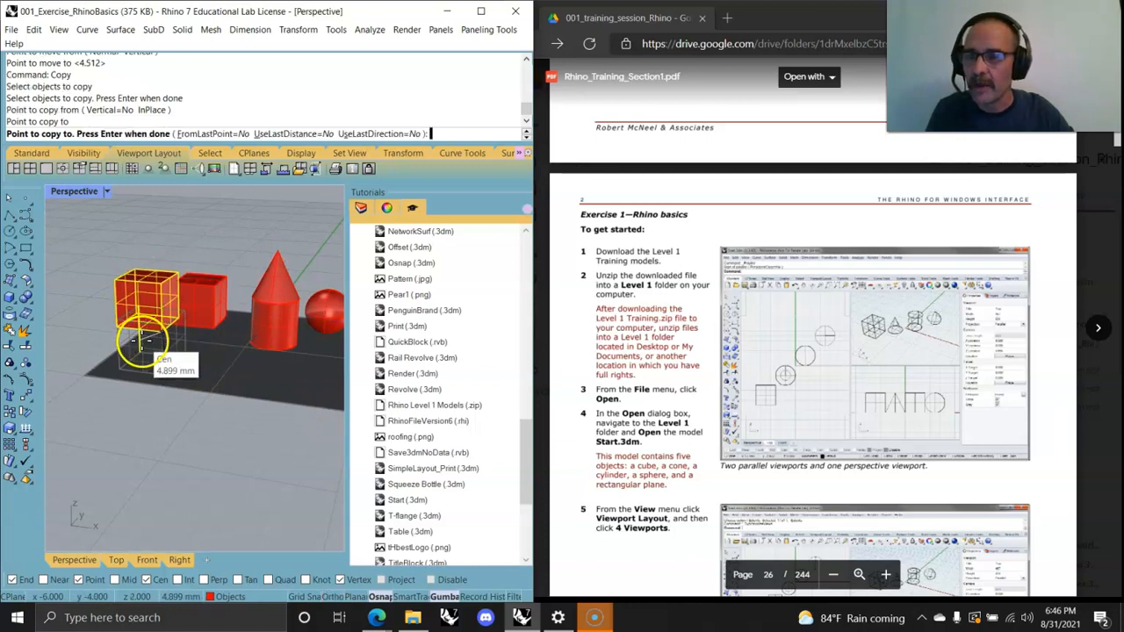
left_click(279, 412)
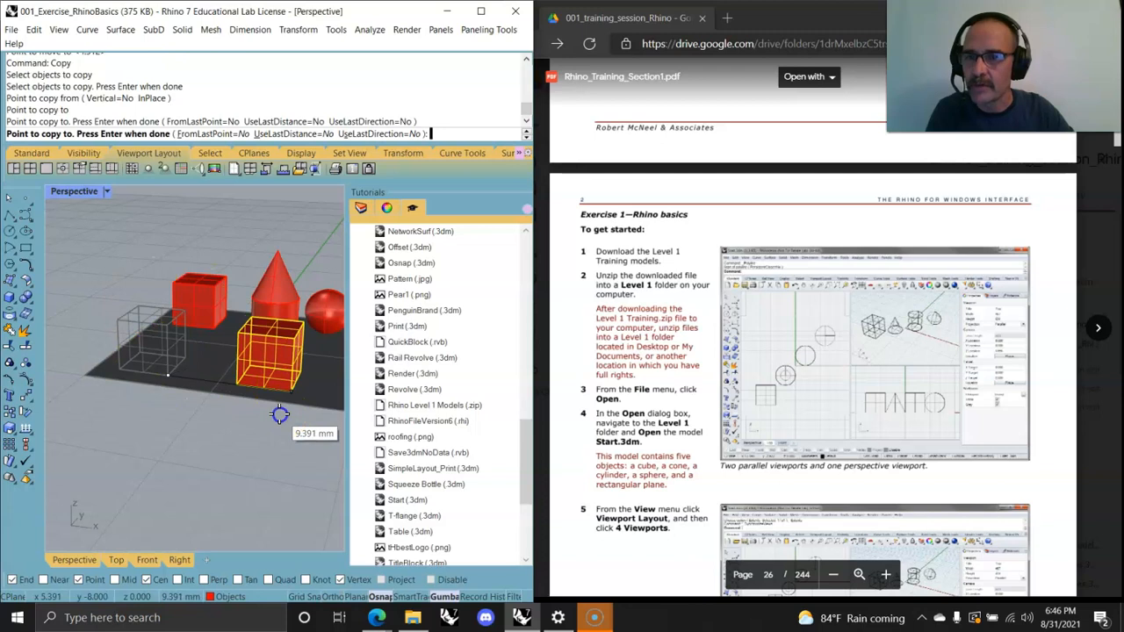
key("Return")
right_click_drag(296, 441, 240, 459)
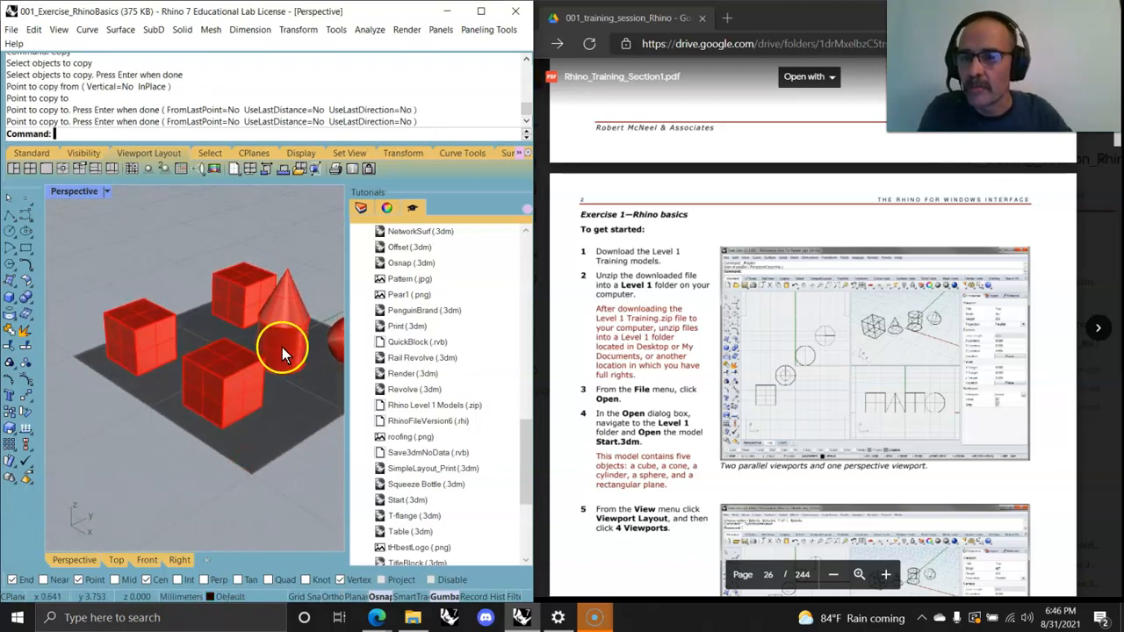
Step: Select the front cube copy and try entering a transform command at the command line
left_click(223, 389)
right_click_drag(204, 456, 209, 439)
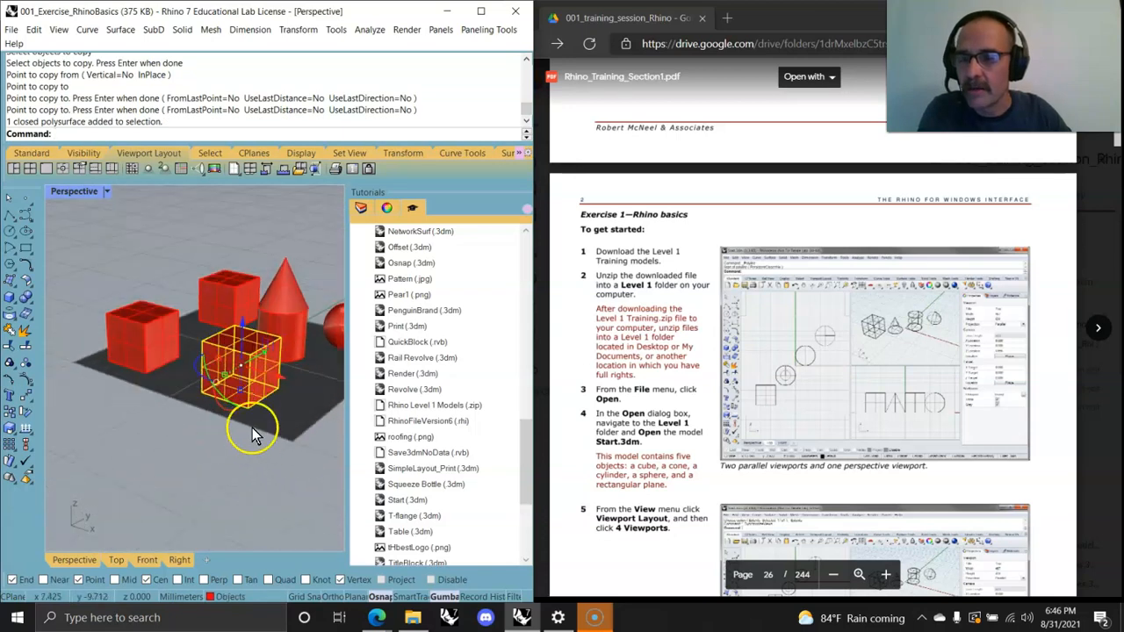
scroll(248, 367, "up", 3)
scroll(248, 375, "down", 2)
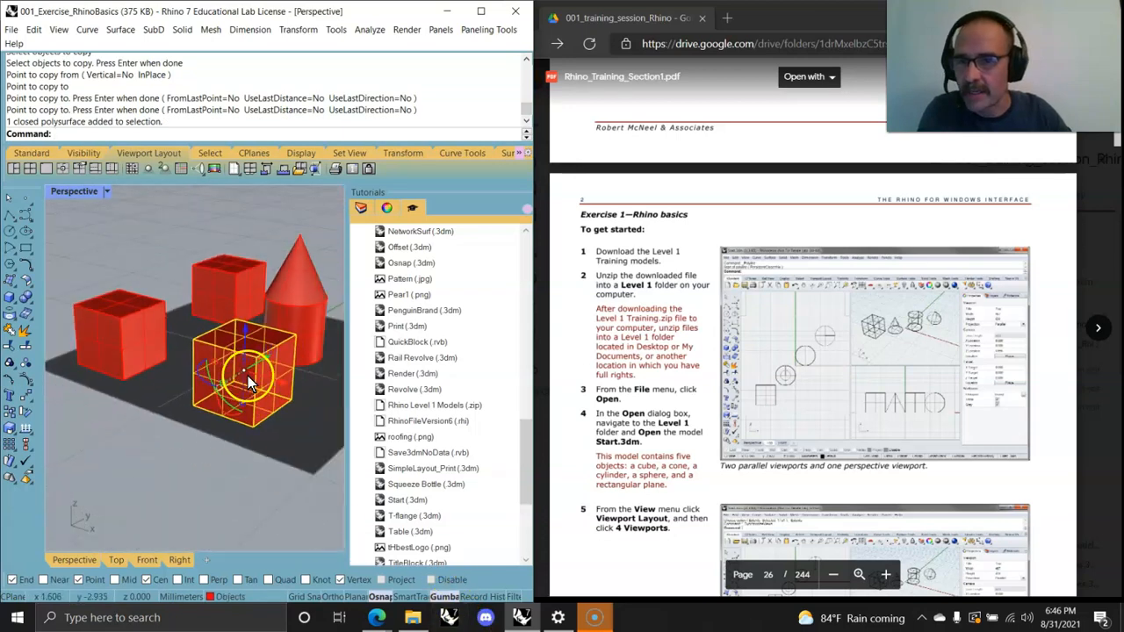
scroll(247, 376, "down", 1)
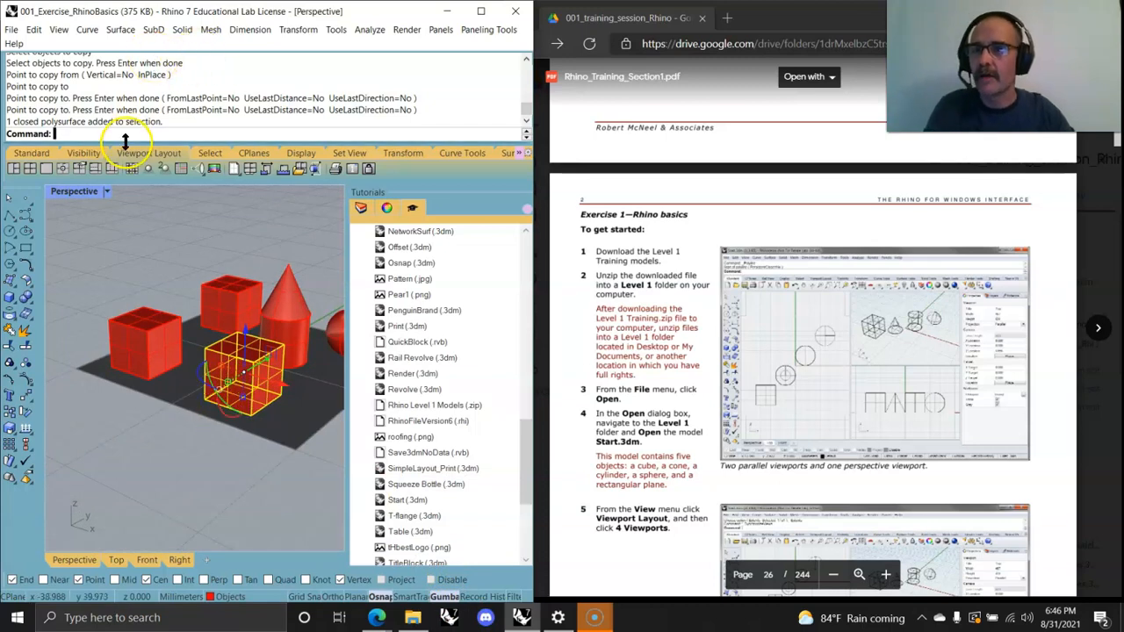
type("n")
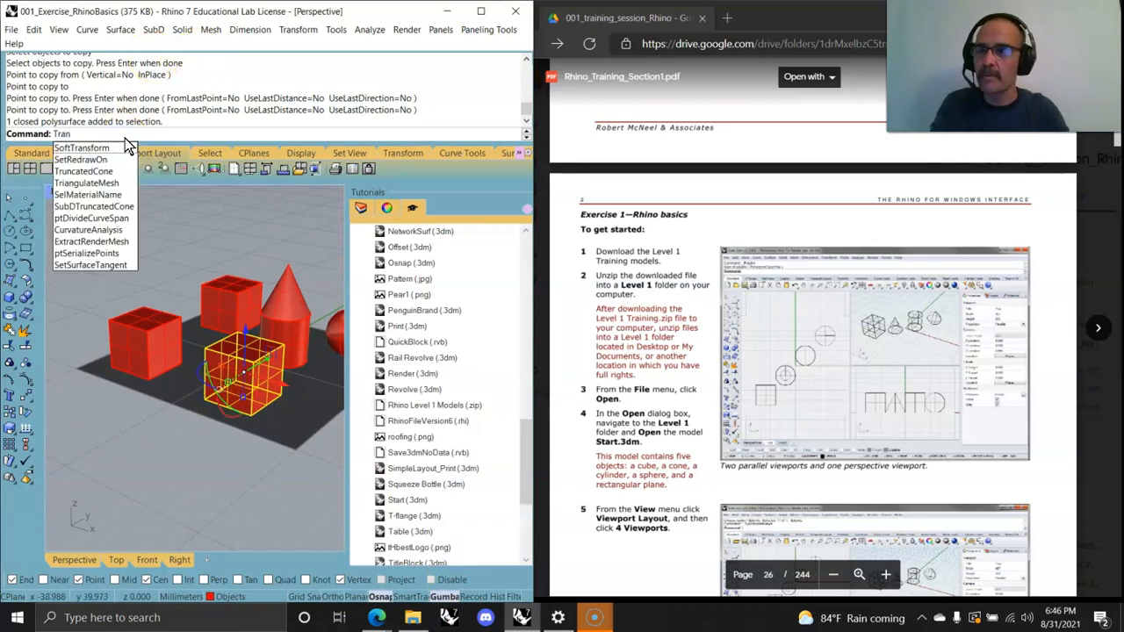
type("s")
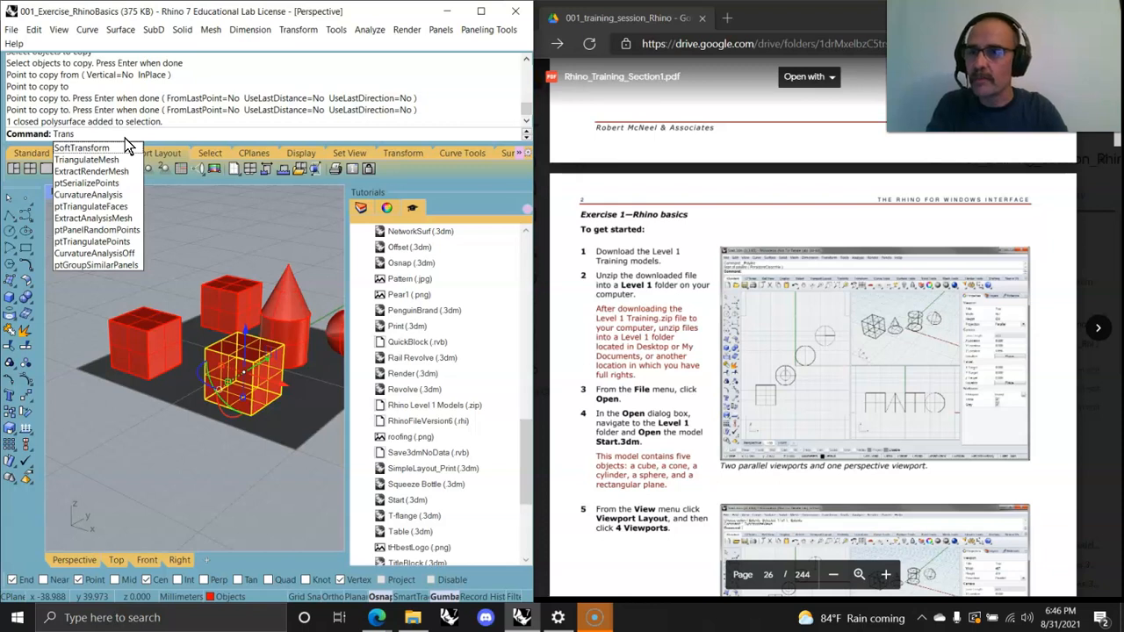
left_click(241, 67)
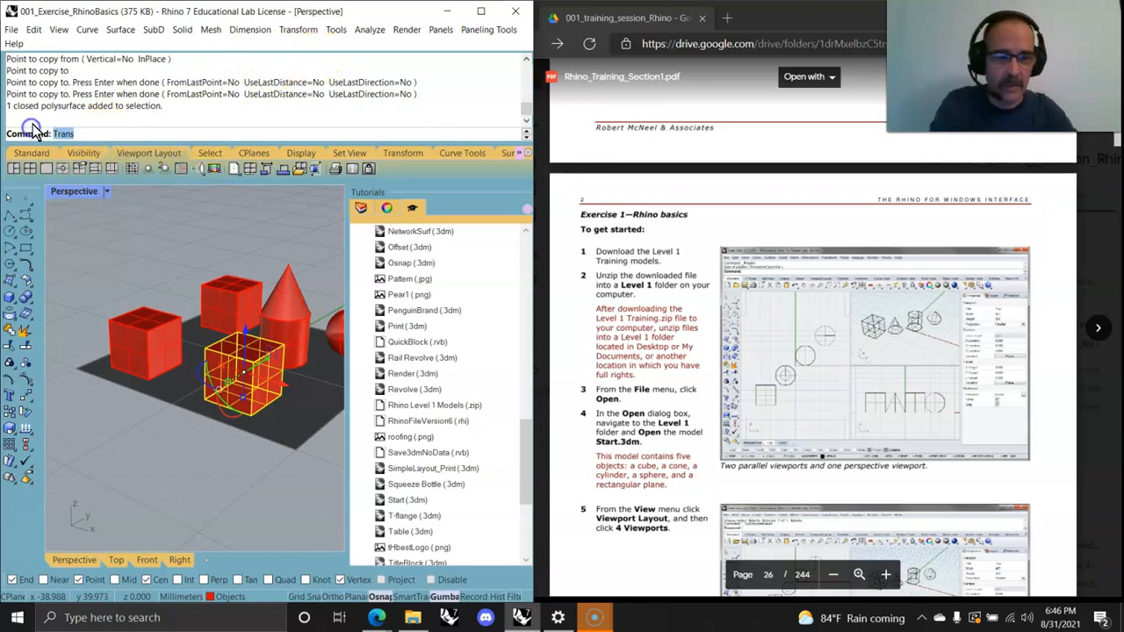
Step: Rotate the selected cube in 3-D about its bottom edge, swinging it down below the plane
left_click(301, 31)
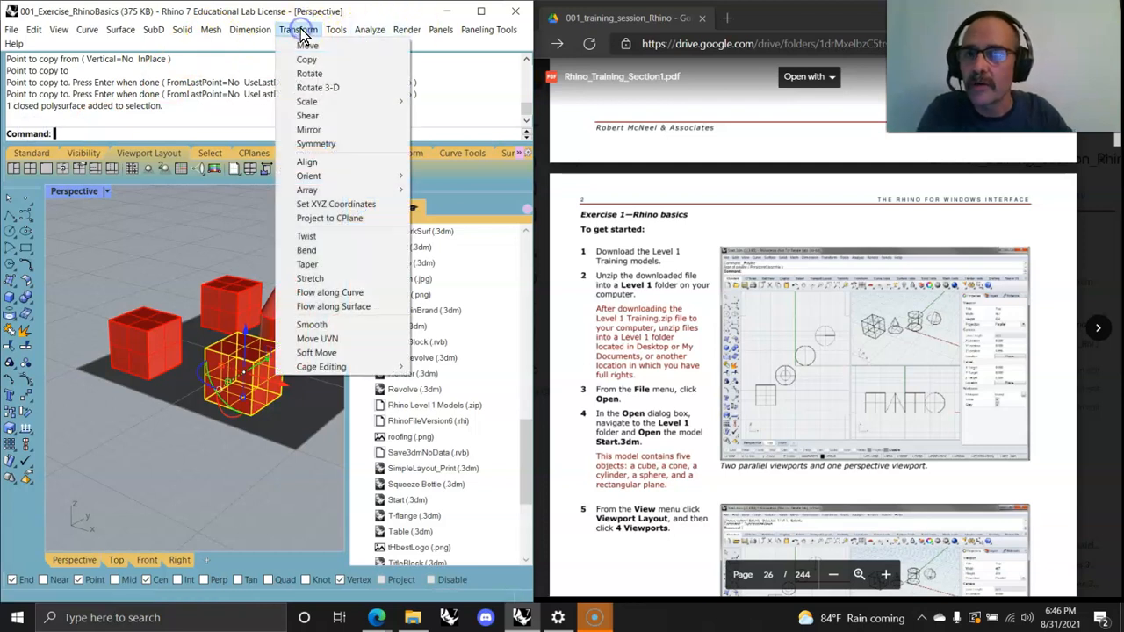
left_click(316, 89)
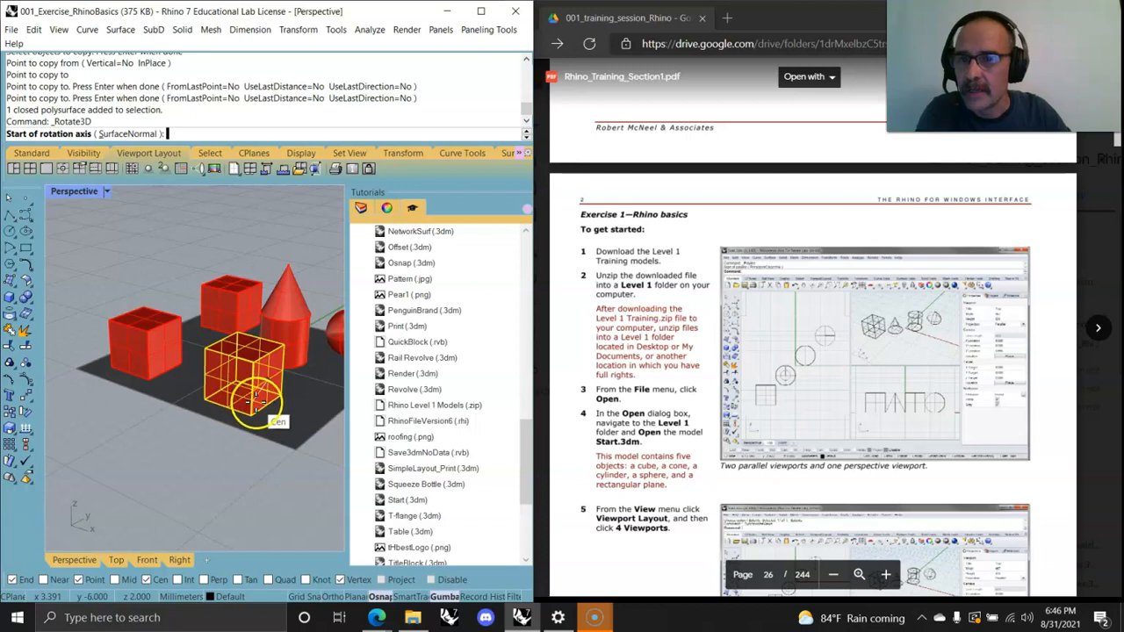
left_click(252, 414)
left_click(241, 424)
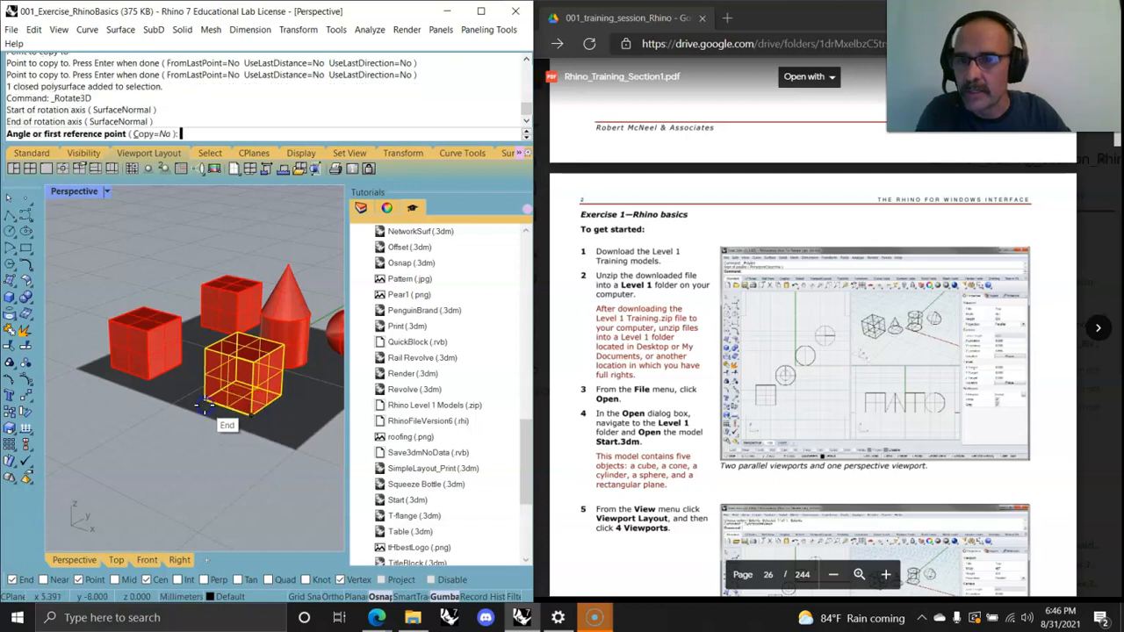
left_click(287, 396)
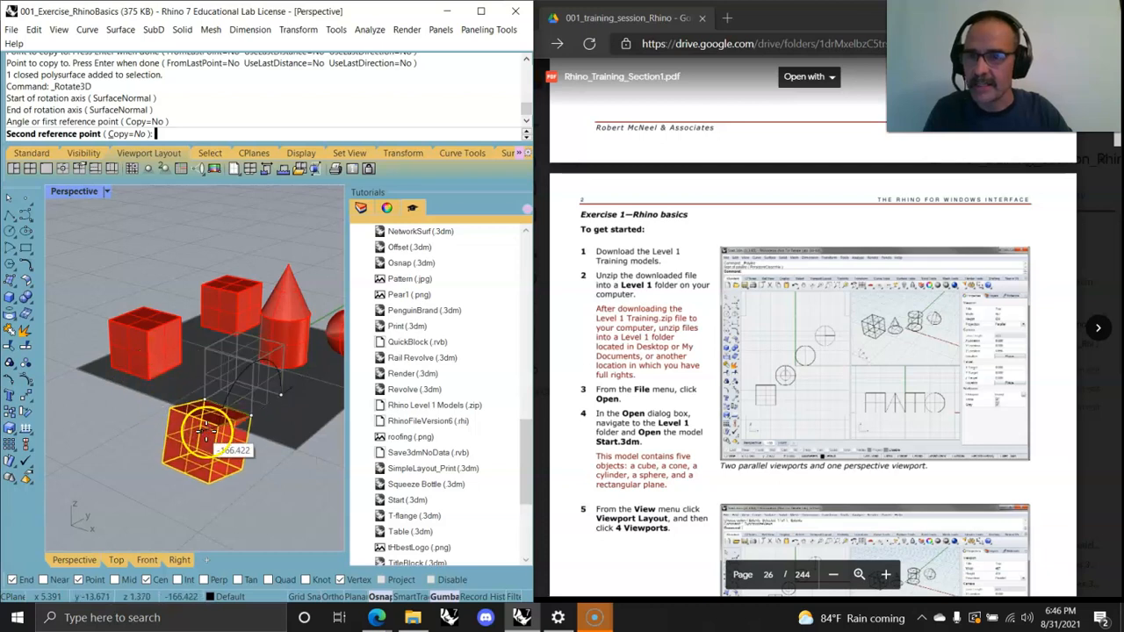
key("shift")
left_click(230, 448)
right_click_drag(289, 491, 248, 501)
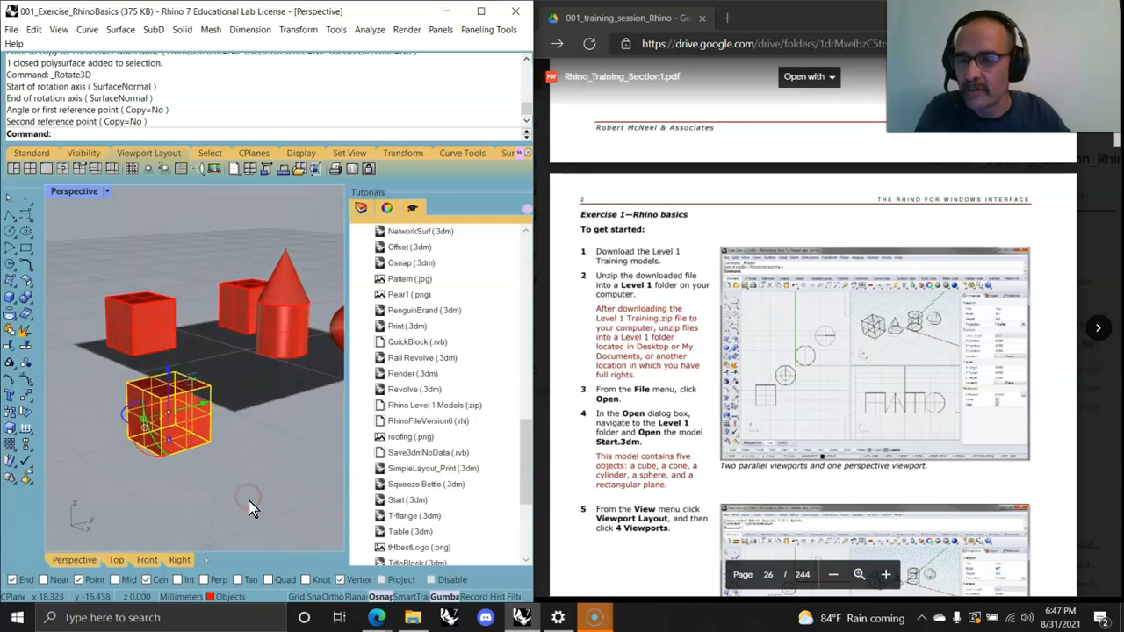
Step: Restore the four-viewport layout and zoom into the Front and Right views
double_click(74, 190)
left_click(139, 502)
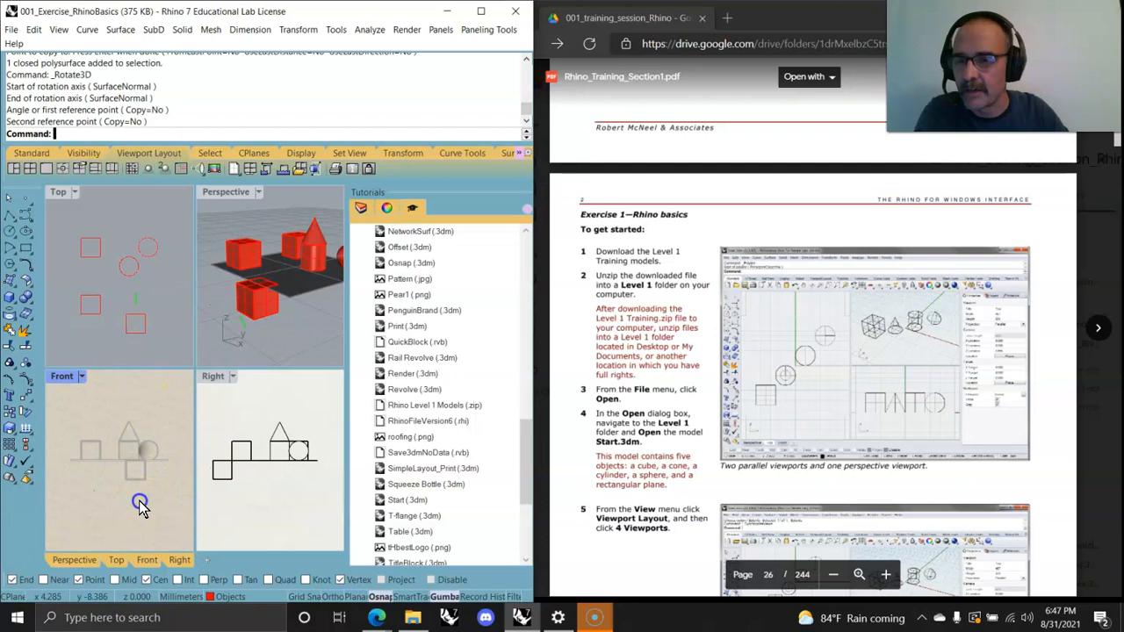
scroll(153, 470, "up", 7)
scroll(241, 466, "up", 7)
right_click_drag(241, 467, 294, 476)
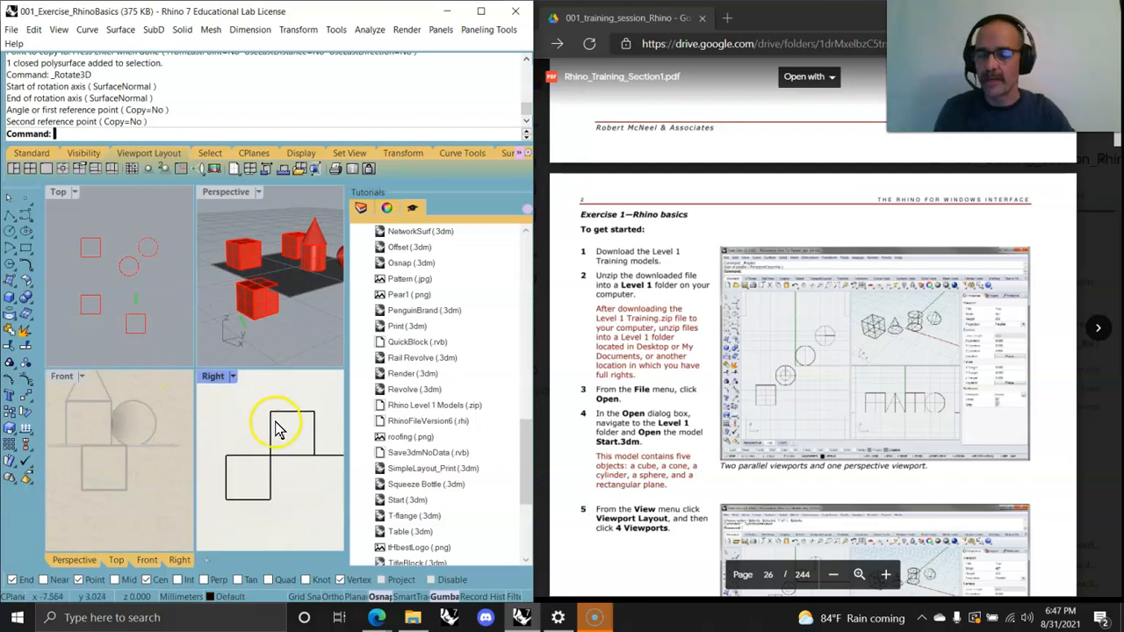
Step: Try rotating the two stacked cubes with the gumball in the Right viewport, then undo the rotation
left_click_drag(299, 502, 245, 403)
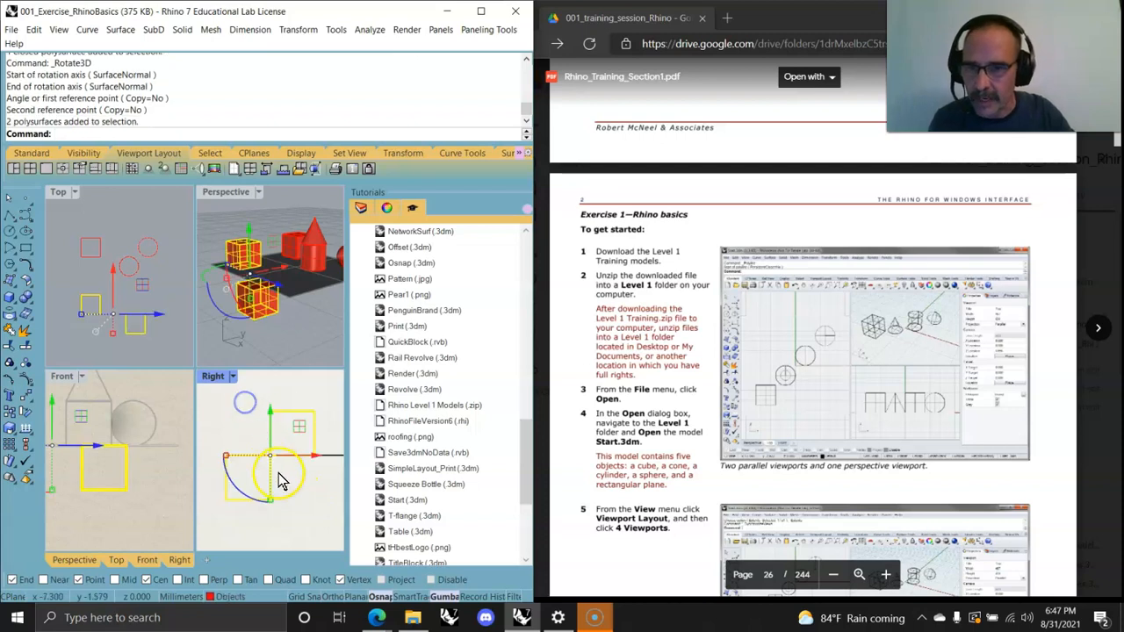
mouse_move(235, 491)
left_mouse_down()
mouse_move(276, 506)
mouse_move(308, 491)
mouse_move(279, 515)
mouse_move(239, 505)
mouse_move(204, 436)
mouse_move(215, 470)
mouse_move(290, 509)
mouse_move(312, 496)
mouse_move(246, 482)
left_mouse_up()
key("ctrl+z")
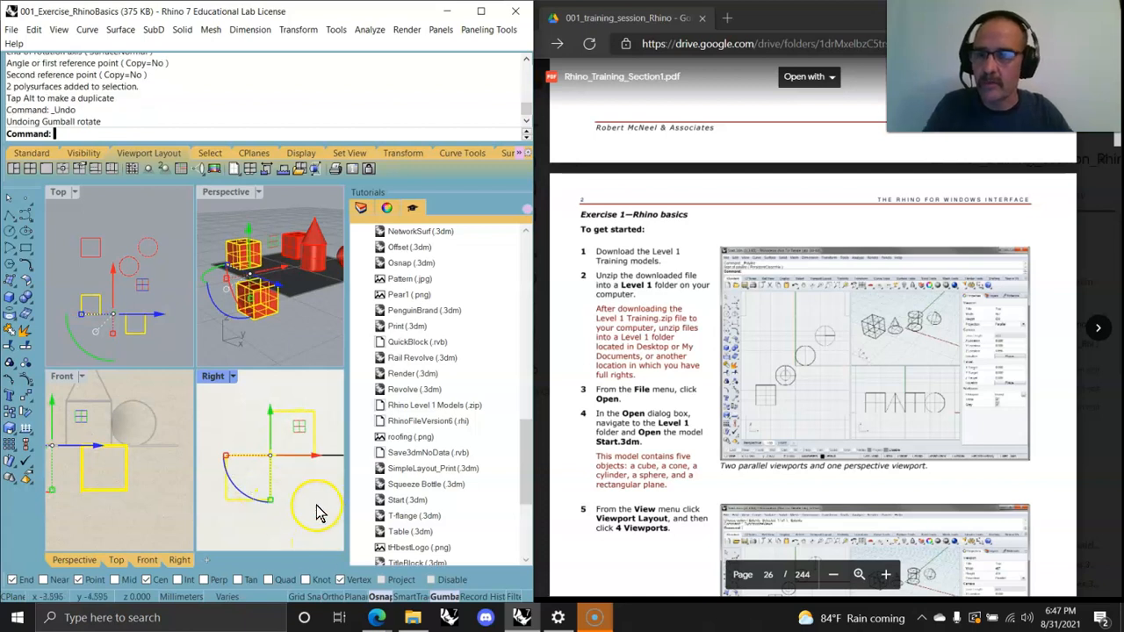
left_click(309, 540)
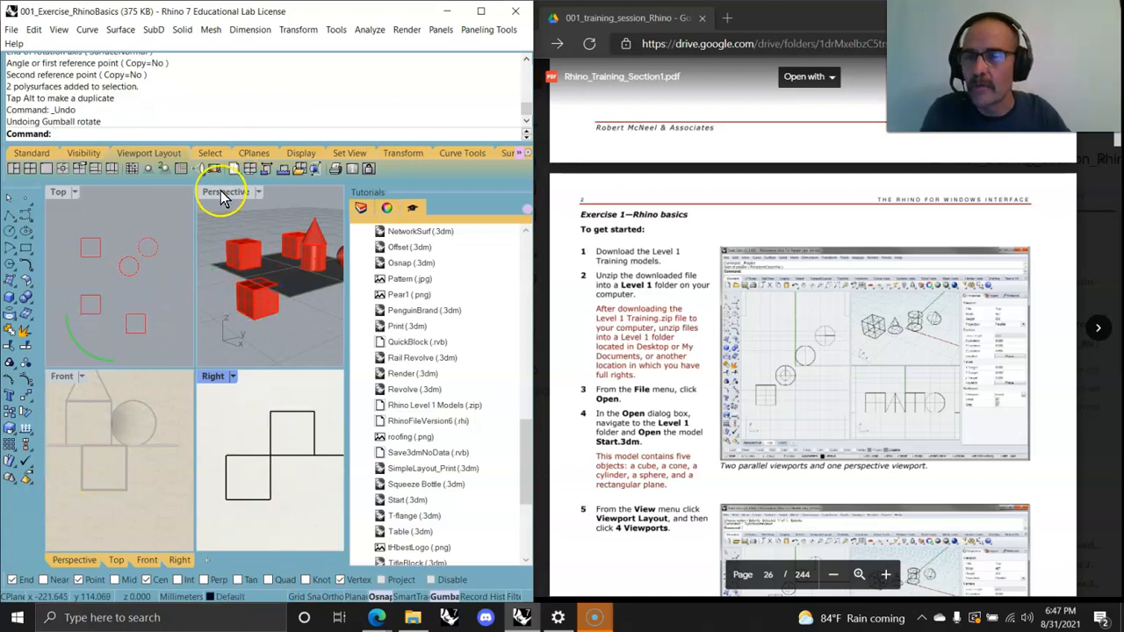
Step: Maximize the Perspective viewport and read ahead in the training PDF's navigation and moving-objects sections
double_click(221, 192)
right_click_drag(283, 436, 232, 444)
scroll(799, 406, "down", 5)
scroll(794, 400, "down", 12)
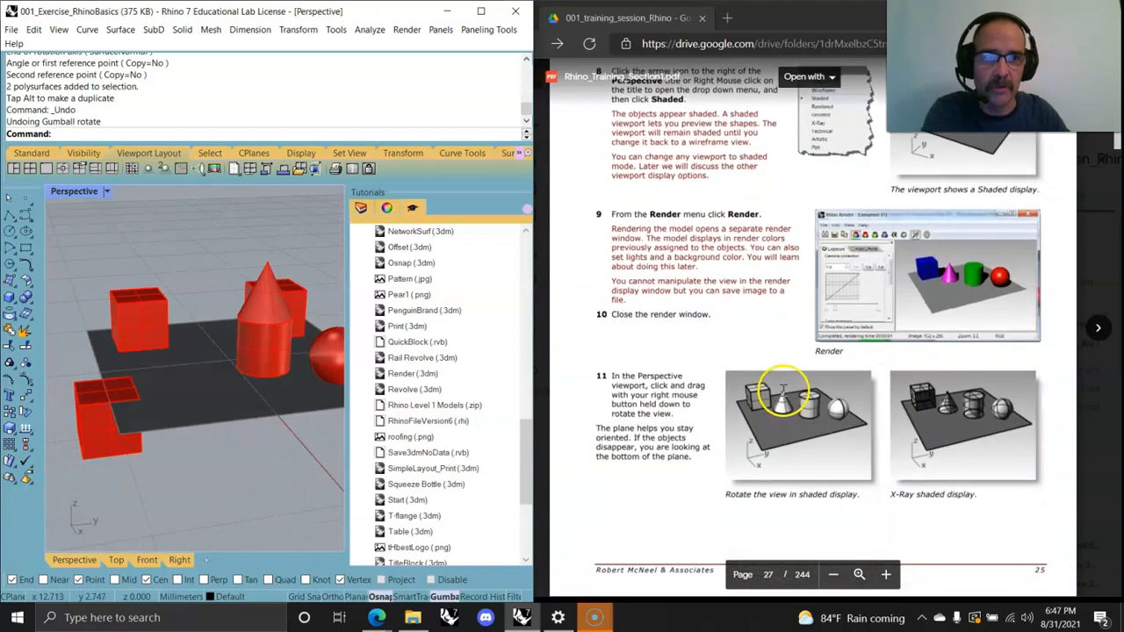
scroll(783, 387, "down", 10)
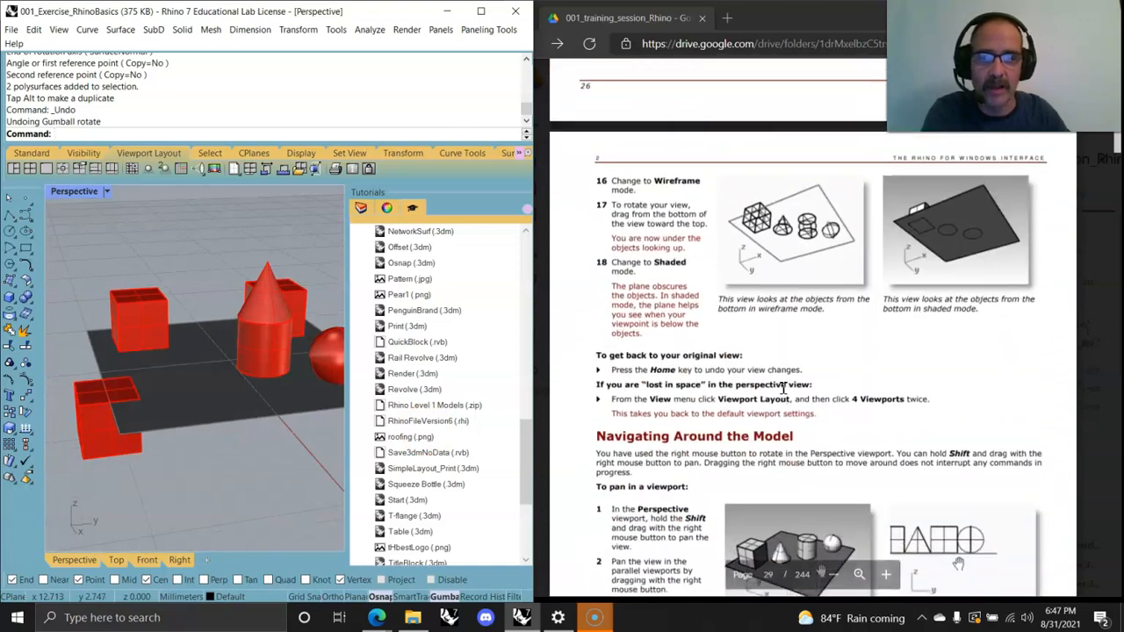
scroll(783, 387, "down", 12)
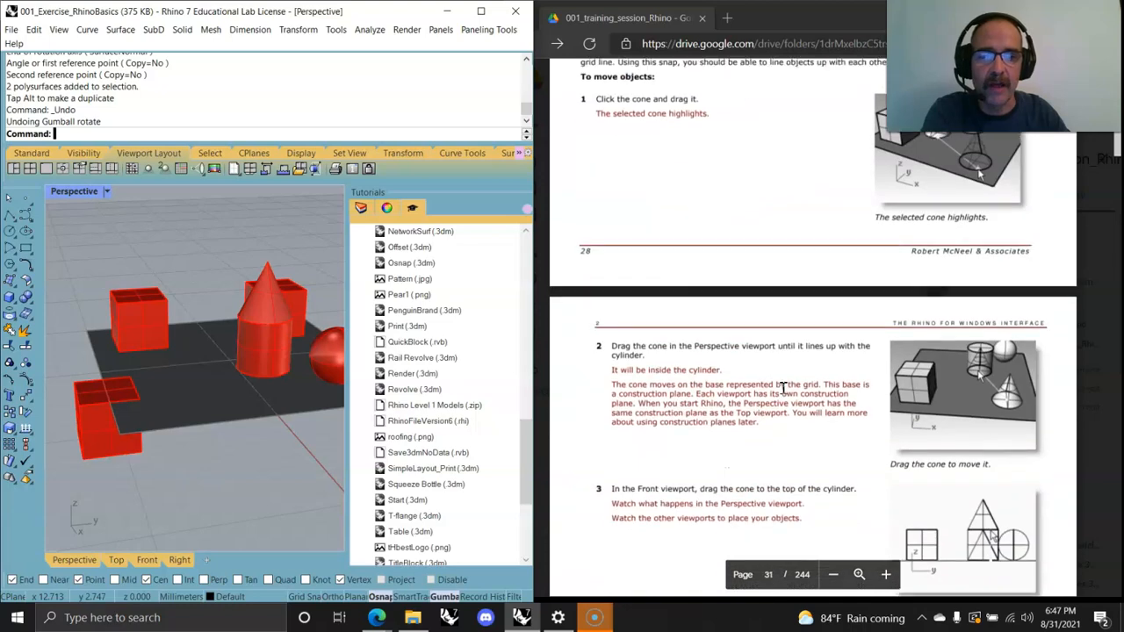
Step: Open the 002_Exercise_ViewOptions model without saving changes to the current file
scroll(783, 387, "down", 10)
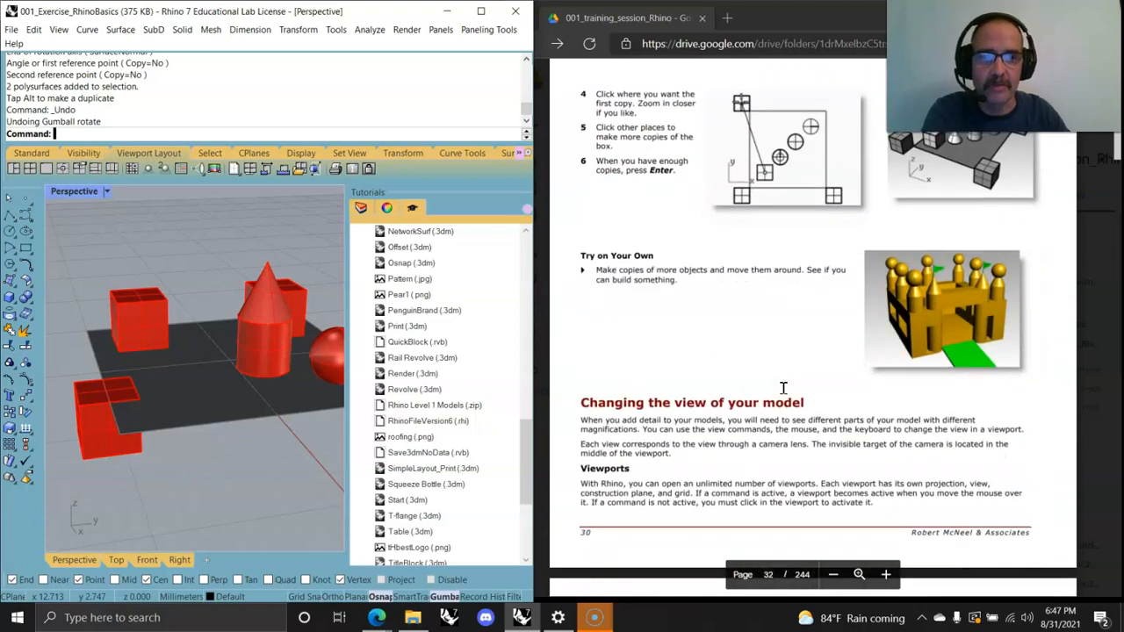
left_click(751, 449)
scroll(750, 450, "down", 10)
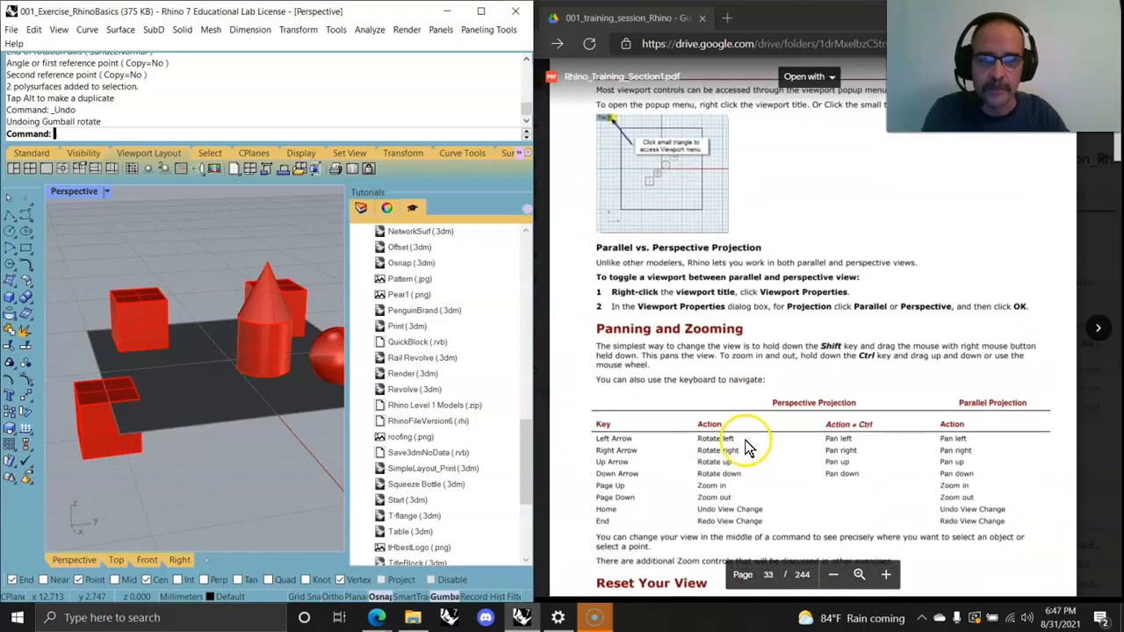
scroll(724, 406, "down", 8)
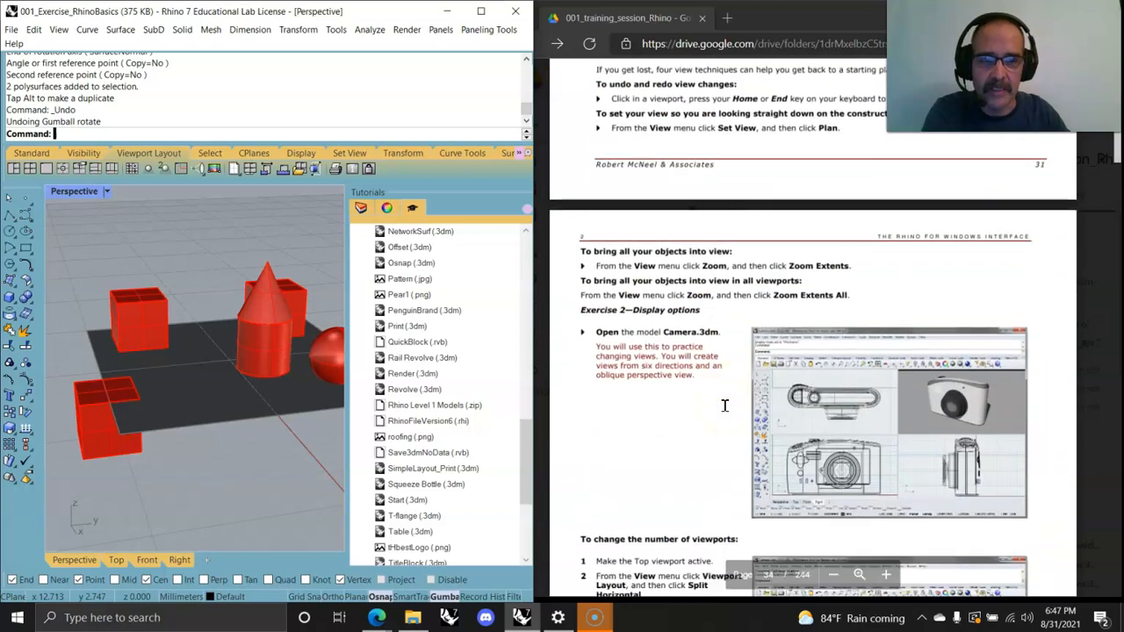
left_click(11, 29)
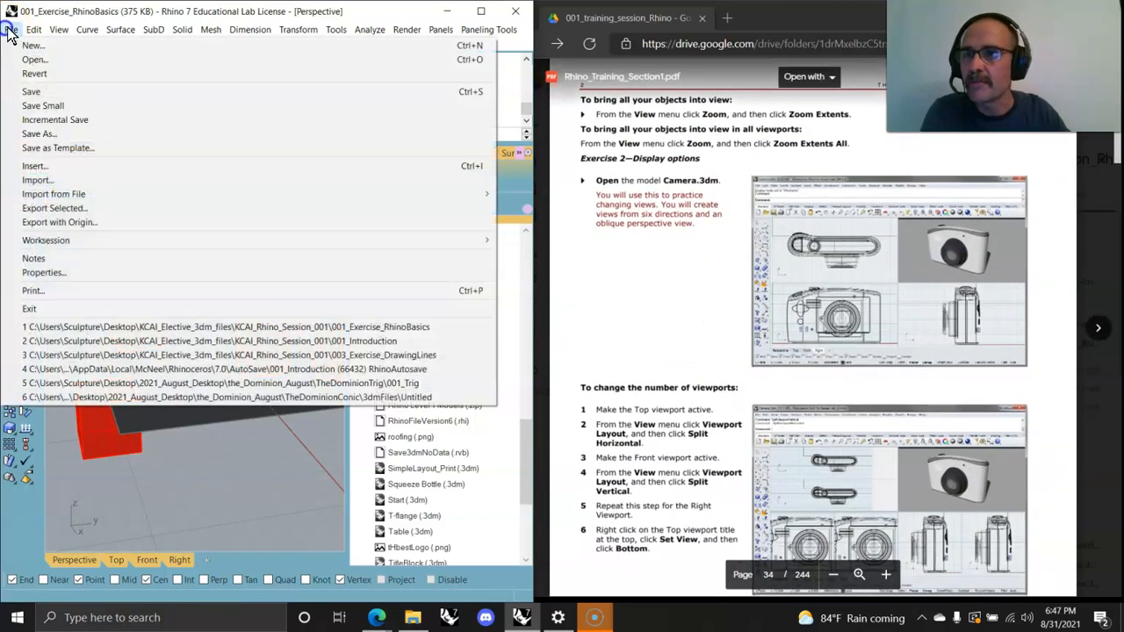
left_click(29, 59)
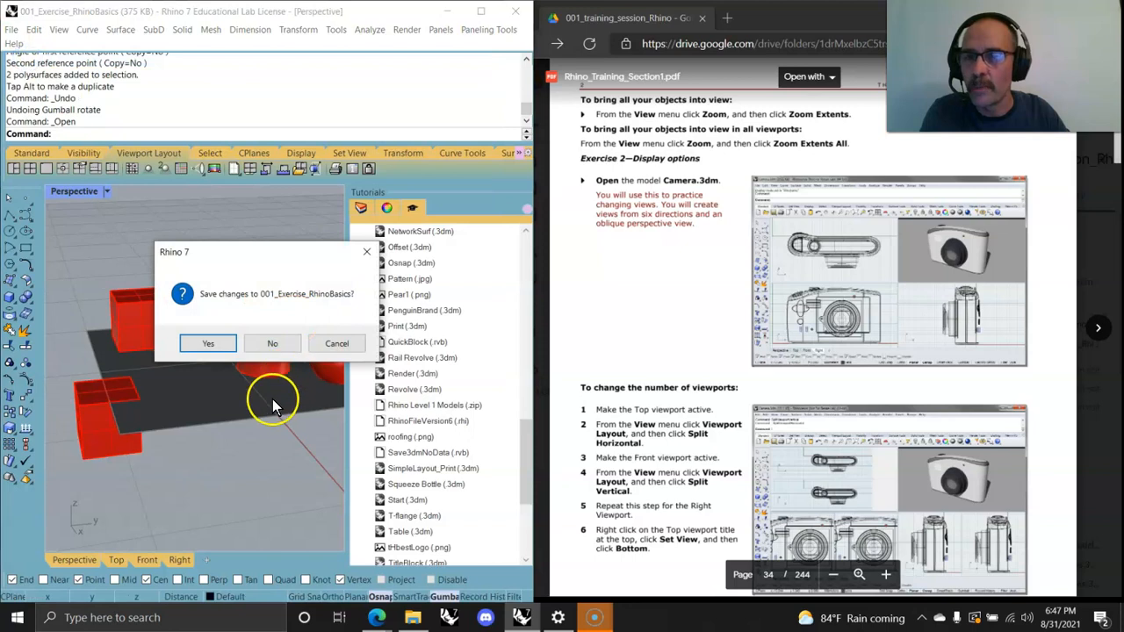
left_click(268, 345)
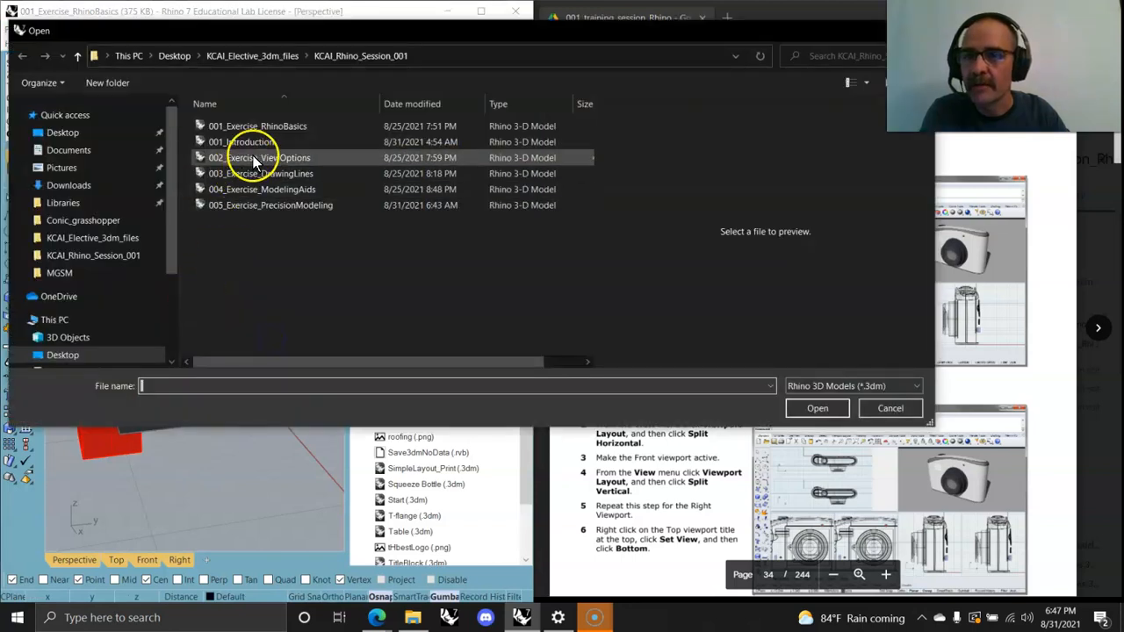
left_click(255, 157)
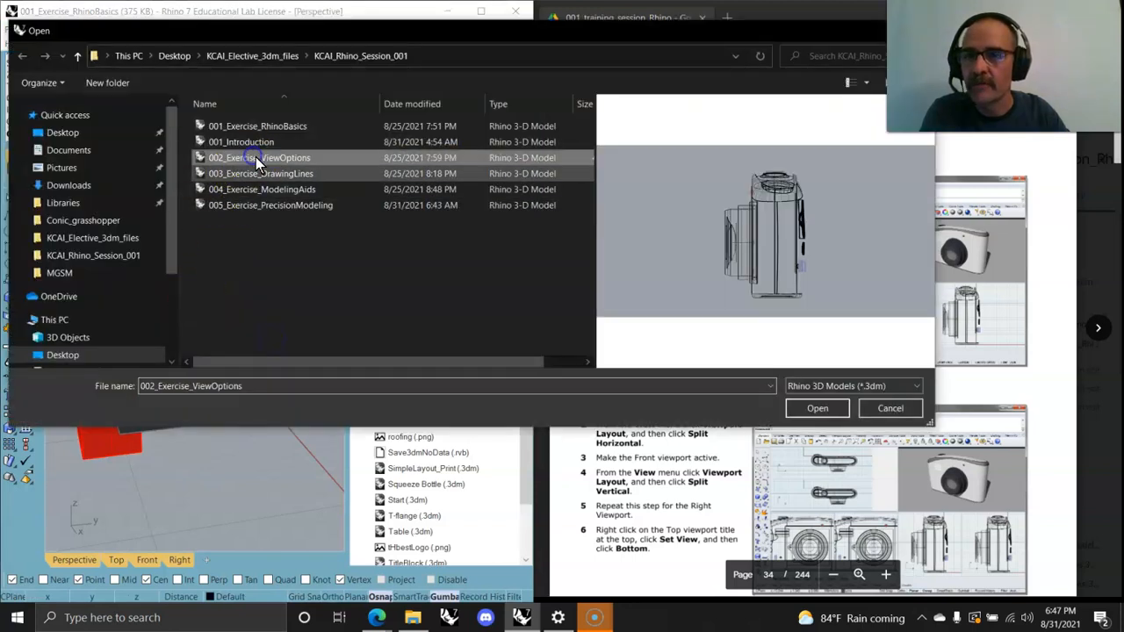
left_click(818, 409)
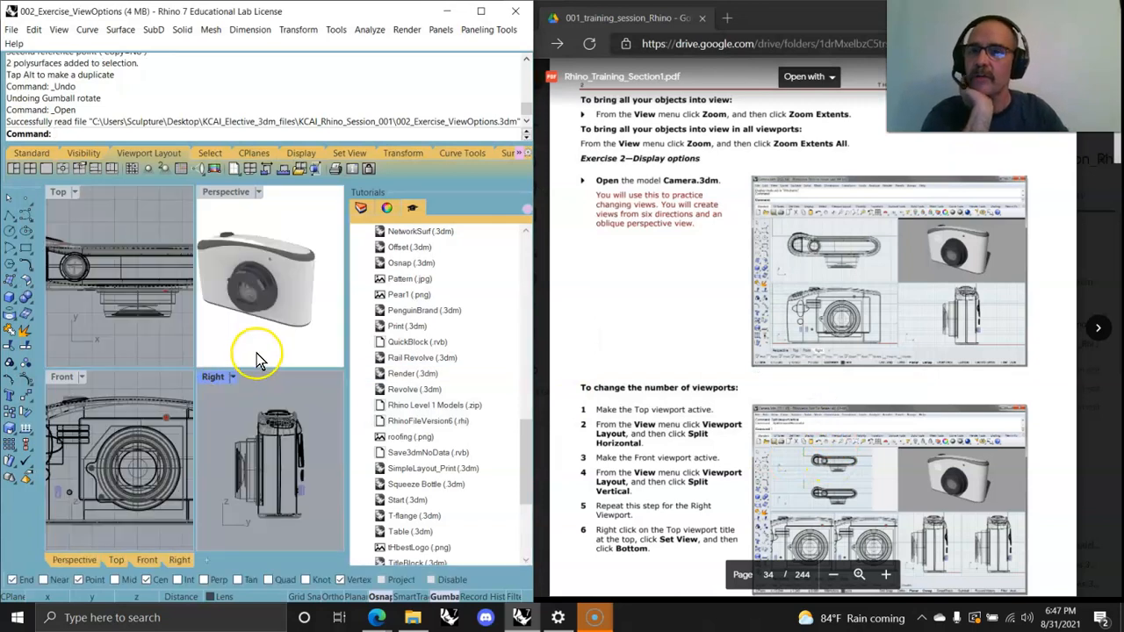
Step: Restore the four default viewports and zoom extents in all views
left_click(30, 170)
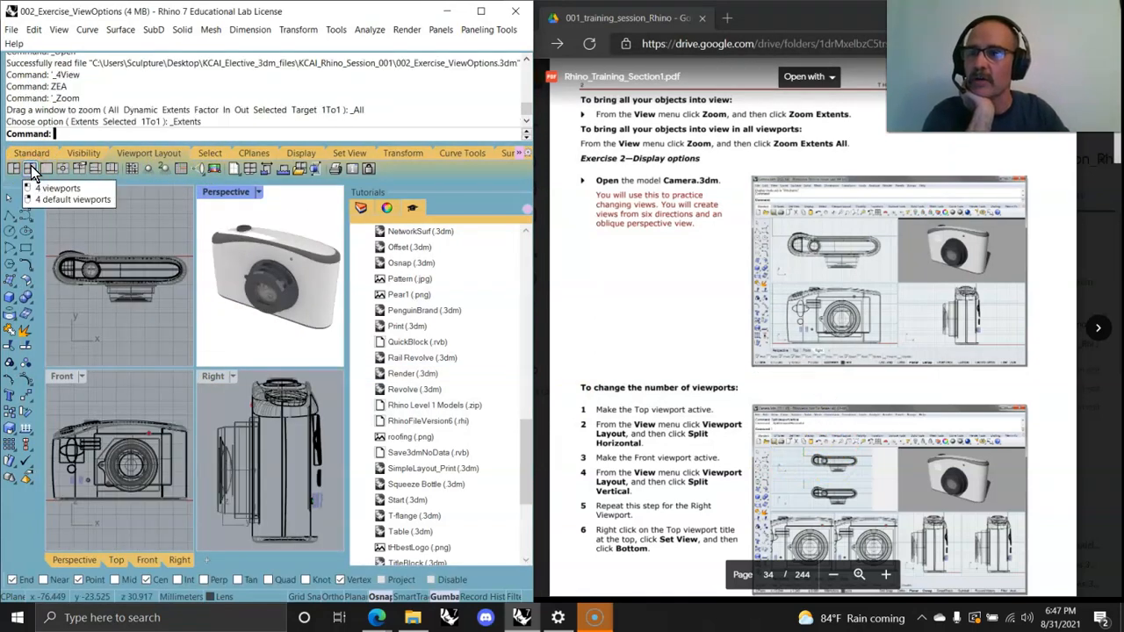
left_click(32, 152)
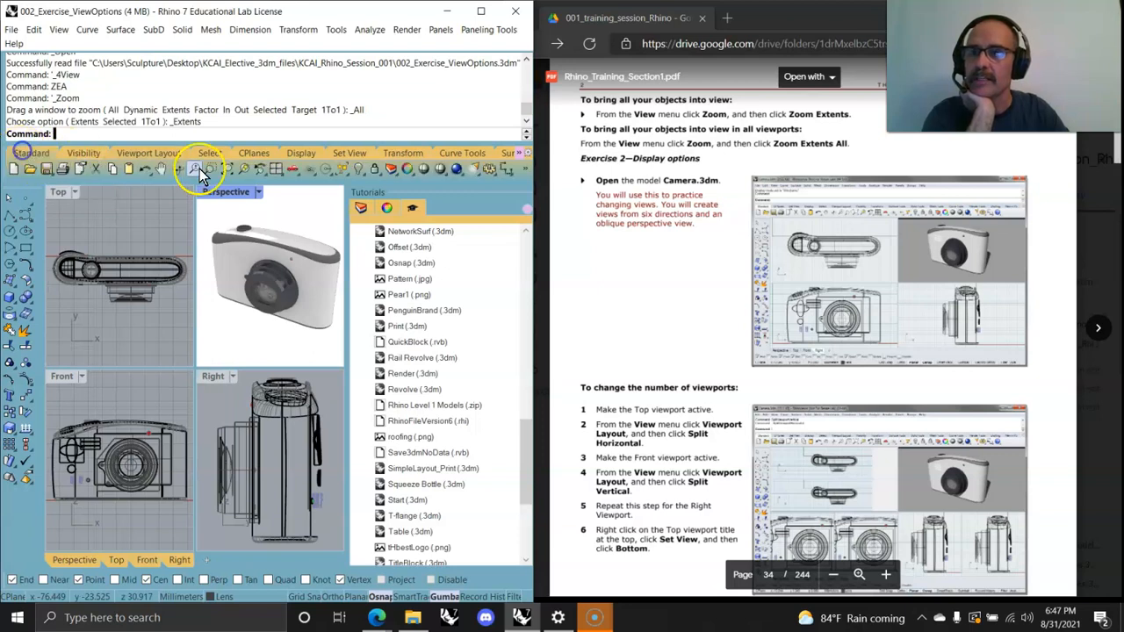
left_click(234, 176)
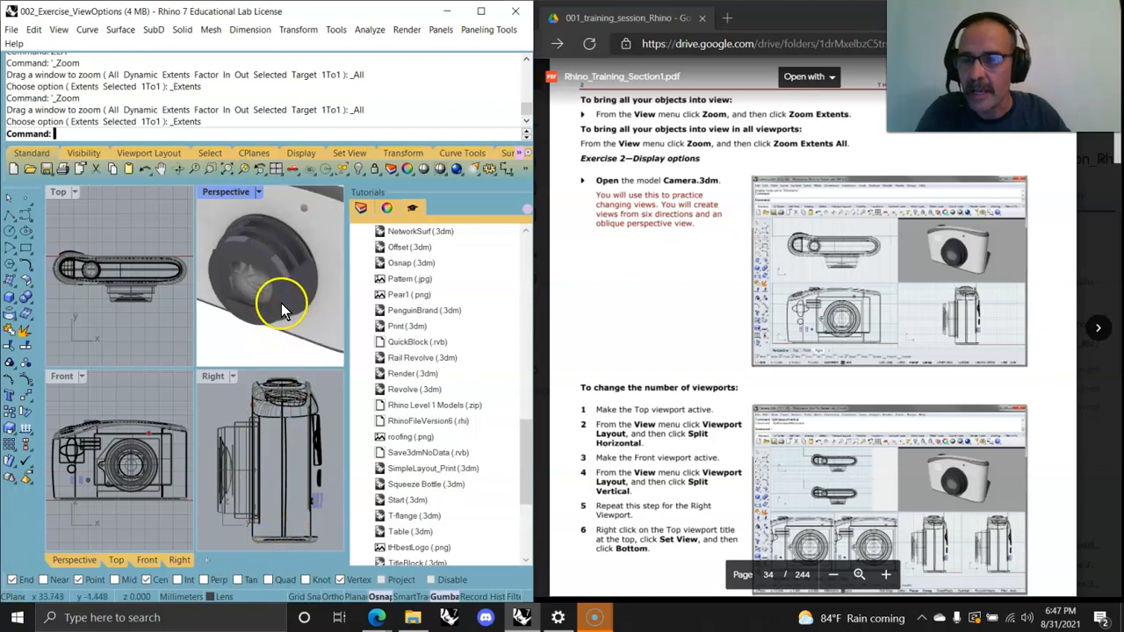
Step: Maximize the Perspective viewport, select the camera body, and switch the view to Wireframe display
double_click(221, 192)
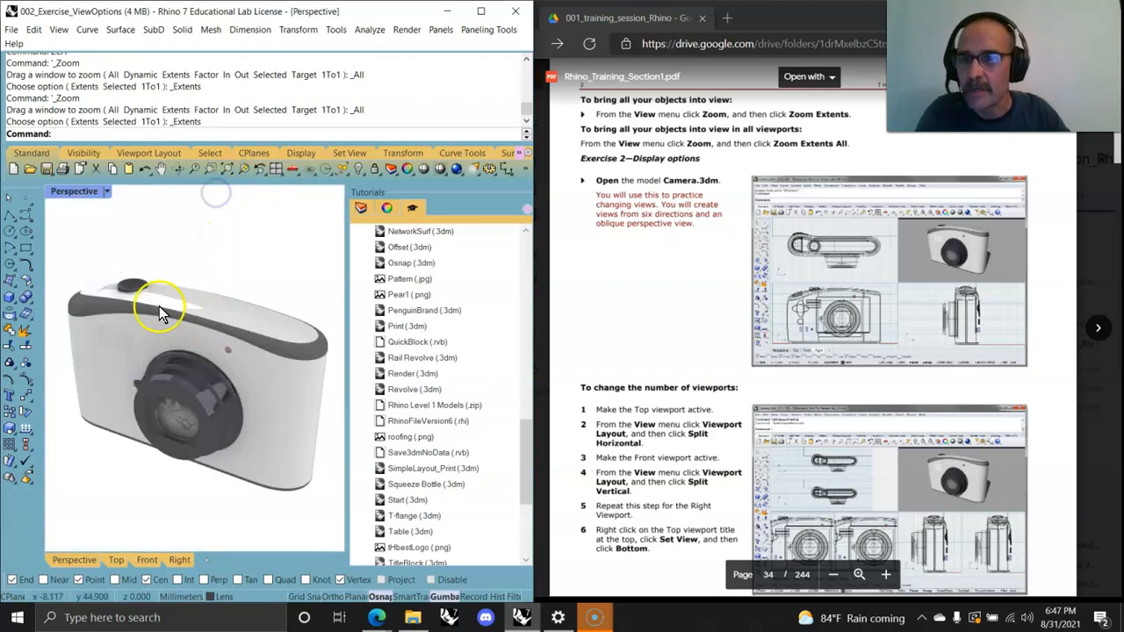
left_click_drag(105, 247, 174, 308)
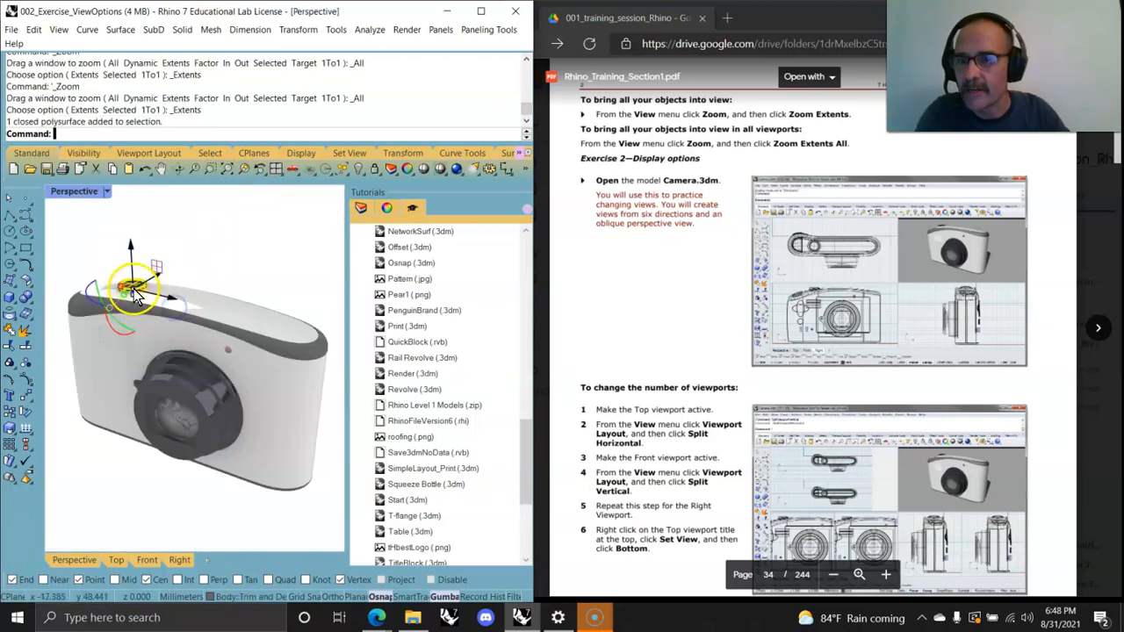
left_click(74, 199)
left_click(151, 172)
Step: Orbit around the camera and select its parts with window and crossing selections in the wireframe Perspective view
right_click_drag(253, 433, 232, 462)
scroll(193, 436, "up", 4)
scroll(193, 437, "down", 2)
right_click_drag(116, 479, 222, 448)
left_click(268, 353)
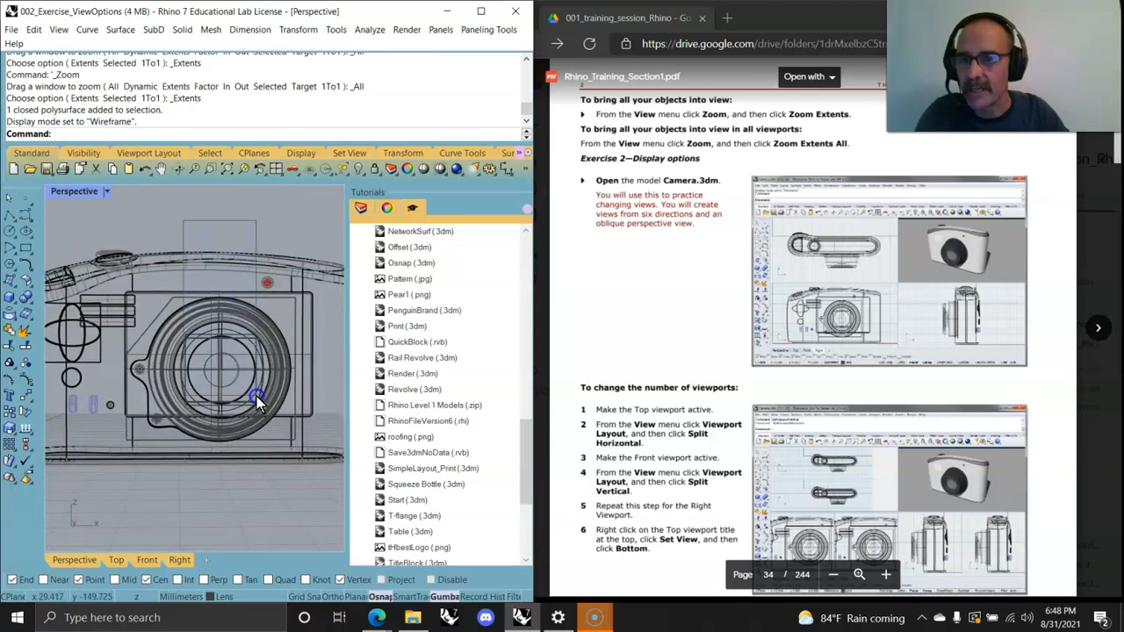
left_click_drag(158, 202, 223, 379)
left_click(239, 482)
right_click_drag(246, 491, 157, 505)
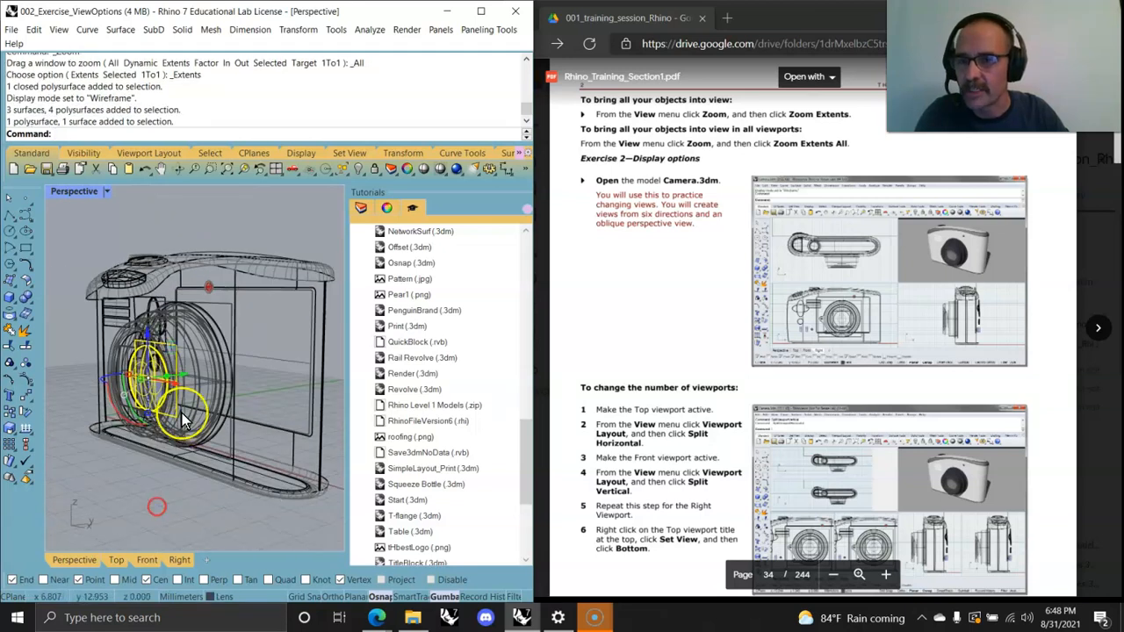
left_click(201, 425)
left_click_drag(224, 380, 255, 377)
left_click(291, 429)
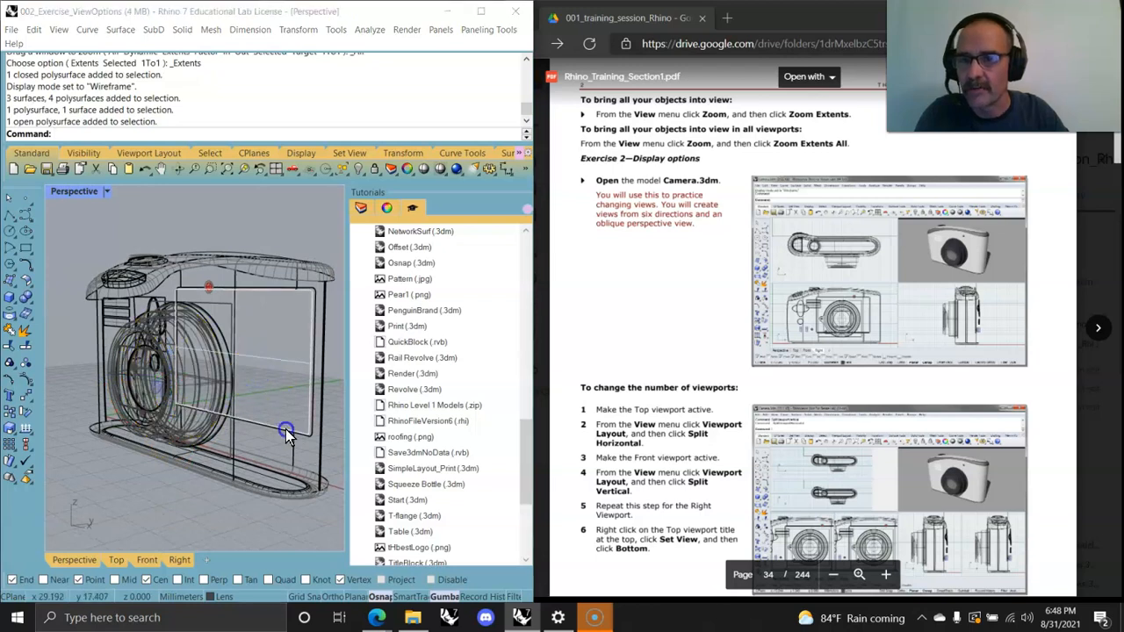
Step: Open the Layers panel and turn off the Bumper, Flash switch, Trim and Details, Screen and Body layers
left_click(360, 207)
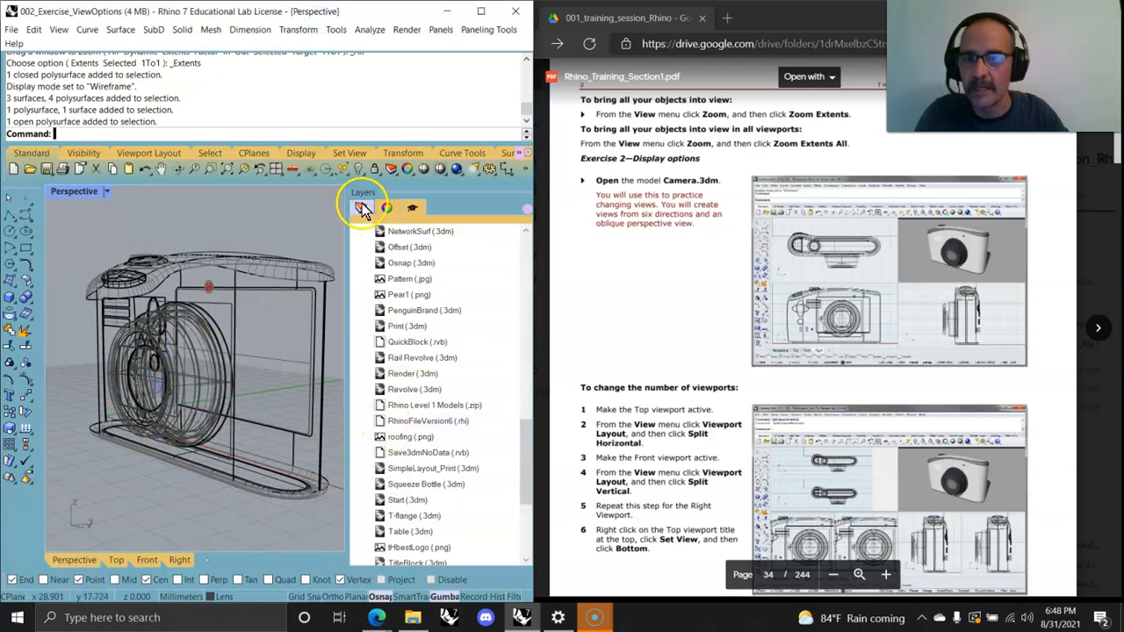
left_click(360, 207)
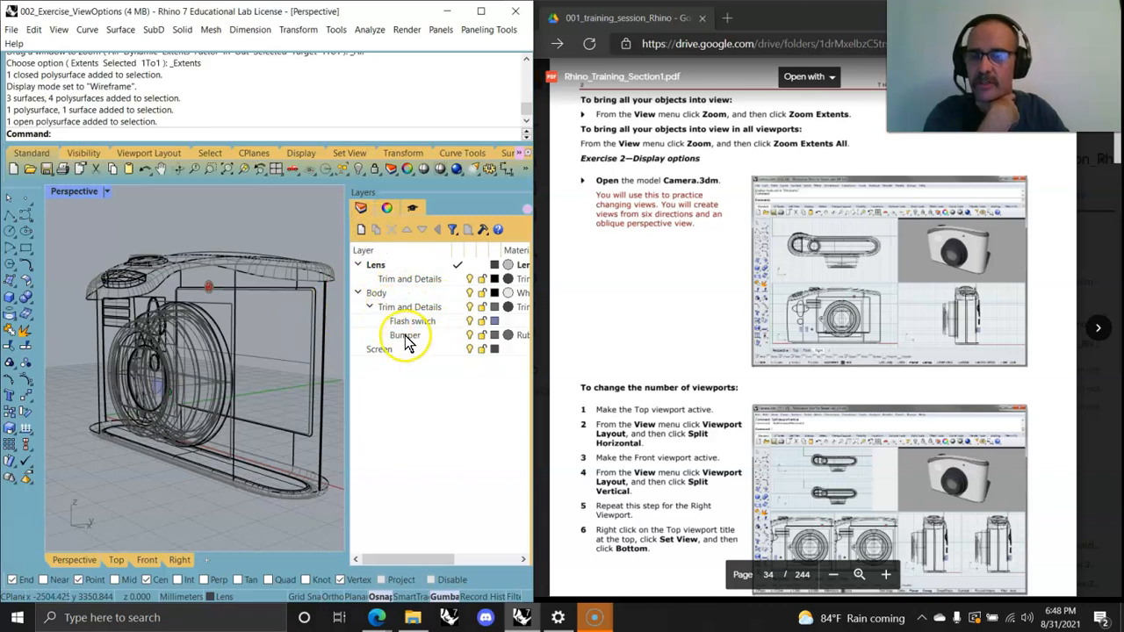
left_click(470, 338)
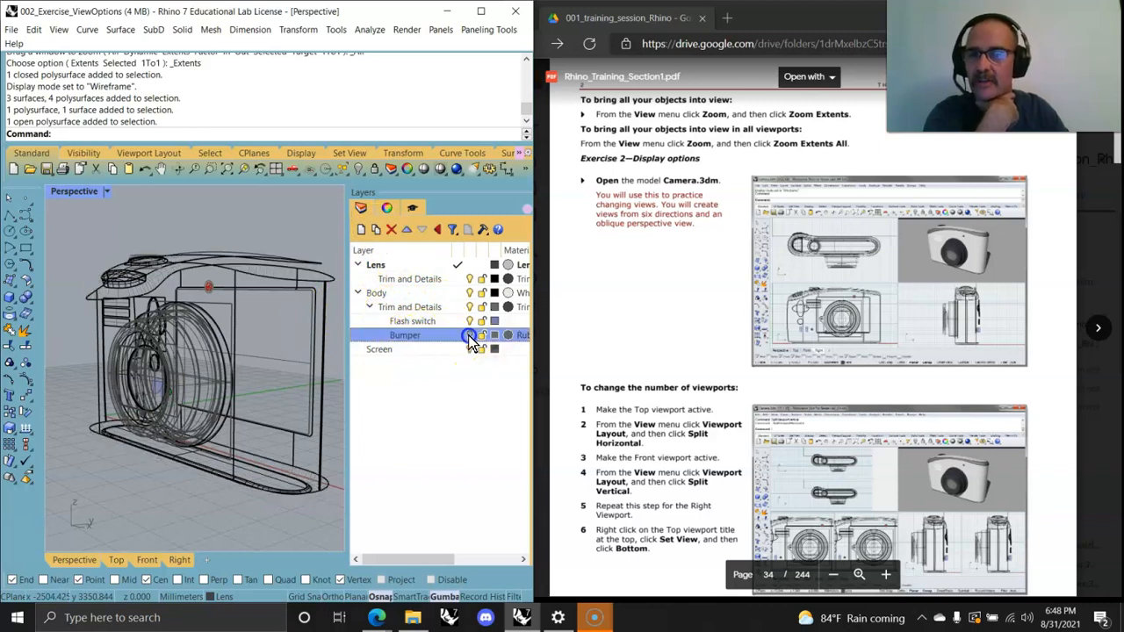
left_click(471, 321)
left_click(469, 307)
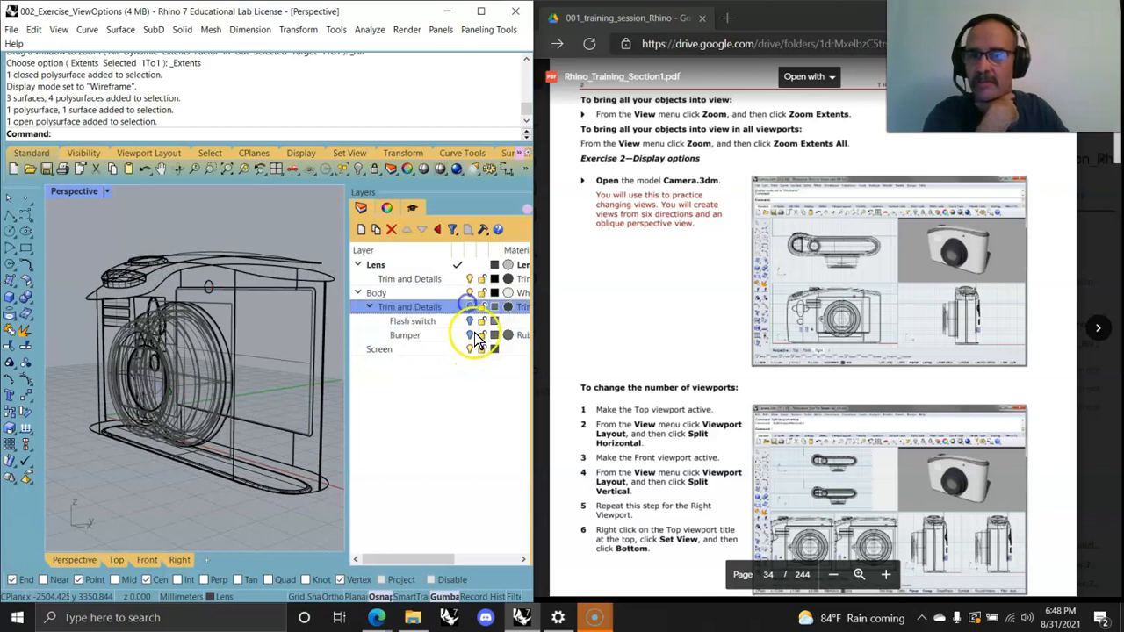
left_click(470, 350)
left_click(469, 294)
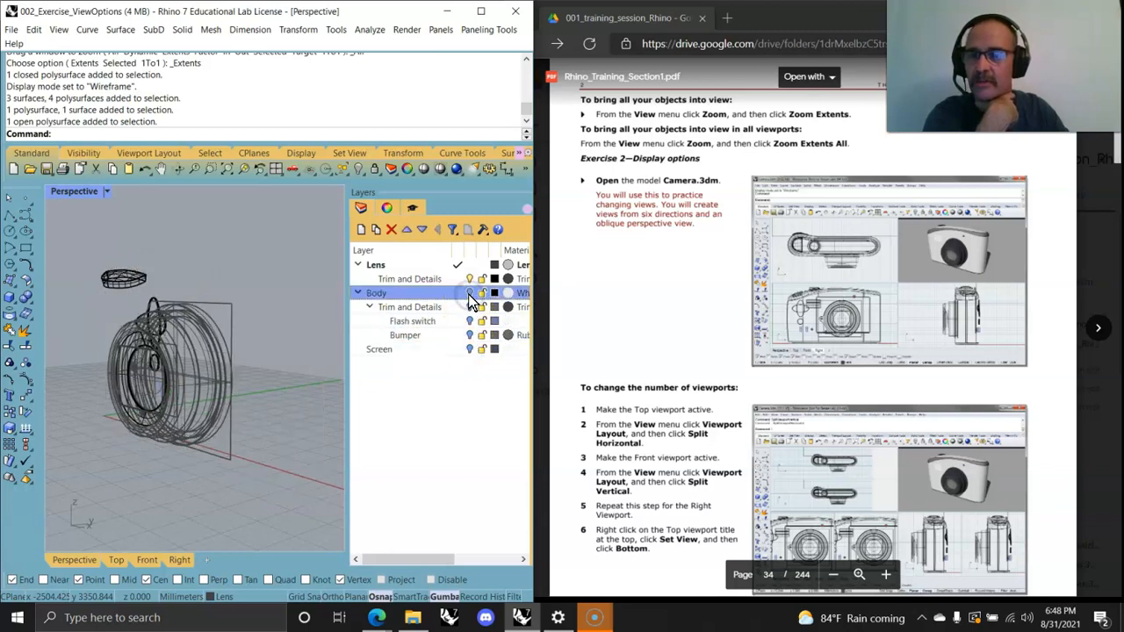
right_click_drag(155, 431, 113, 373)
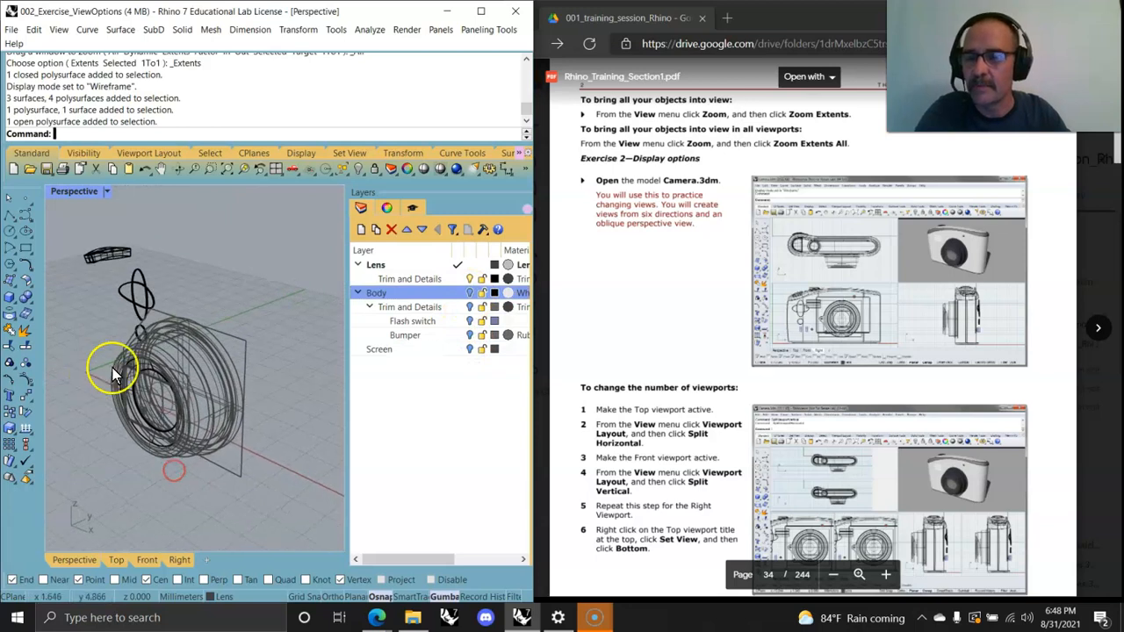
Step: Start a new model from the Small Objects - Millimeters template without saving the current one
scroll(760, 410, "down", 15)
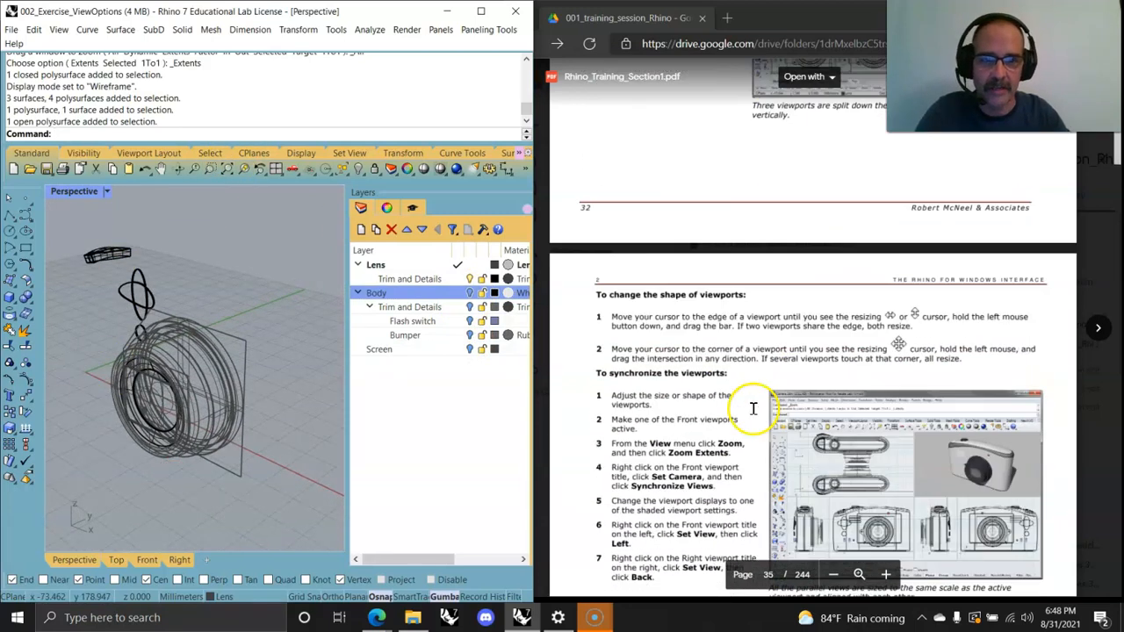
scroll(752, 410, "down", 8)
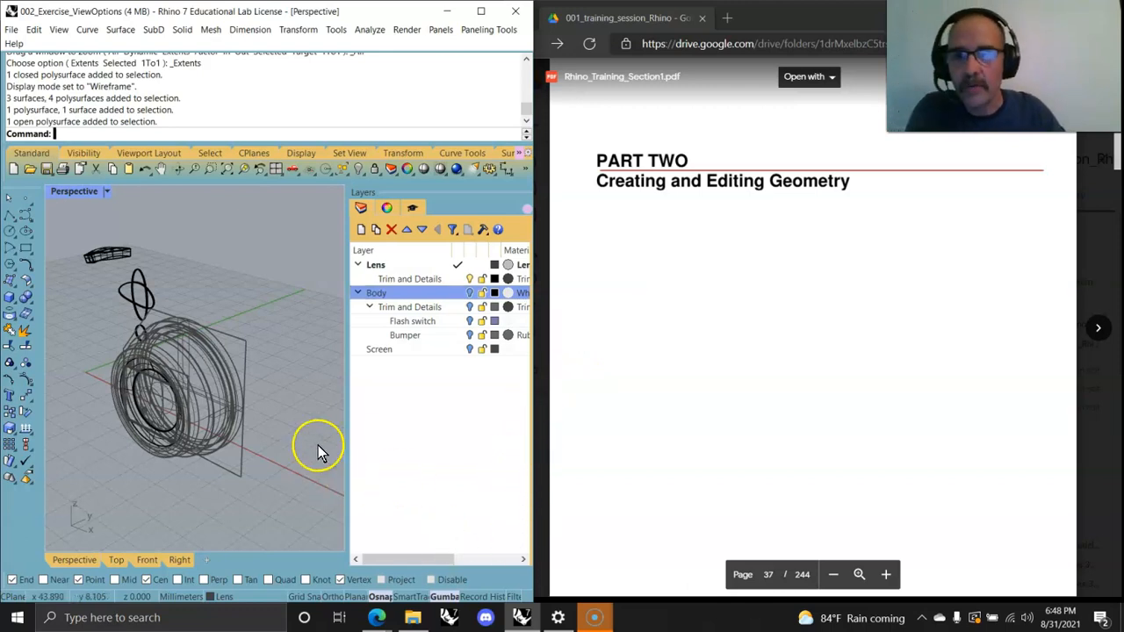
scroll(712, 322, "down", 15)
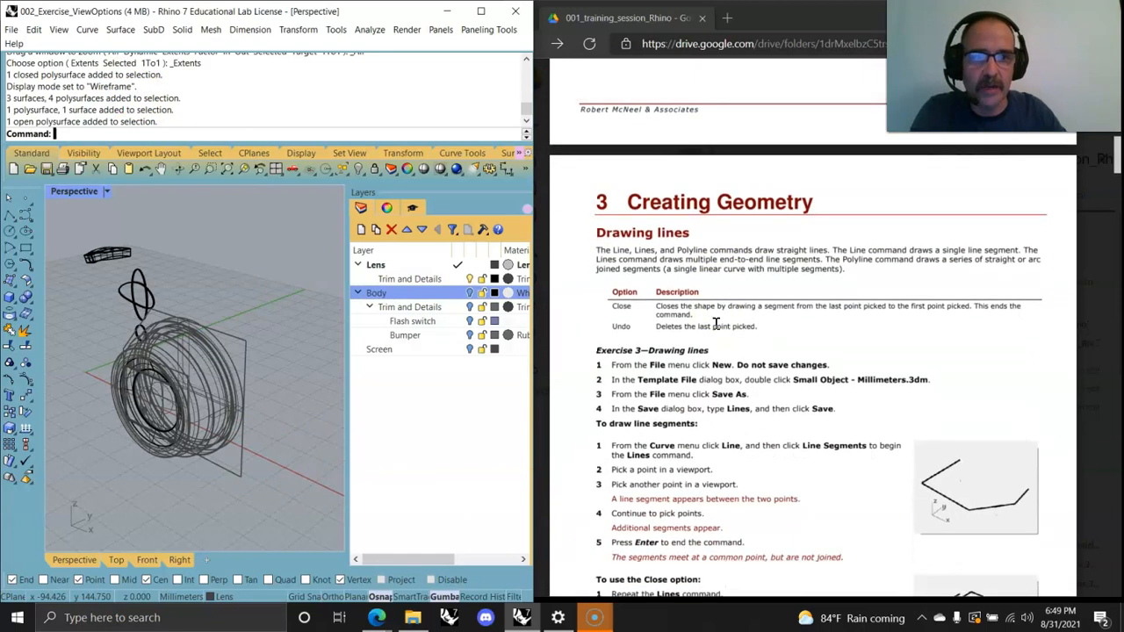
scroll(716, 323, "down", 3)
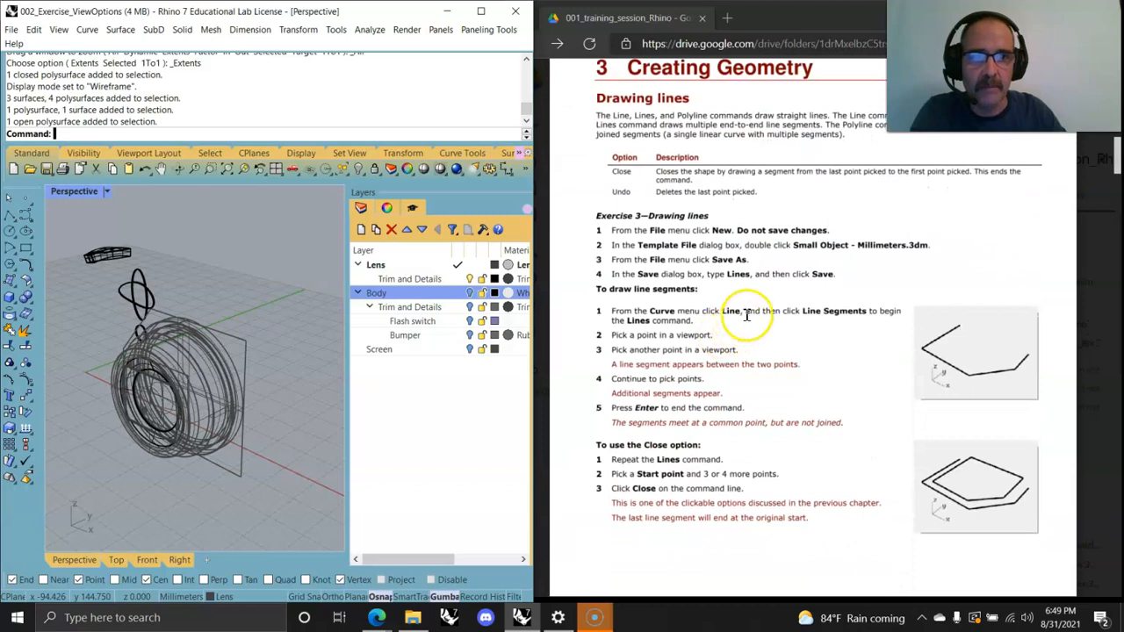
left_click(12, 29)
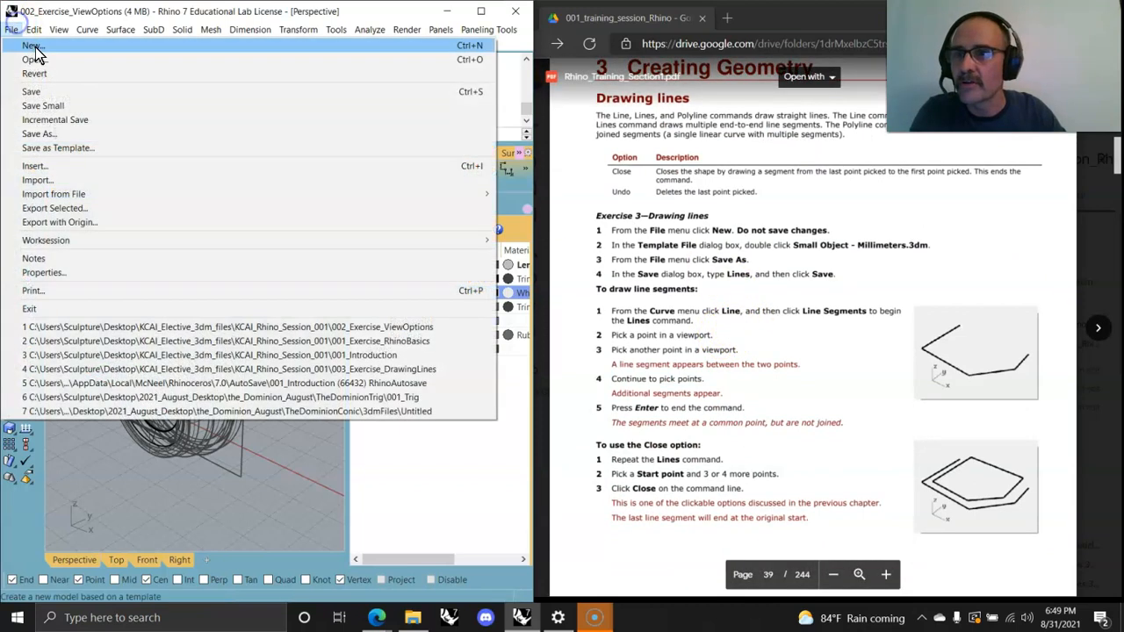
left_click(32, 46)
left_click(276, 343)
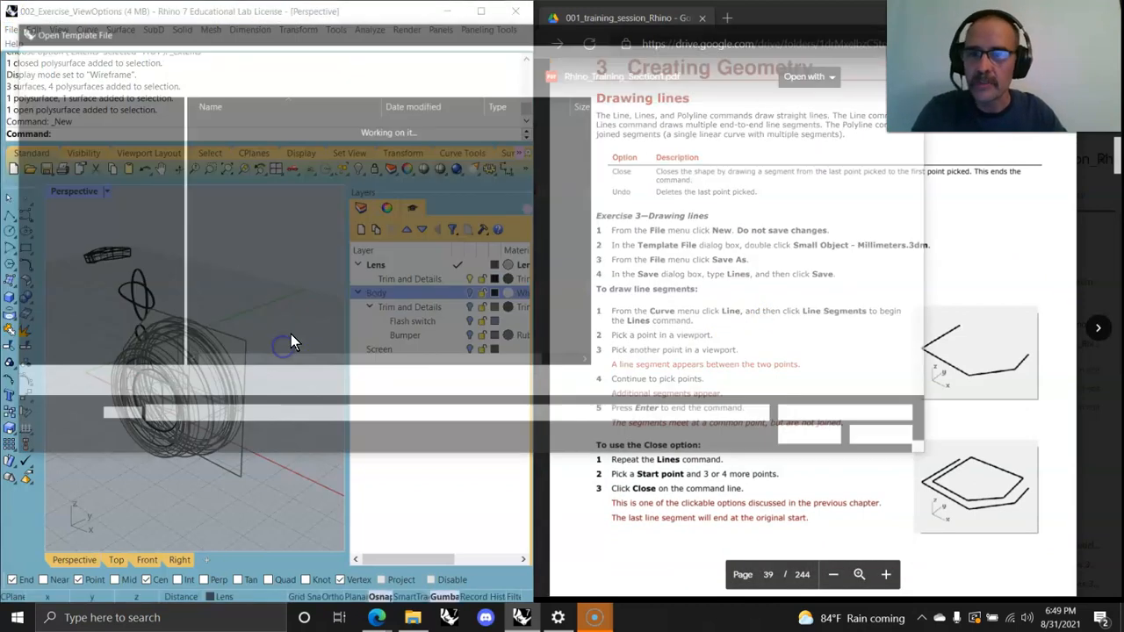
left_click(268, 333)
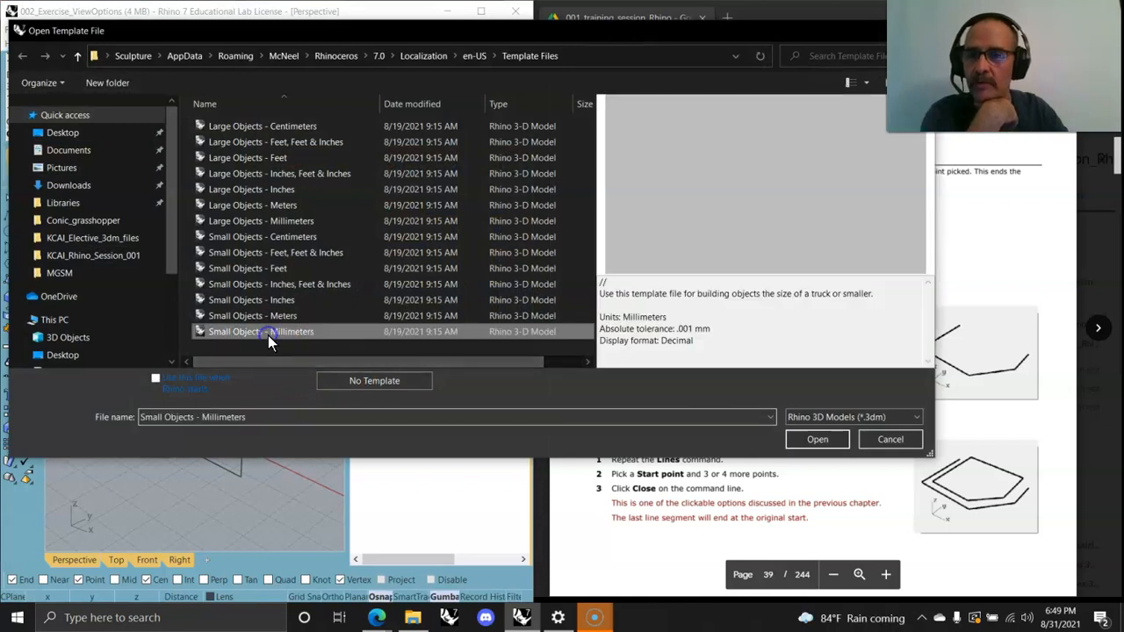
left_click(815, 440)
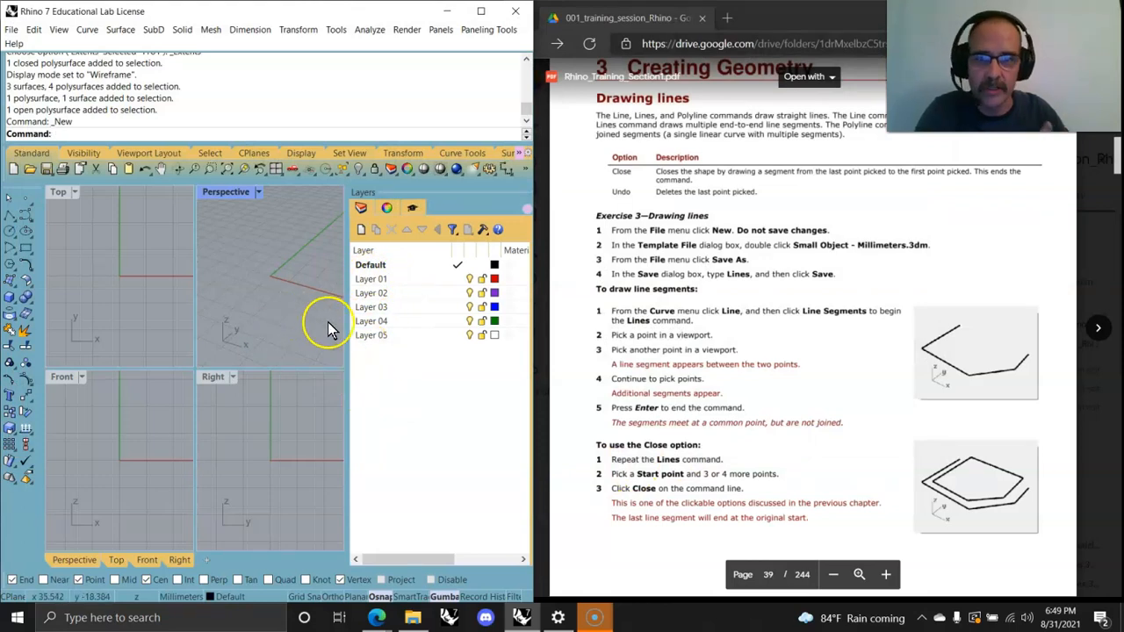
Step: Draw two connected single lines in the Perspective viewport, the first about 39 mm long
left_click(87, 29)
mouse_move(109, 77)
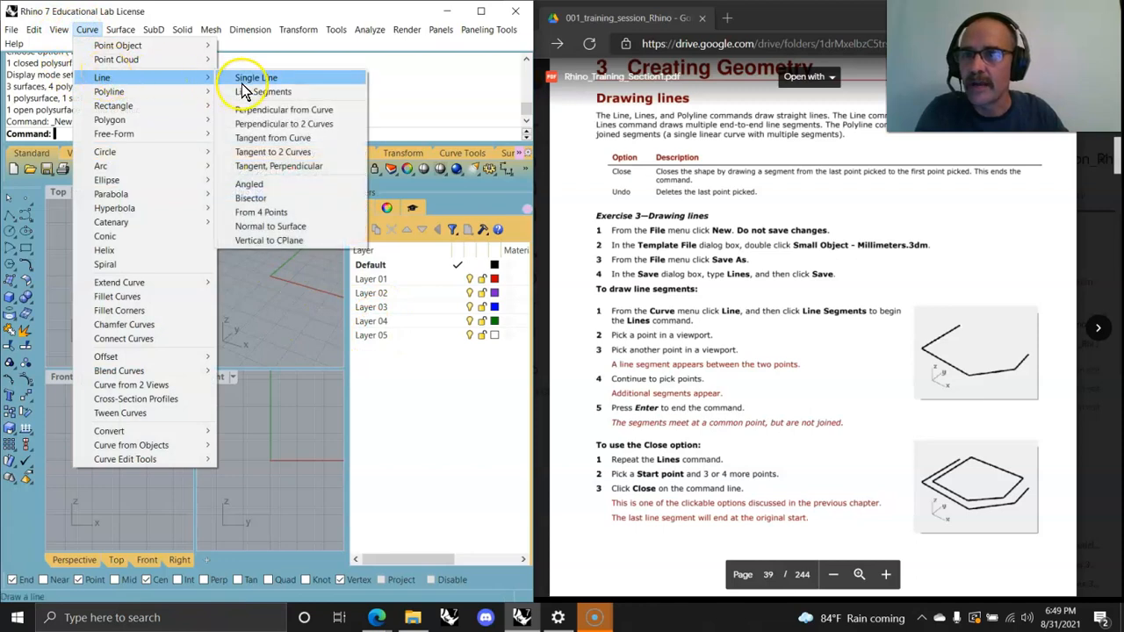
left_click(244, 79)
left_click(259, 255)
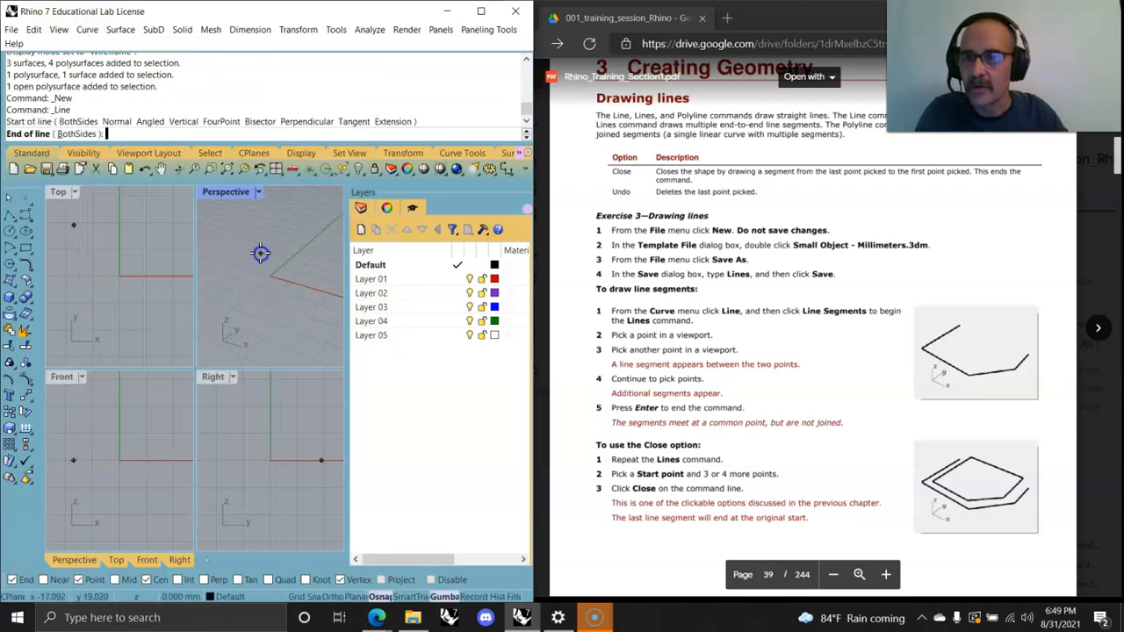
left_click(226, 288)
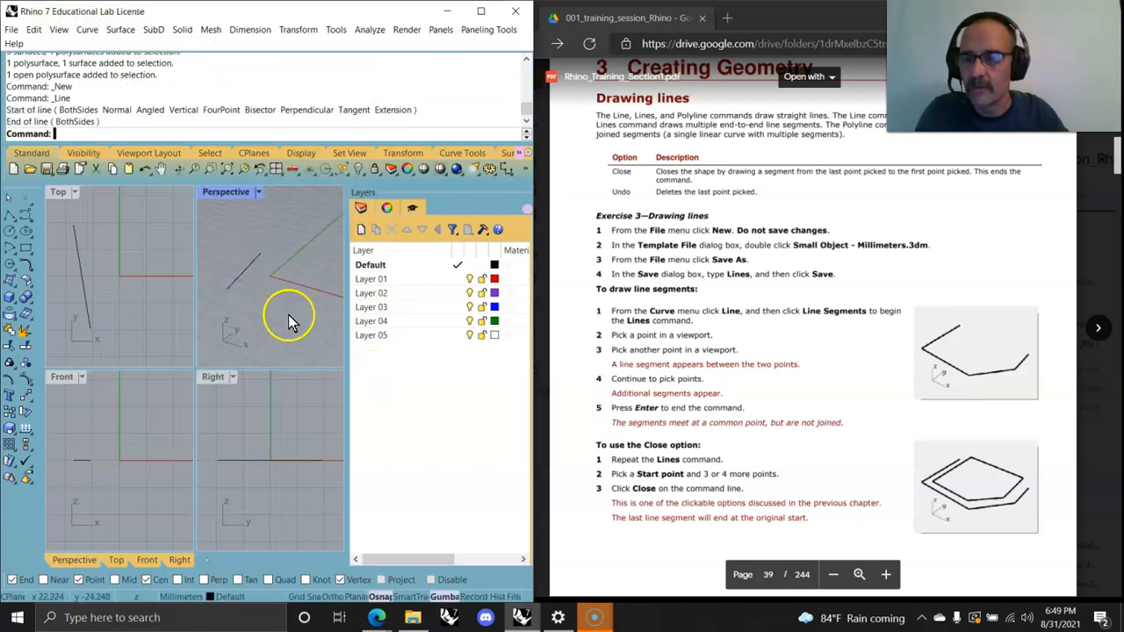
left_click(228, 290)
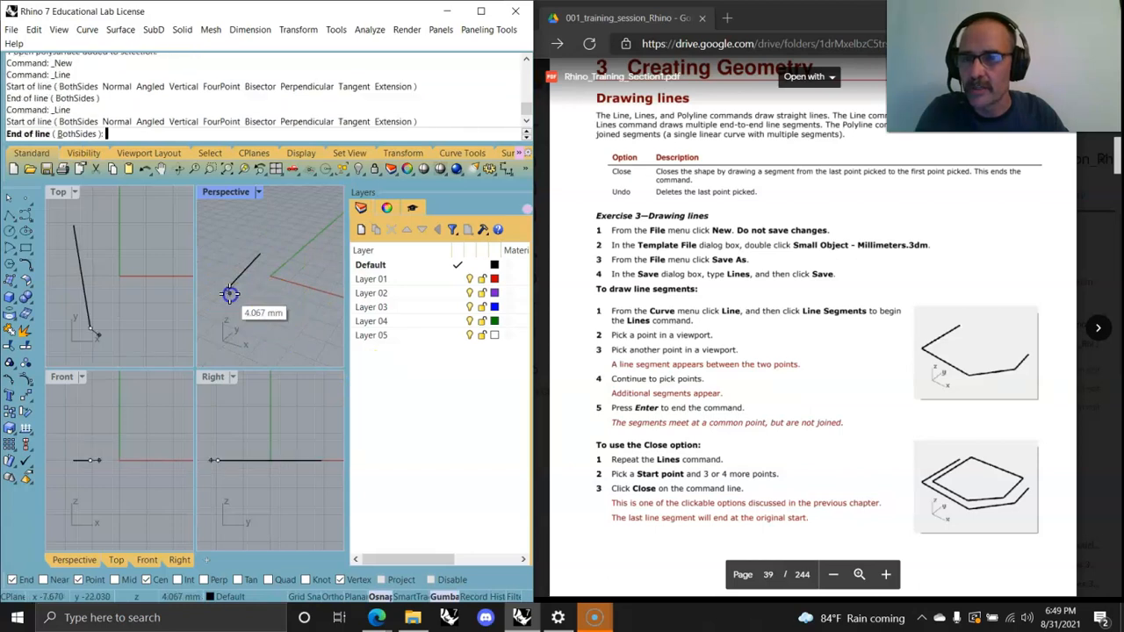
left_click(274, 332)
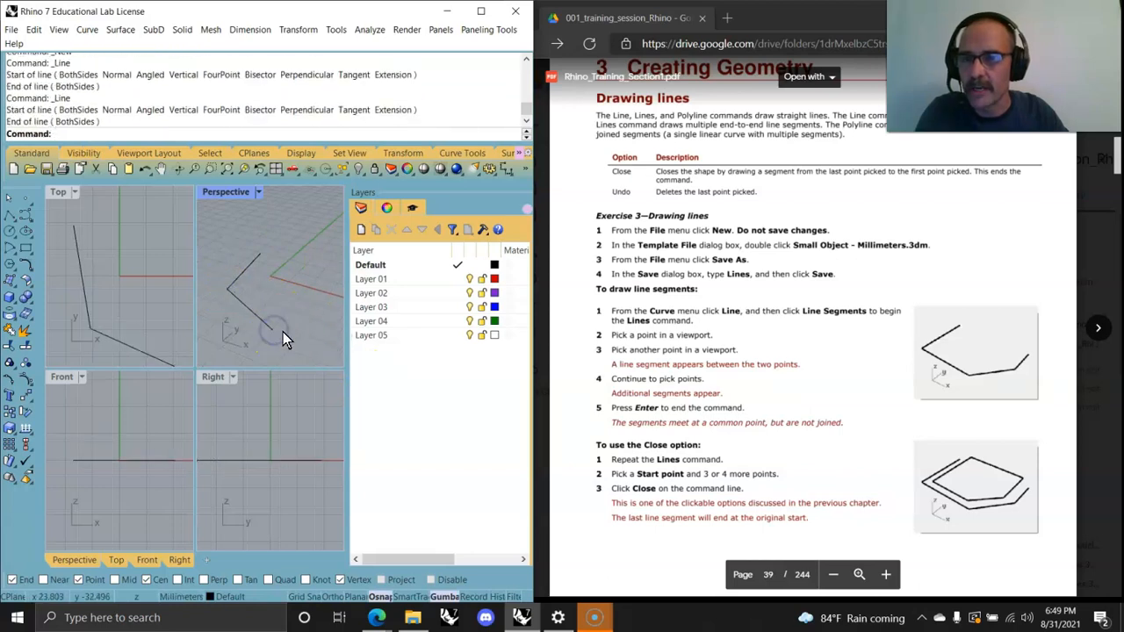
Step: Draw two more single lines in the Perspective viewport, each starting from the end of the previous line
key("Return")
left_click(275, 330)
left_click(312, 295)
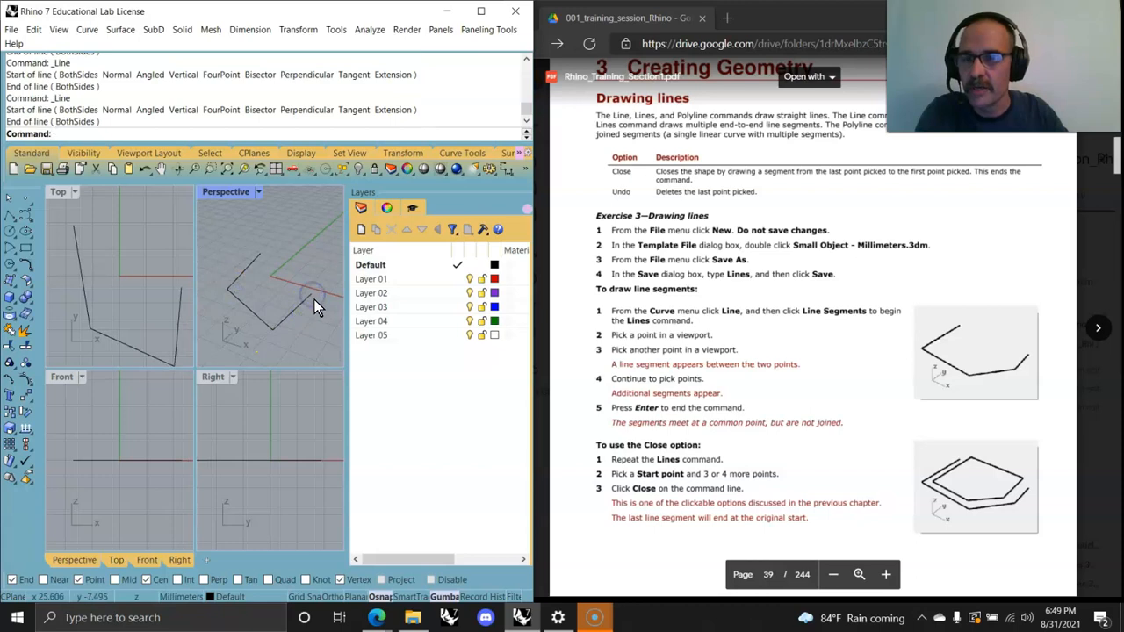
key("Return")
left_click(312, 295)
left_click(295, 252)
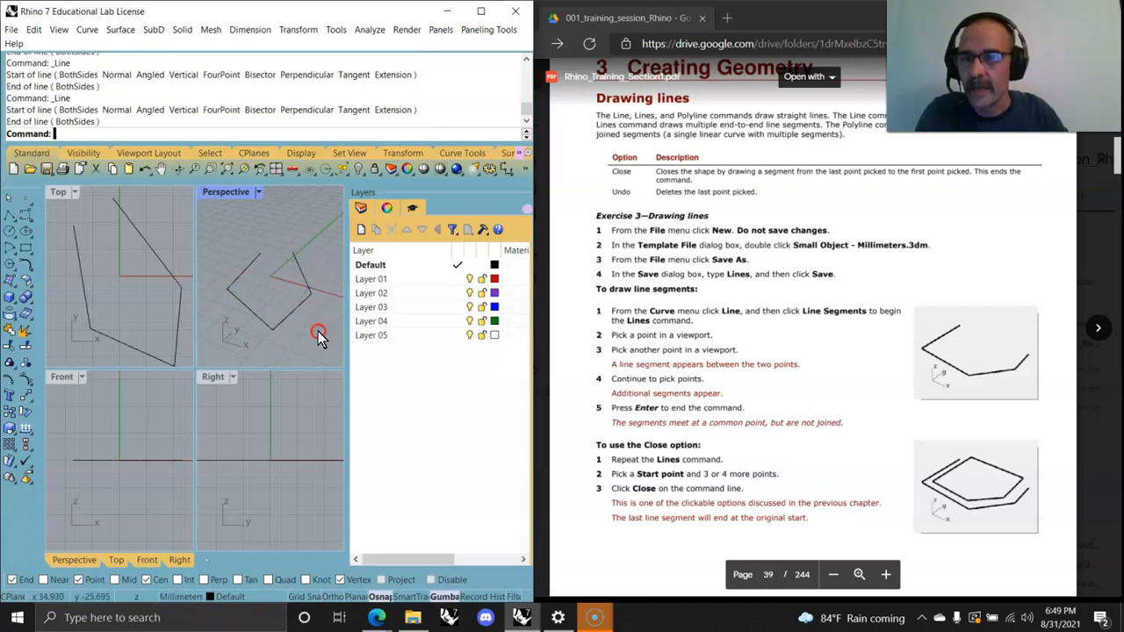
key("Return")
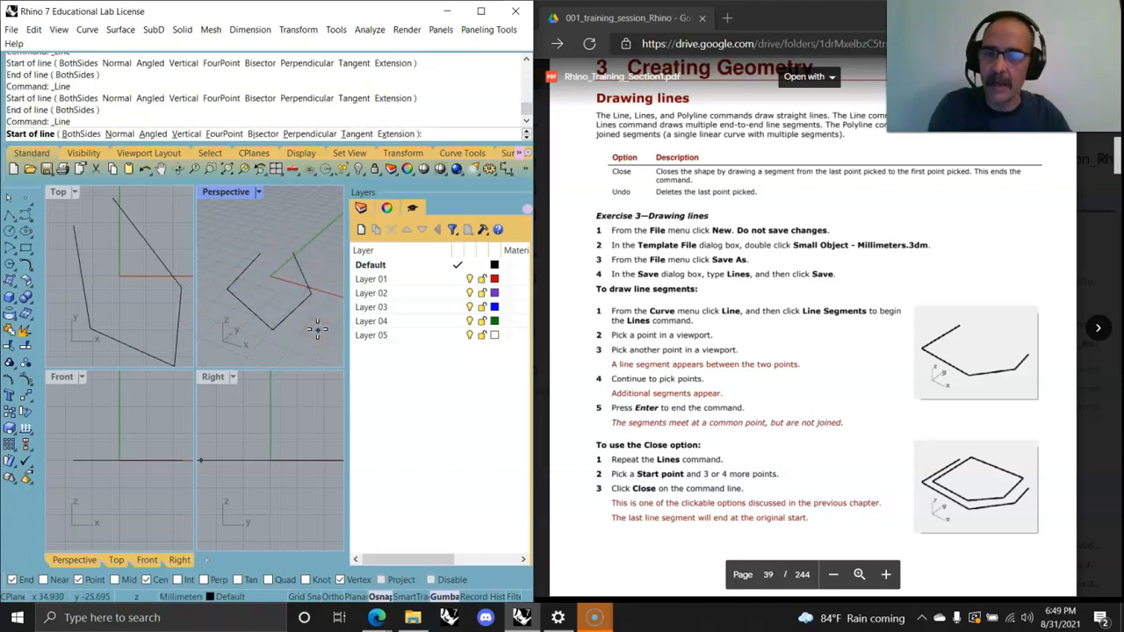
key("Escape")
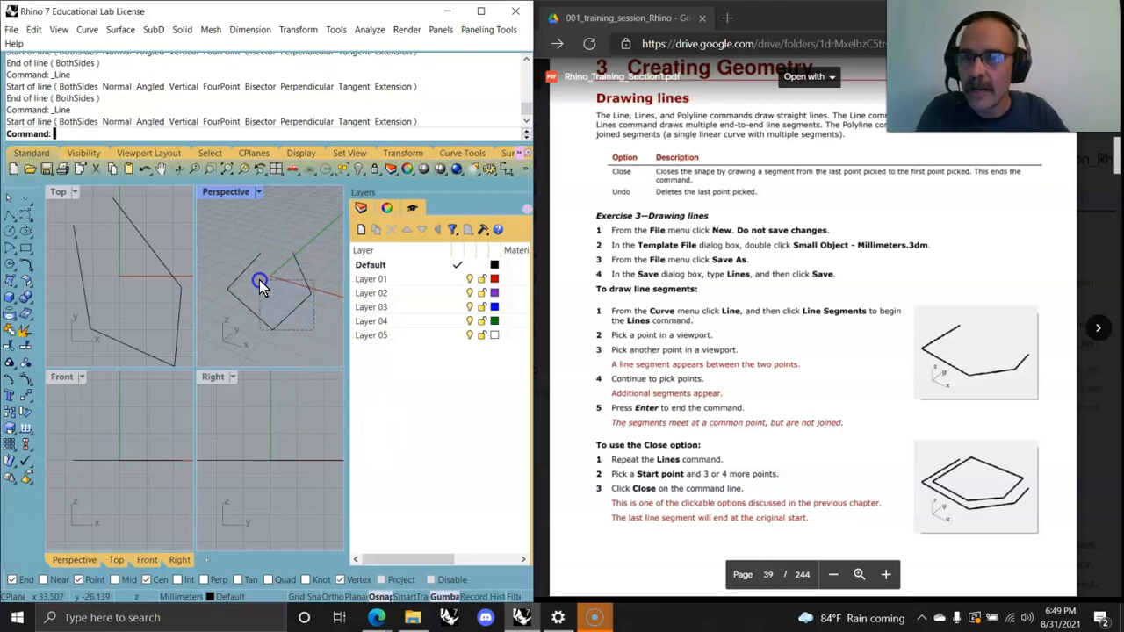
Step: Select the individual line segments in the Perspective and Top viewports to check that they are separate objects
left_click_drag(259, 280, 260, 281)
left_click(301, 325)
left_click(295, 310)
left_click(306, 273)
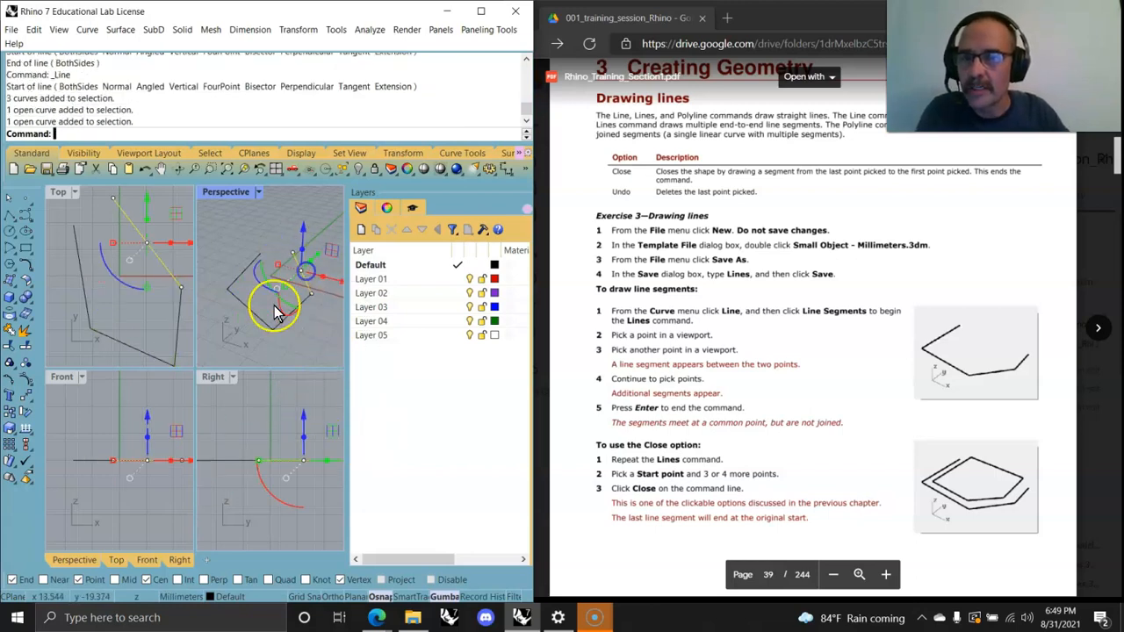
left_click(254, 325)
left_click(239, 279)
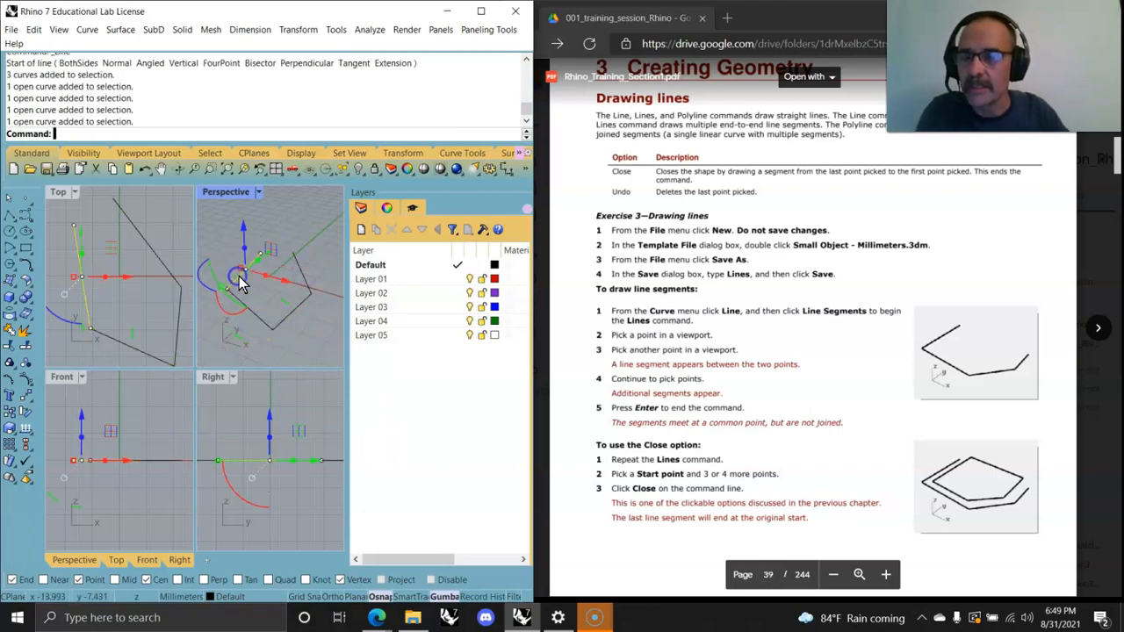
left_click(299, 303)
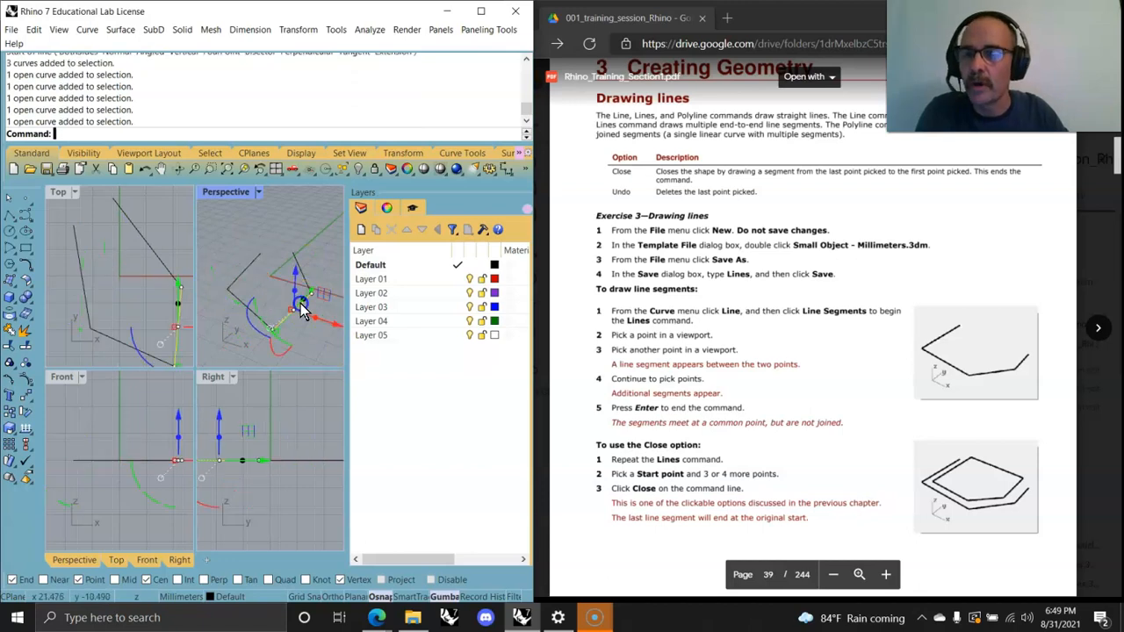
left_click(151, 256)
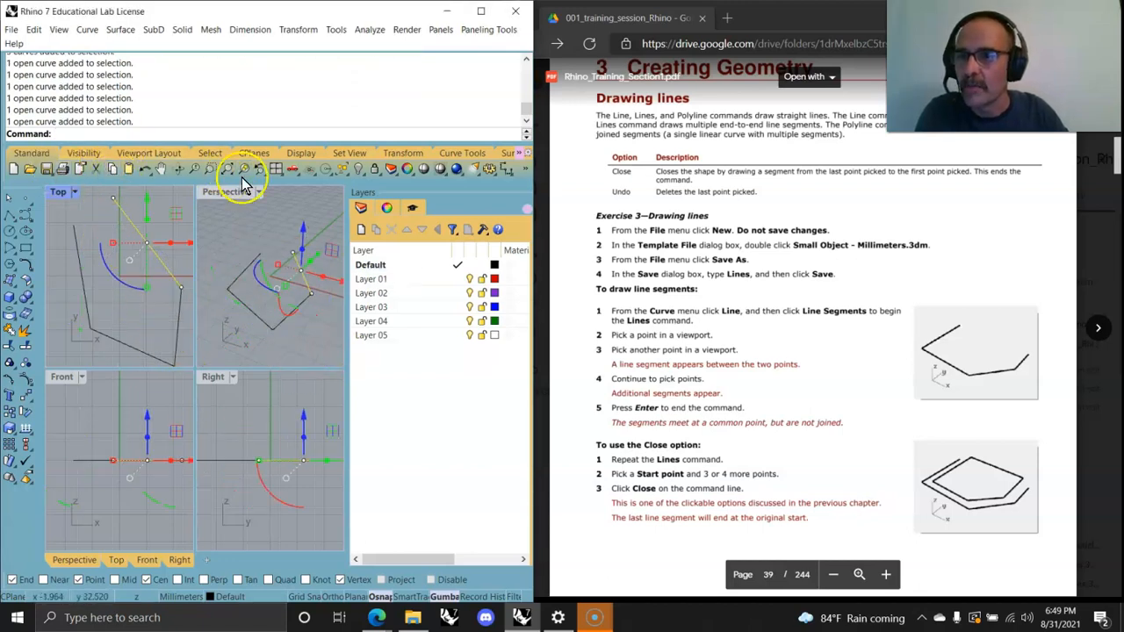
Step: Zoom all viewports to the extents of the drawing and select a single segment in the Perspective viewport
left_click(216, 156)
right_click(217, 157)
left_click(217, 134)
left_click(32, 153)
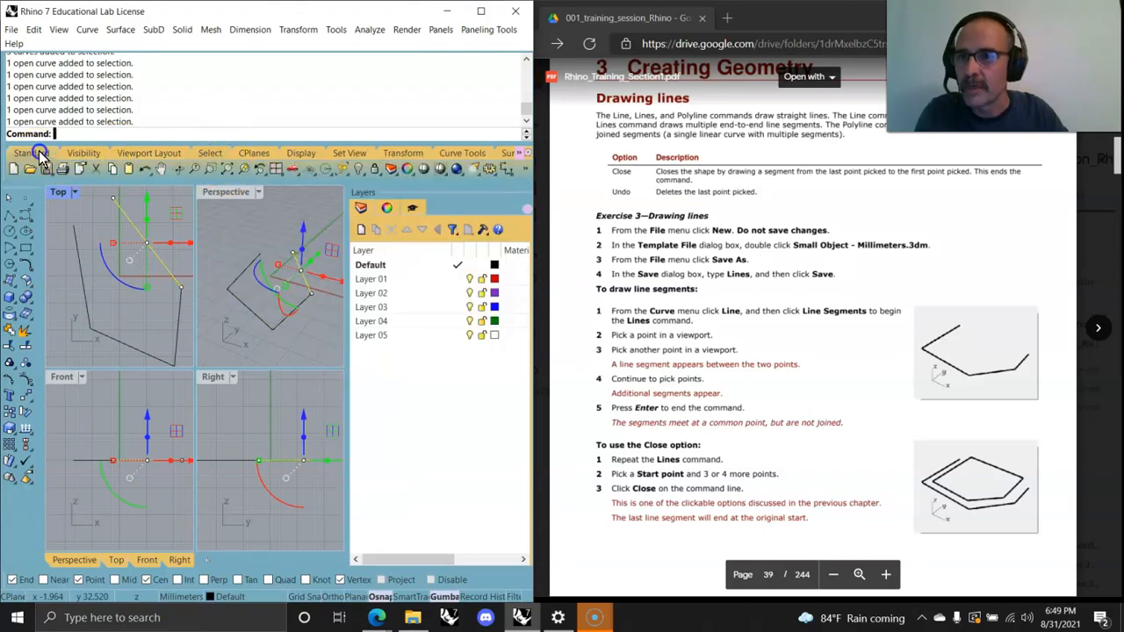
right_click(226, 168)
left_click(273, 516)
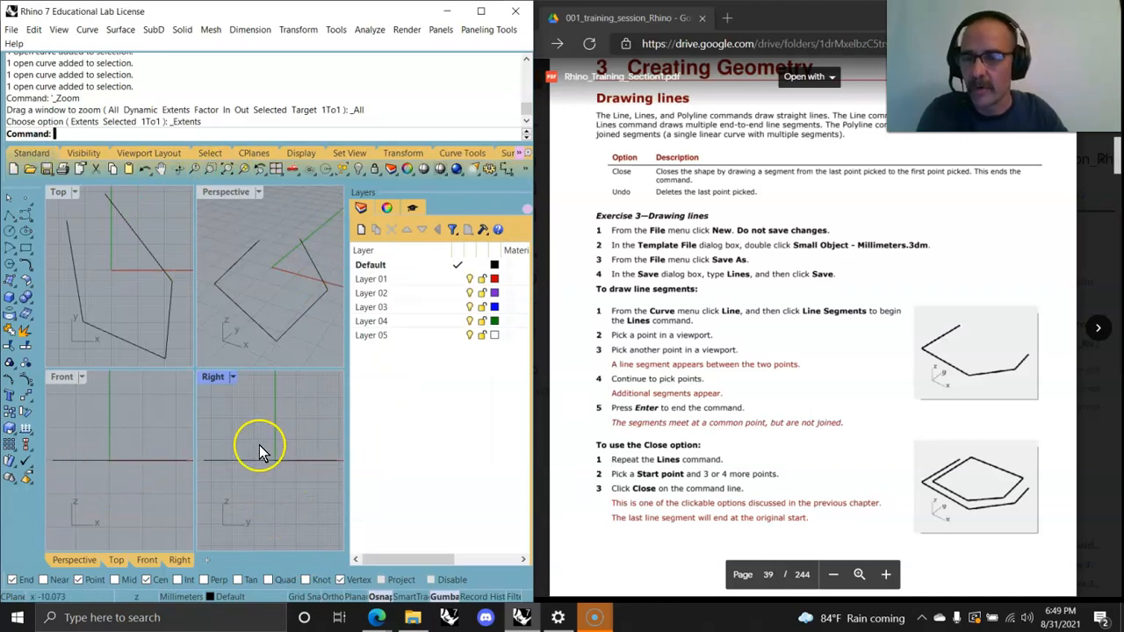
left_click(311, 307)
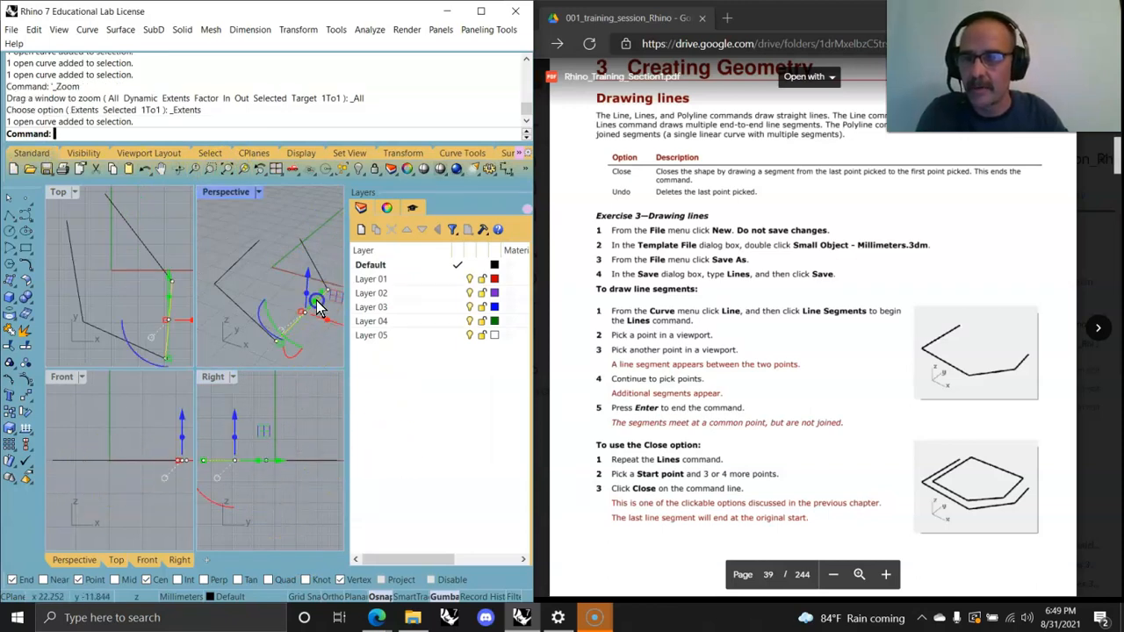
left_click(316, 347)
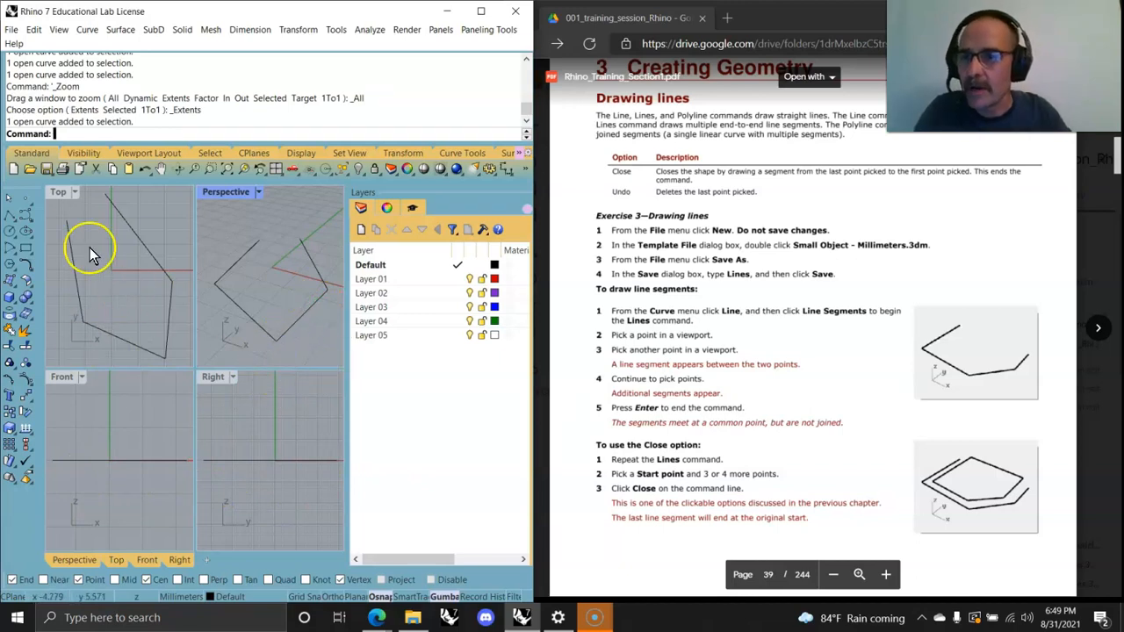
Step: Maximize the Top viewport and draw a six-point open polyline around the existing line segments
double_click(58, 191)
right_click_drag(194, 393, 203, 402)
left_click(87, 29)
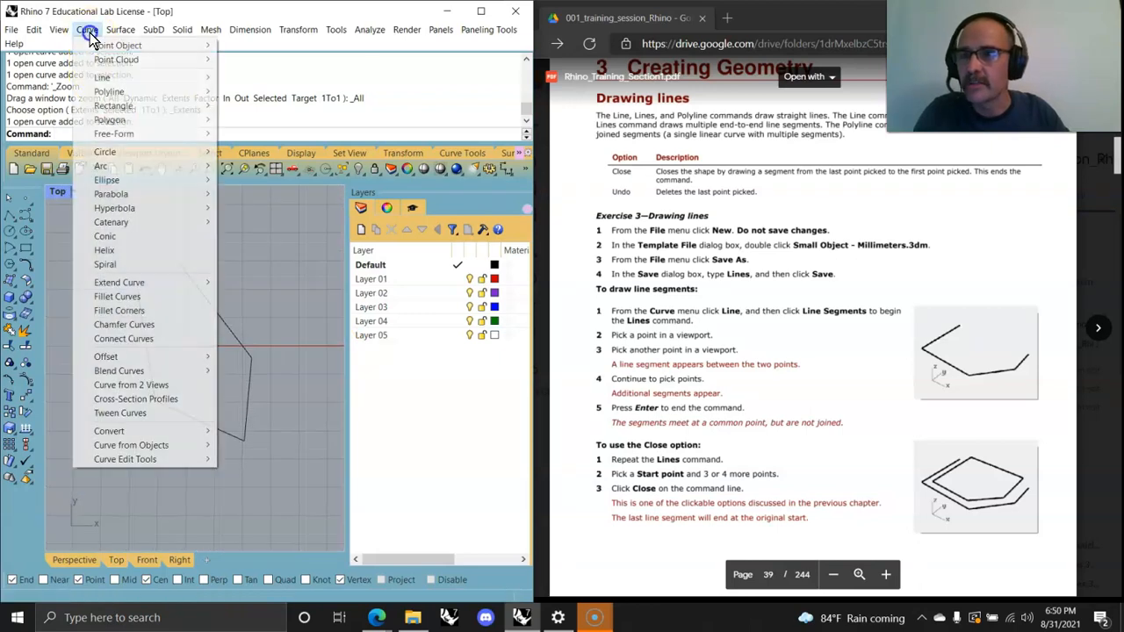
mouse_move(115, 95)
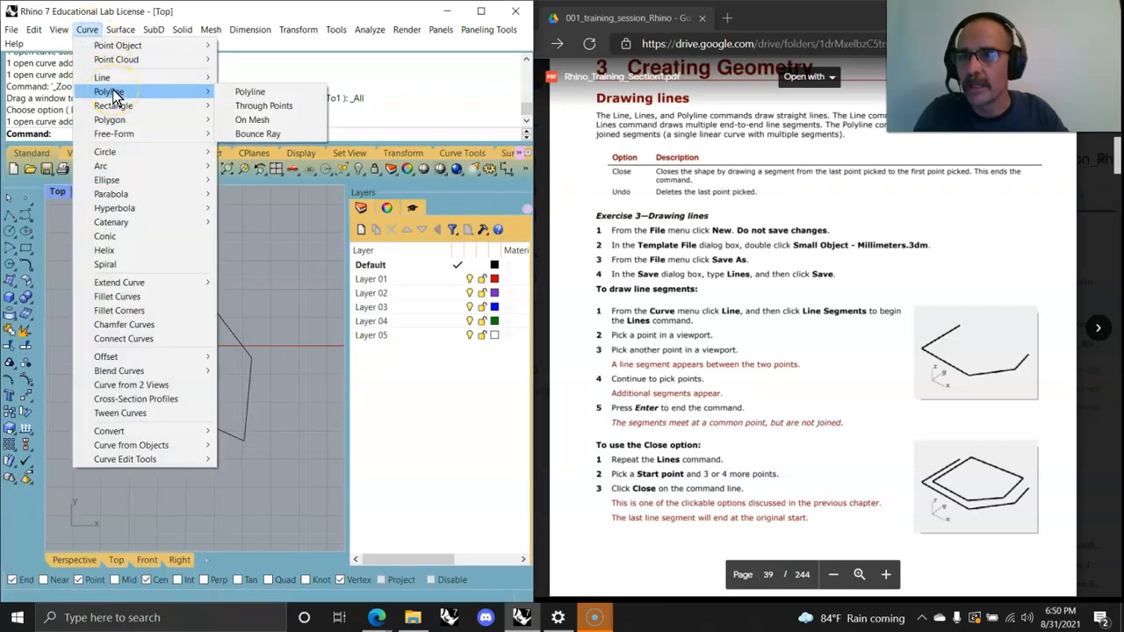
left_click(251, 92)
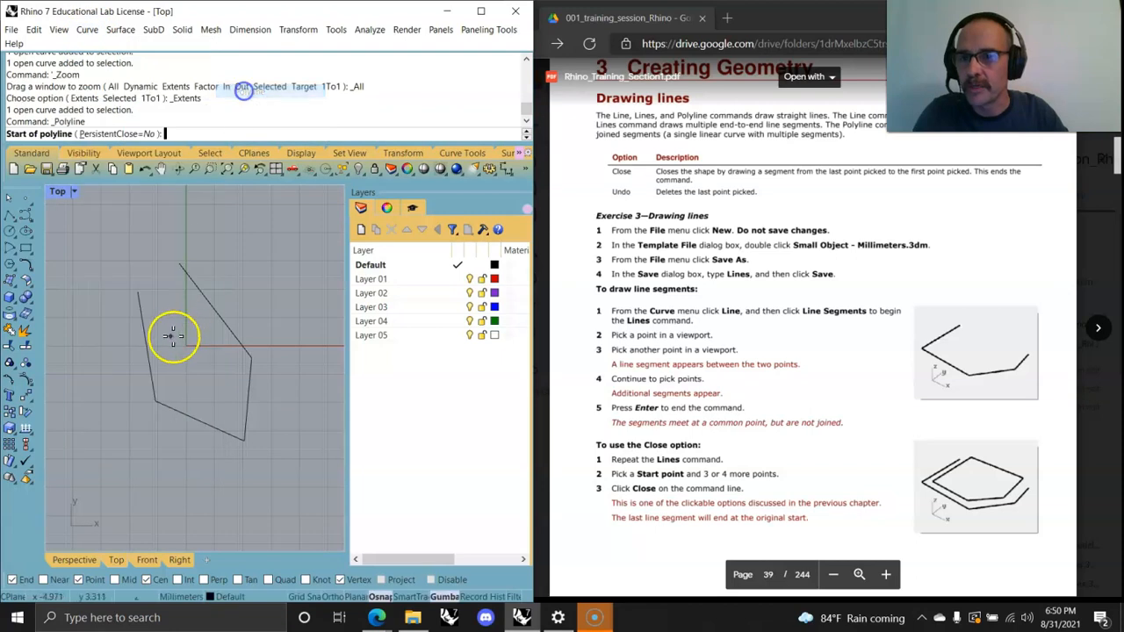
left_click(98, 295)
left_click(127, 448)
left_click(222, 472)
left_click(292, 431)
left_click(268, 316)
left_click(218, 253)
right_click(218, 254)
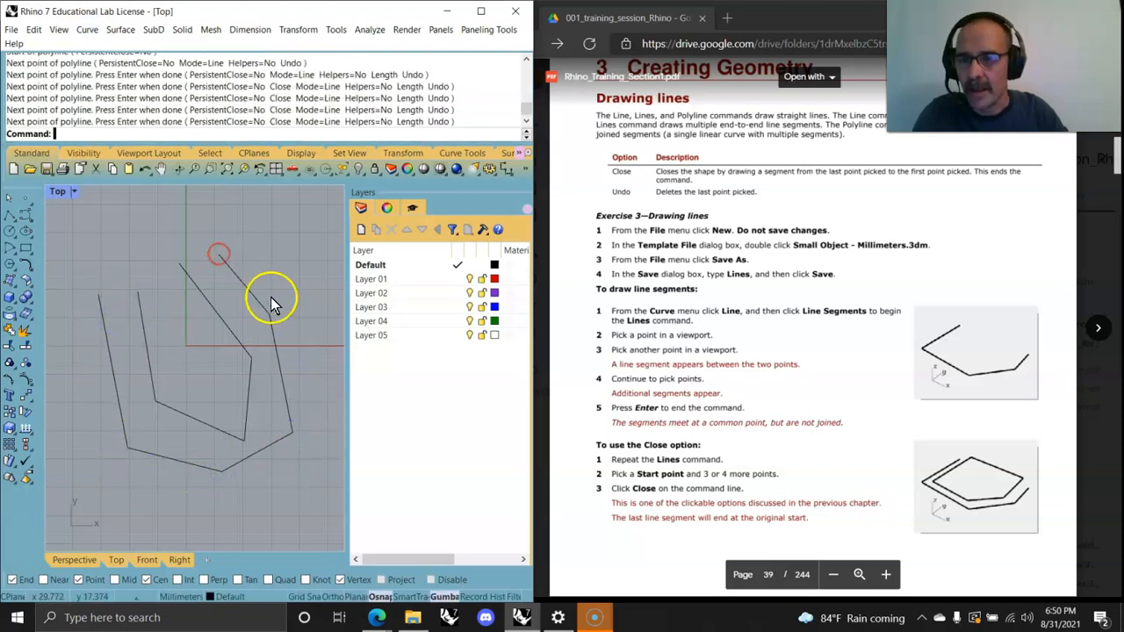
Step: Compare the polyline with the loose line segments by selecting them, then explode the polyline into segments
left_click(276, 439)
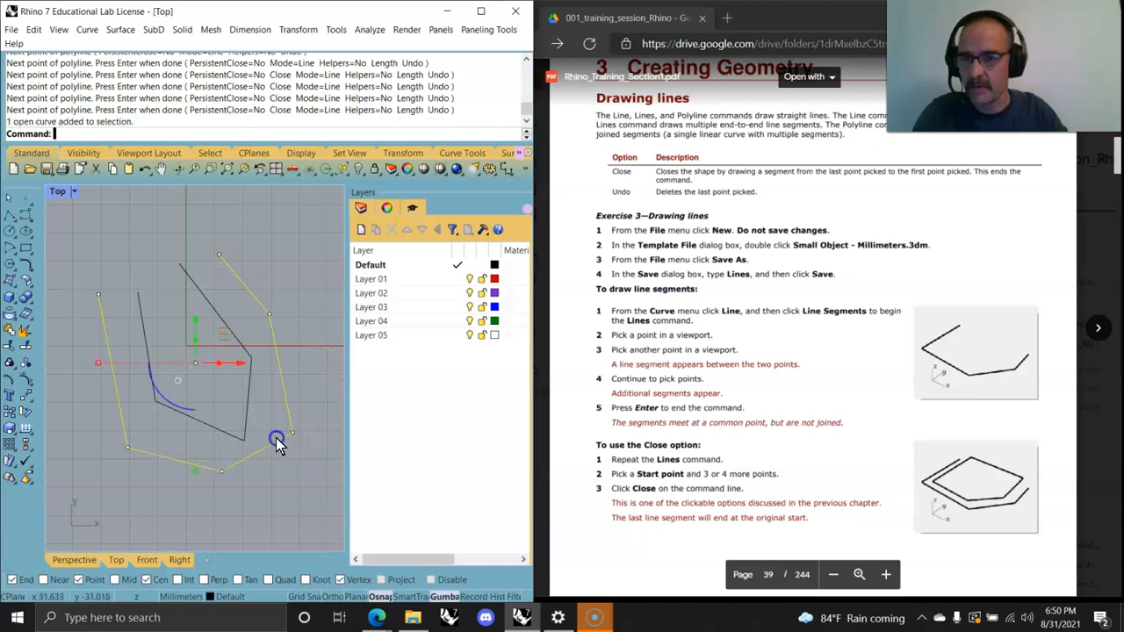
left_click(287, 266)
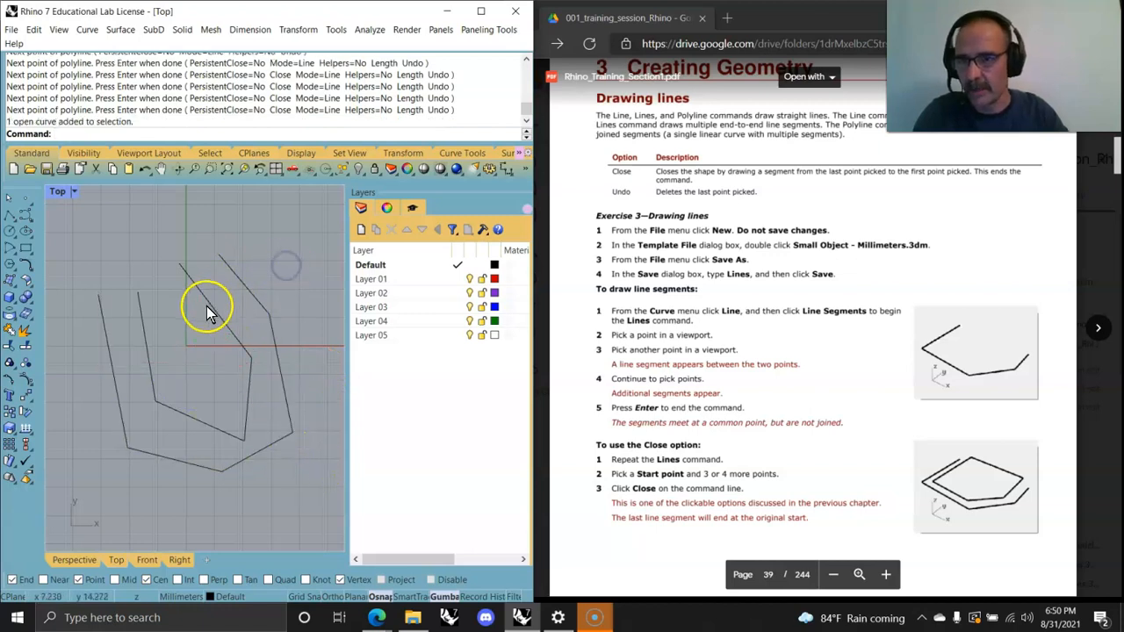
left_click(207, 306)
left_click(245, 410)
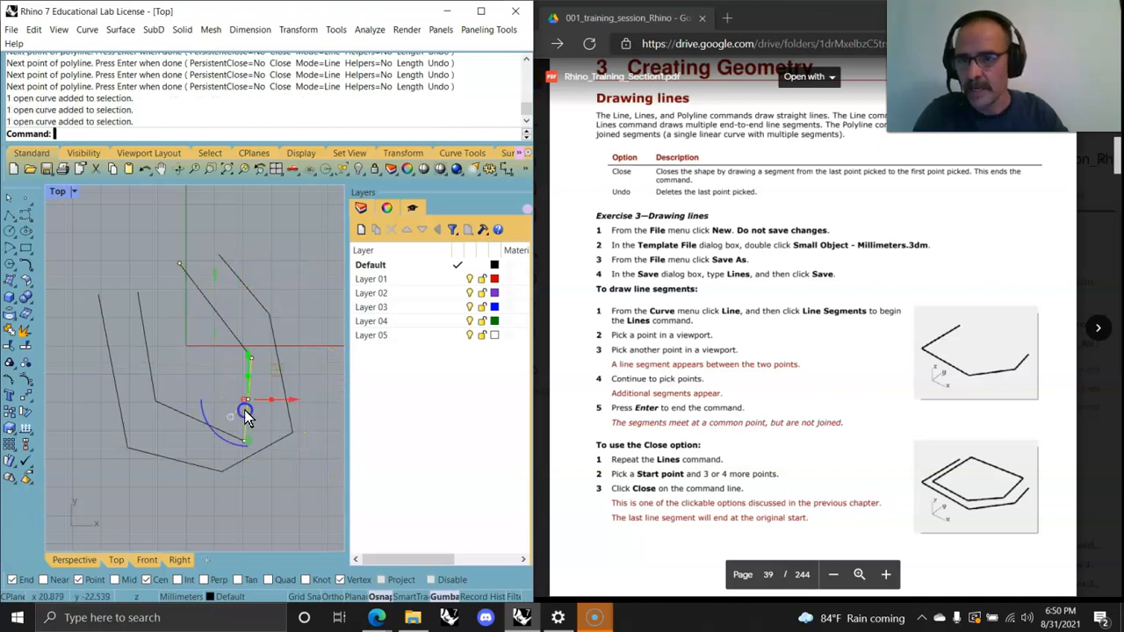
left_click(191, 419)
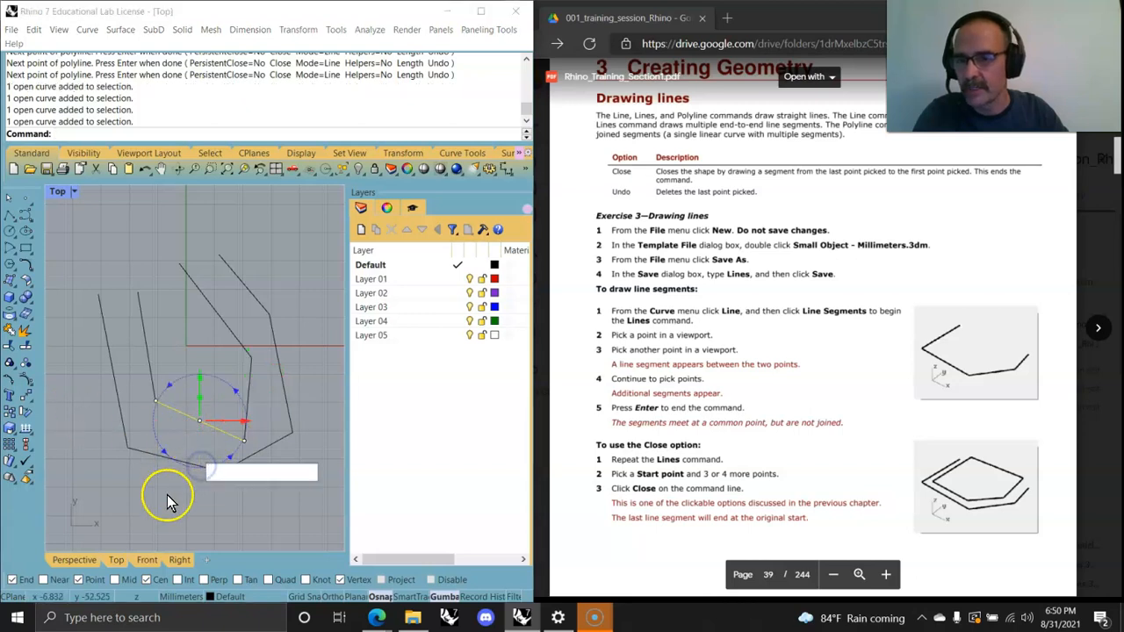
left_click(169, 459)
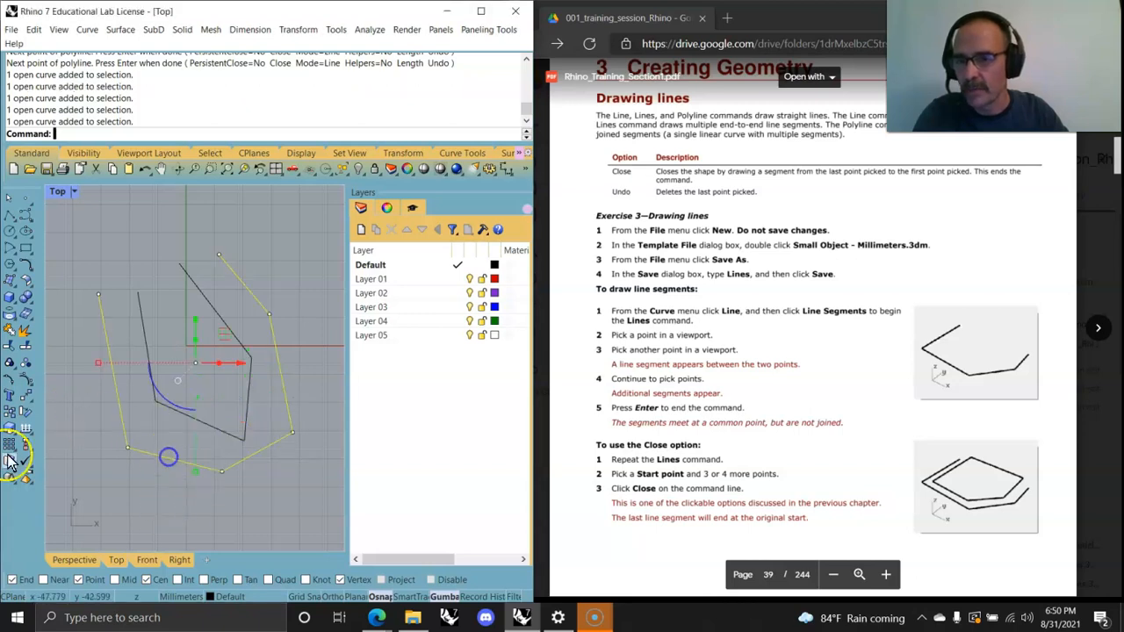
left_click(11, 336)
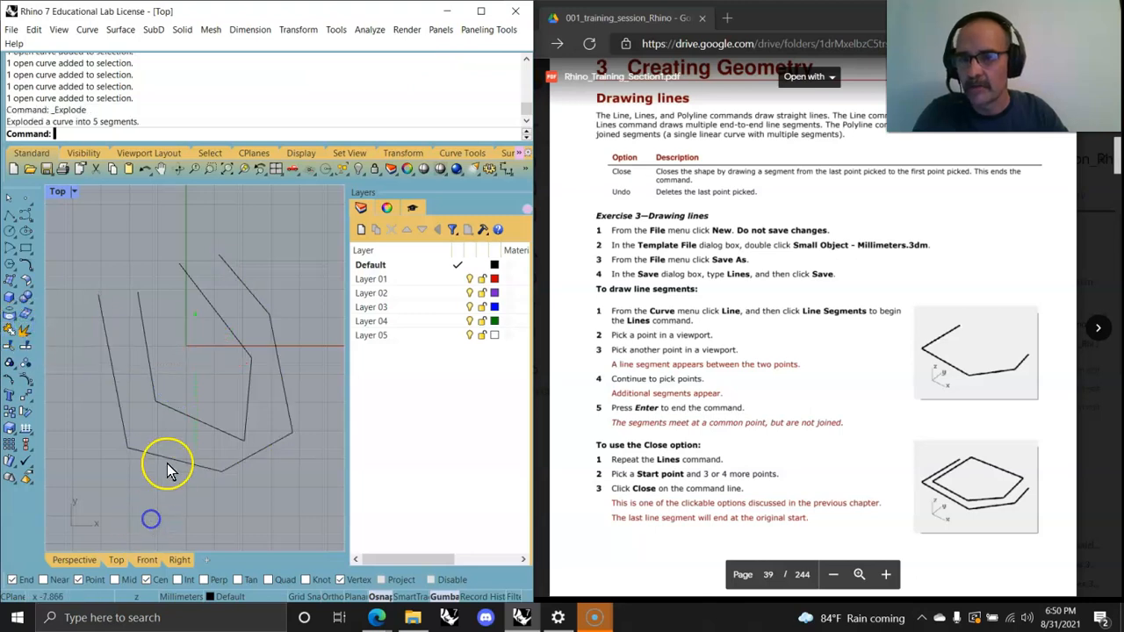
Step: Select individual segments of the exploded polyline to check that they are separate
left_click(171, 460)
left_click(279, 441)
left_click(288, 409)
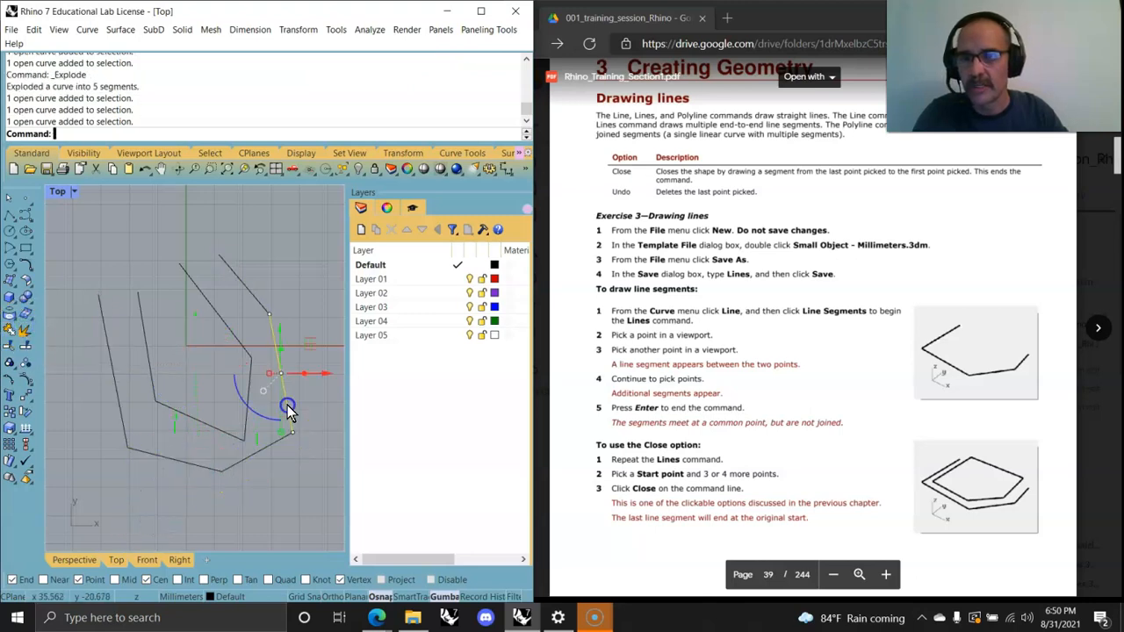
left_click(248, 419)
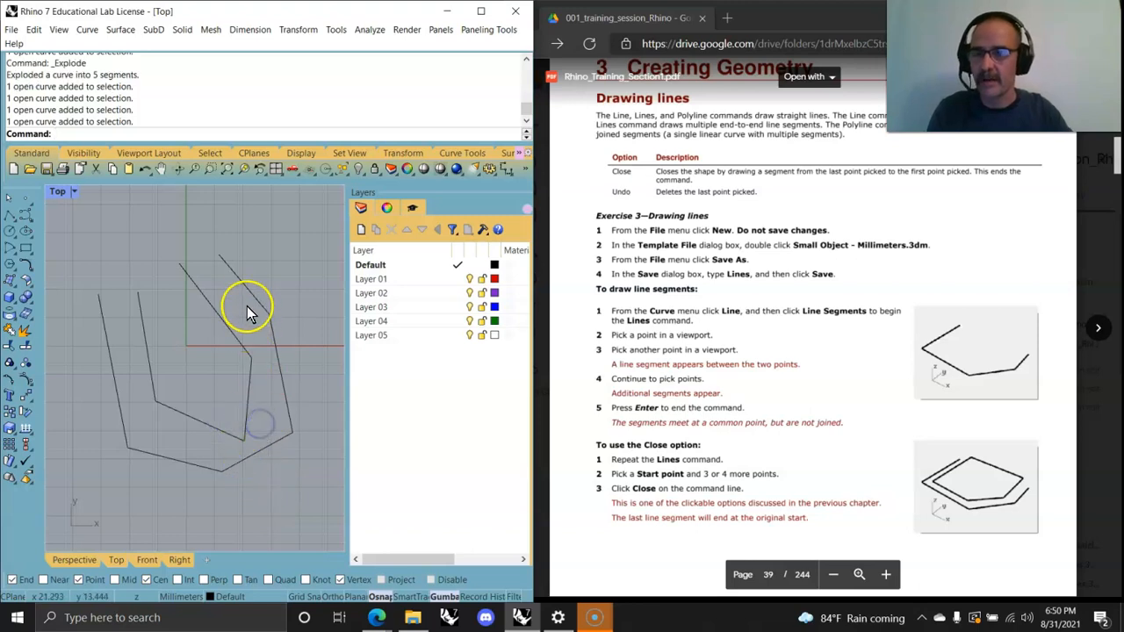
Step: Select the five exploded segments and join them back into one open curve
left_click(247, 294)
left_click(279, 364)
left_click(268, 445)
left_click(156, 449)
left_click(121, 401)
left_click(18, 332)
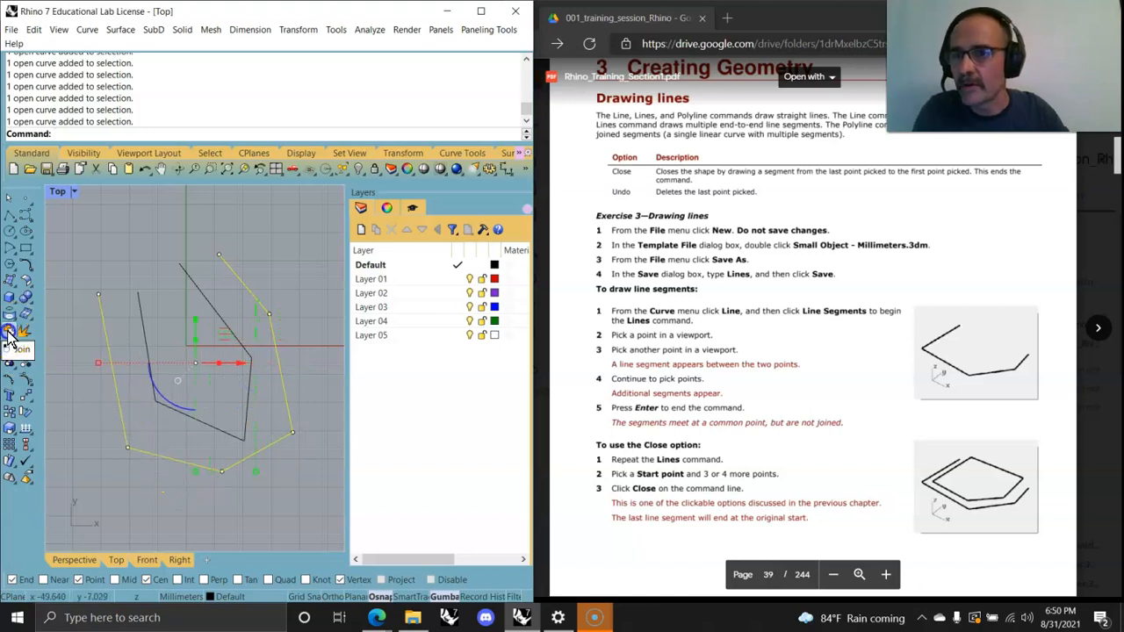
Step: Select the joined curve to verify it, and scroll the training guide to the next drawing exercises
left_click(29, 118)
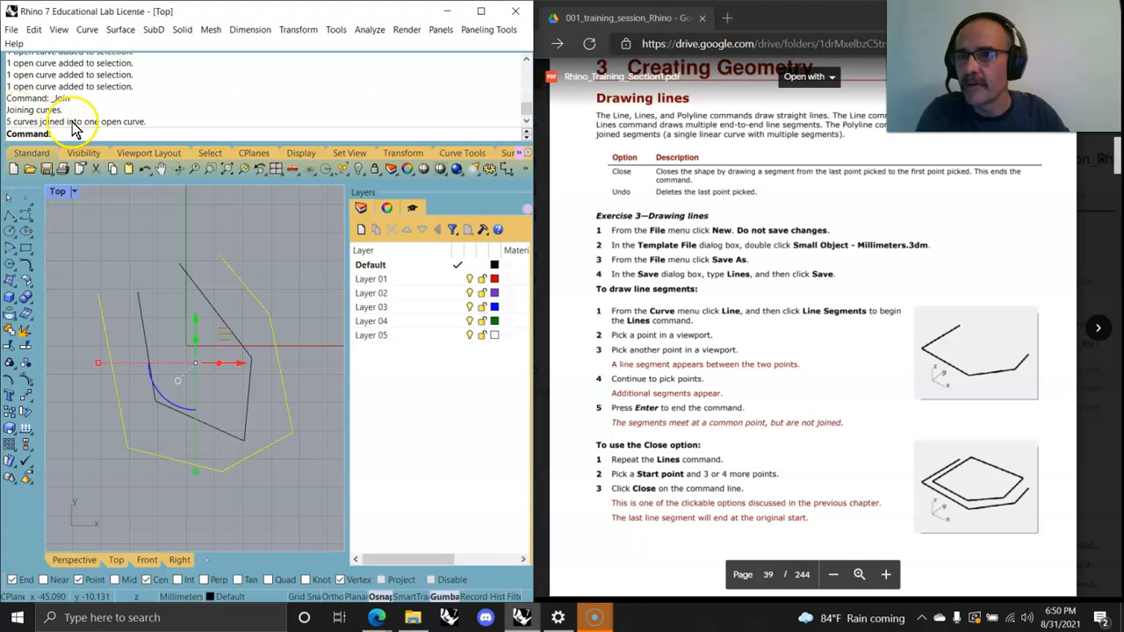
left_click(165, 485)
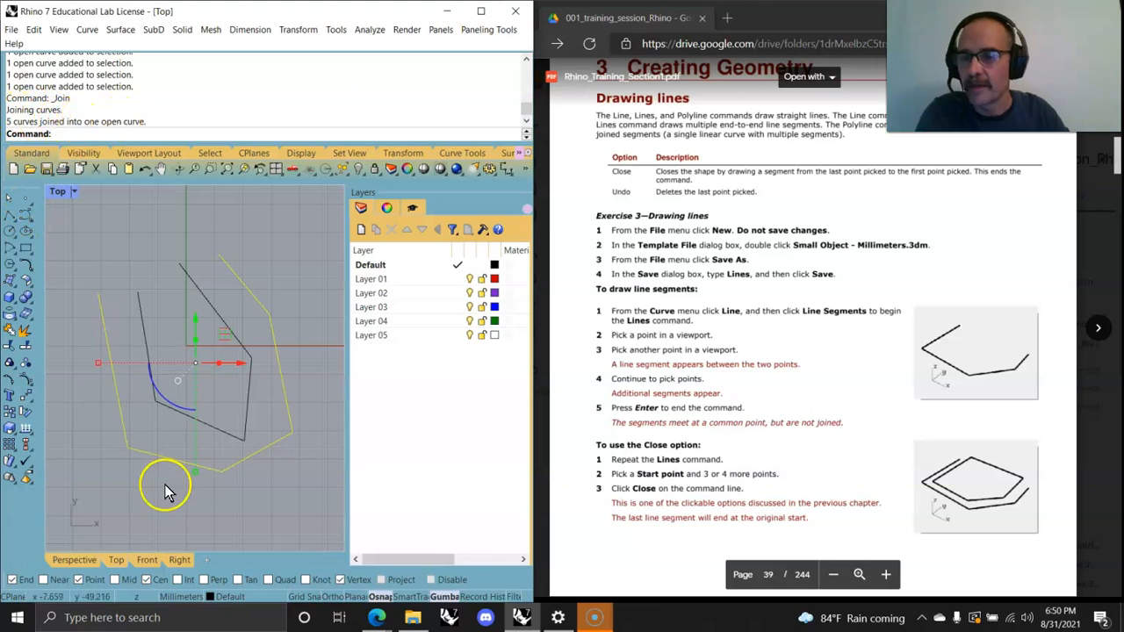
left_click(244, 456)
scroll(751, 448, "down", 5)
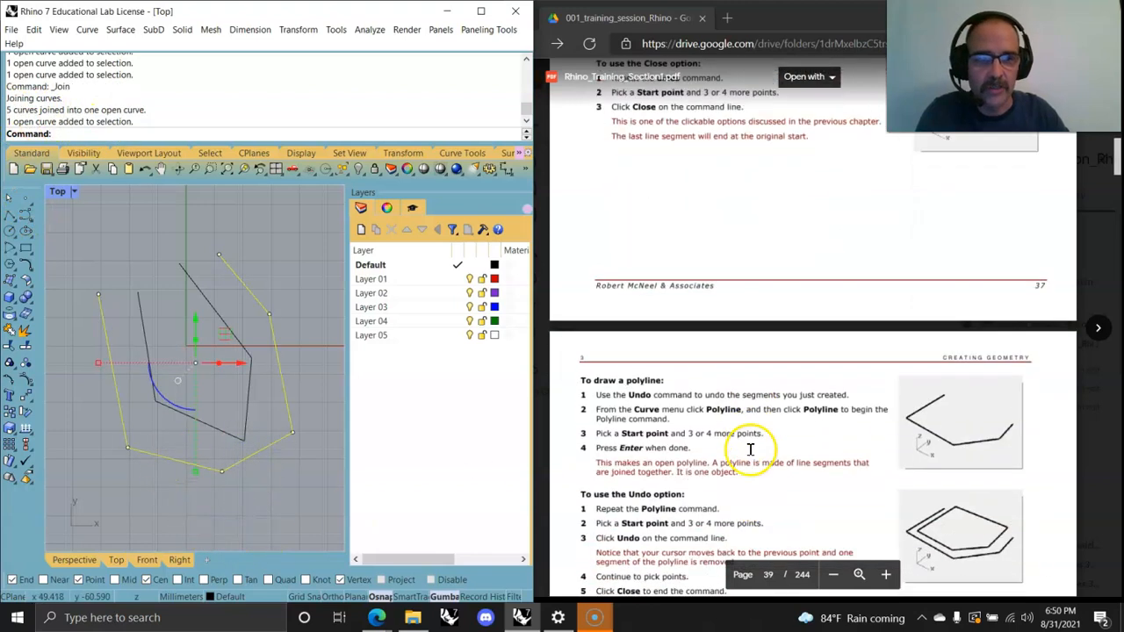
scroll(750, 449, "down", 6)
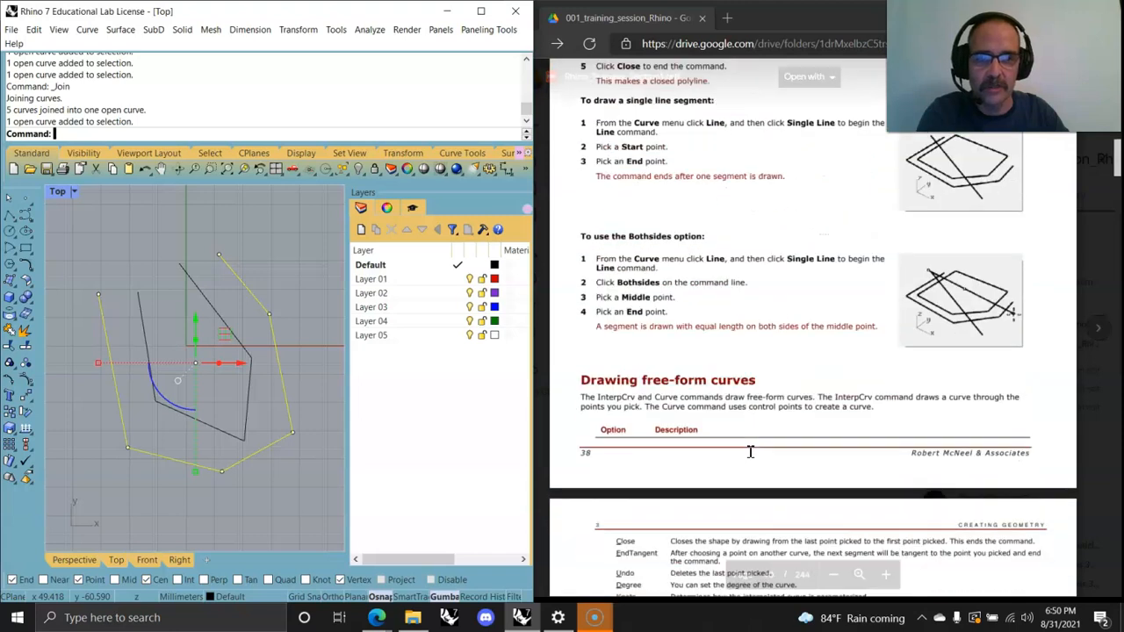
scroll(751, 451, "down", 5)
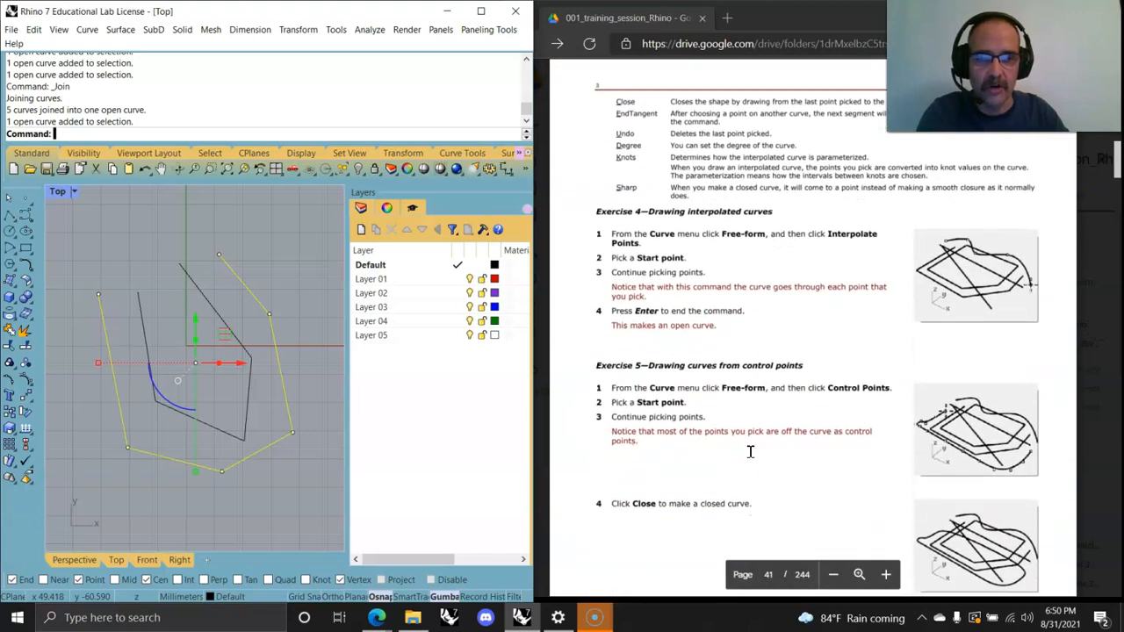
Step: Select the four separate line segments and change them to Layer 01
left_click(384, 537)
left_click_drag(264, 513, 95, 249)
left_click(270, 392)
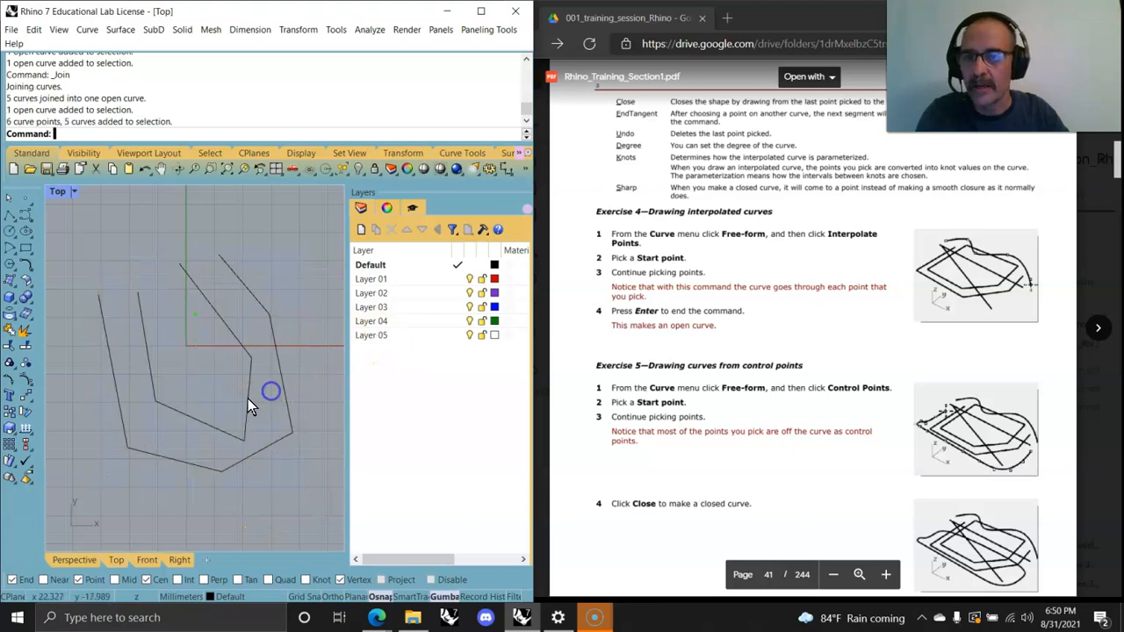
left_click_drag(139, 313, 145, 320)
right_click(378, 281)
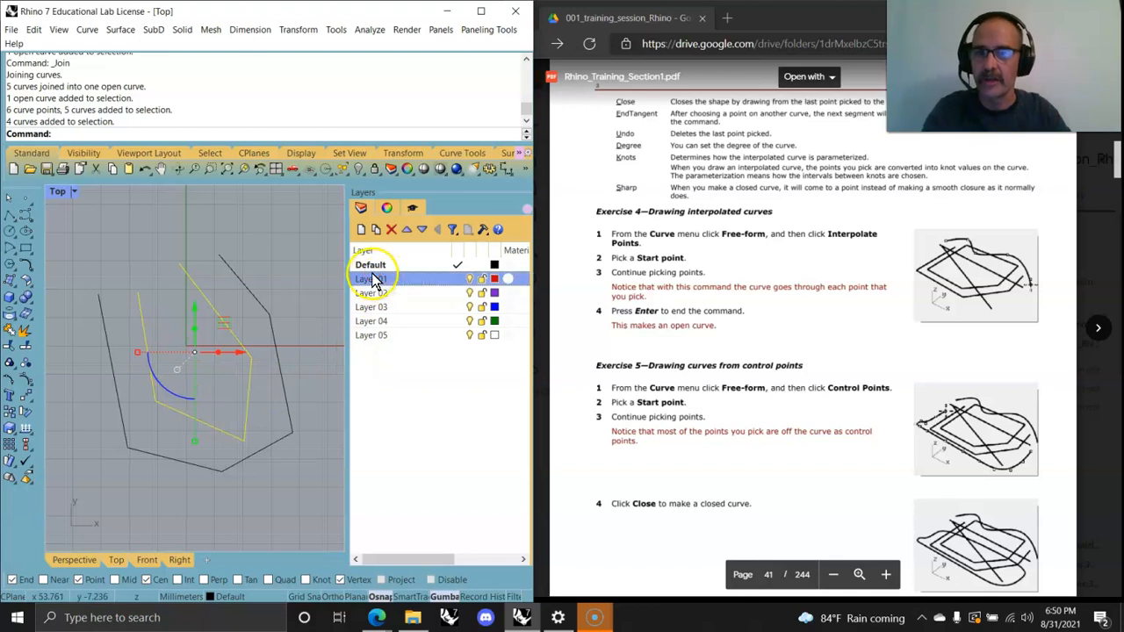
left_click(413, 495)
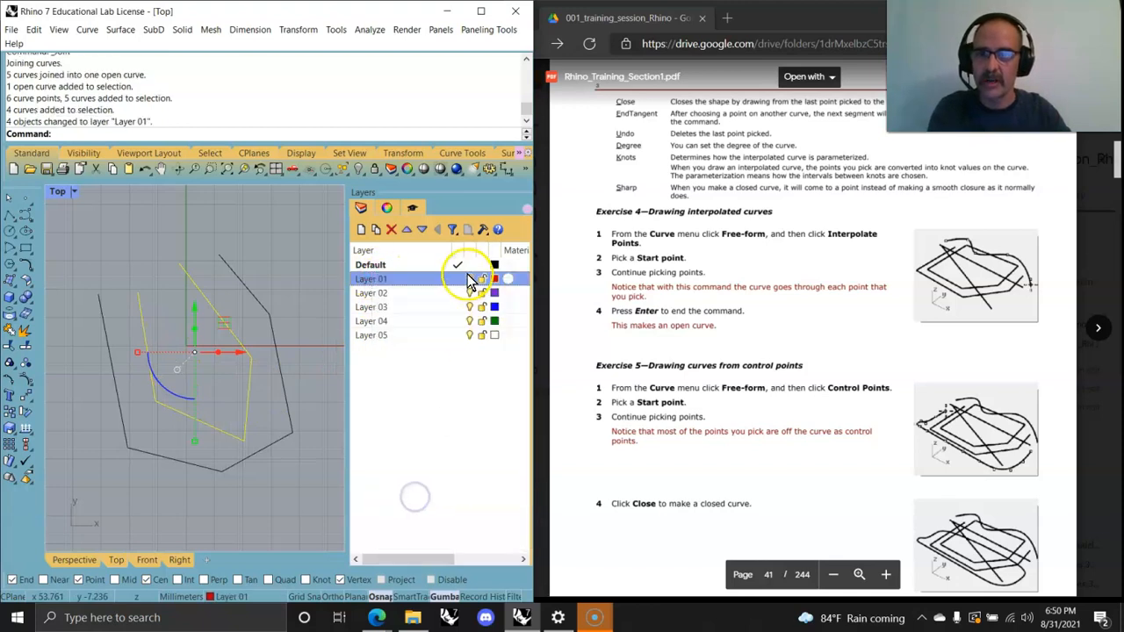
key("Escape")
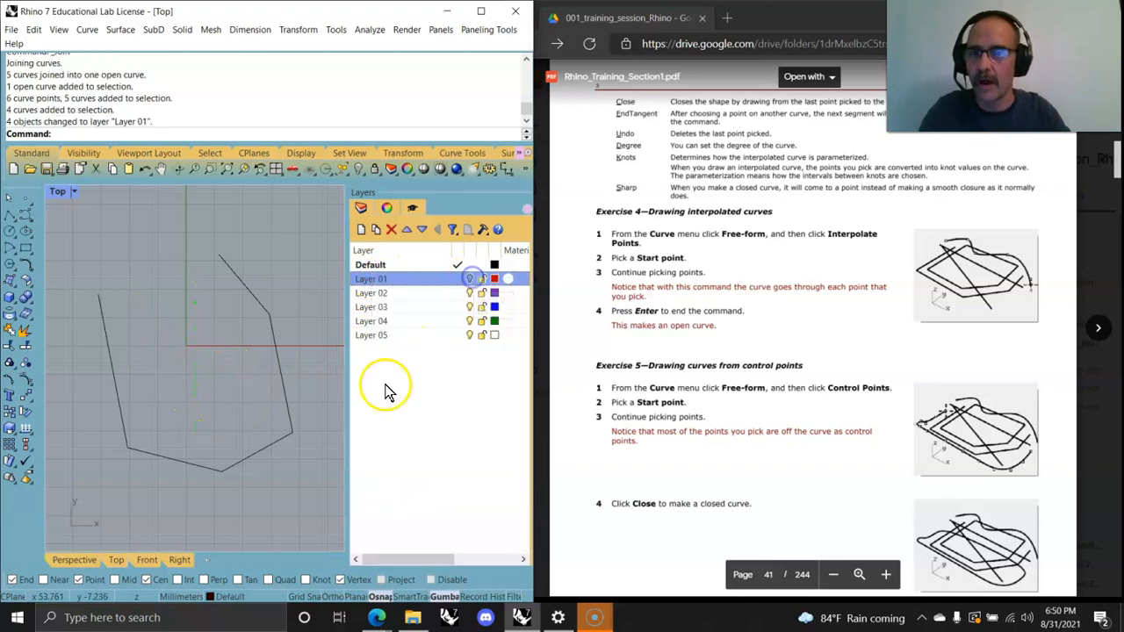
Step: Move the joined polyline curve to Layer 02 and hide that layer
left_click(263, 449)
left_click(370, 293)
right_click(371, 297)
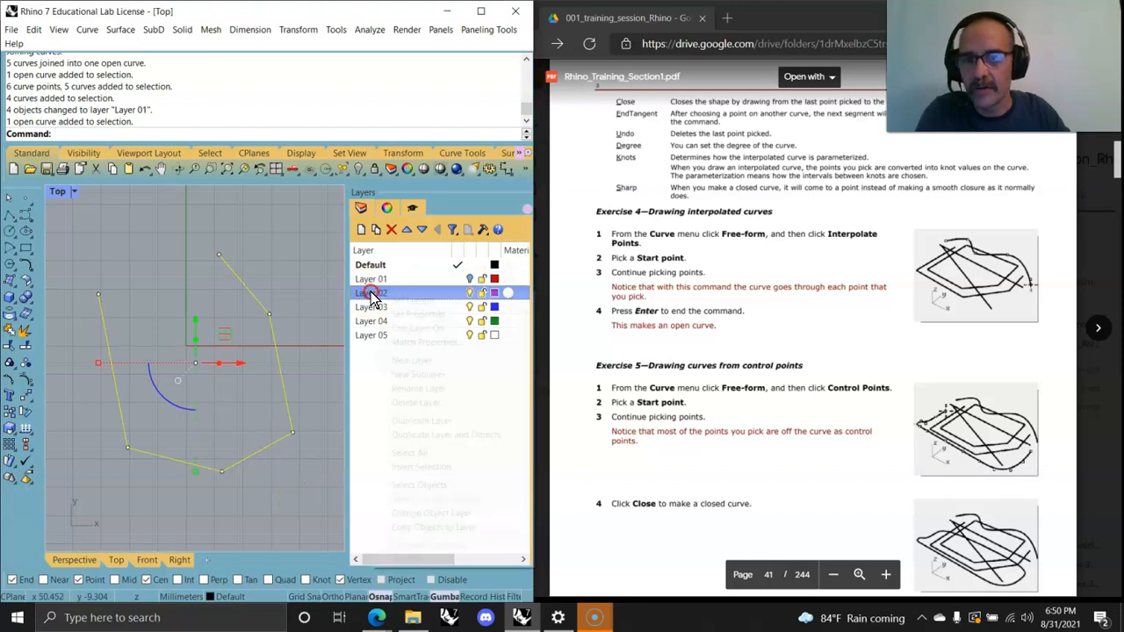
left_click(386, 511)
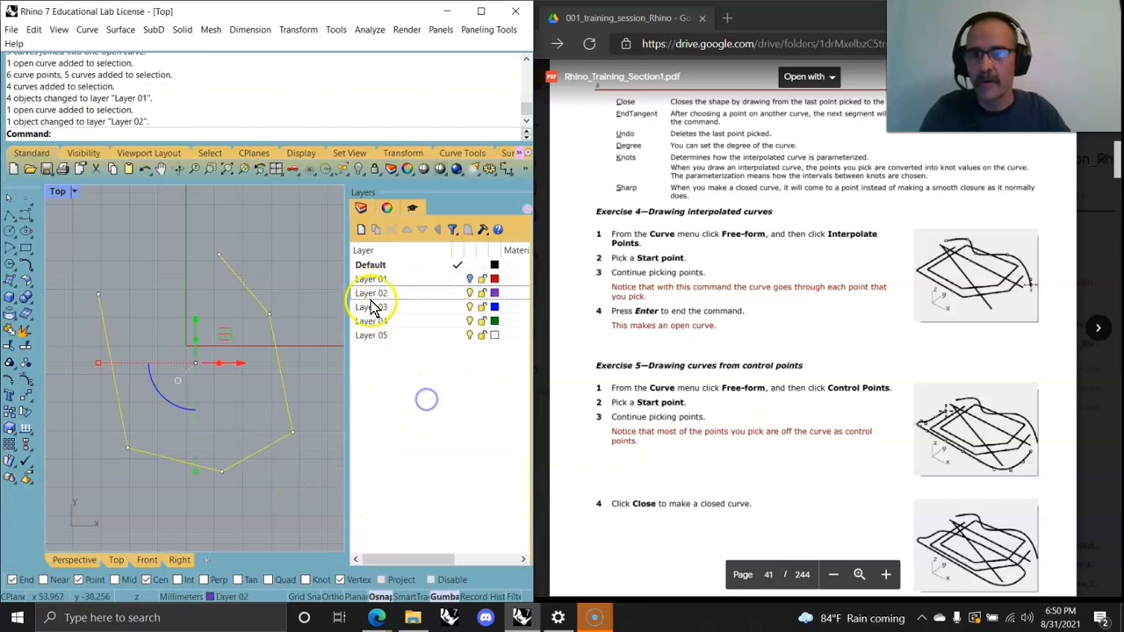
left_click(469, 293)
Step: Rename Layer 01 to lines and Layer 02 to polylines
left_click(371, 279)
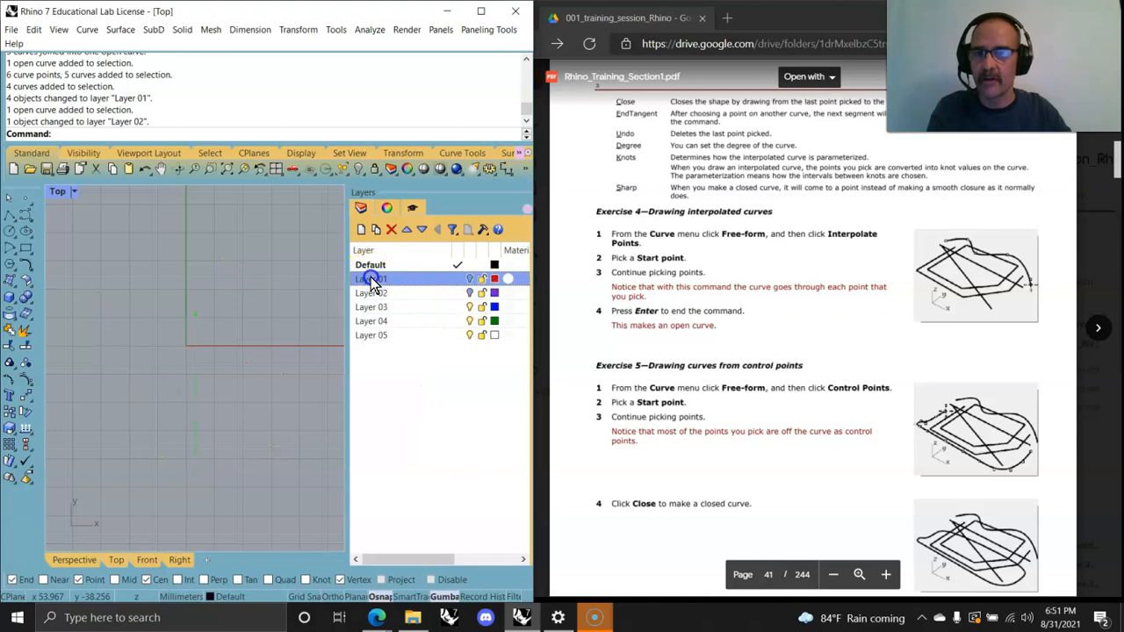
right_click(372, 283)
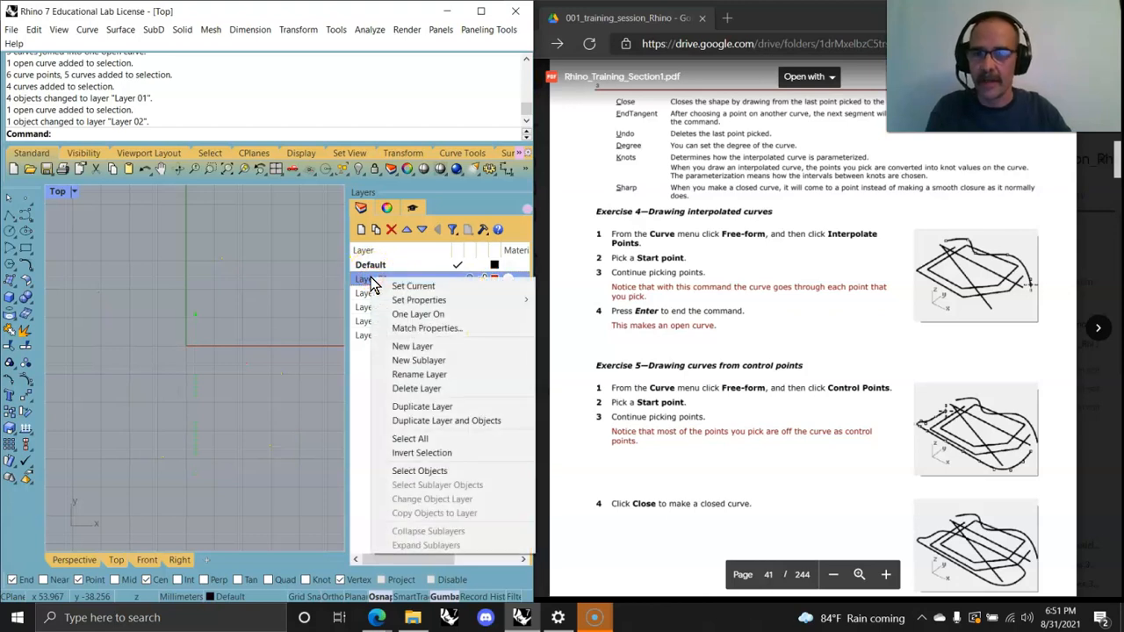
left_click(363, 283)
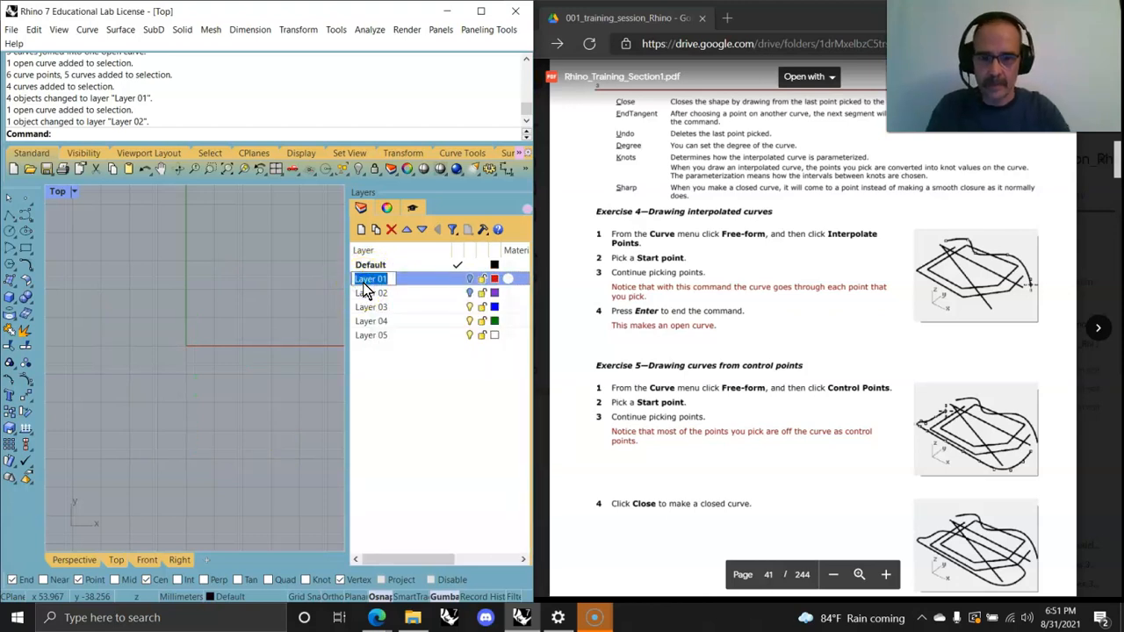
left_click(392, 409)
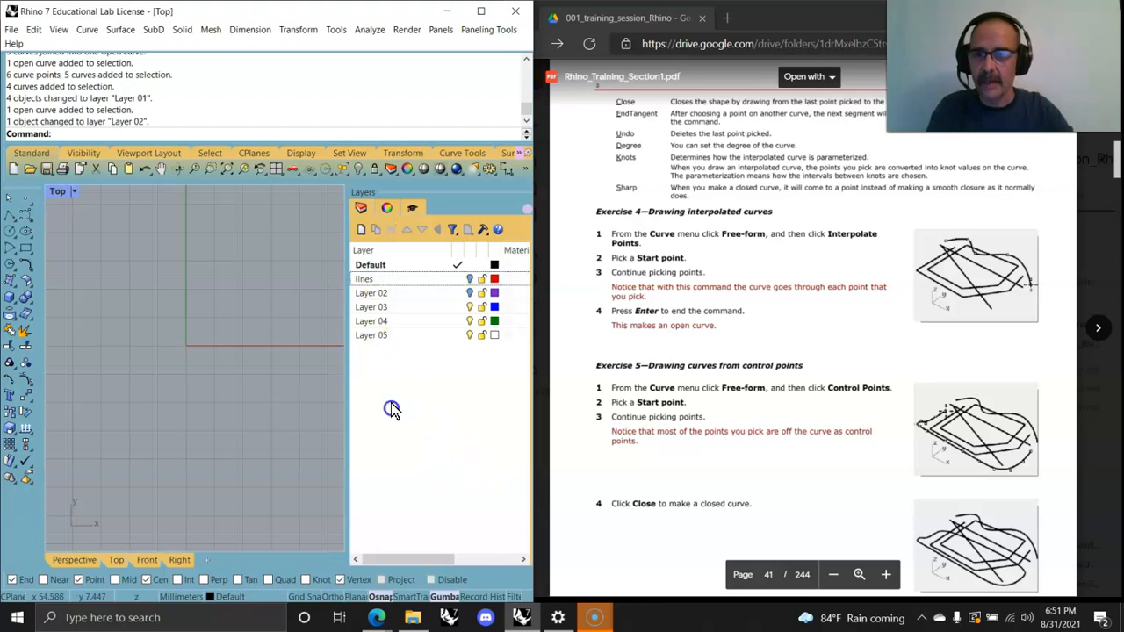
right_click(371, 295)
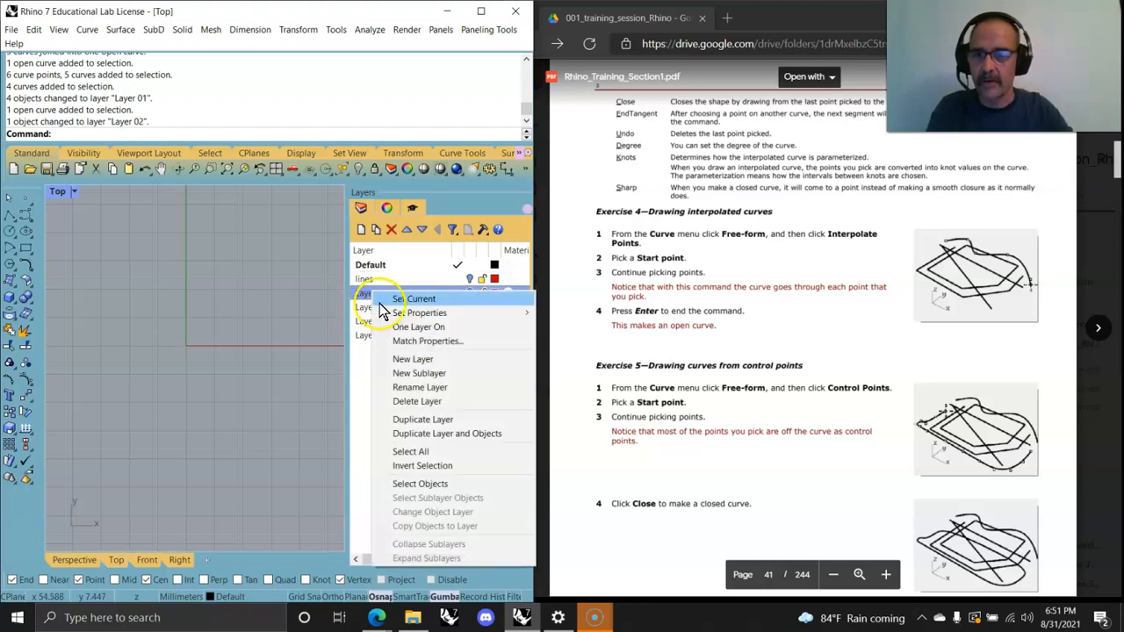
left_click(369, 299)
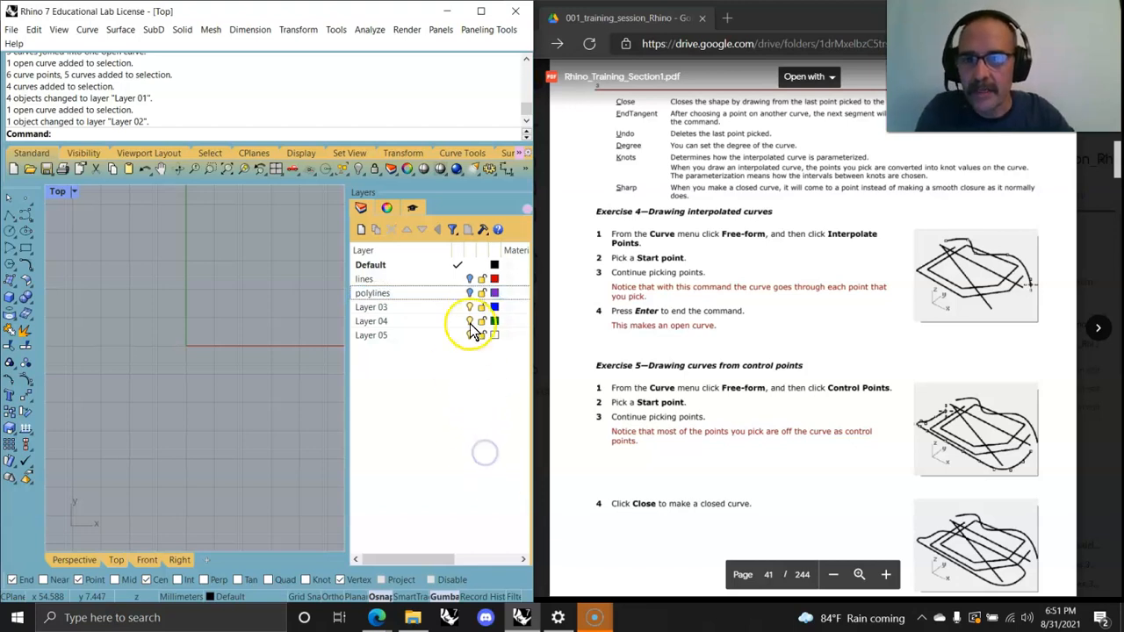
Step: Hide the polylines layer after toggling its visibility and lock a few times
left_click(469, 294)
left_click(470, 294)
left_click(470, 295)
left_click(290, 408)
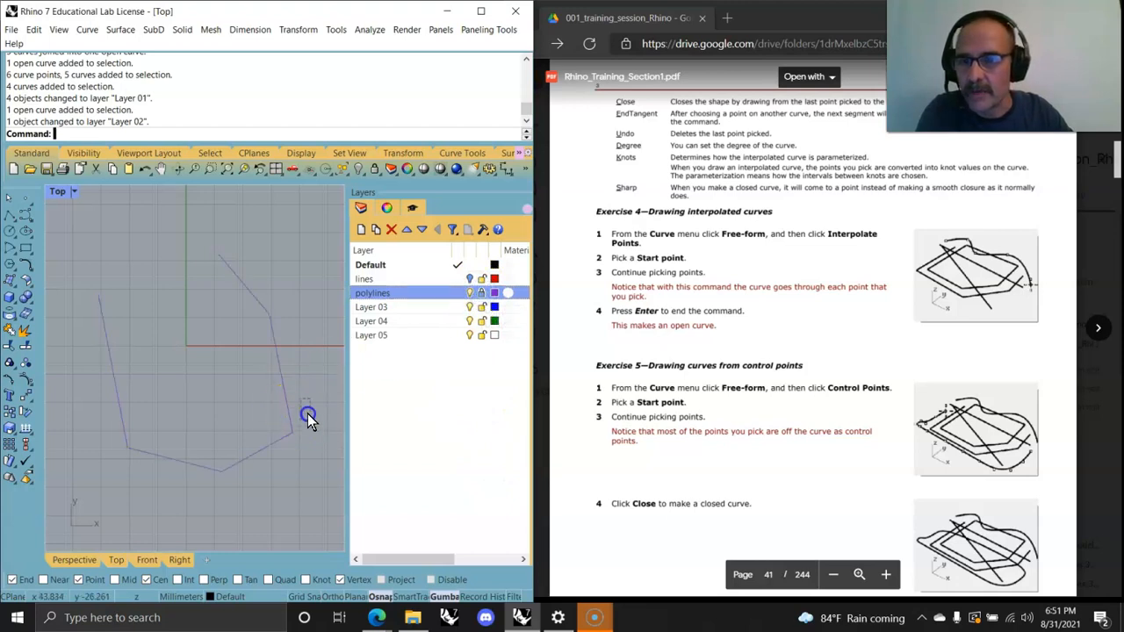
left_click(471, 293)
left_click(471, 293)
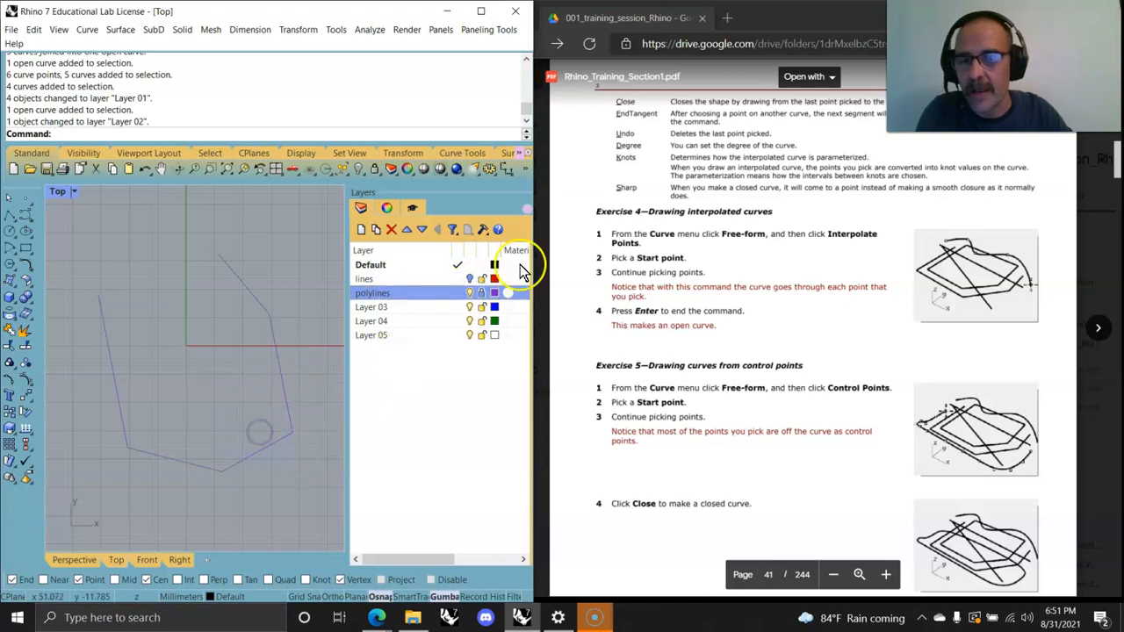
left_click(481, 293)
left_click(469, 293)
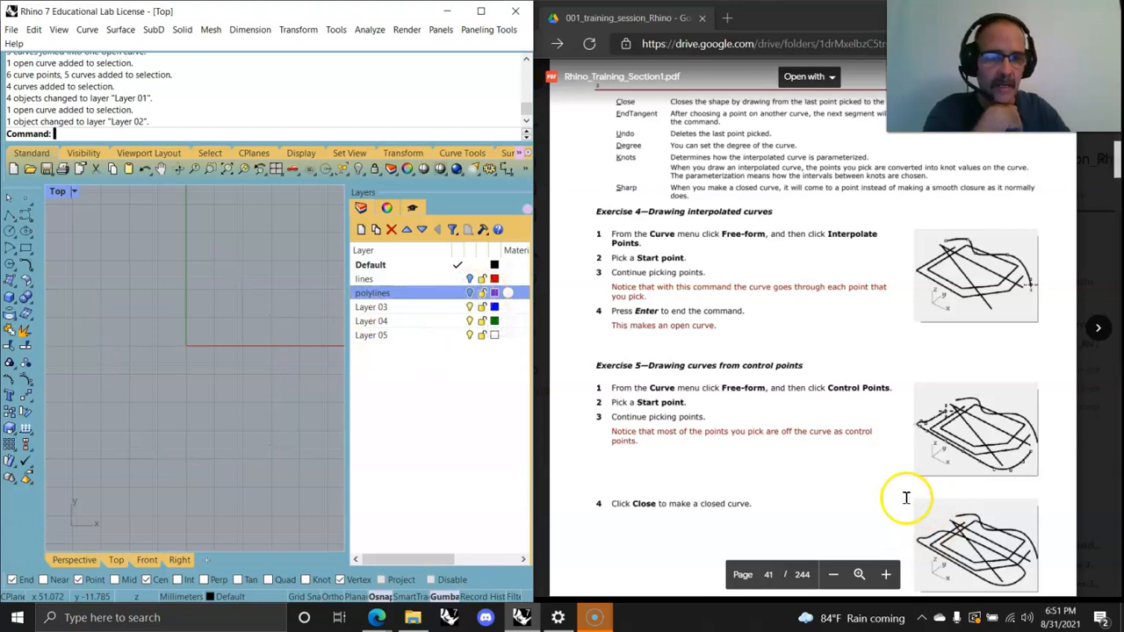
Step: Draw an open interpolated curve through eight points in the Top view
scroll(906, 497, "down", 3)
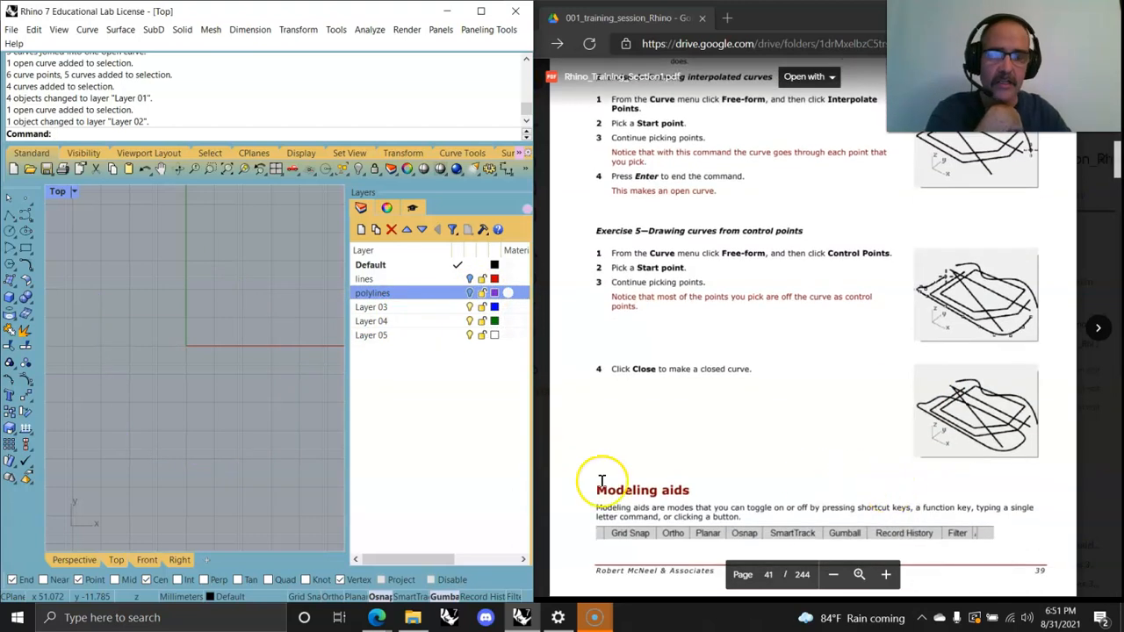
left_click(88, 30)
mouse_move(131, 133)
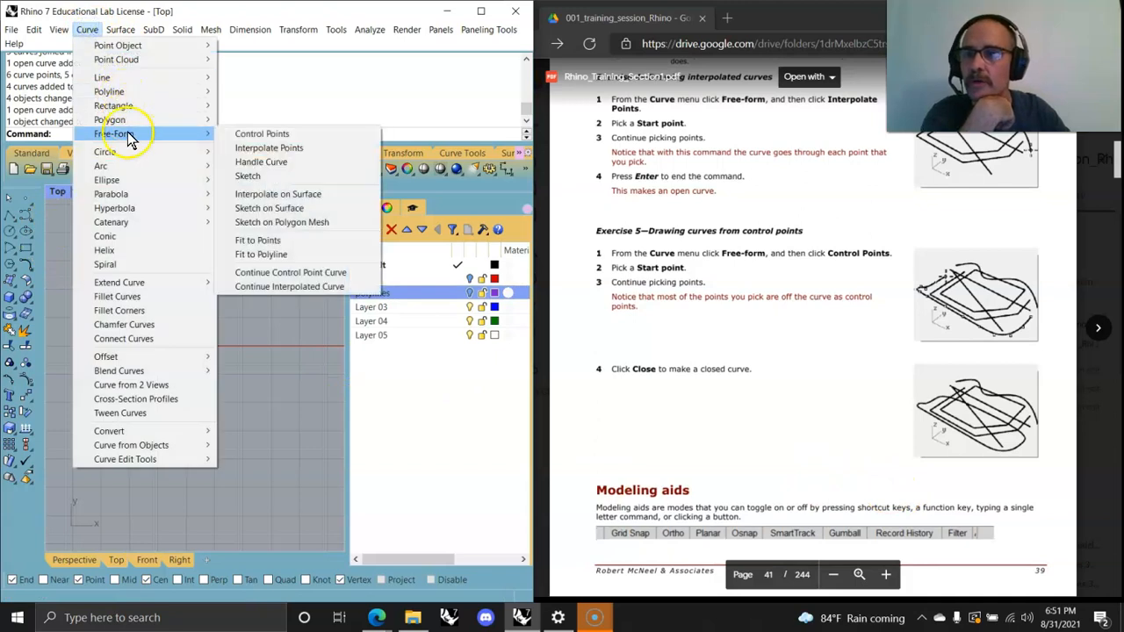
left_click(259, 151)
left_click(112, 406)
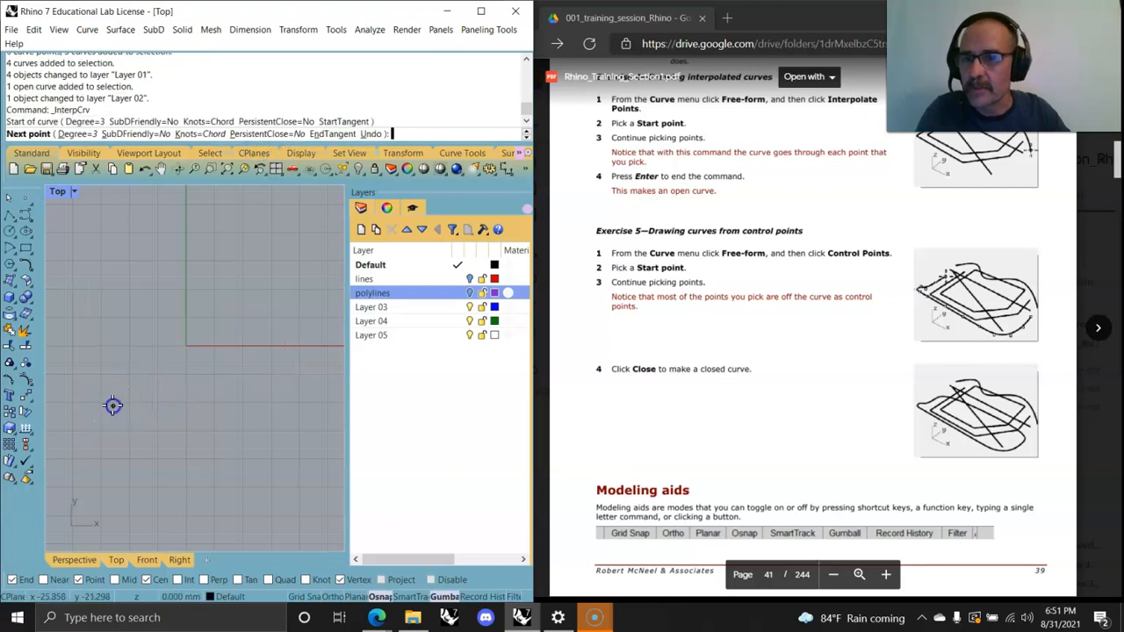
left_click(109, 329)
left_click(174, 394)
left_click(245, 360)
left_click(134, 307)
left_click(172, 238)
left_click(257, 268)
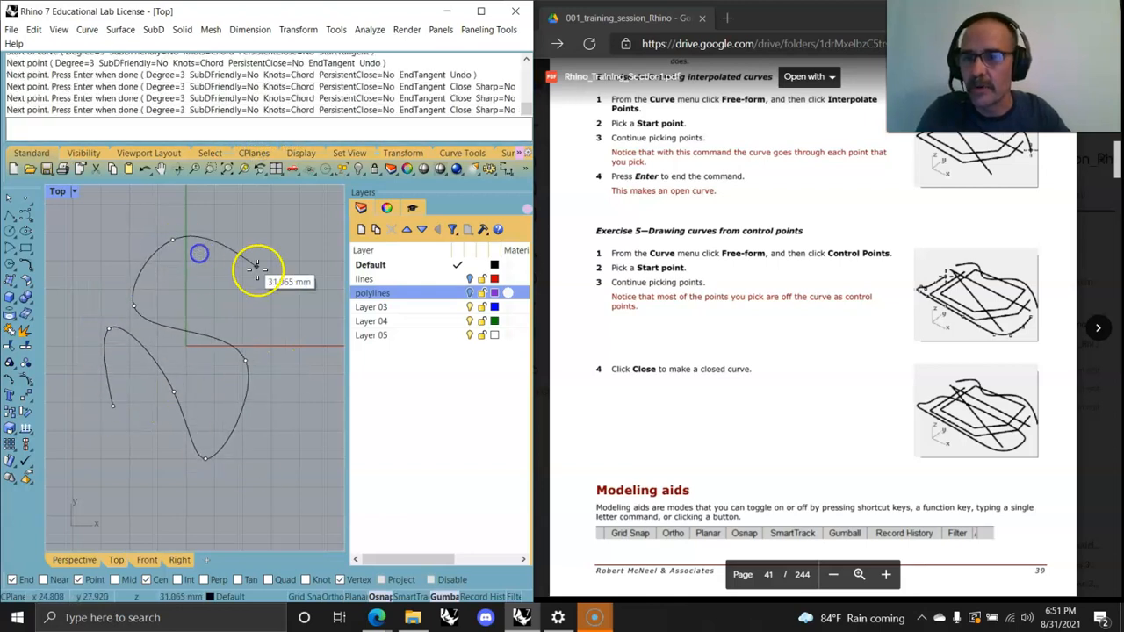
left_click(283, 326)
key("Return")
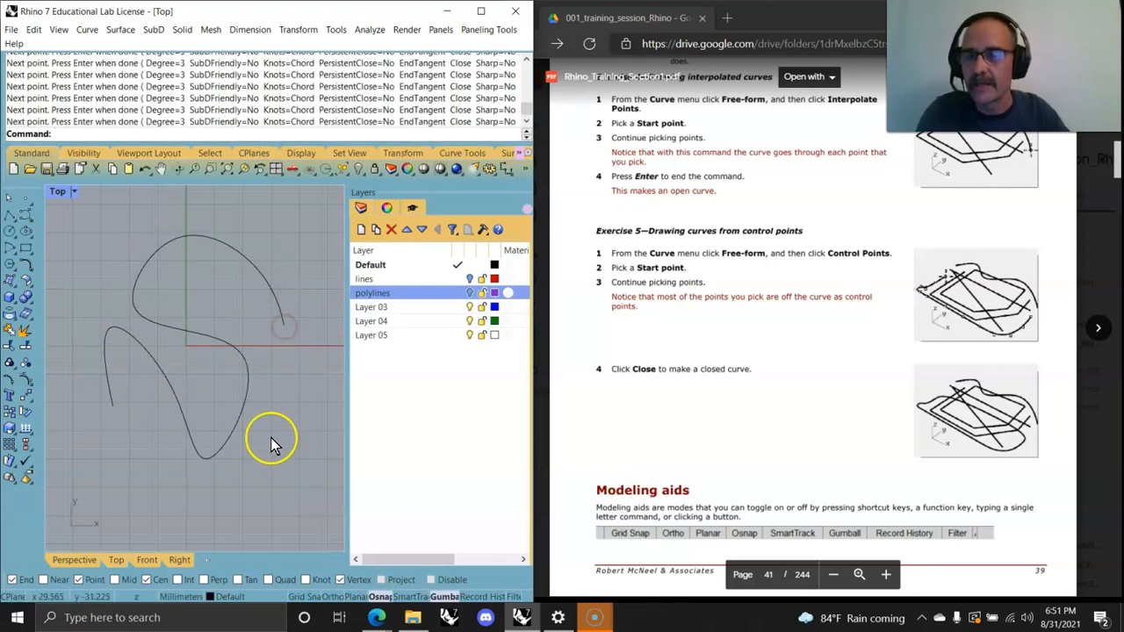
Step: Reshape the interpolated curve by dragging three of its control points upward in the Perspective view
left_click(246, 415)
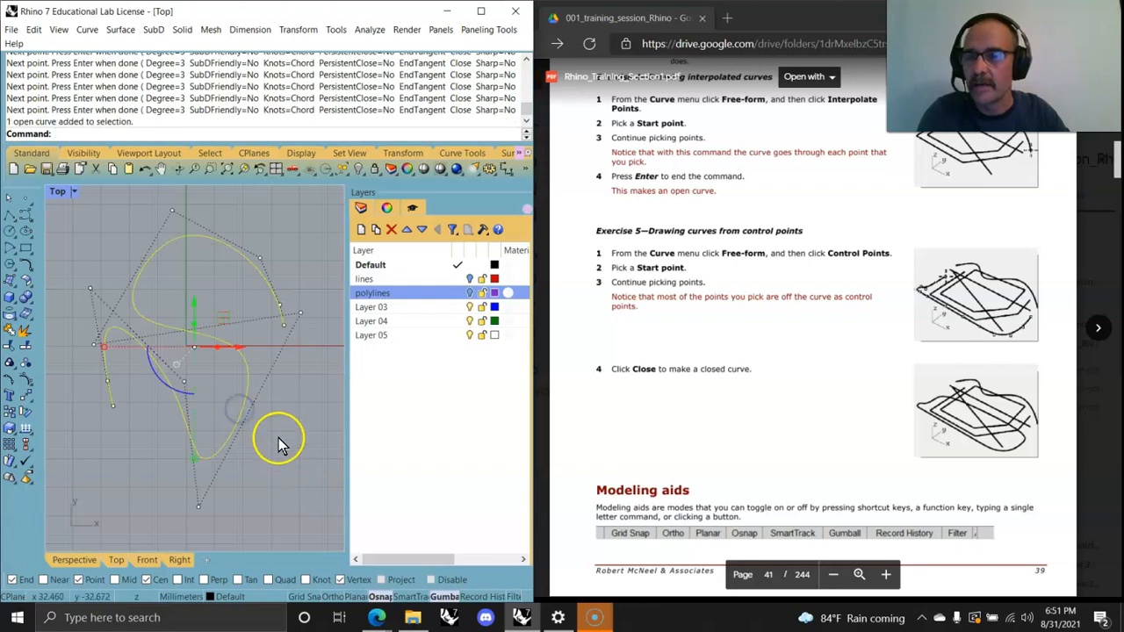
double_click(60, 192)
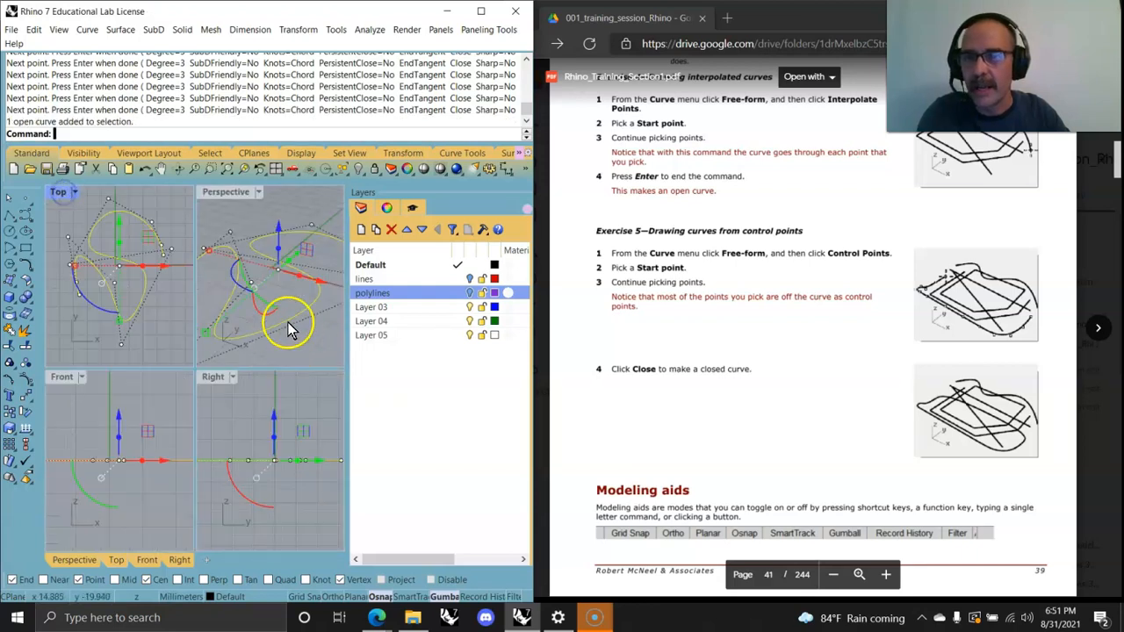
double_click(226, 193)
left_click_drag(316, 396, 307, 259)
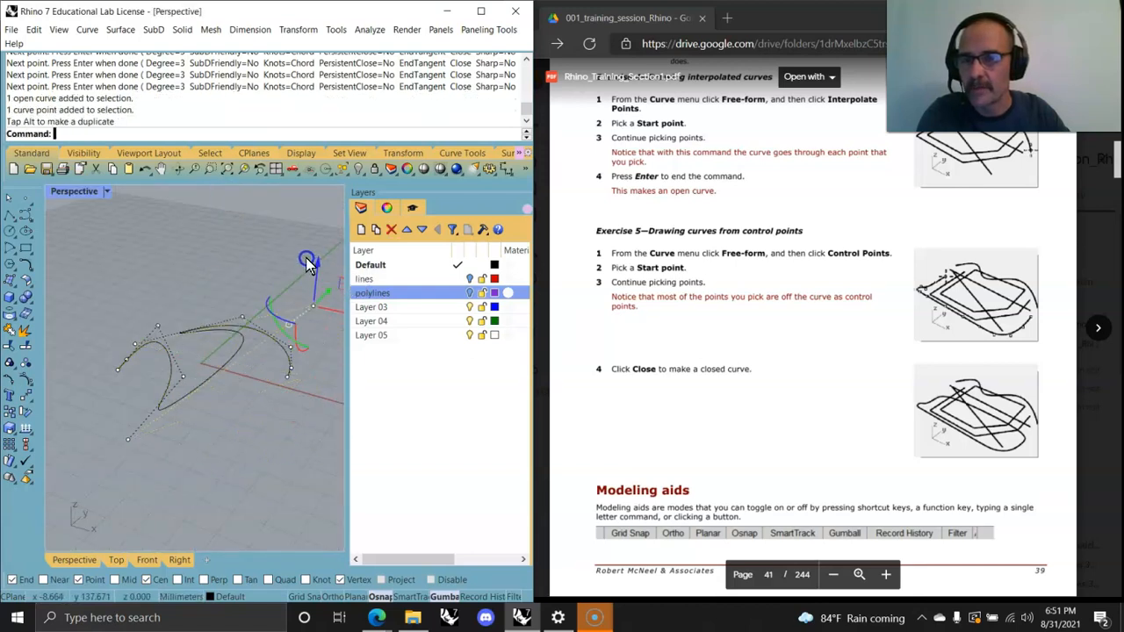
left_click(182, 377)
left_click_drag(185, 326, 189, 263)
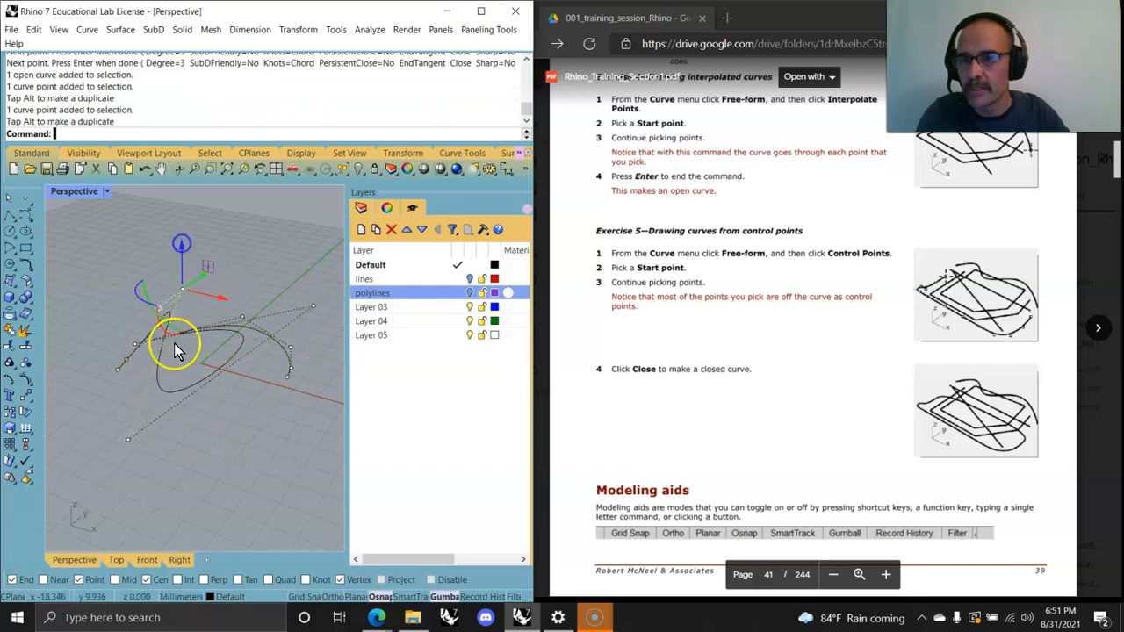
left_click(119, 368)
left_click_drag(112, 343, 148, 350)
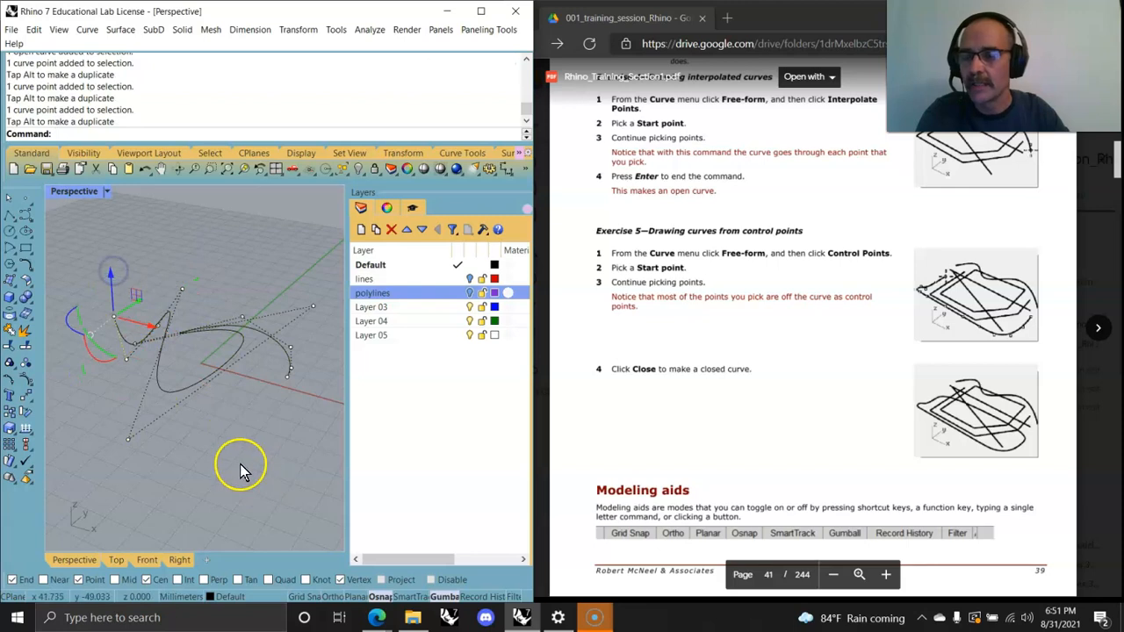
right_click_drag(286, 437, 161, 441)
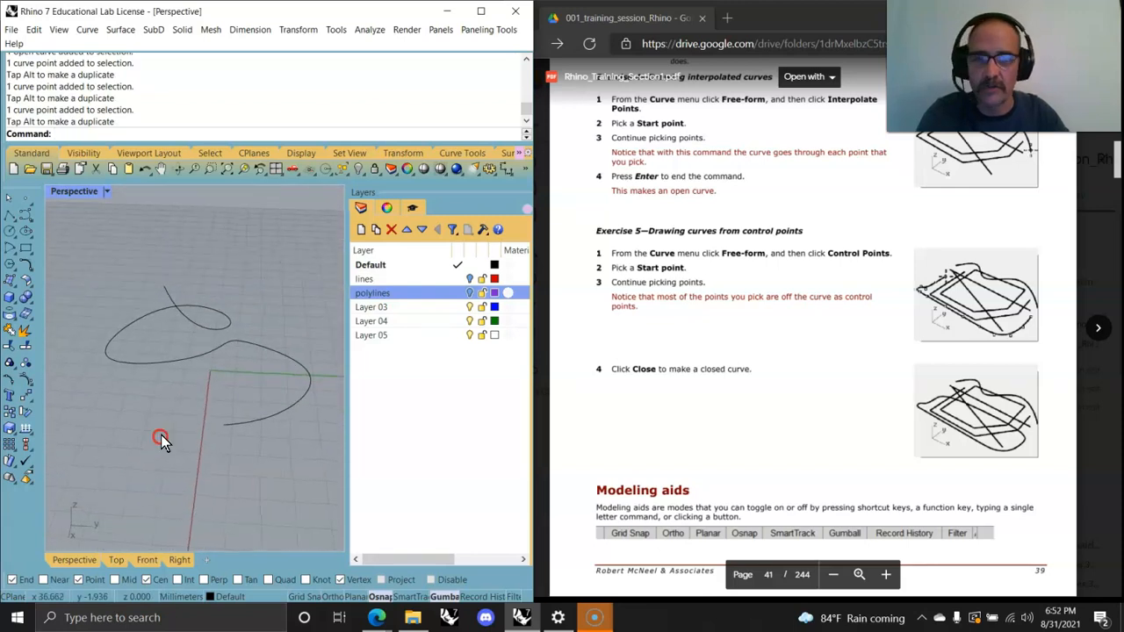
Step: Move the interpolated curve to Layer 03
left_click(367, 307)
right_click(370, 309)
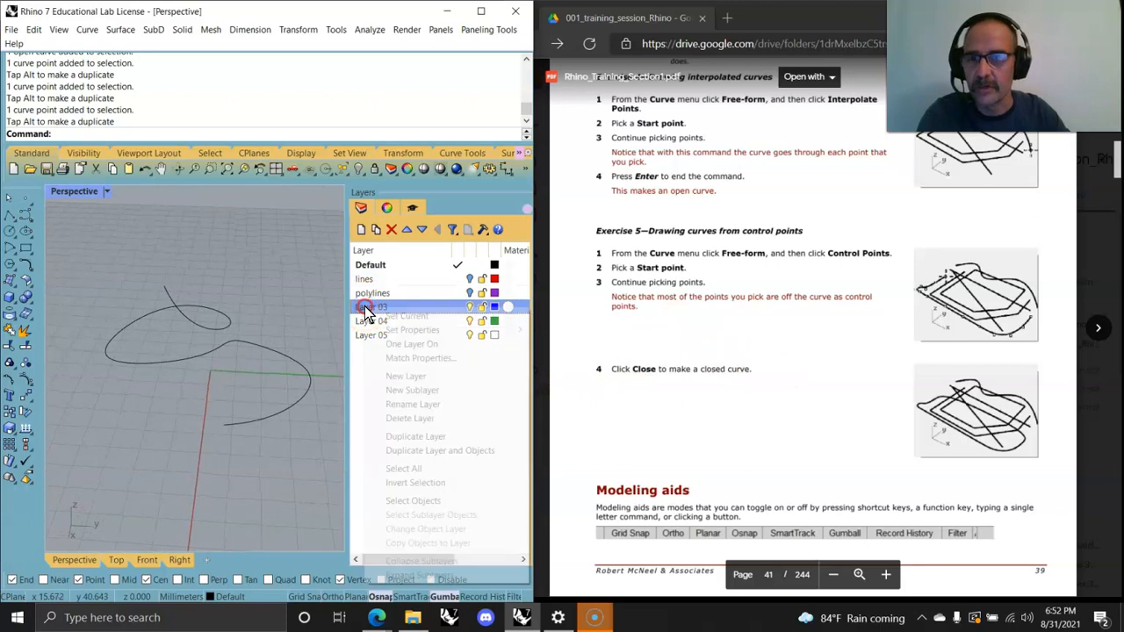
mouse_move(406, 329)
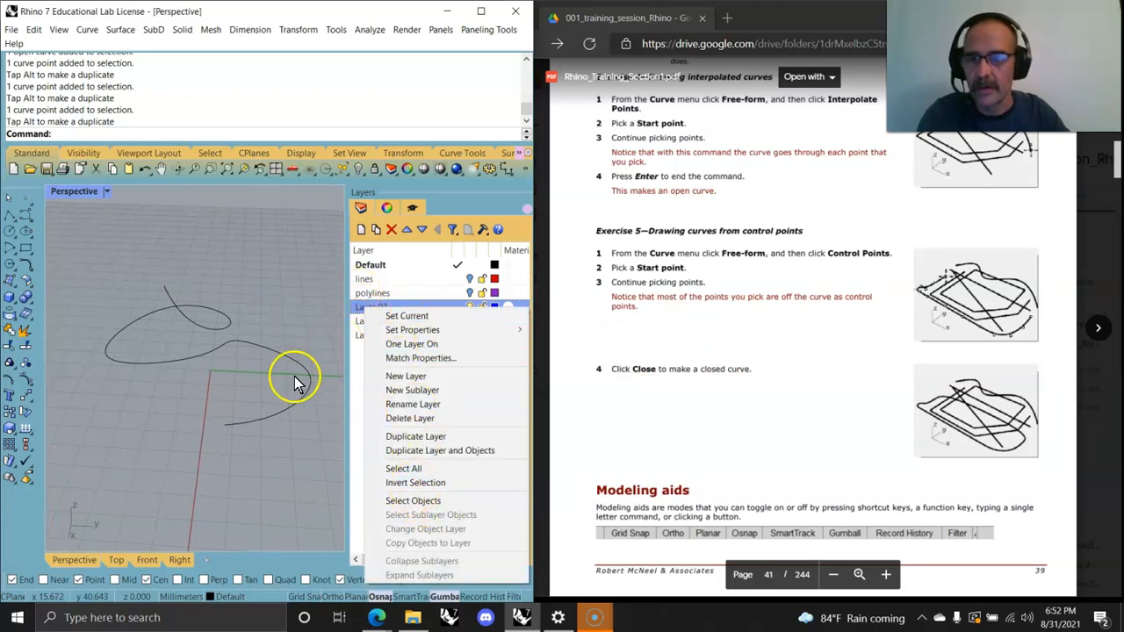
left_click(294, 381)
right_click(379, 308)
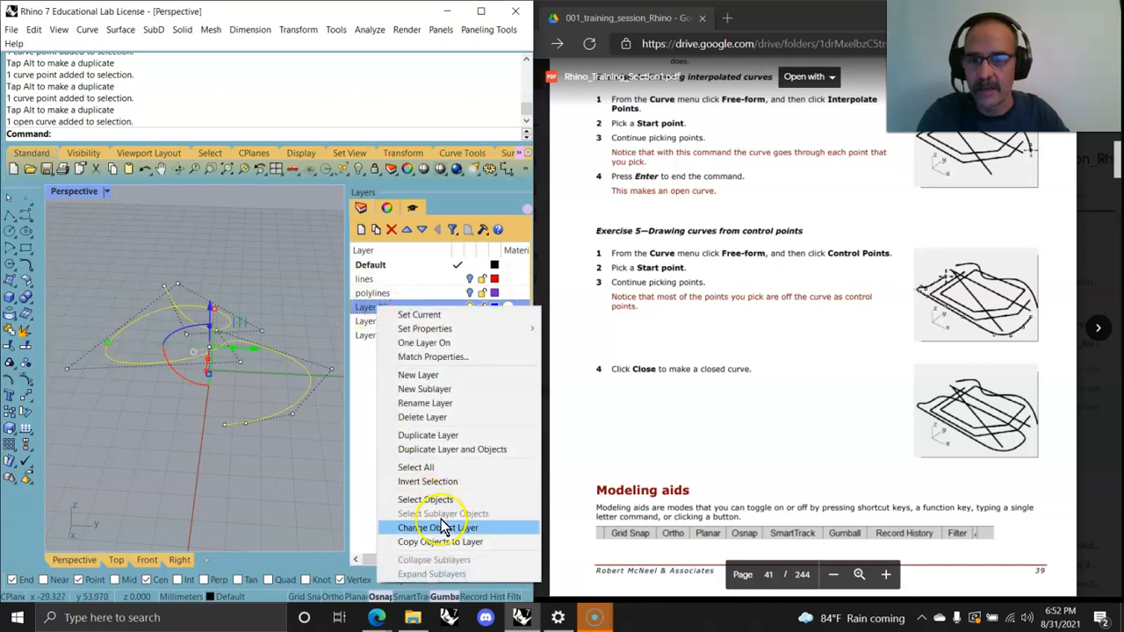
left_click(445, 528)
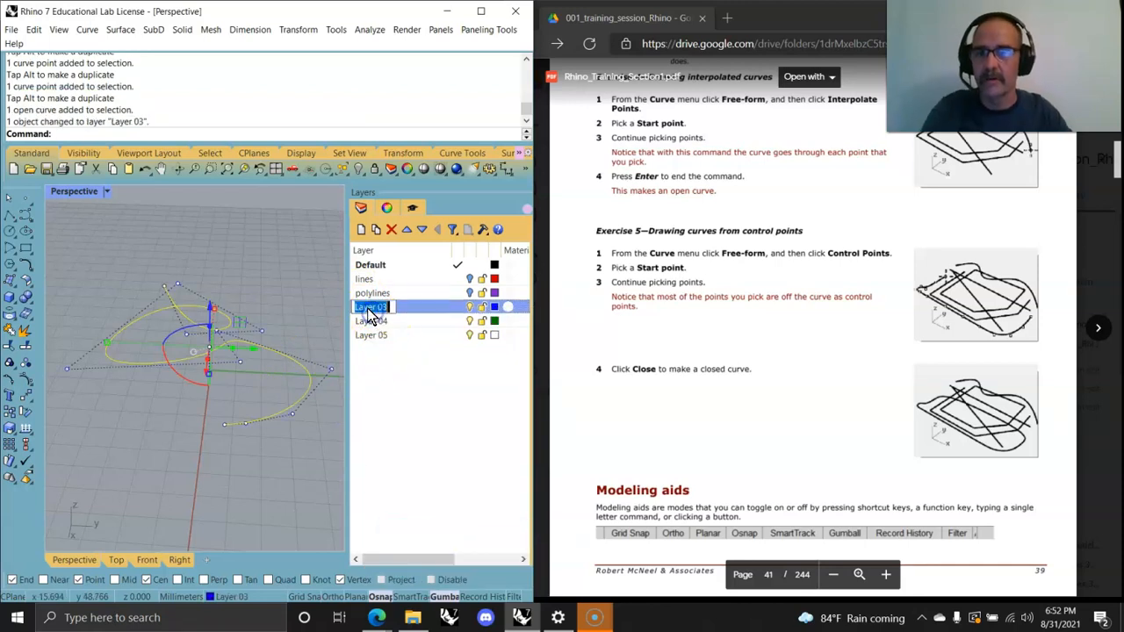
Step: Rename Layer 03 to interpolatedCrv and hide the layer
left_click(372, 306)
type("interpolated")
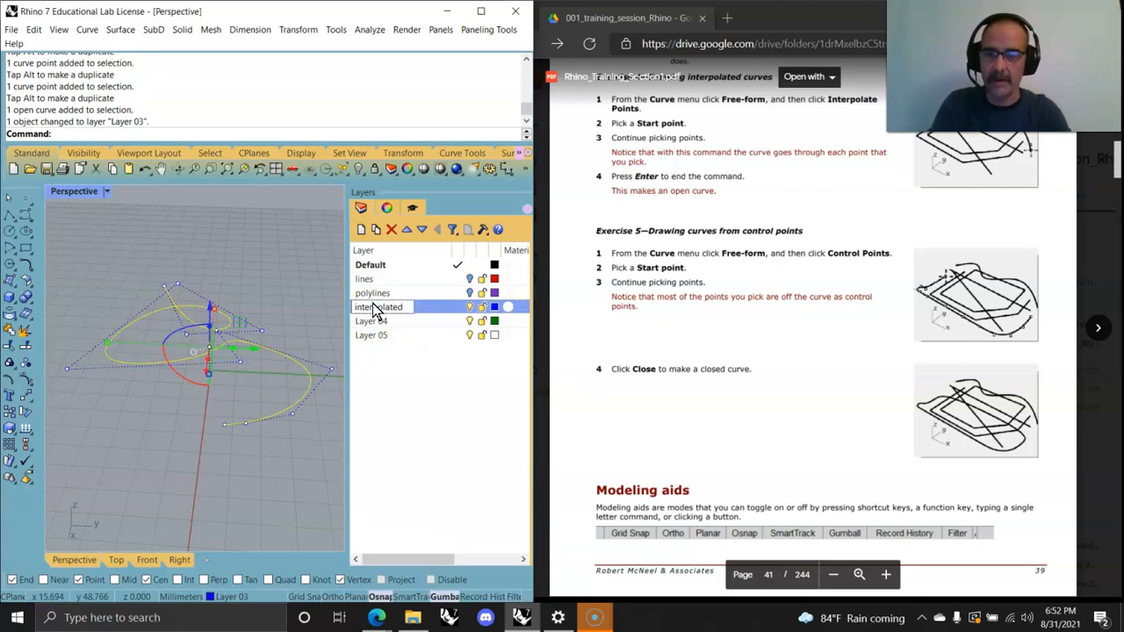
type("Crv")
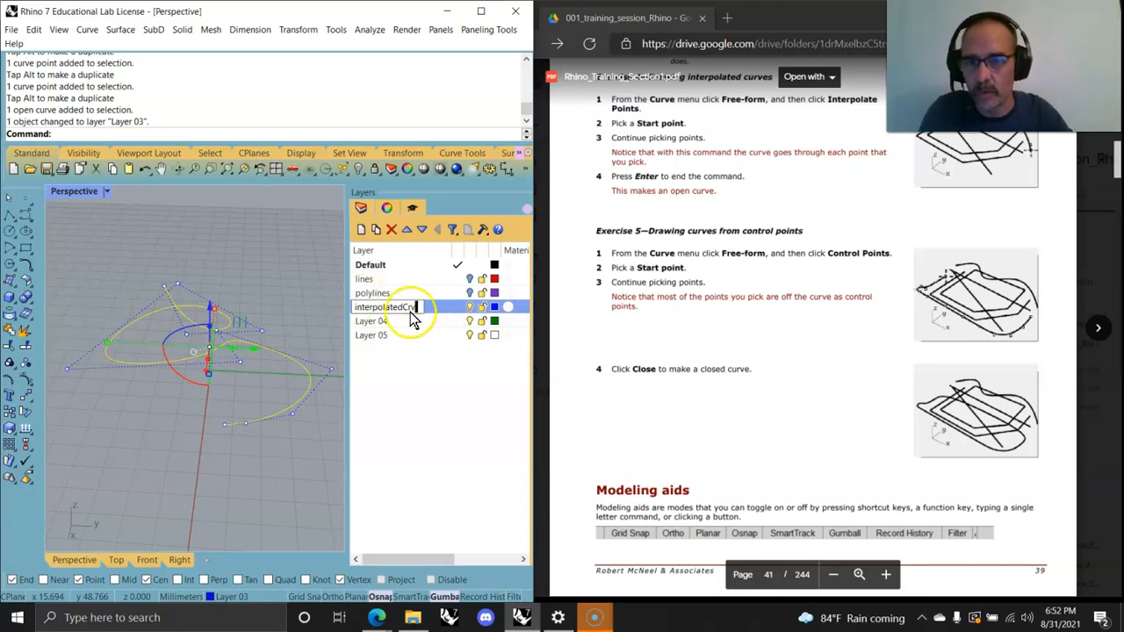
left_click(411, 410)
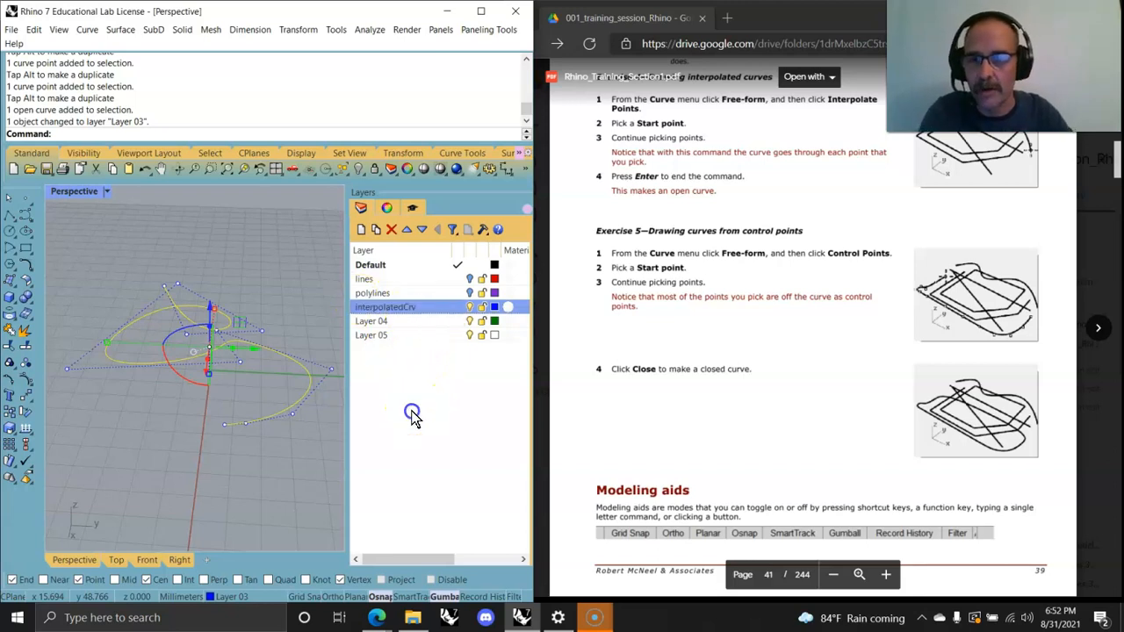
left_click(469, 307)
scroll(800, 435, "down", 6)
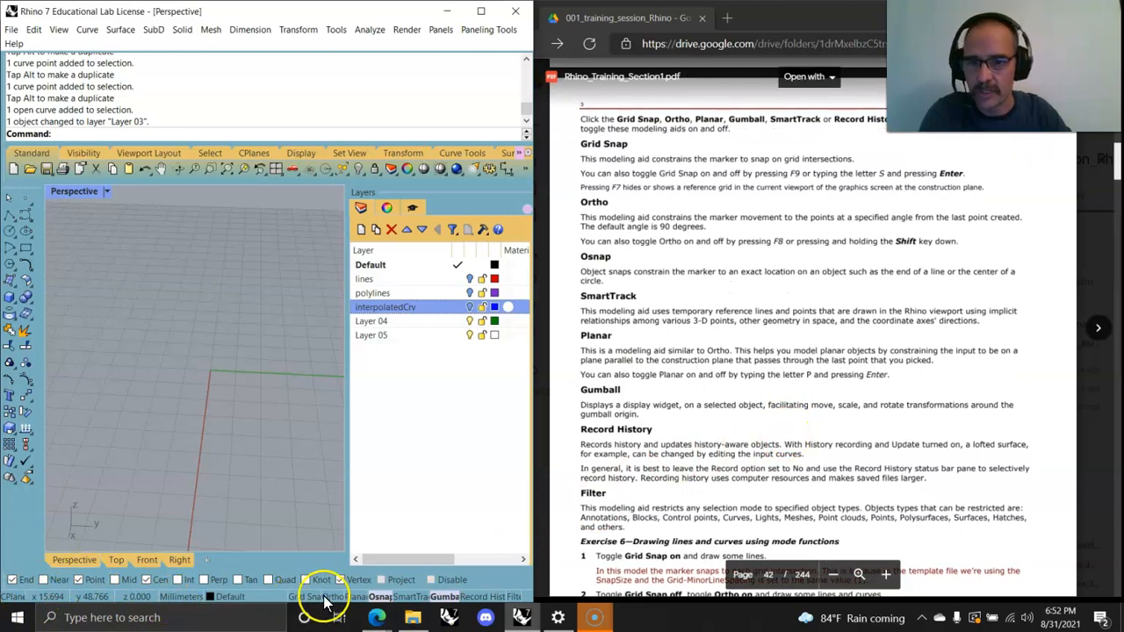
Step: Draw a five-point control-point curve in the maximized Top view forming the left half of a heart
left_click_drag(532, 431, 569, 434)
double_click(77, 177)
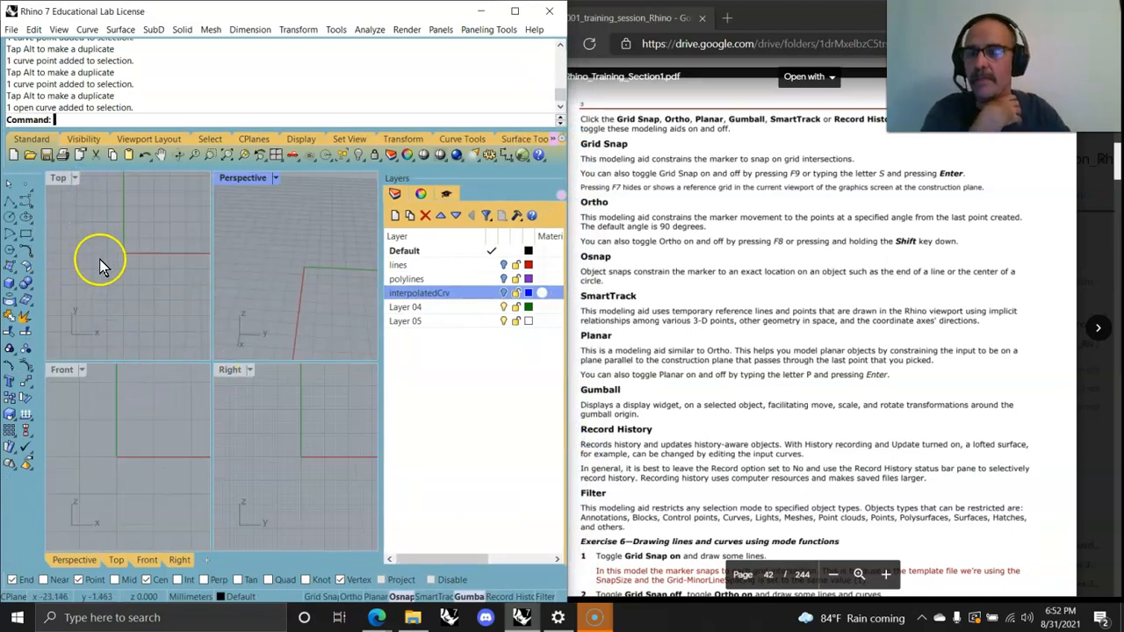
double_click(63, 177)
right_click_drag(225, 406, 217, 401)
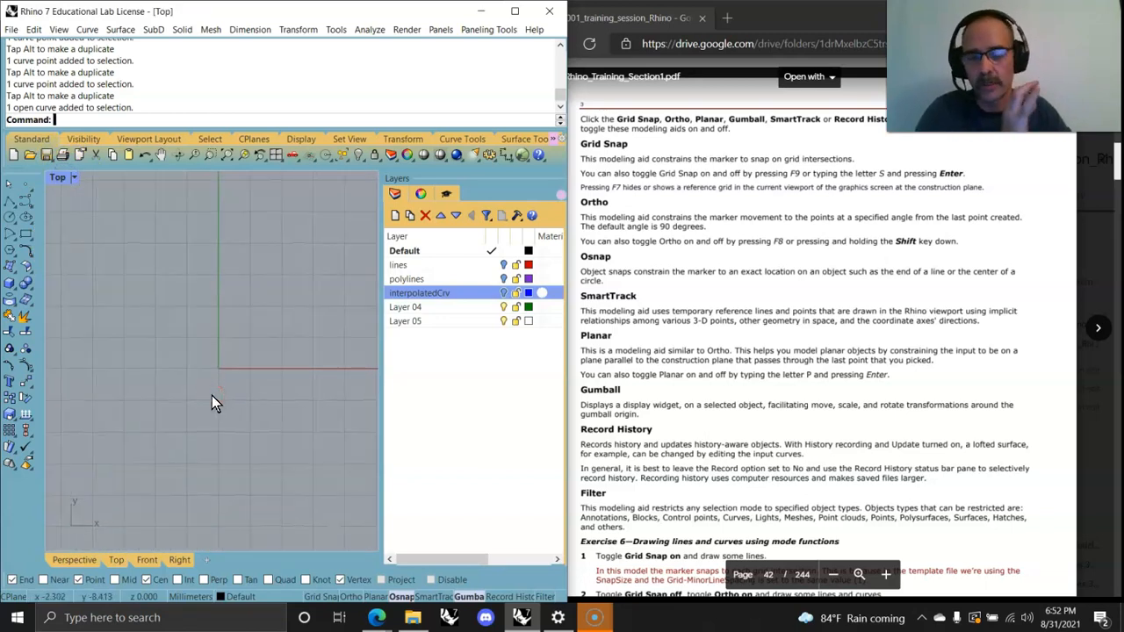
right_click_drag(228, 455, 232, 464)
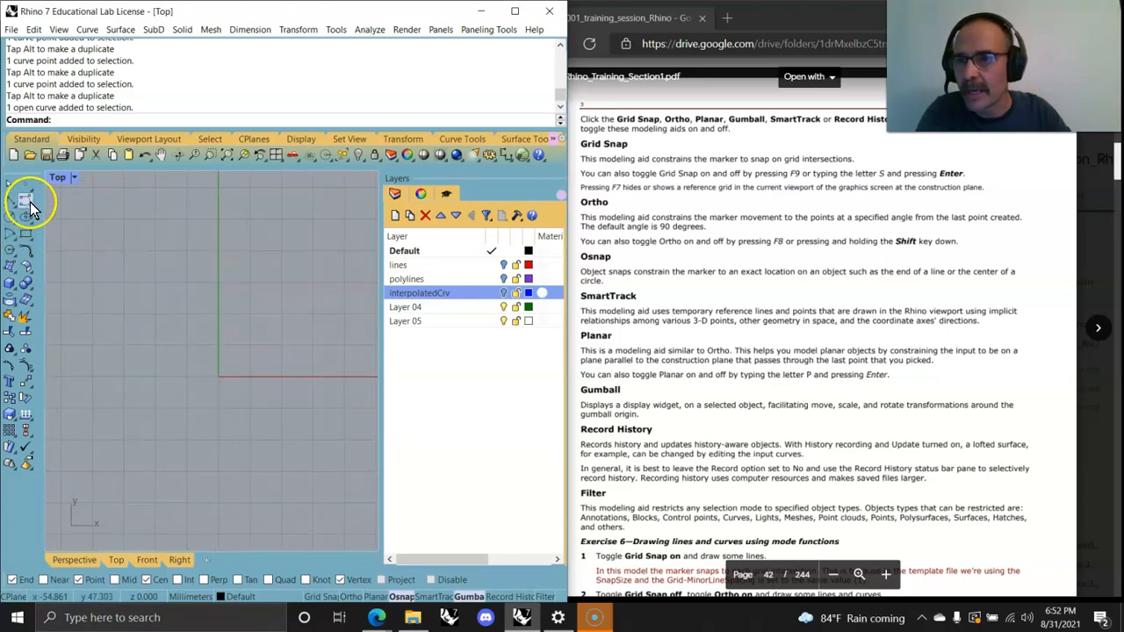
left_click(25, 203)
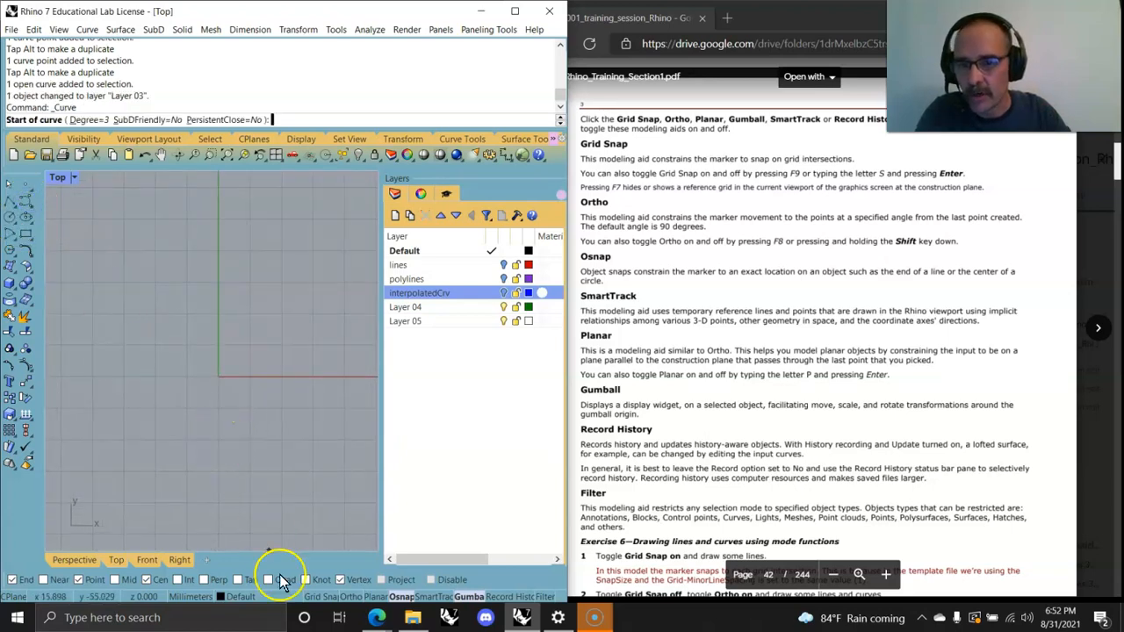
left_click(219, 439)
left_click(175, 399)
left_click(112, 275)
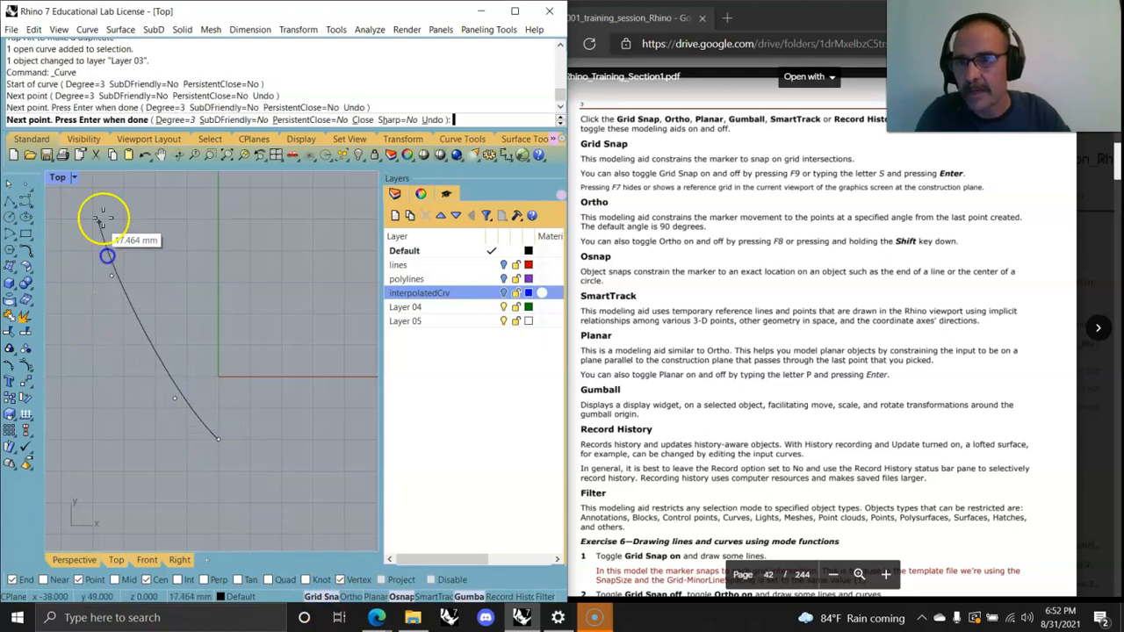
left_click(149, 208)
left_click(218, 276)
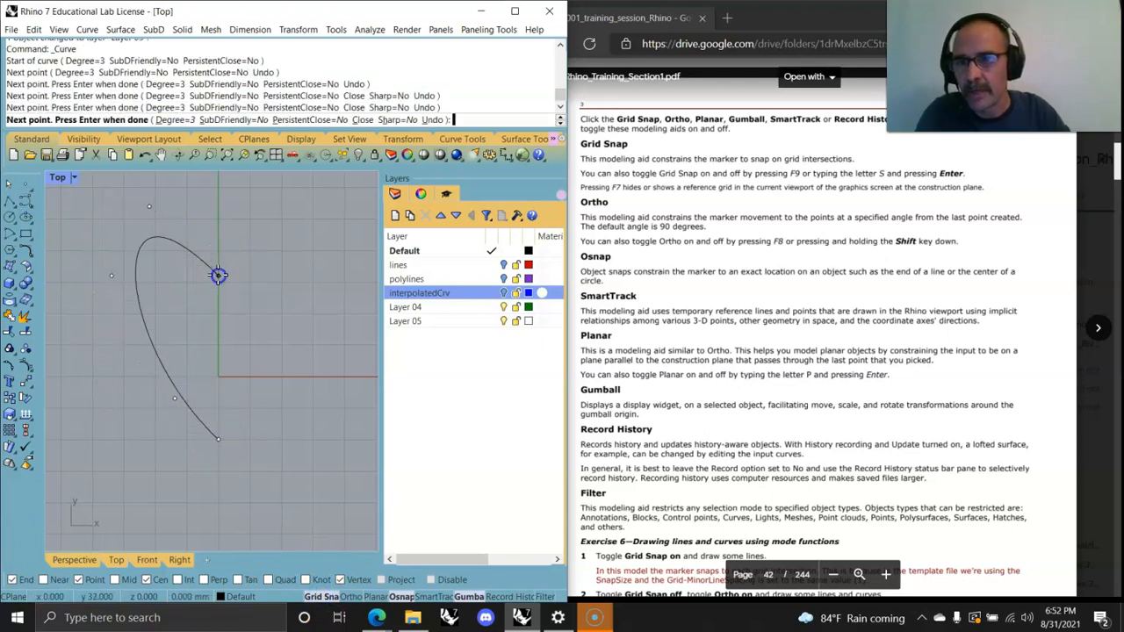
key("Return")
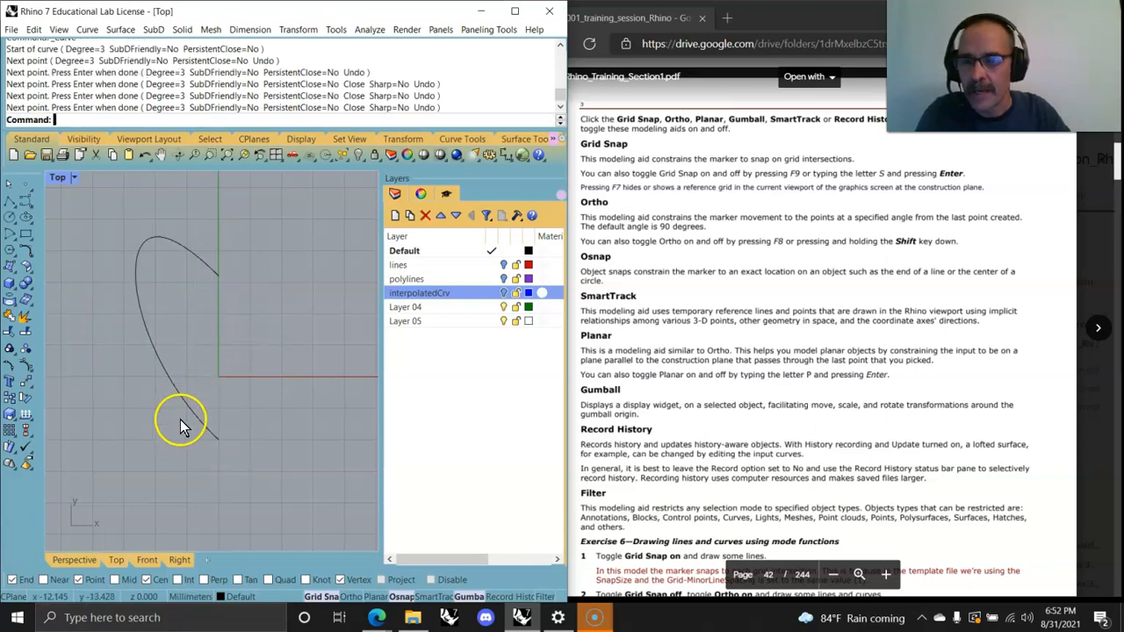
Step: Mirror the curve about the vertical line through its two end points to complete a heart shape
left_click(161, 365)
left_click(267, 467)
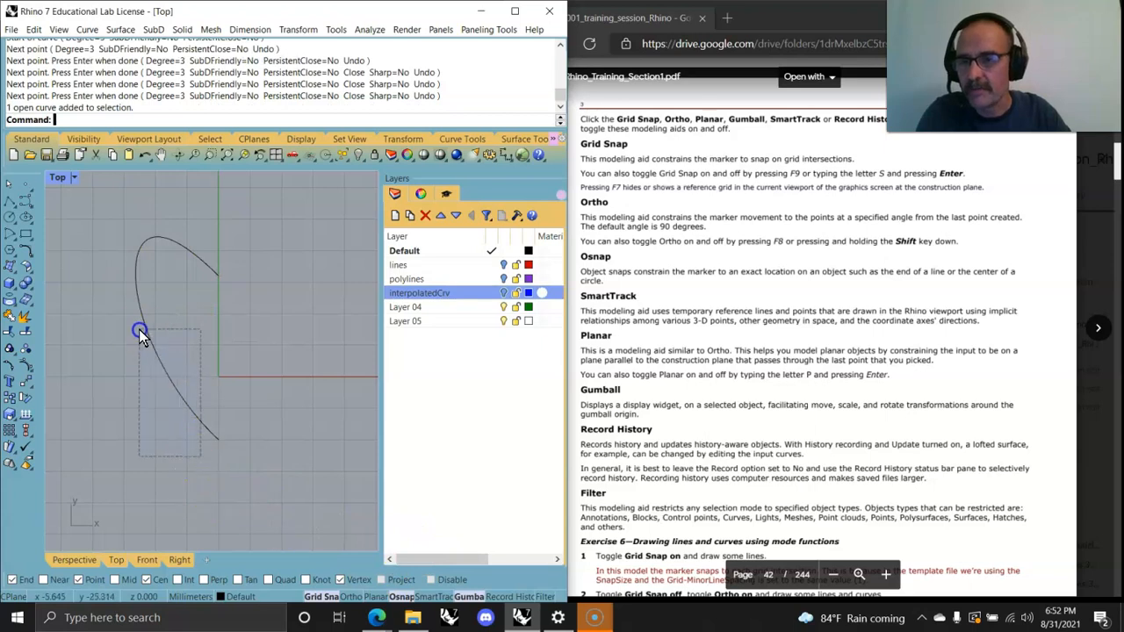
left_click_drag(200, 455, 139, 330)
left_click(225, 399)
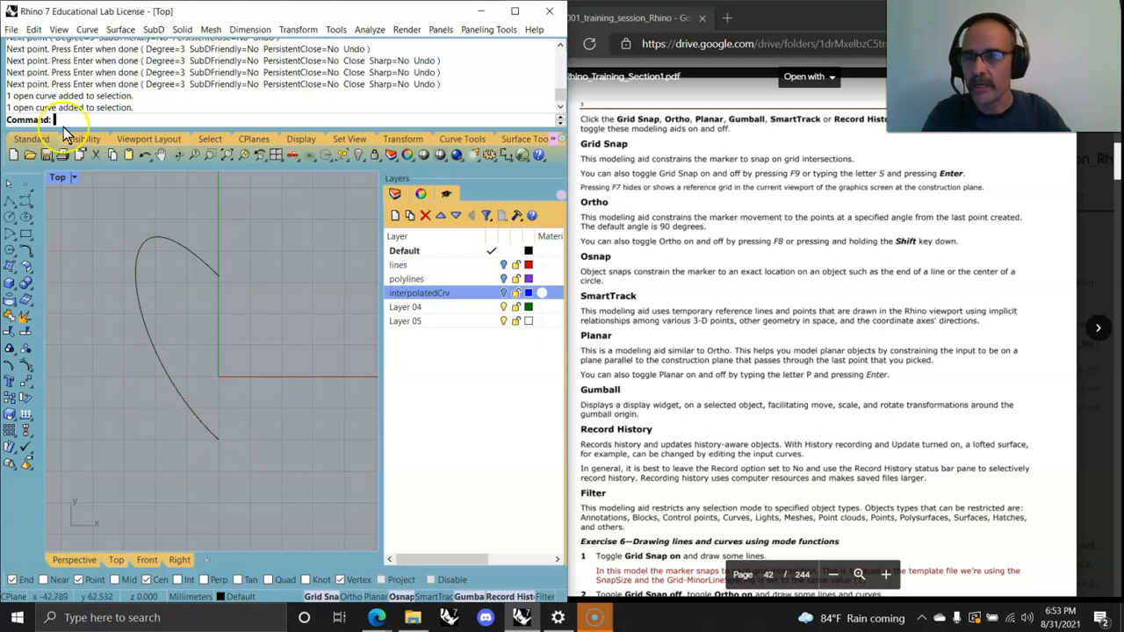
type("rror")
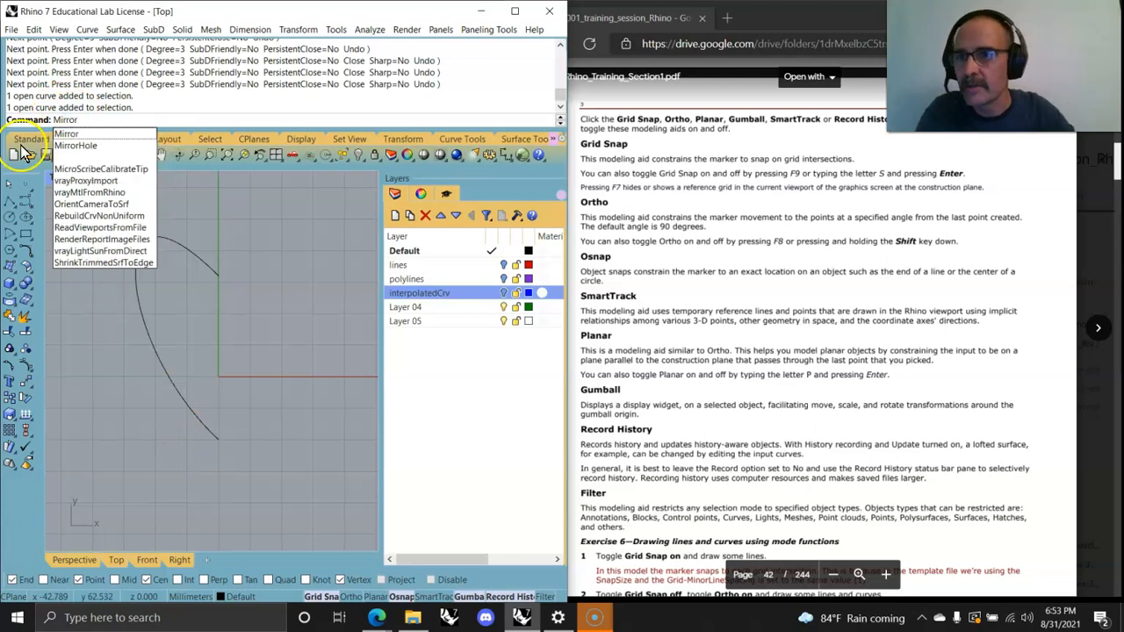
key("Return")
left_click(160, 360)
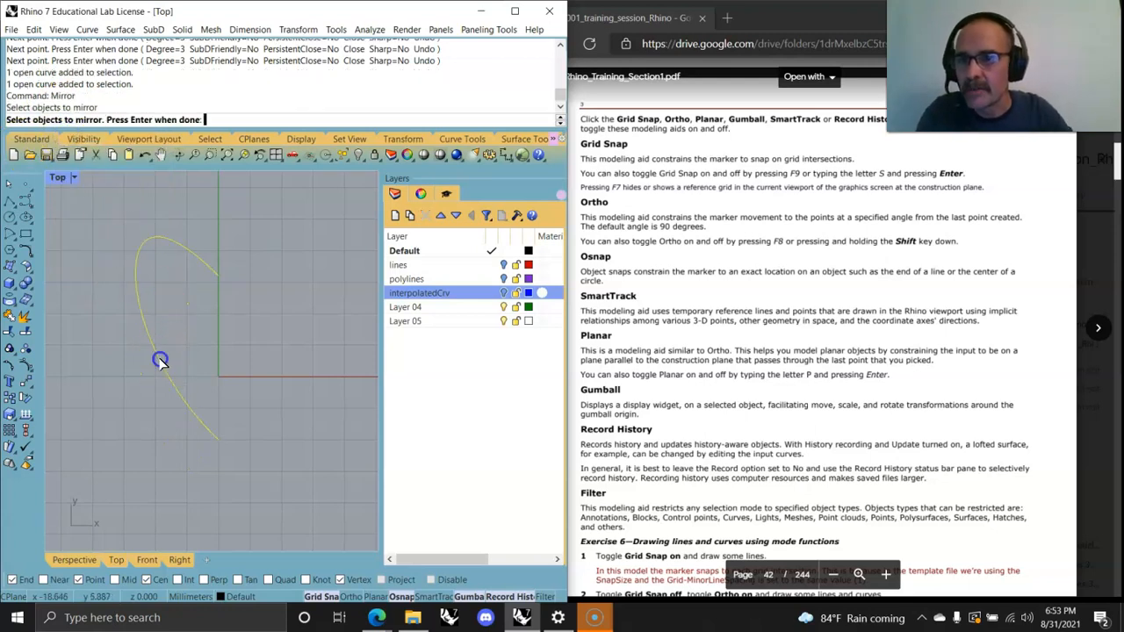
key("Return")
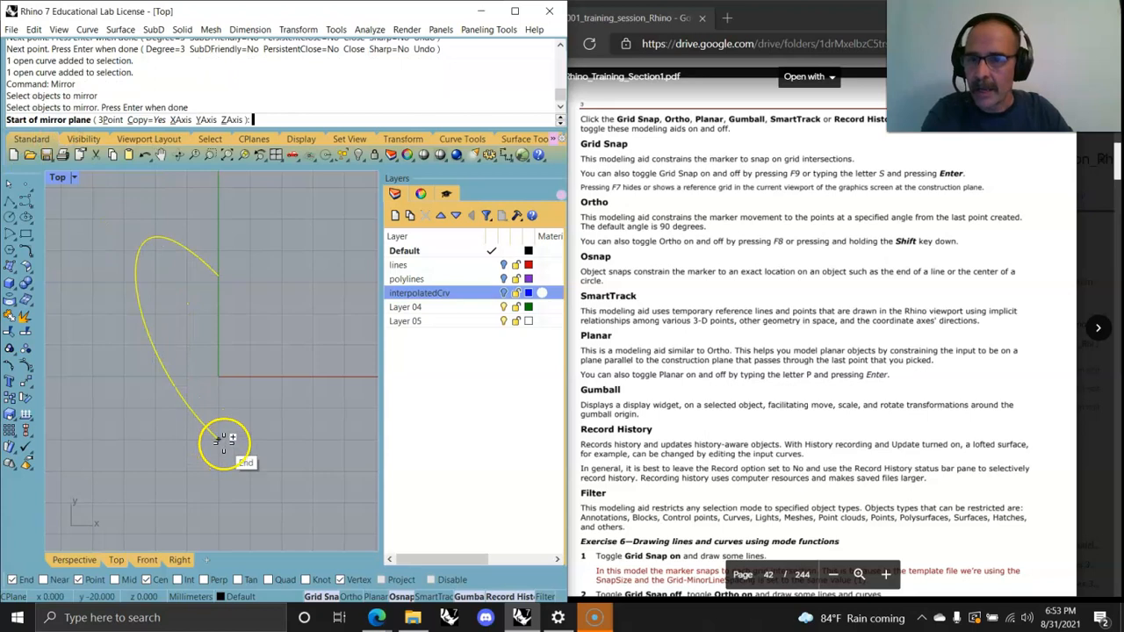
left_click(224, 439)
left_click(222, 276)
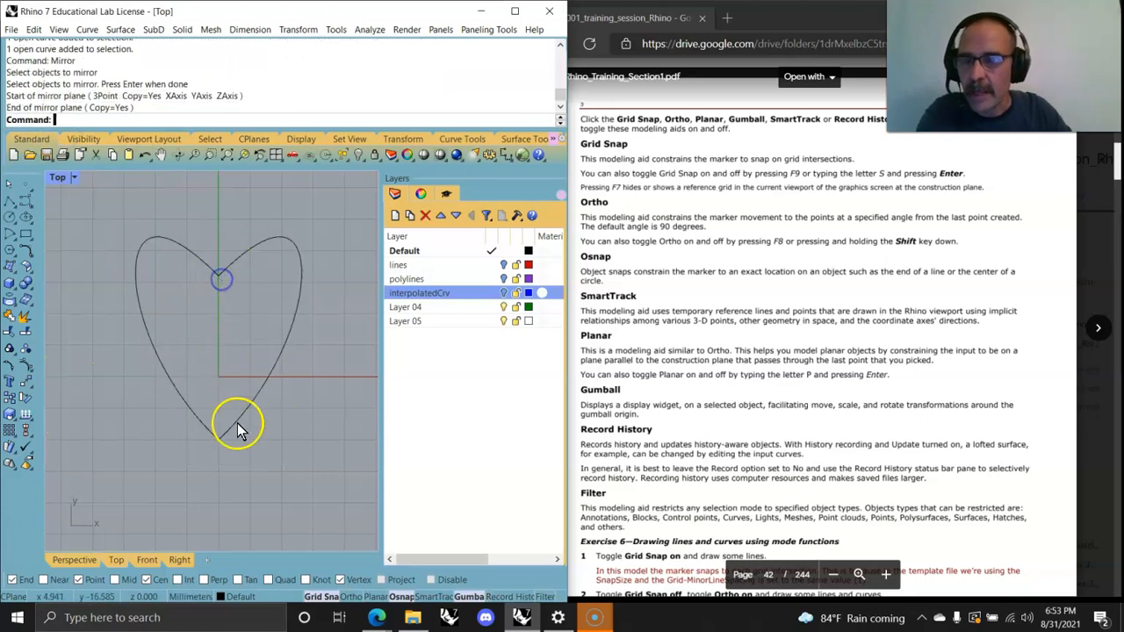
Step: Turn on the left curve's control points and drag several of them to reshape the heart's left side
right_click(27, 367)
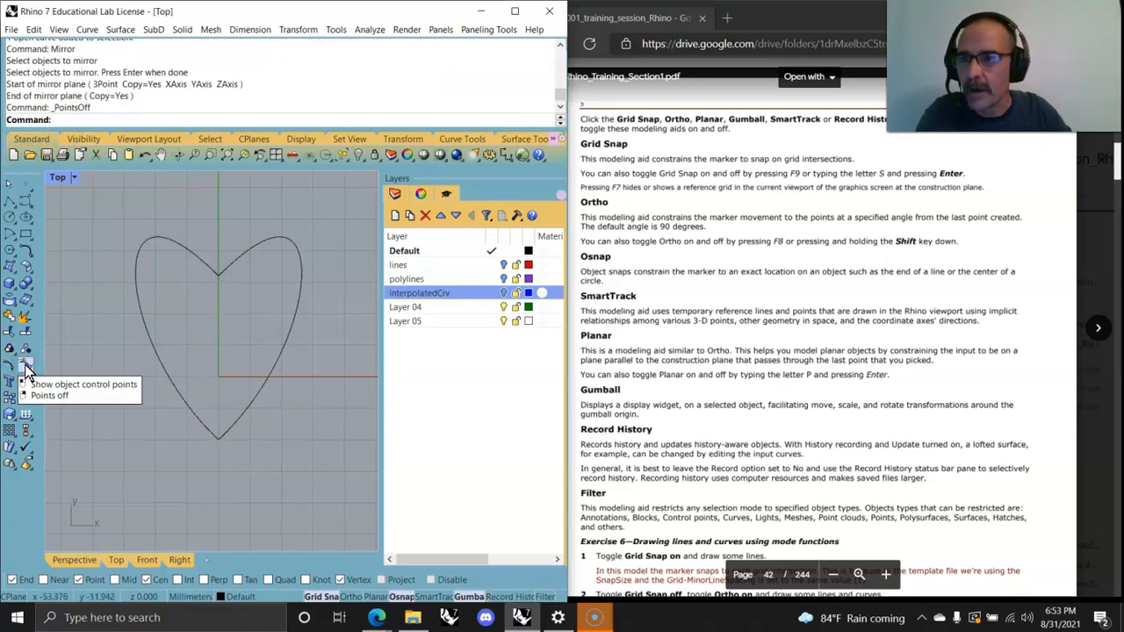
left_click(27, 367)
left_click(171, 375)
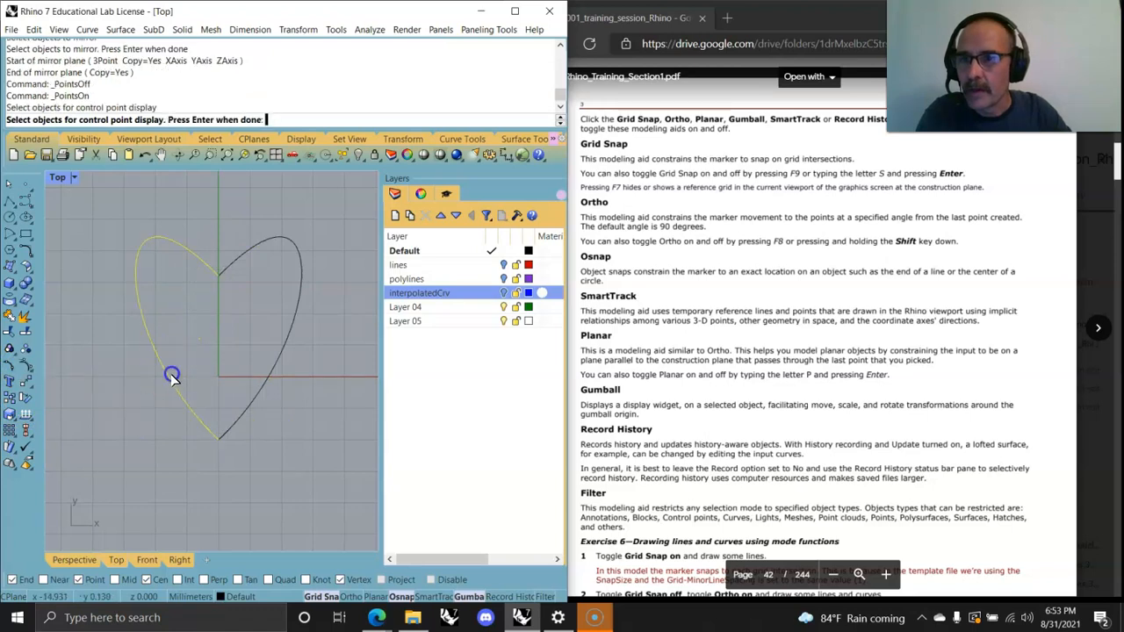
key("Return")
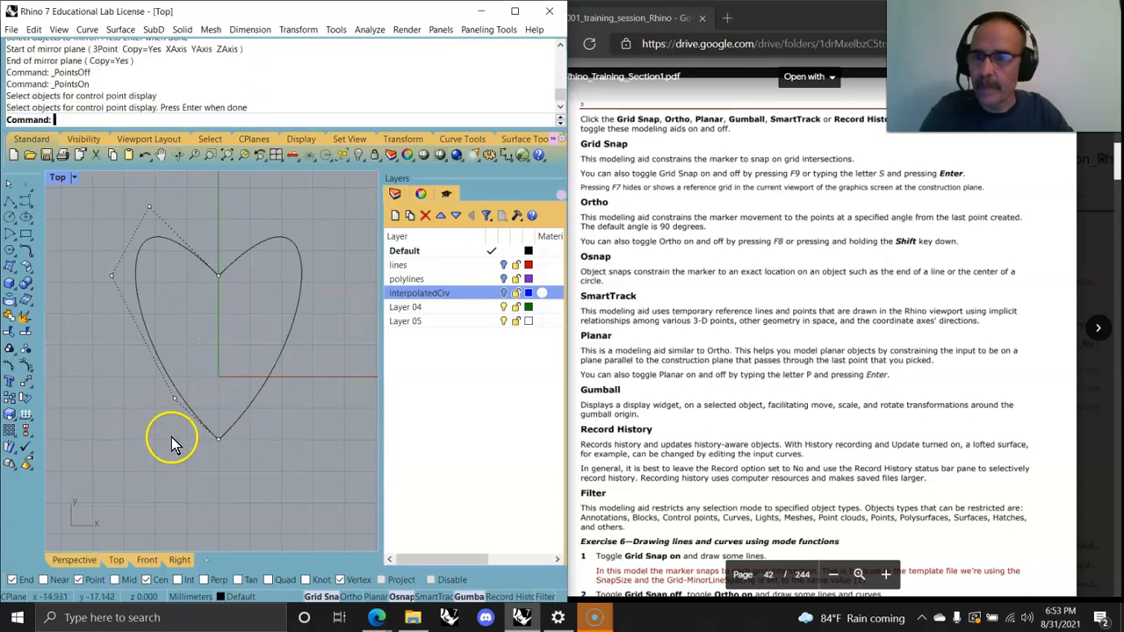
left_click_drag(136, 308, 113, 276)
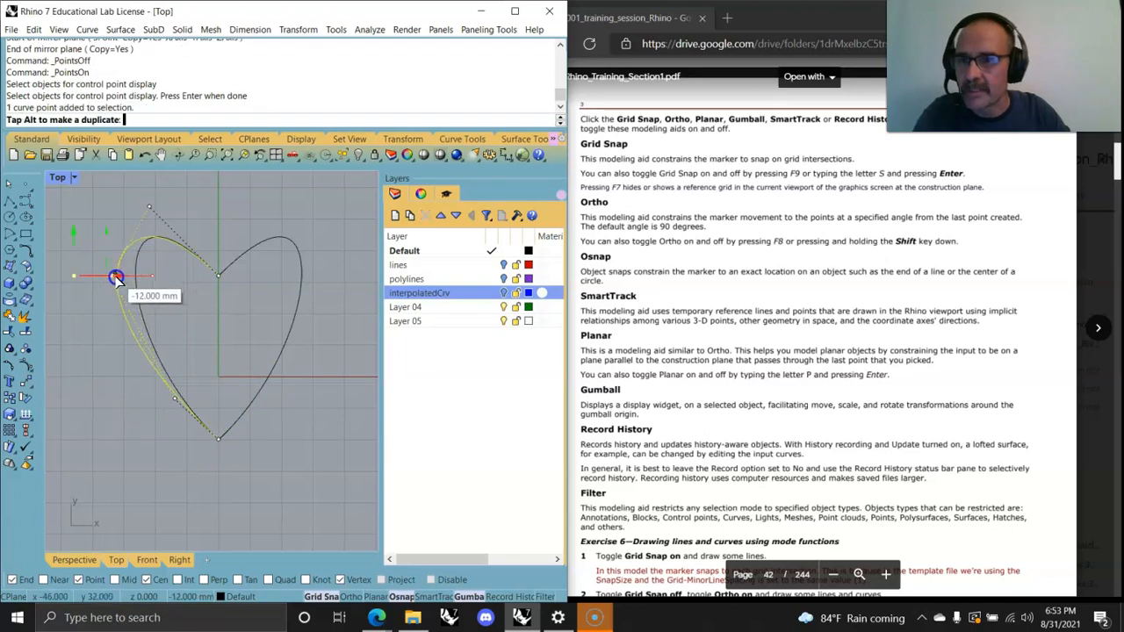
left_click(149, 207)
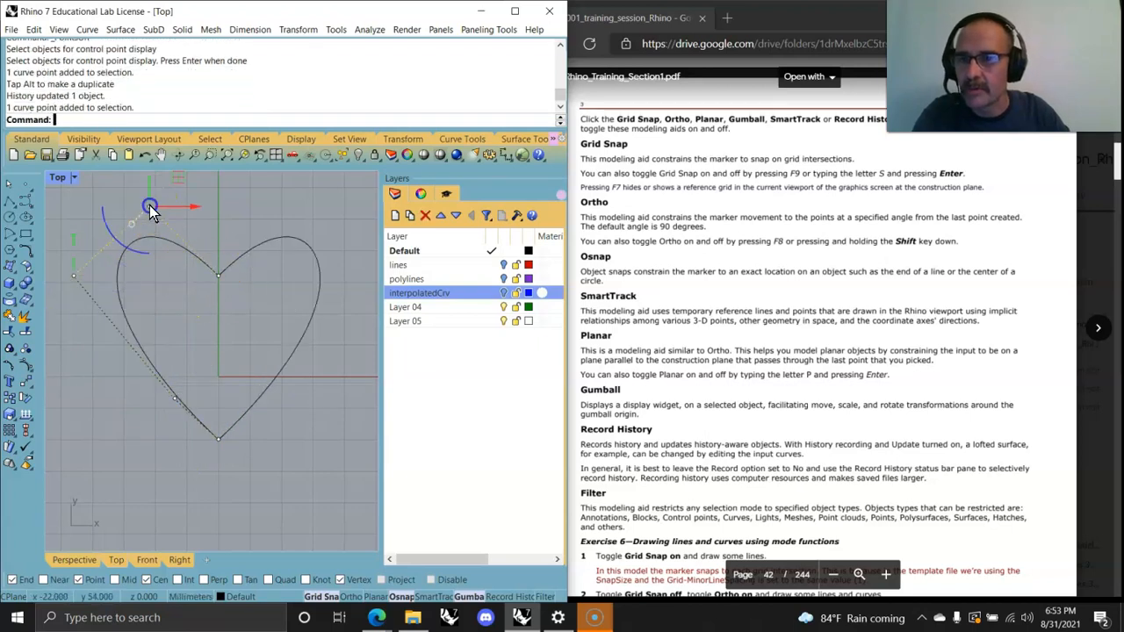
left_click_drag(175, 185, 131, 226)
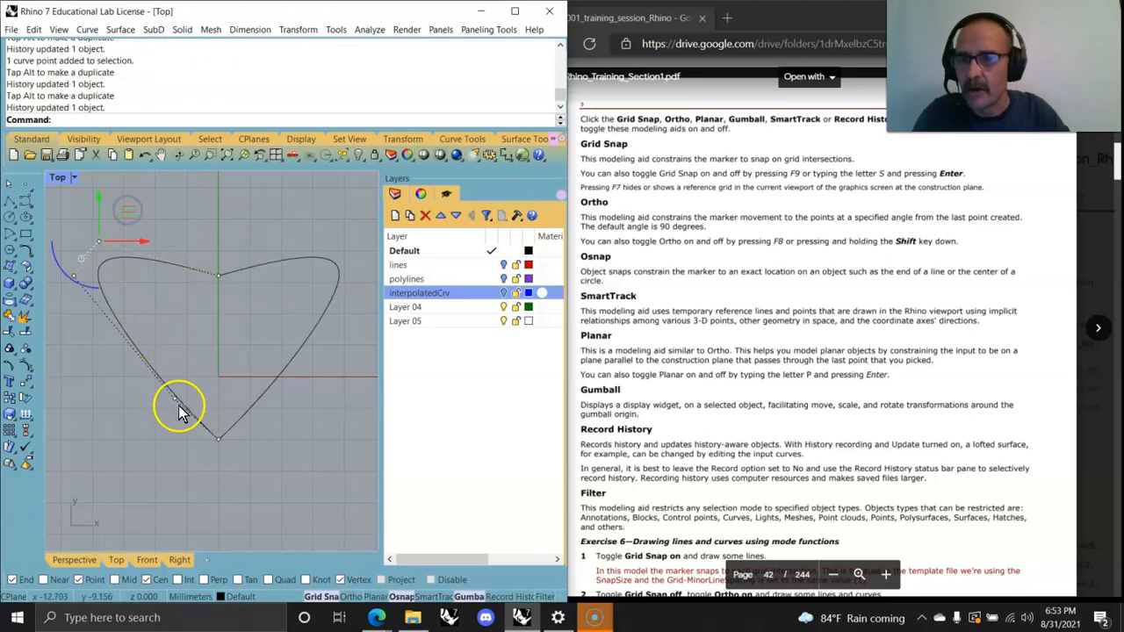
left_click(175, 398)
left_click_drag(202, 370, 146, 429)
left_click(218, 439)
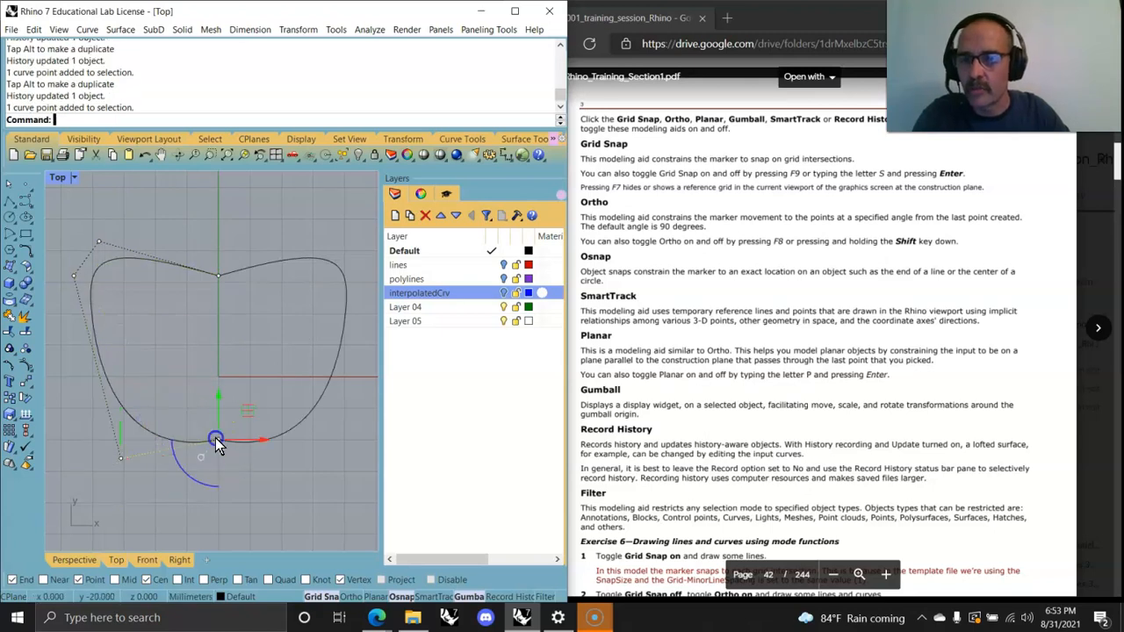
left_click_drag(246, 410, 229, 504)
right_click_drag(221, 467, 209, 368)
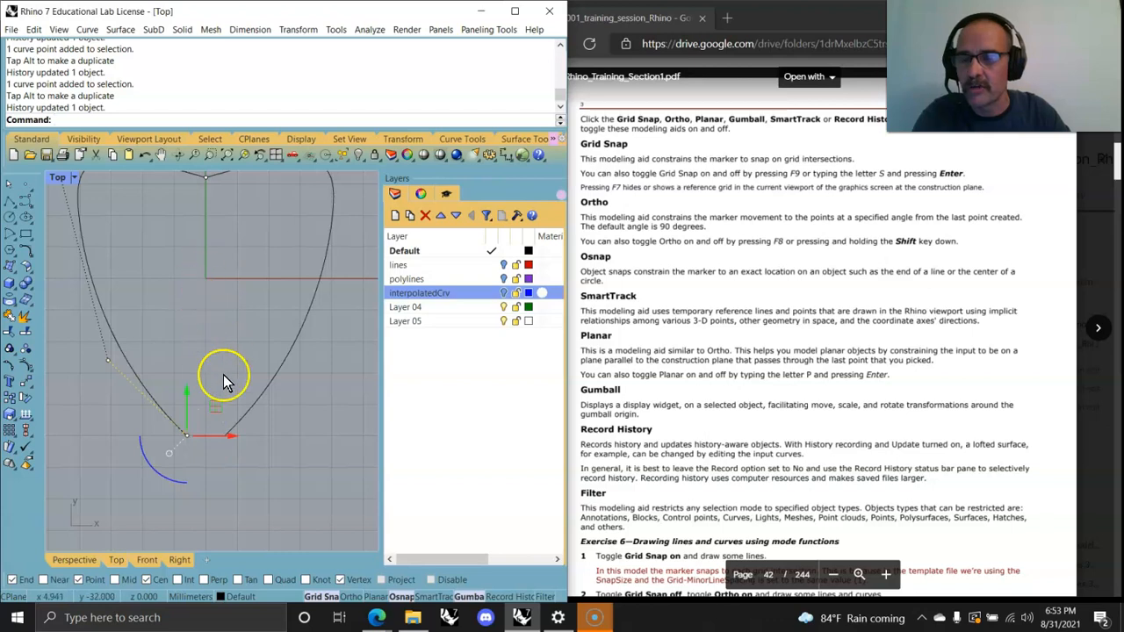
Step: Show the left curve's control points again and drag more points to refine the heart's outline
key("F10")
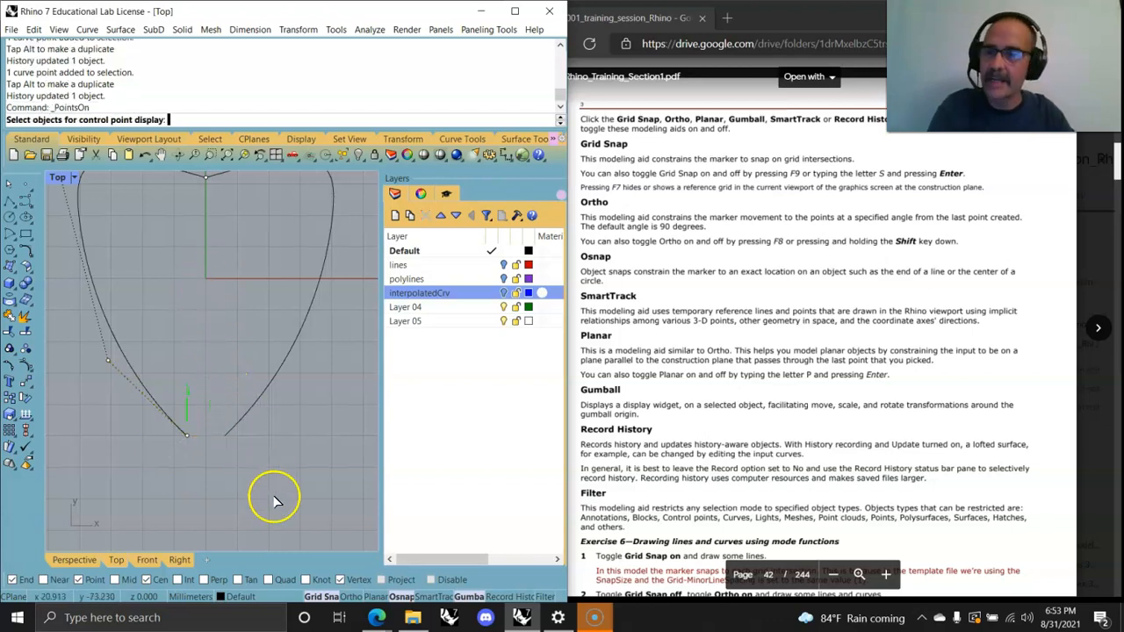
right_click_drag(261, 454, 287, 486)
left_click(115, 379)
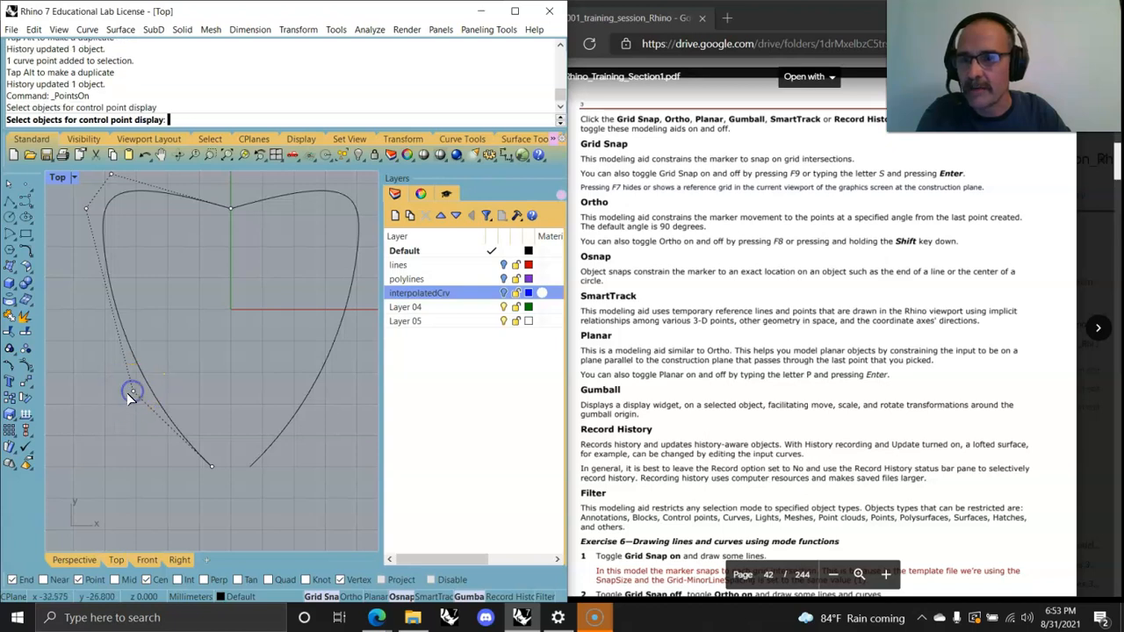
left_click_drag(131, 390, 204, 343)
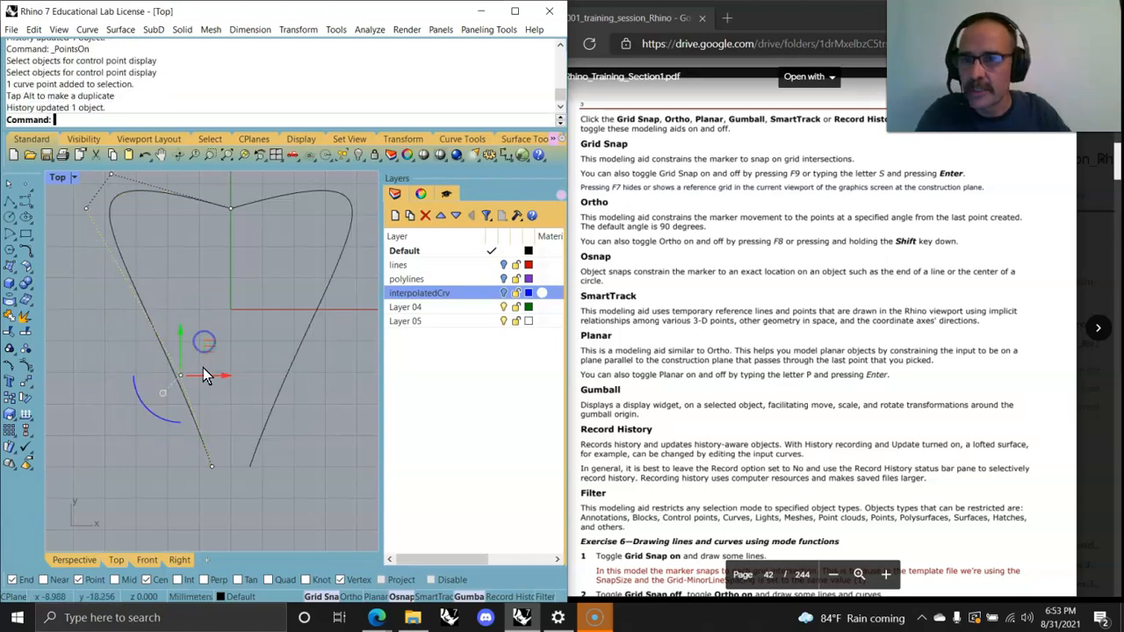
right_click(207, 446)
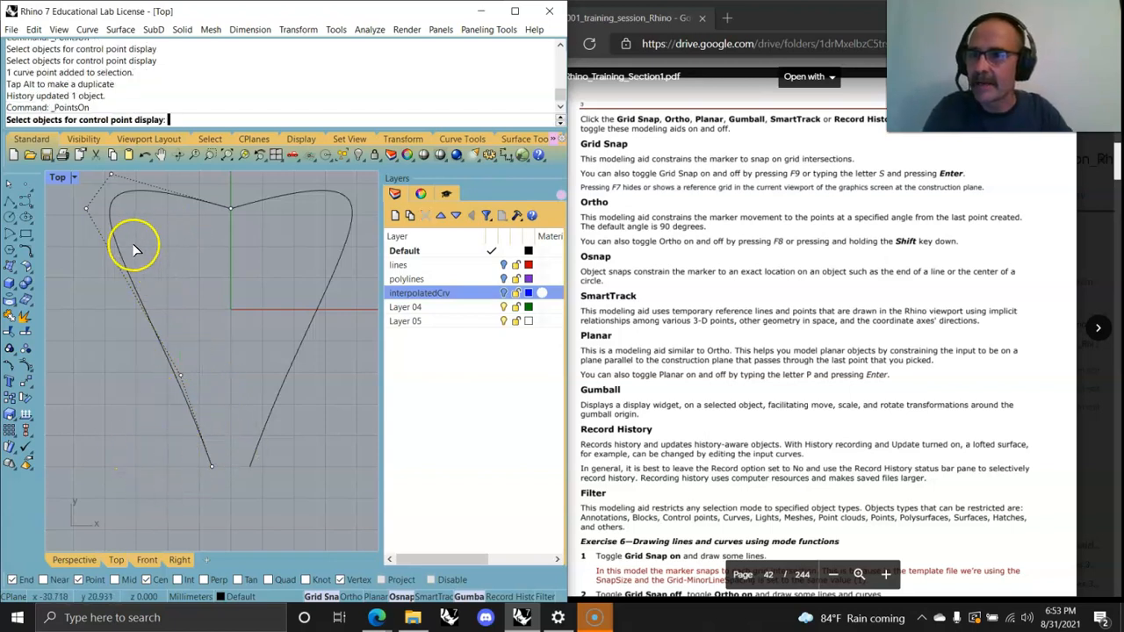
right_click(177, 440)
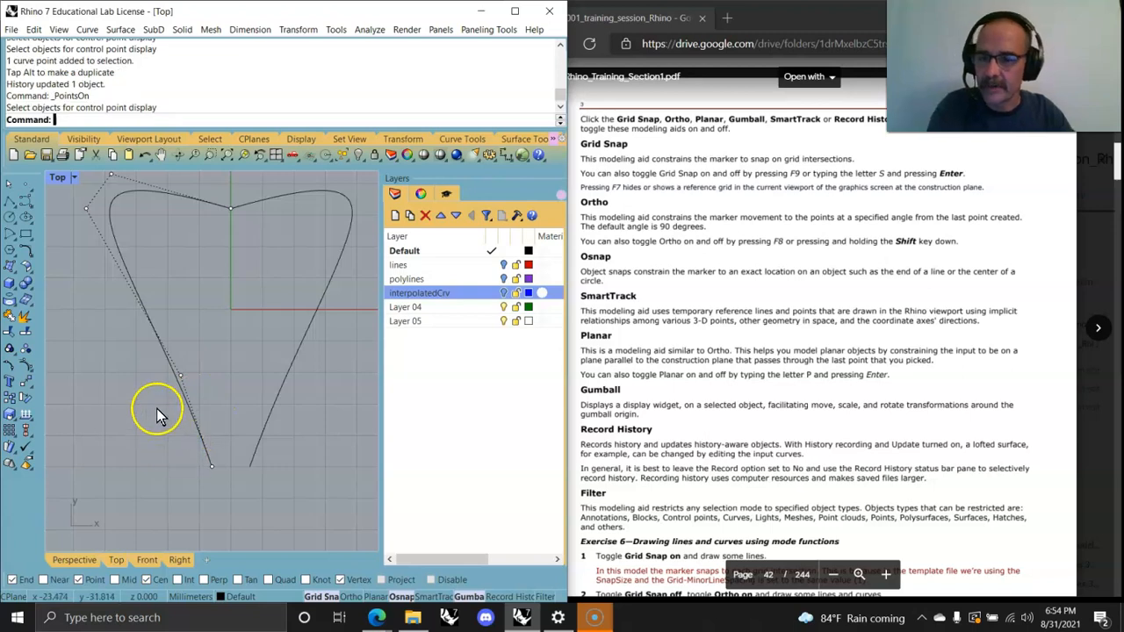
left_click(182, 397)
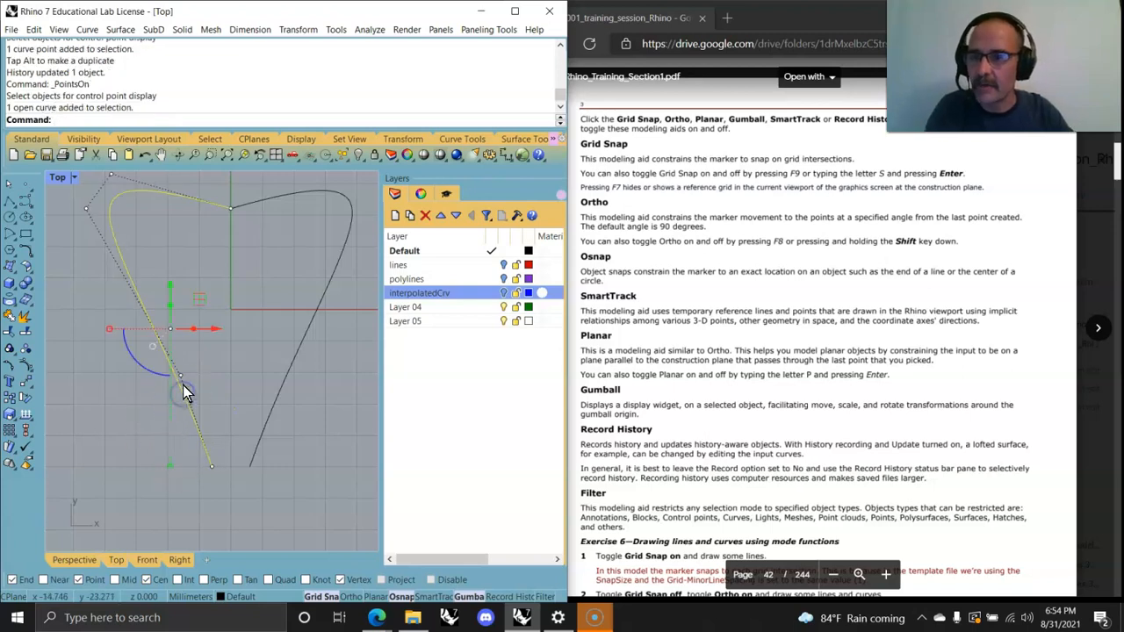
left_click_drag(174, 336, 198, 319)
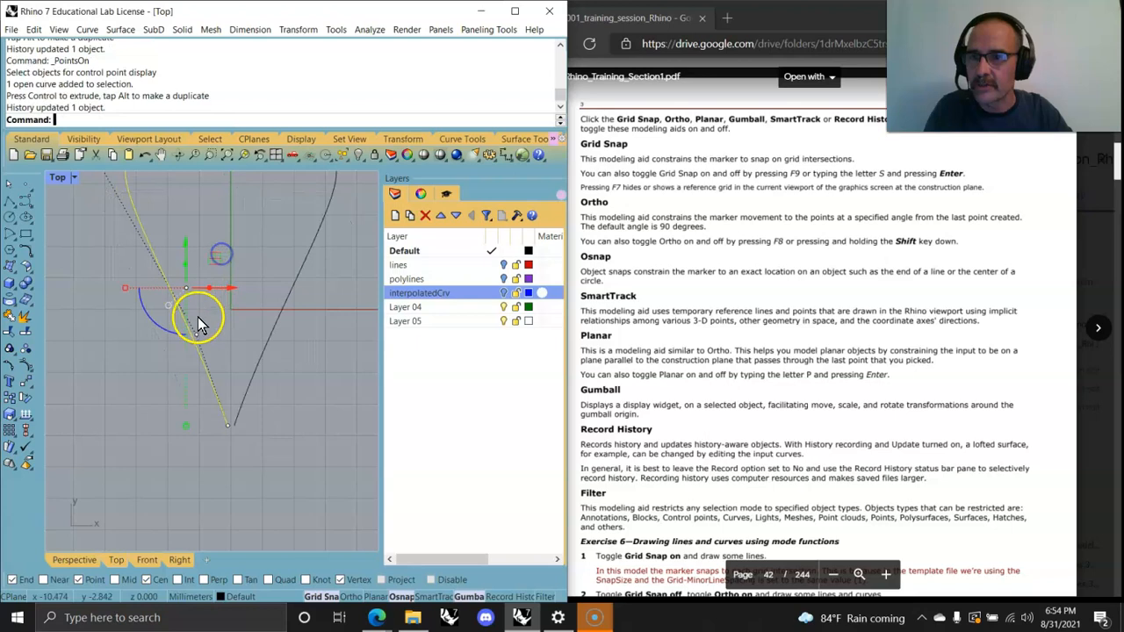
mouse_move(221, 354)
right_mouse_down()
mouse_move(205, 438)
mouse_move(236, 404)
mouse_move(209, 362)
right_mouse_up()
scroll(205, 439, "down", 2)
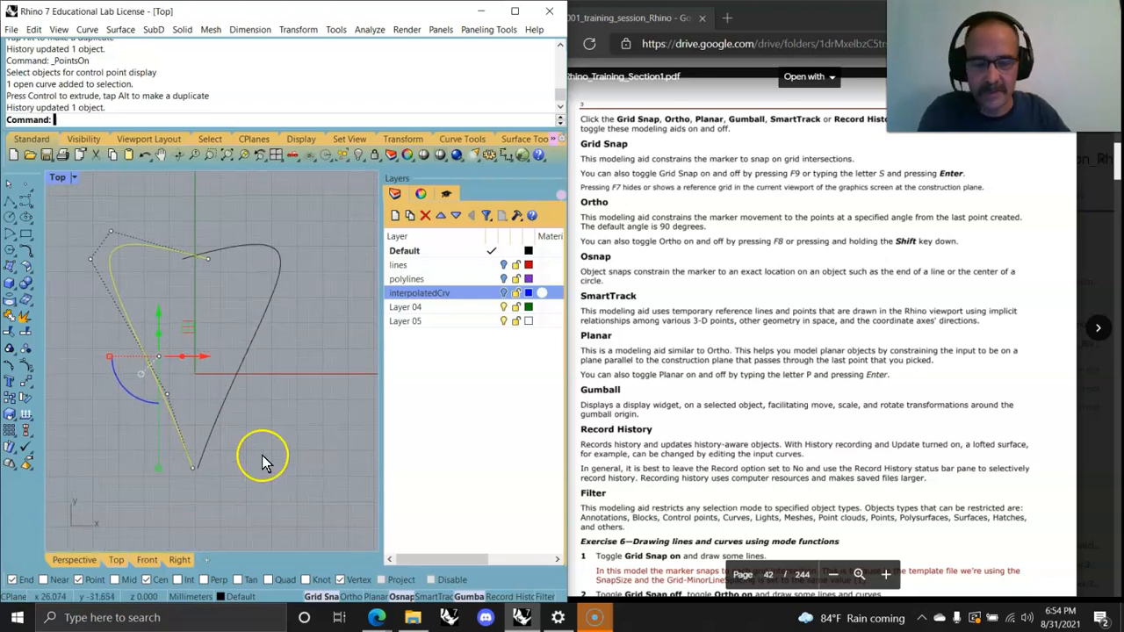
left_click(230, 451)
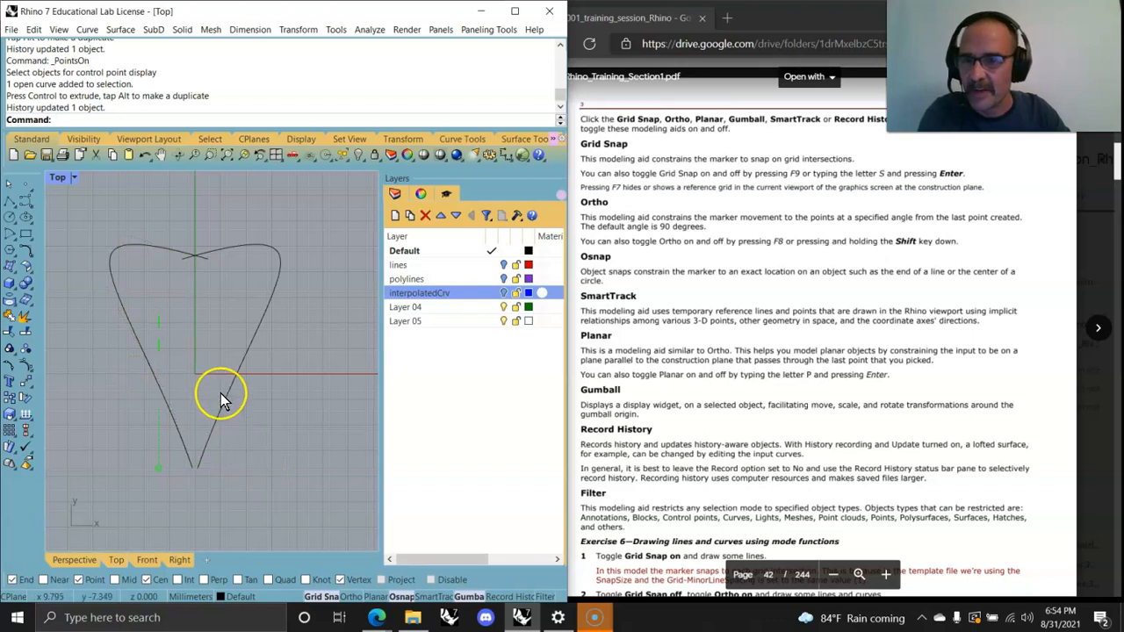
Step: Move the right heart curve about 26 mm horizontally, accept the history warning, and drag one of its control points
left_click(231, 401)
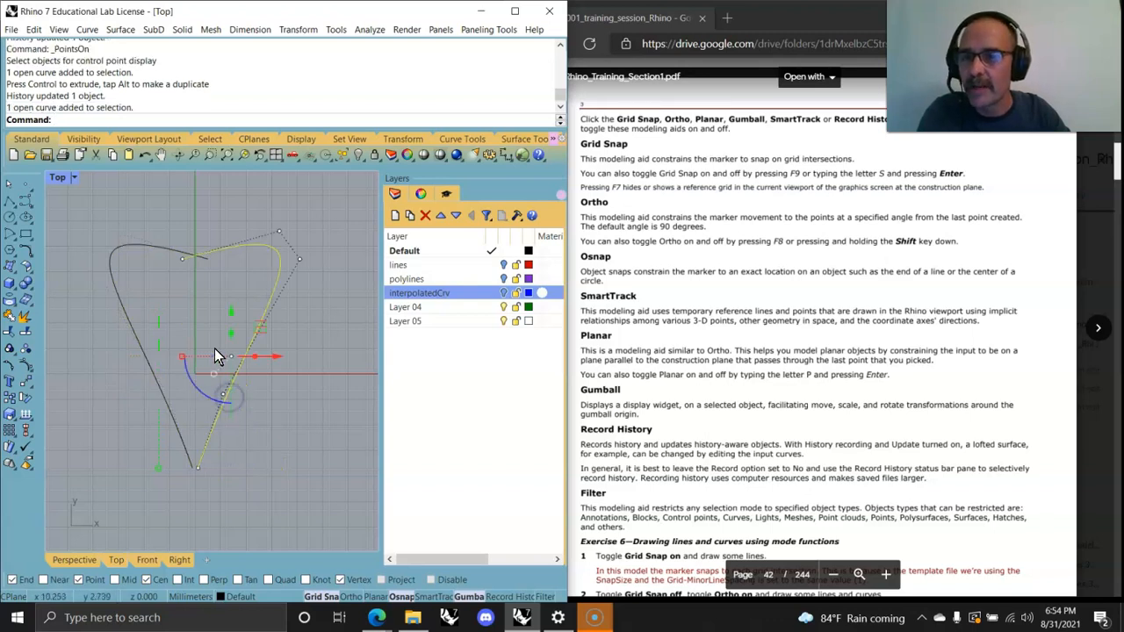
type("Move")
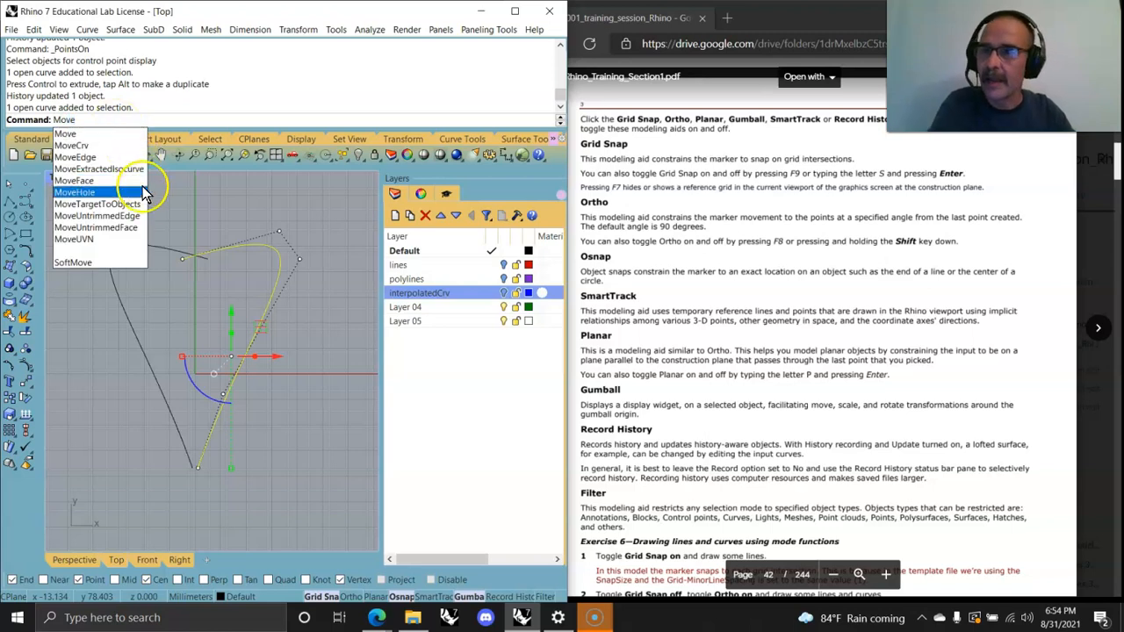
key("Return")
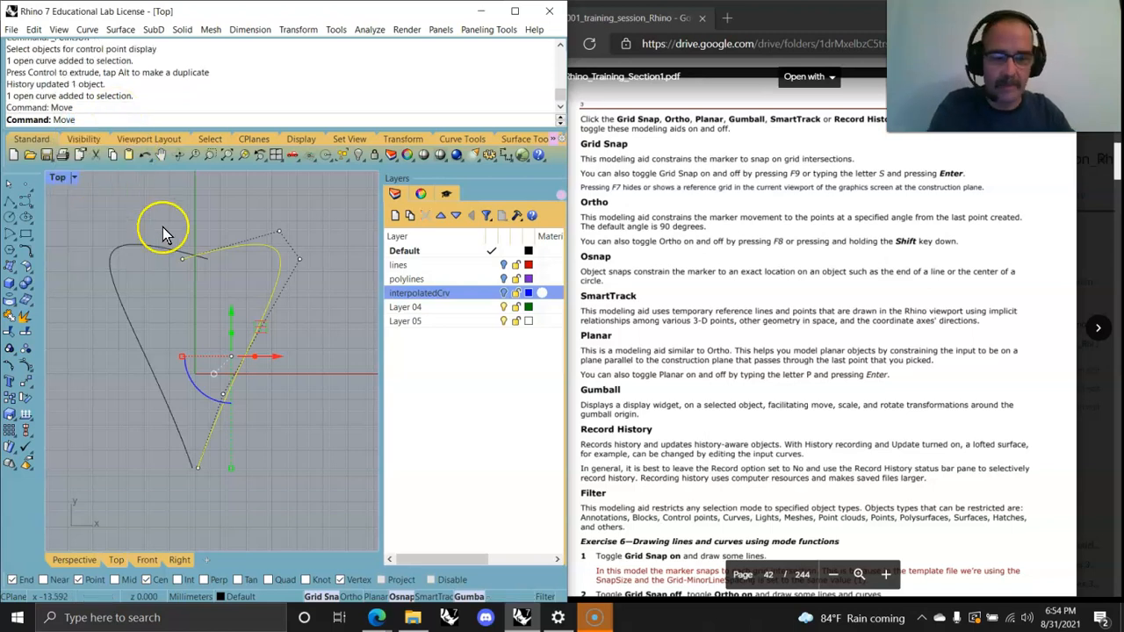
left_click(238, 375)
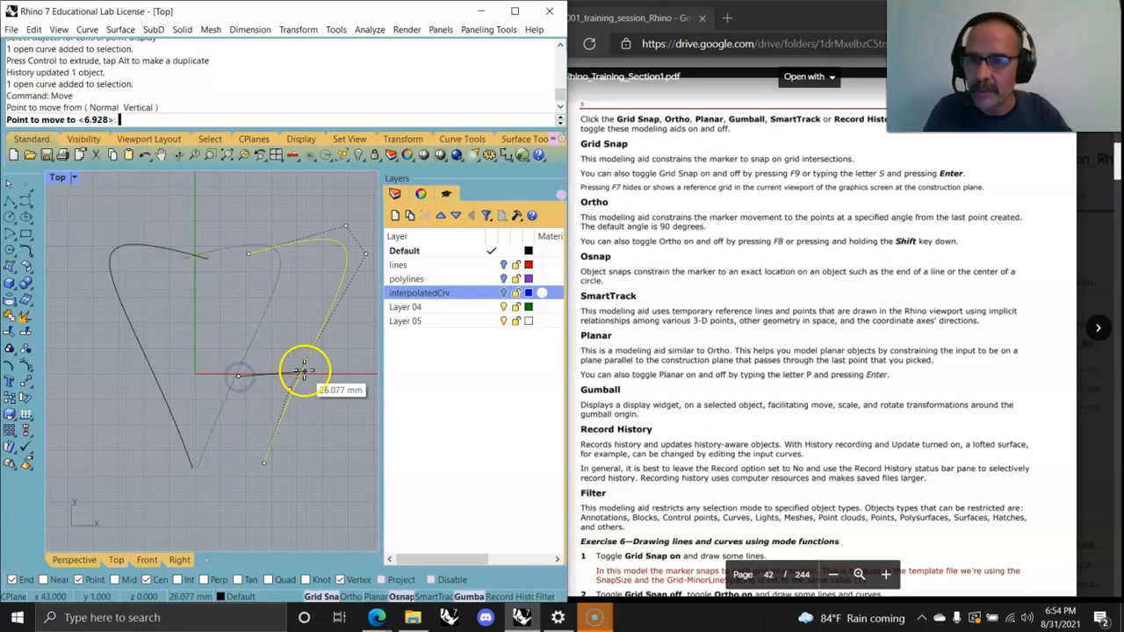
left_click(303, 375)
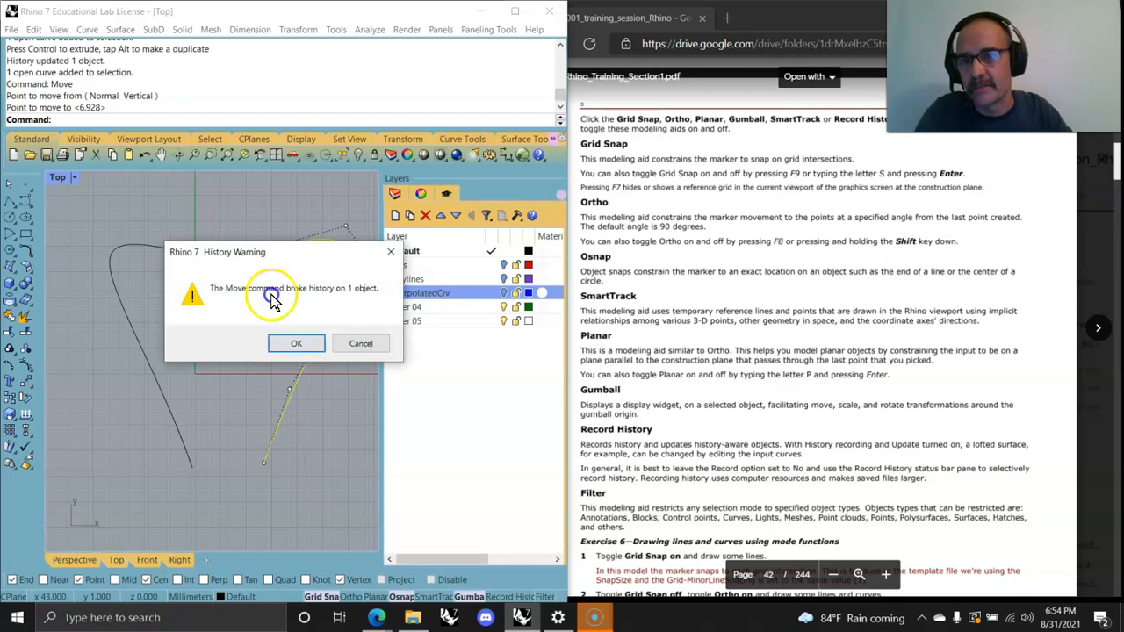
left_click(296, 343)
left_click(285, 403)
left_click_drag(309, 402, 335, 382)
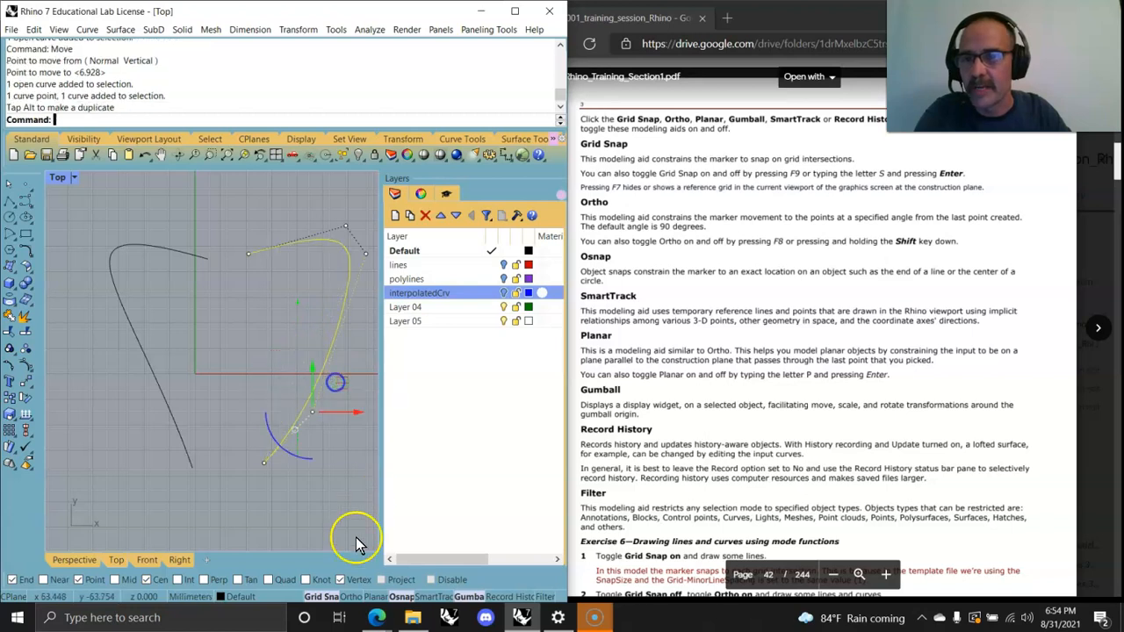
Step: Select all the heart curves in the Top view and delete them
left_click(203, 302)
left_click_drag(279, 501, 125, 235)
key("Delete")
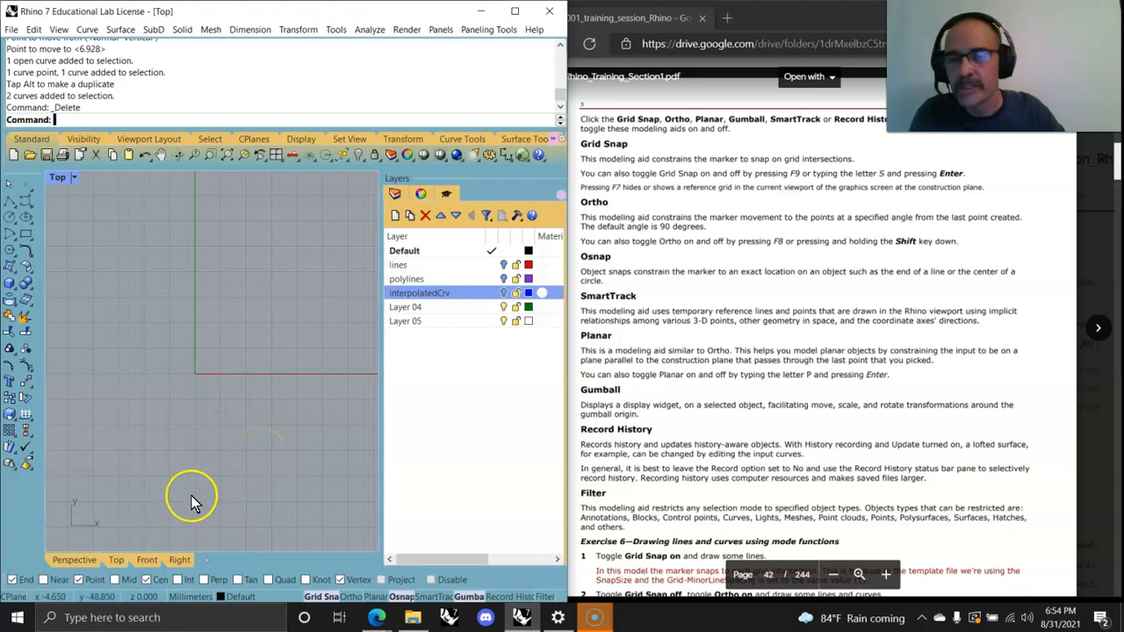
Step: Open the model 004_Exercise_ModelingAids without saving changes to the current untitled model
left_click(12, 29)
left_click(31, 60)
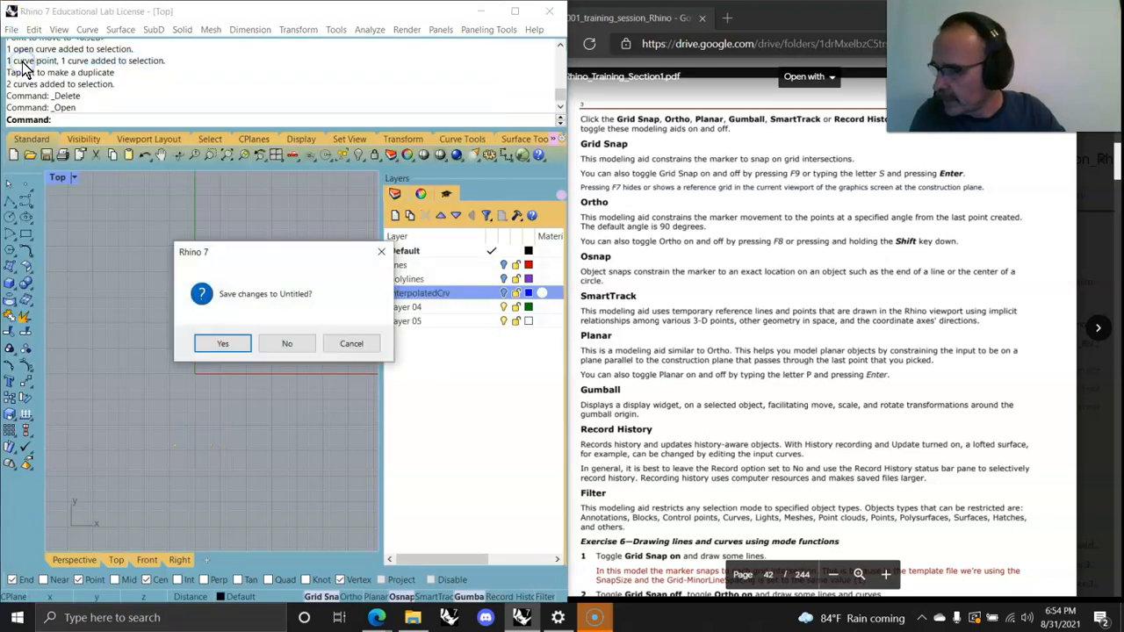
left_click(287, 343)
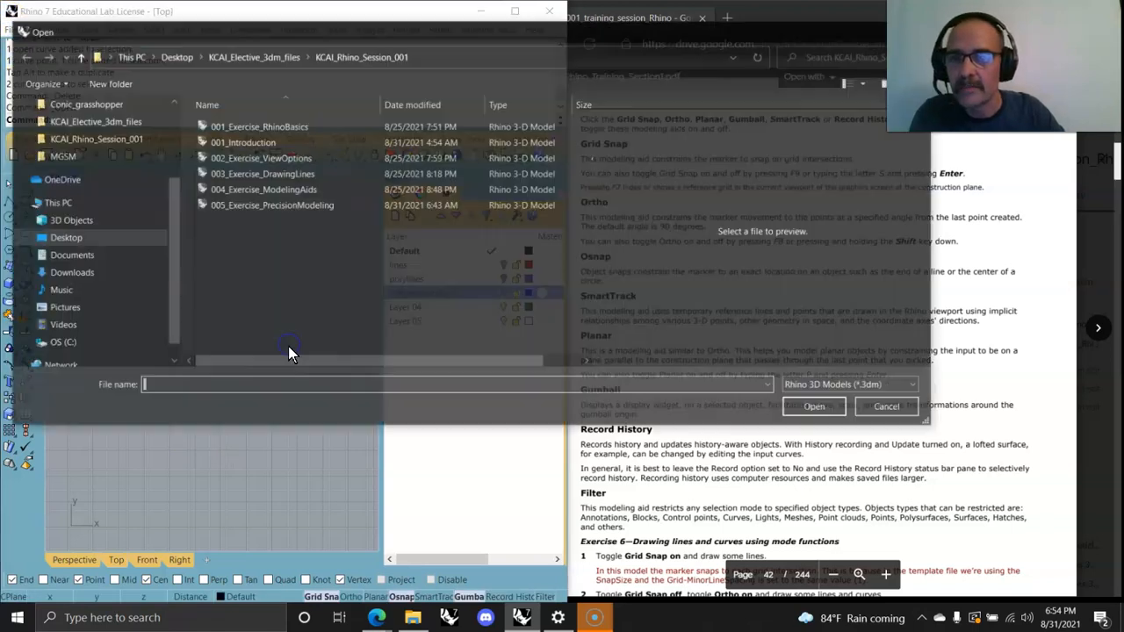
left_click(250, 200)
left_click(799, 405)
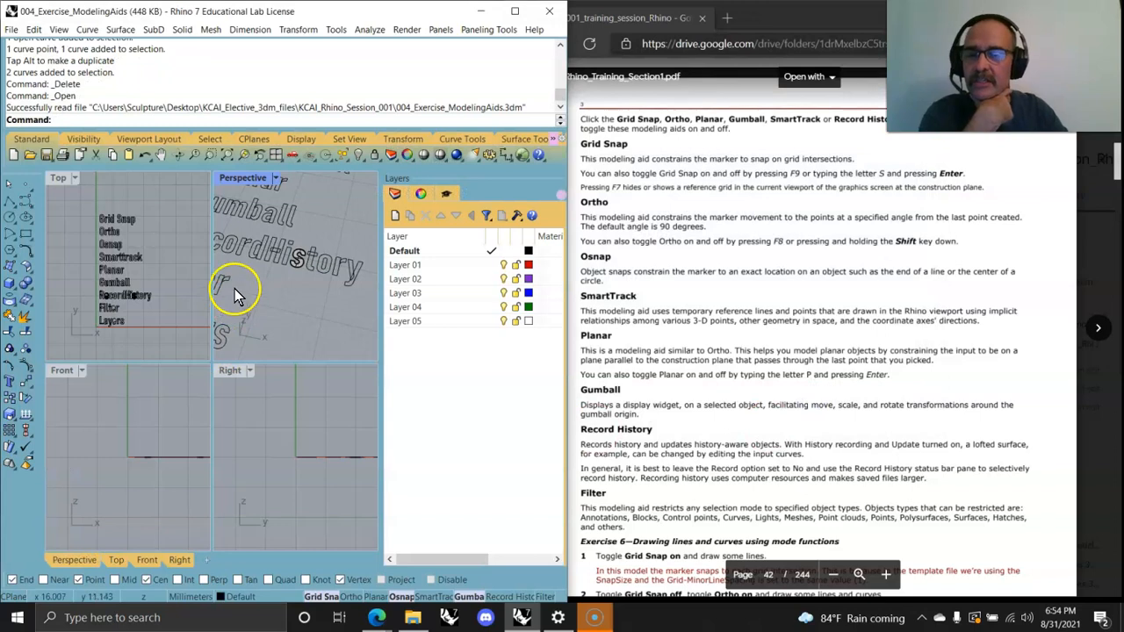
Step: Maximize the Top view and open the Selection Filter to review its object-type options
double_click(59, 178)
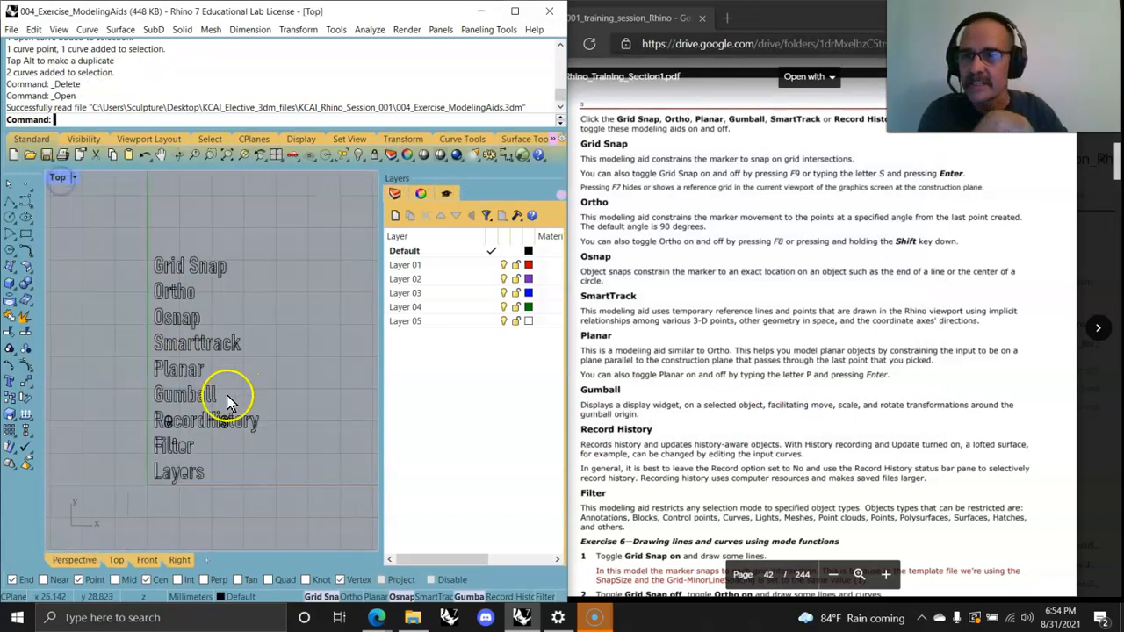
scroll(245, 463, "up", 2)
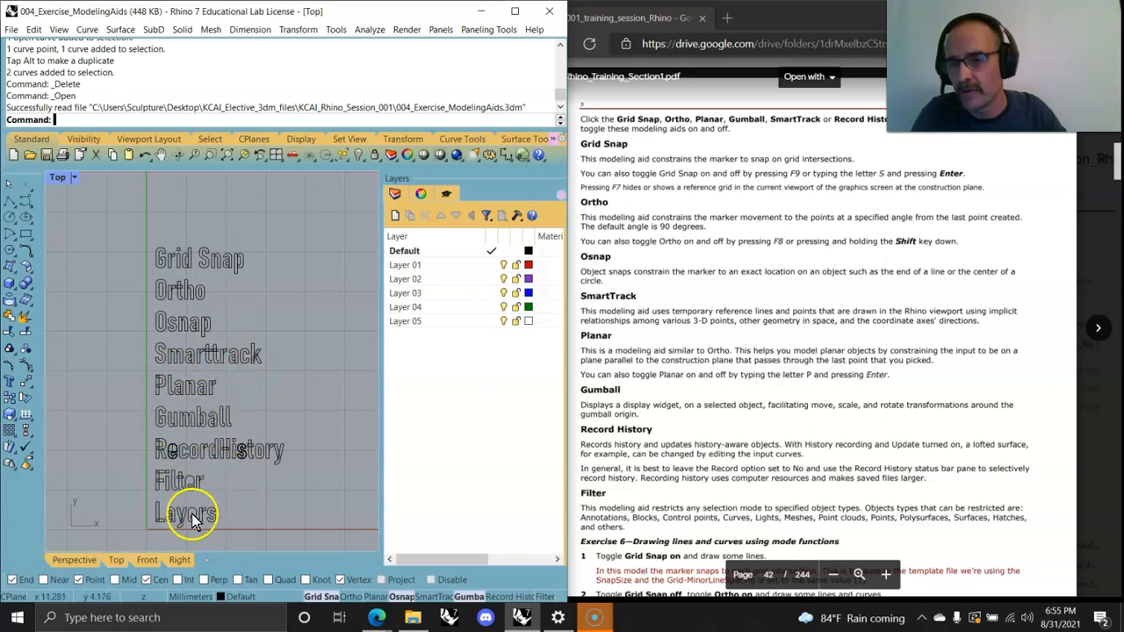
left_click(545, 597)
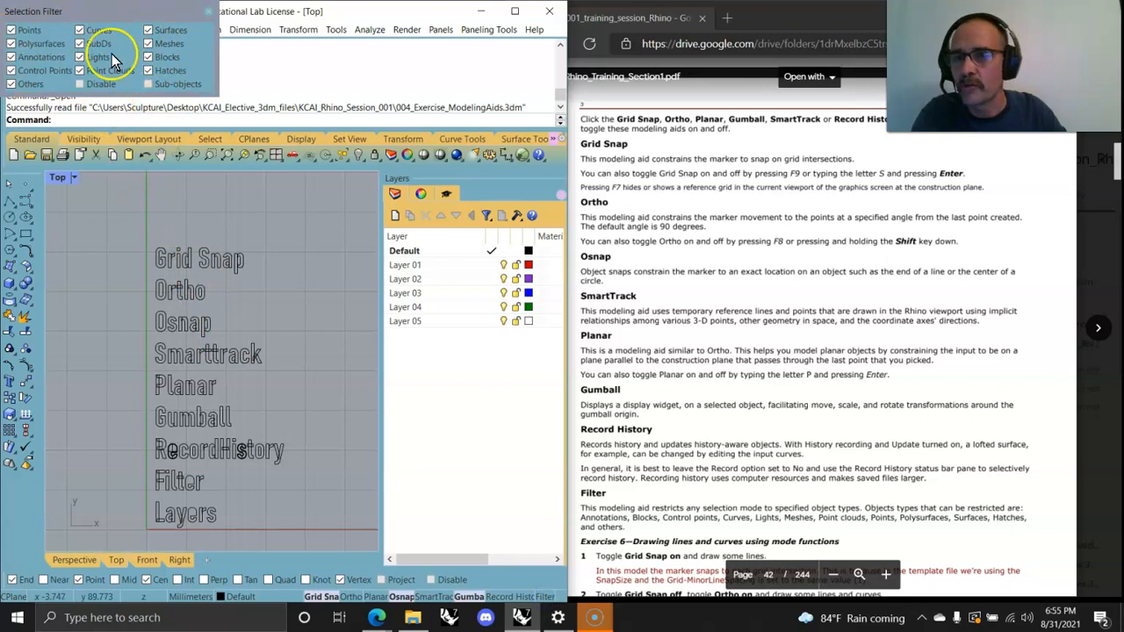
left_click(79, 30)
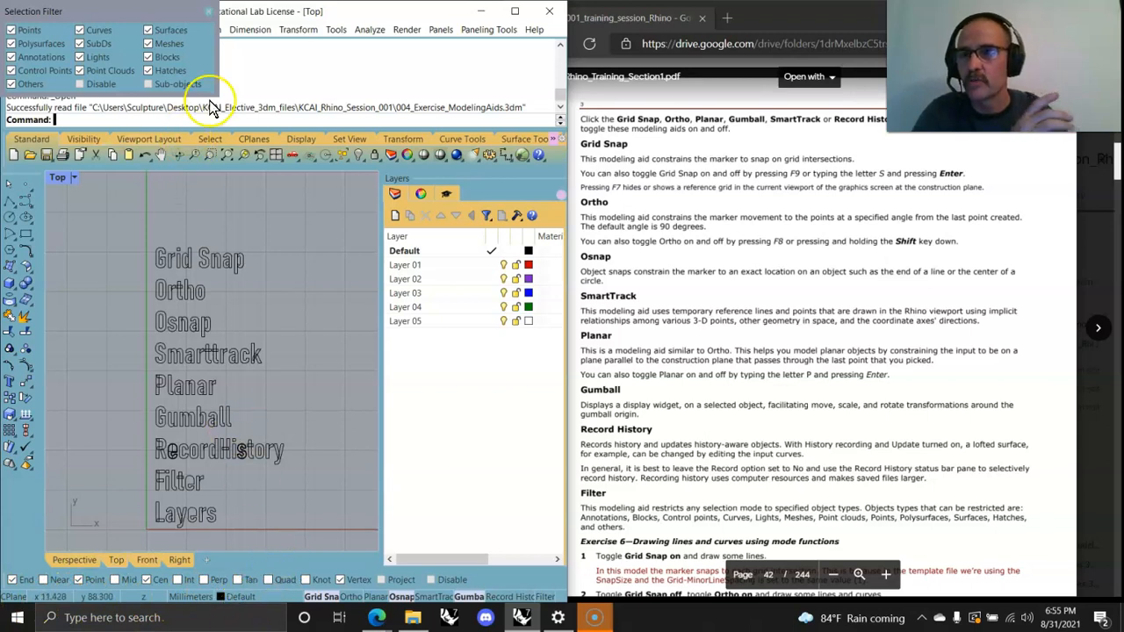
left_click(208, 11)
Step: Open Document Properties and browse the Modeling Aids, Cursor ToolTips and Units model settings
left_click(11, 29)
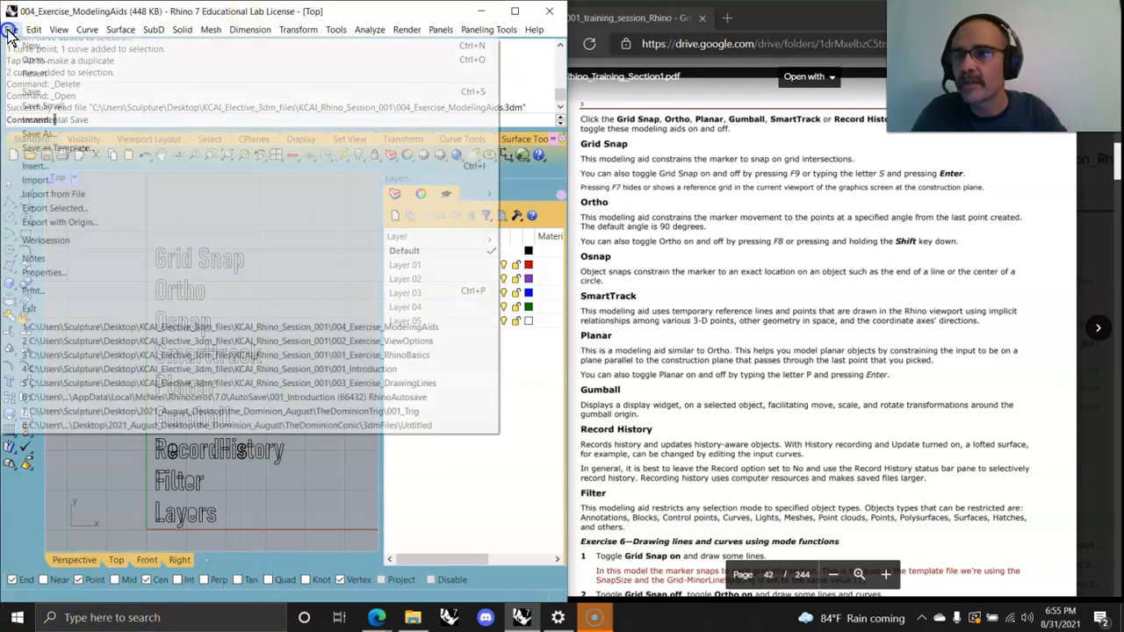
left_click(45, 276)
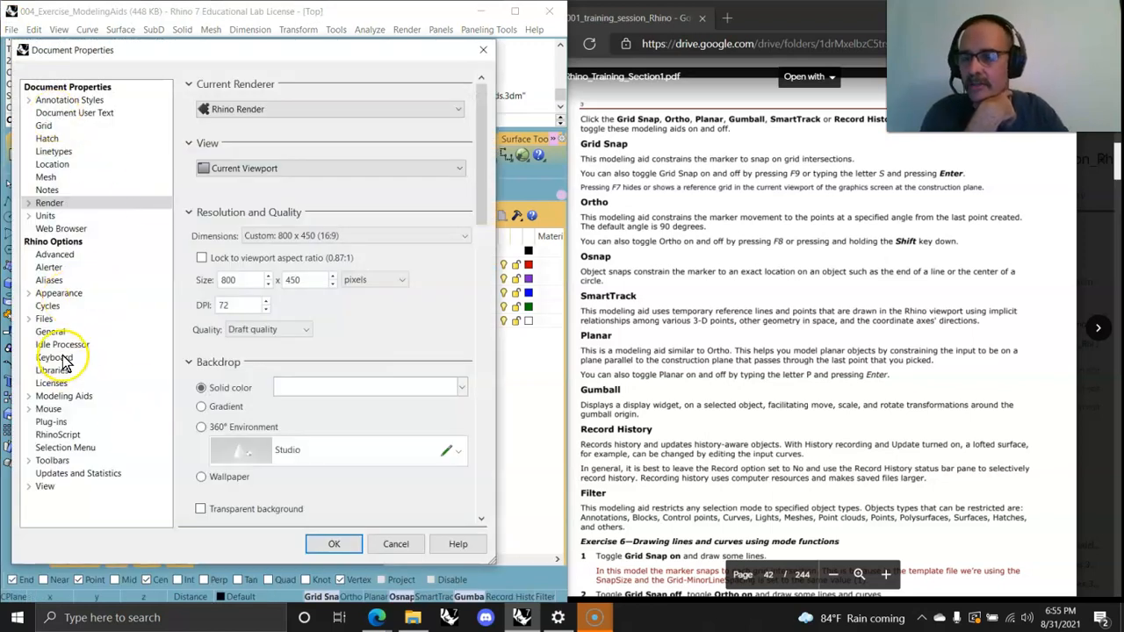
left_click(30, 396)
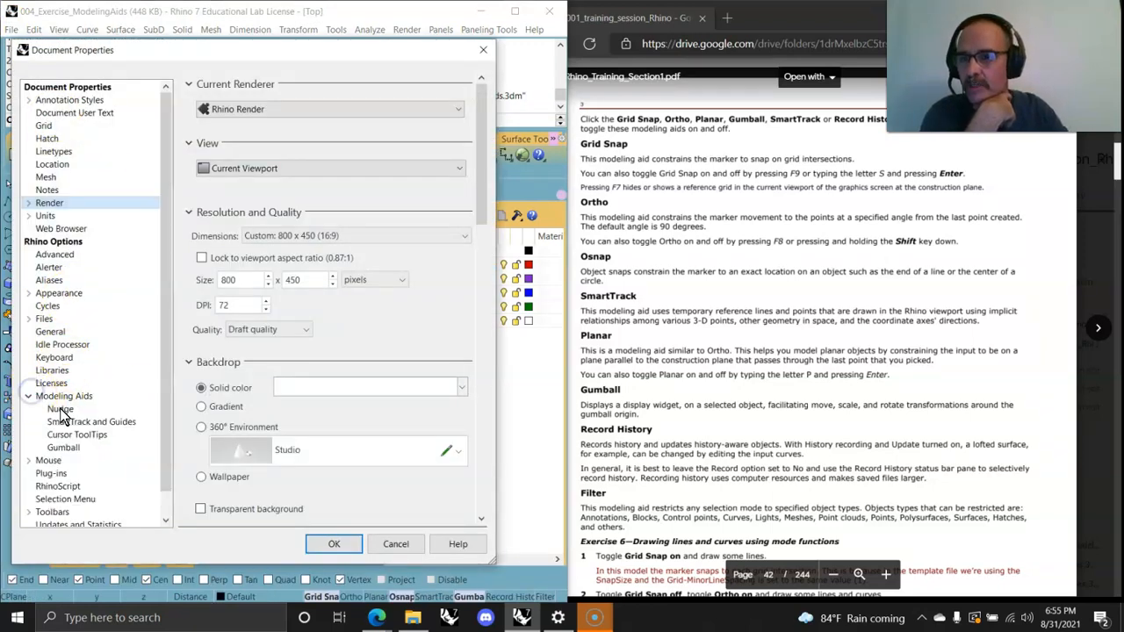
left_click(75, 435)
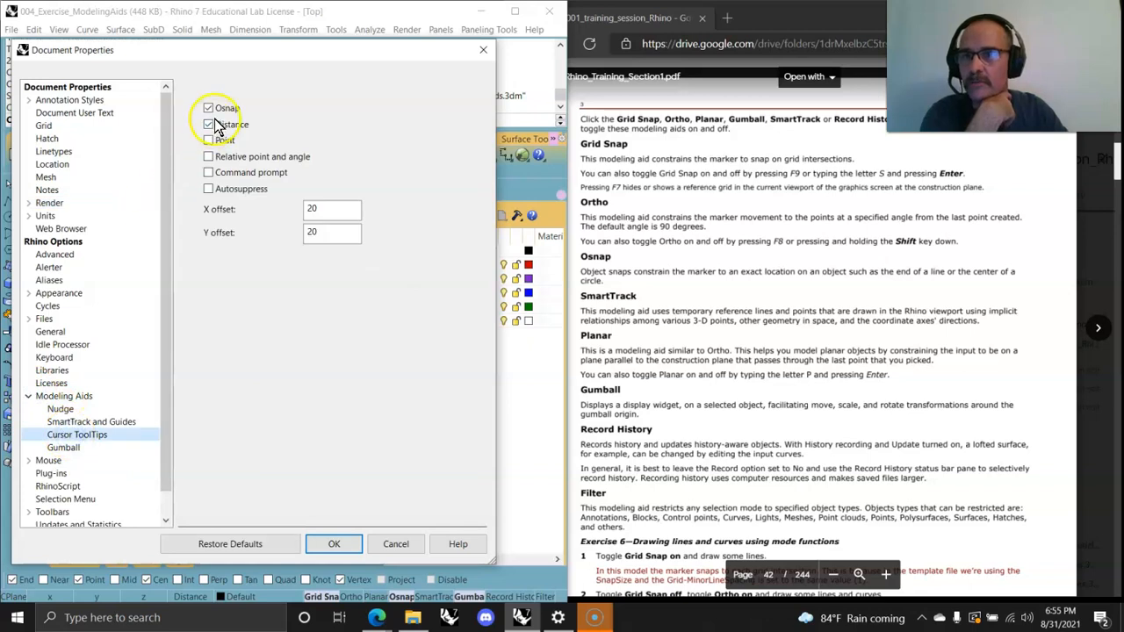
left_click(29, 396)
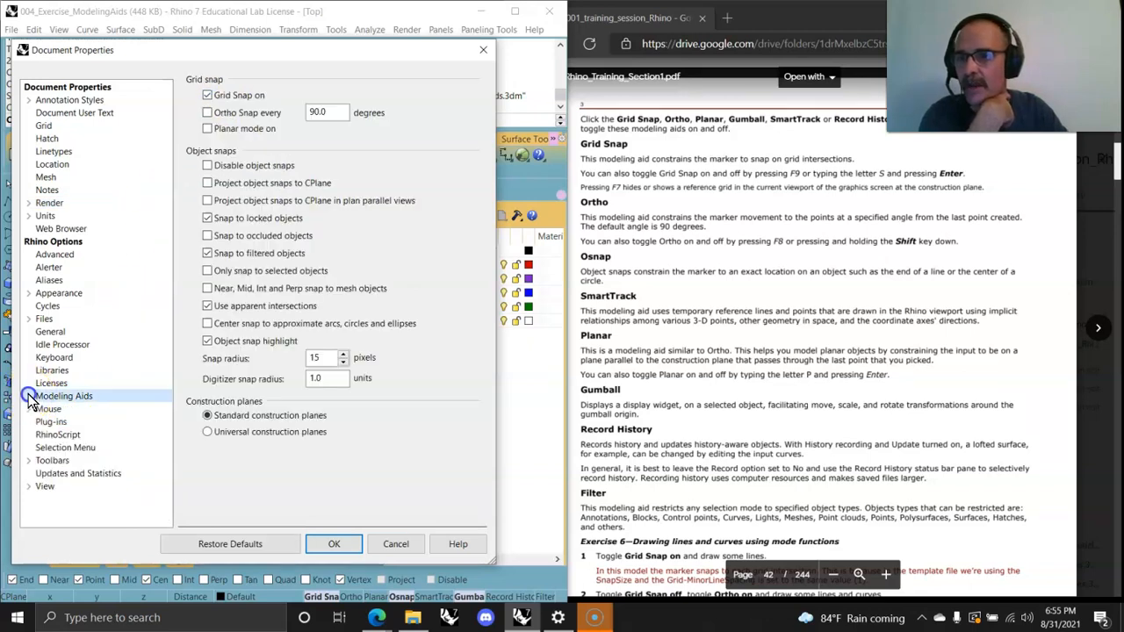
left_click(28, 215)
left_click(60, 229)
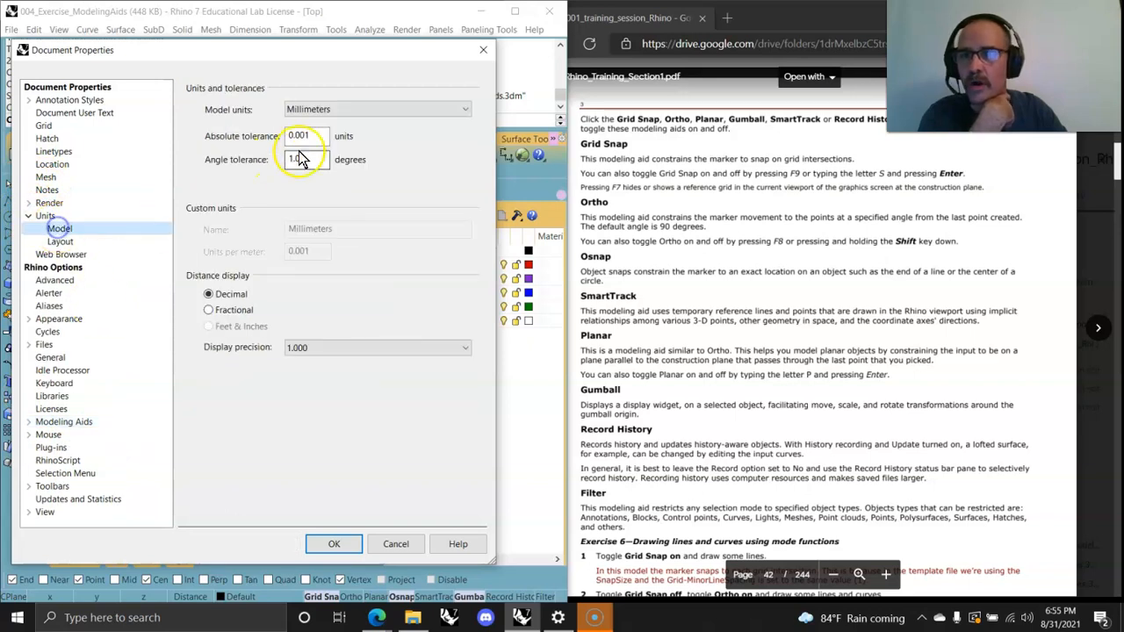
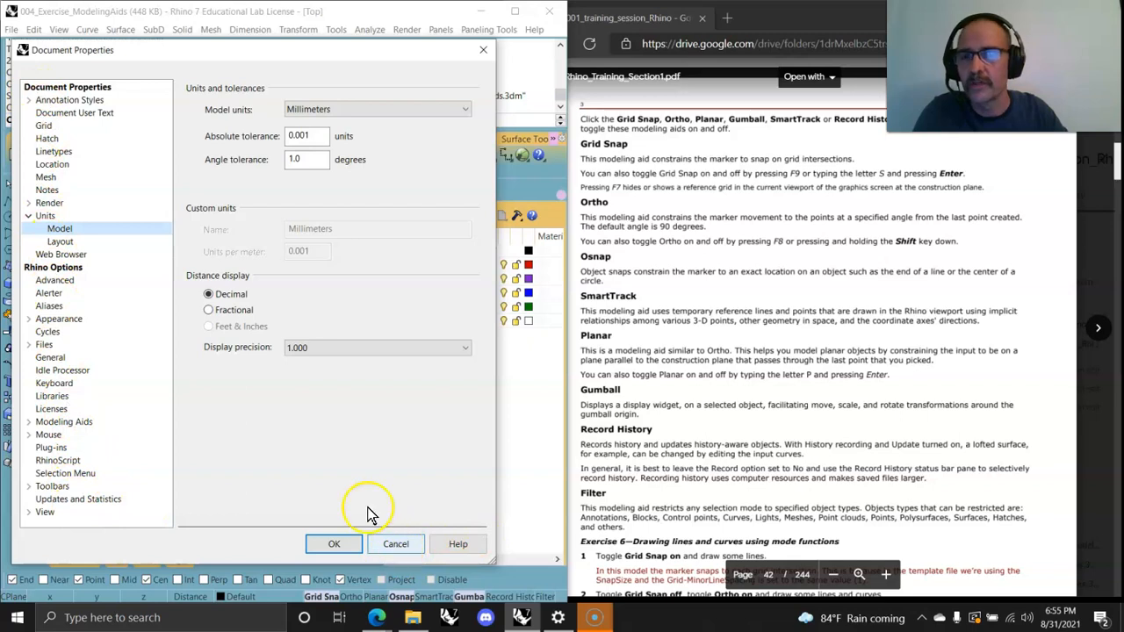
Step: Close Document Properties and add a new sublayer under Layer 01 named sublayerToLayer1
left_click(484, 52)
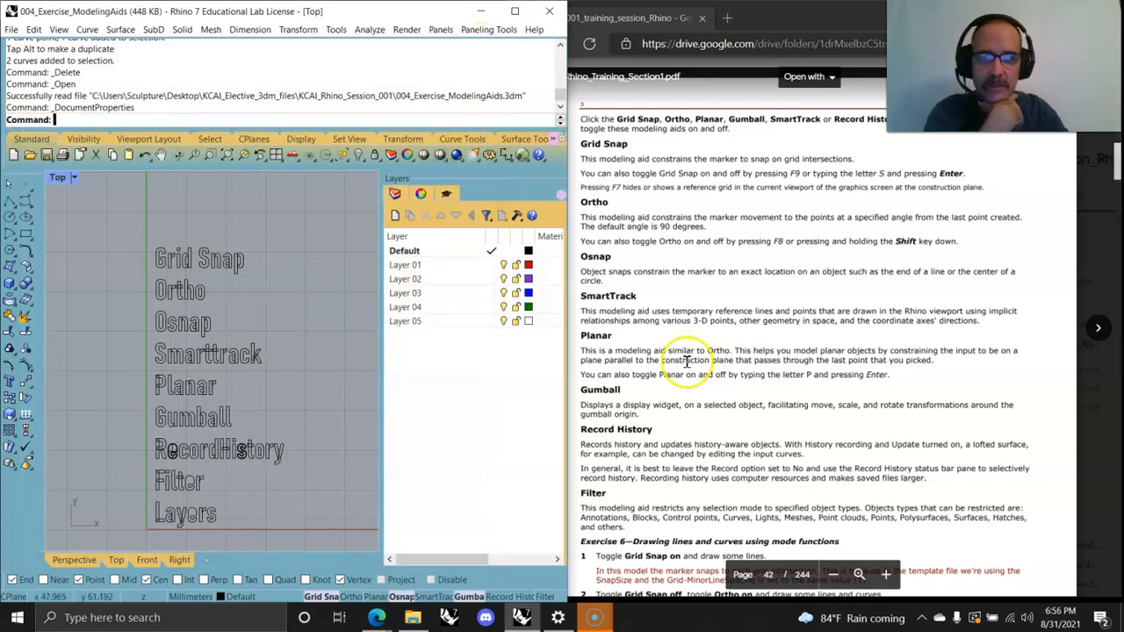
scroll(694, 365, "down", 10)
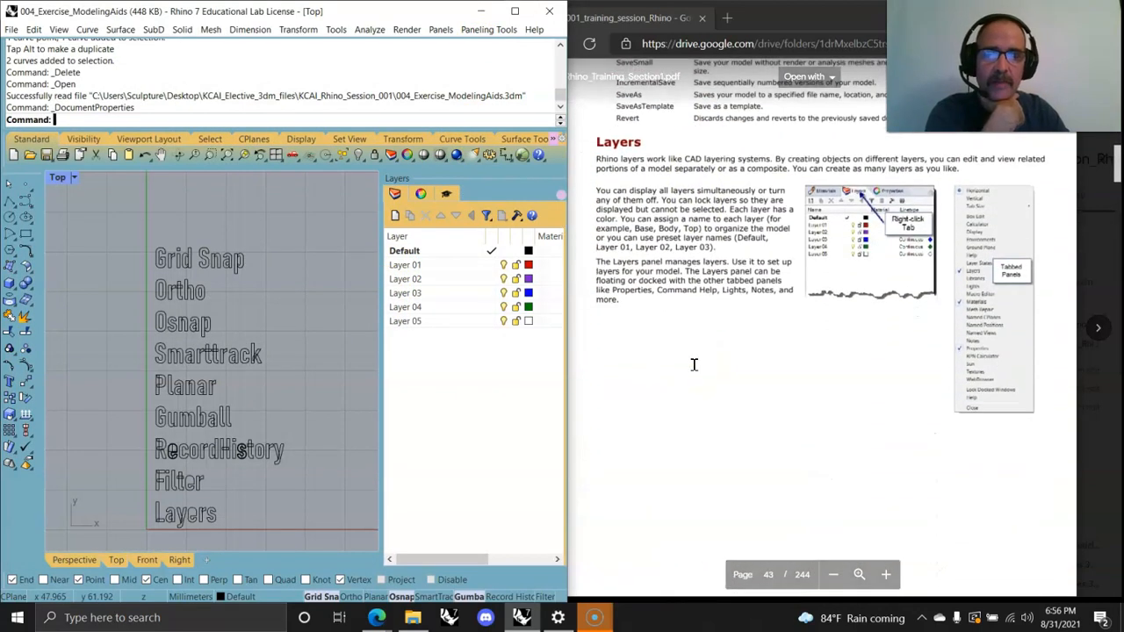
left_click(406, 252)
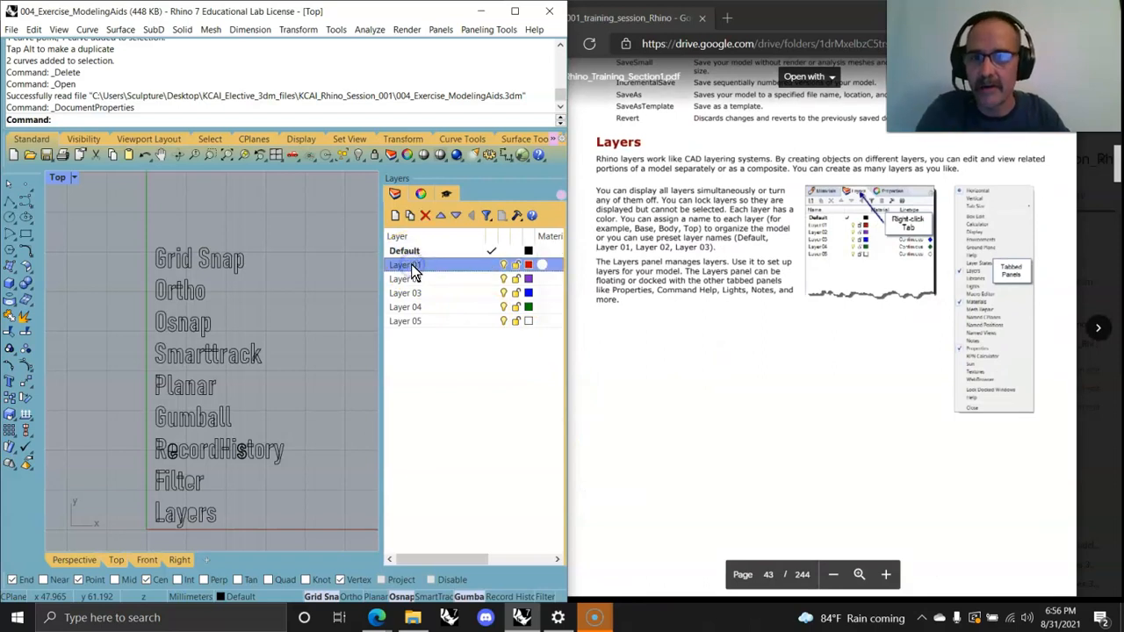
left_click(409, 215)
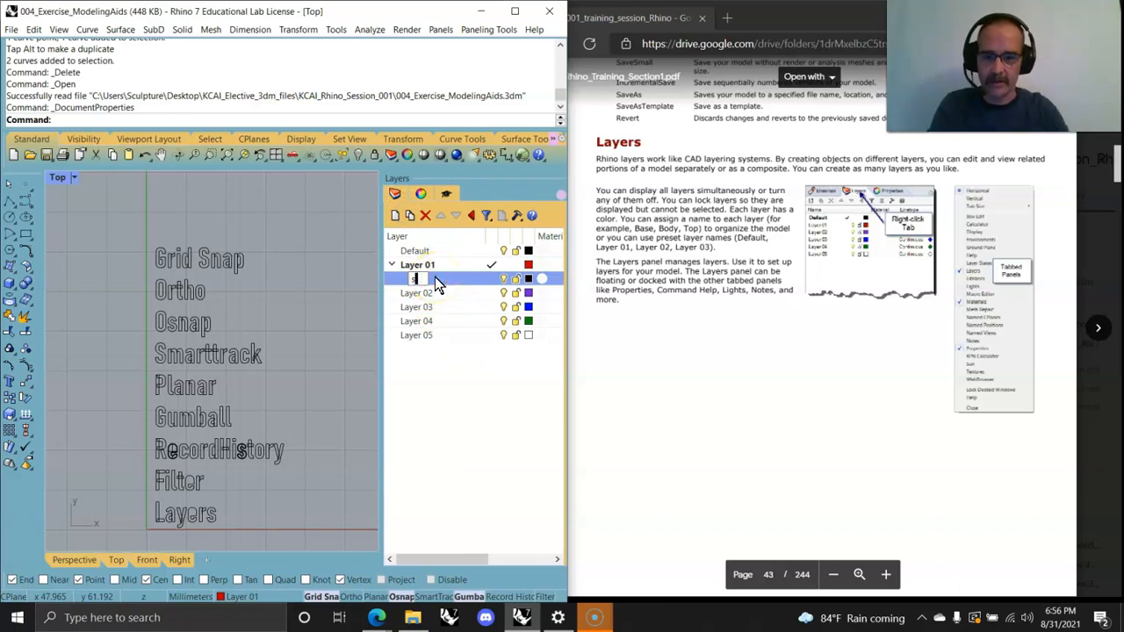
type("sublayer")
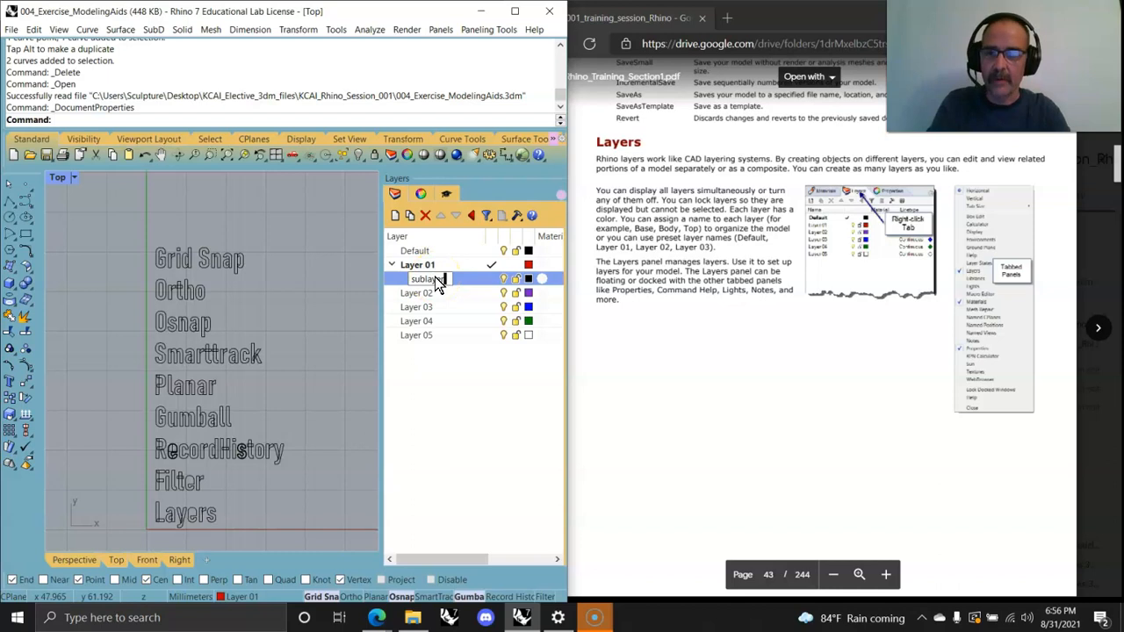
type("ToLayer")
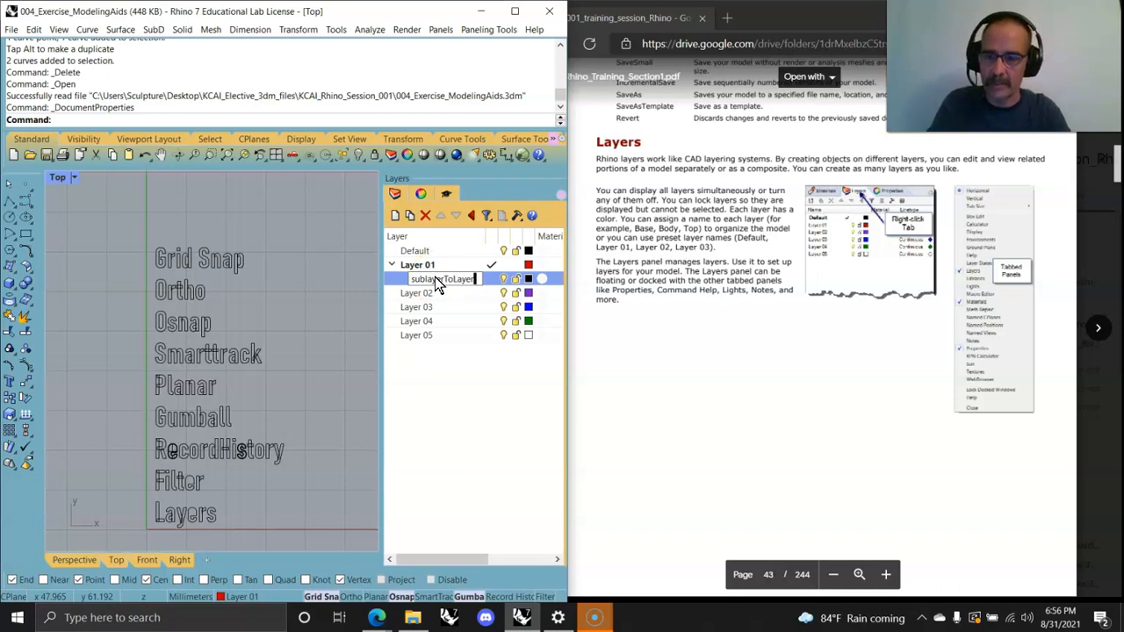
type("1")
left_click(457, 381)
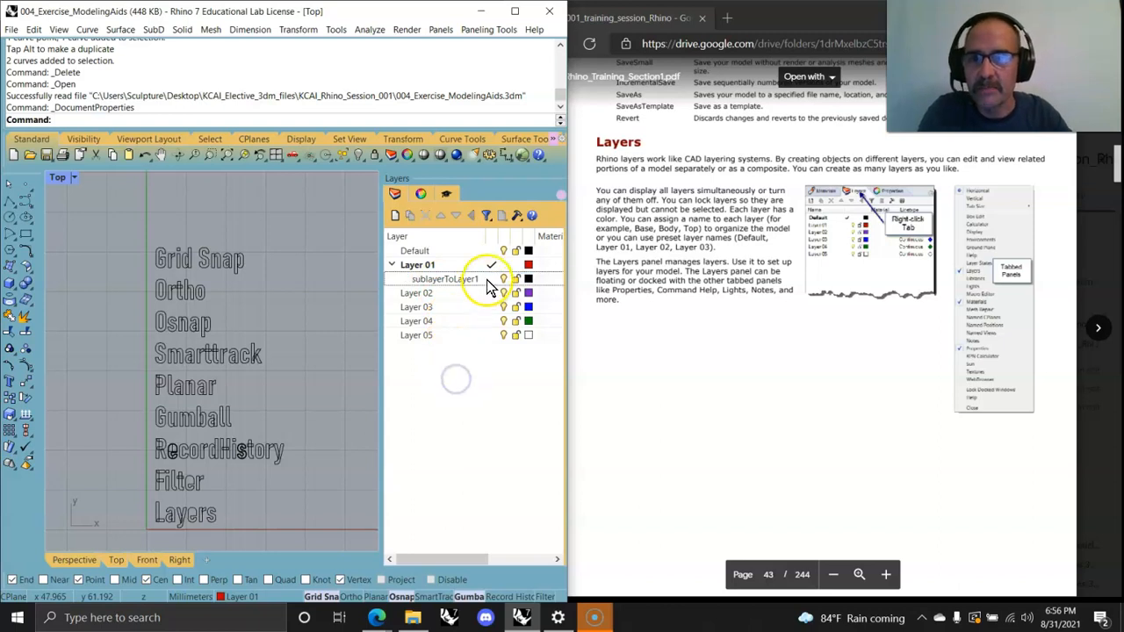
Step: Make Default the current layer and toggle the visibility and lock of Layer 01 and its sublayer
double_click(447, 251)
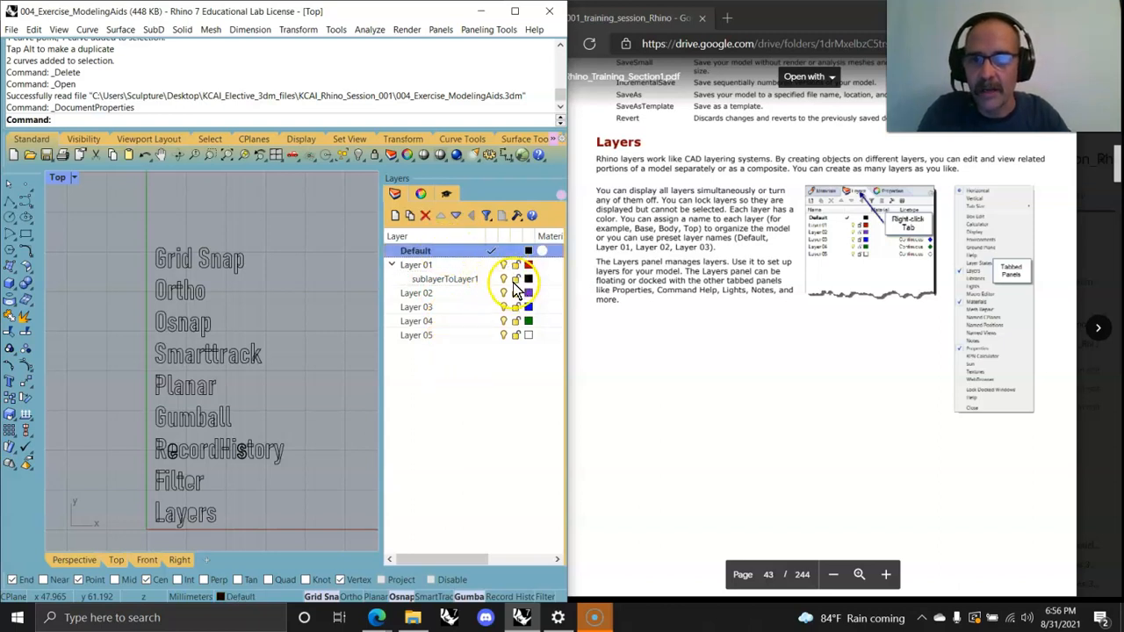
left_click(508, 279)
left_click(503, 265)
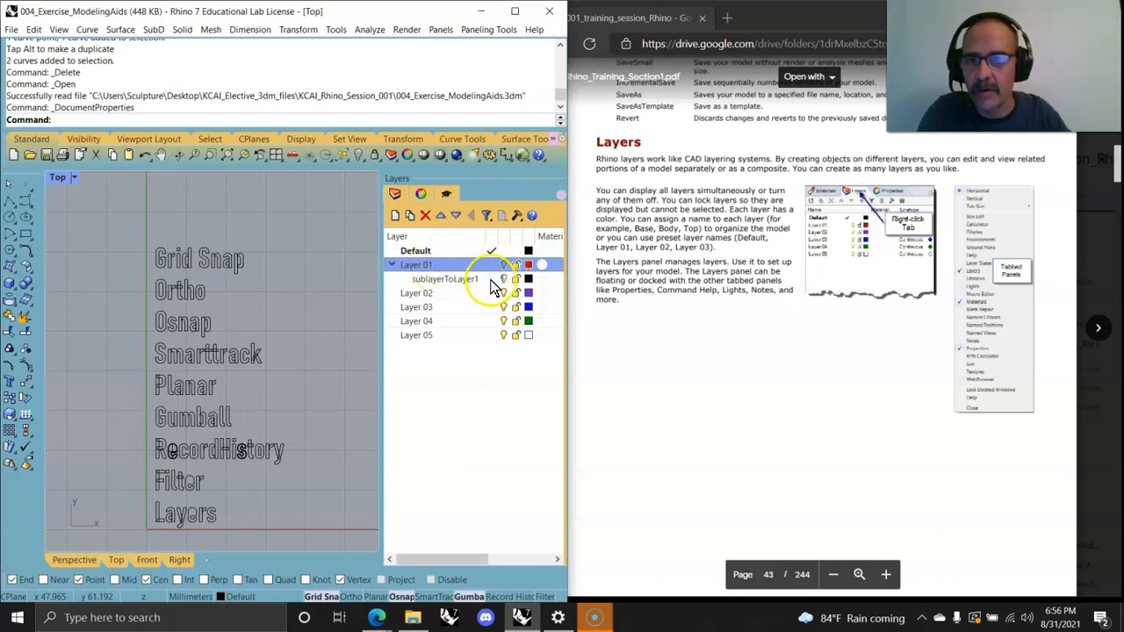
left_click_drag(507, 286, 506, 287)
left_click(505, 264)
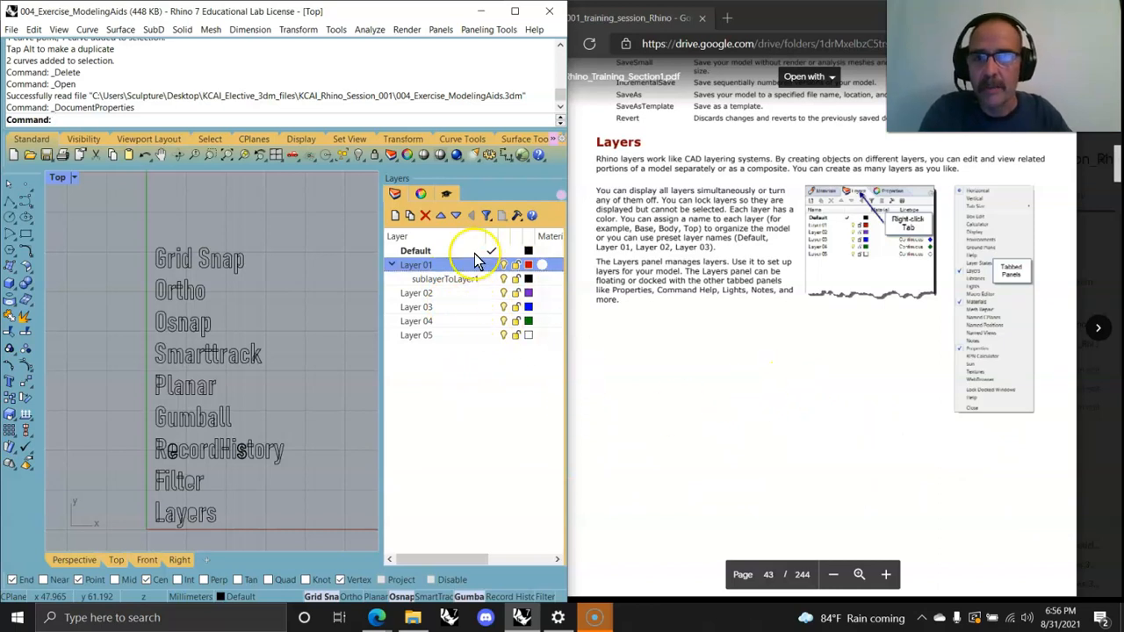
Step: Open Layer 01's colour picker and accept the existing red colour
left_click(528, 265)
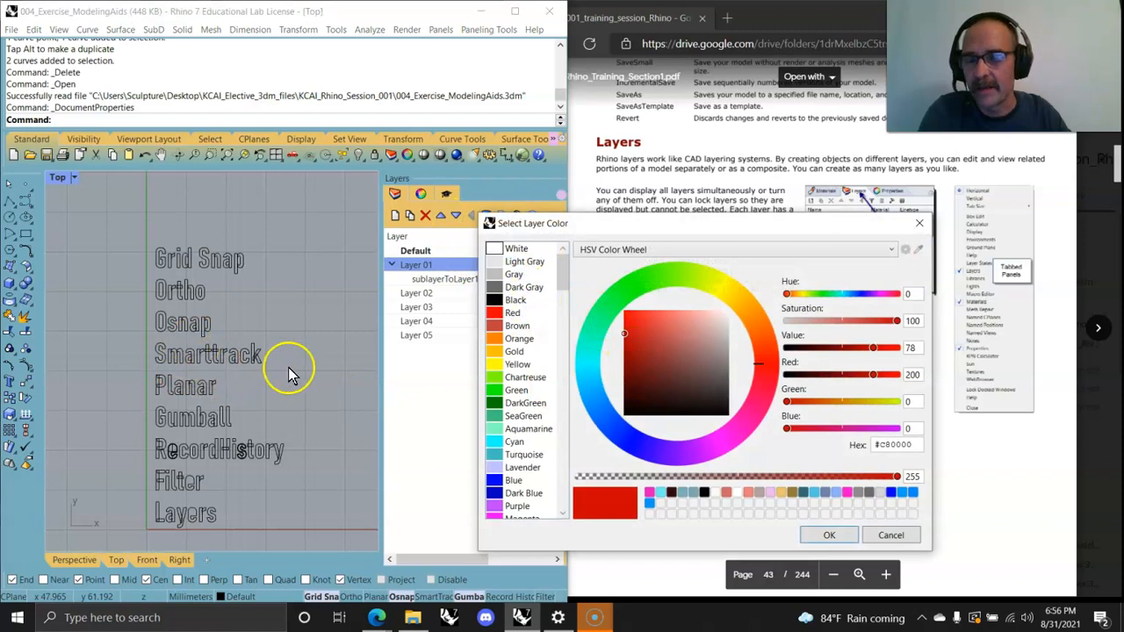
left_click(830, 535)
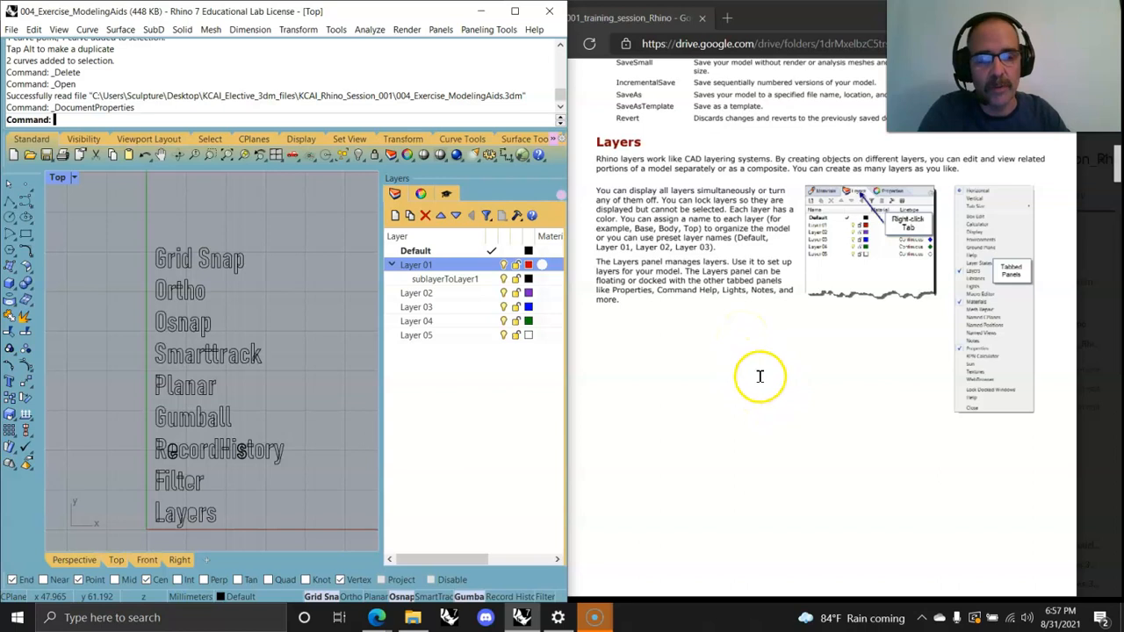
Step: Scroll through the training PDF's layer exercises and the selecting objects section
scroll(759, 380, "down", 3)
scroll(718, 332, "down", 2)
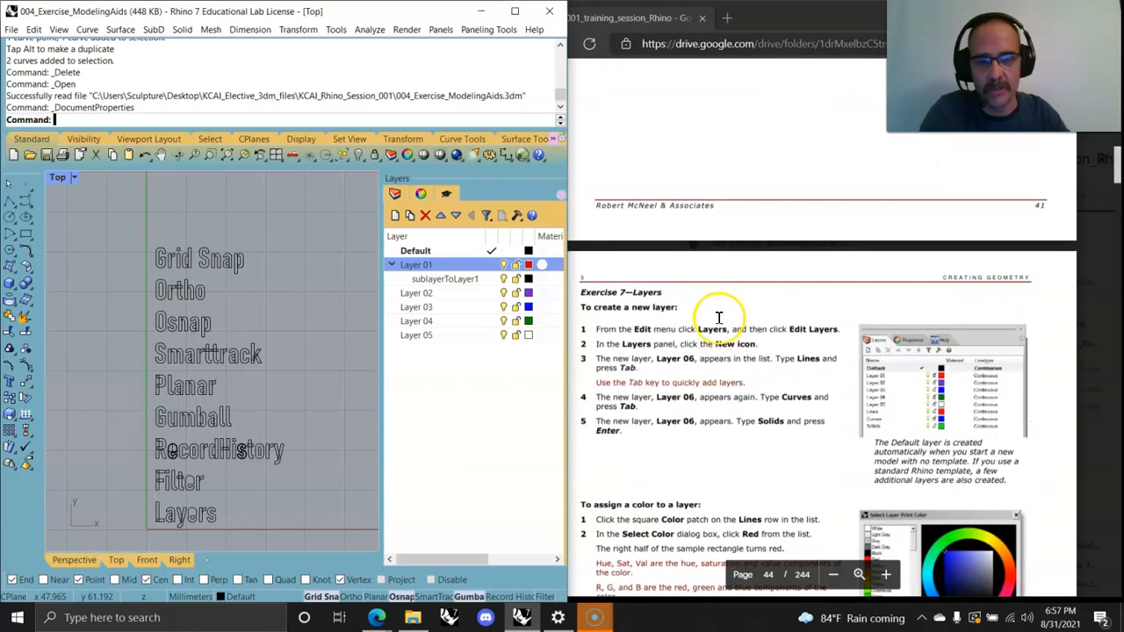
scroll(718, 282, "down", 2)
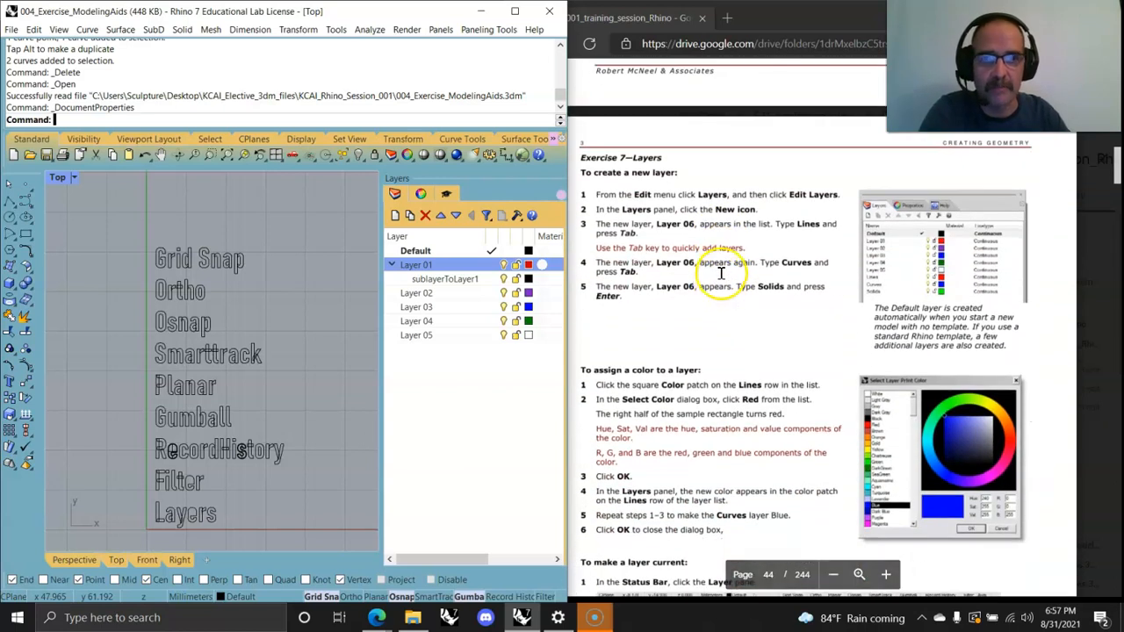
scroll(719, 282, "down", 2)
scroll(722, 275, "down", 10)
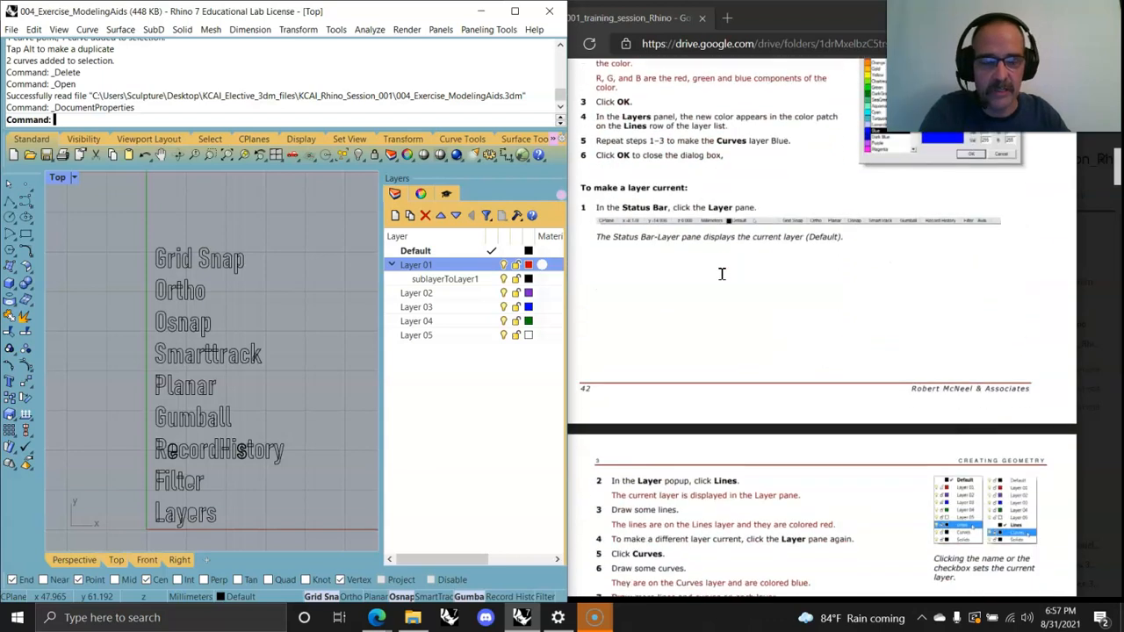
scroll(718, 276, "down", 10)
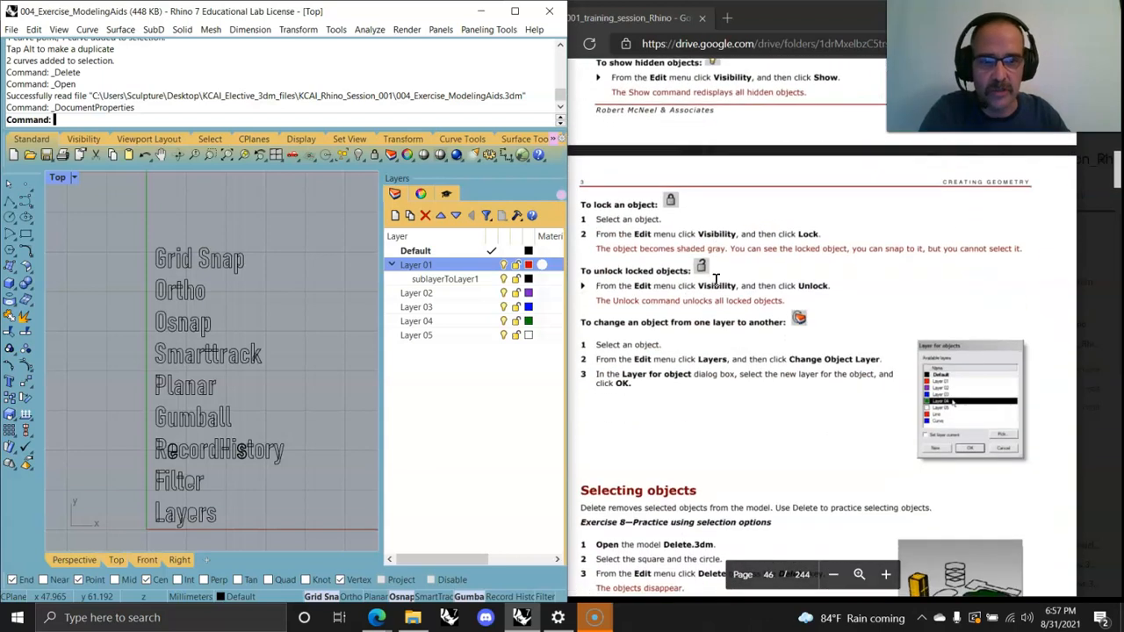
scroll(715, 282, "up", 2)
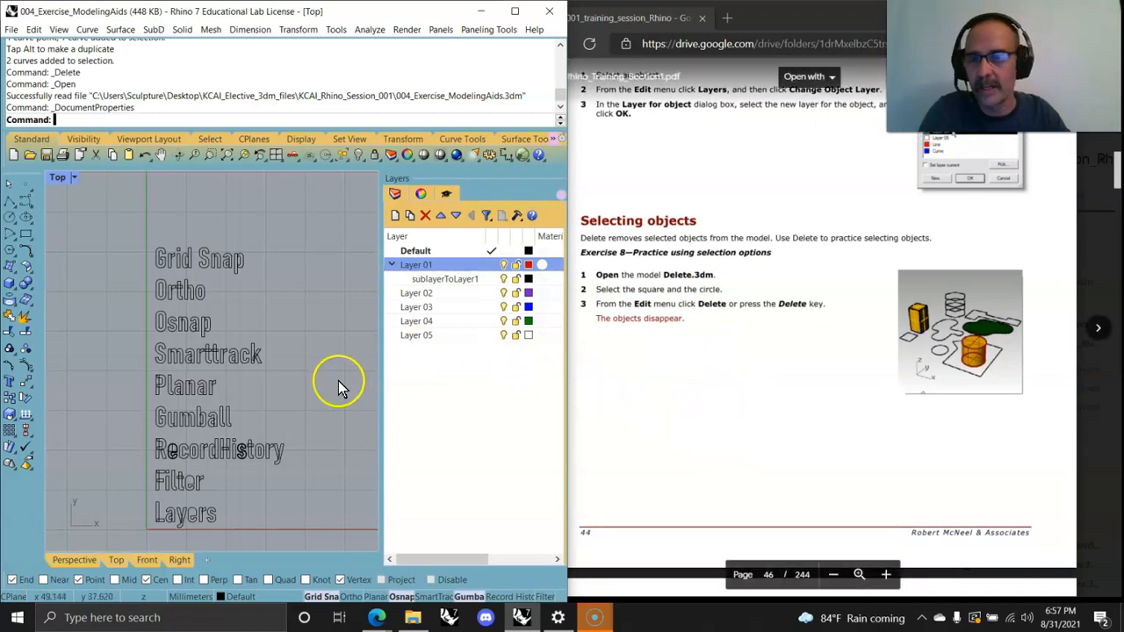
Step: Practice window and crossing selections on the text curves in the Top view, then deselect
left_click_drag(119, 232, 171, 281)
scroll(160, 261, "up", 3)
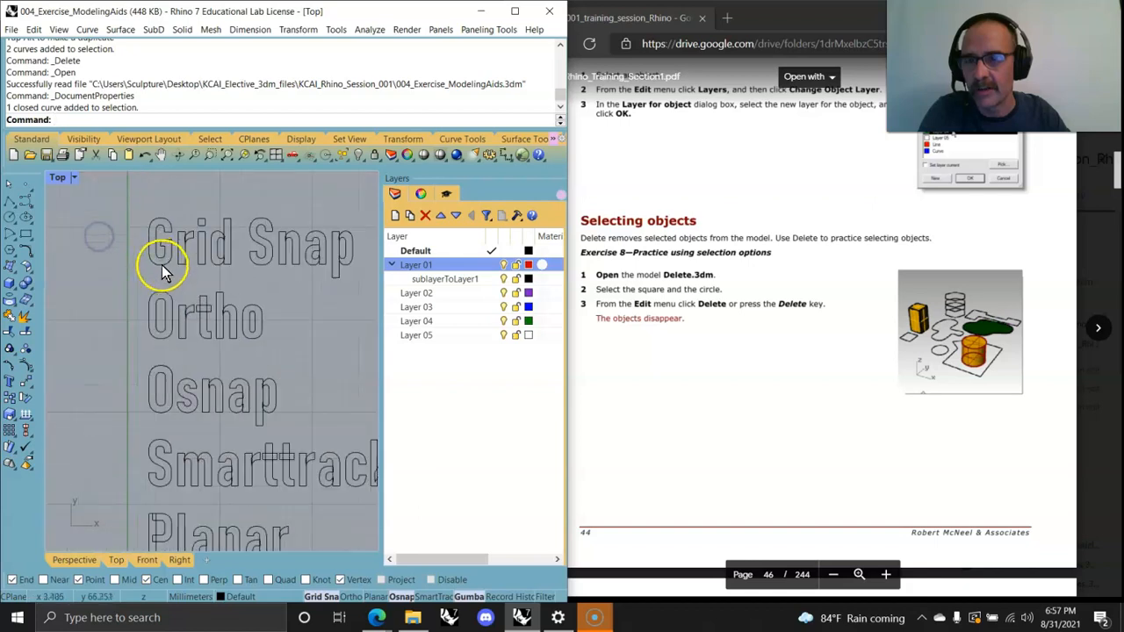
left_click_drag(81, 198, 176, 318)
left_click(153, 203)
left_click_drag(250, 319, 74, 208)
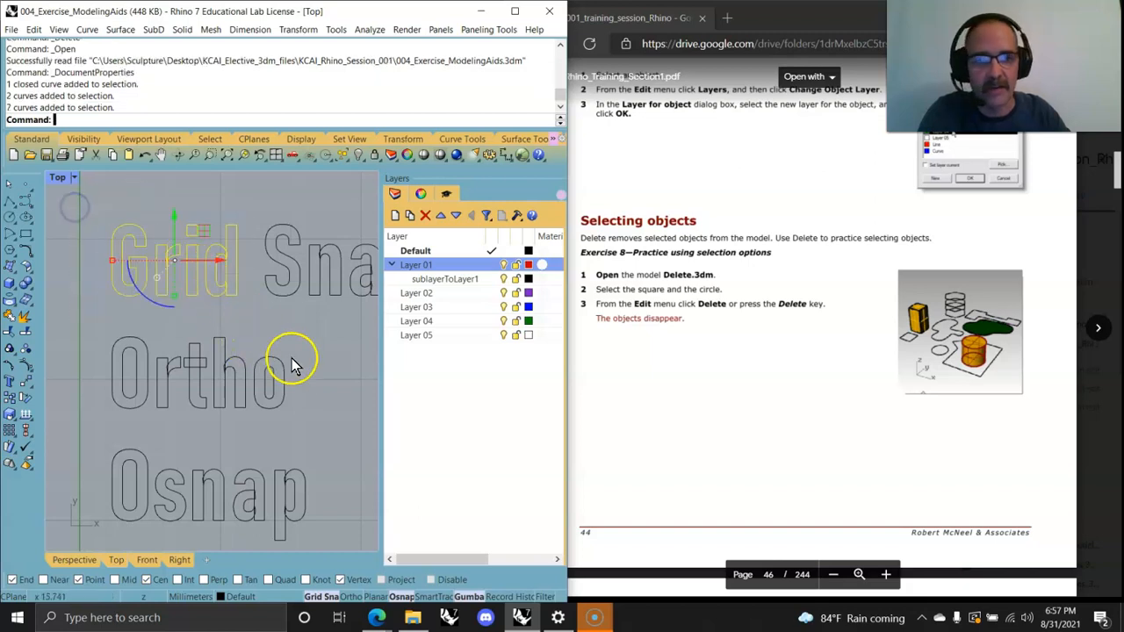
left_click(326, 371)
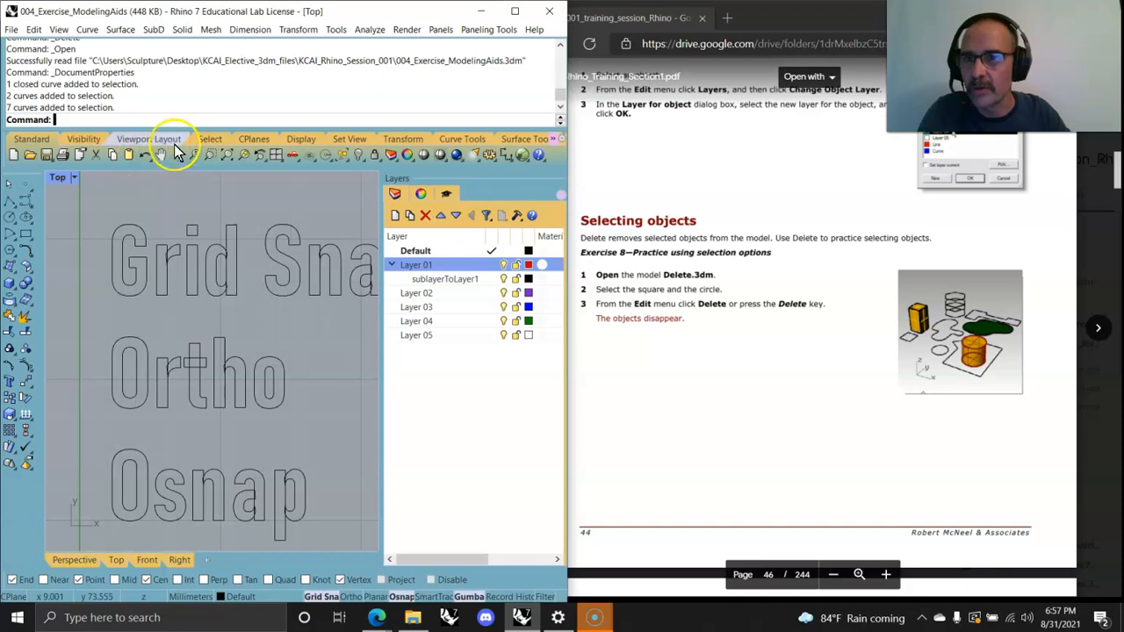
Step: Use the Select toolbar and command line to select all objects, then points, then all curves with SelCrv
left_click(210, 139)
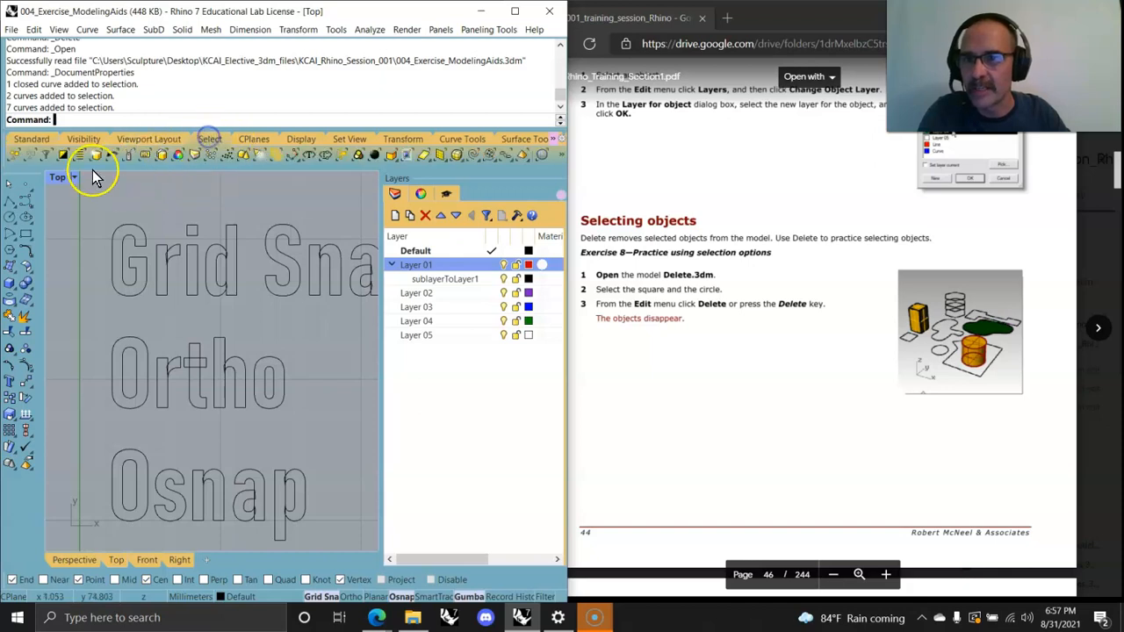
left_click(17, 162)
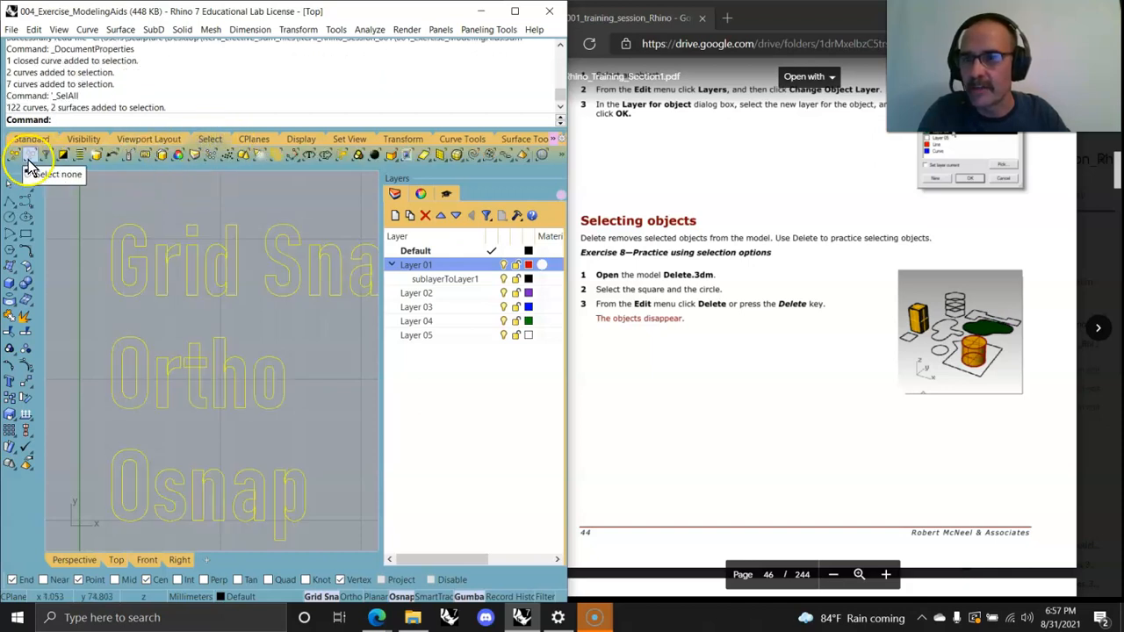
left_click(95, 220)
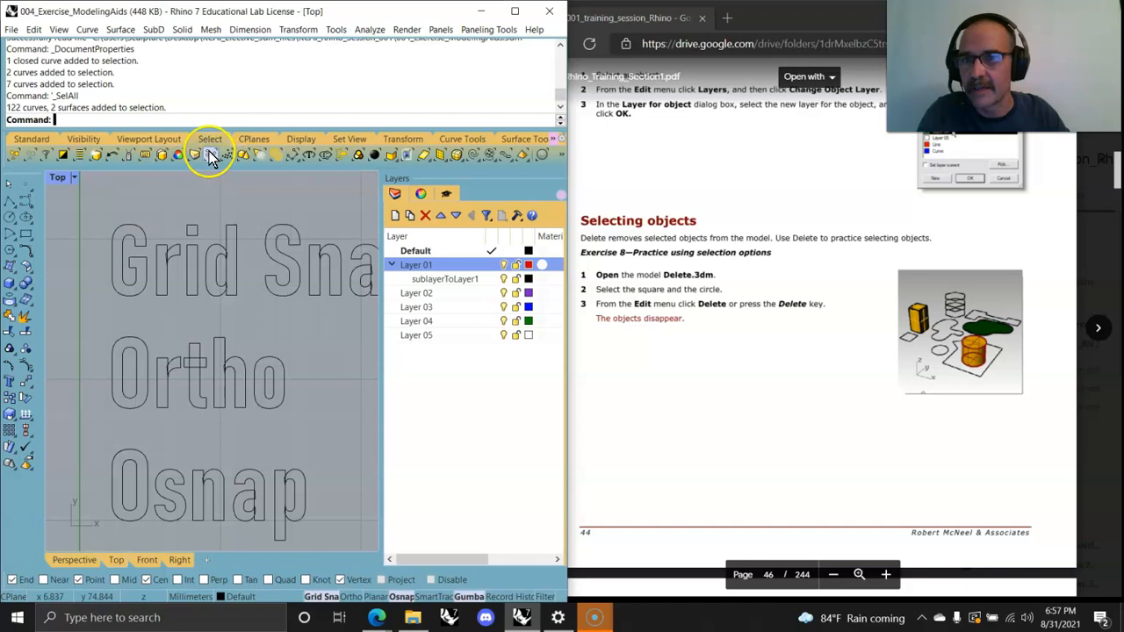
left_click(211, 156)
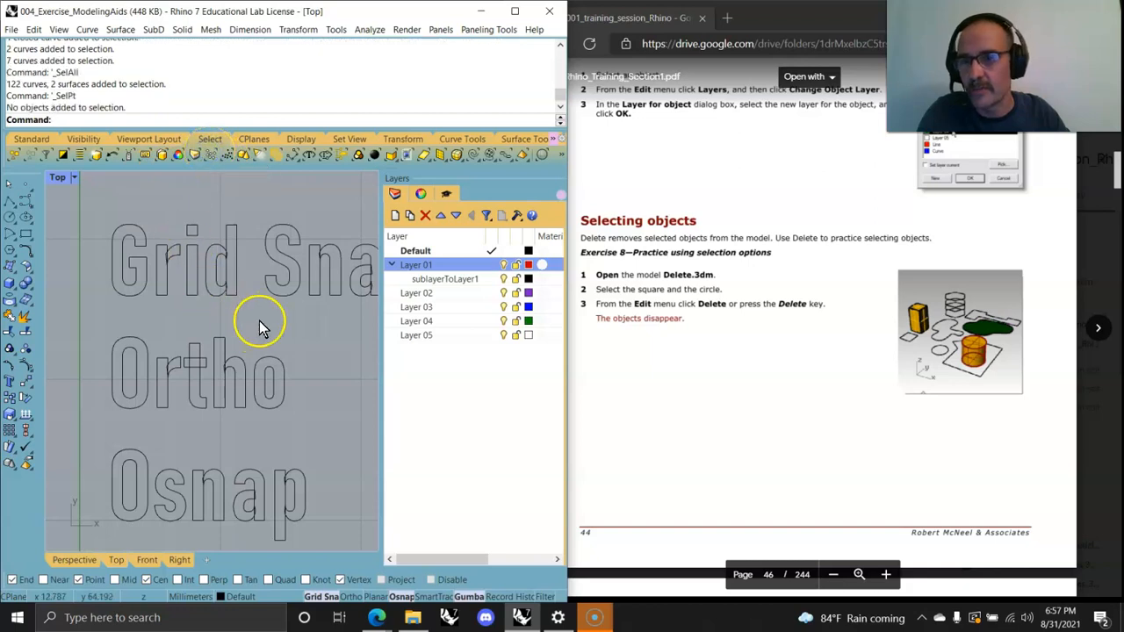
scroll(258, 326, "down", 1)
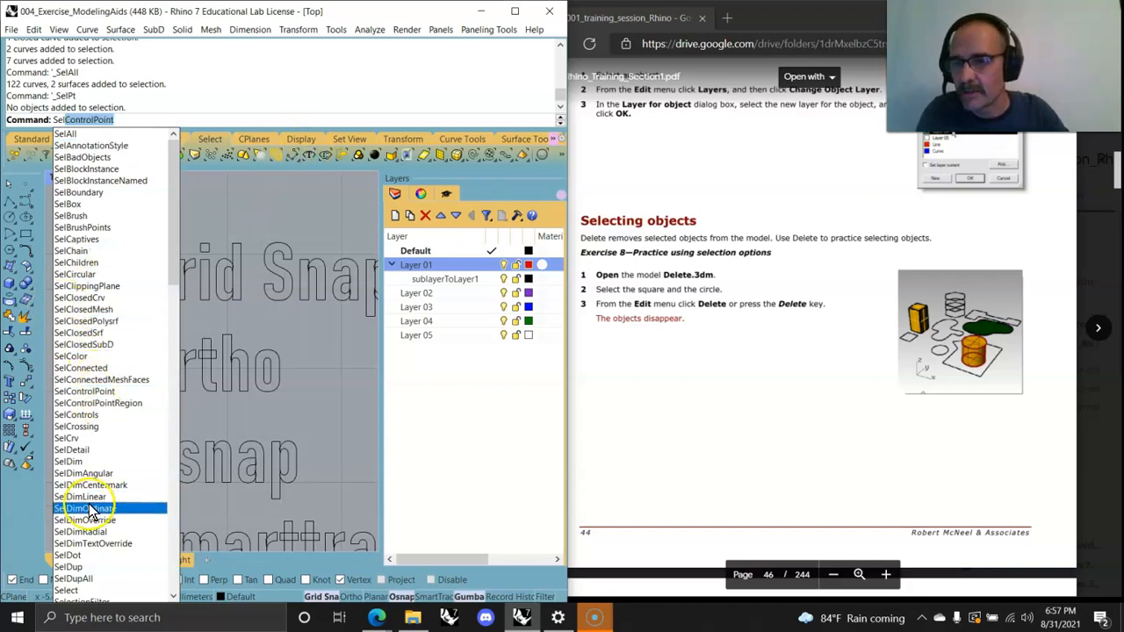
left_click(69, 439)
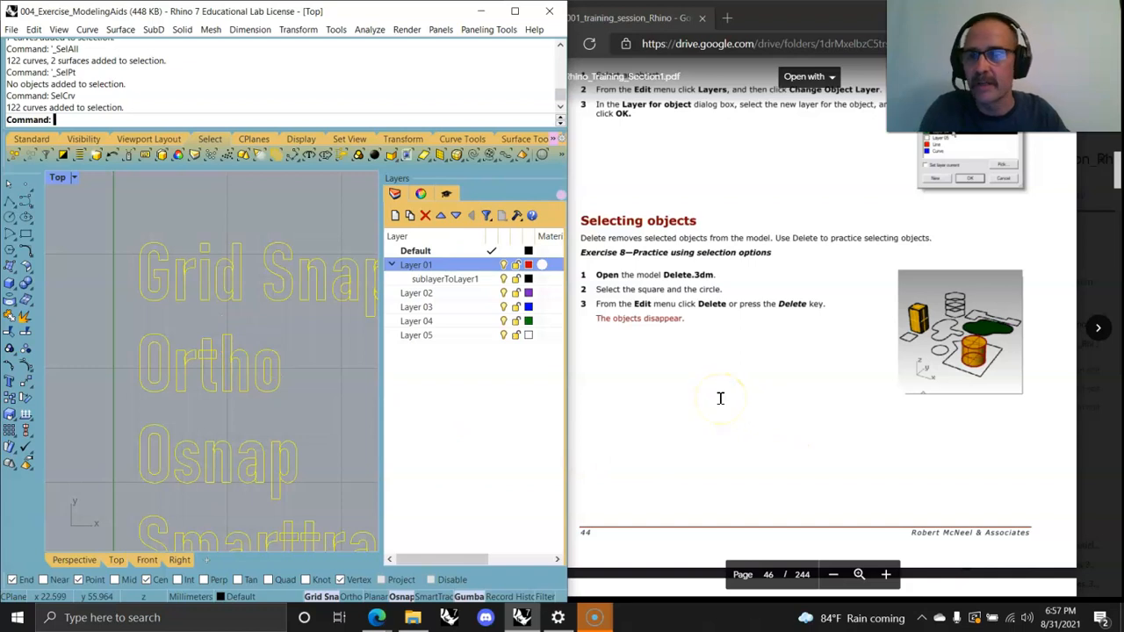
Step: Scroll through the PDF's selection commands, select filters and precision modeling pages
scroll(720, 398, "down", 5)
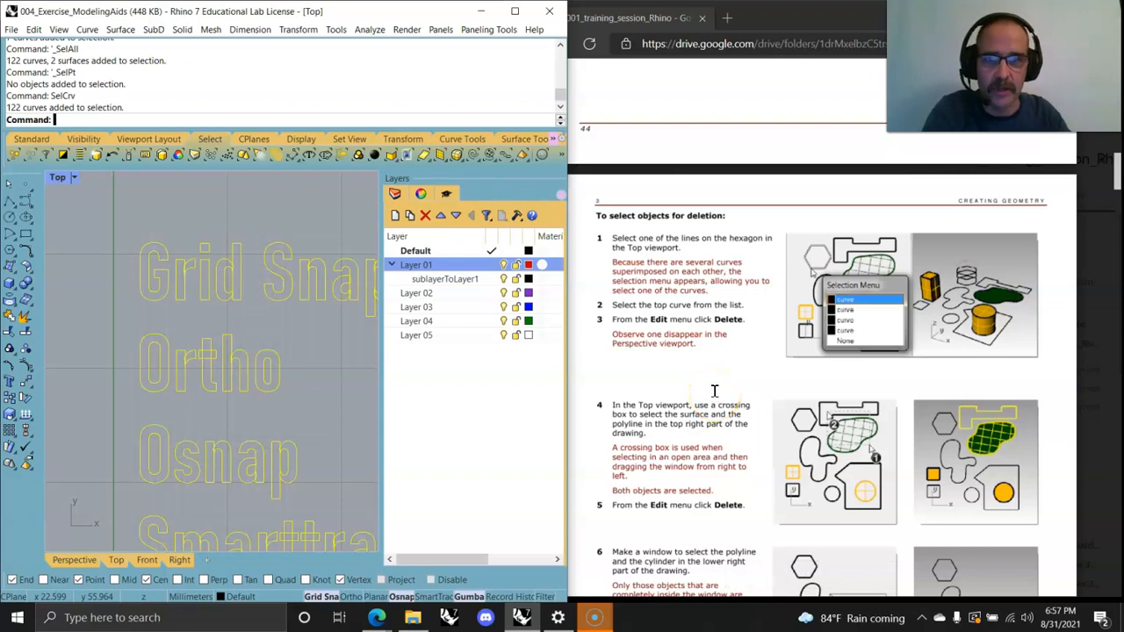
scroll(714, 391, "down", 5)
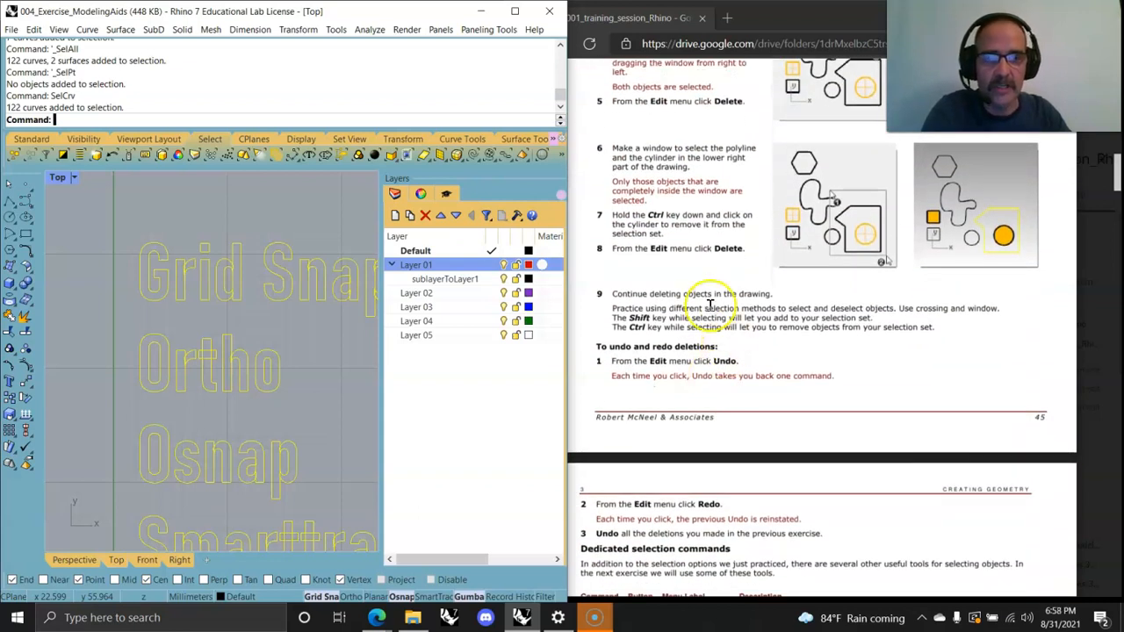
scroll(675, 309, "down", 5)
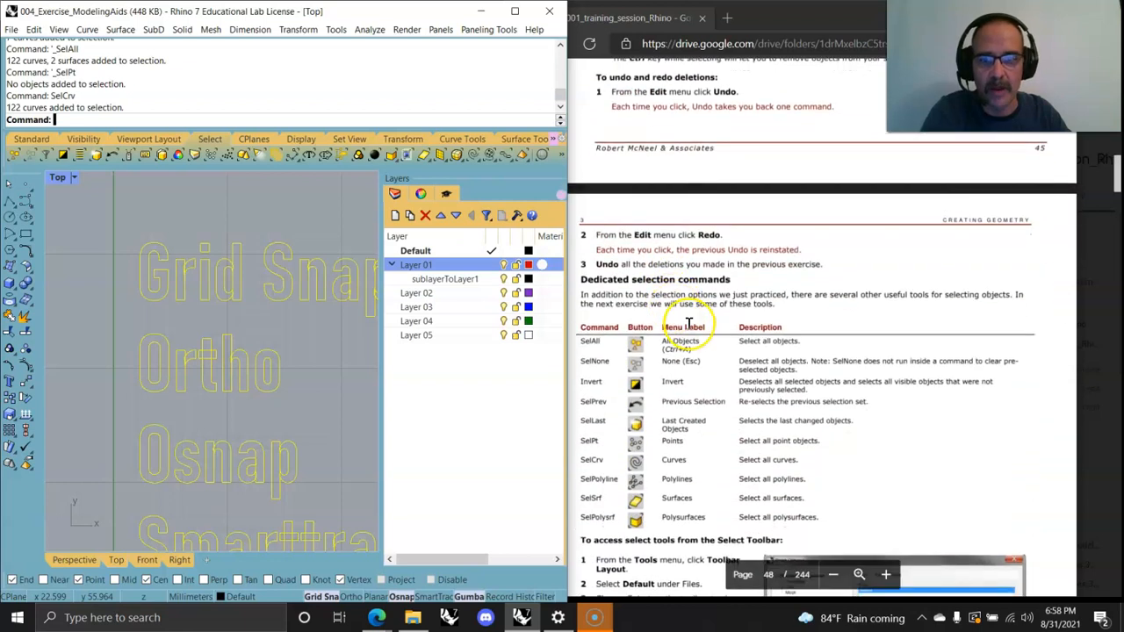
scroll(650, 307, "down", 10)
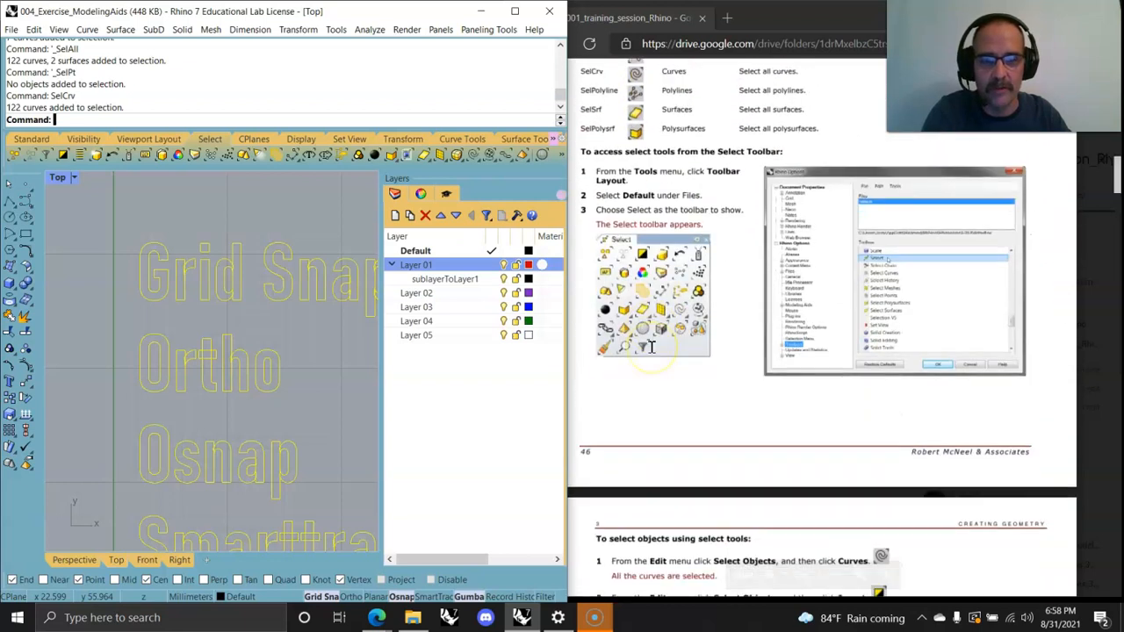
scroll(651, 350, "up", 2)
scroll(652, 347, "down", 10)
scroll(651, 346, "down", 5)
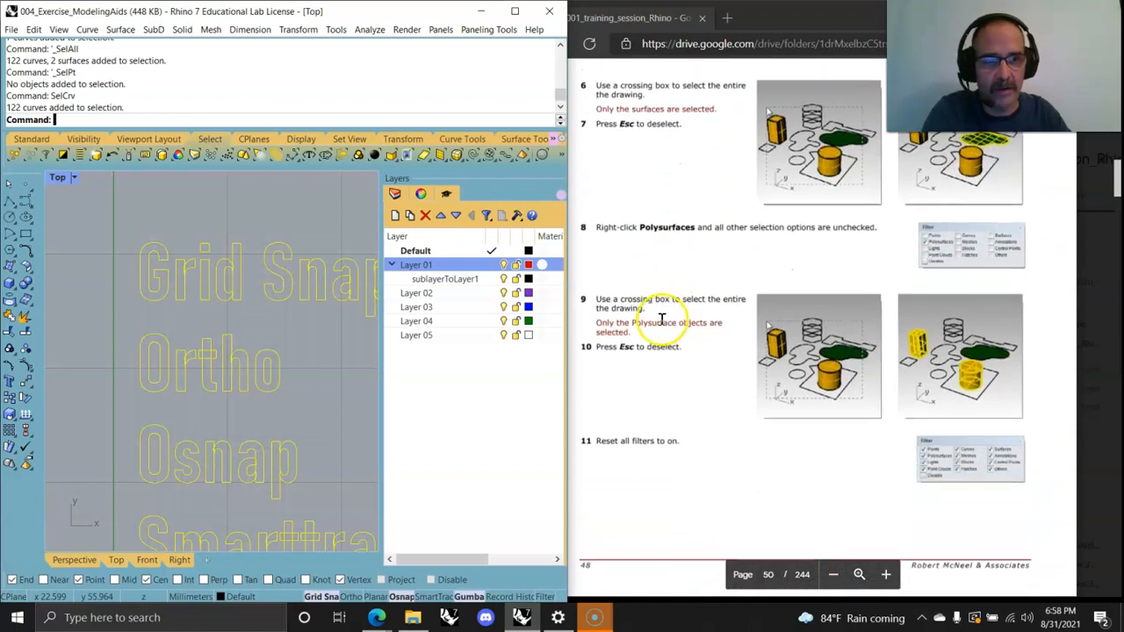
scroll(662, 320, "down", 2)
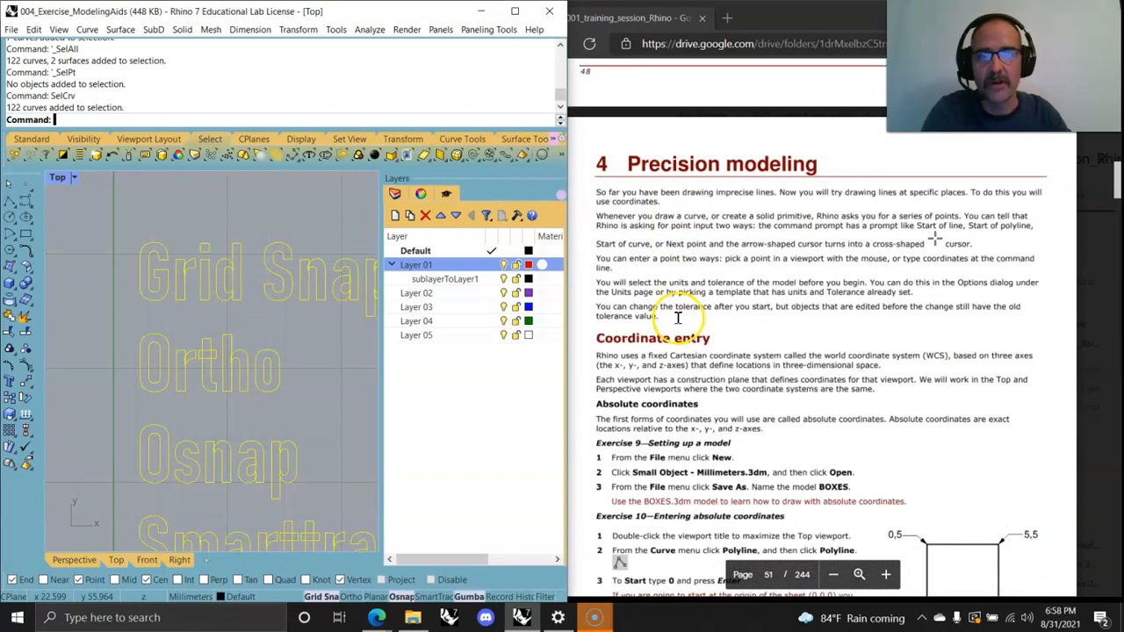
Step: Open the model 005_Exercise_PrecisionModeling
left_click(13, 30)
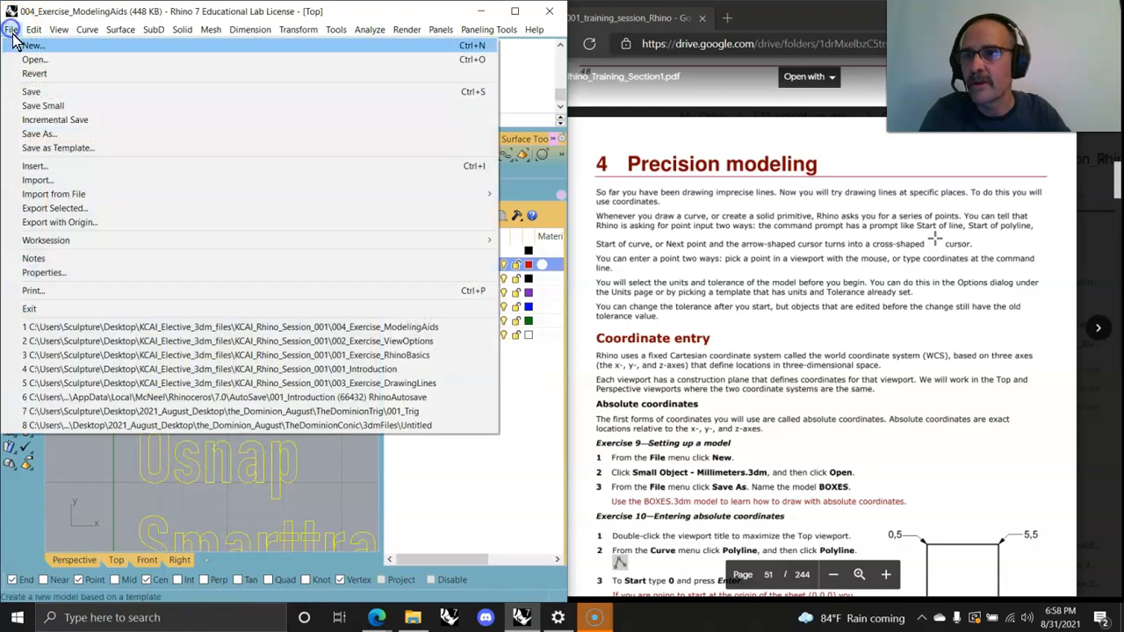
left_click(35, 62)
left_click(289, 345)
left_click(257, 205)
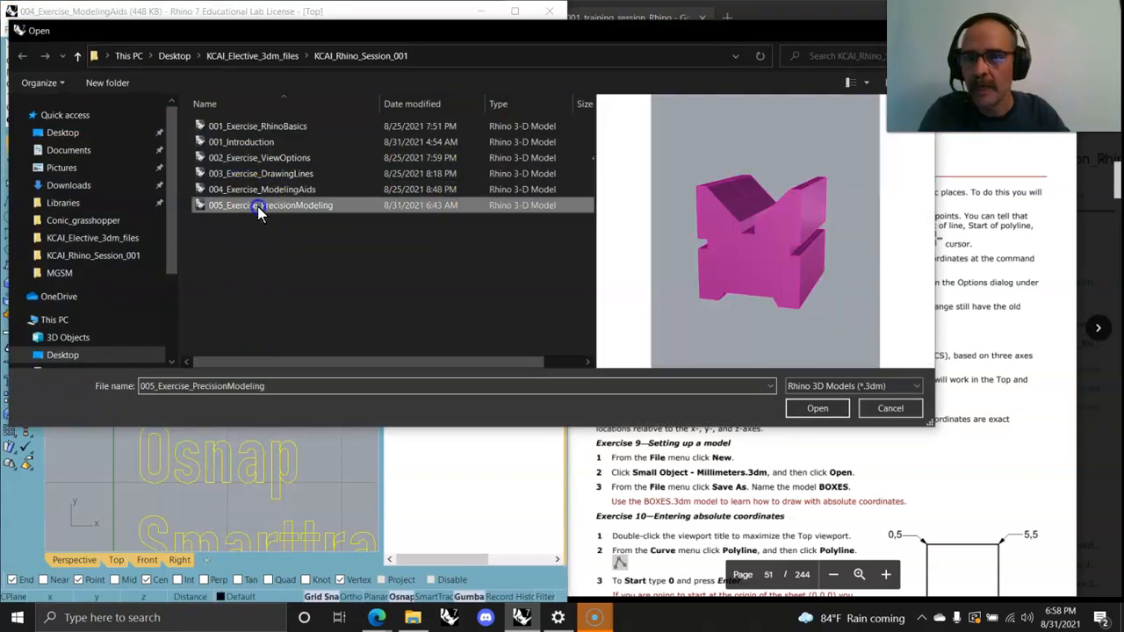
left_click(818, 408)
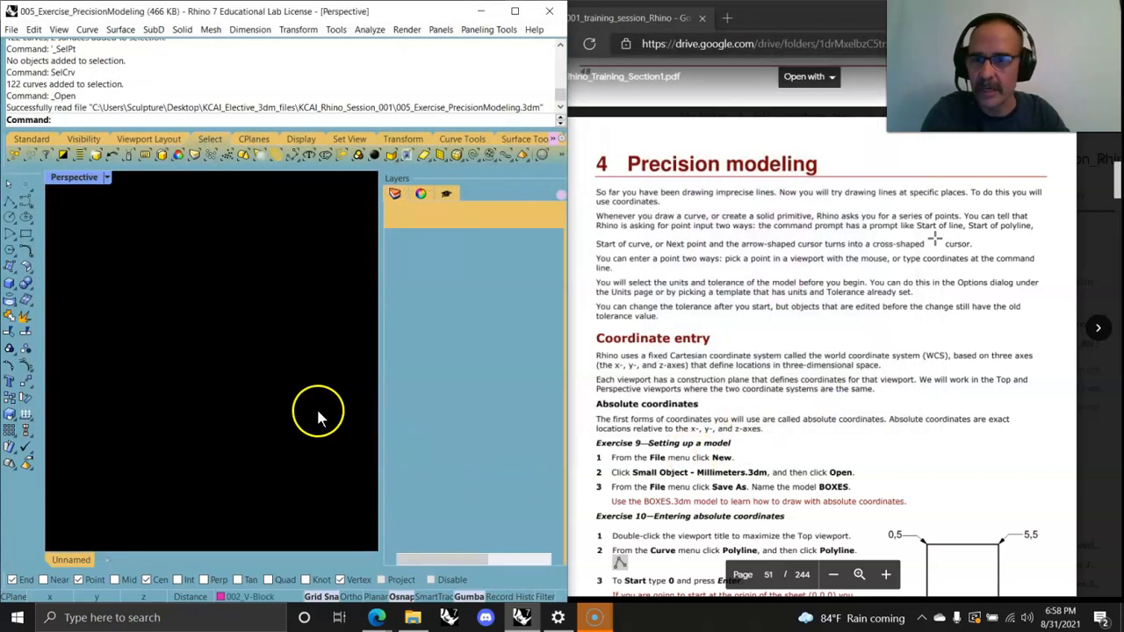
Step: Make Default the current layer and turn off the 002_V-Block layer in the Perspective view
right_click_drag(301, 395, 276, 434)
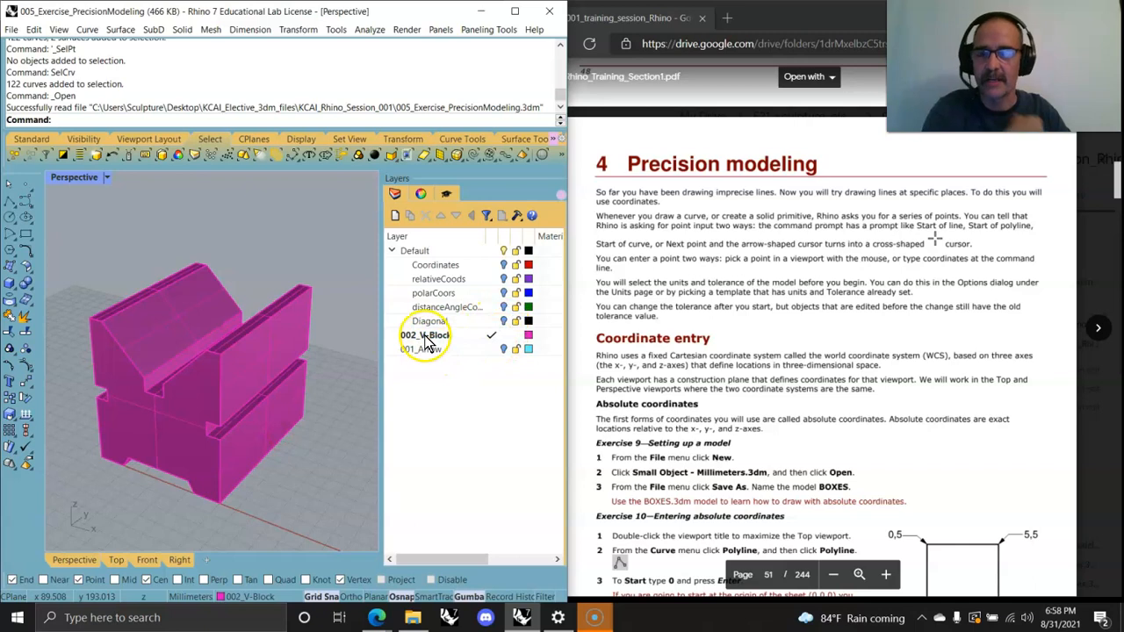
double_click(430, 251)
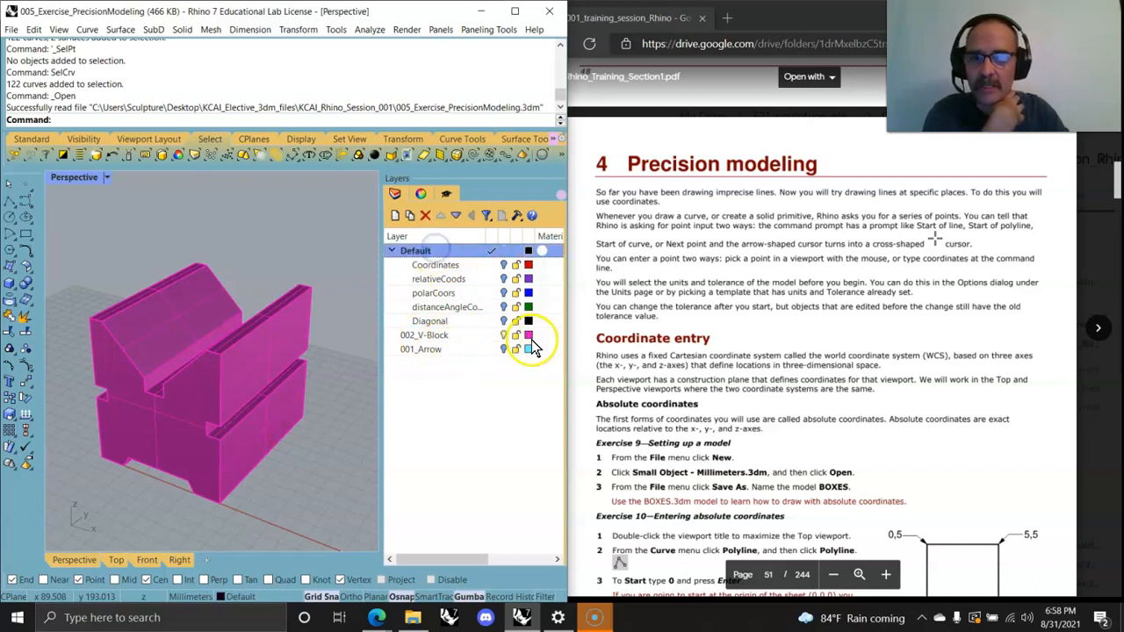
left_click(504, 335)
left_click(504, 349)
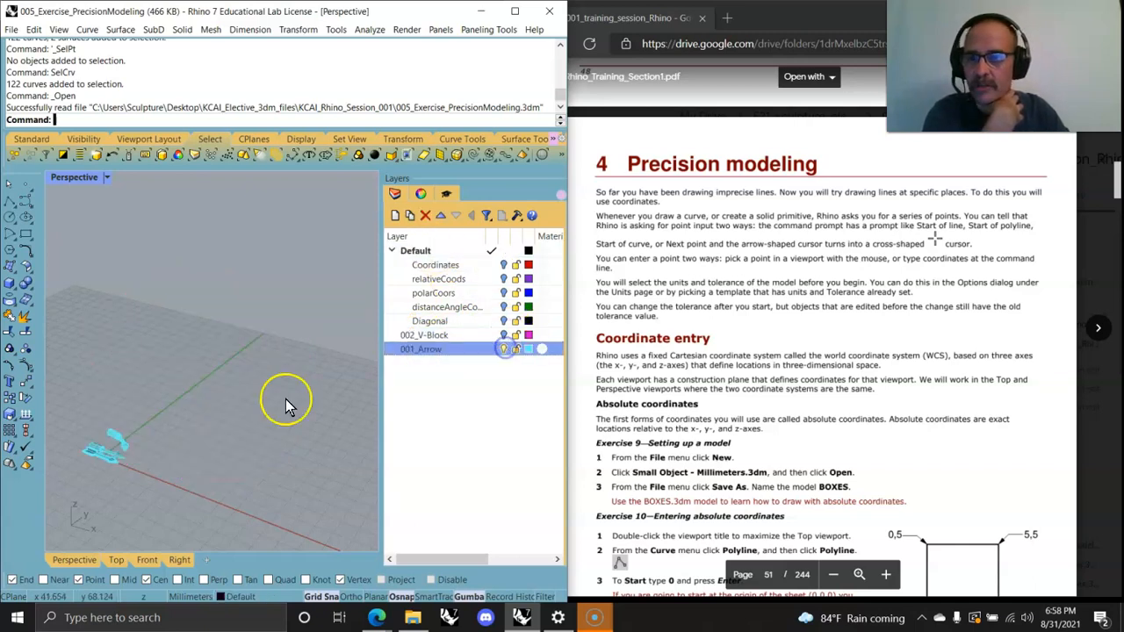
Step: Turn off the 001_Arrow layer and turn on the Coordinates layer
right_click_drag(83, 484, 140, 443)
left_click(432, 265)
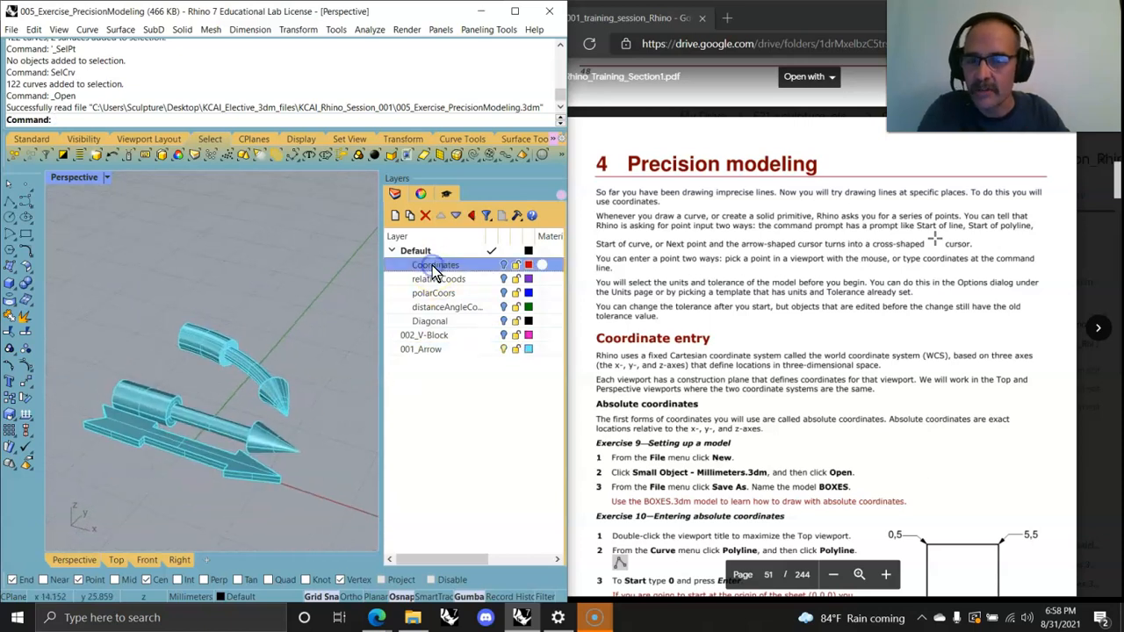
left_click(504, 349)
left_click(506, 266)
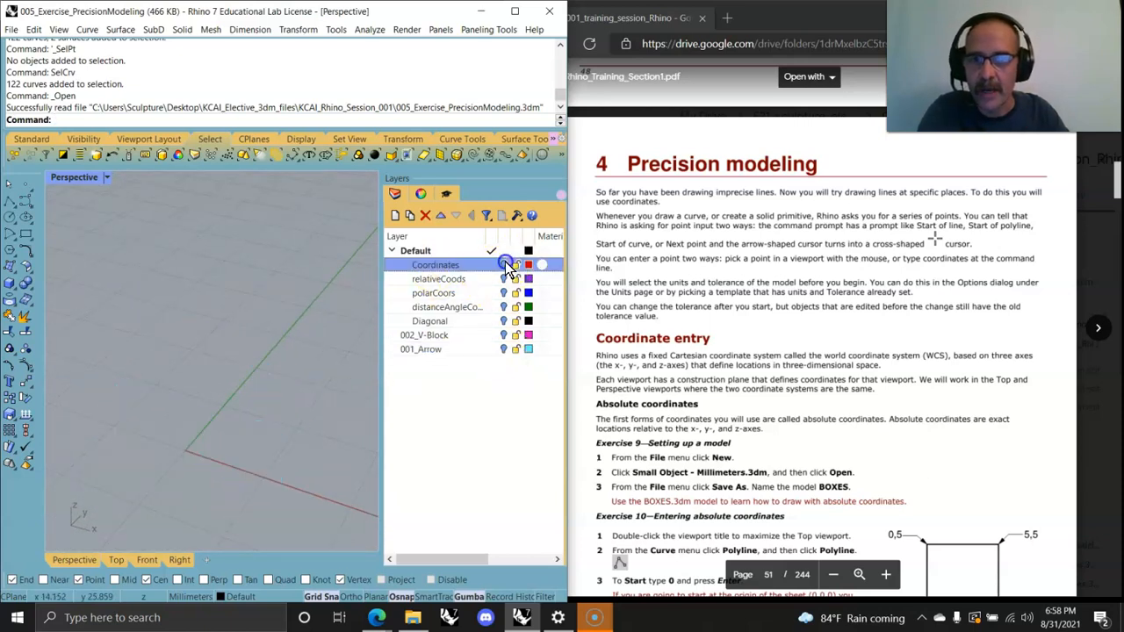
Step: Turn on the relativeCoods layer and switch the maximized viewport to the Top view
right_click_drag(230, 464, 250, 478)
left_click(504, 279)
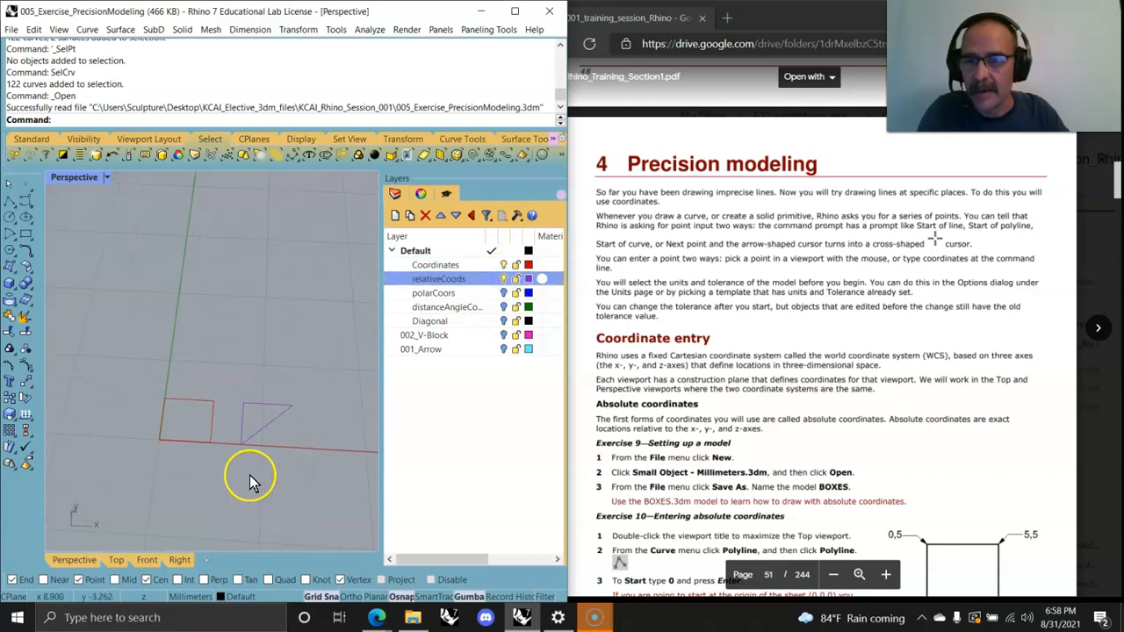
double_click(61, 179)
double_click(56, 179)
right_click_drag(318, 298, 233, 417)
scroll(260, 356, "up", 6)
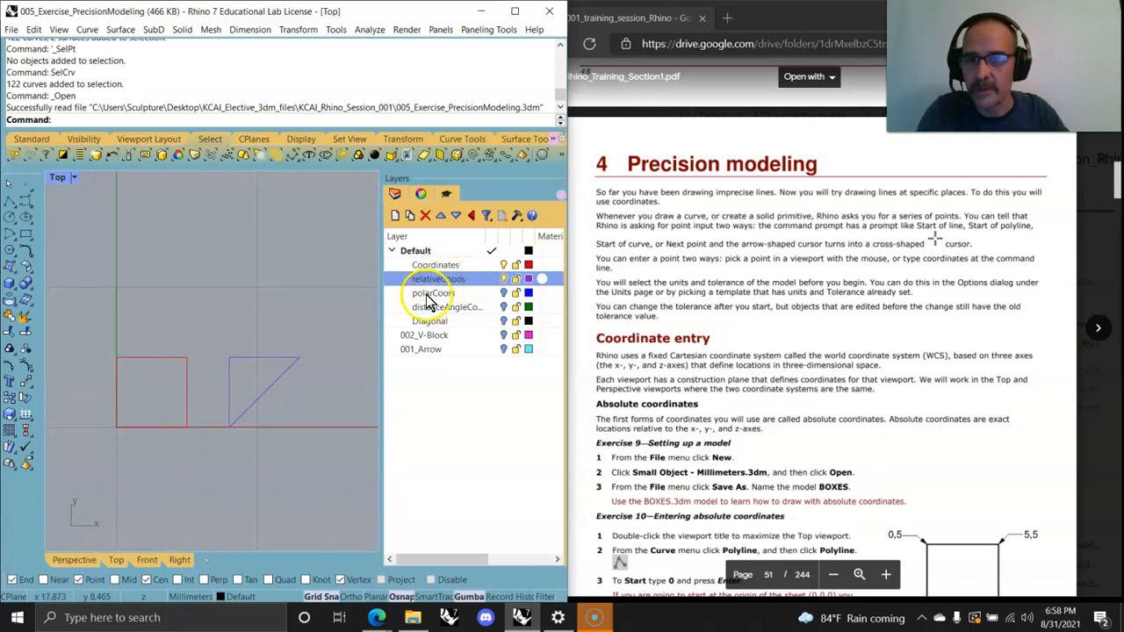
Step: Turn on the polarCoors, distanceAngle and Diagonal layers to show their exercise curves
left_click(504, 293)
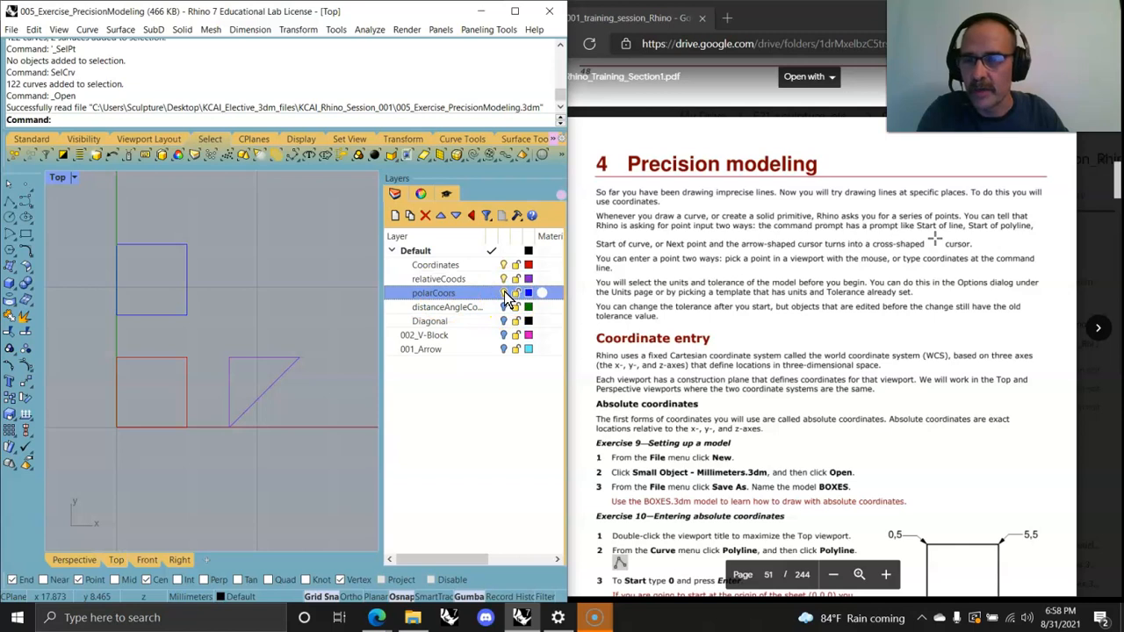
left_click(504, 307)
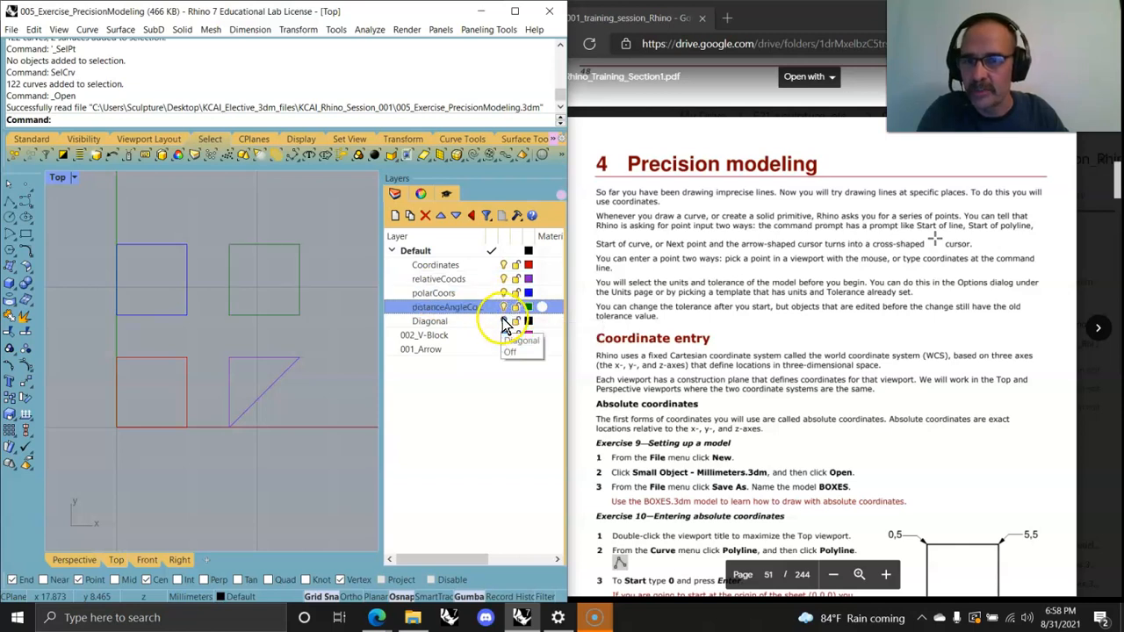
left_click(505, 321)
scroll(237, 387, "down", 4)
right_click_drag(232, 394, 225, 383)
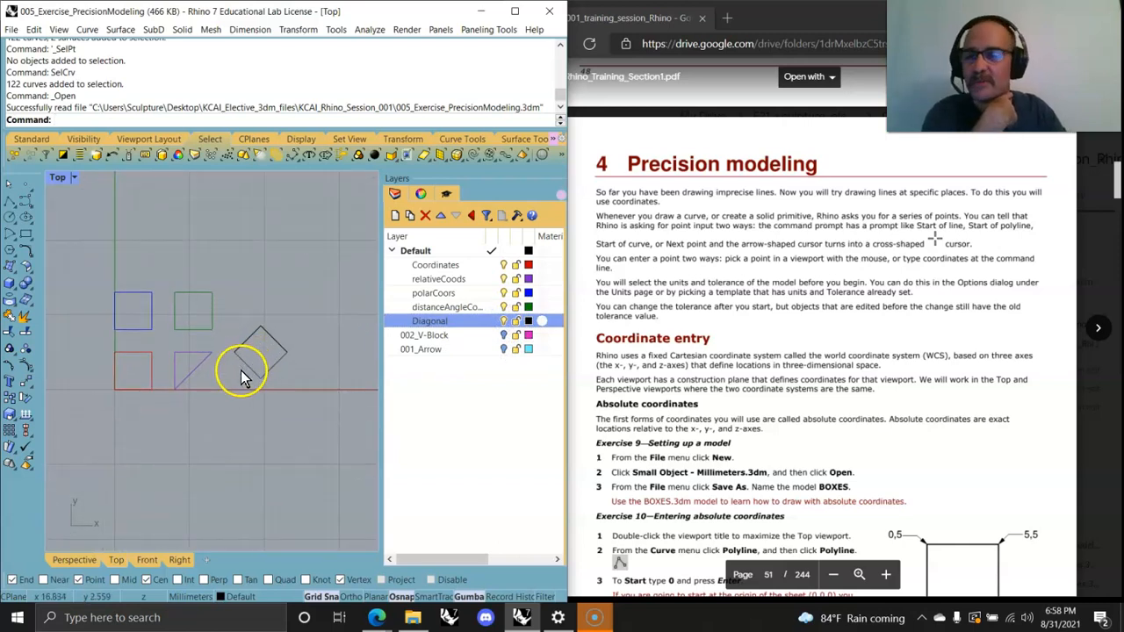
scroll(264, 382, "up", 3)
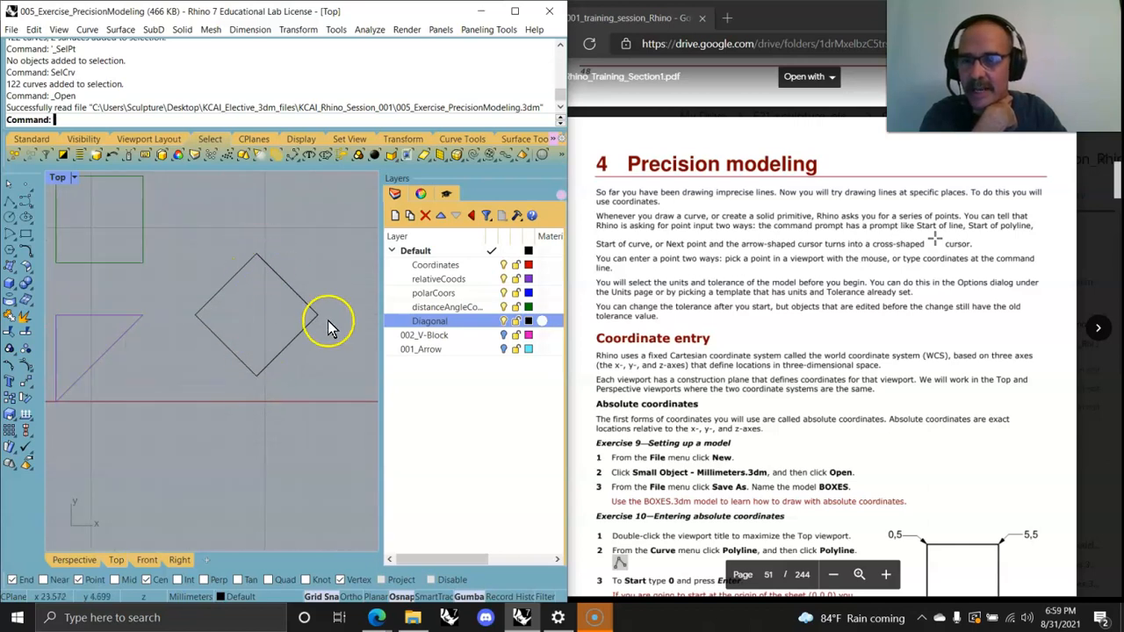
scroll(231, 325, "down", 4)
right_click_drag(217, 347, 264, 344)
scroll(264, 344, "down", 2)
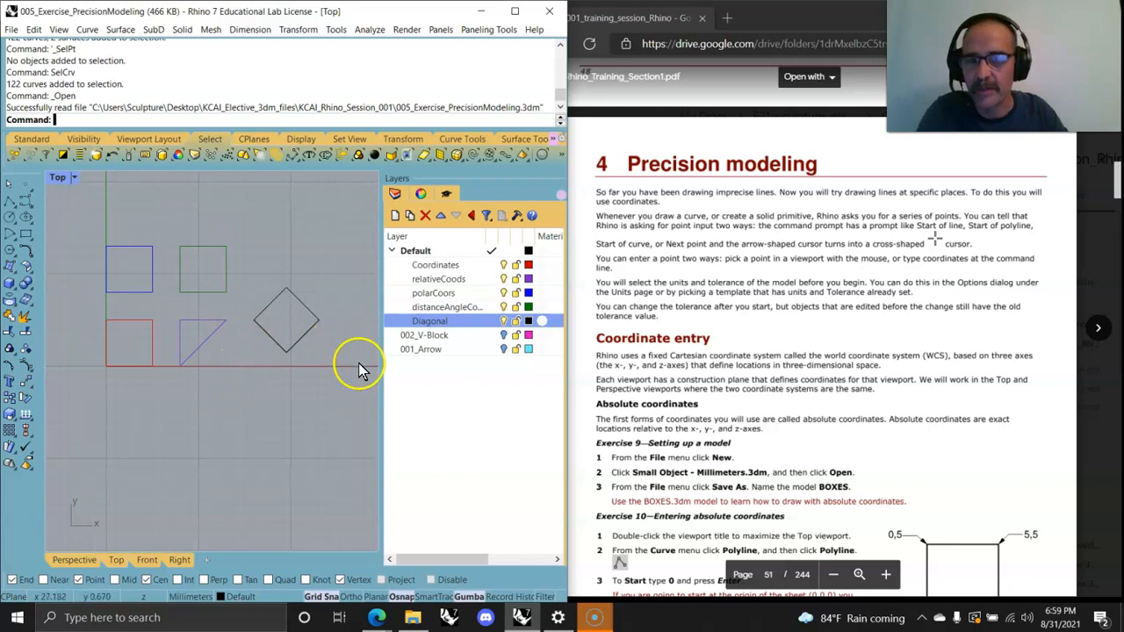
Step: Scroll through the PDF's coordinate entry, constraint and object snap exercise pages
scroll(728, 386, "down", 3)
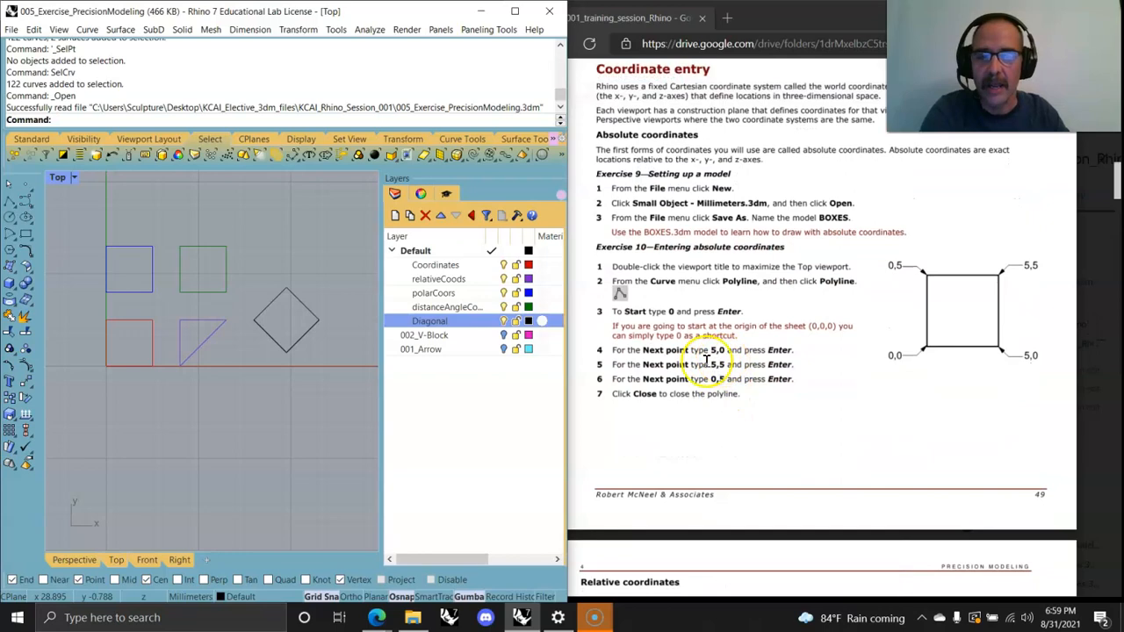
scroll(685, 374, "down", 6)
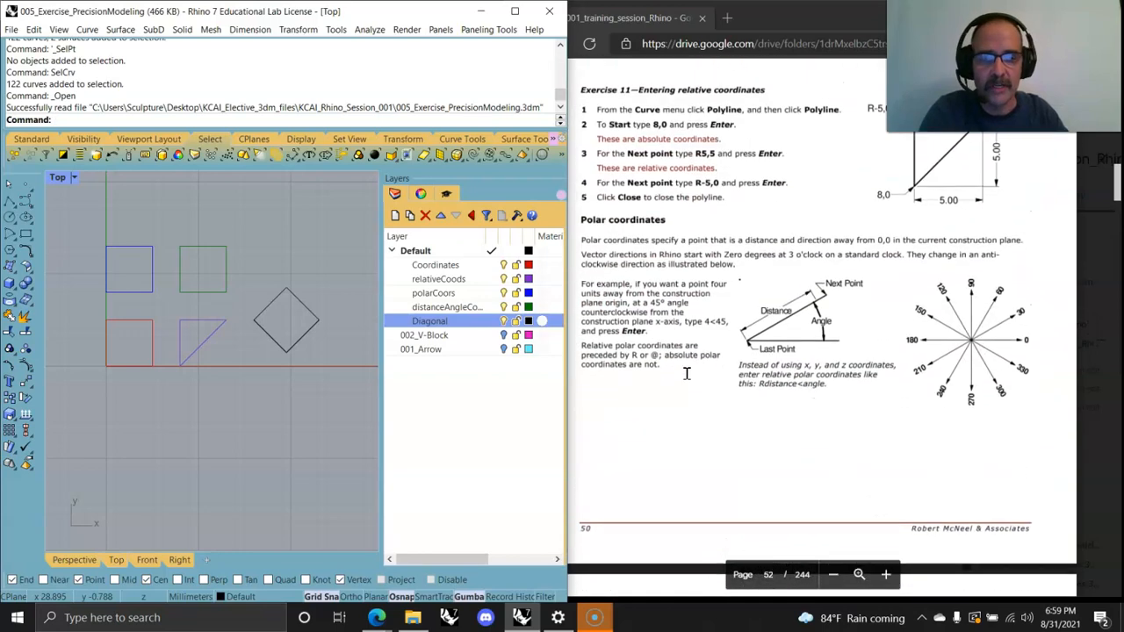
scroll(687, 373, "down", 5)
scroll(689, 378, "up", 5)
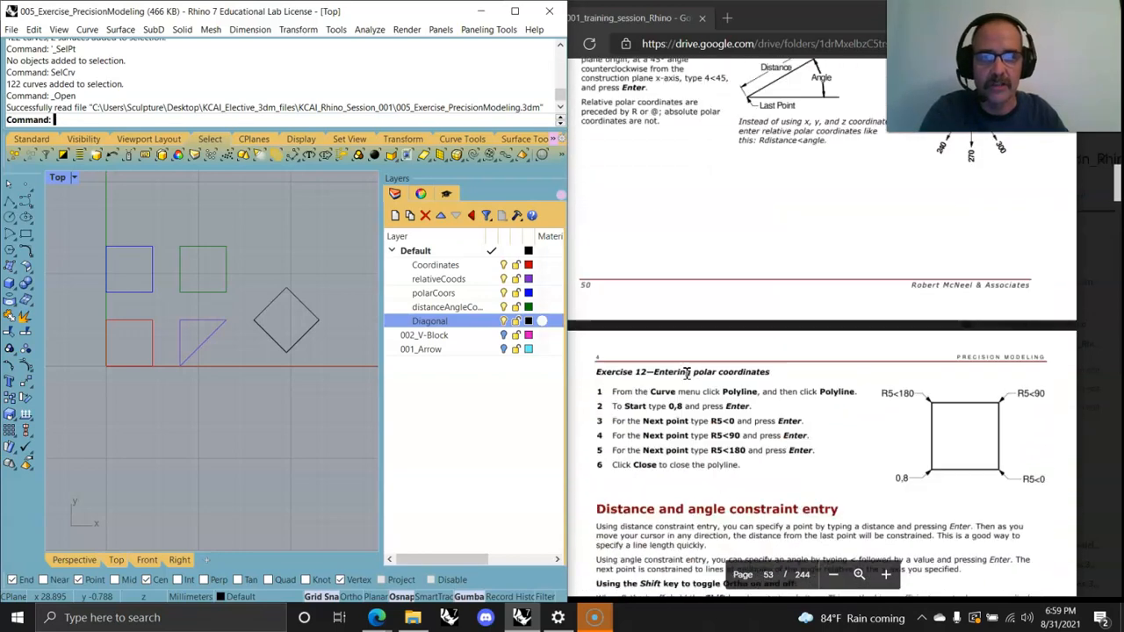
scroll(688, 381, "up", 3)
scroll(681, 369, "down", 5)
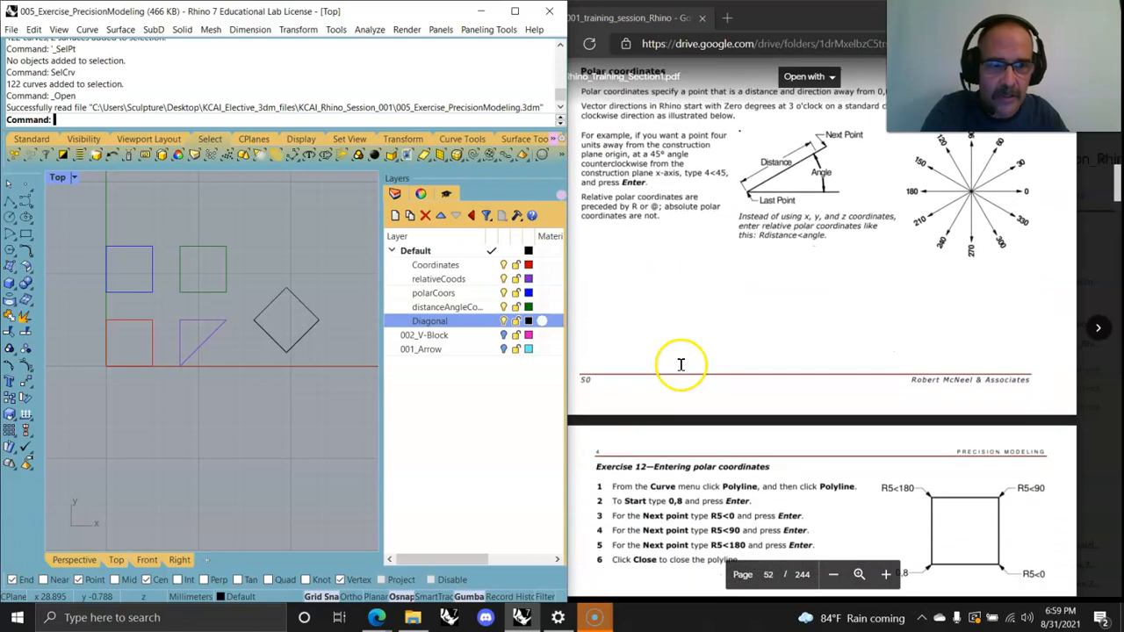
scroll(693, 352, "up", 3)
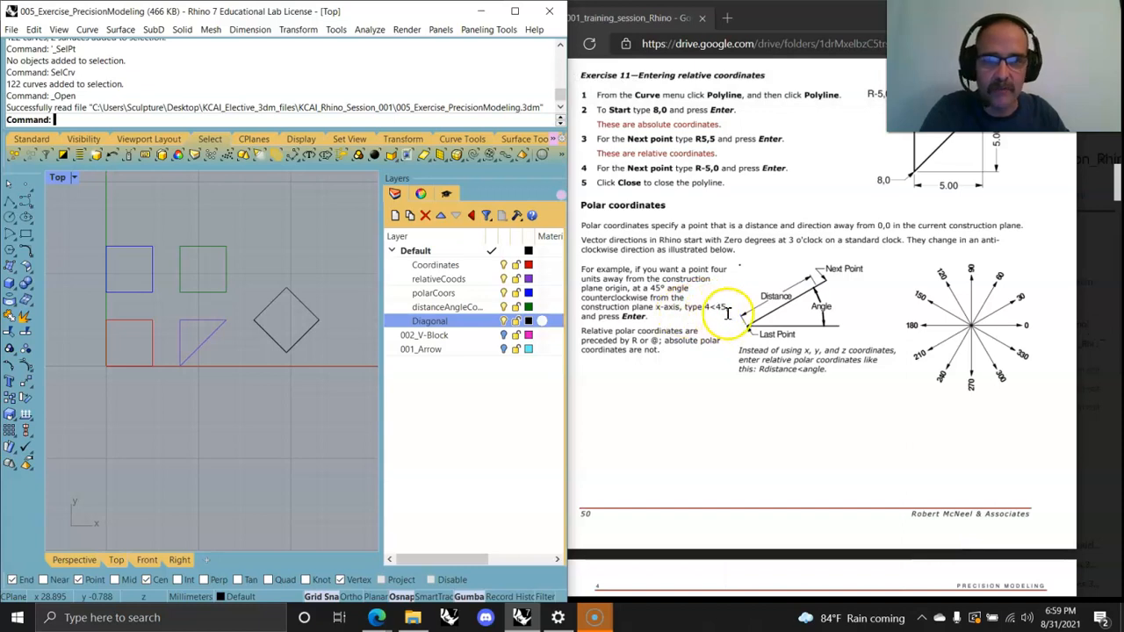
scroll(695, 314, "down", 12)
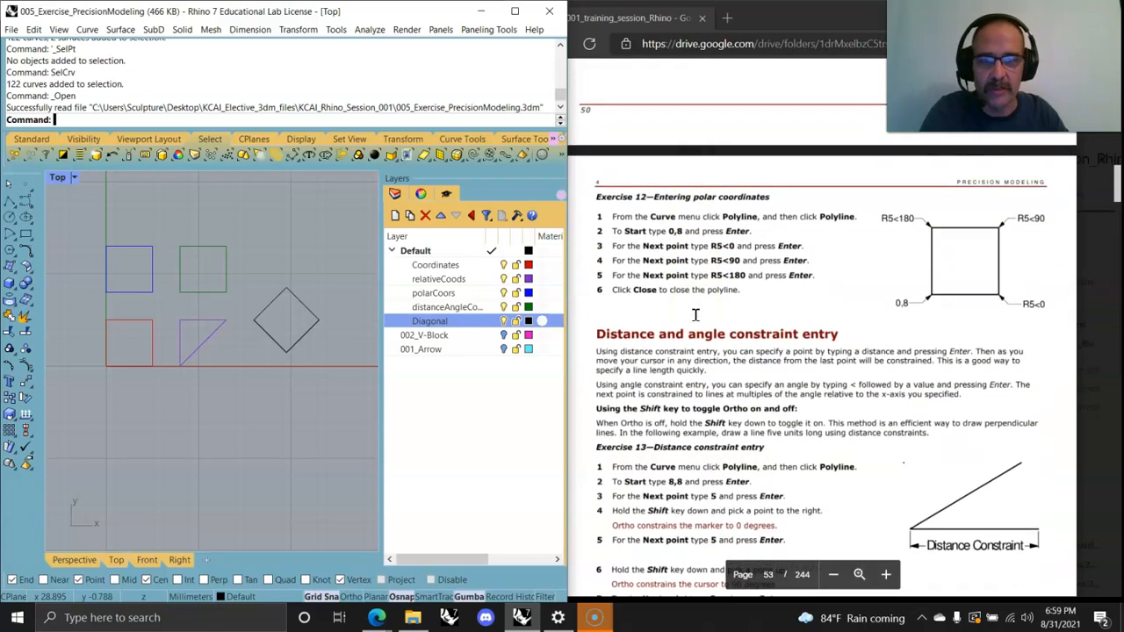
scroll(694, 314, "down", 10)
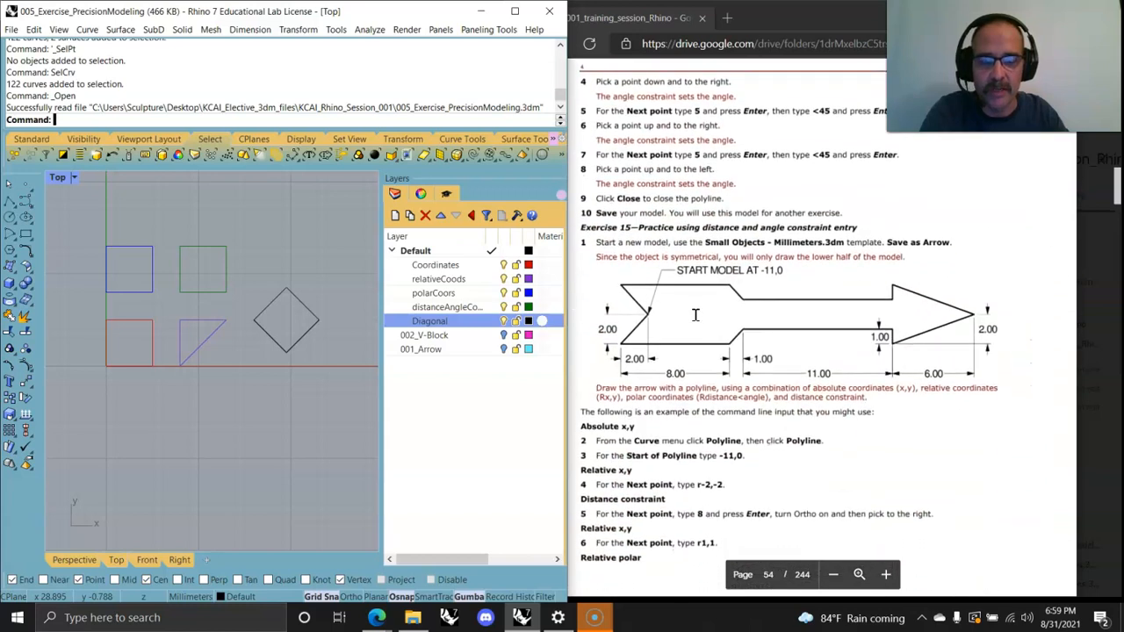
scroll(696, 315, "down", 10)
scroll(695, 315, "down", 10)
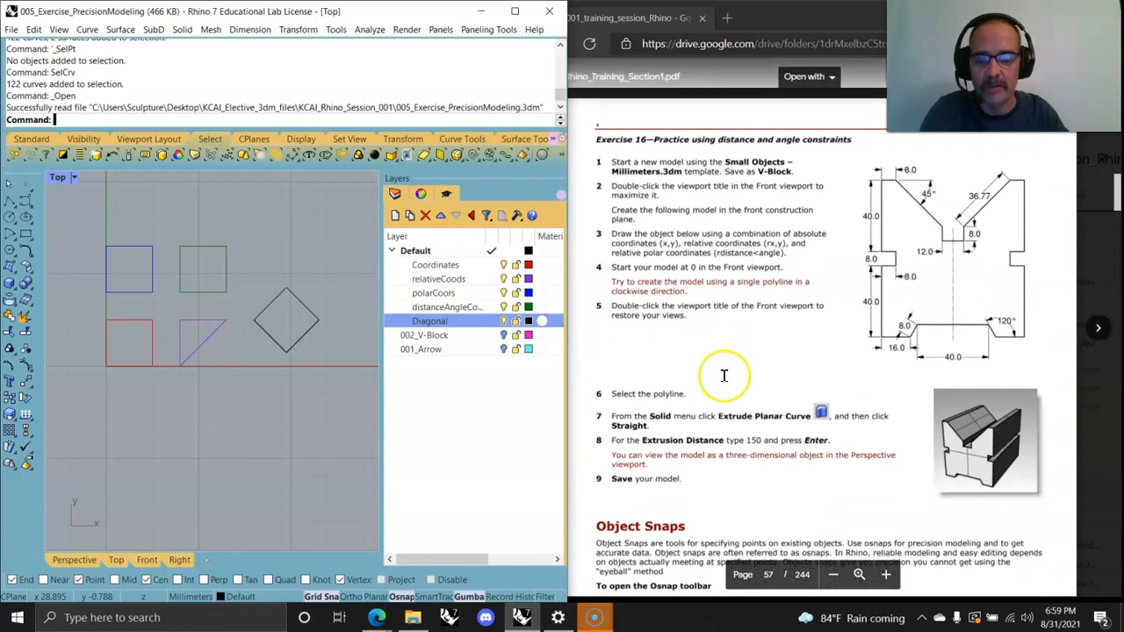
scroll(723, 375, "down", 10)
scroll(726, 374, "down", 5)
scroll(725, 376, "up", 8)
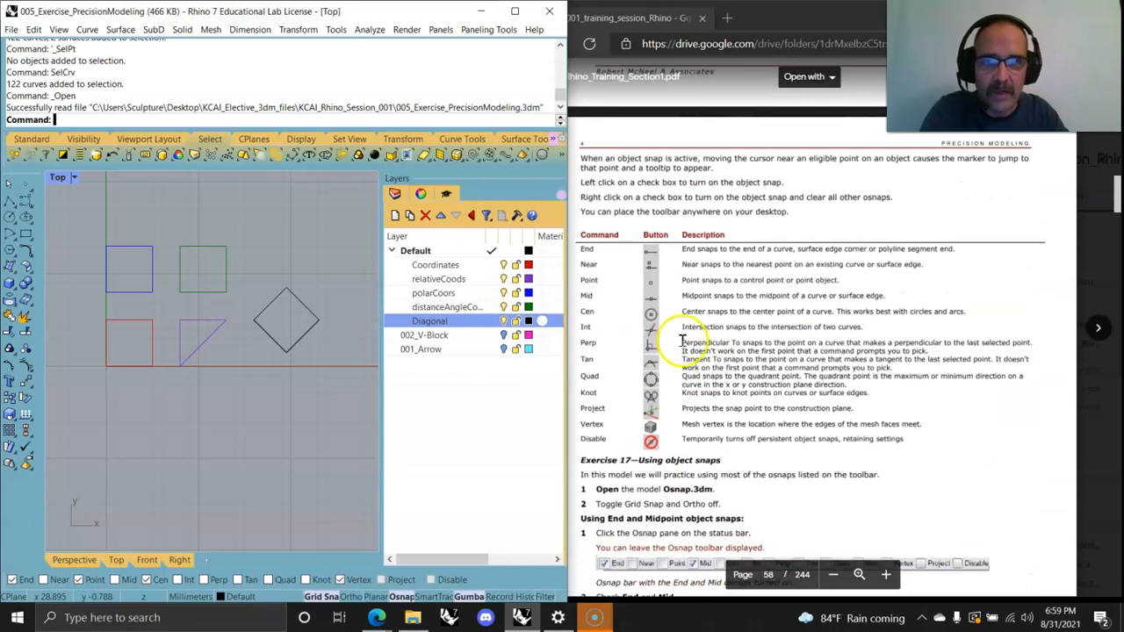
scroll(672, 334, "down", 10)
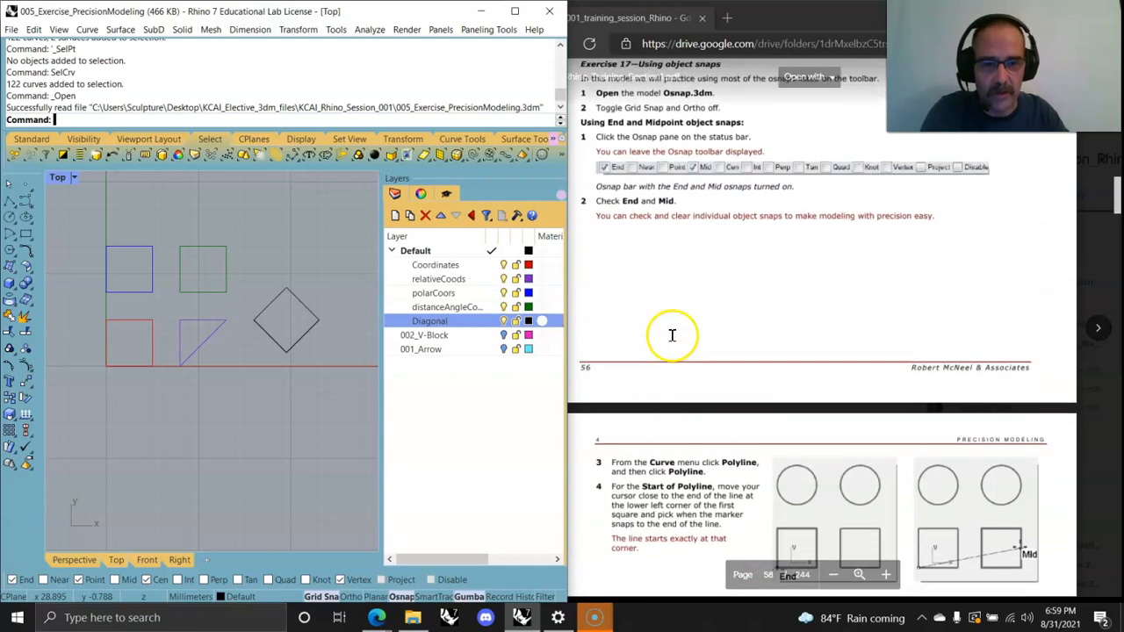
scroll(751, 274, "up", 12)
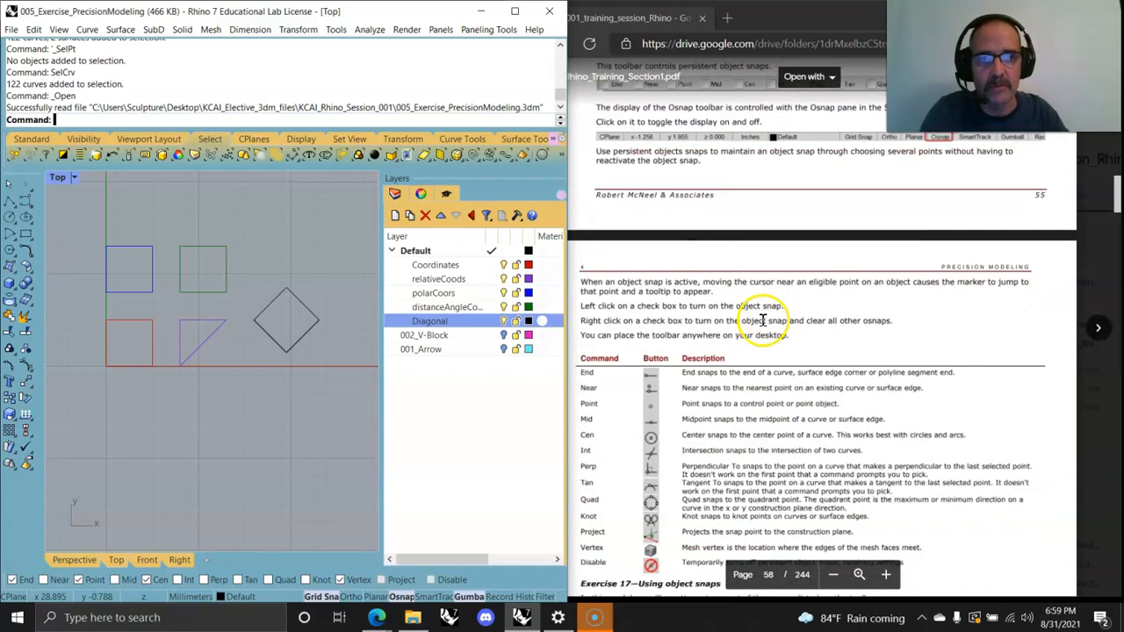
scroll(762, 343, "down", 1)
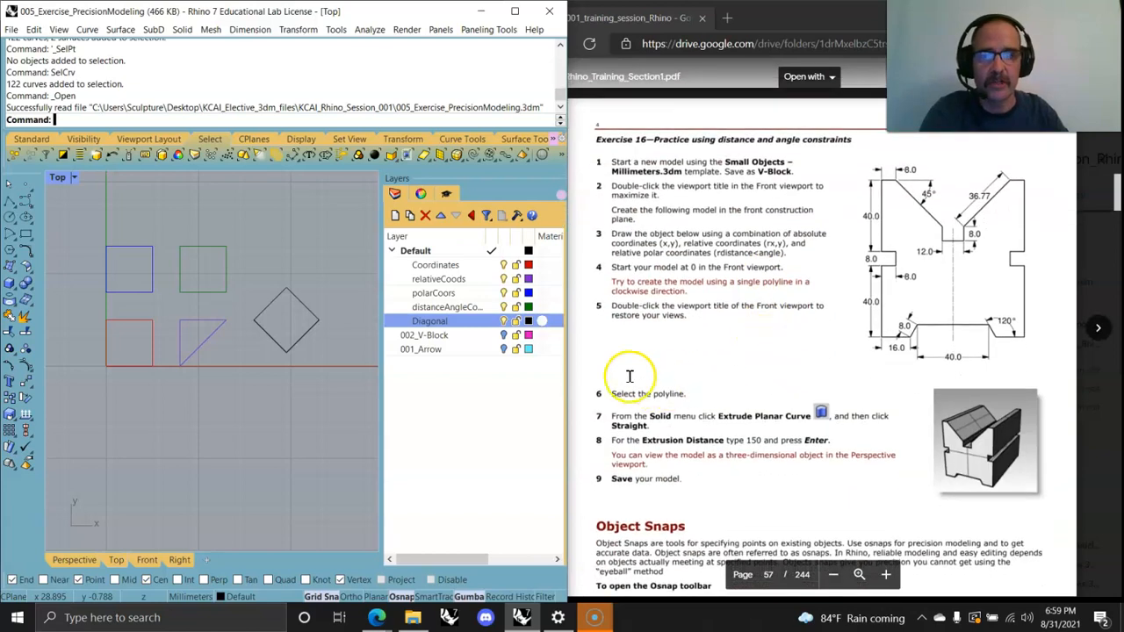
Step: Widen the Rhino window and turn off the Diagonal, distanceAngle, polarCoors, relativeCoods and Coordinates layers
left_click_drag(567, 353, 846, 352)
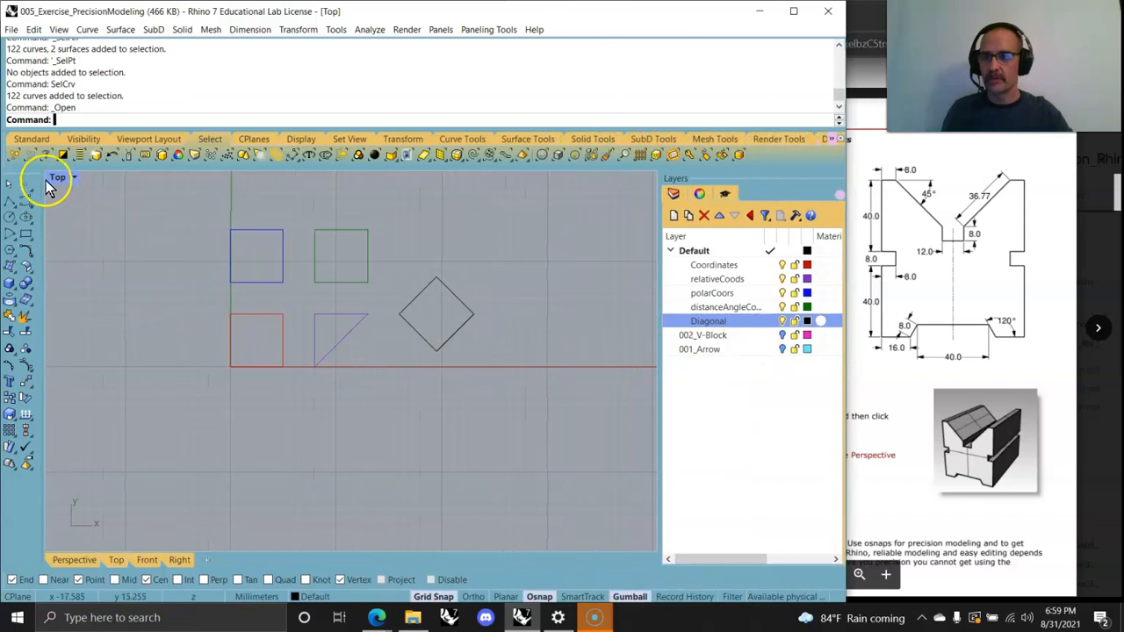
left_click(782, 320)
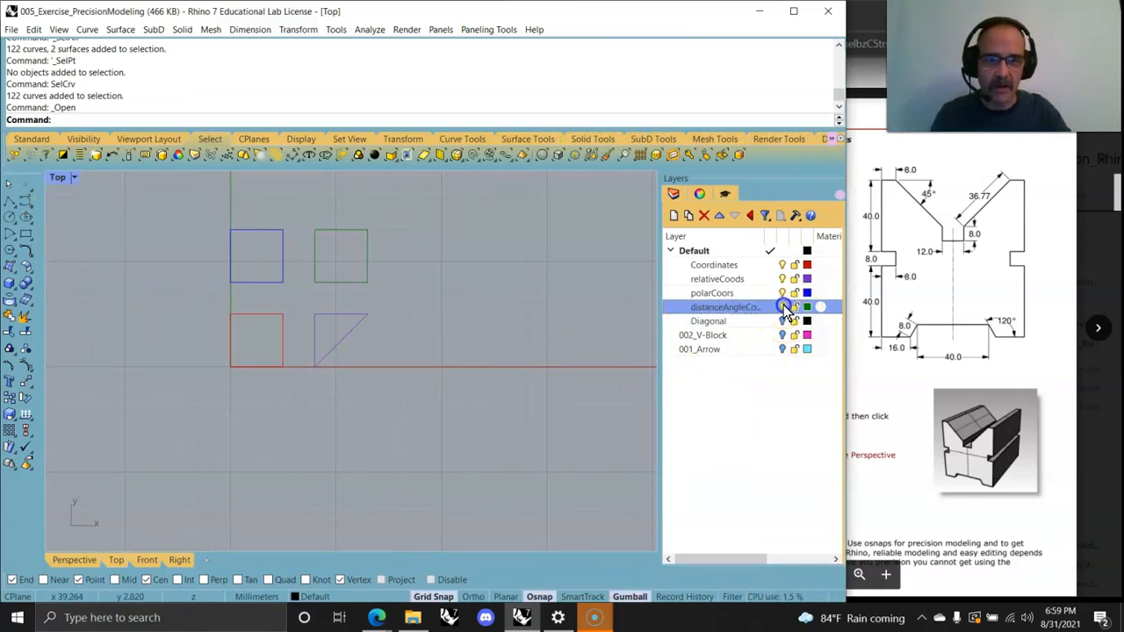
left_click(782, 306)
left_click(782, 292)
left_click(783, 278)
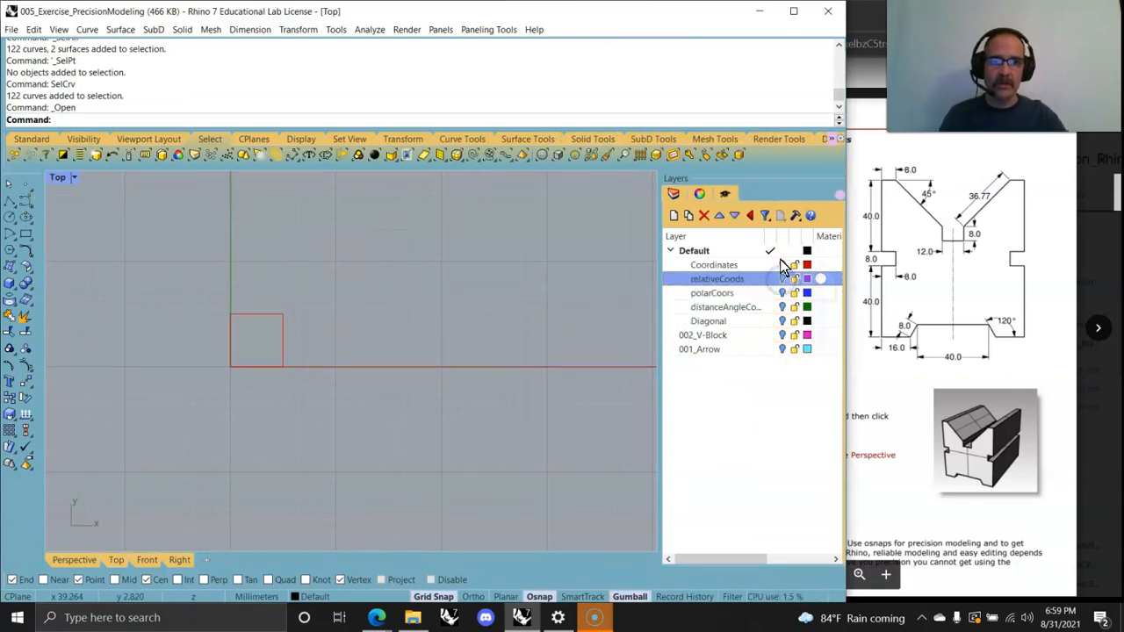
left_click(782, 264)
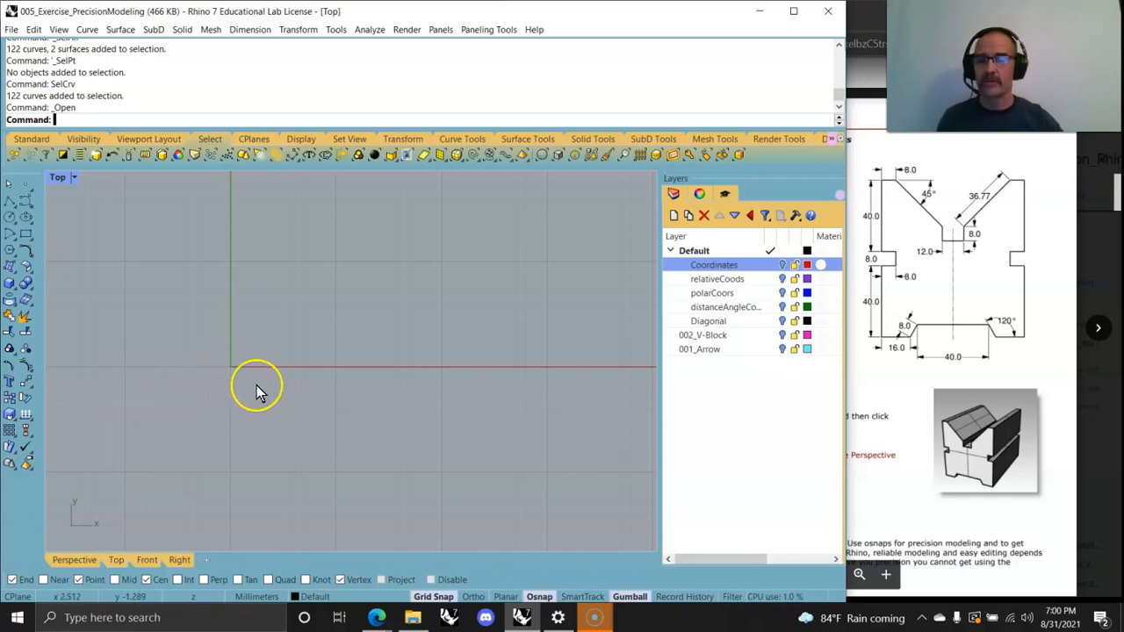
Step: Start a Polyline in the Top view with its start point at 0,0,0
right_click_drag(297, 422, 306, 451)
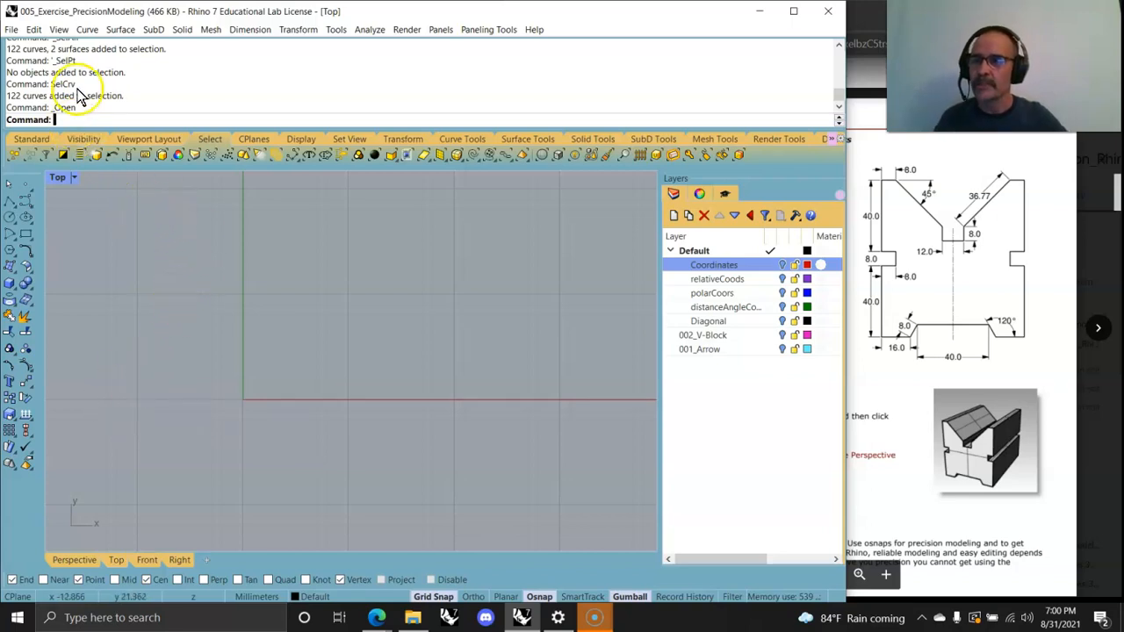
left_click(86, 29)
mouse_move(111, 93)
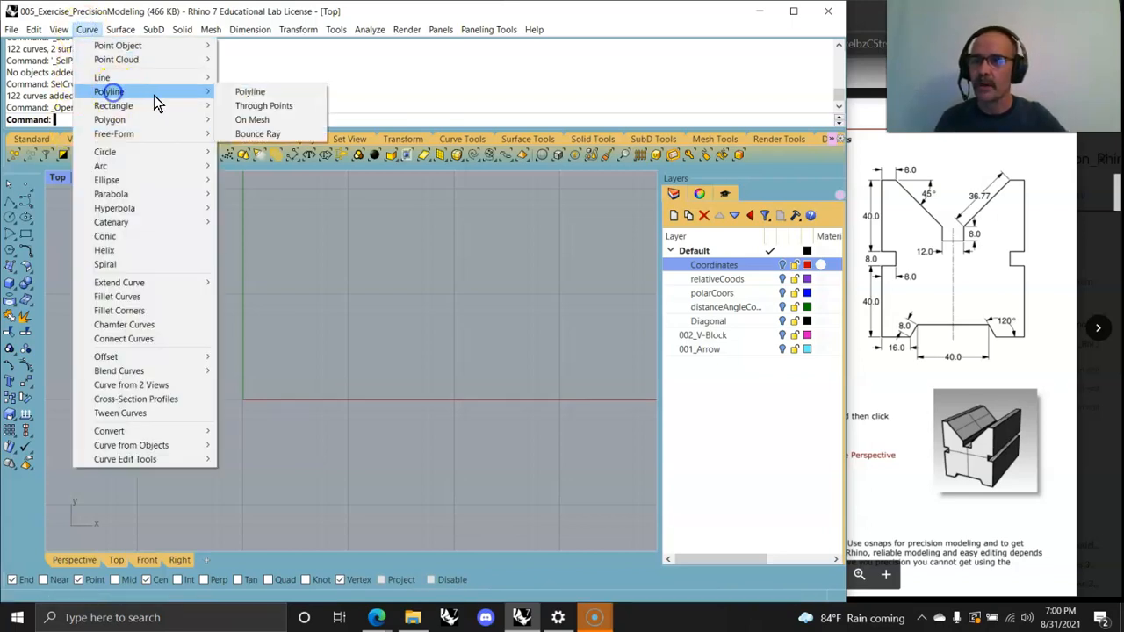
left_click(249, 92)
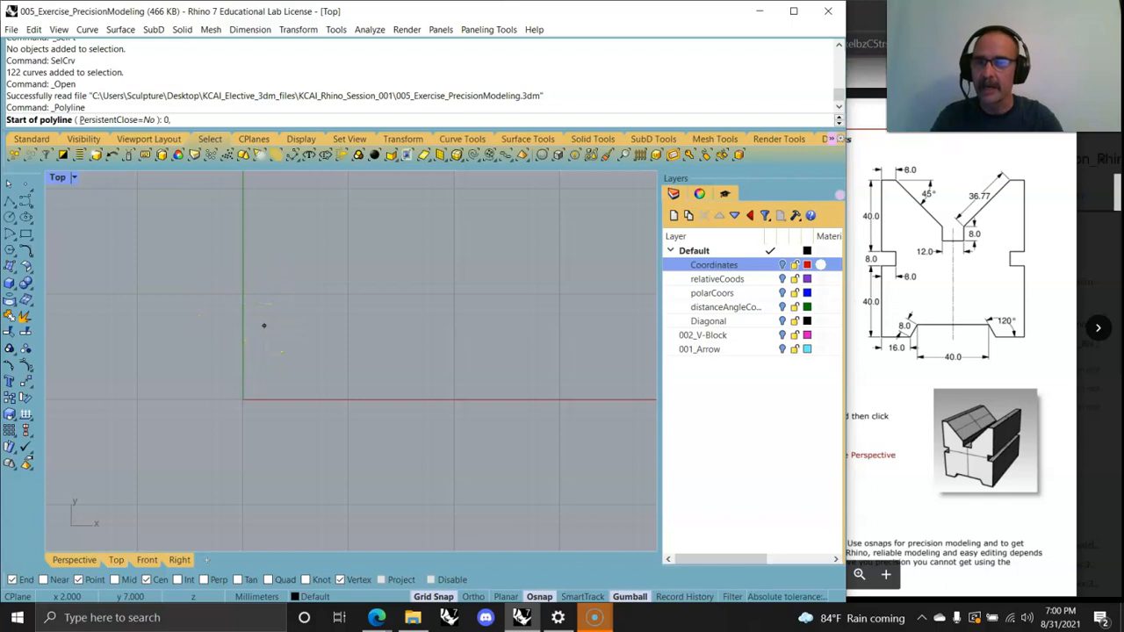
type("0,0,0")
key("Return")
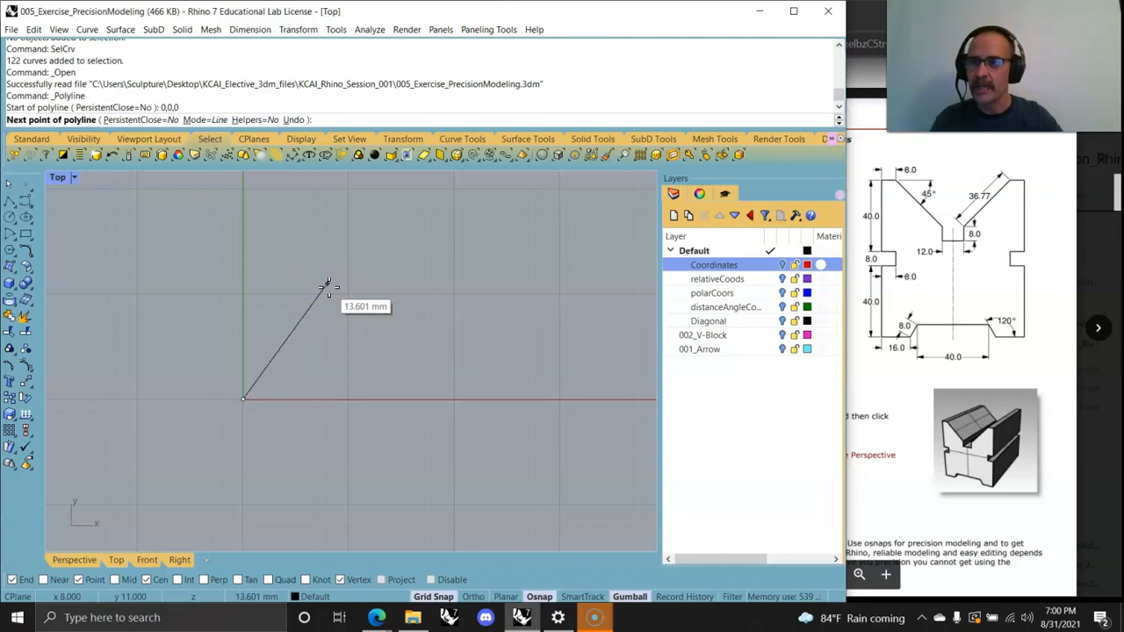
Step: Start the square polyline with Ortho, placing two 5 mm sides along x and then y from the origin
type("5")
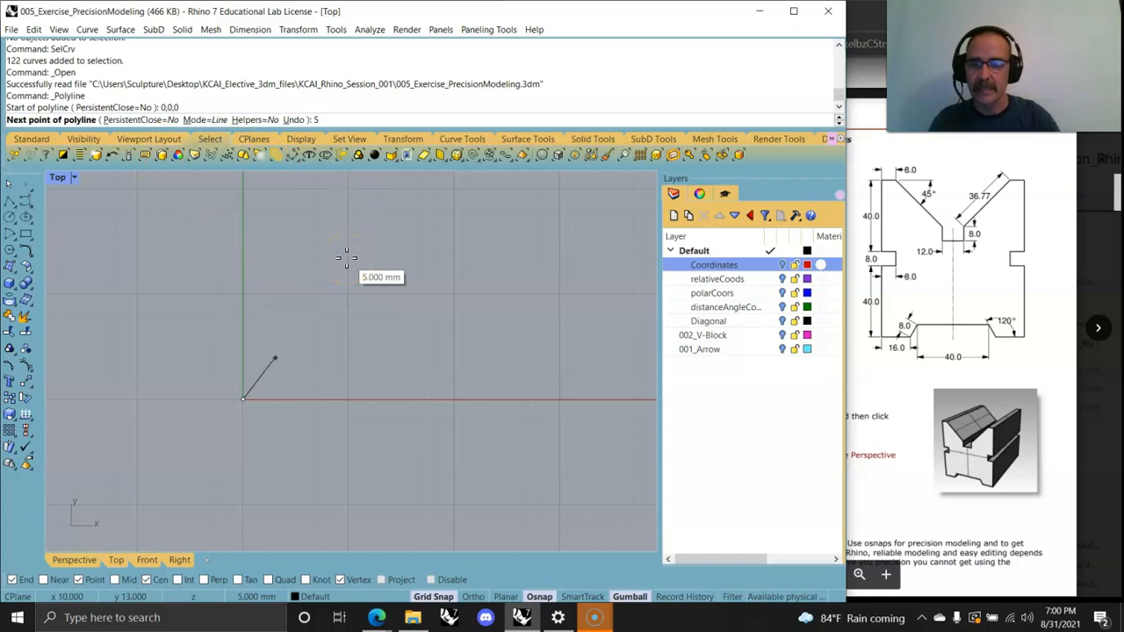
key("Return")
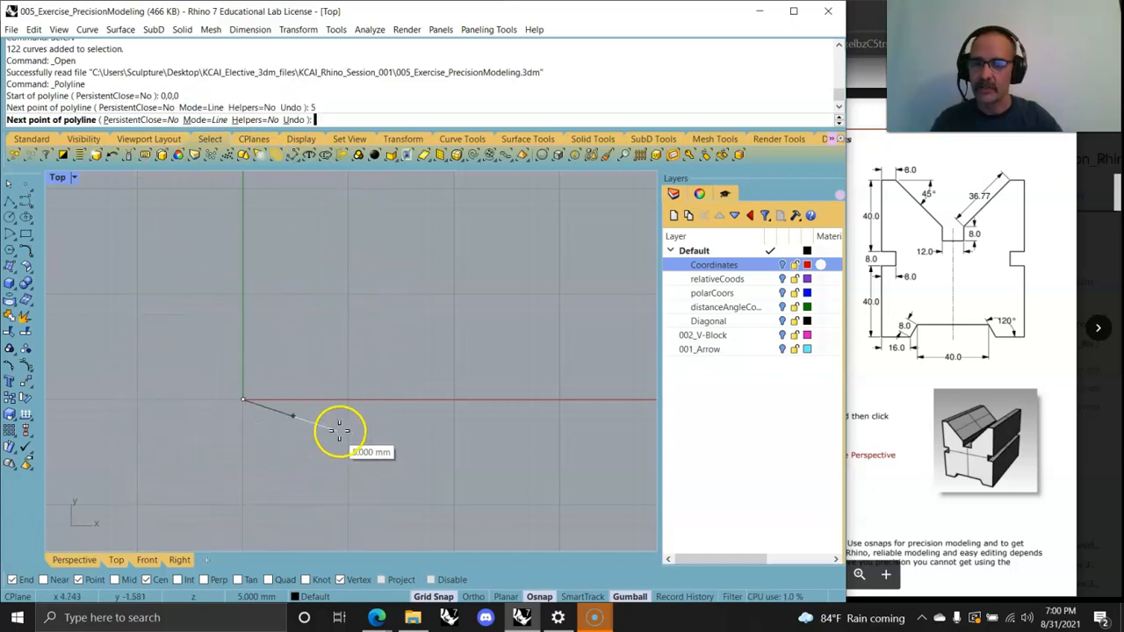
key("shift")
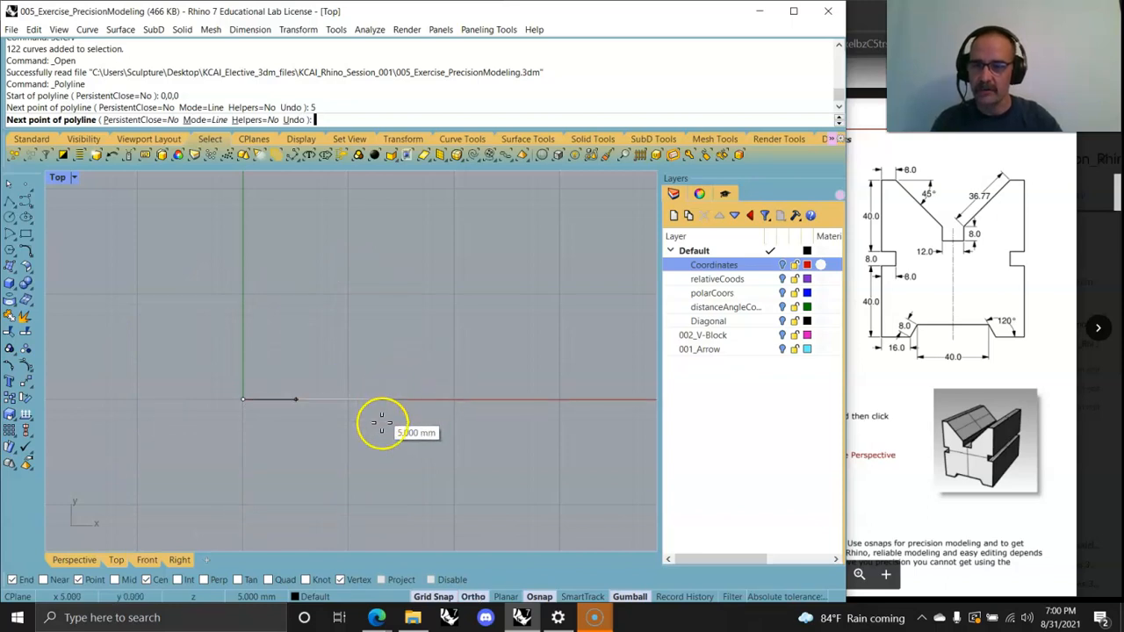
key("shift")
key("shift")
key("shift")
key("shift")
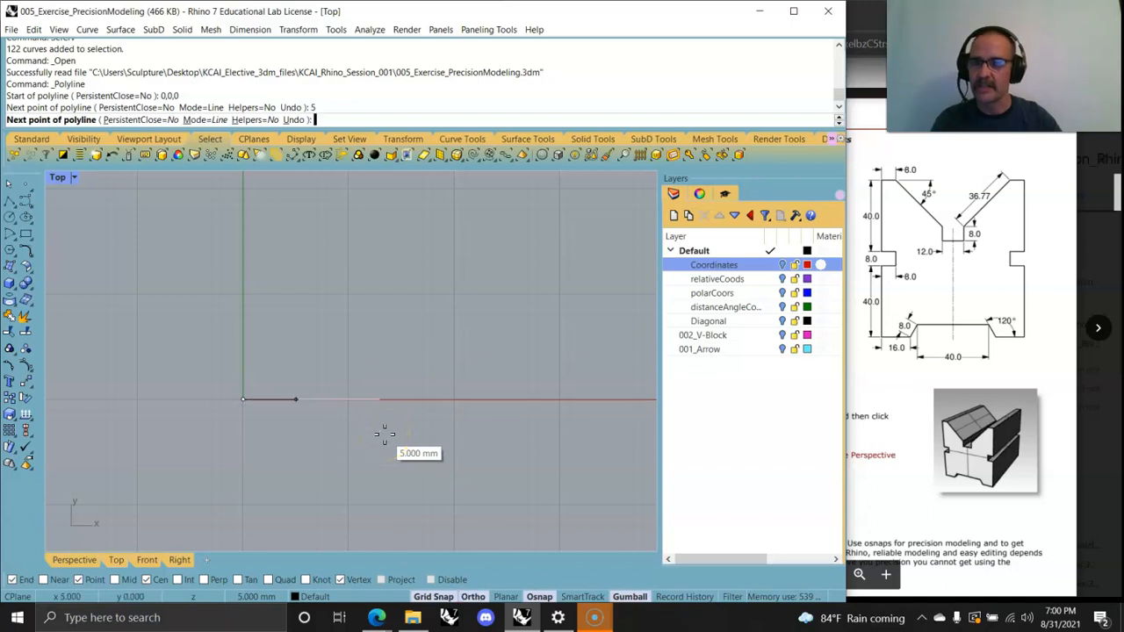
key("shift")
key("shift")
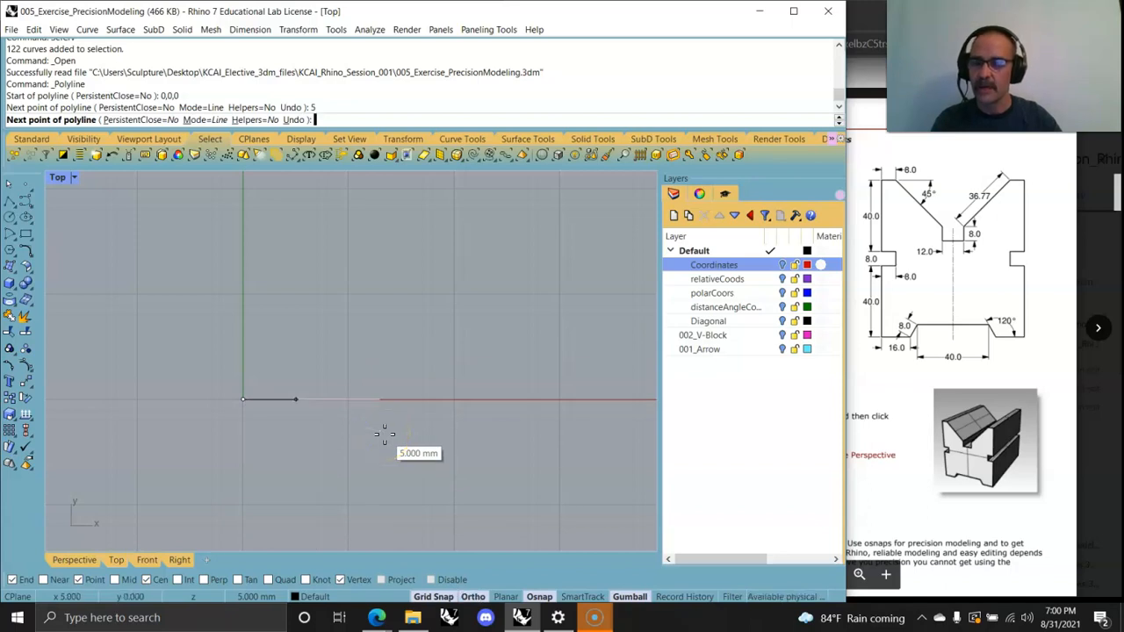
left_click(383, 433)
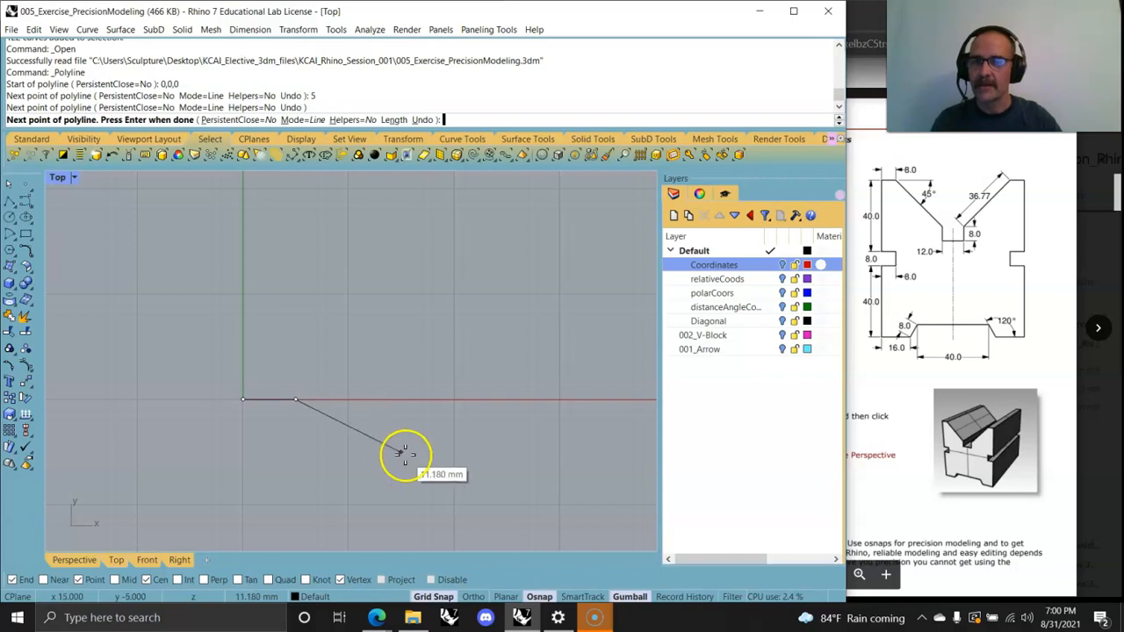
key("Return")
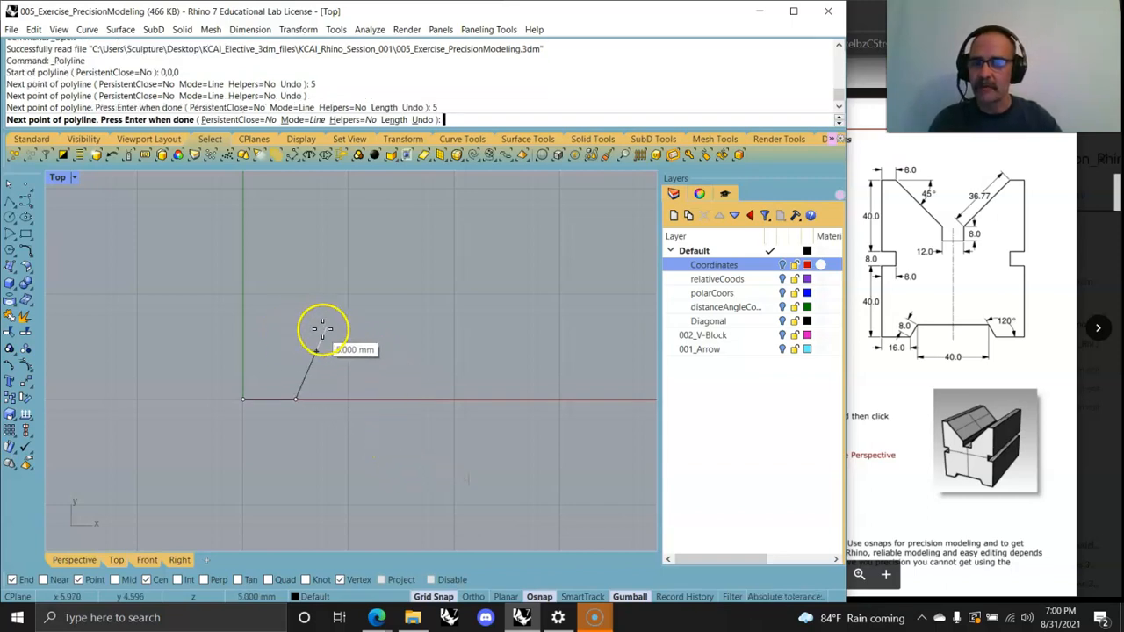
key("F8")
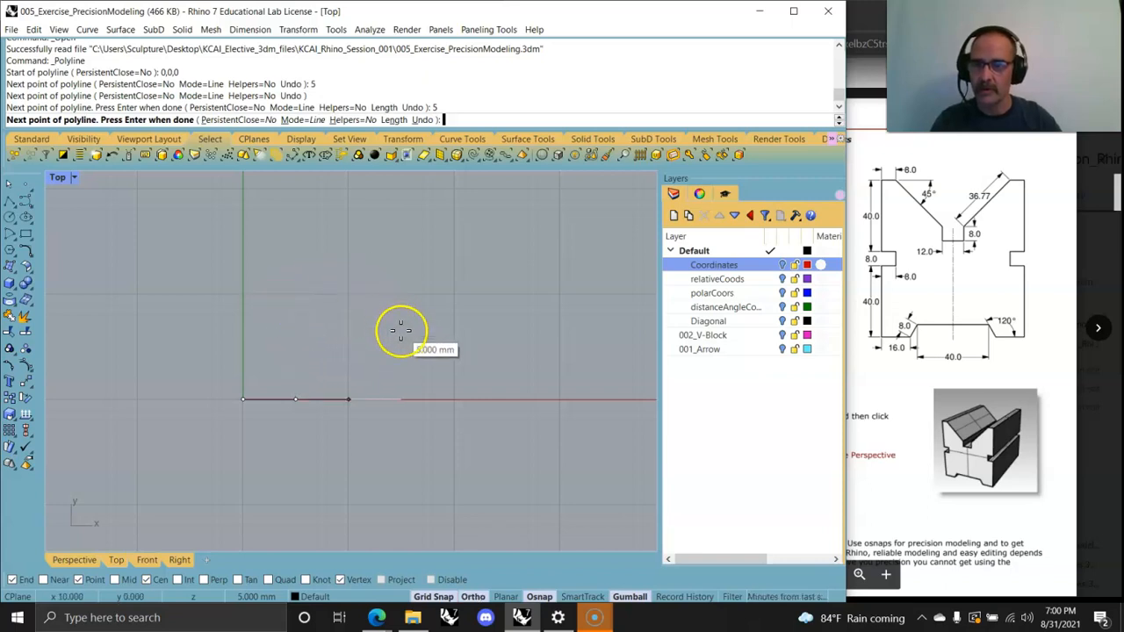
left_click(320, 296)
Step: Add a 5 mm side back toward the y axis and close the polyline into a square
key("F8")
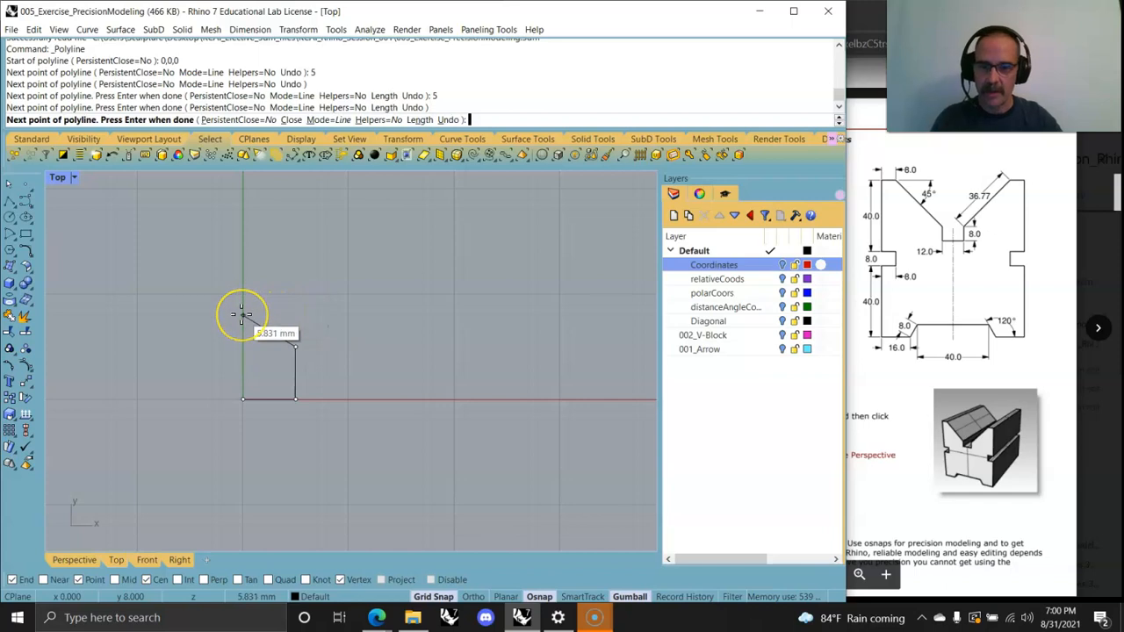
type("5")
key("Return")
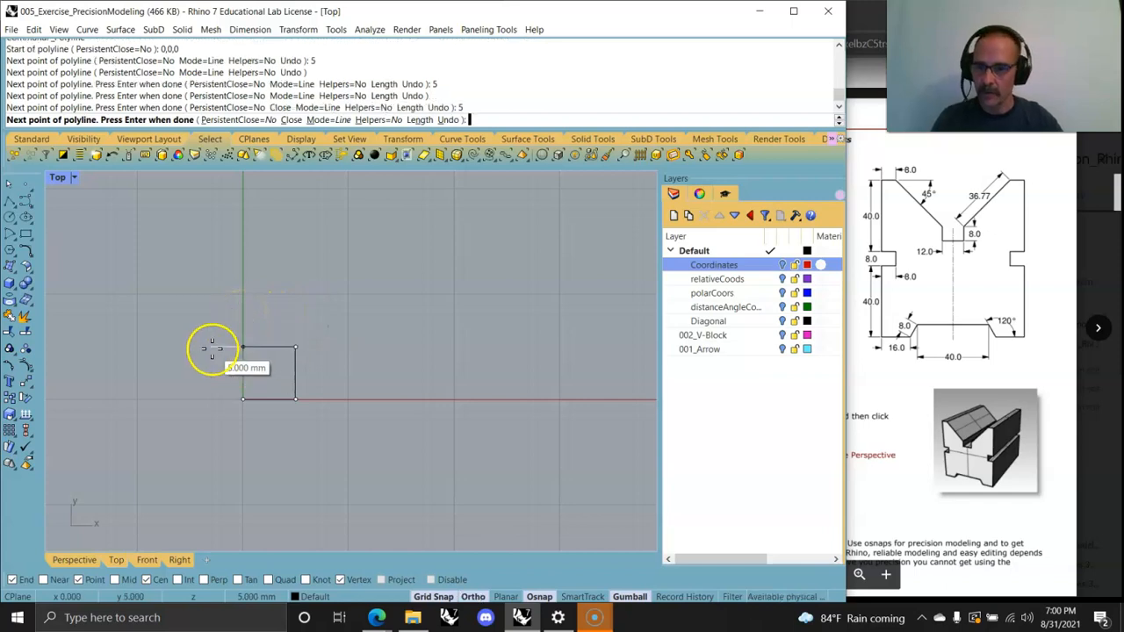
left_click(202, 348)
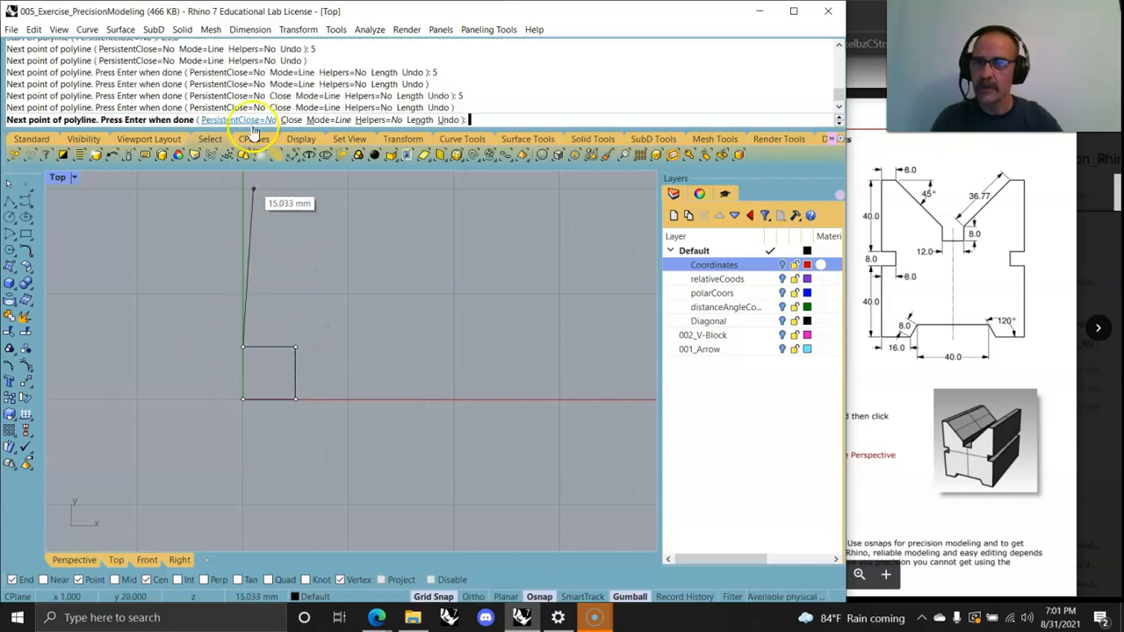
left_click(291, 121)
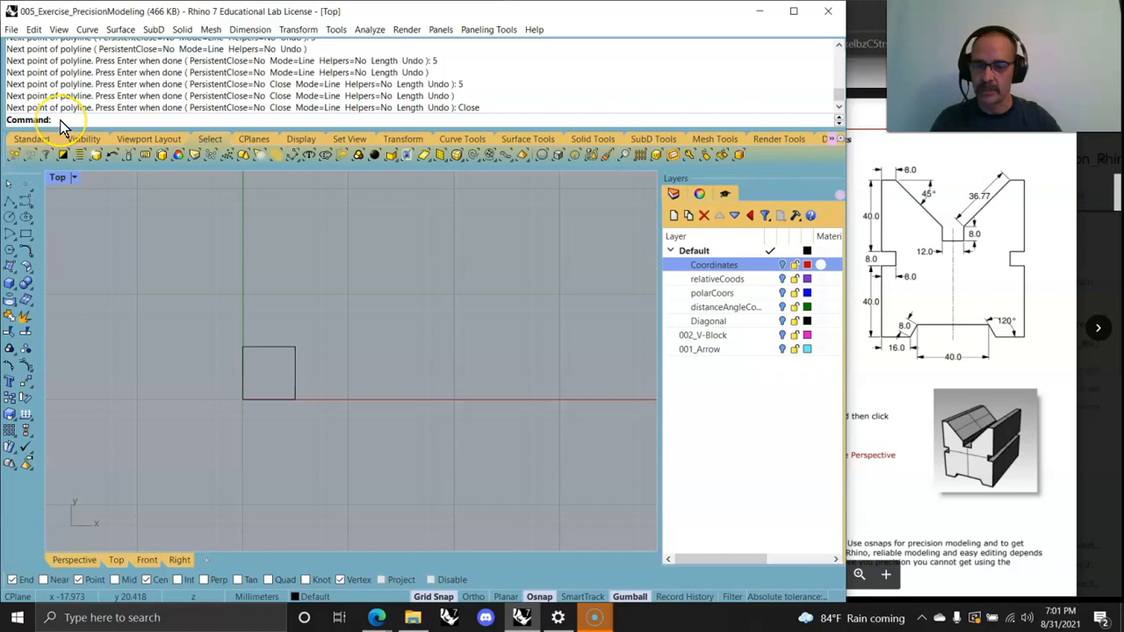
Step: Start another Polyline at 8,0 and place 5 mm distance-constrained segments along x and y
left_click(87, 29)
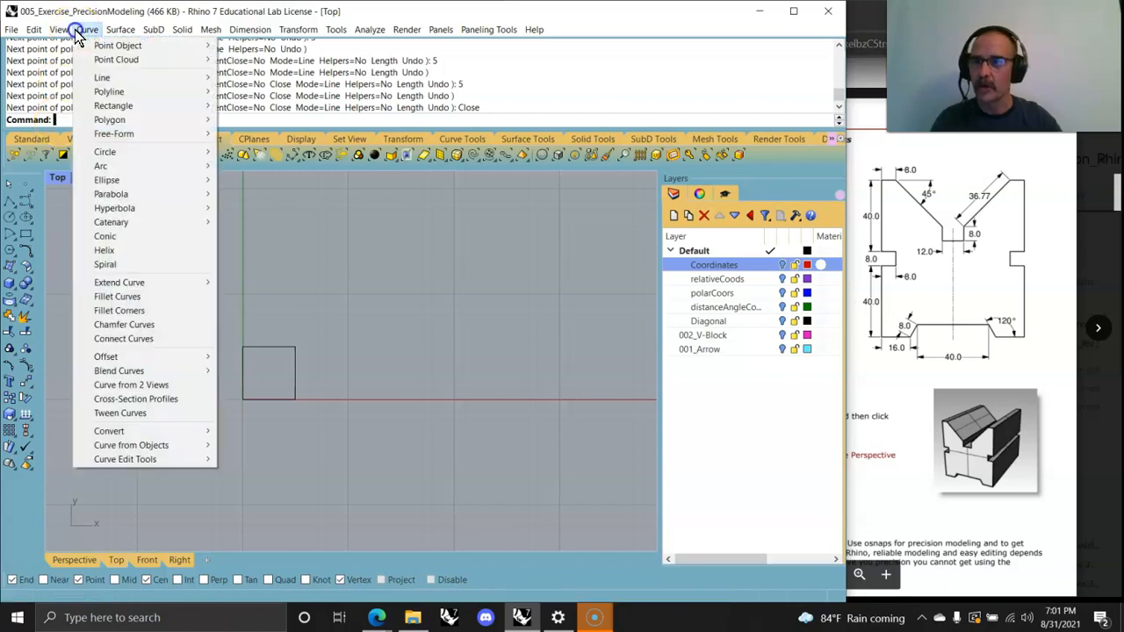
mouse_move(163, 103)
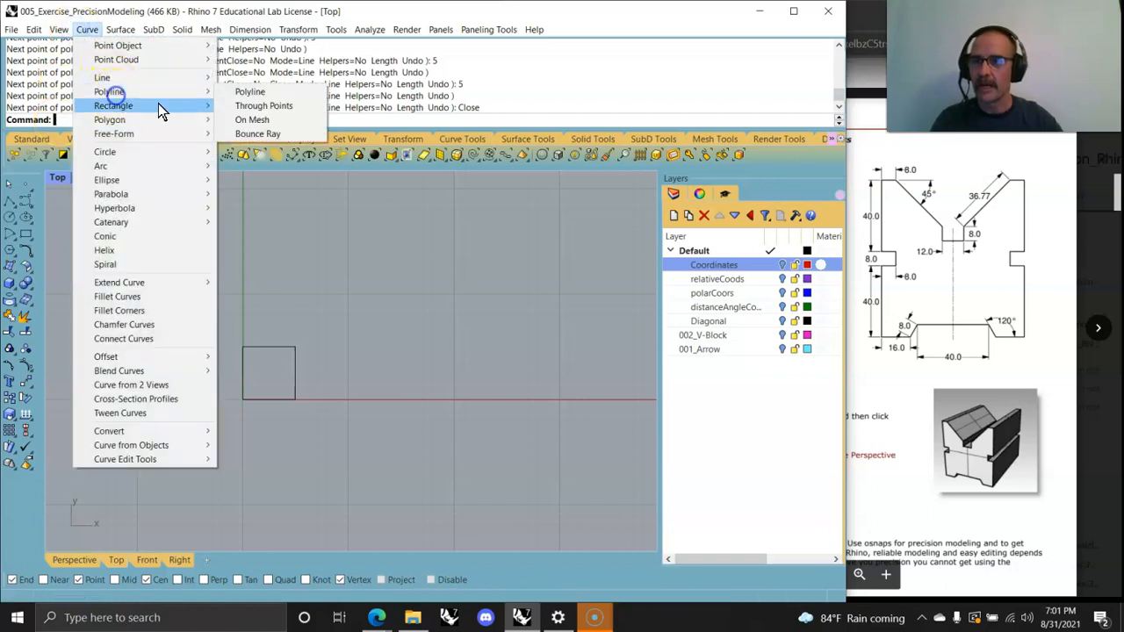
left_click(251, 93)
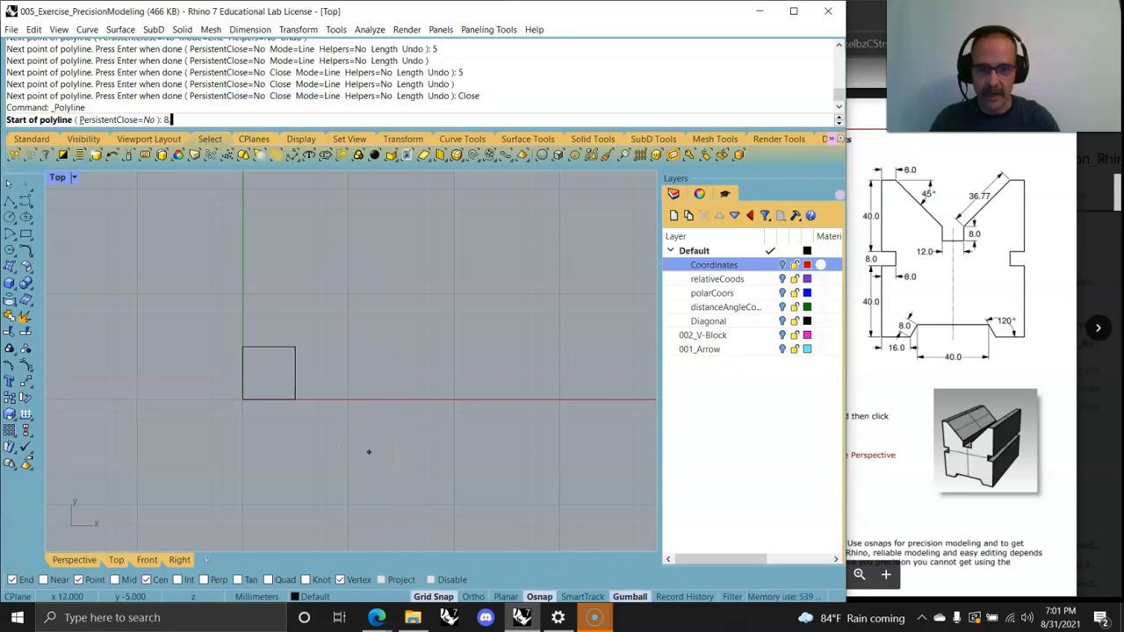
key("Return")
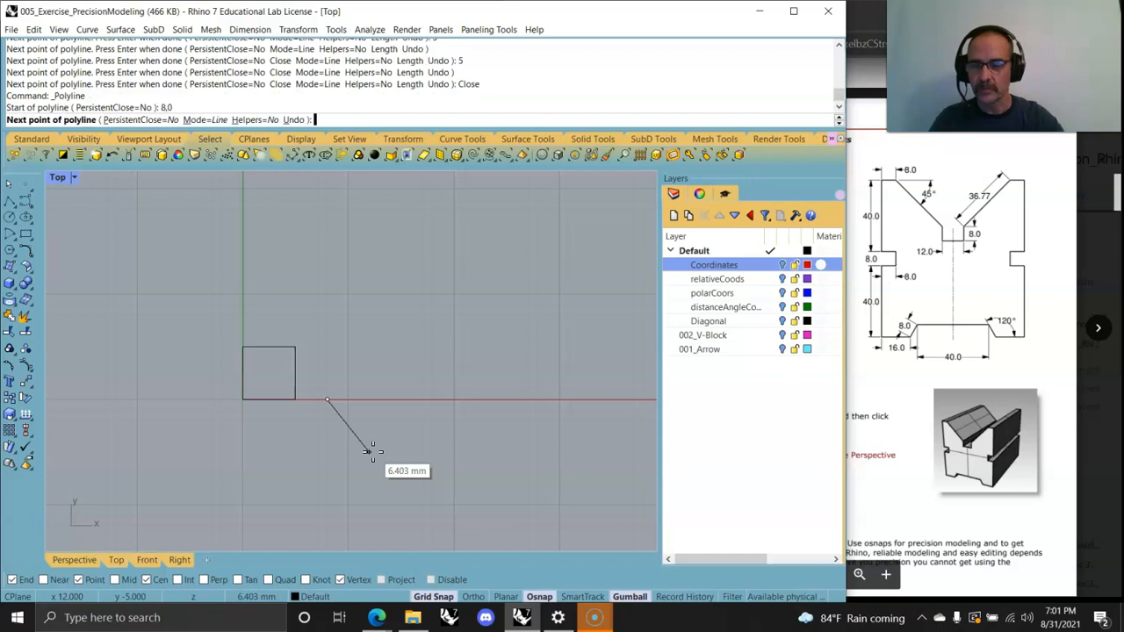
left_click(558, 379)
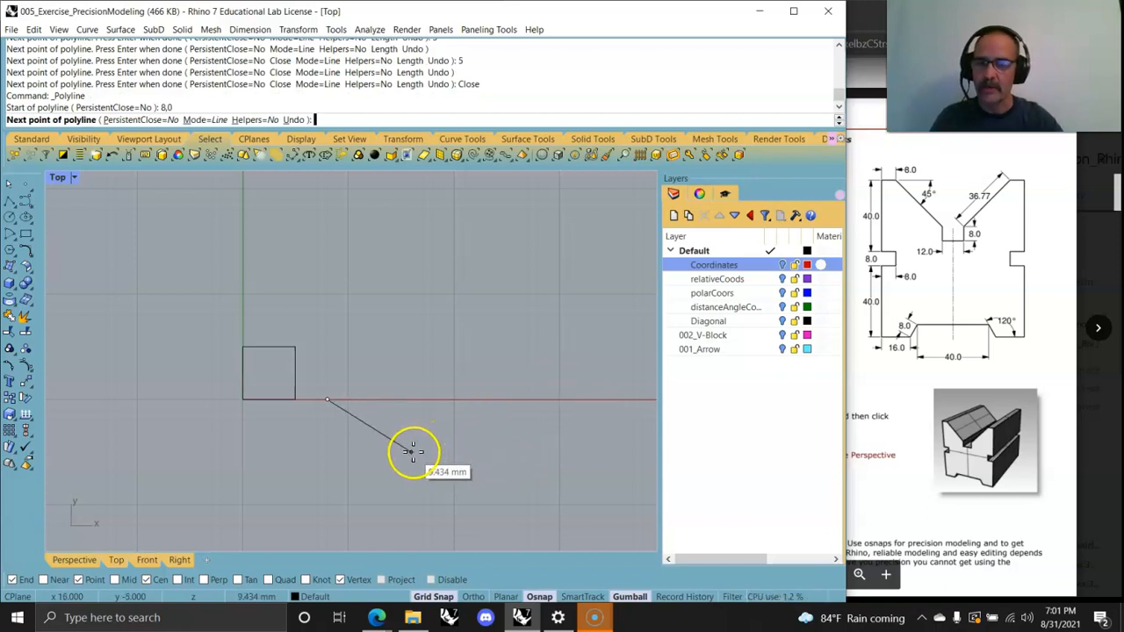
type("5")
key("Return")
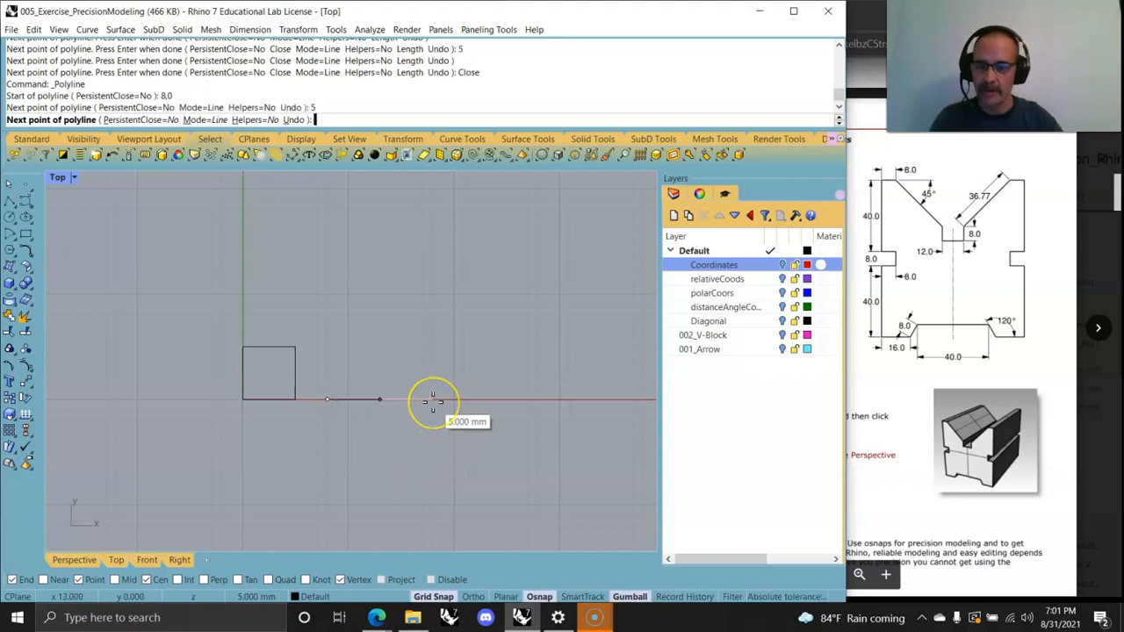
left_click(432, 401)
type("5")
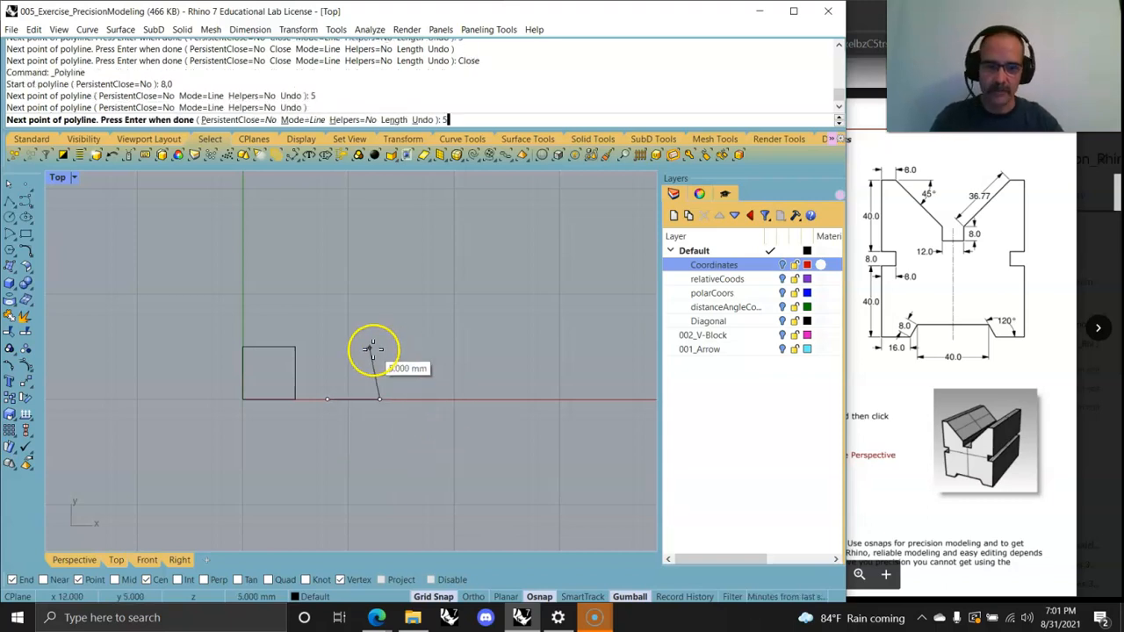
key("Return")
left_click(382, 328)
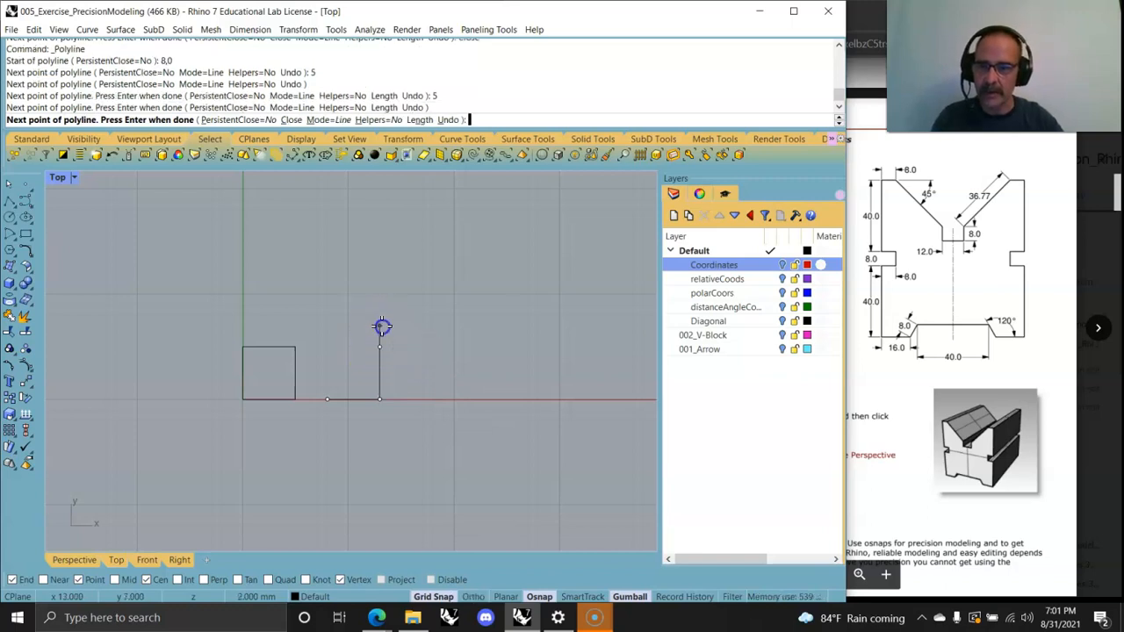
Step: Add one more 5 mm segment, end the command, and delete the polyline
scroll(379, 402, "up", 10)
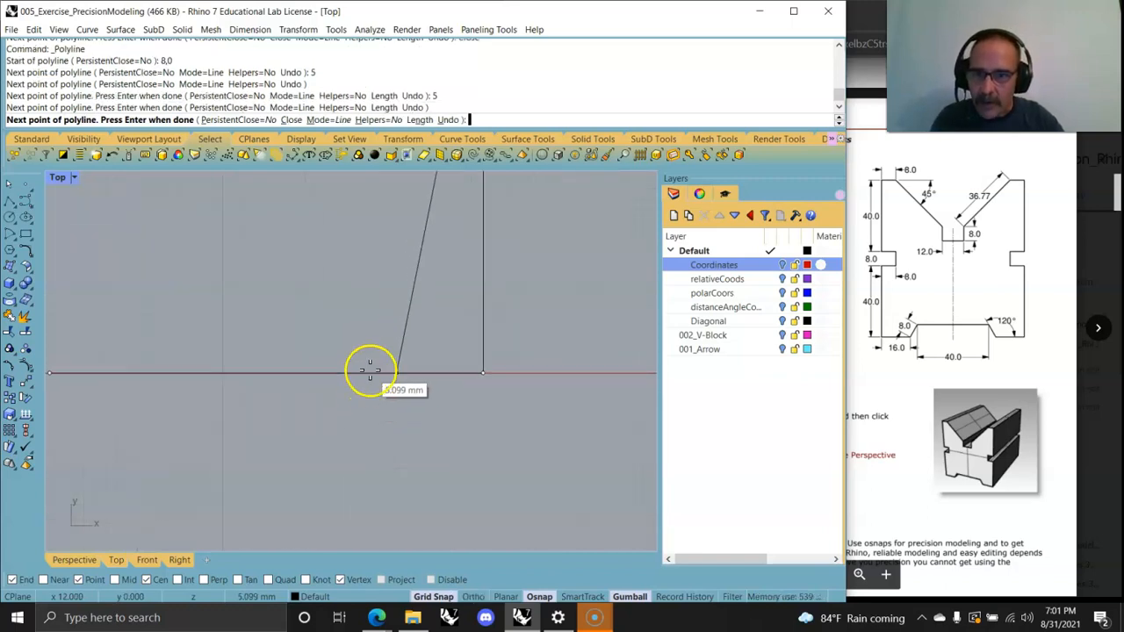
scroll(370, 369, "down", 5)
type("5")
key("Return")
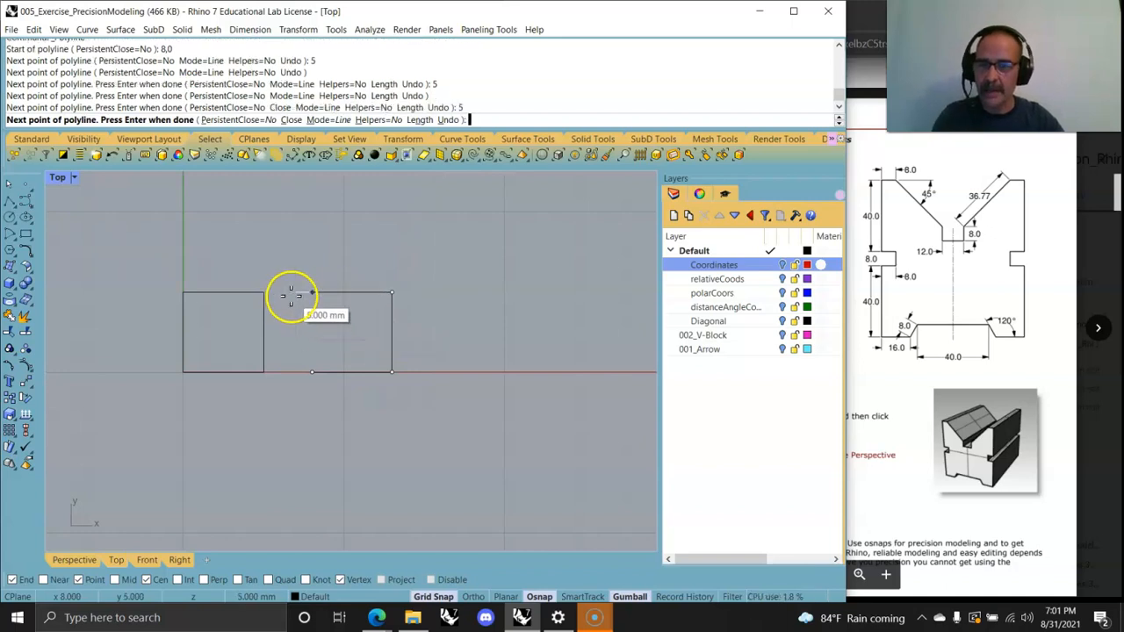
left_click(379, 276)
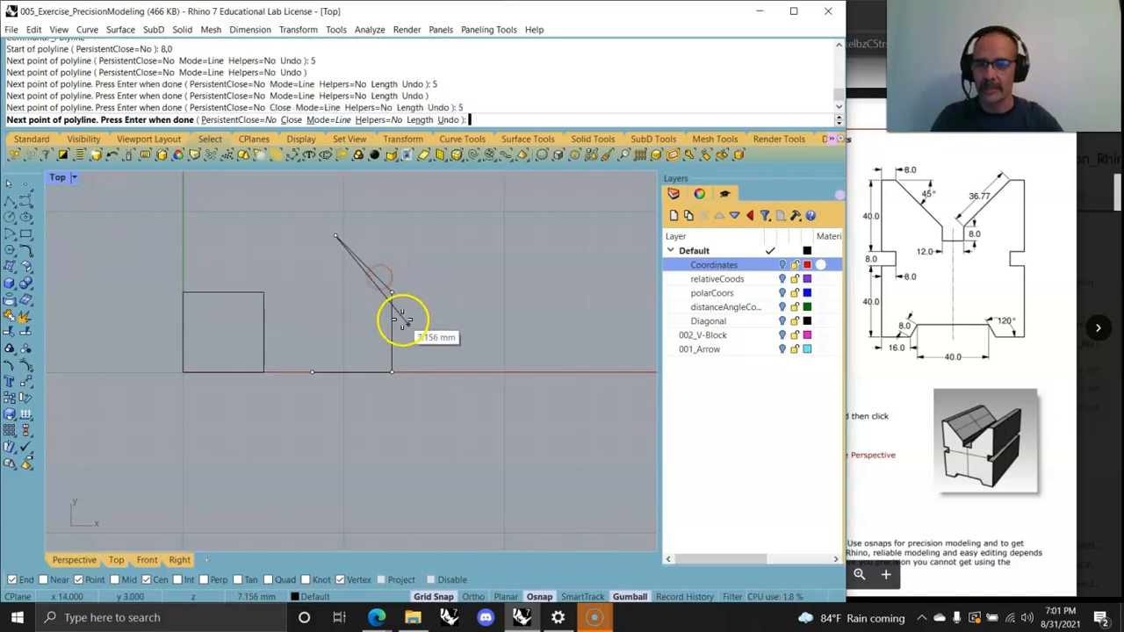
right_click(401, 322)
left_click(375, 281)
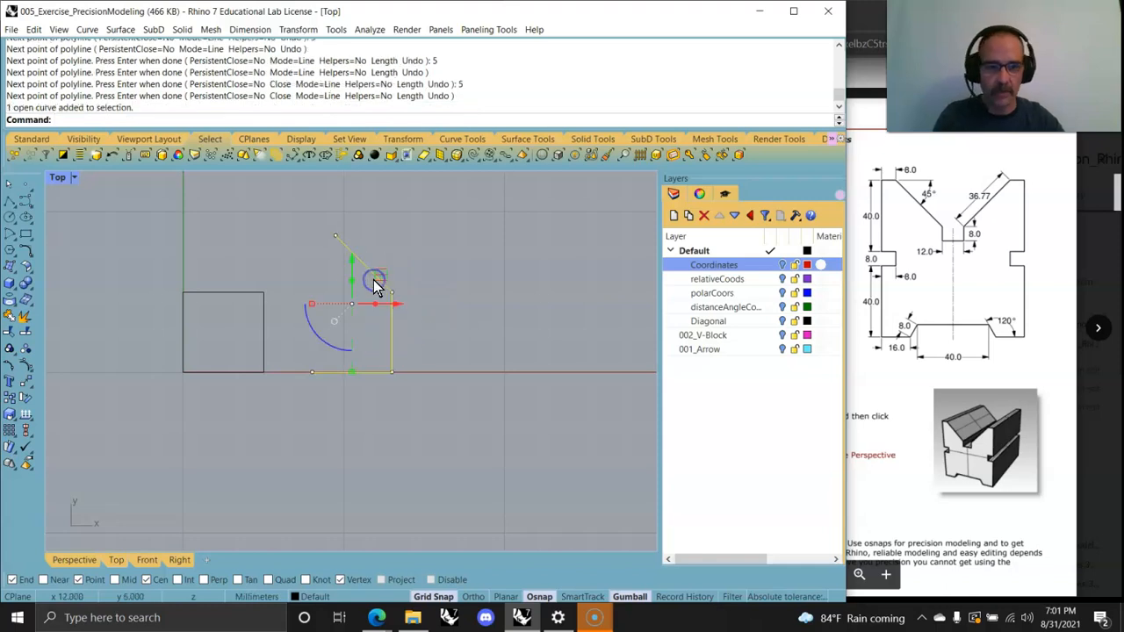
key("Delete")
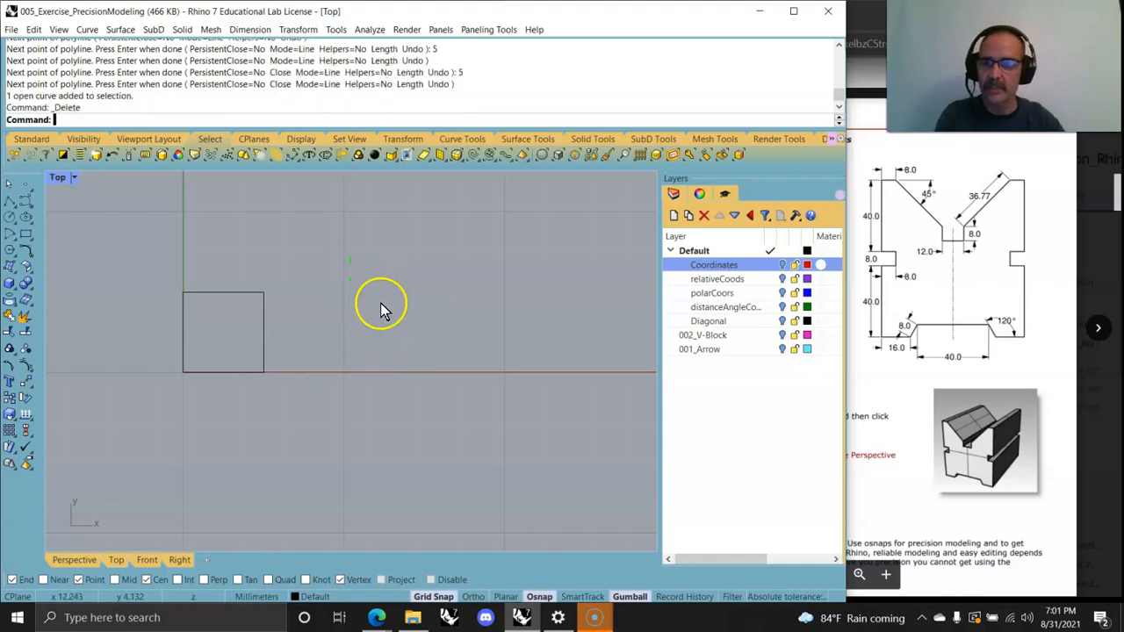
Step: Start a Polyline at 8,0 and add the next point at relative coordinate r5,0
left_click(86, 29)
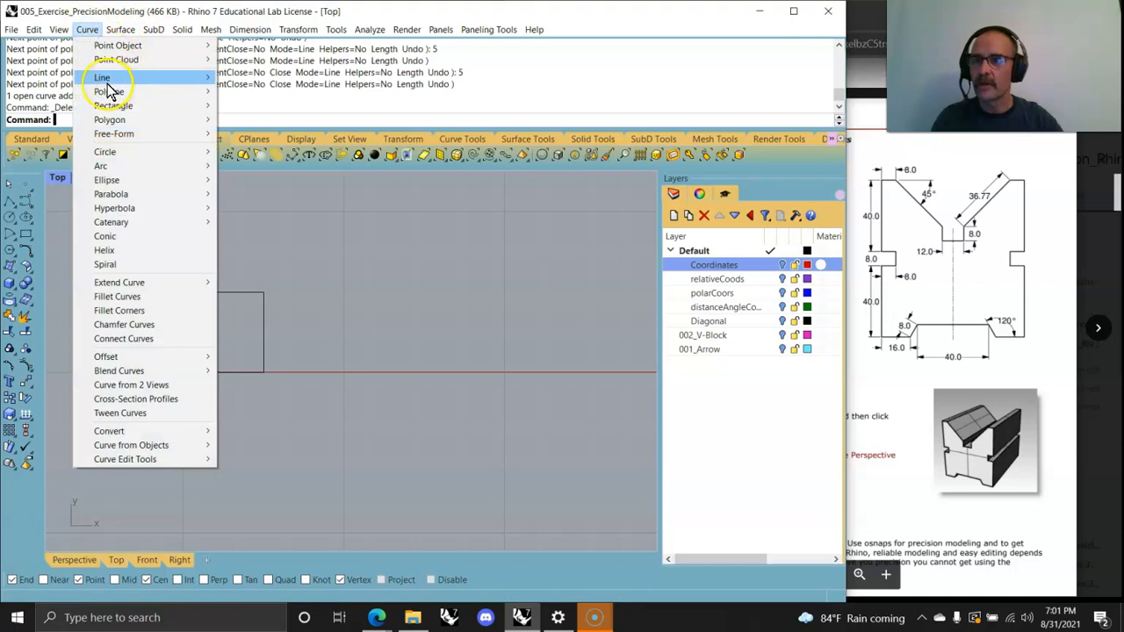
mouse_move(202, 91)
left_click(250, 93)
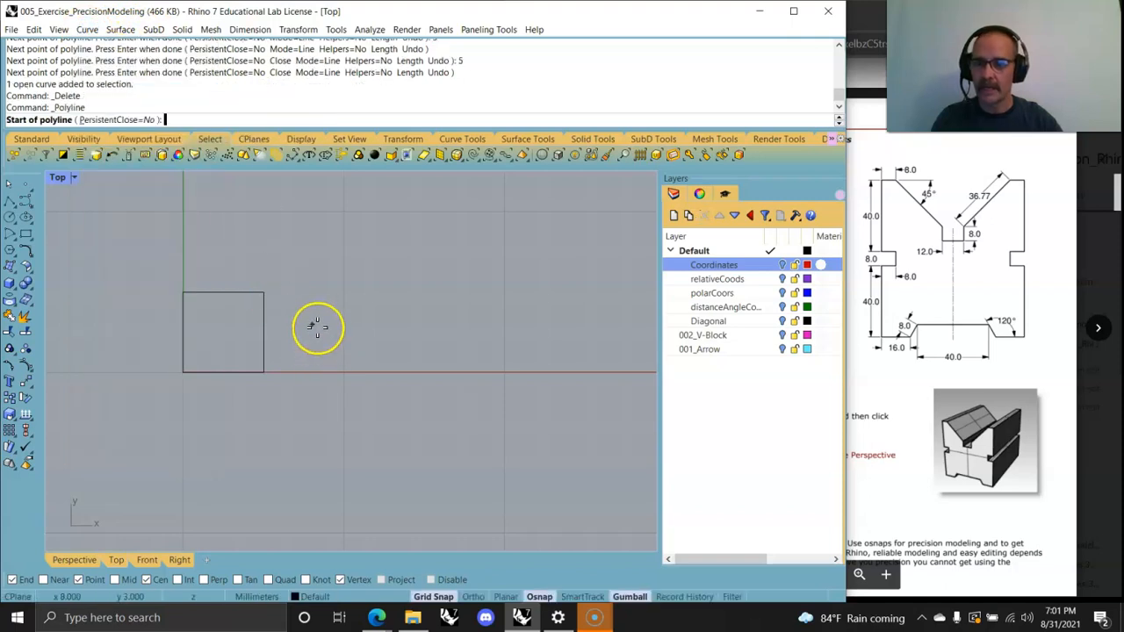
type("8")
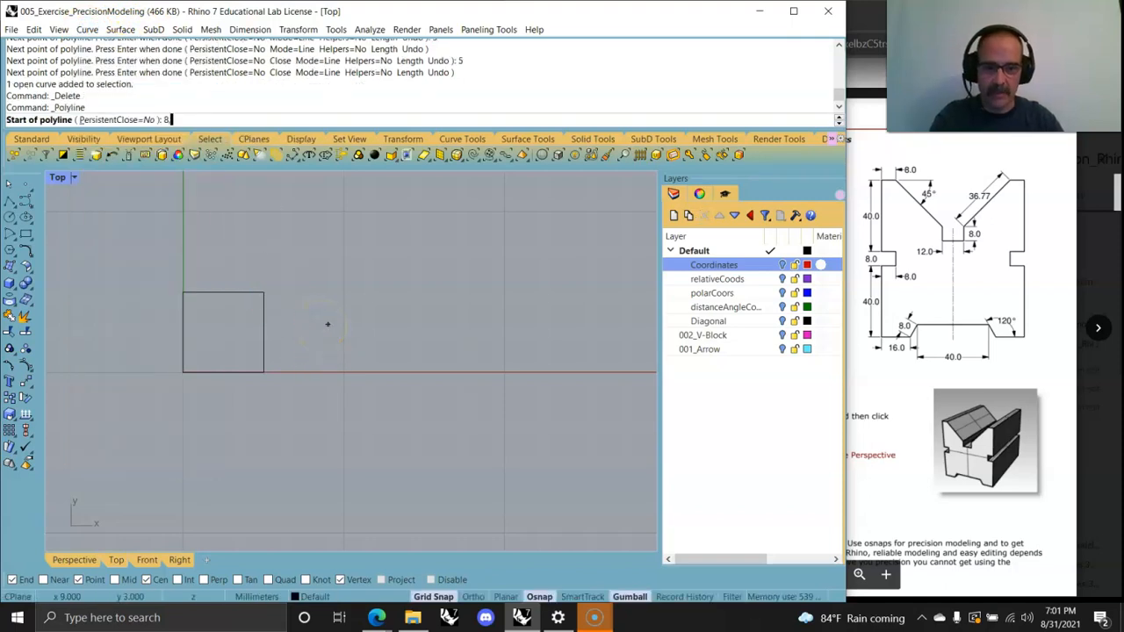
type(",0")
key("Return")
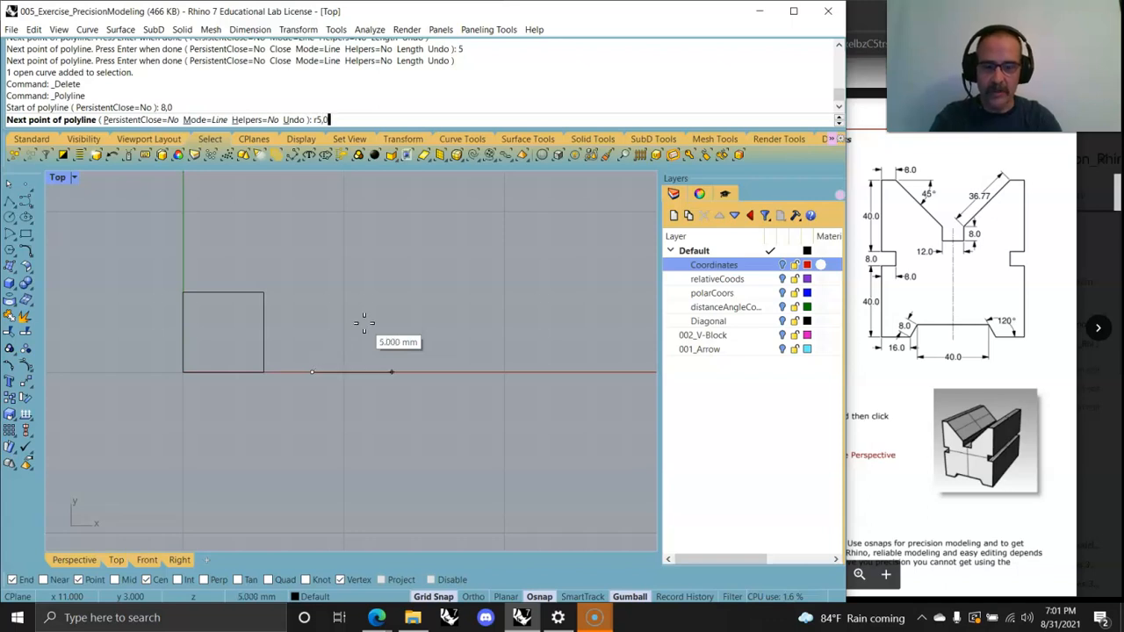
key("Return")
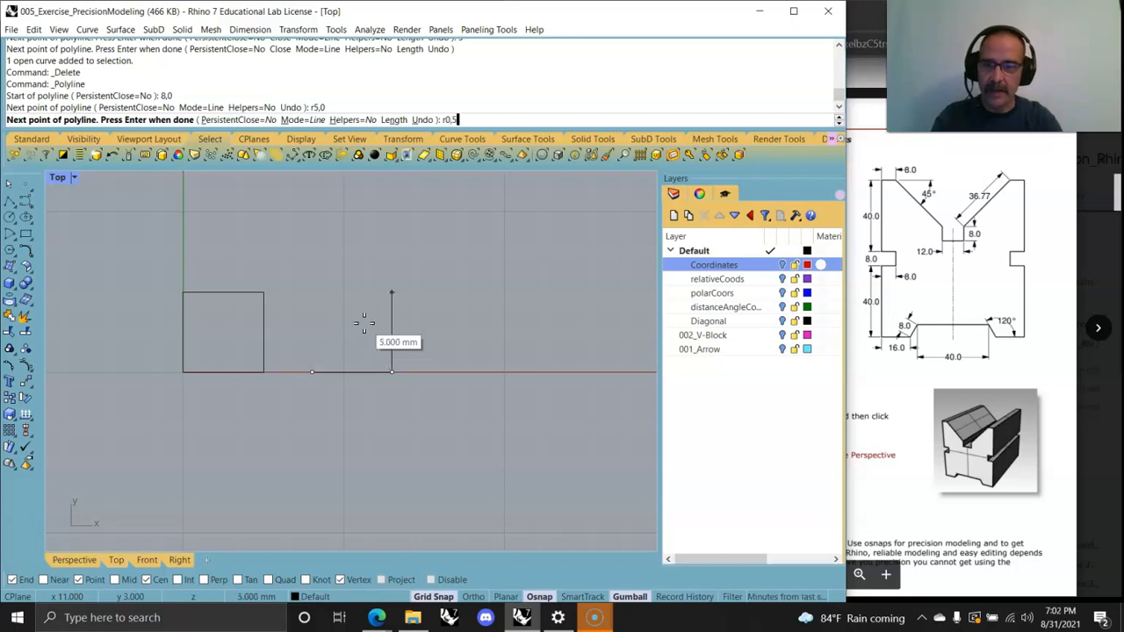
Step: Continue with relative points r0,5 and r-5,0, then close the polyline into a square
type("r0,5")
key("Return")
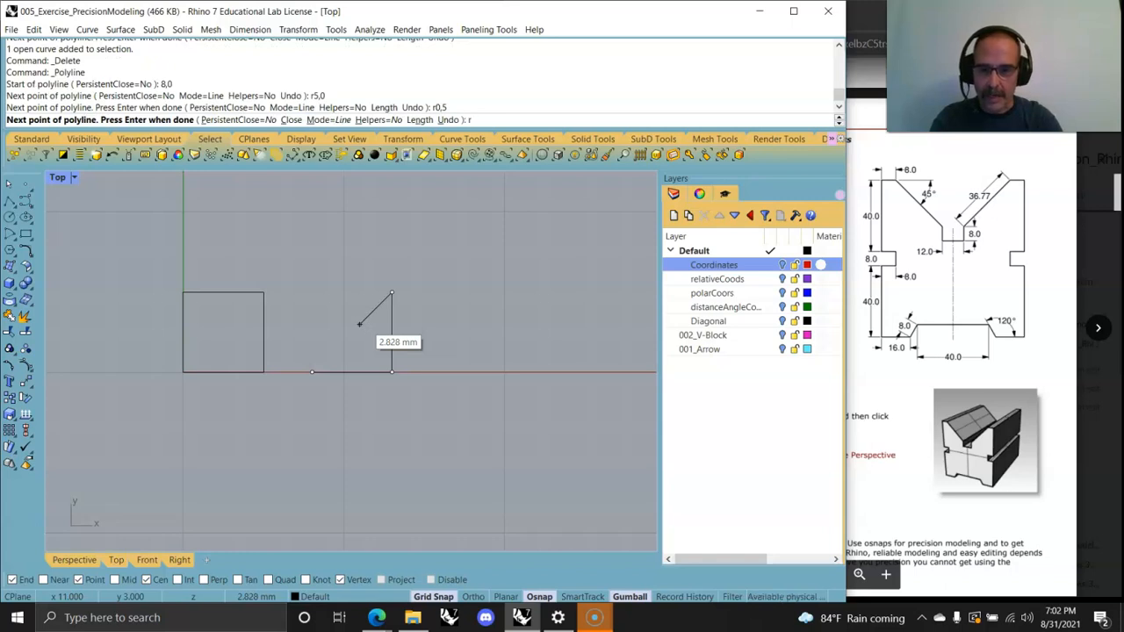
type("r-5,0")
key("Return")
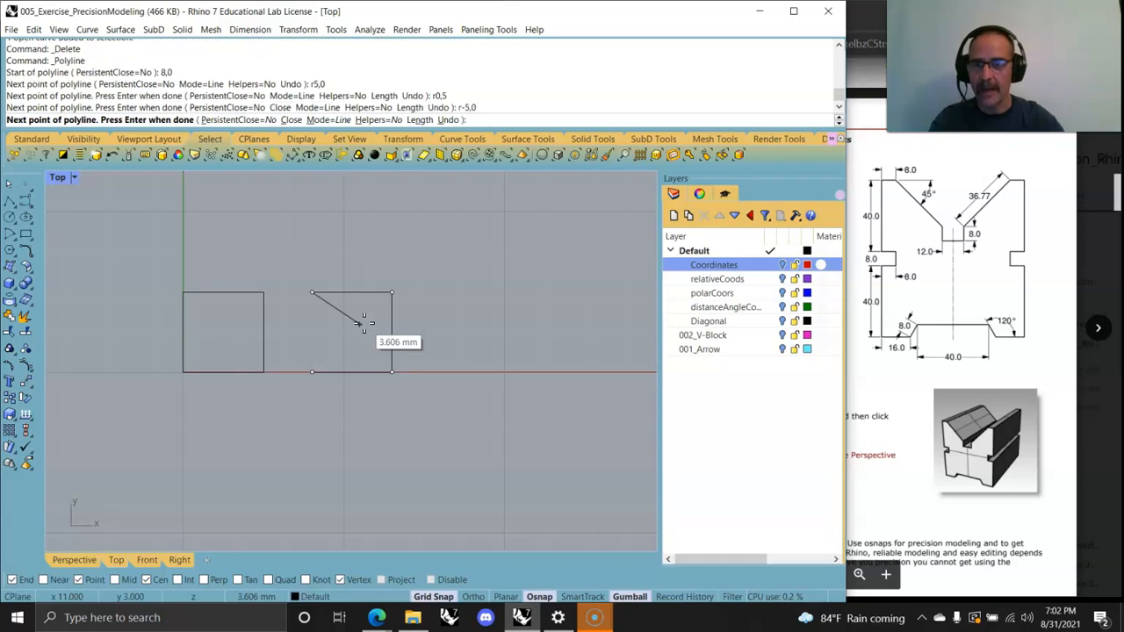
left_click(281, 119)
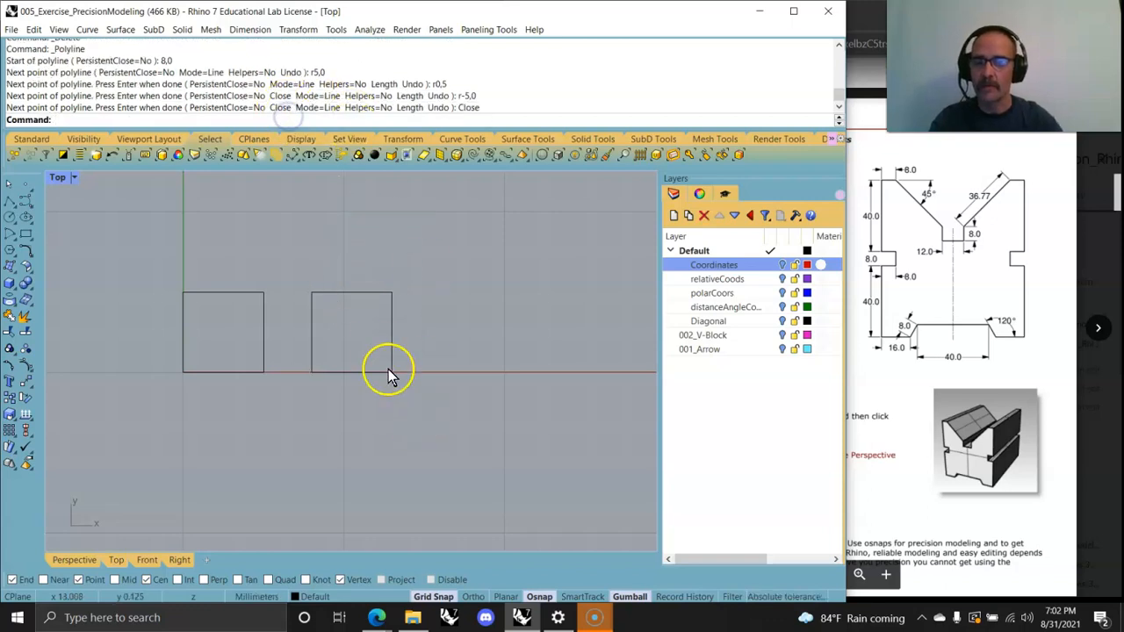
right_click_drag(373, 343, 419, 477)
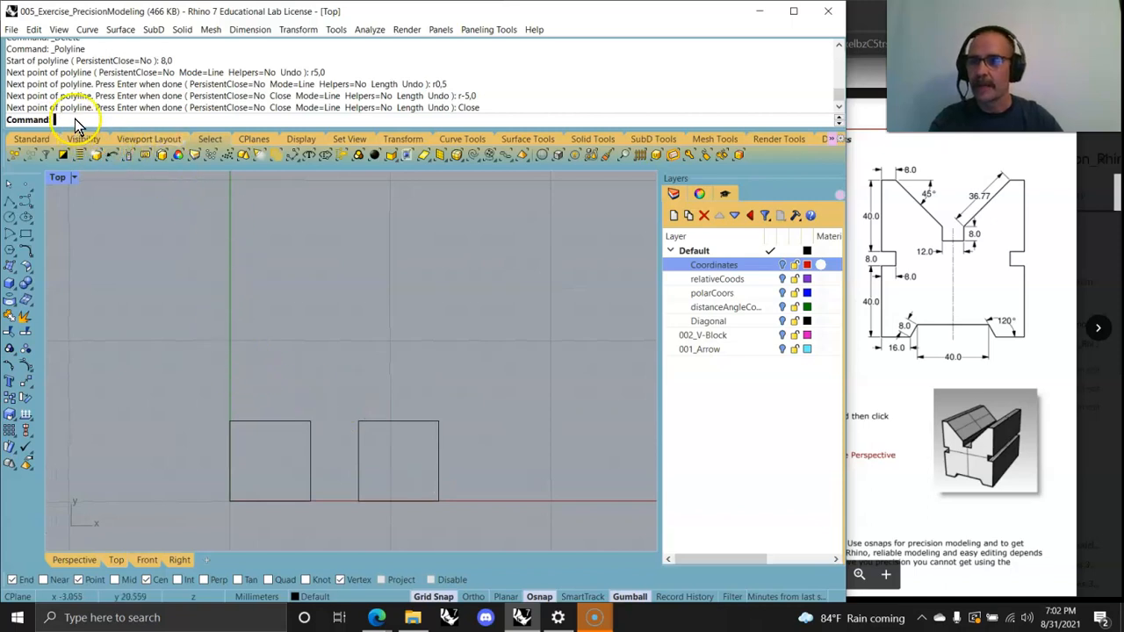
left_click(114, 29)
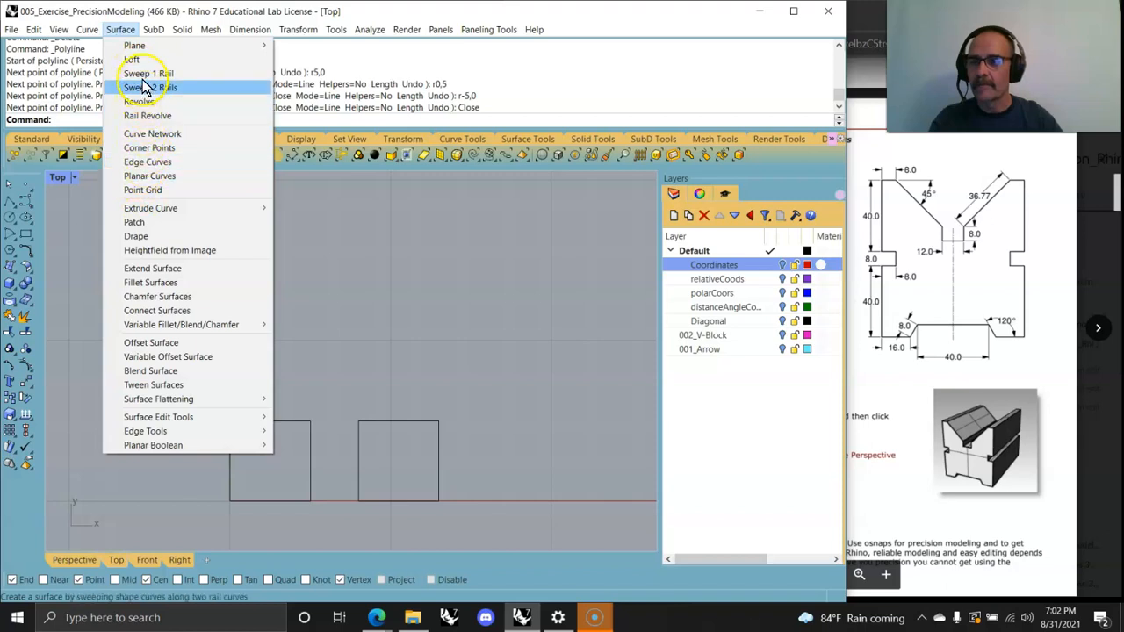
Step: Start a Polyline at 0,8 and place a 5 mm distance-constrained segment along the x direction
mouse_move(87, 30)
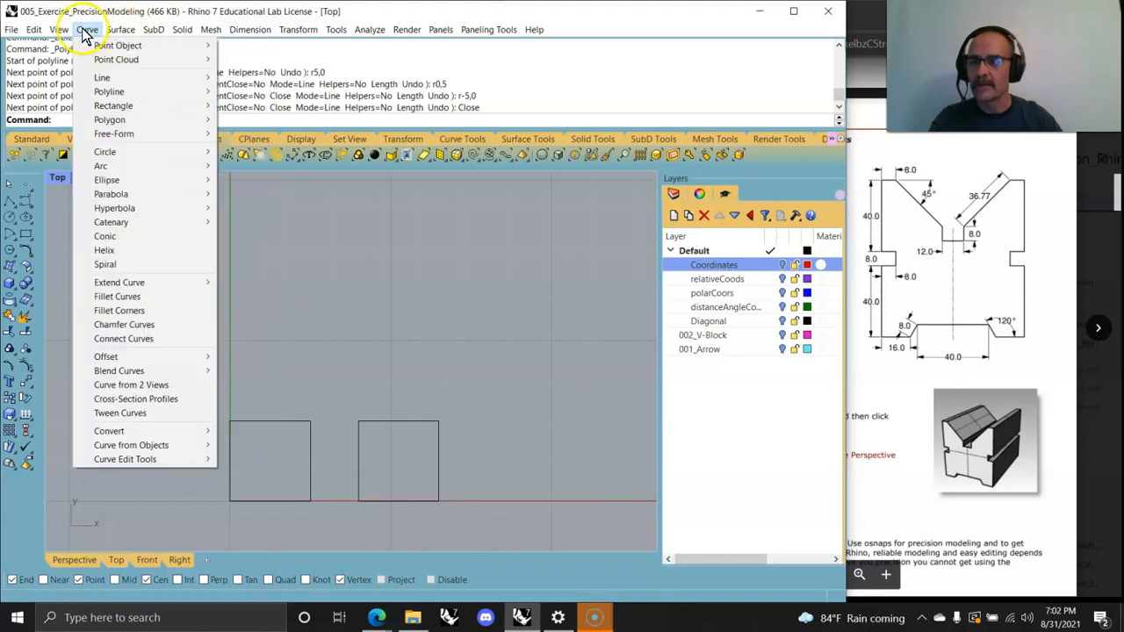
mouse_move(104, 93)
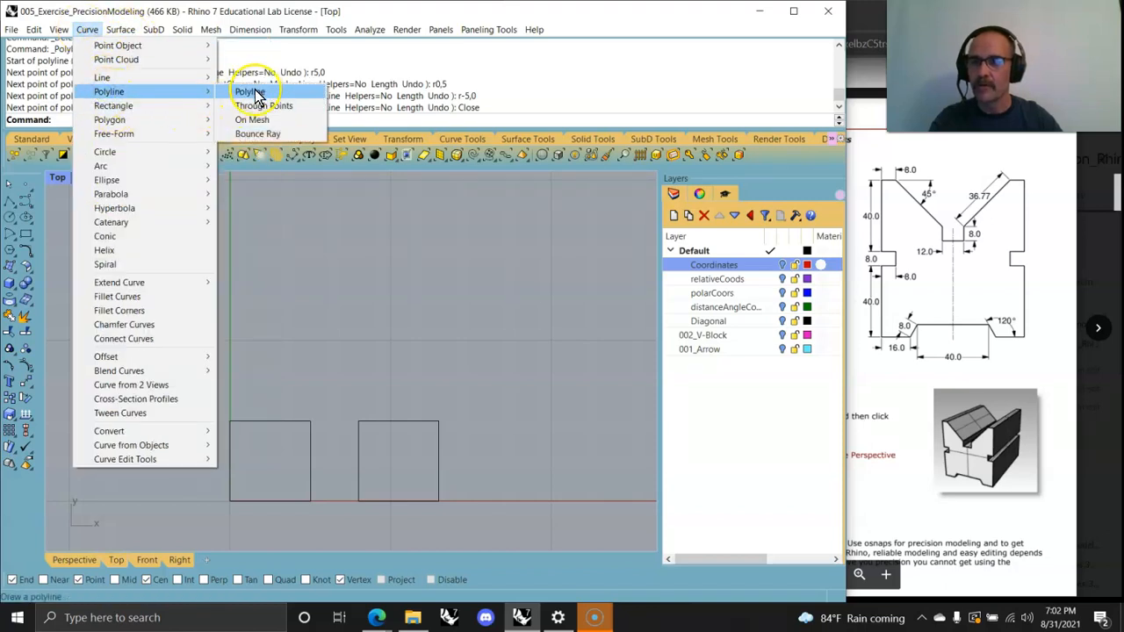
left_click(254, 91)
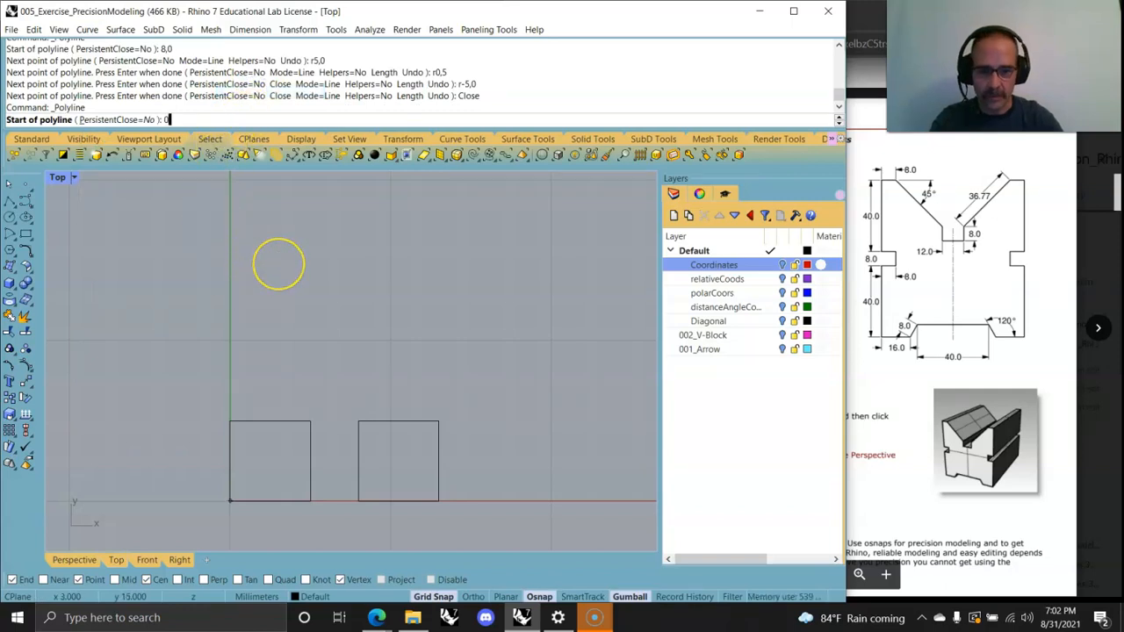
type("0,8")
key("Return")
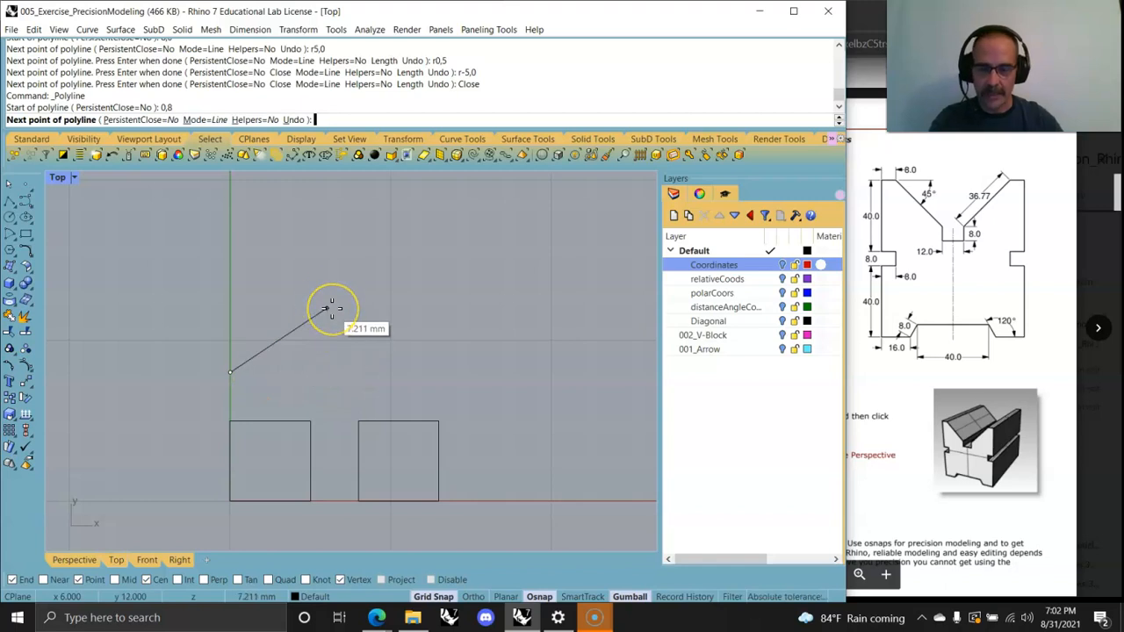
key("Return")
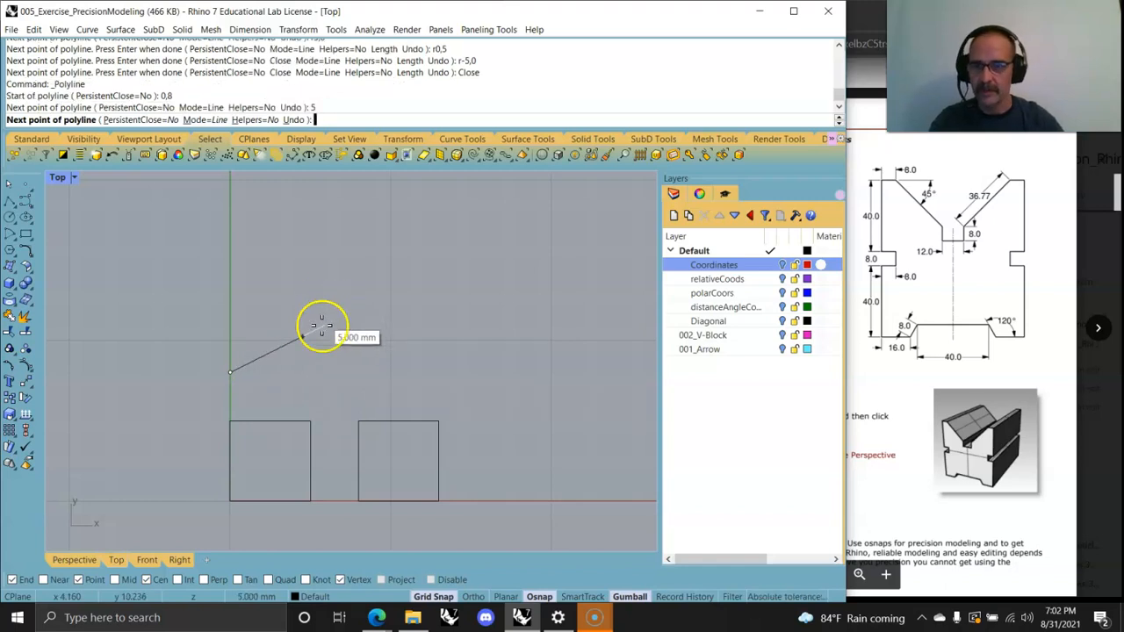
left_click(335, 362)
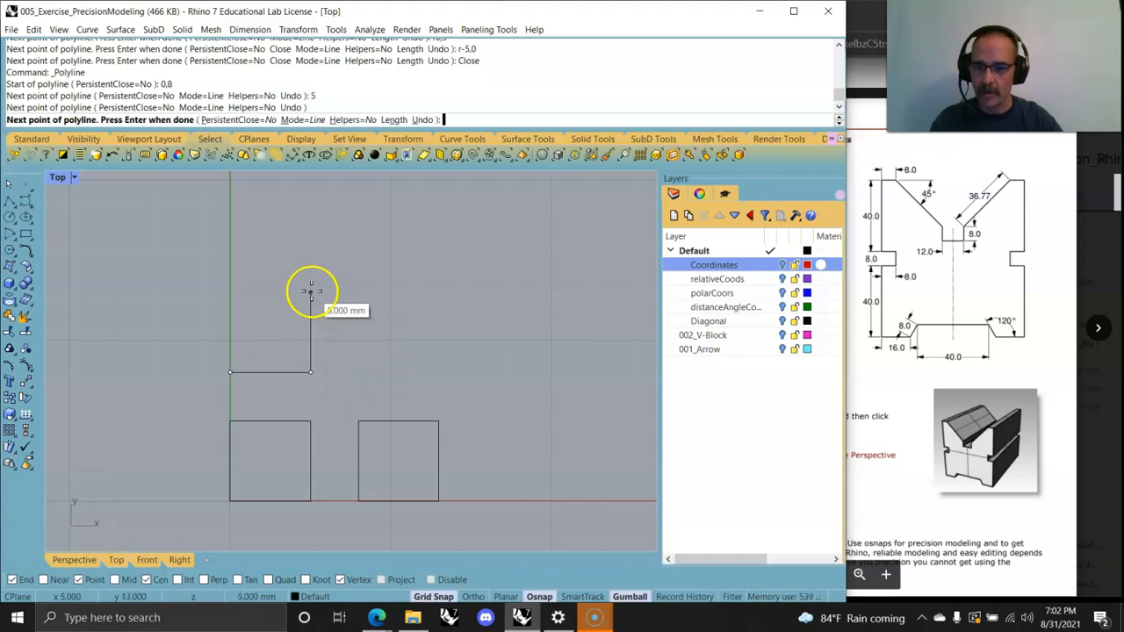
Step: Add a 5 mm distance-constrained segment straight up
type("5")
key("Return")
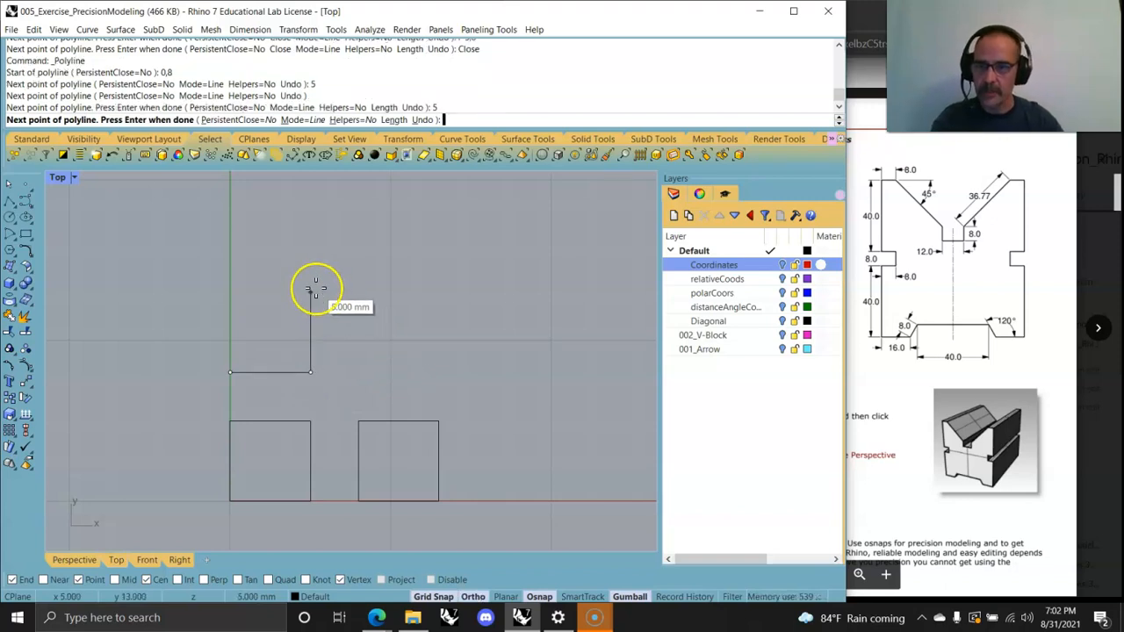
left_click(311, 291)
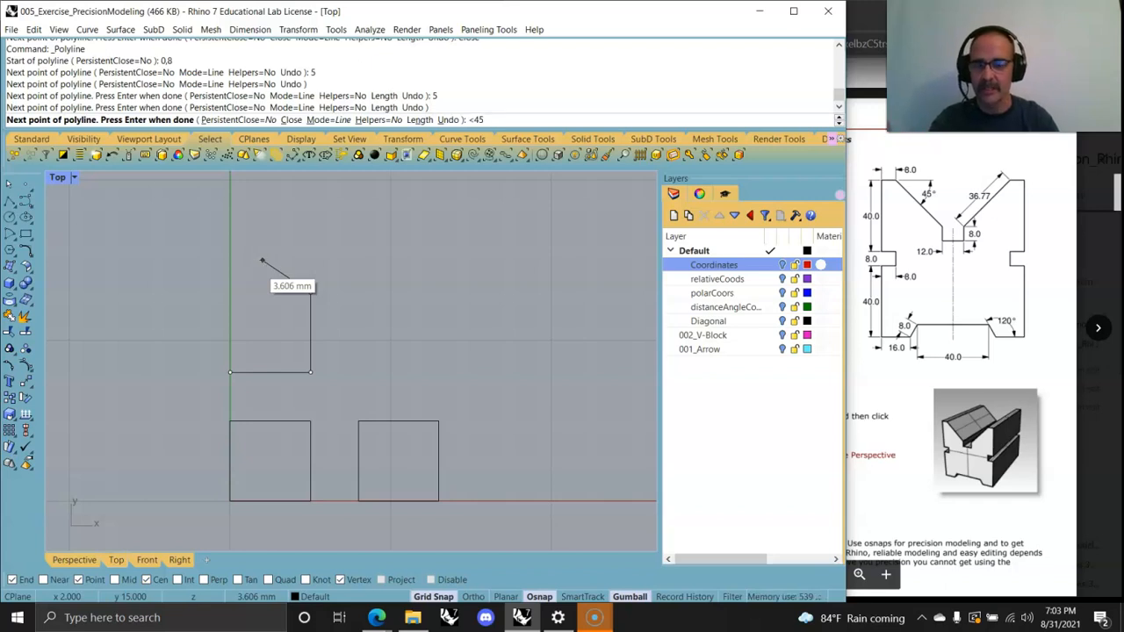
Step: Add an 8 mm segment constrained to the <45 angle and end the polyline
key("Return")
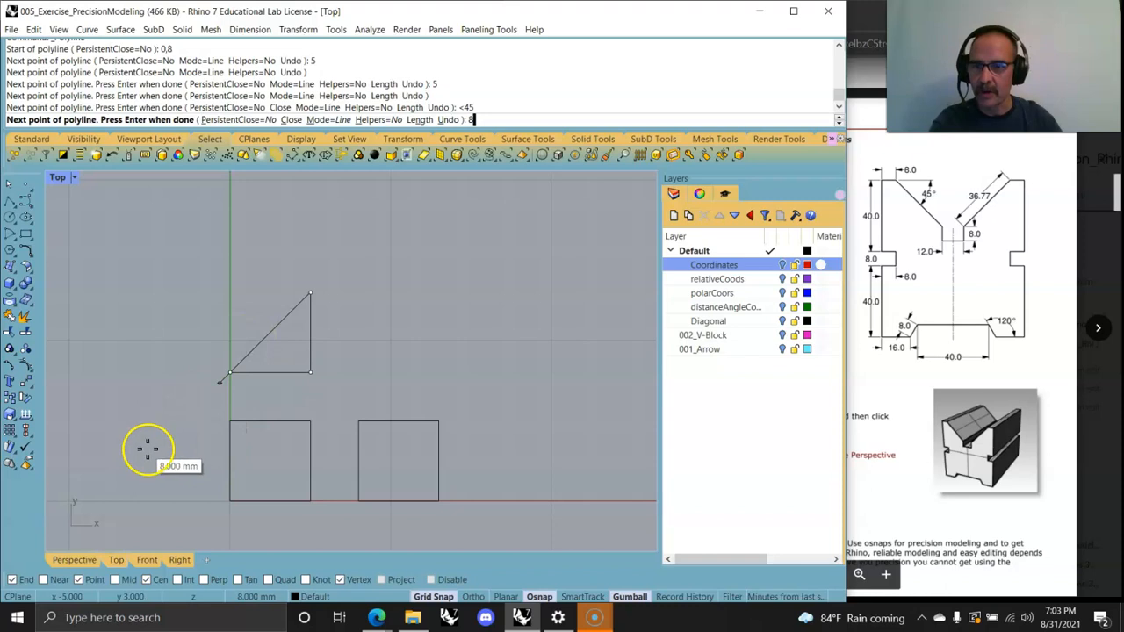
key("Return")
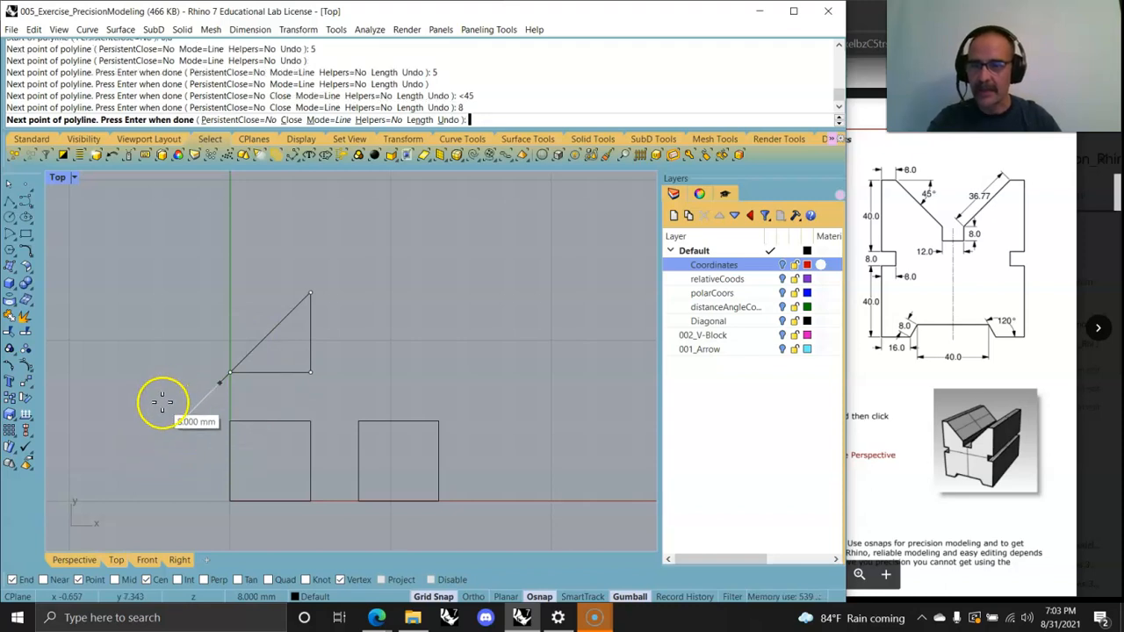
right_click_drag(172, 437, 173, 435)
right_click(181, 434)
Step: Draw a helper polyline along the diagonal from the start point to the triangle's top corner
scroll(240, 393, "up", 3)
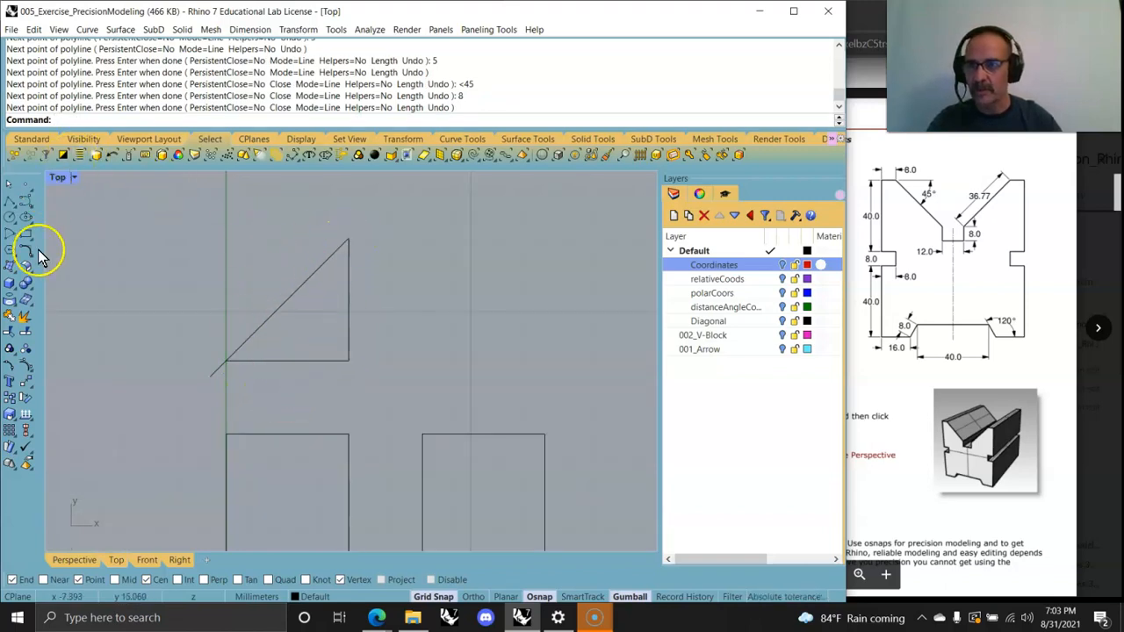
left_click(11, 201)
left_click(221, 356)
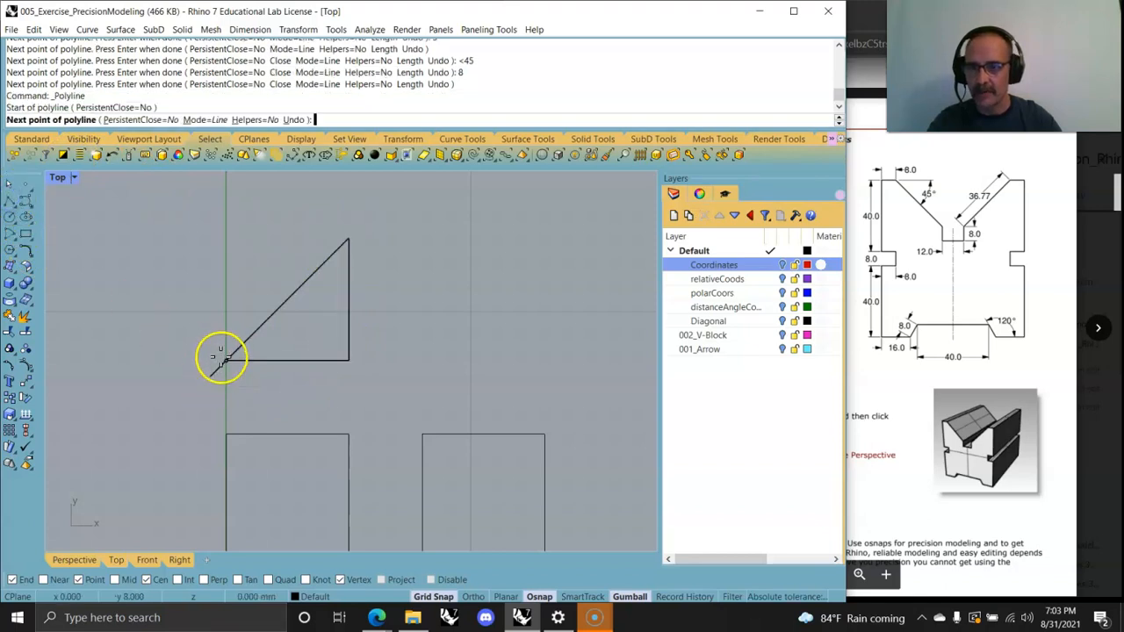
left_click(347, 239)
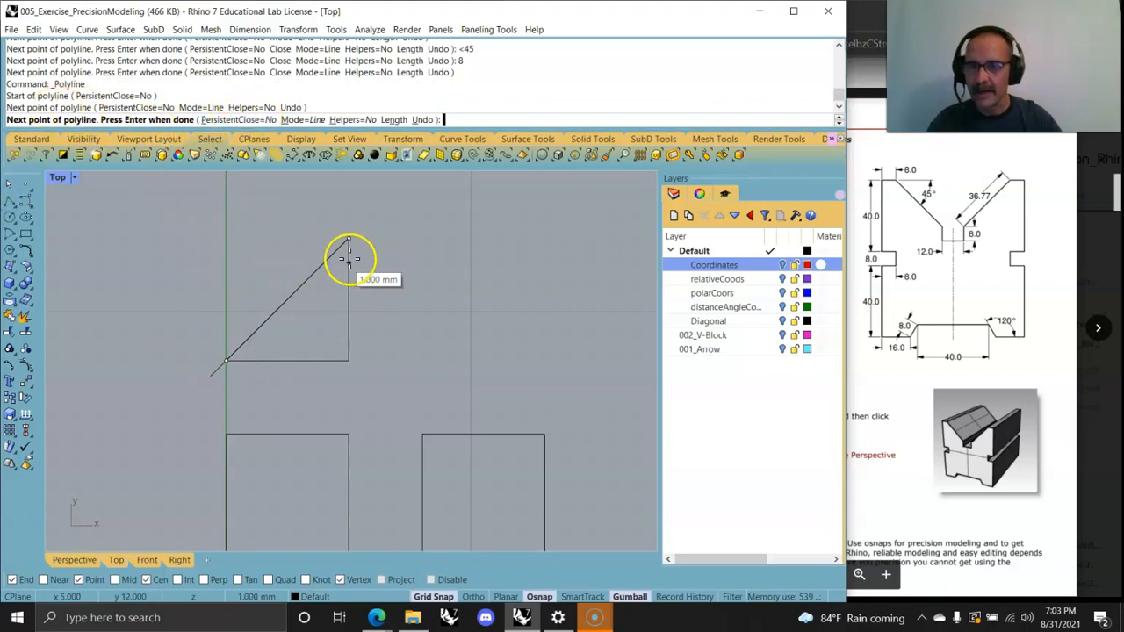
left_click(241, 380)
right_click(243, 382)
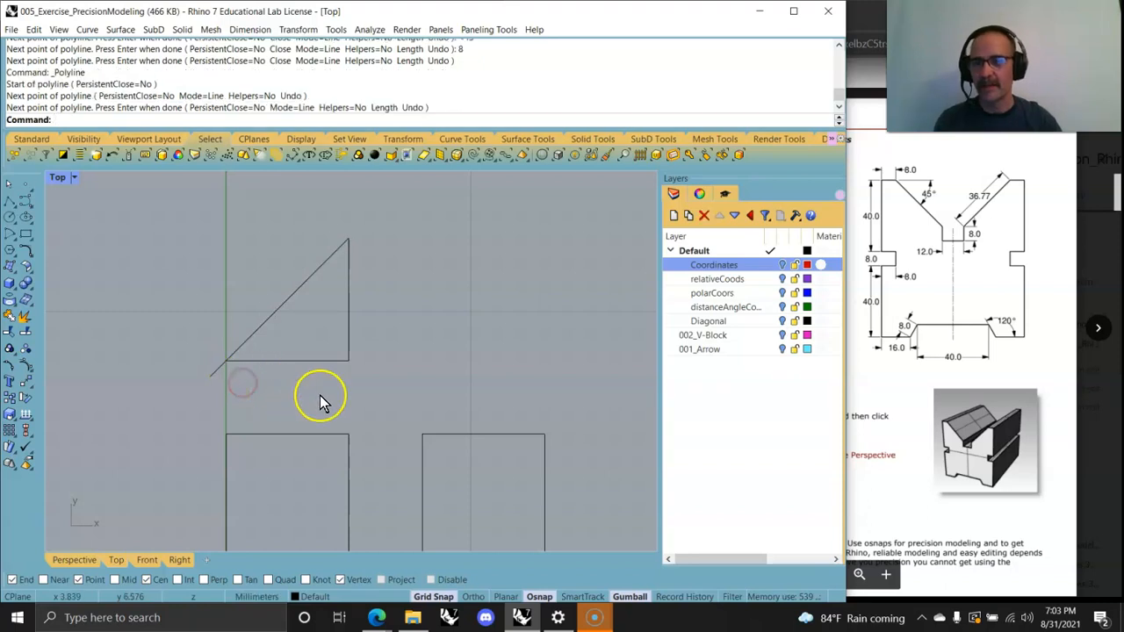
Step: Select both curves and Trim off the end of the diagonal extending beyond the start point
left_click_drag(404, 409, 155, 259)
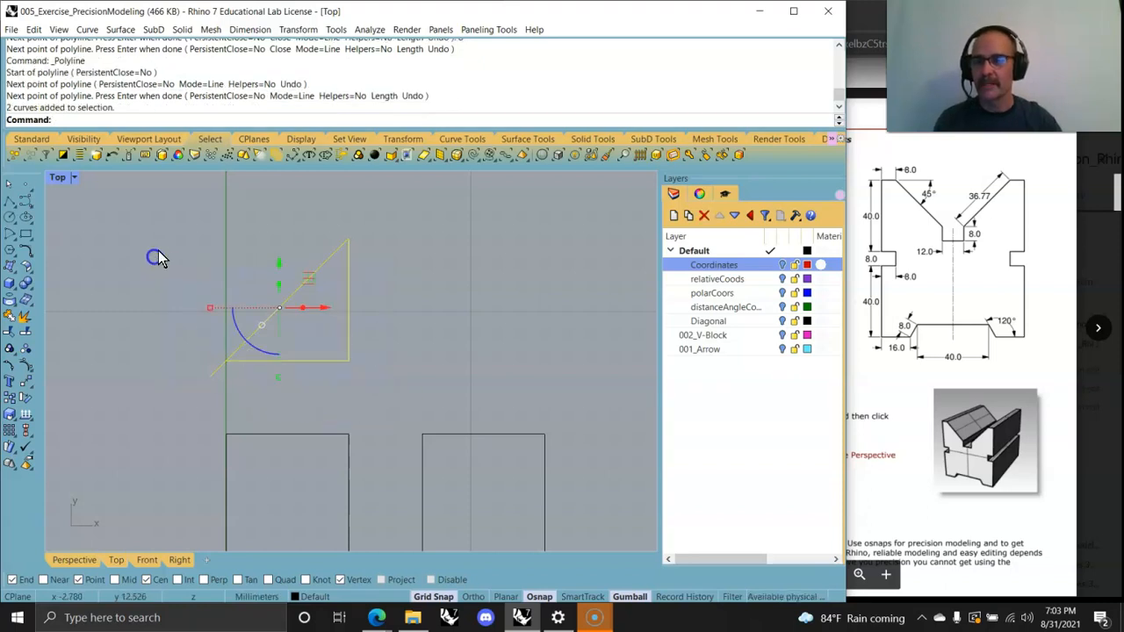
left_click(9, 331)
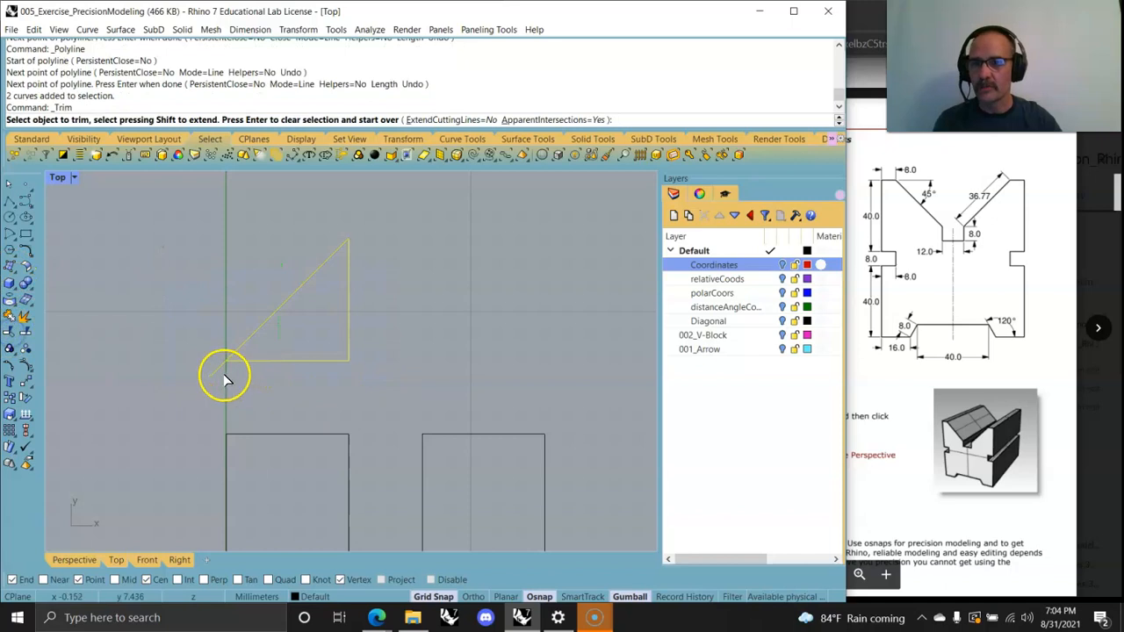
key("Return")
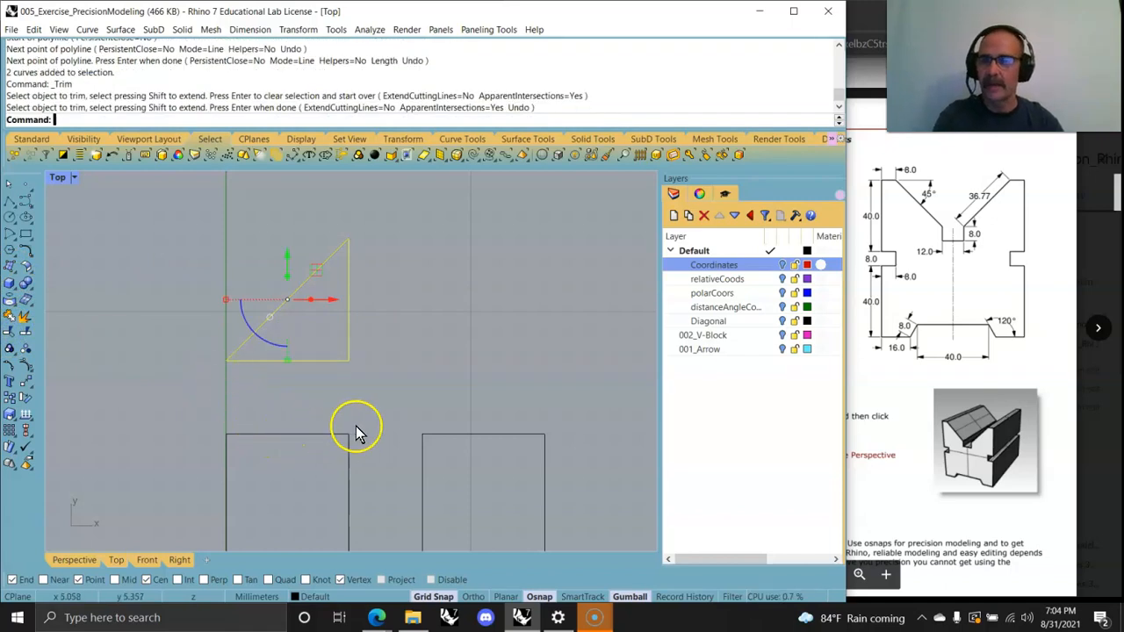
right_click(422, 381)
right_click_drag(421, 381, 365, 372)
scroll(365, 373, "down", 4)
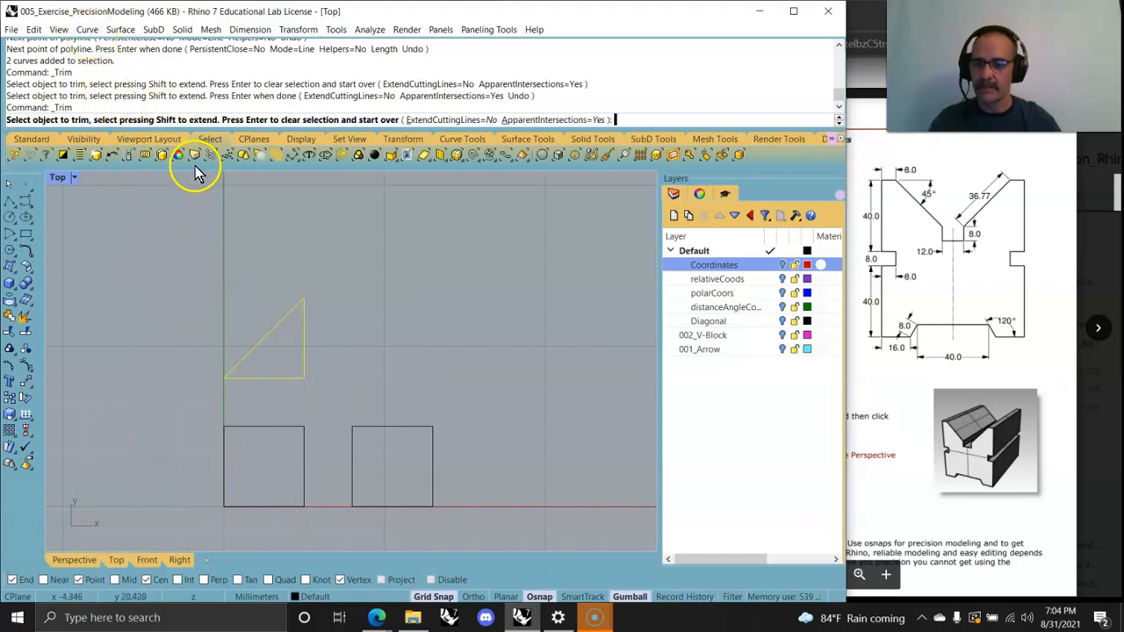
key("Escape")
Step: Start a Polyline left of the origin and add the next point at polar coordinate 4<30
left_click(84, 30)
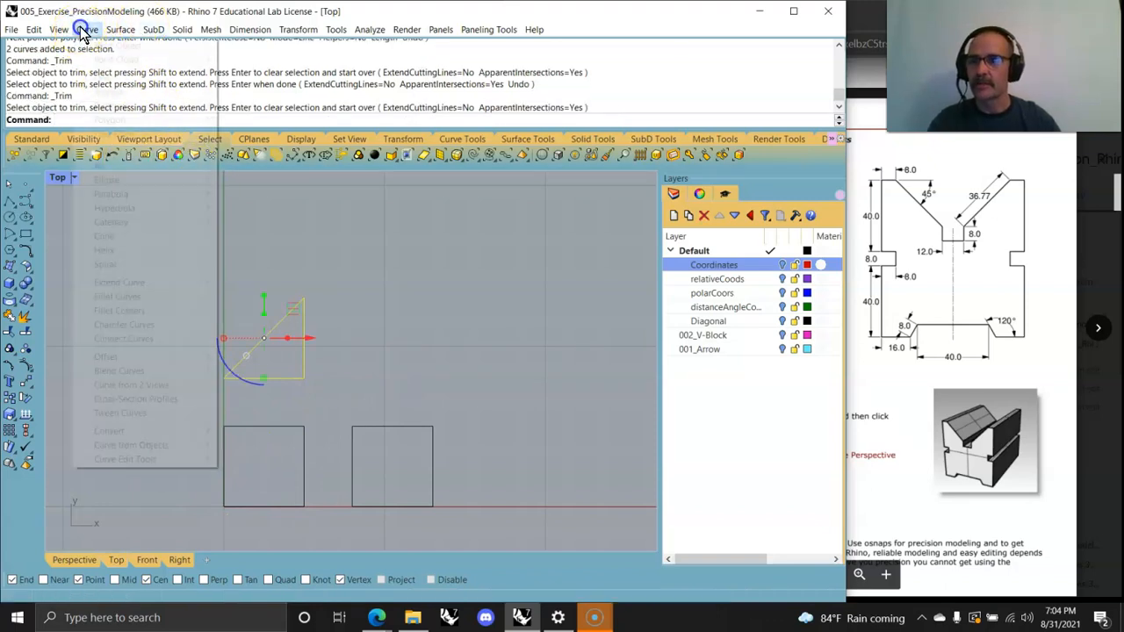
mouse_move(113, 90)
left_click(242, 91)
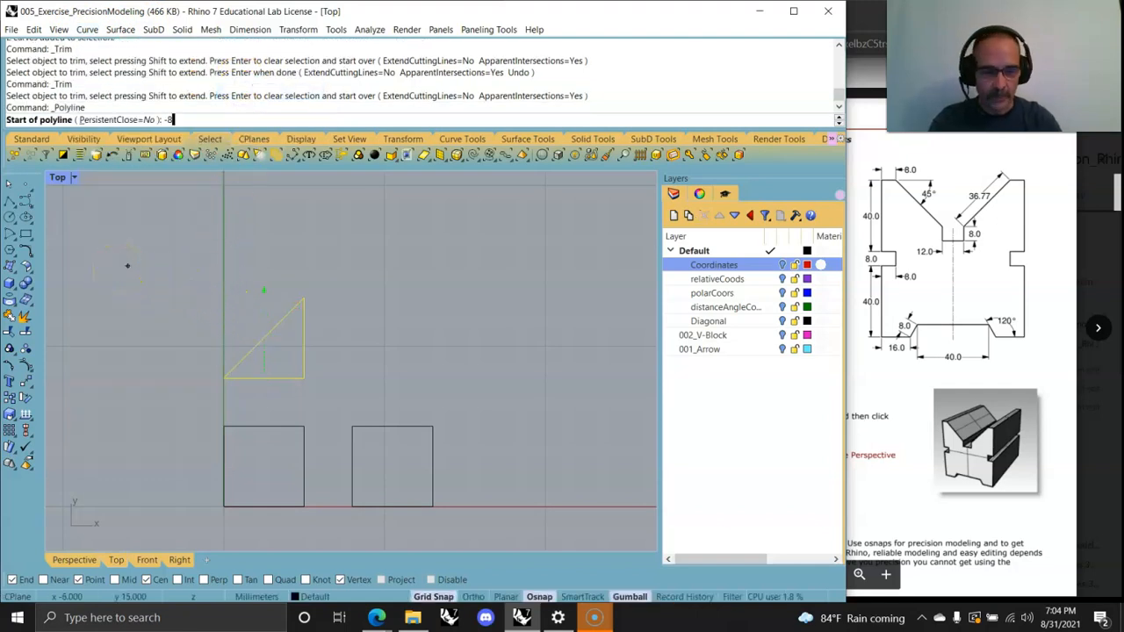
key("Return")
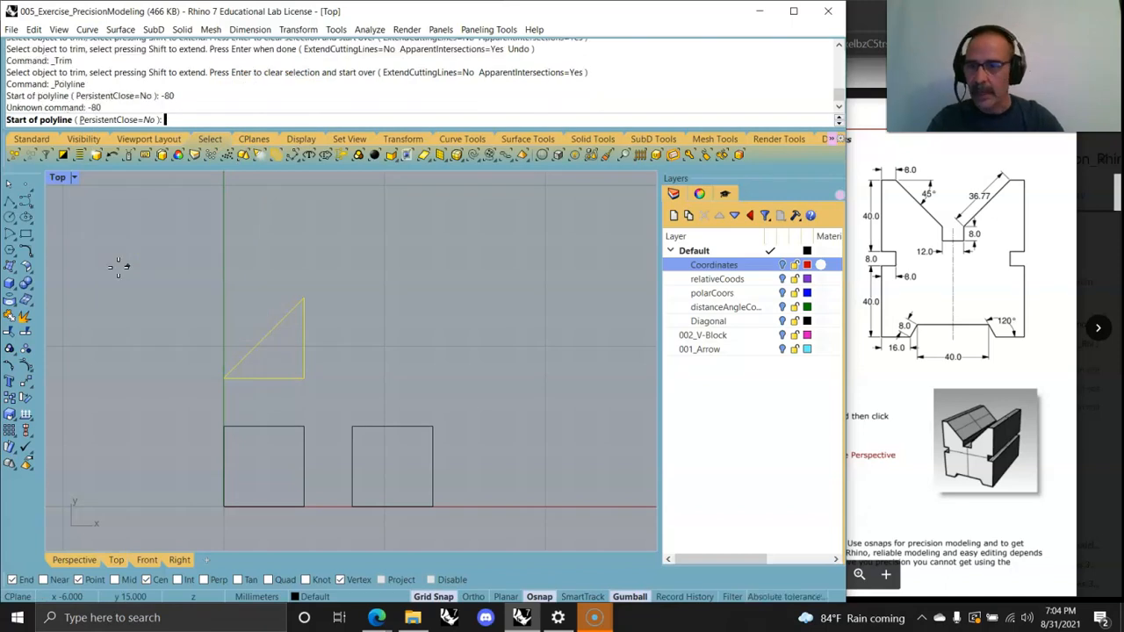
scroll(168, 526, "down", 3)
right_click_drag(165, 528, 286, 413)
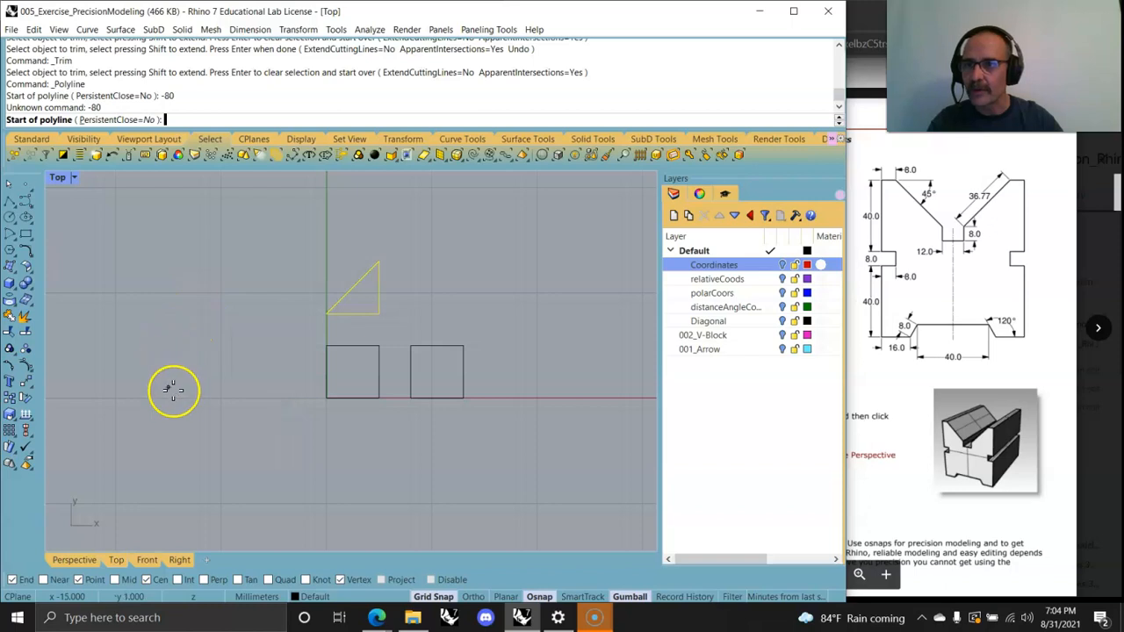
left_click(221, 397)
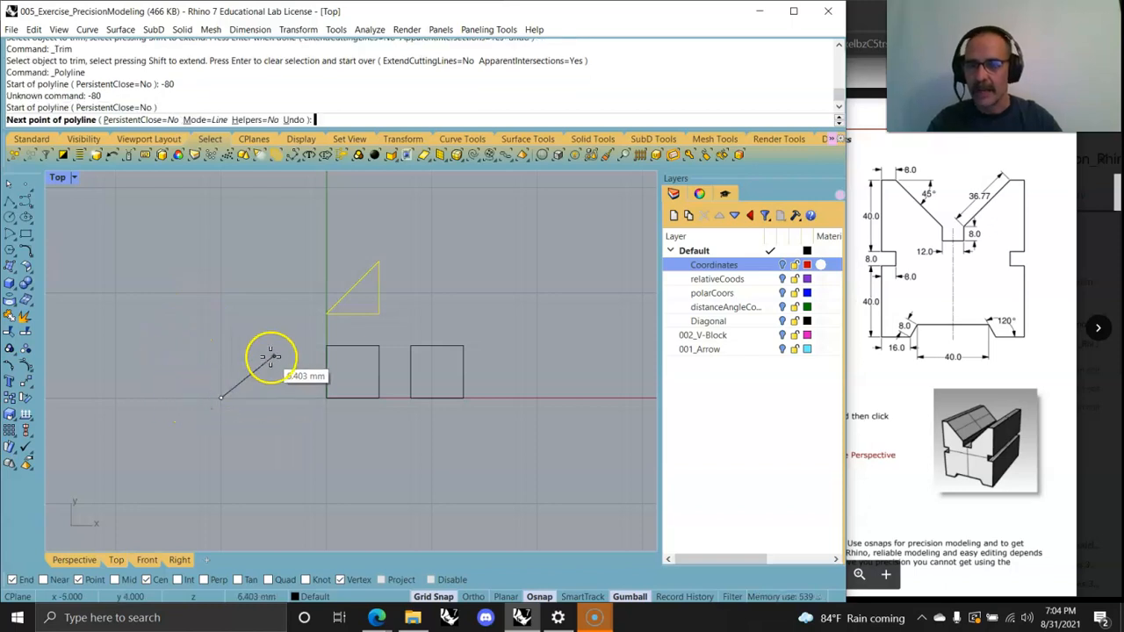
type("4<30")
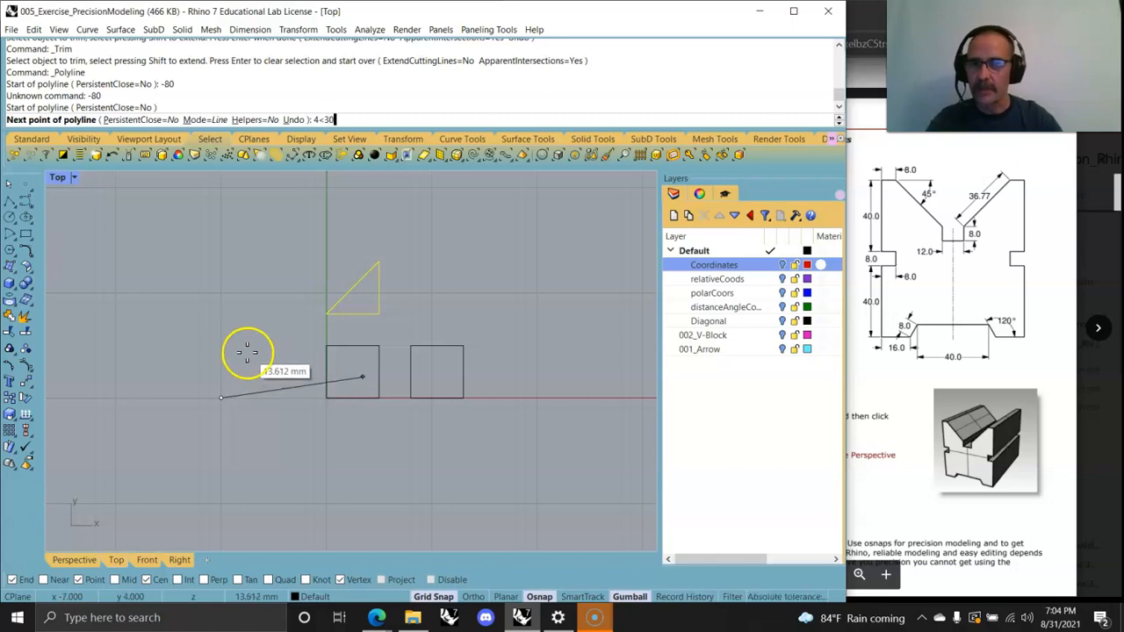
key("Return")
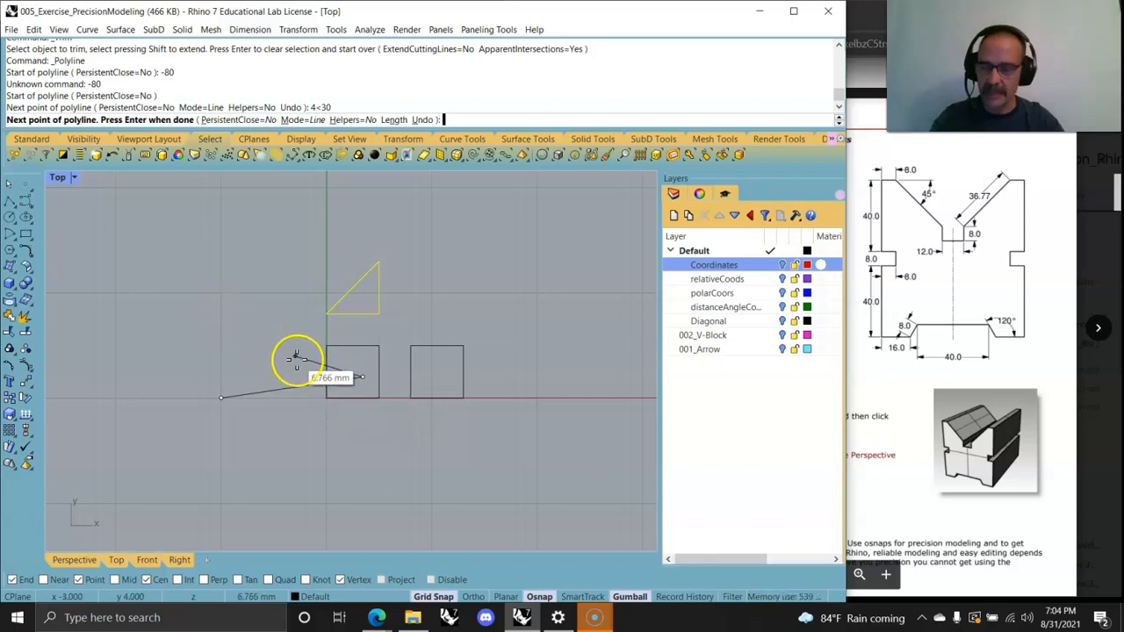
Step: End the polyline, select it and delete it
right_click(245, 375)
left_click(271, 390)
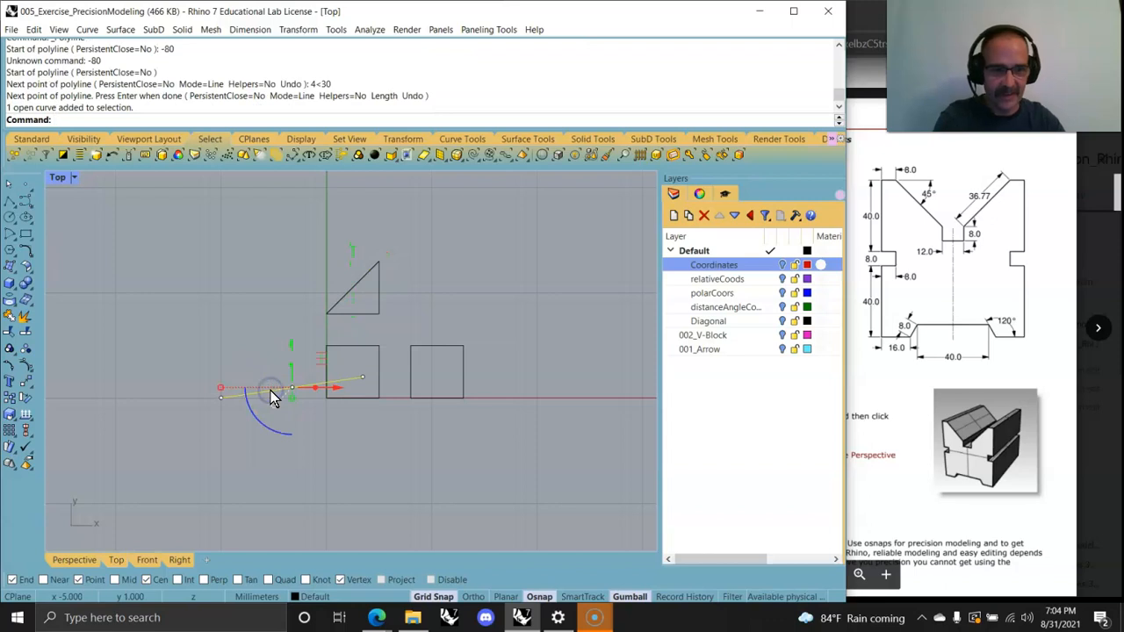
key("Delete")
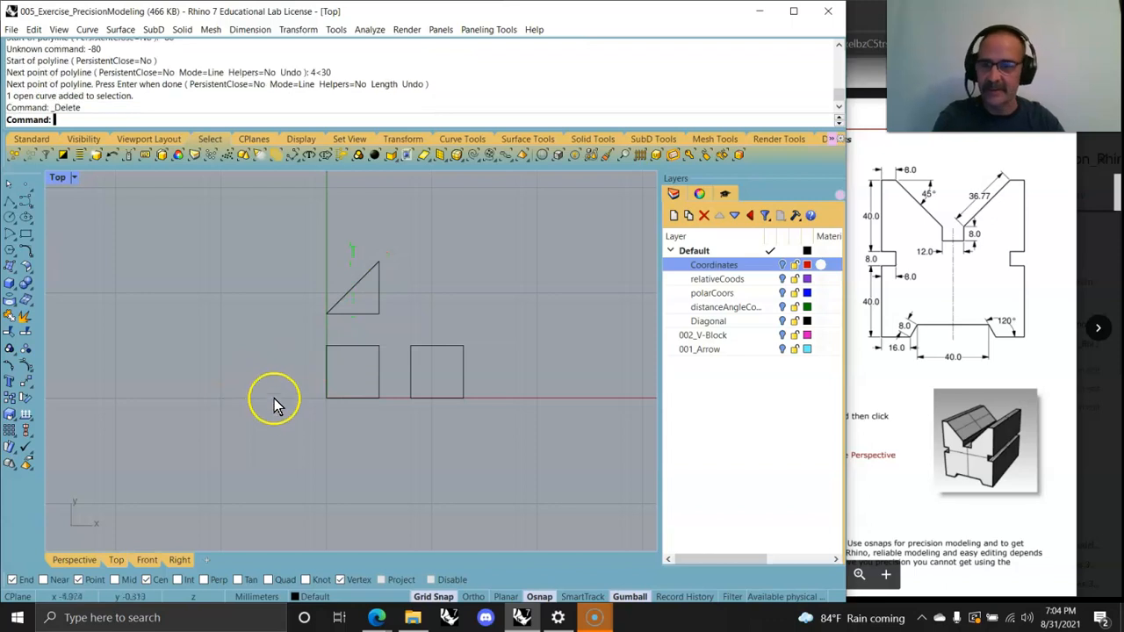
left_click(87, 32)
mouse_move(175, 92)
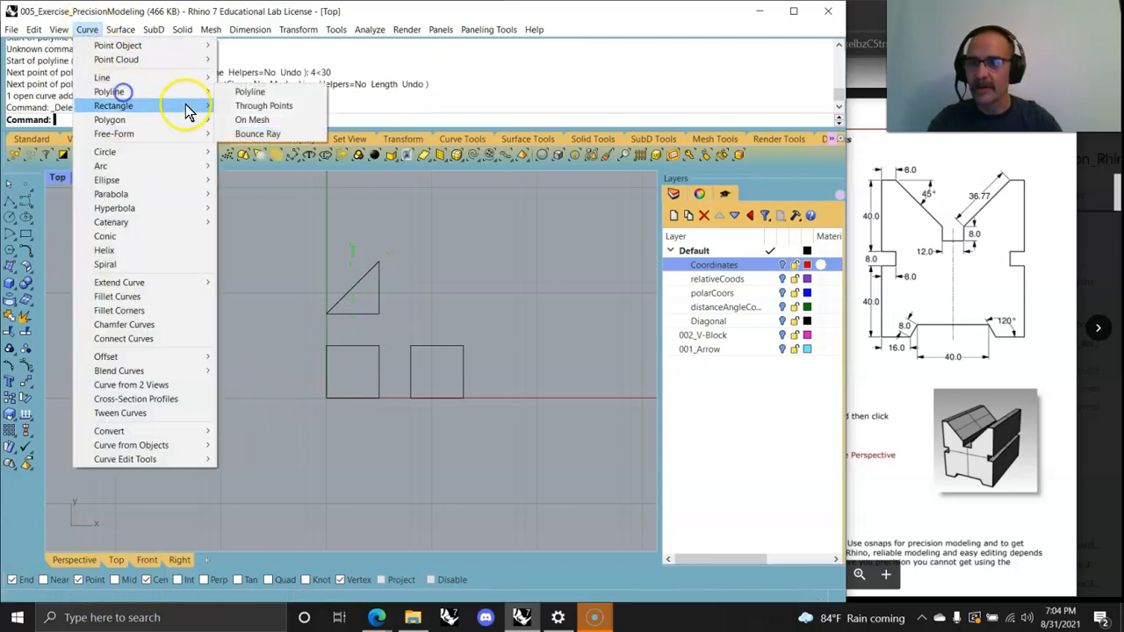
left_click(248, 93)
left_click(222, 398)
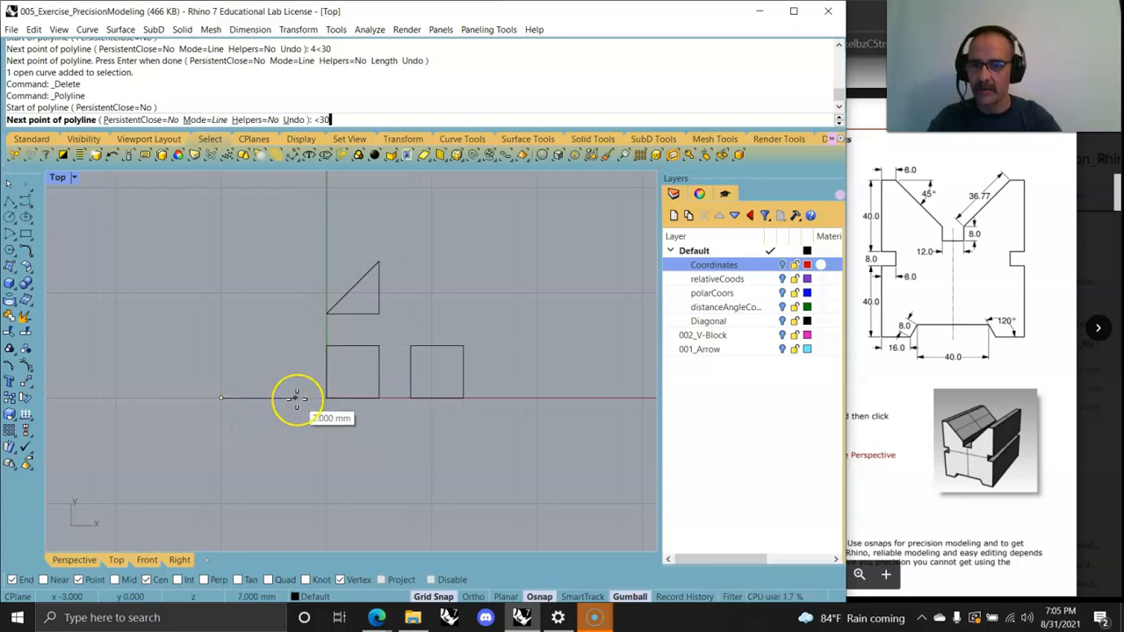
key("Return")
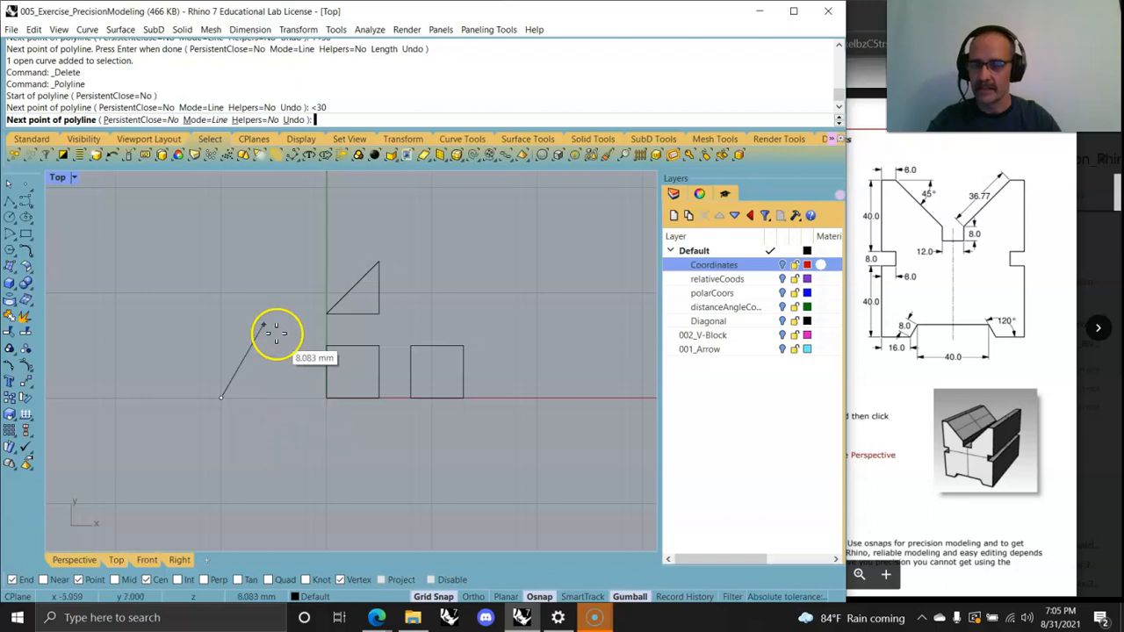
key("Escape")
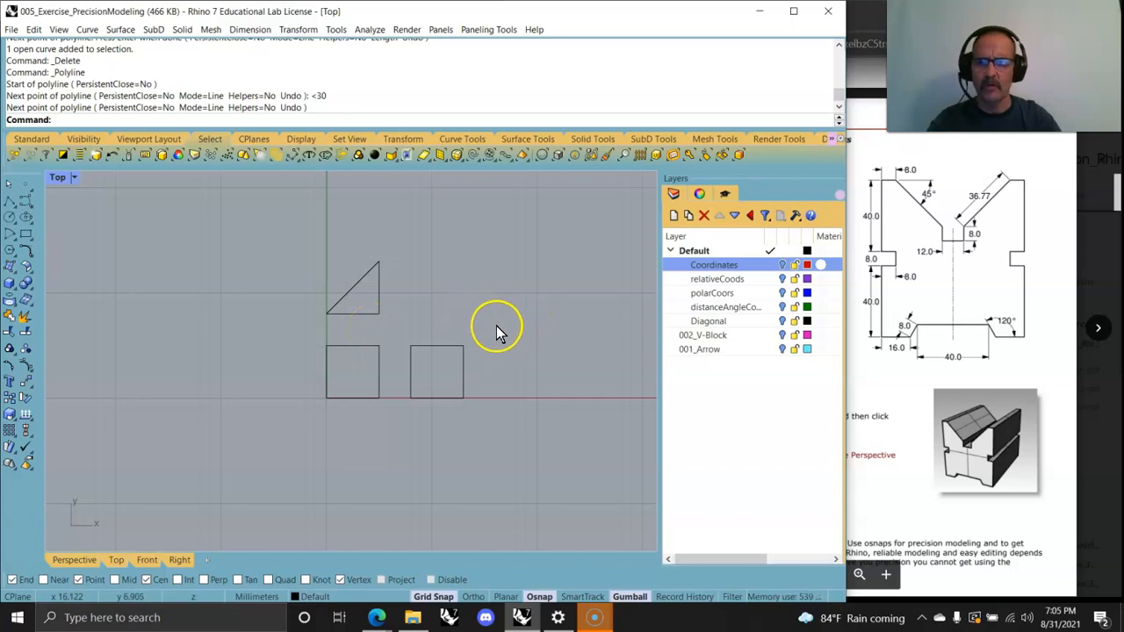
Step: Window-select all the exercise curves in the view and delete them
left_click_drag(511, 453, 286, 220)
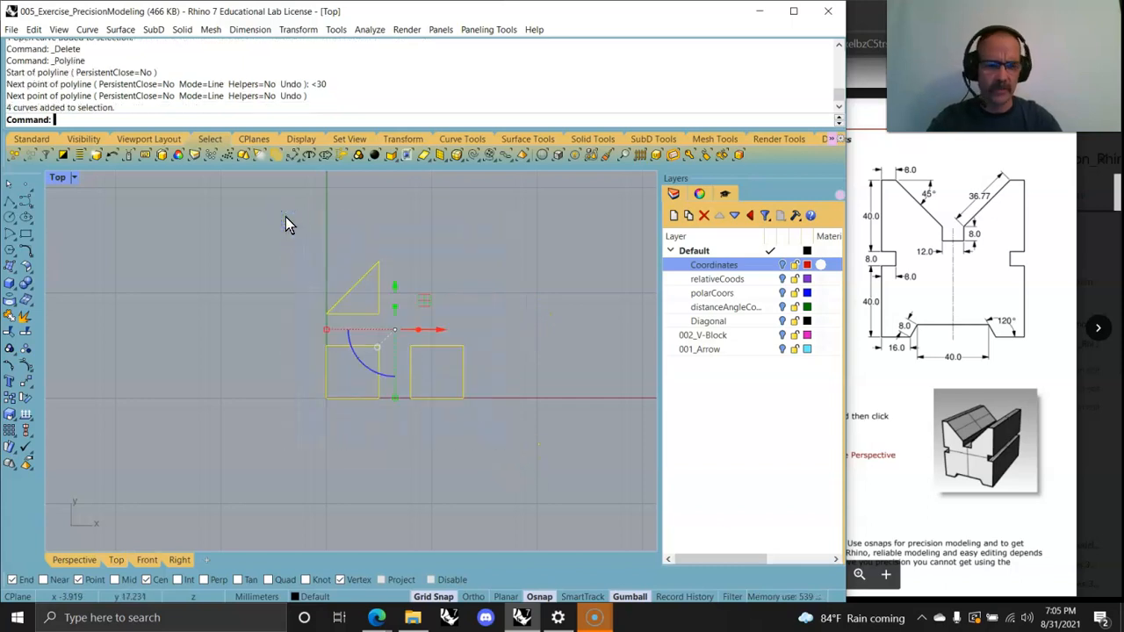
key("Delete")
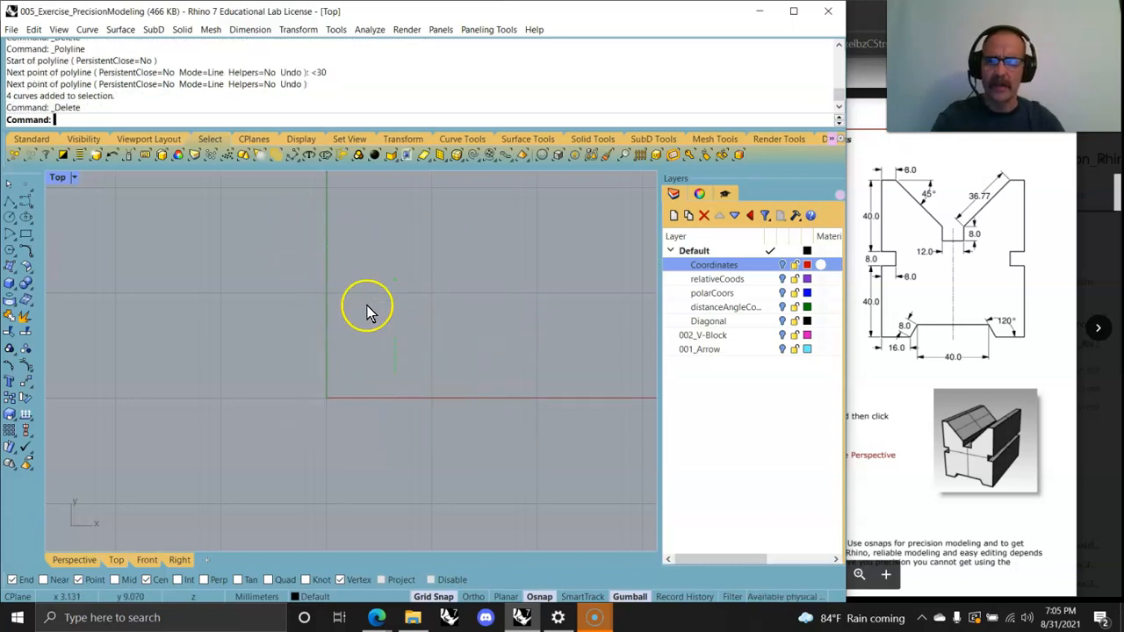
Step: Make 001_Arrow the current layer, turn it on, and switch the Top view to Shaded display
left_click(708, 350)
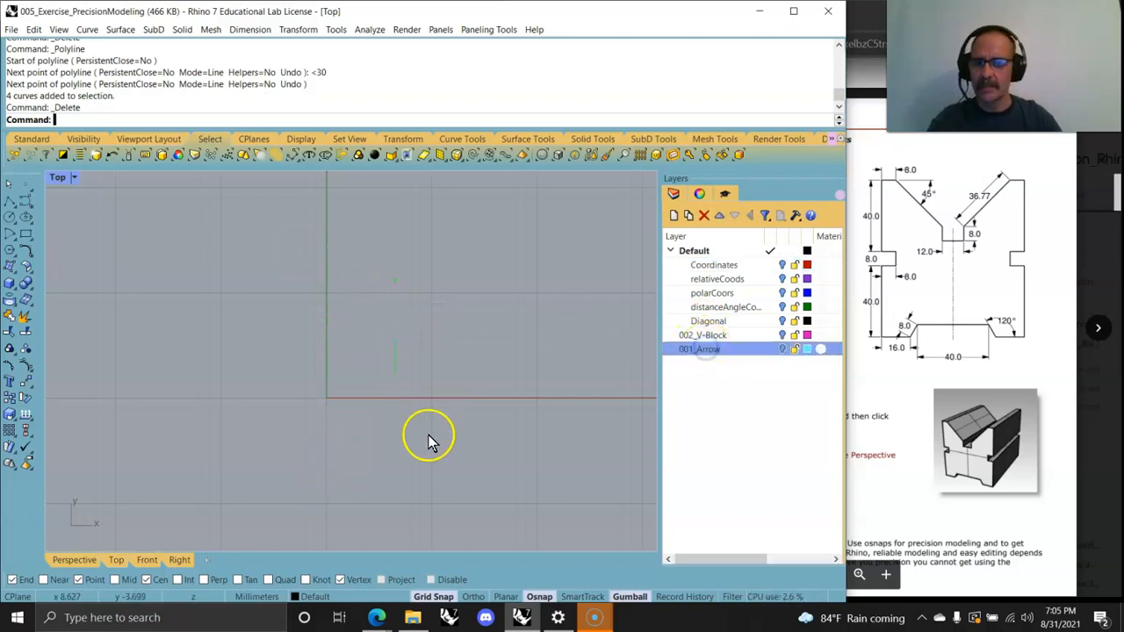
left_click(781, 349)
right_click_drag(359, 401, 348, 426)
left_click(56, 176)
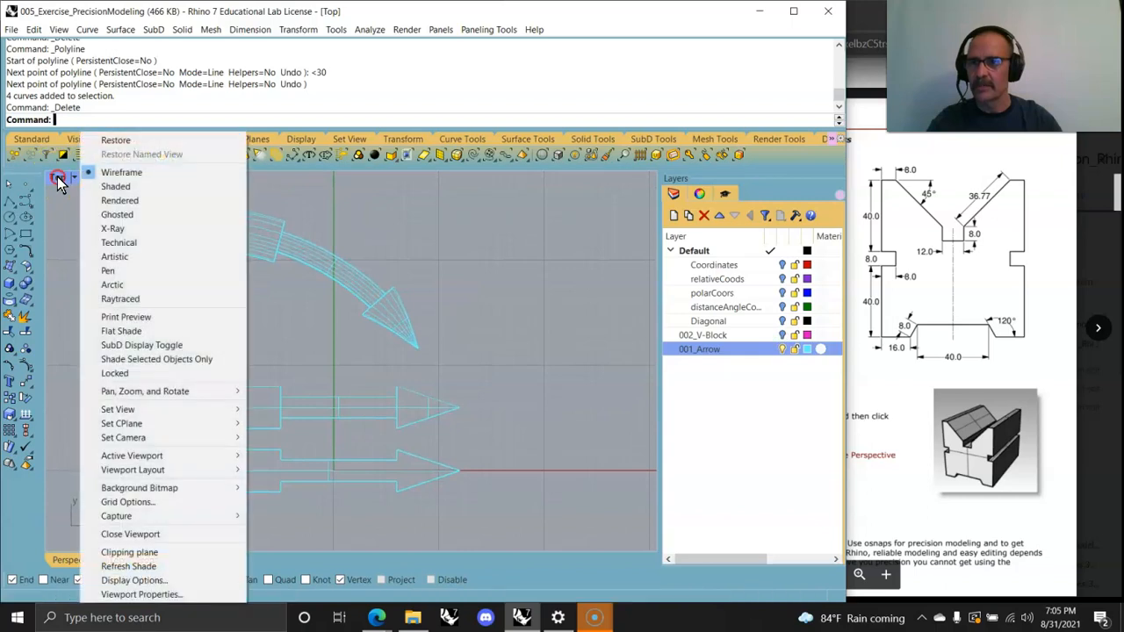
left_click(115, 186)
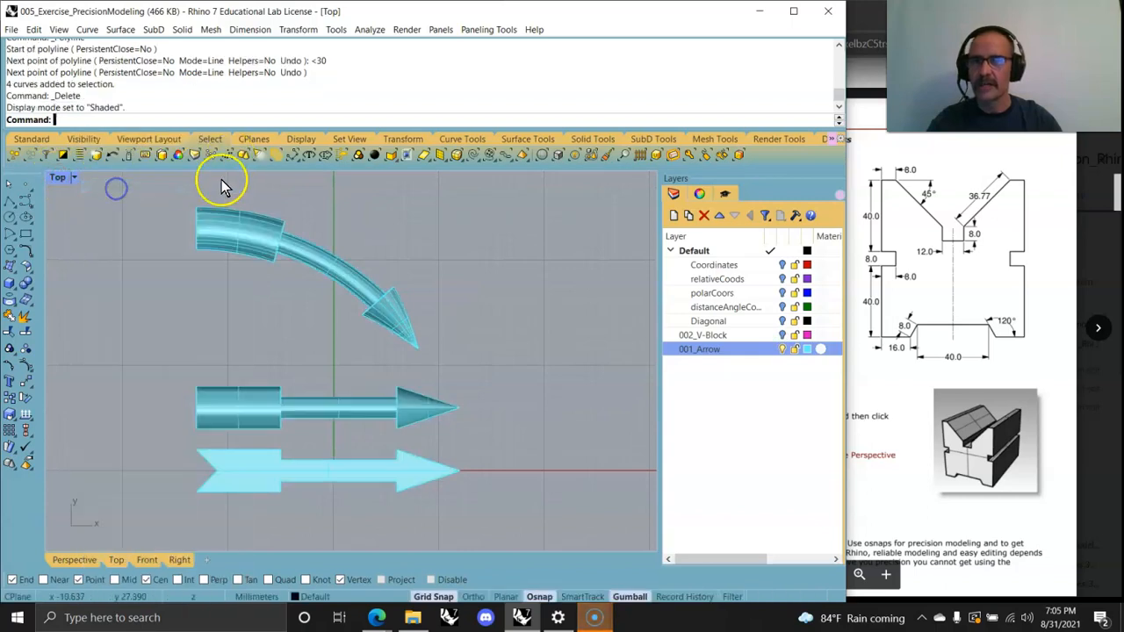
Step: Examine the arrow models in the maximized, orbited Perspective view and browse the exercise pages in the PDF
double_click(58, 179)
double_click(374, 181)
right_click_drag(376, 264, 431, 387)
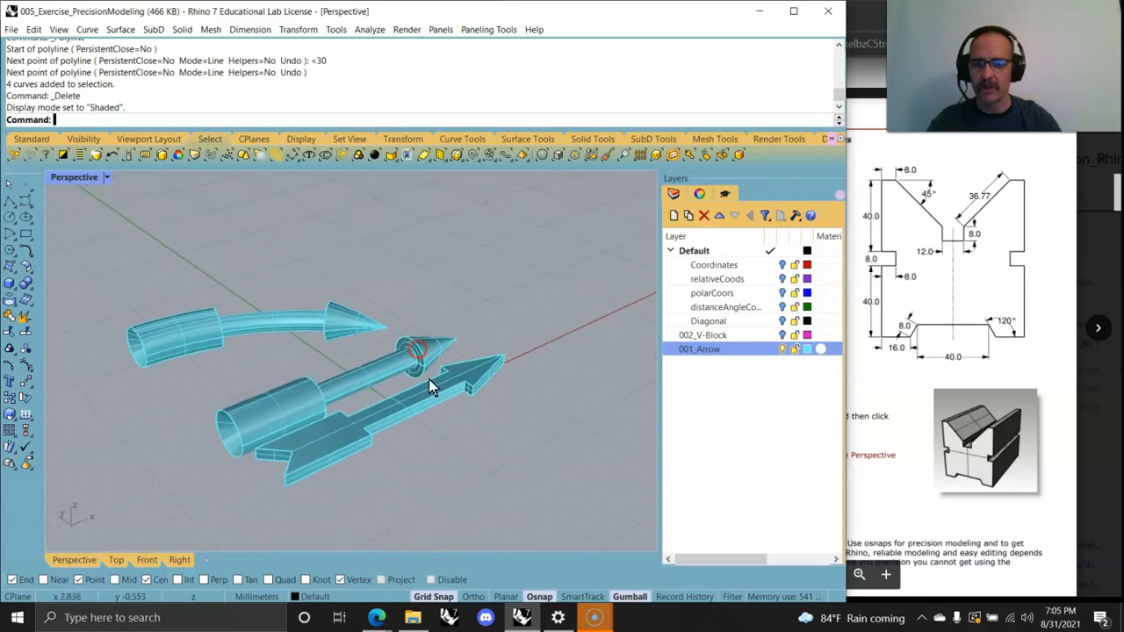
left_click(979, 439)
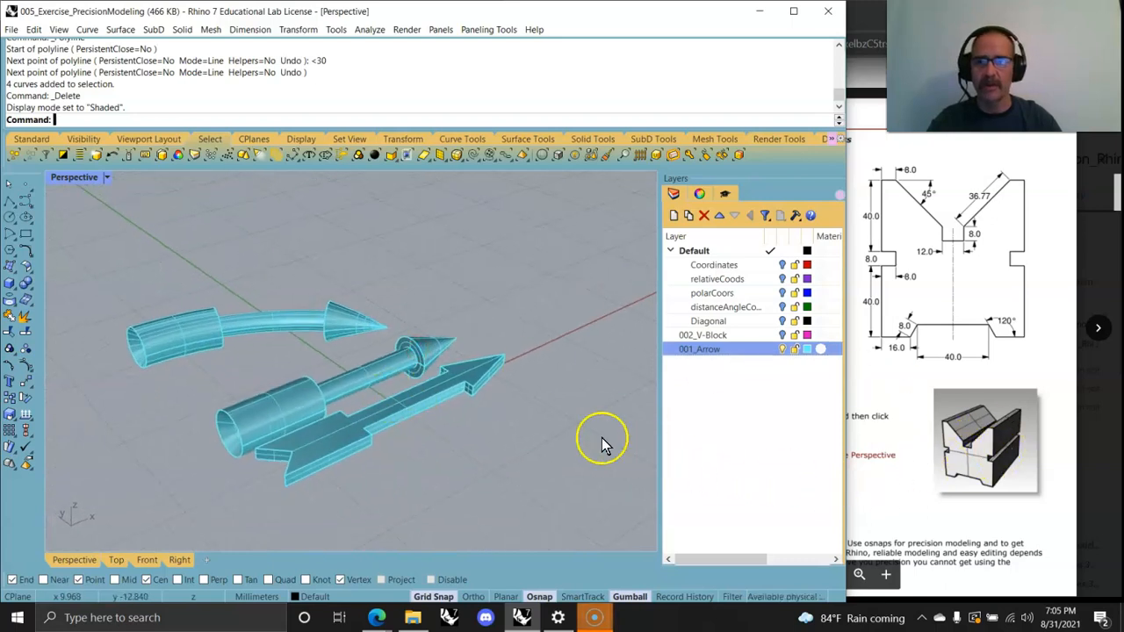
scroll(949, 365, "down", 15)
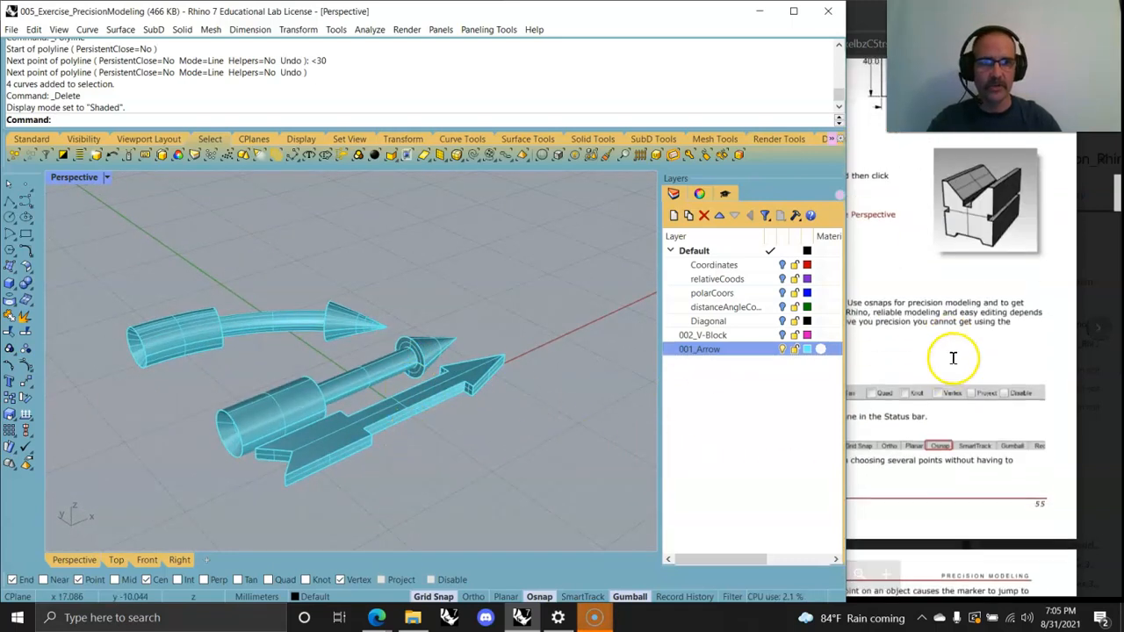
scroll(944, 364, "up", 15)
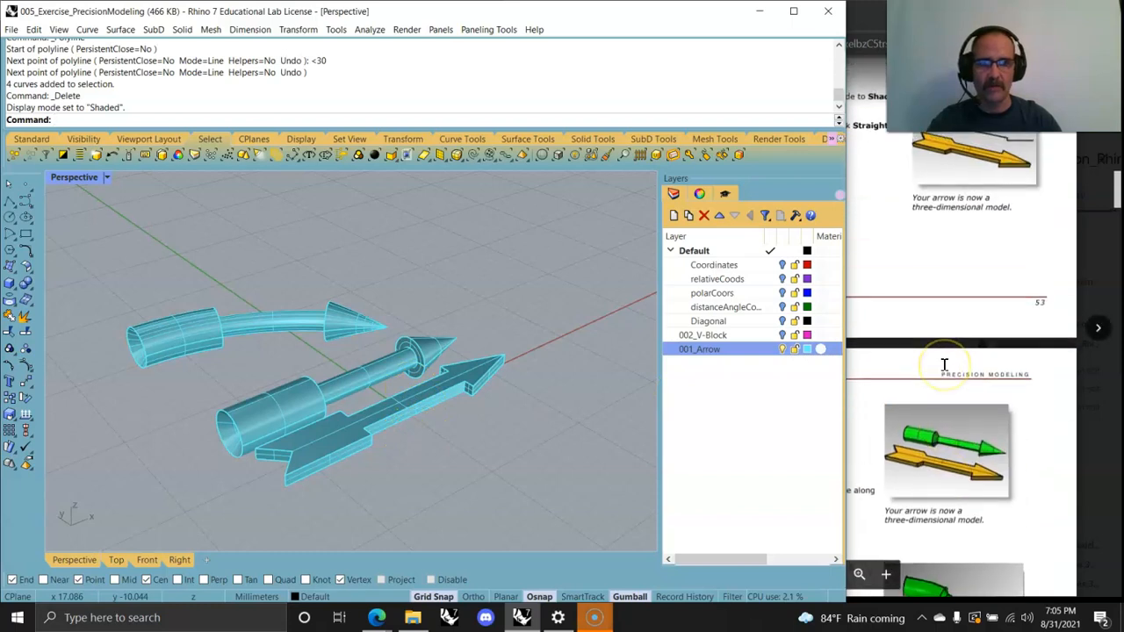
scroll(944, 364, "up", 1)
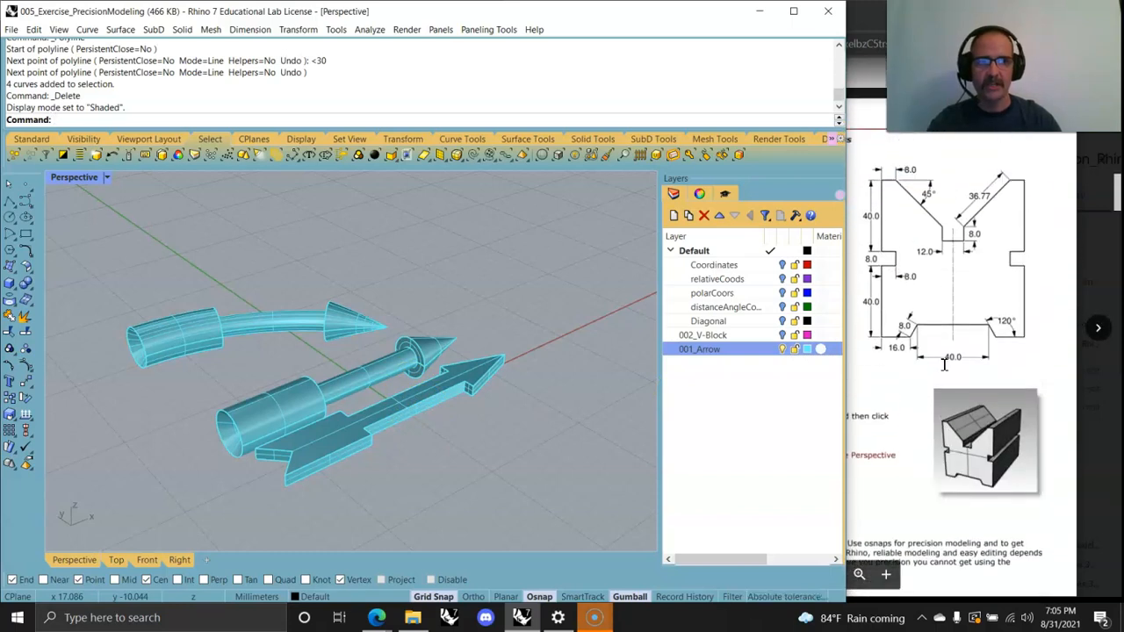
Step: Turn off the 001_Arrow layer and return to a maximized Top view
left_click(781, 349)
double_click(66, 178)
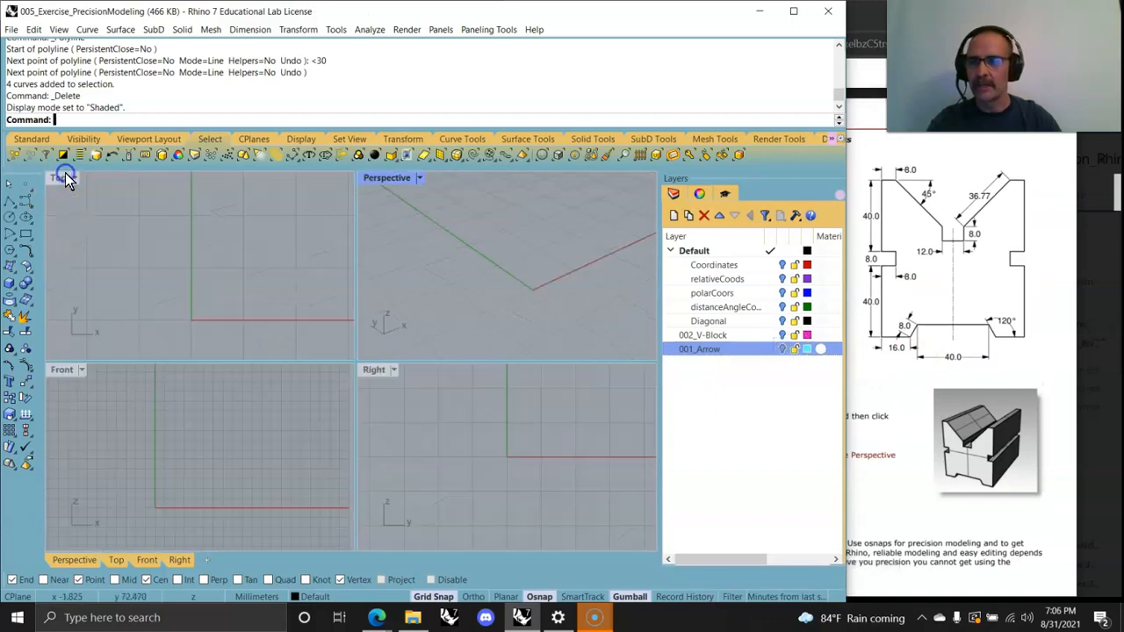
left_click(55, 178)
double_click(56, 177)
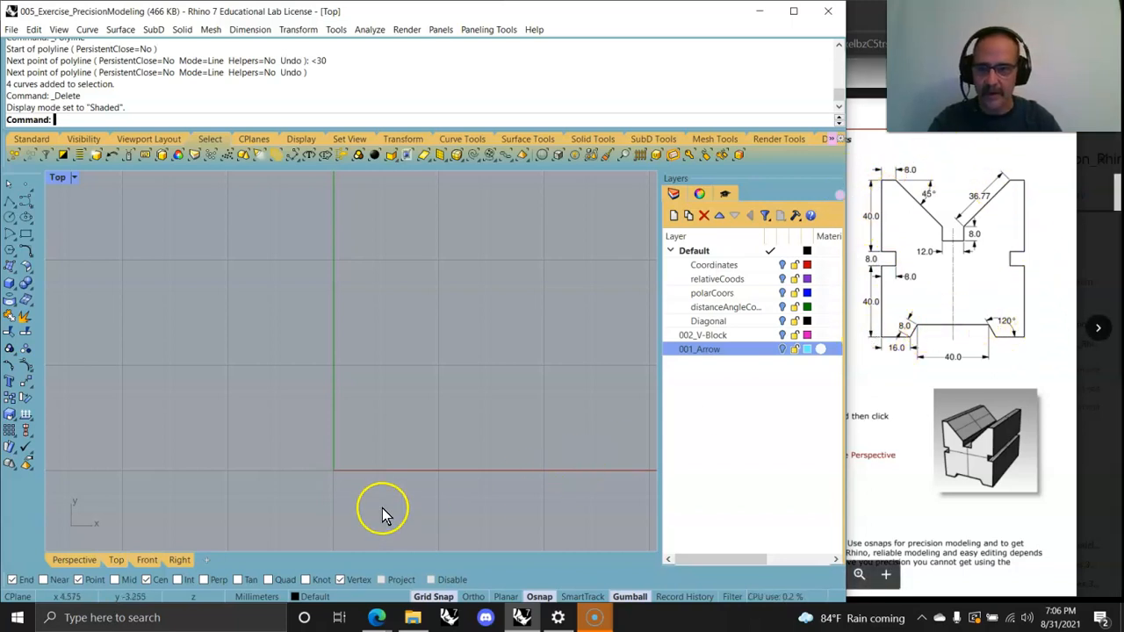
Step: Start a Polyline with its first point at the origin, 0
left_click(89, 31)
mouse_move(110, 92)
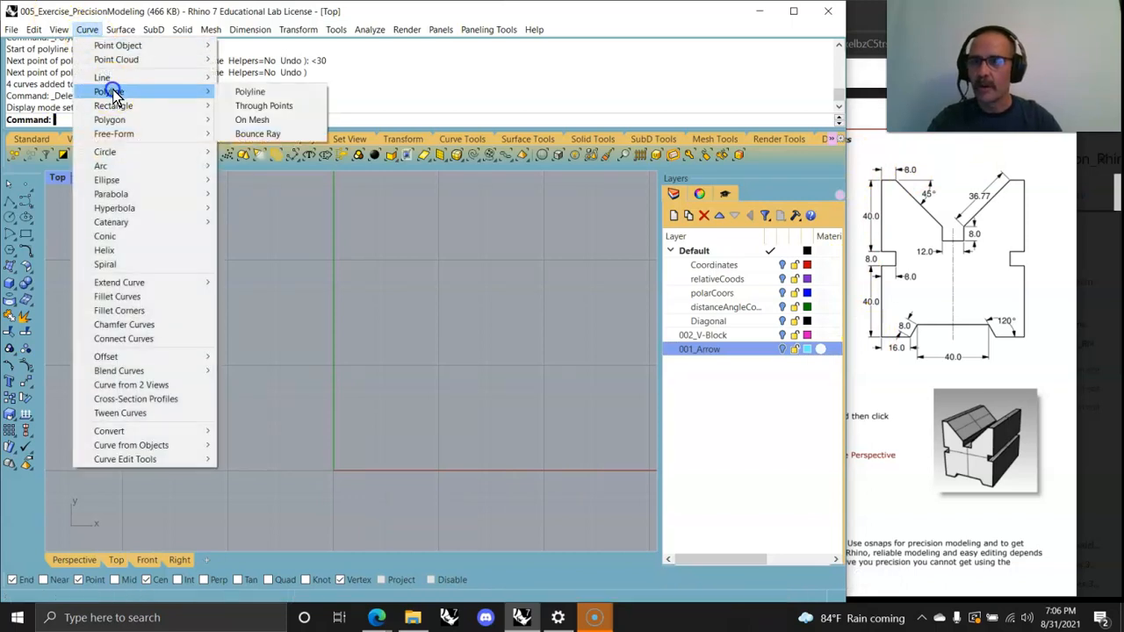
left_click(250, 92)
type("0")
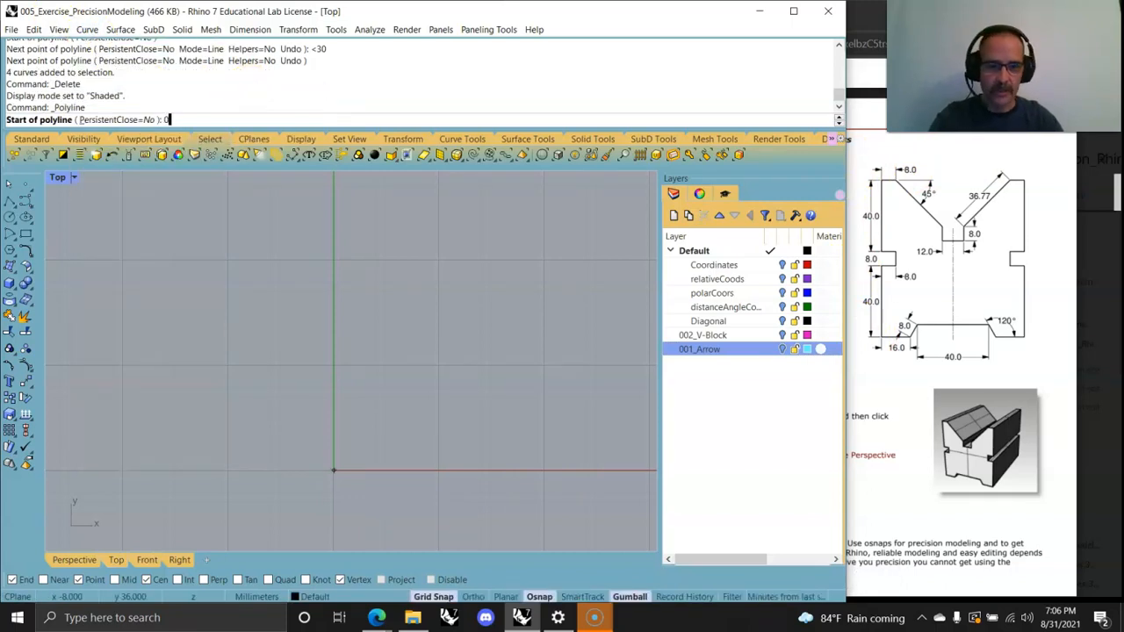
key("Return")
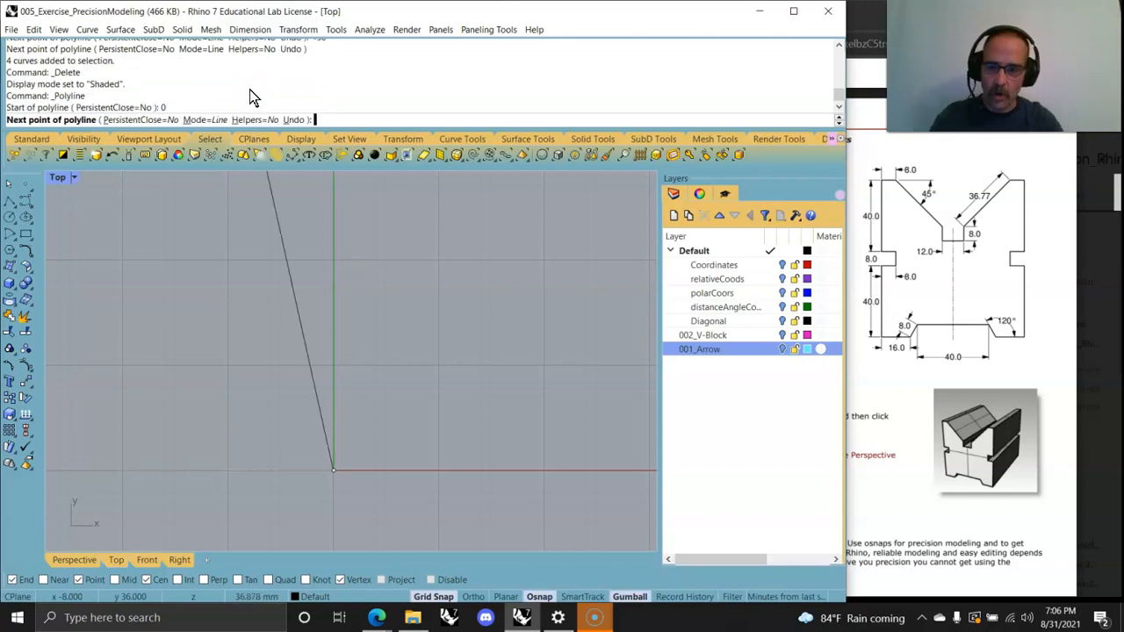
Step: Add the next polyline point at absolute coordinate 16,0
type("16")
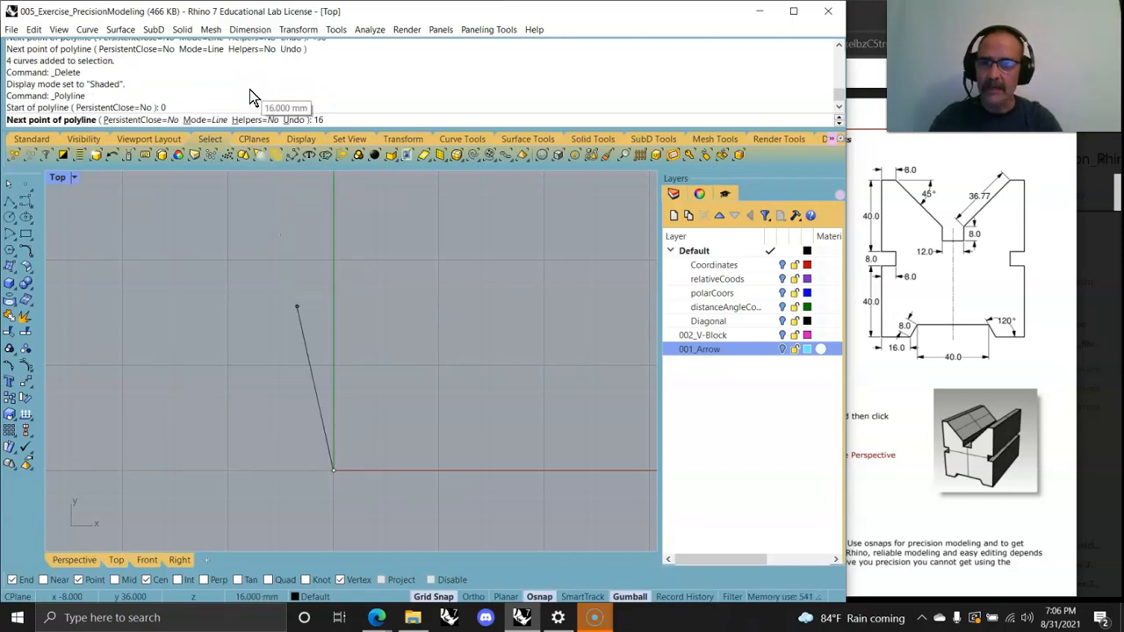
type(",0")
key("Return")
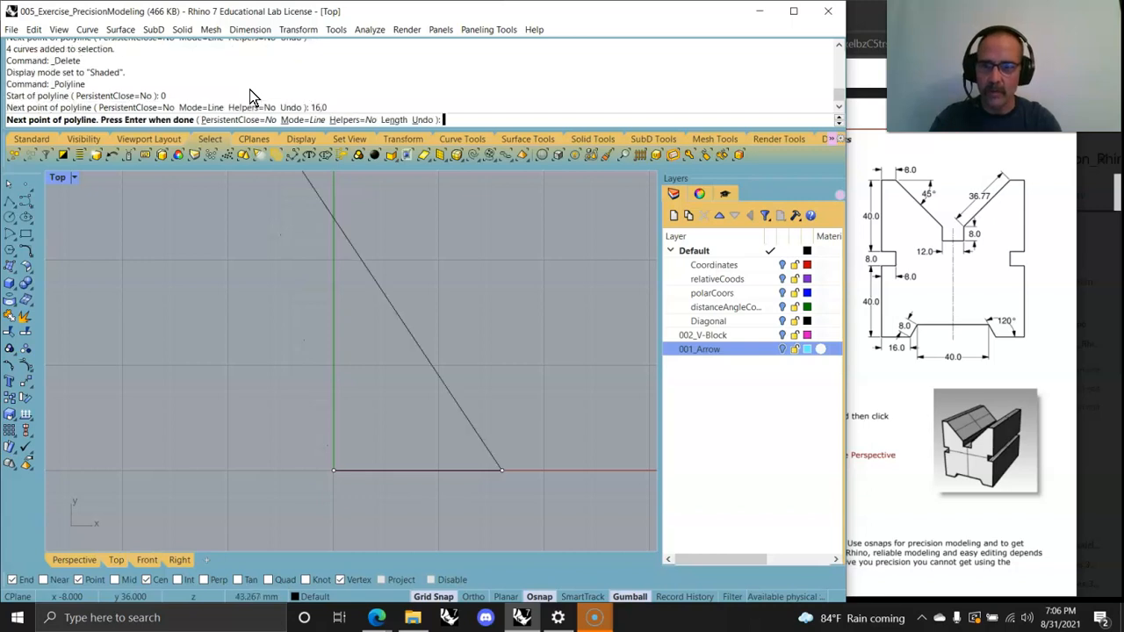
Step: Add an 8 mm polyline segment at a 60° angle using distance and angle constraints
scroll(393, 317, "down", 6)
right_click_drag(433, 343, 225, 475)
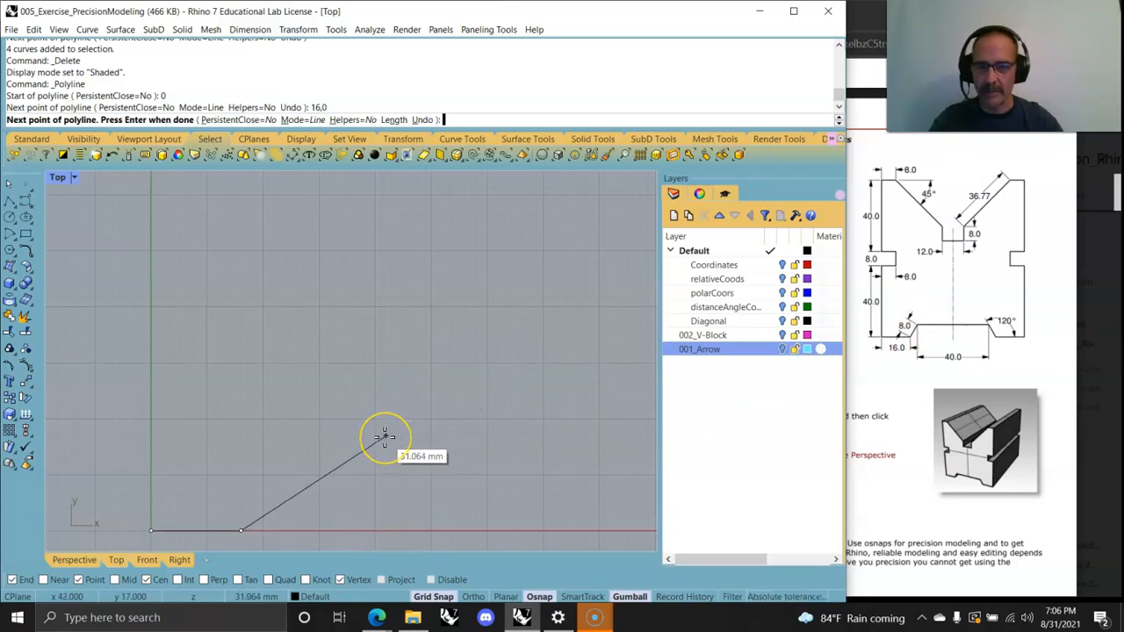
type("8")
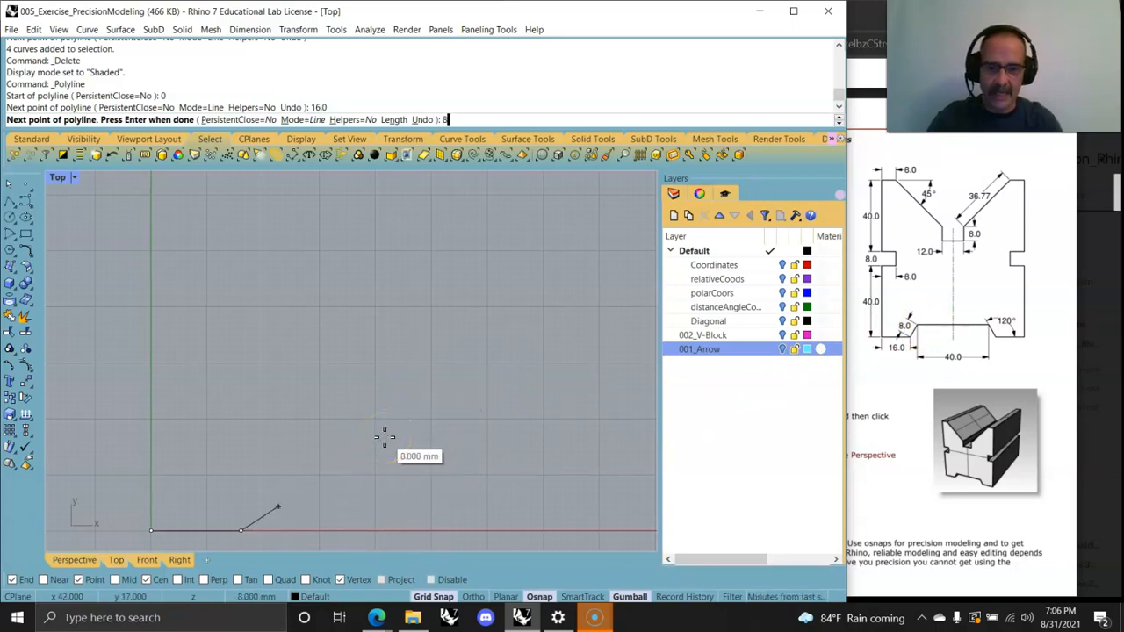
key("Return")
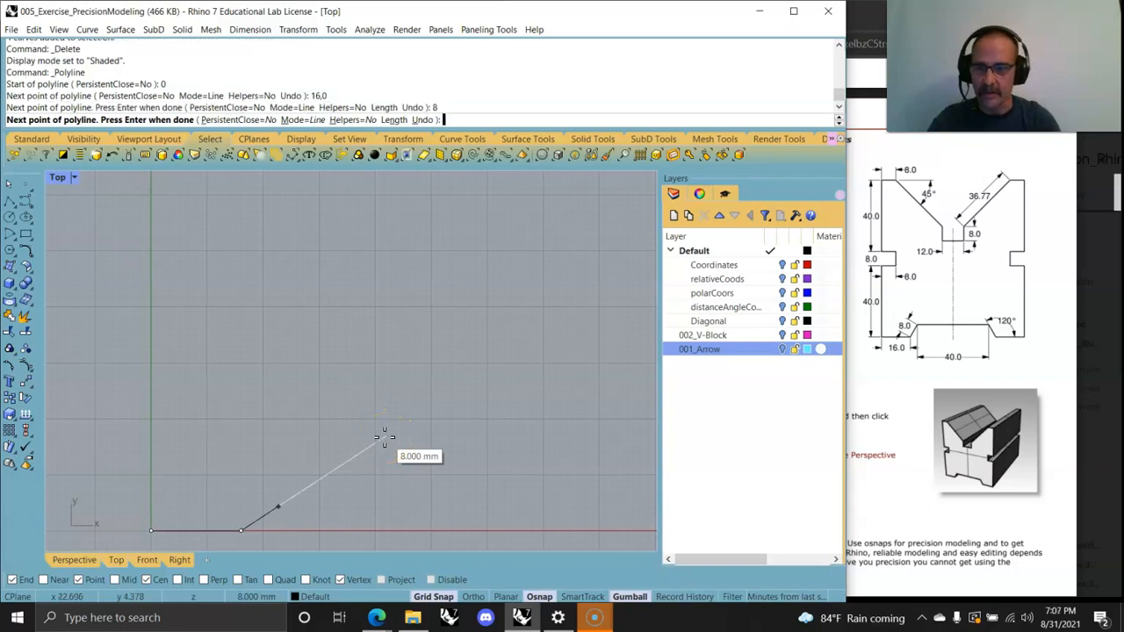
key("F8")
key("F8")
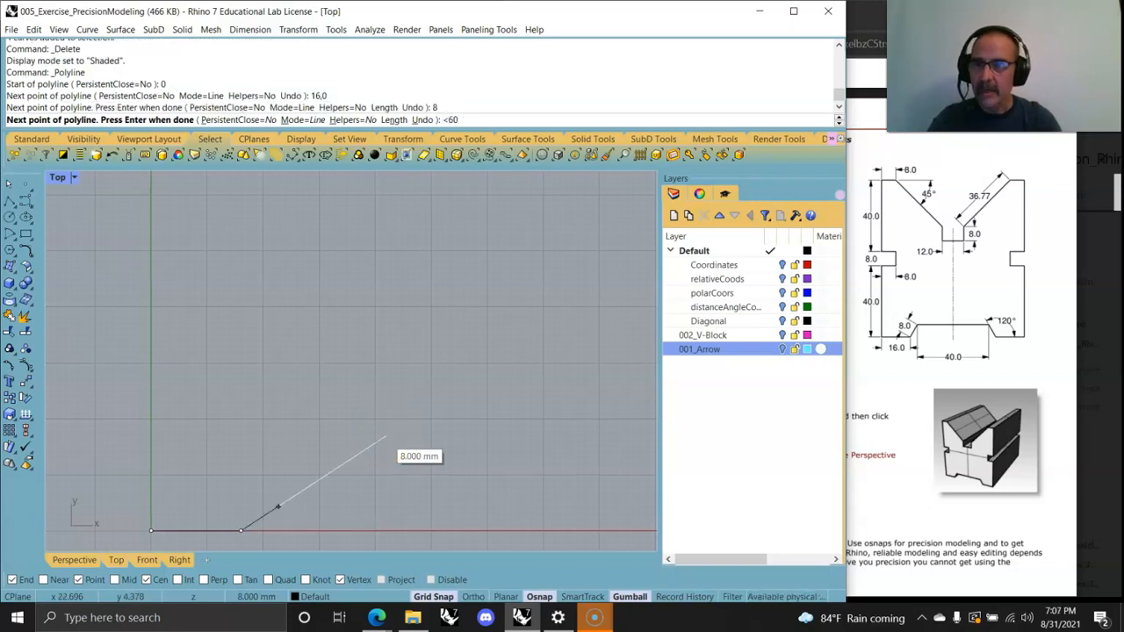
key("Return")
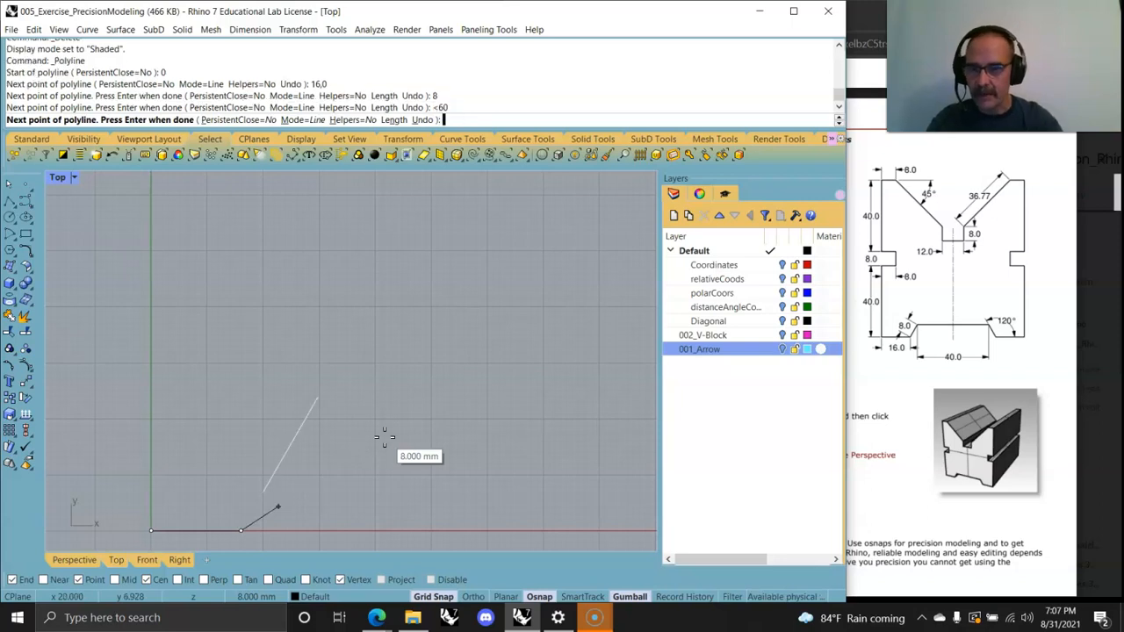
left_click(286, 460)
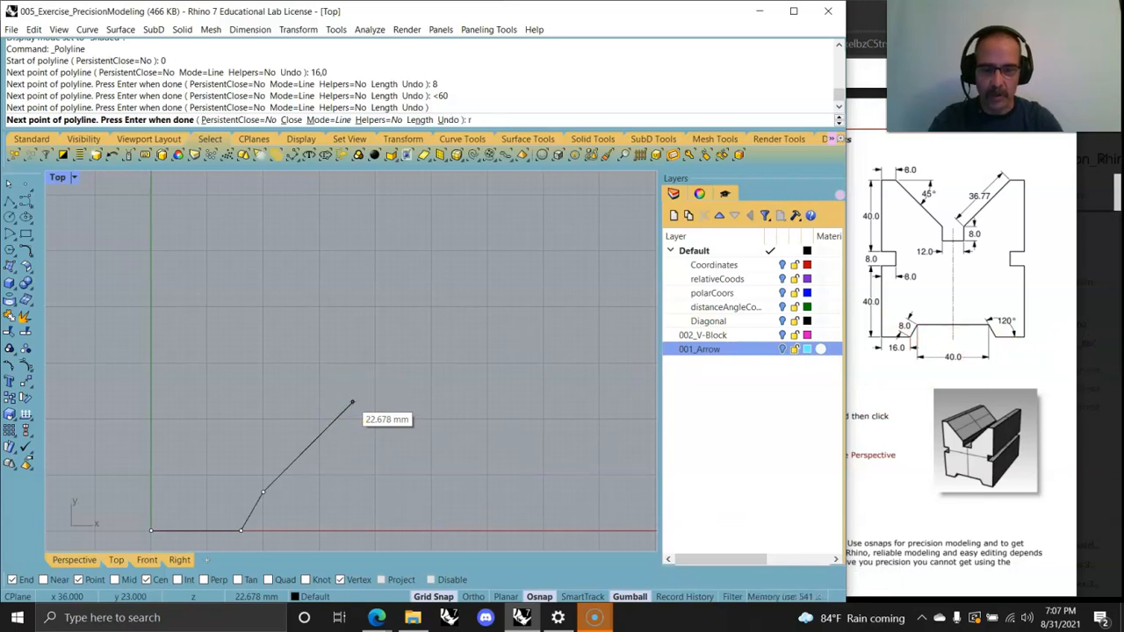
Step: Add a 40 mm horizontal segment with r40,0, then an 8 mm segment angled at -60°
type(",0")
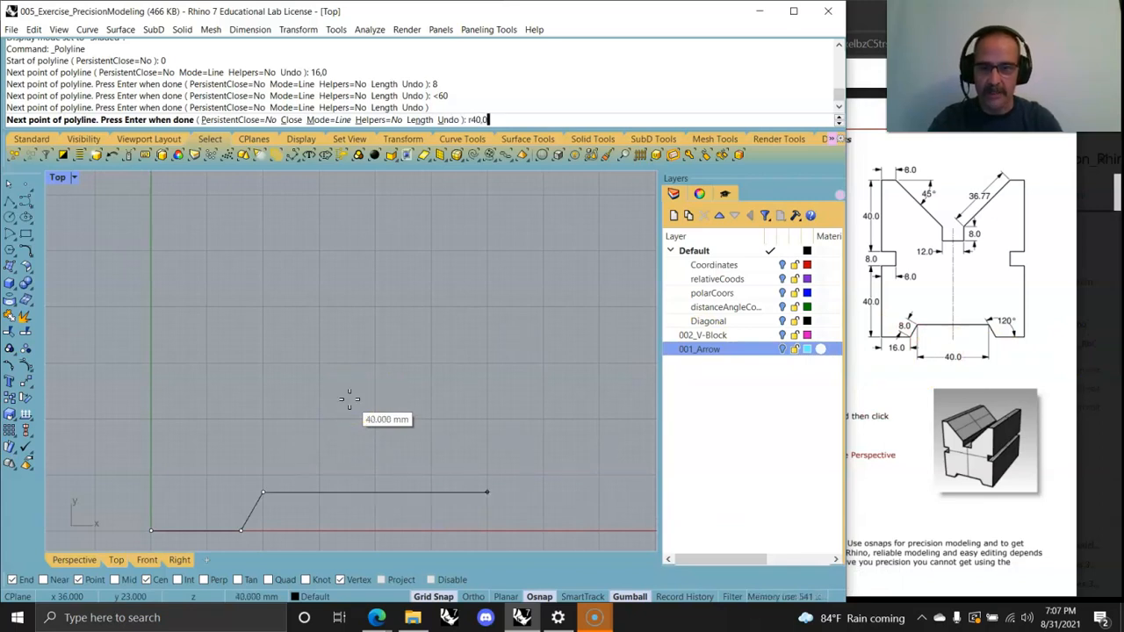
key("Return")
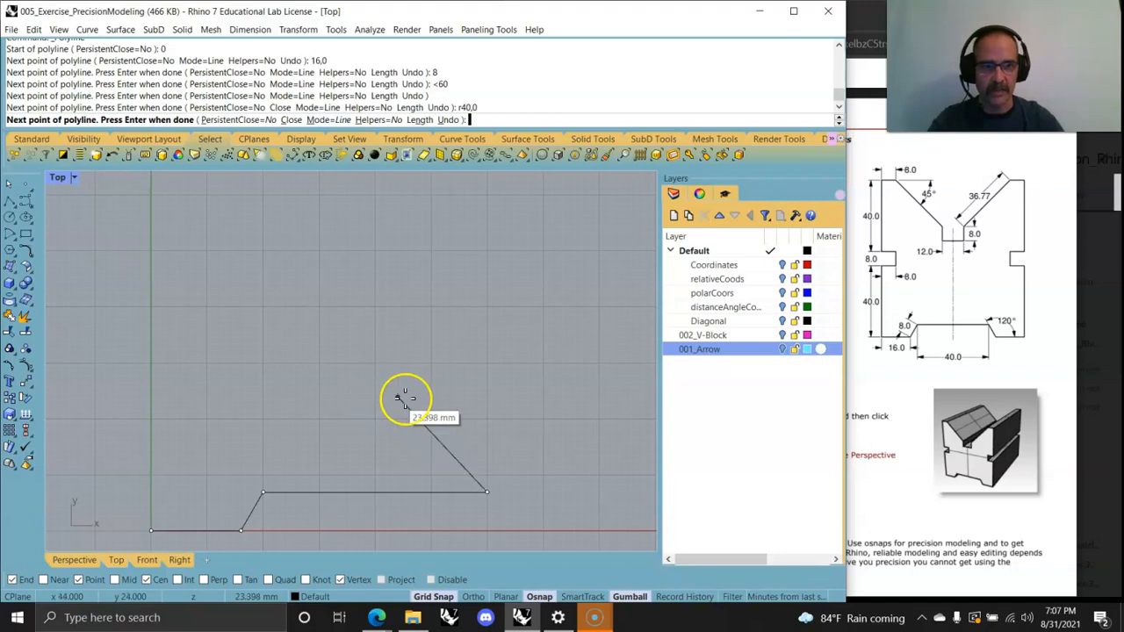
type("8")
key("Return")
type("<-60")
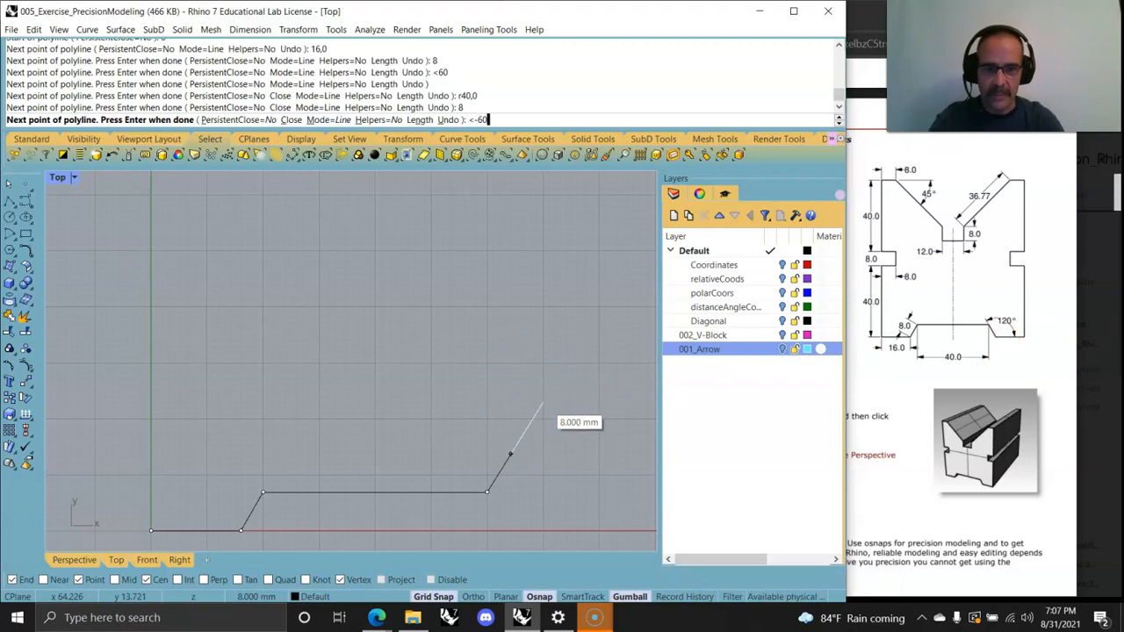
key("Return")
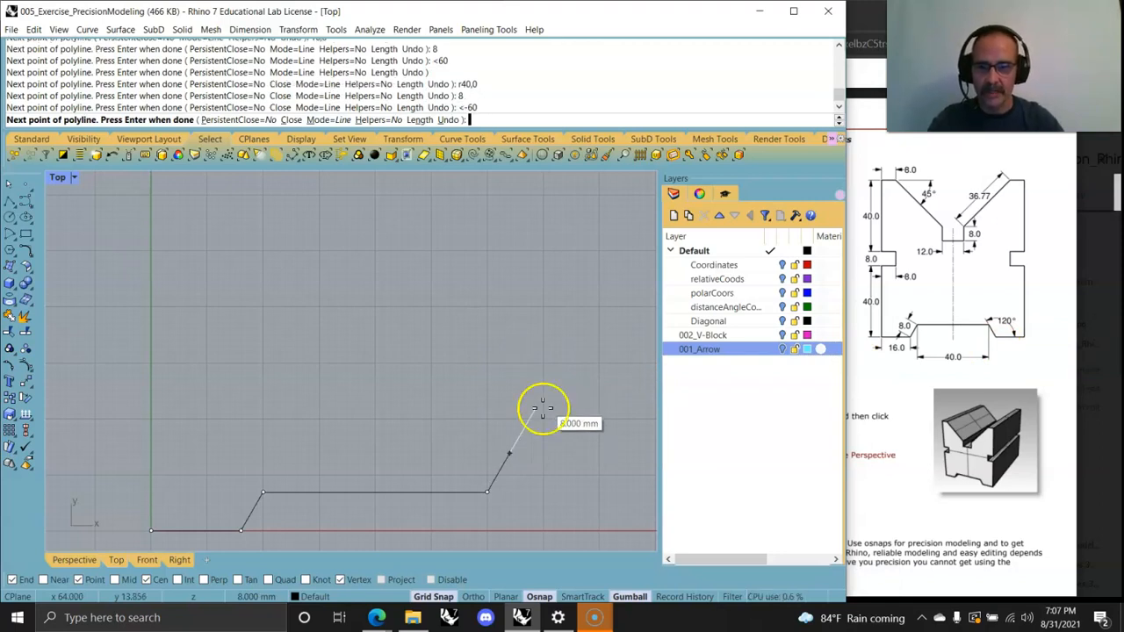
left_click(513, 535)
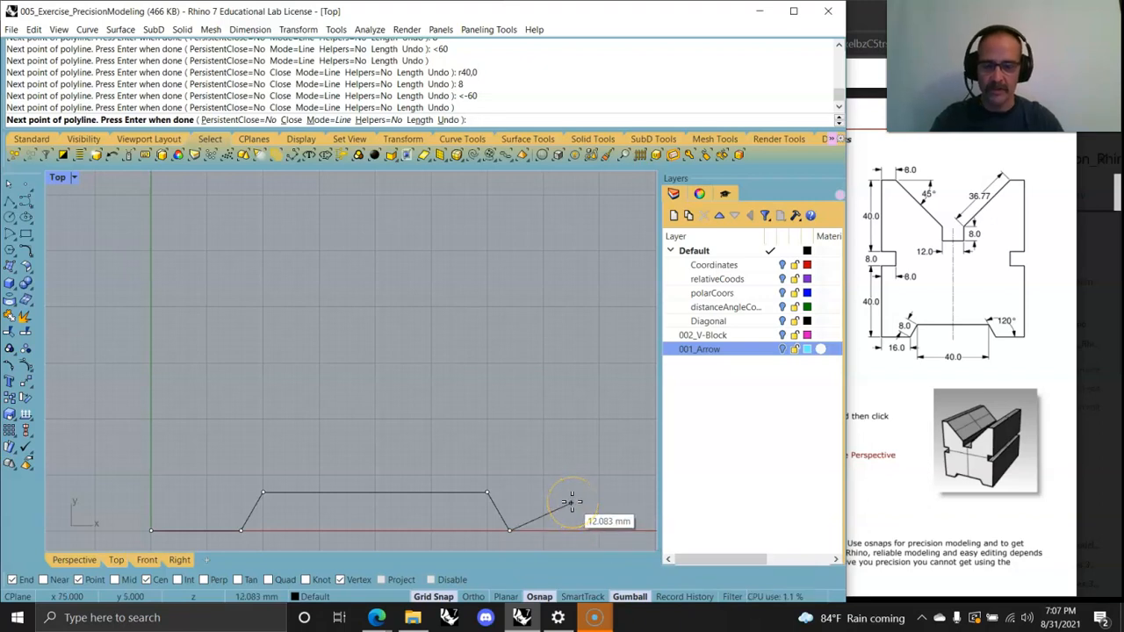
Step: Add a point at relative coordinate r16,0 and try entering r40 for the next point
type("16,0")
key("Return")
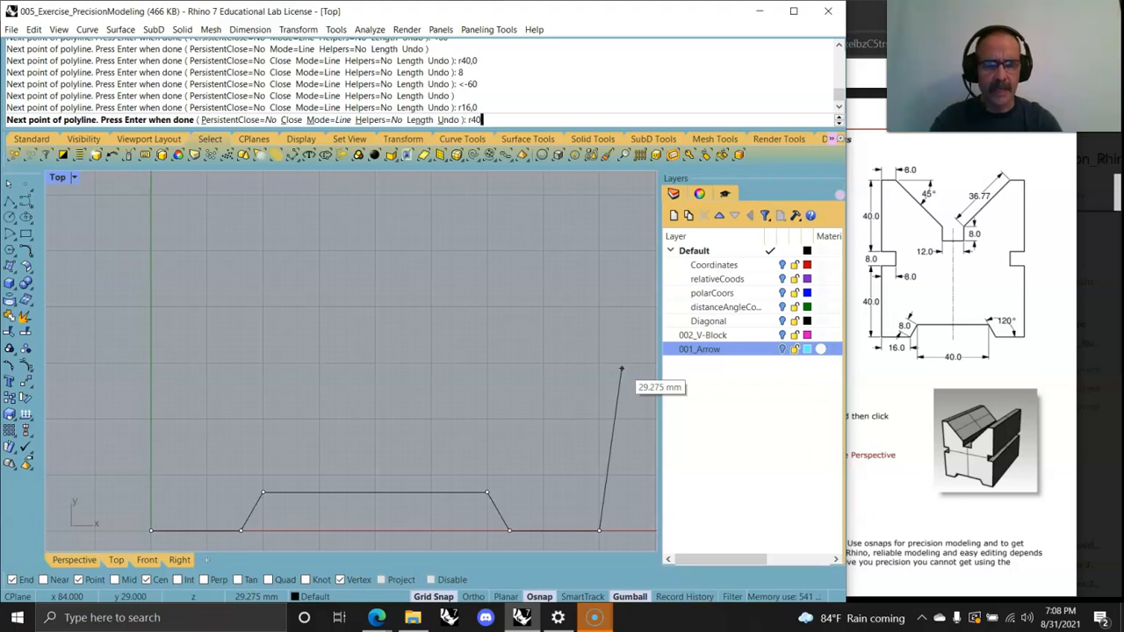
key("shift")
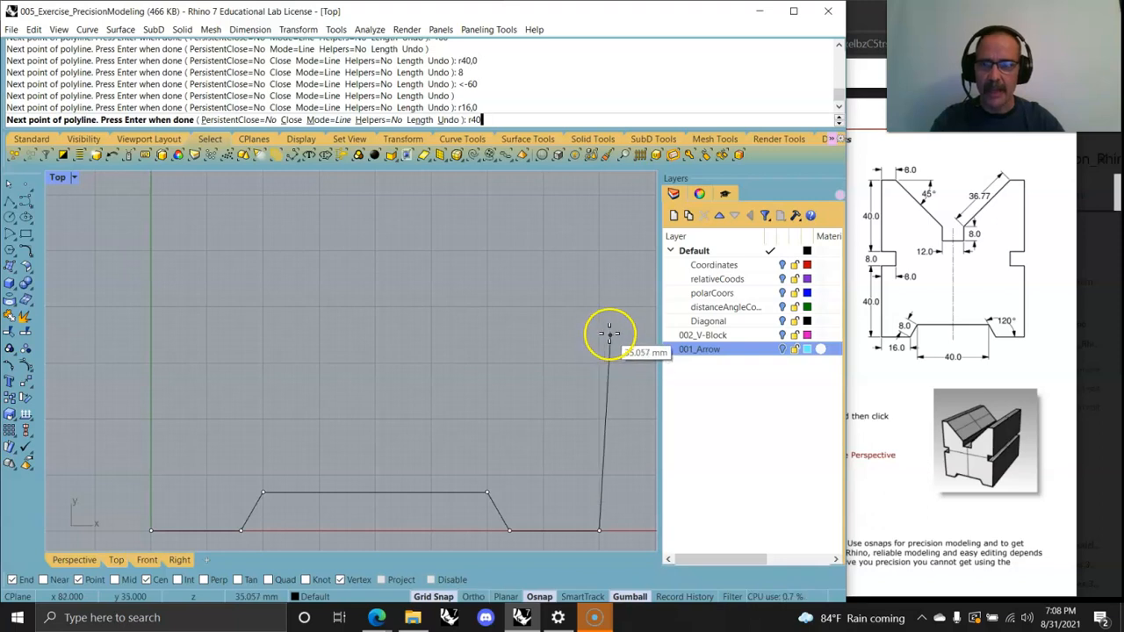
key("Return")
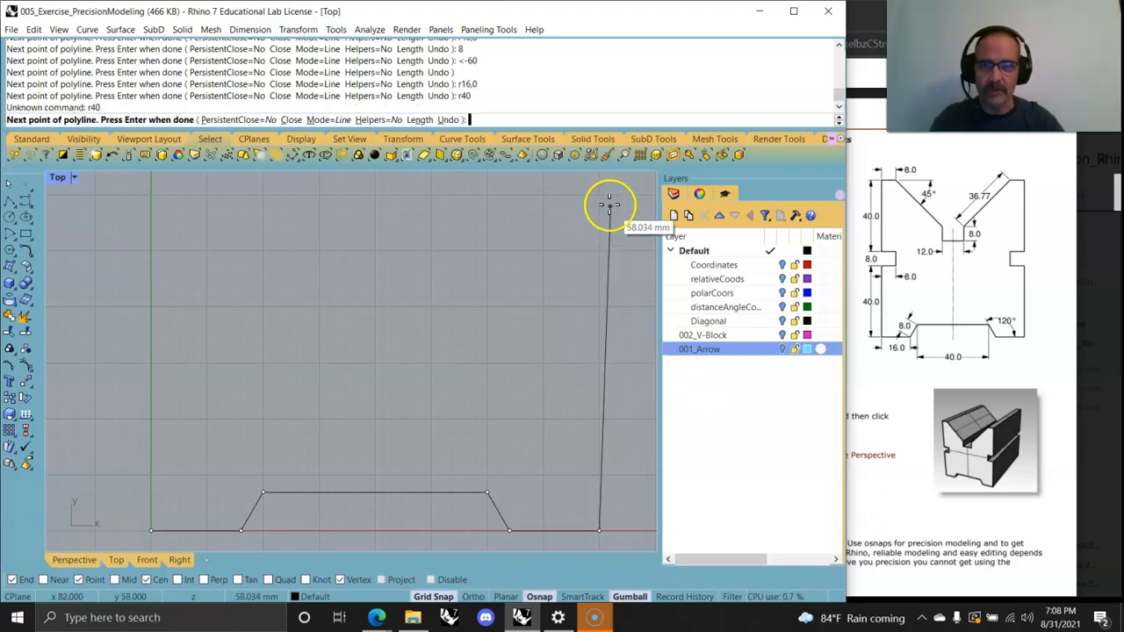
Step: With Ortho on, add a vertical 40 mm segment upward from the last point
scroll(602, 326, "down", 3)
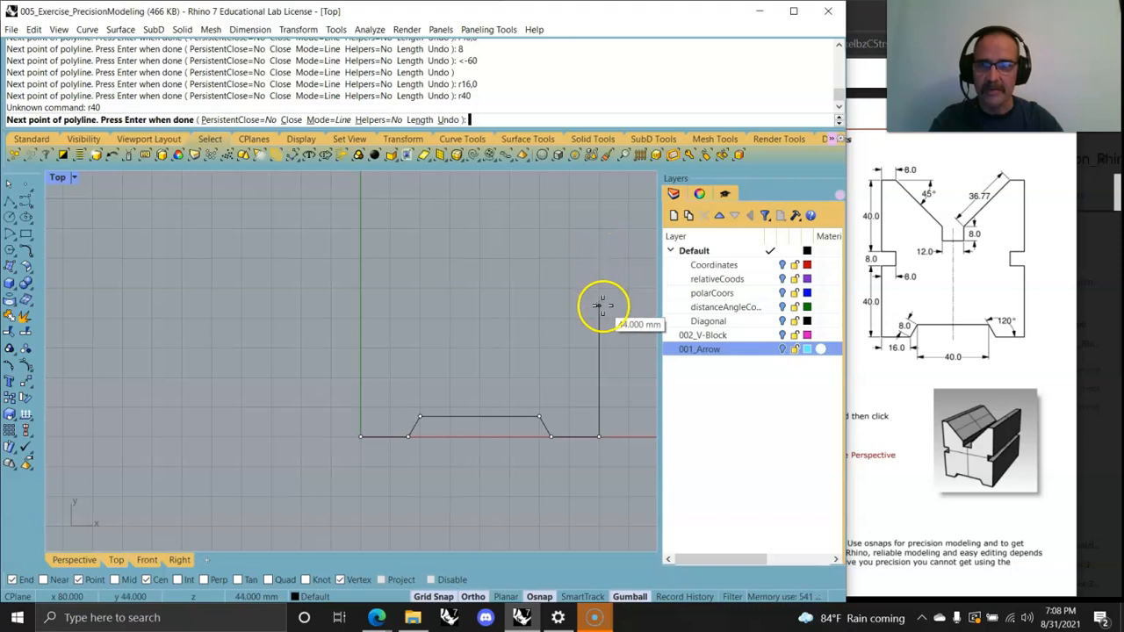
key("F8")
type("40")
key("Return")
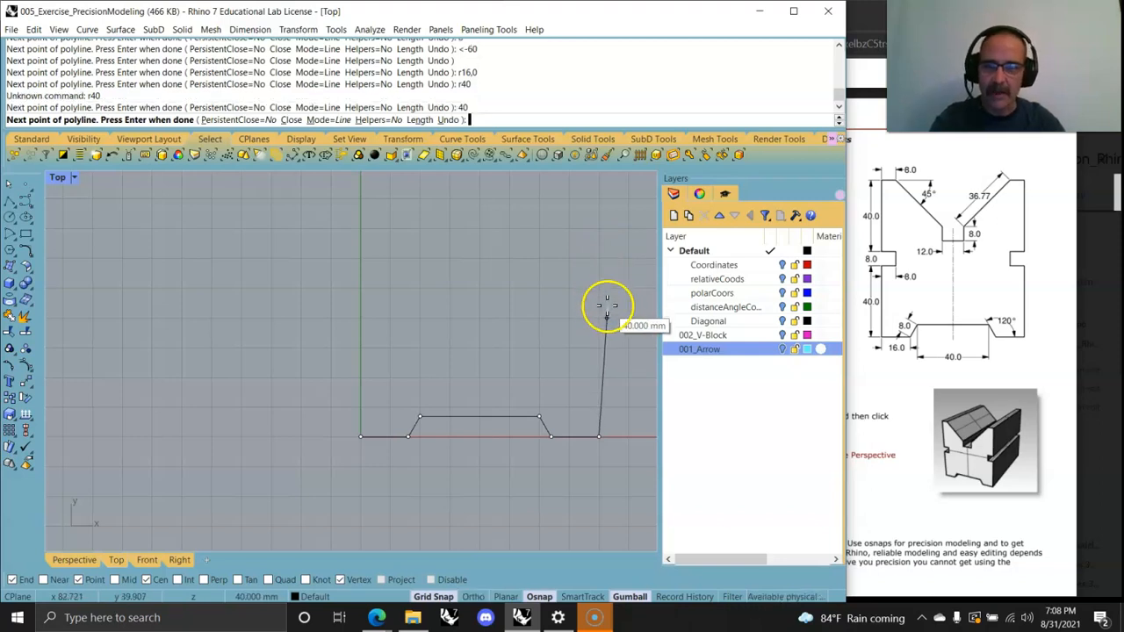
left_click(577, 263)
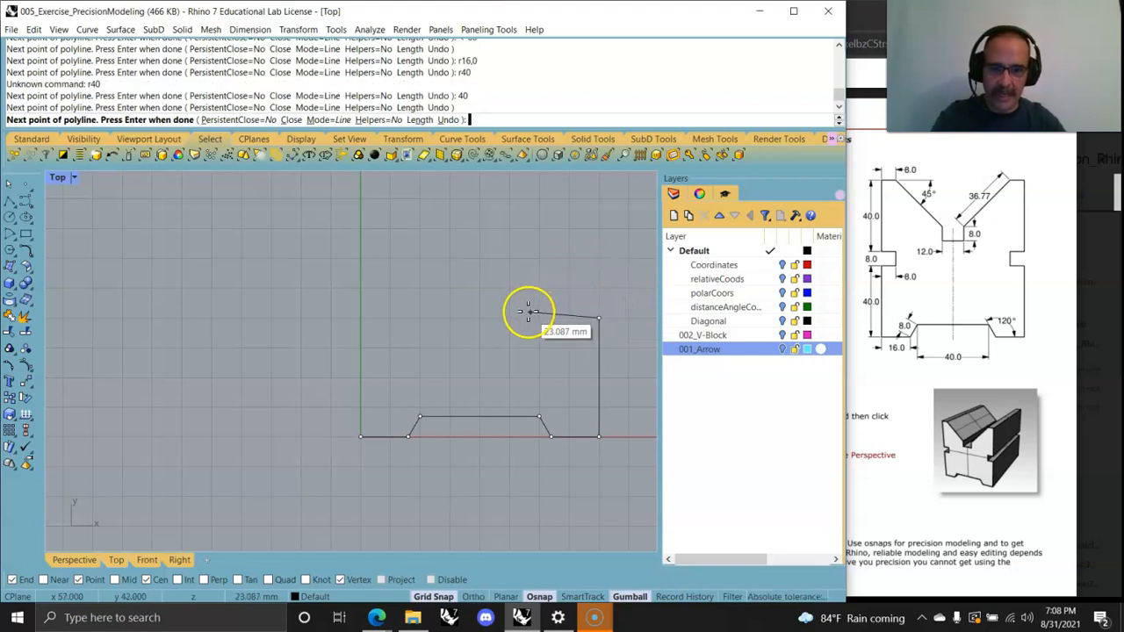
Step: Add three 8 mm segments going left, up and right to form the notch
type("8")
key("Return")
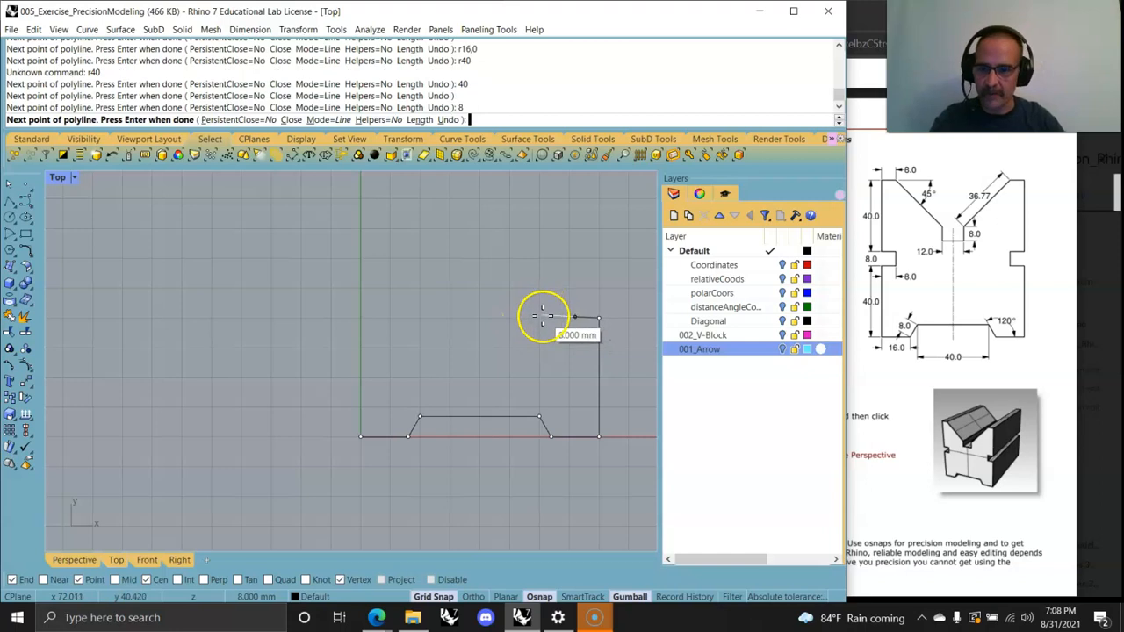
left_click(525, 319)
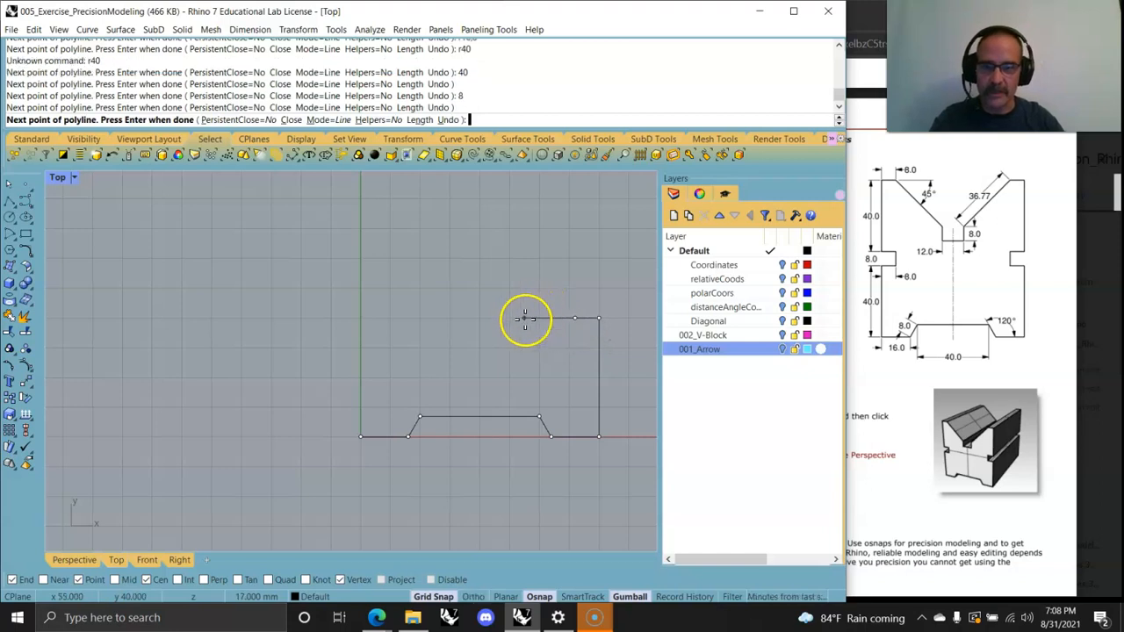
type("8")
key("Return")
left_click(572, 266)
type("8")
key("Return")
left_click(626, 300)
Step: Add a 40 mm vertical segment upward using relative coordinate r0,40
scroll(604, 225, "down", 2)
right_click_drag(605, 231, 529, 342)
left_click(531, 299)
type("r40")
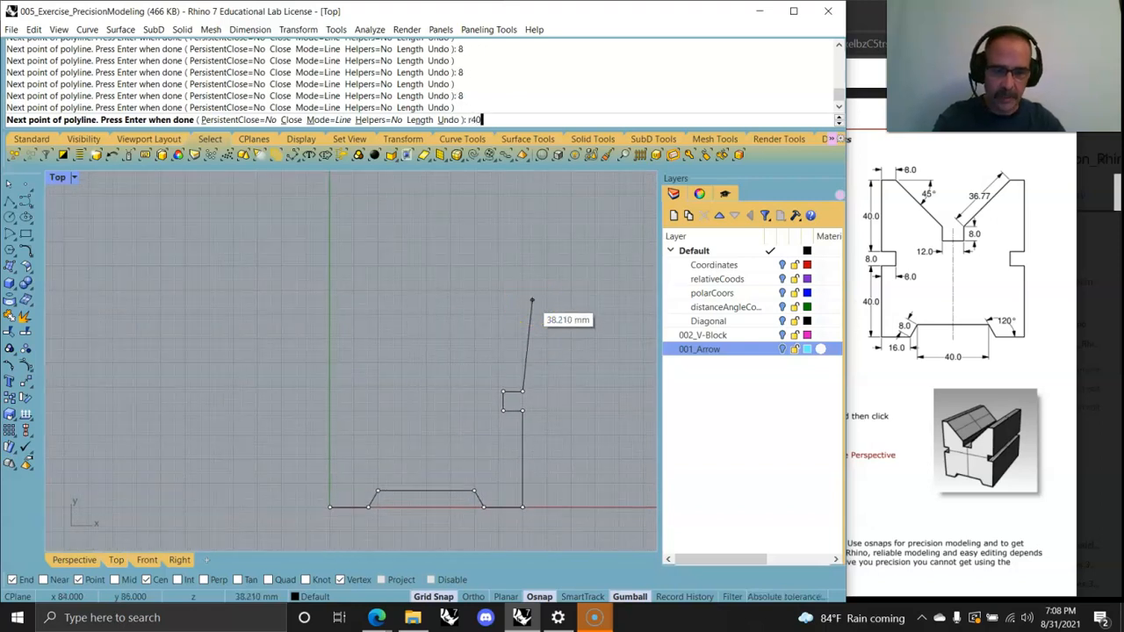
key("BackSpace")
key("BackSpace")
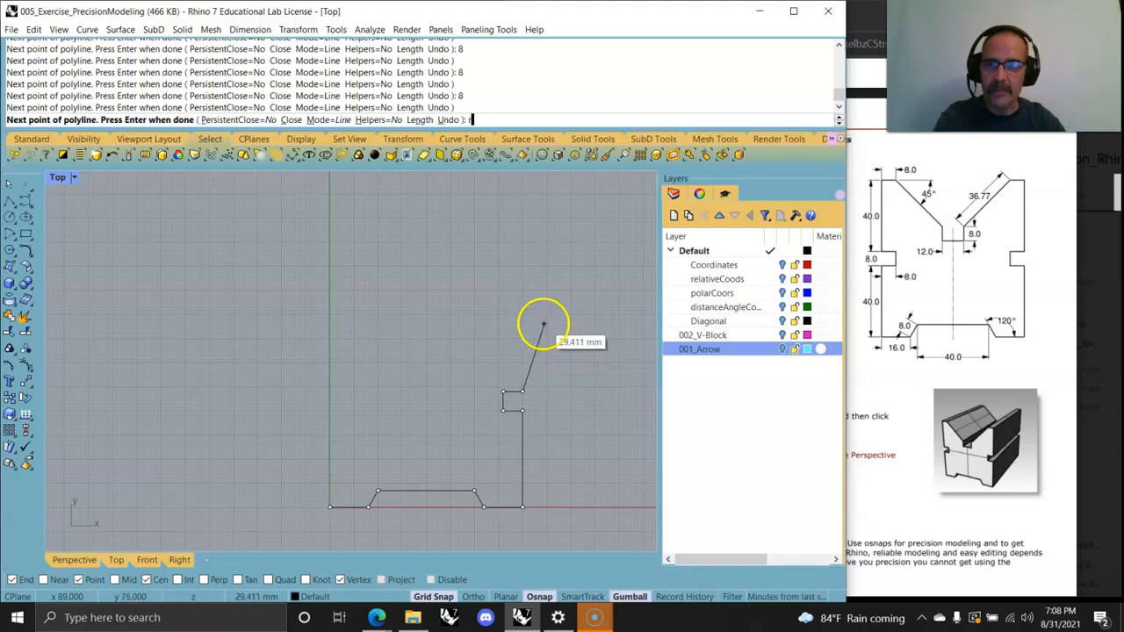
type(",40")
key("Return")
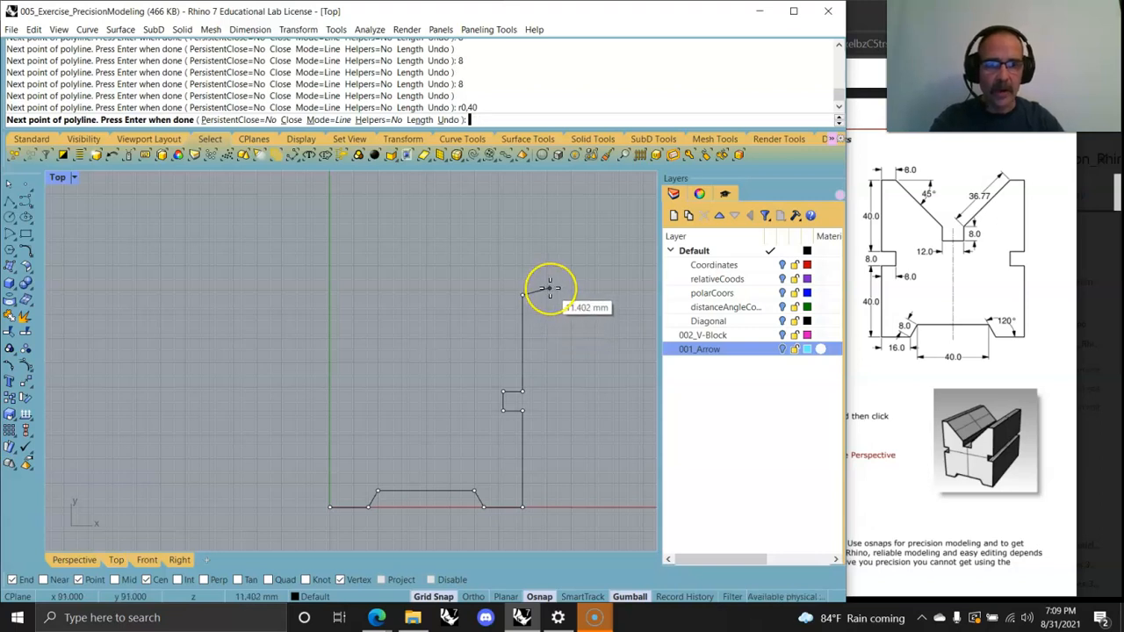
Step: Add an 8 mm segment to the left with relative coordinate r-8,0
type("r")
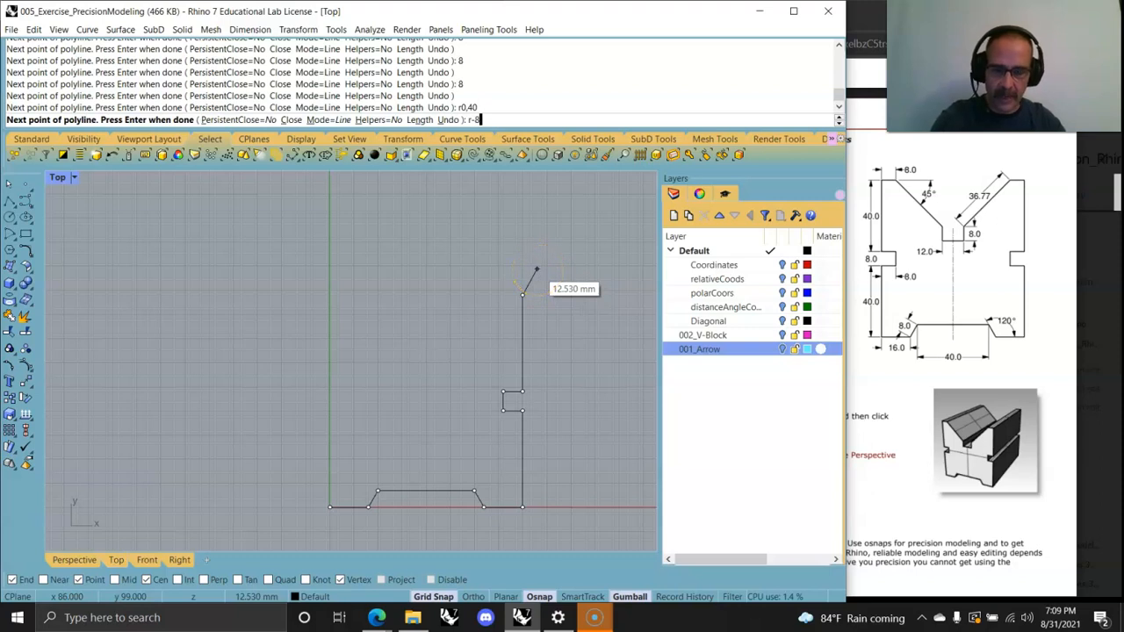
type("-8,0")
key("Return")
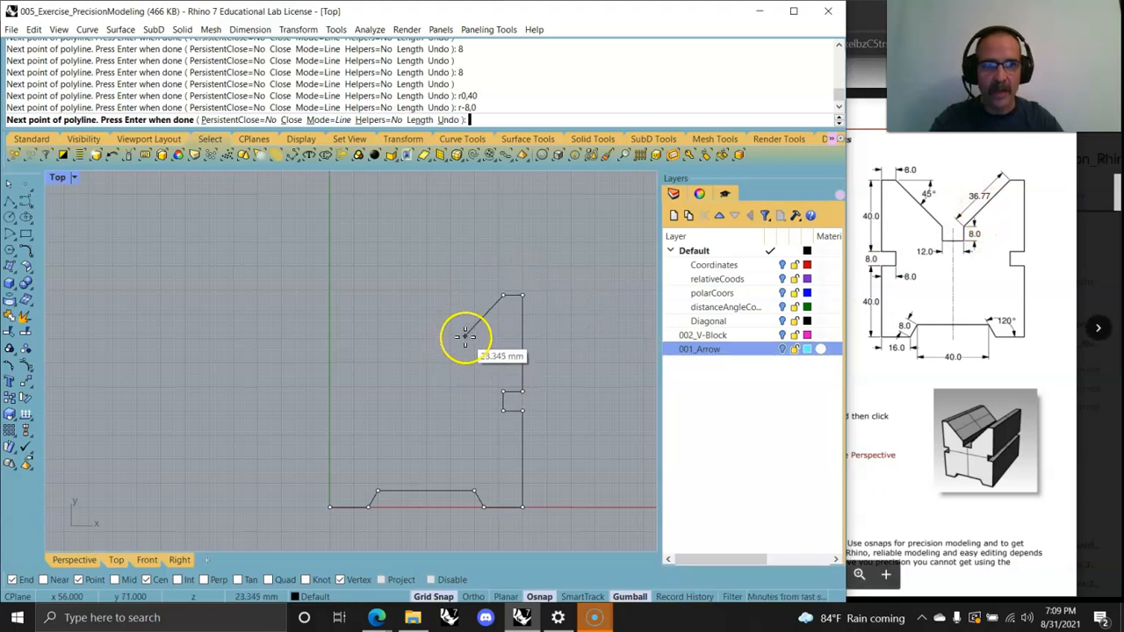
Step: Add a 36.77 mm segment constrained to 45°, followed by an 8 mm segment
type("r")
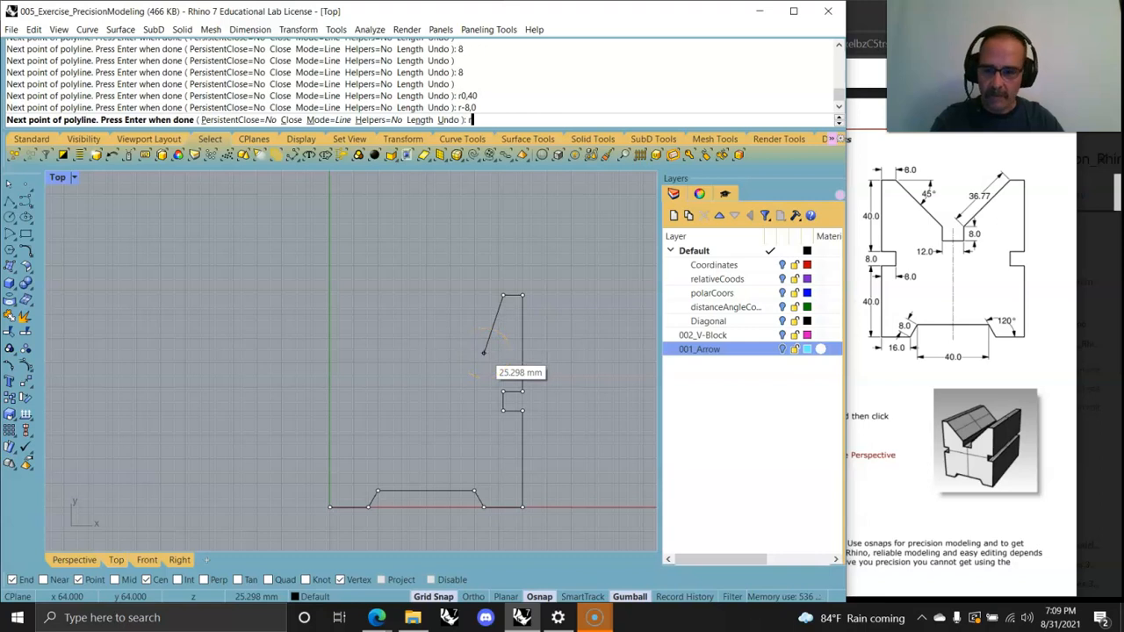
key("F8")
key("F8")
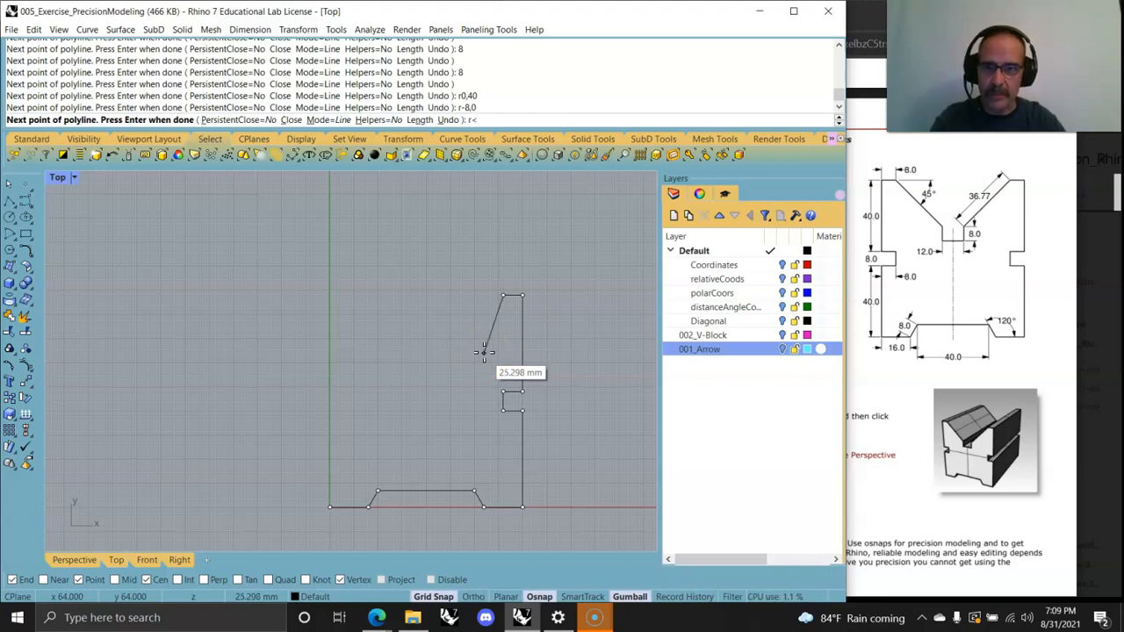
type("<")
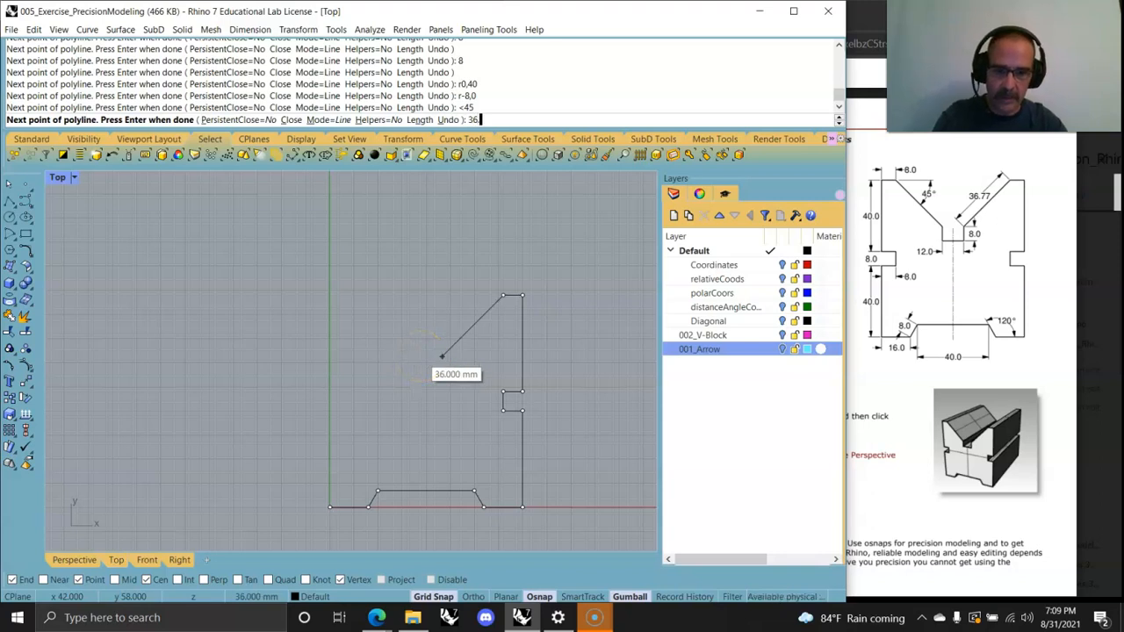
key("Return")
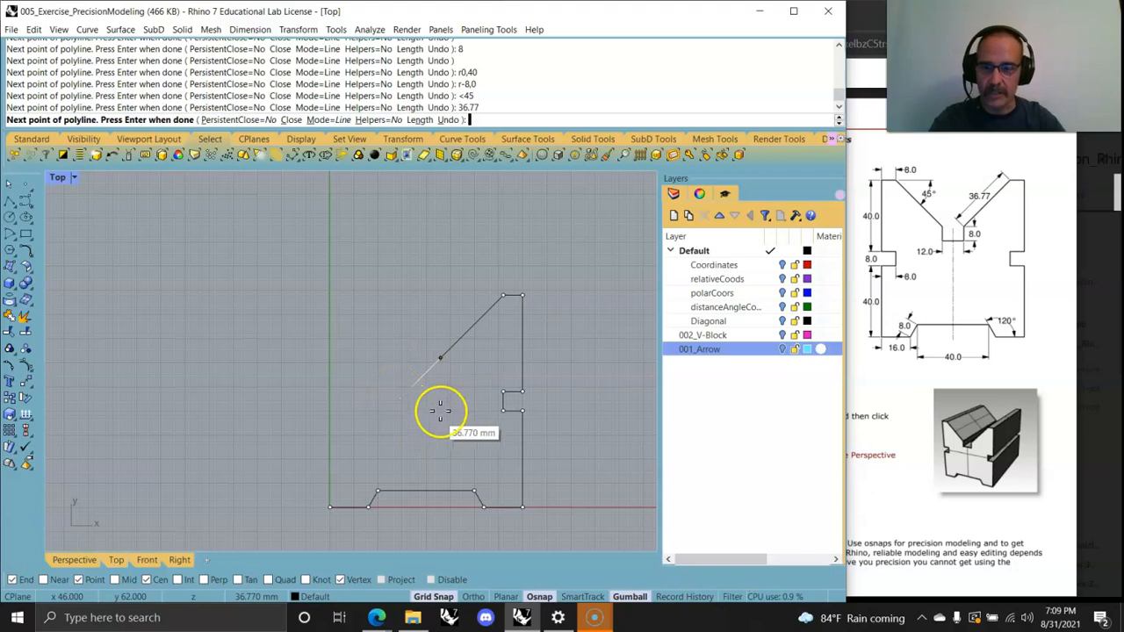
type("8")
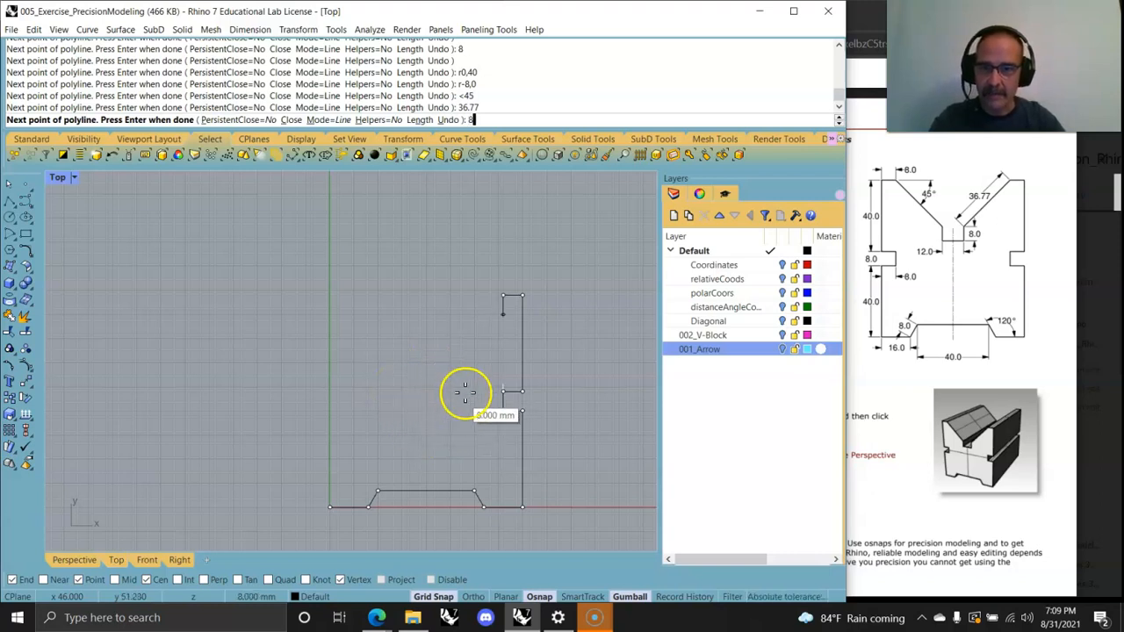
key("Return")
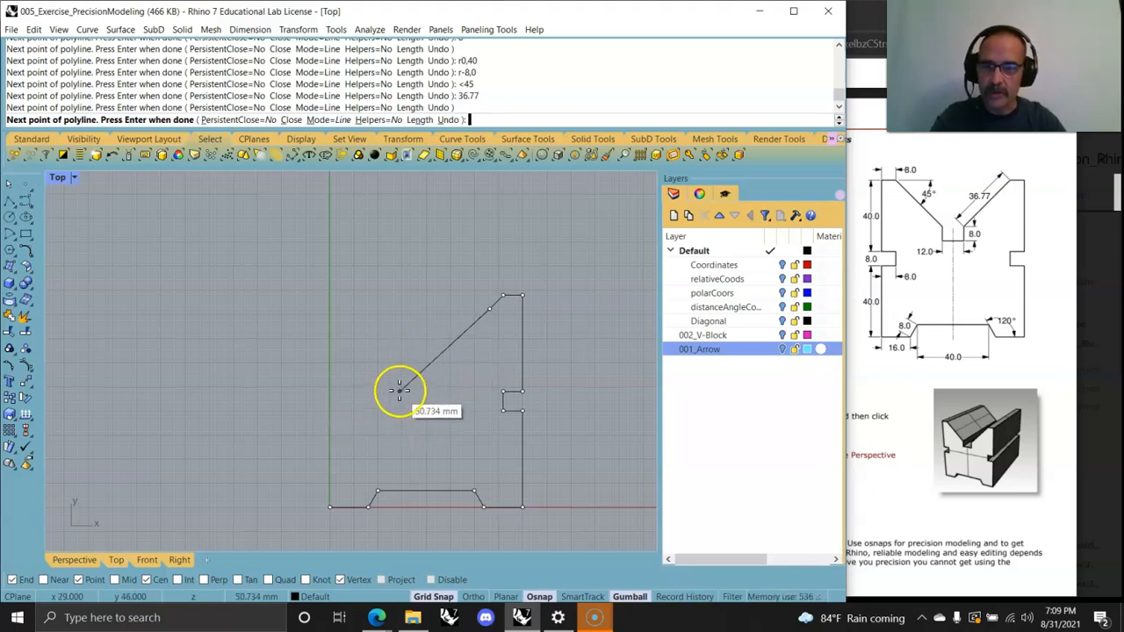
Step: End the polyline and delete its misplaced diagonal segment
key("Return")
left_click(492, 309)
left_click(472, 331)
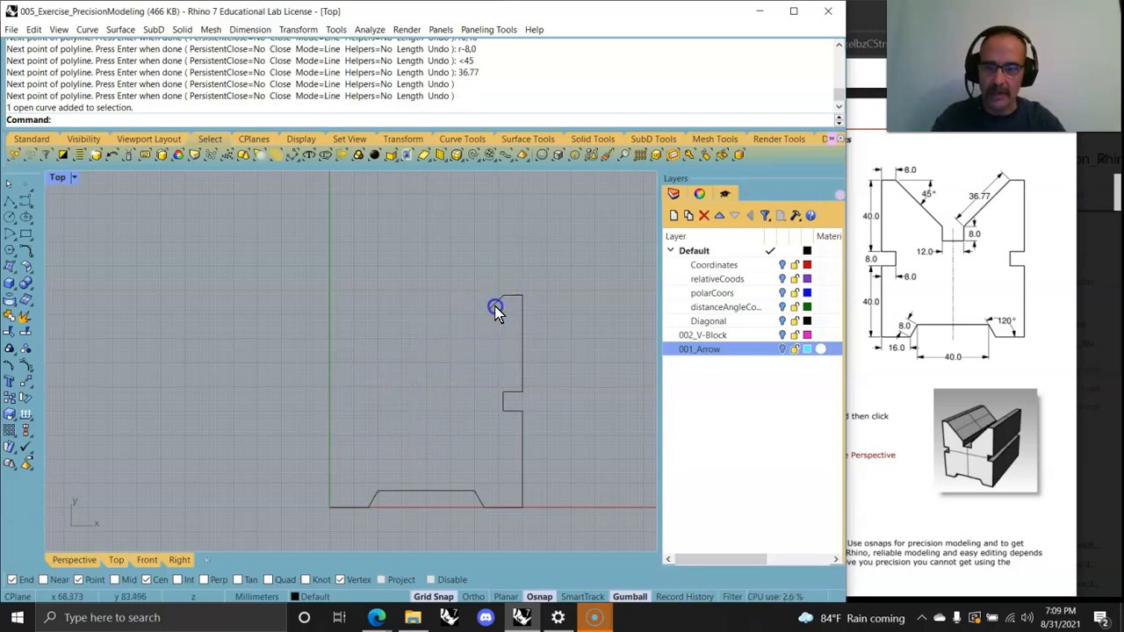
left_click(491, 313, "ctrl+shift")
key("Delete")
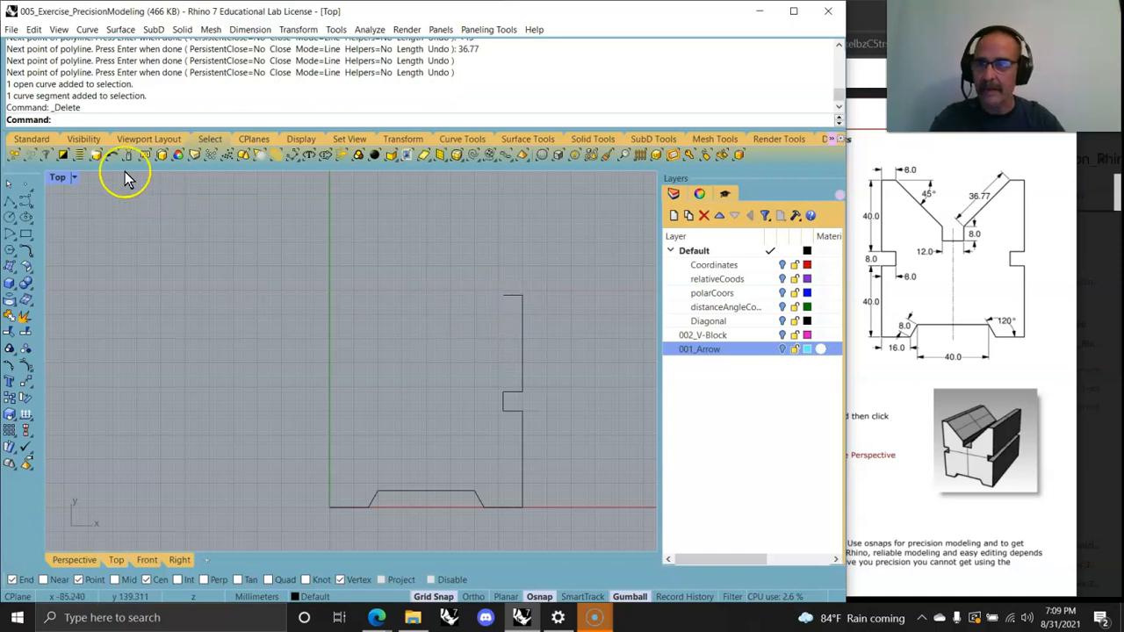
Step: Start a new polyline at the top-left corner of the profile and add a 36.77 mm segment at 45°
left_click(86, 29)
mouse_move(109, 91)
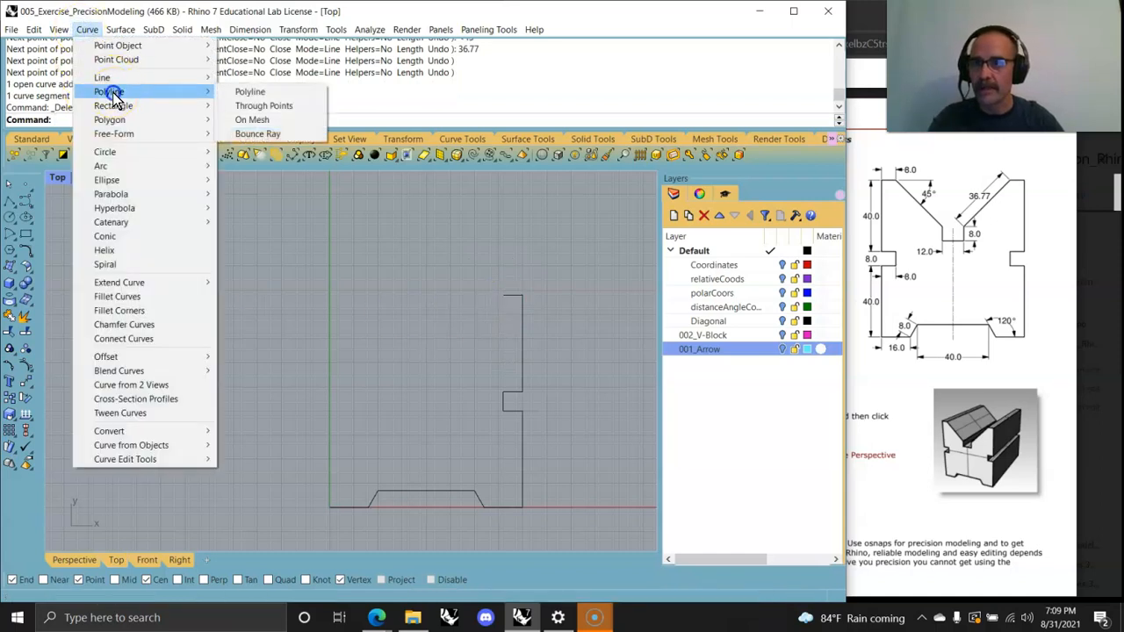
left_click(235, 90)
left_click(503, 297)
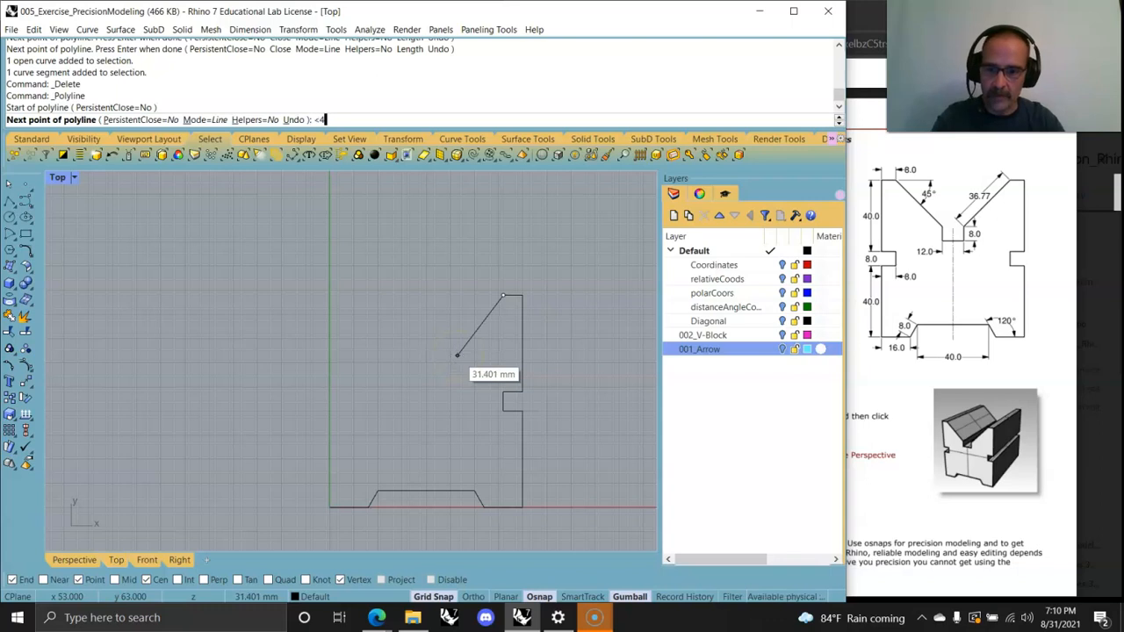
key("Return")
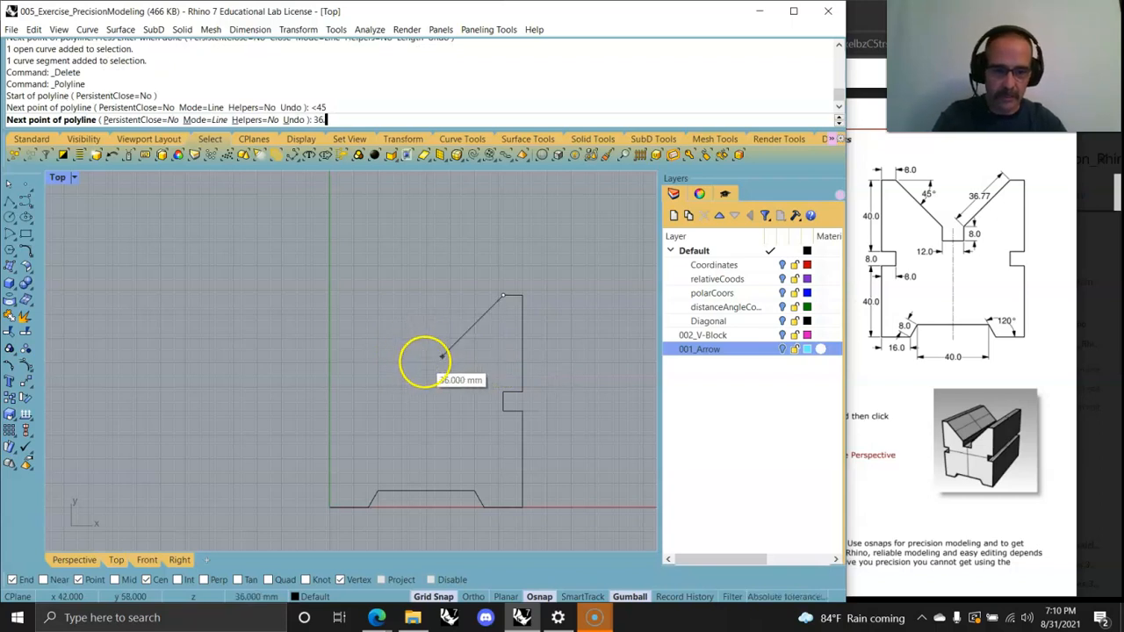
key("Return")
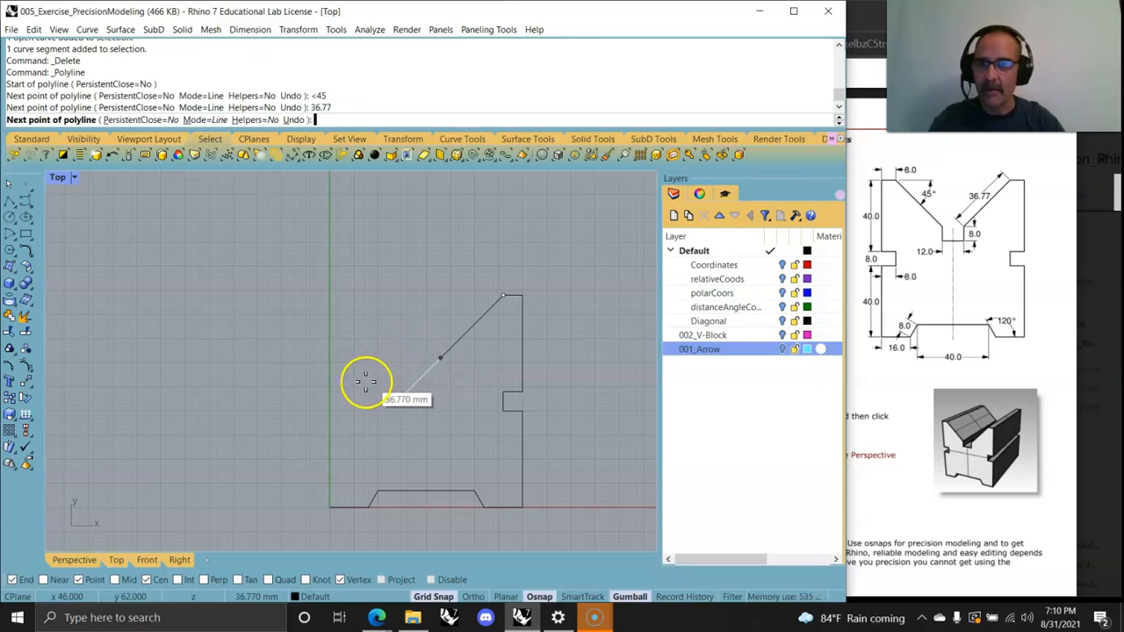
Step: Add an 8 mm segment downward and a 12 mm segment to the left for the V's flat bottom
left_click(418, 374)
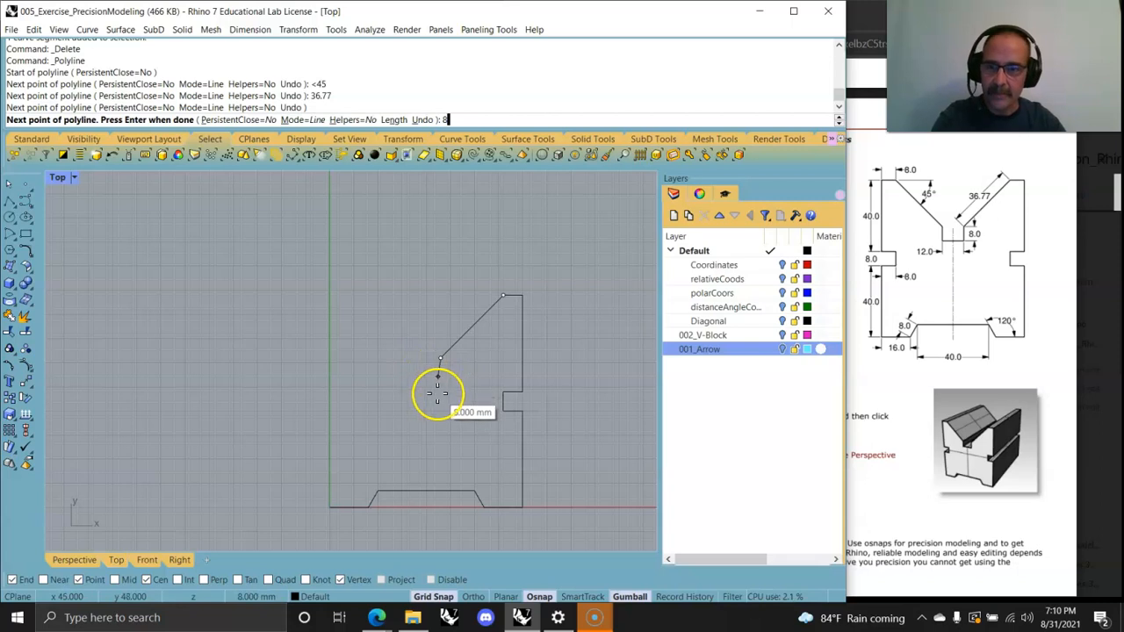
type("8")
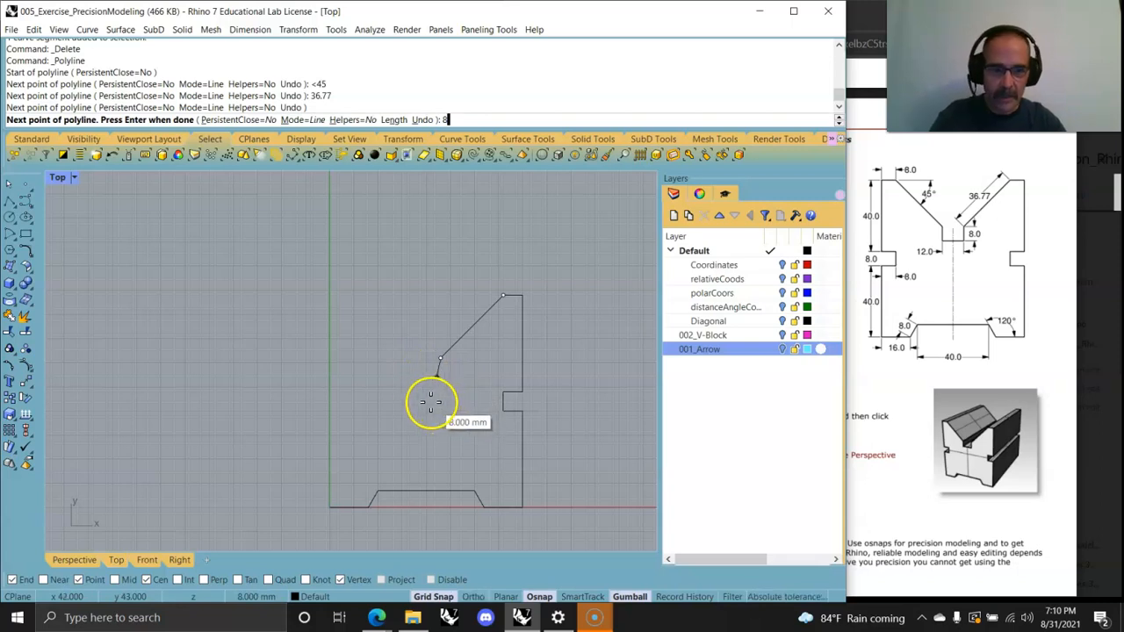
key("Return")
left_click(442, 406)
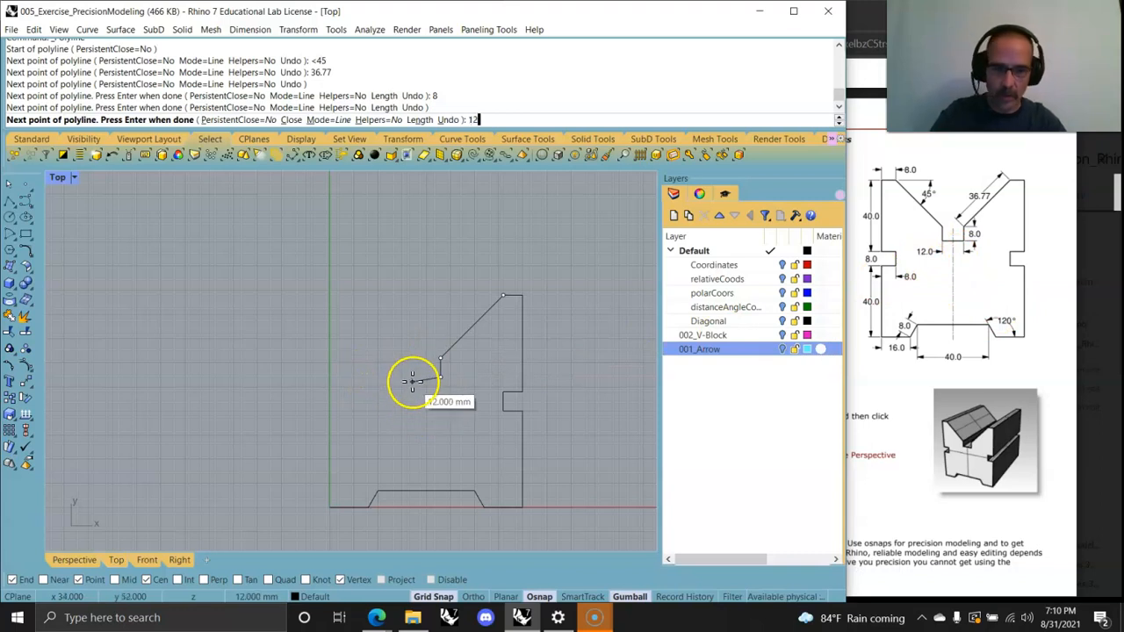
key("Return")
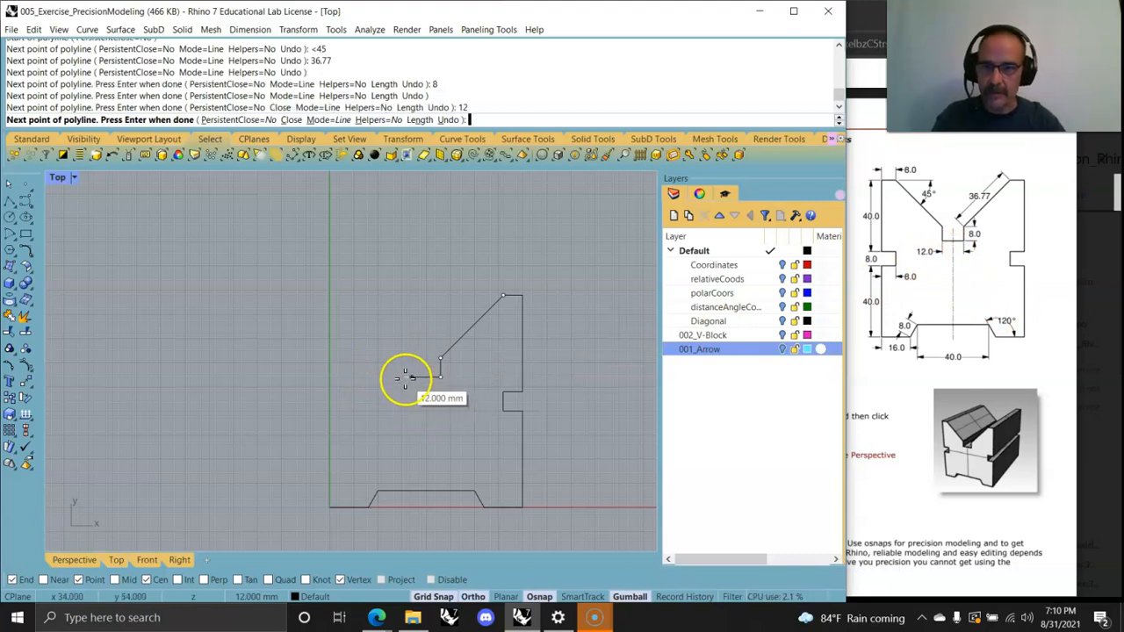
left_click(402, 365)
Step: Add an 8 mm segment upward, then a 36.77 mm segment at 45° toward the upper left
type("8")
key("Return")
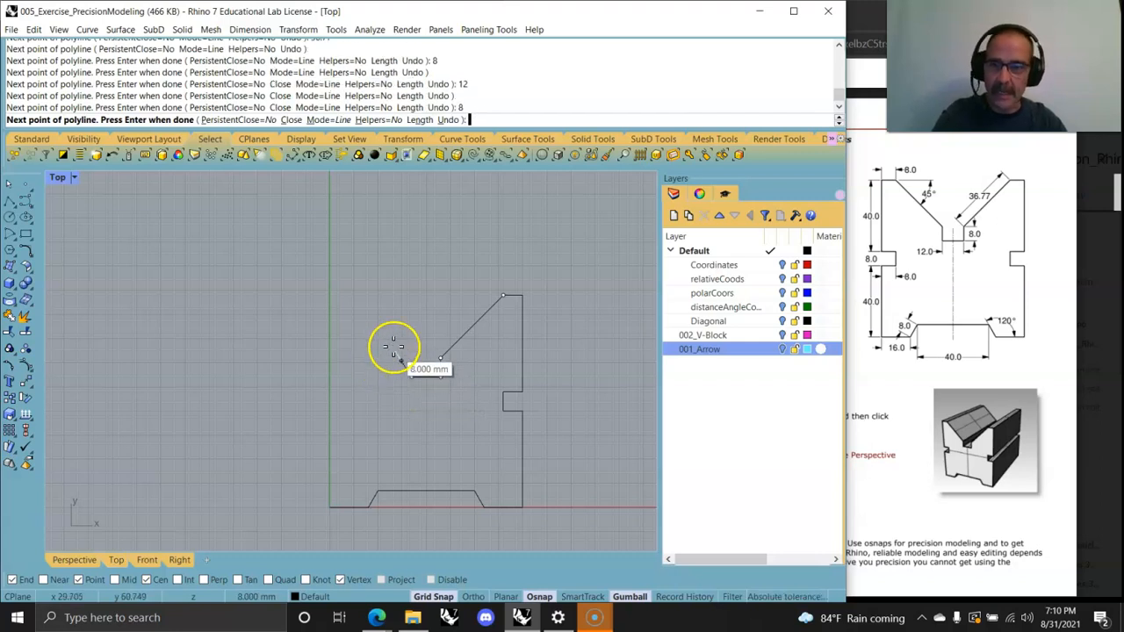
left_click(408, 321)
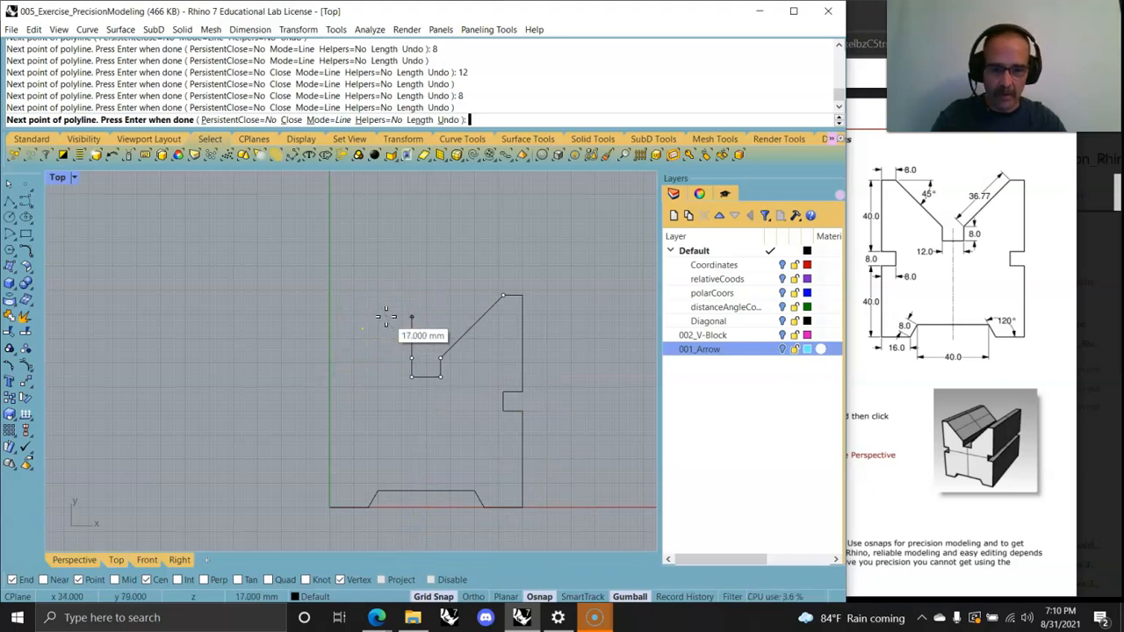
key("Return")
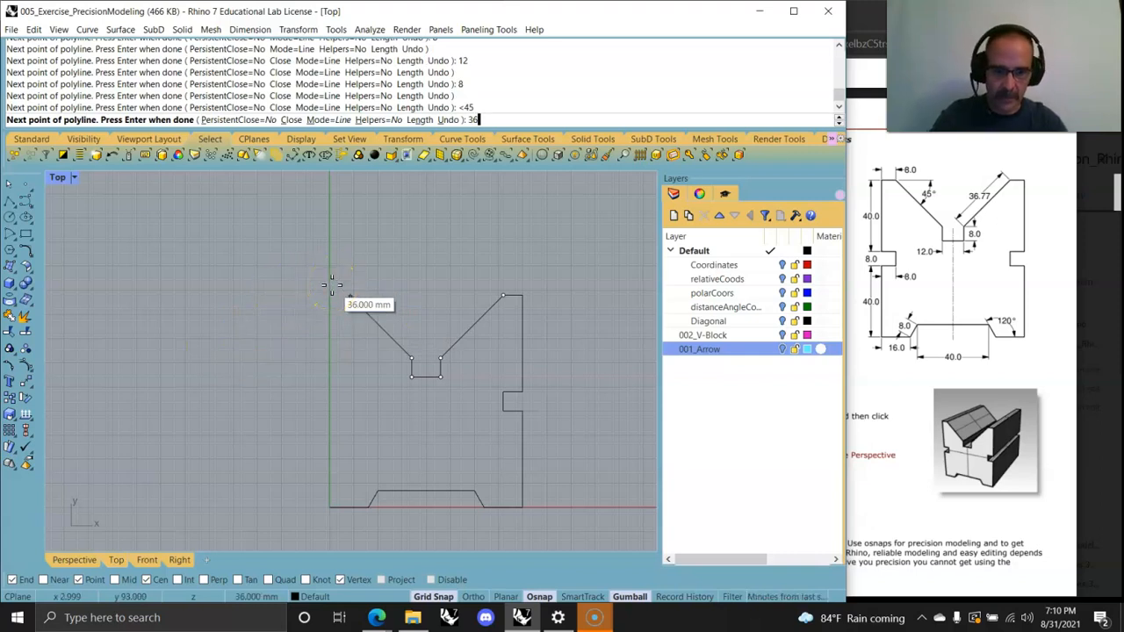
key("Return")
left_click(327, 297)
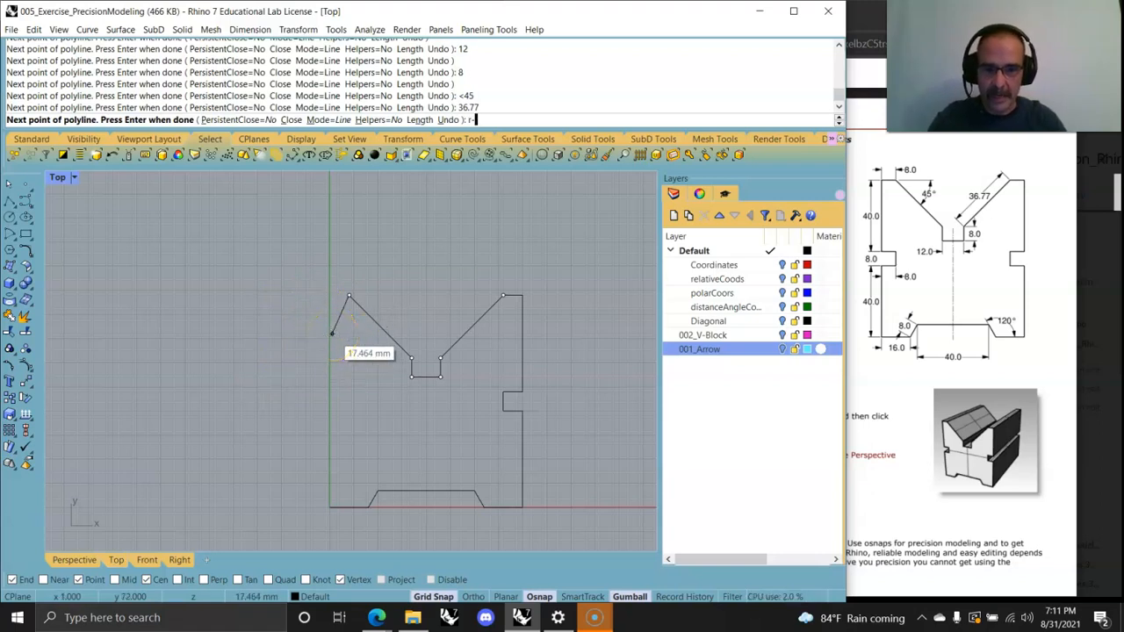
Step: Add an 8 mm segment left with r-8,0 and a 40 mm segment down with r0,-40
key("Return")
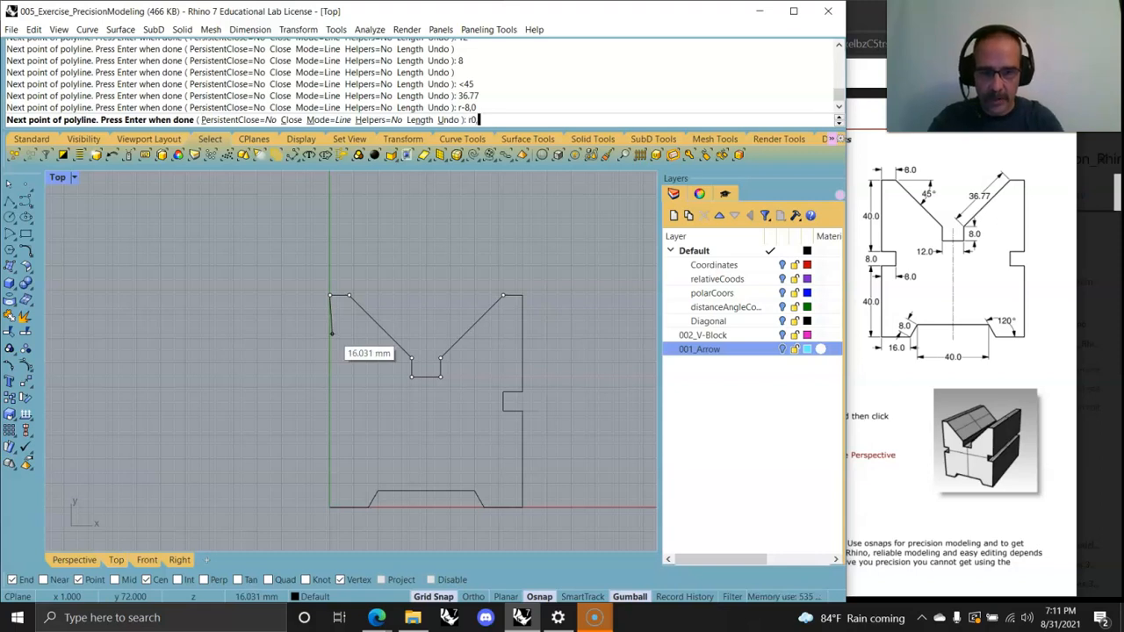
key("Return")
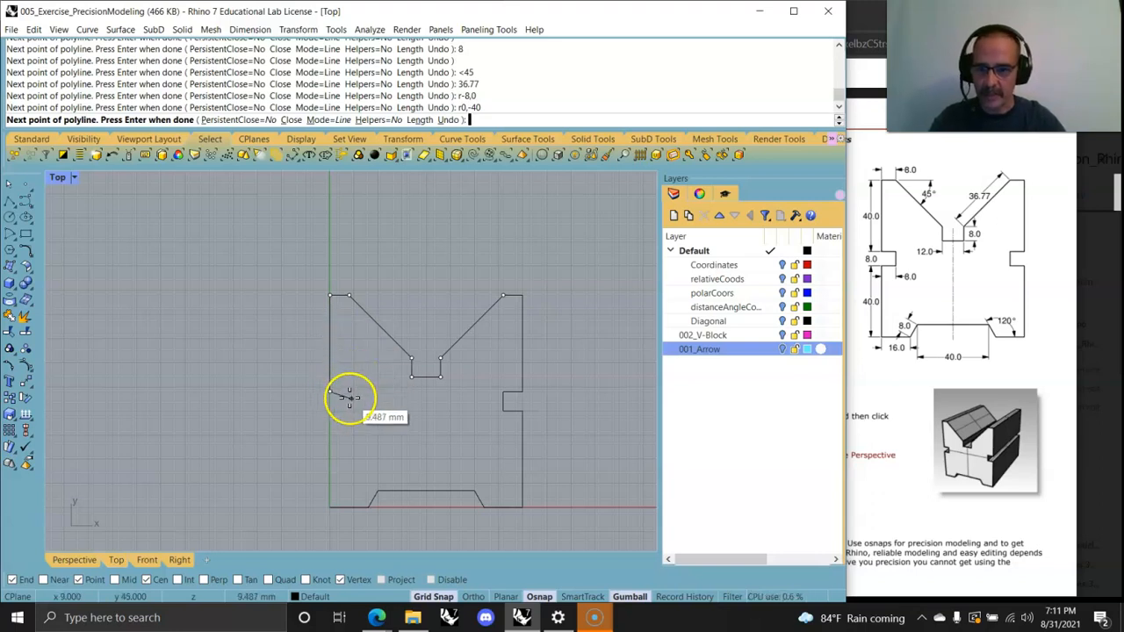
Step: Add an 8 mm segment to the right and an 8 mm segment downward for the side notch
type("8")
key("Return")
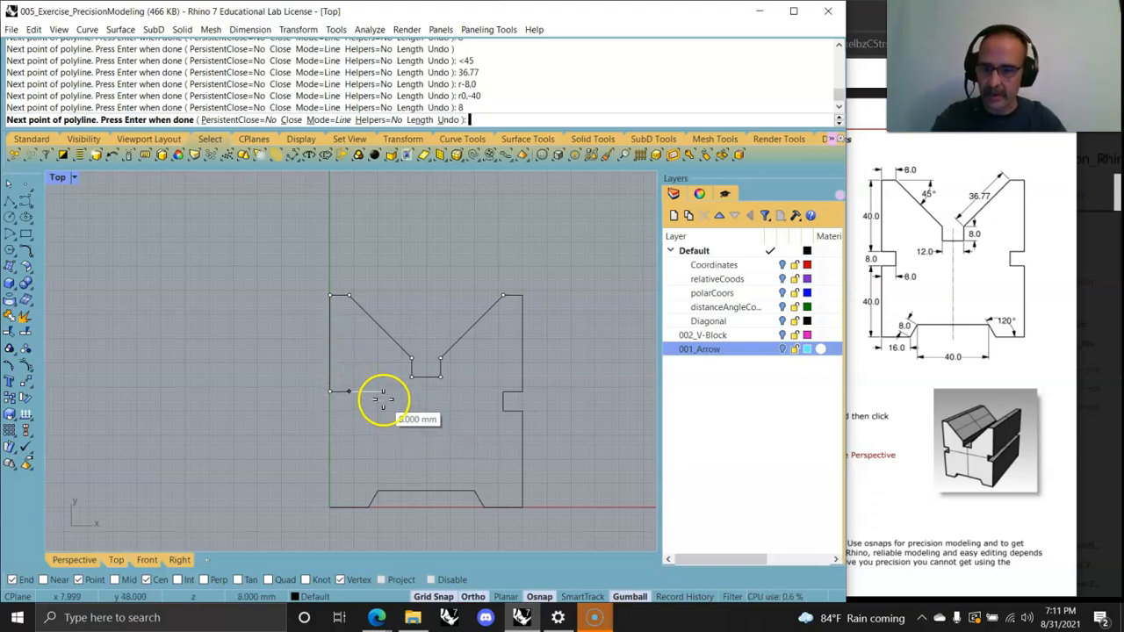
left_click(383, 400)
type("8")
key("Return")
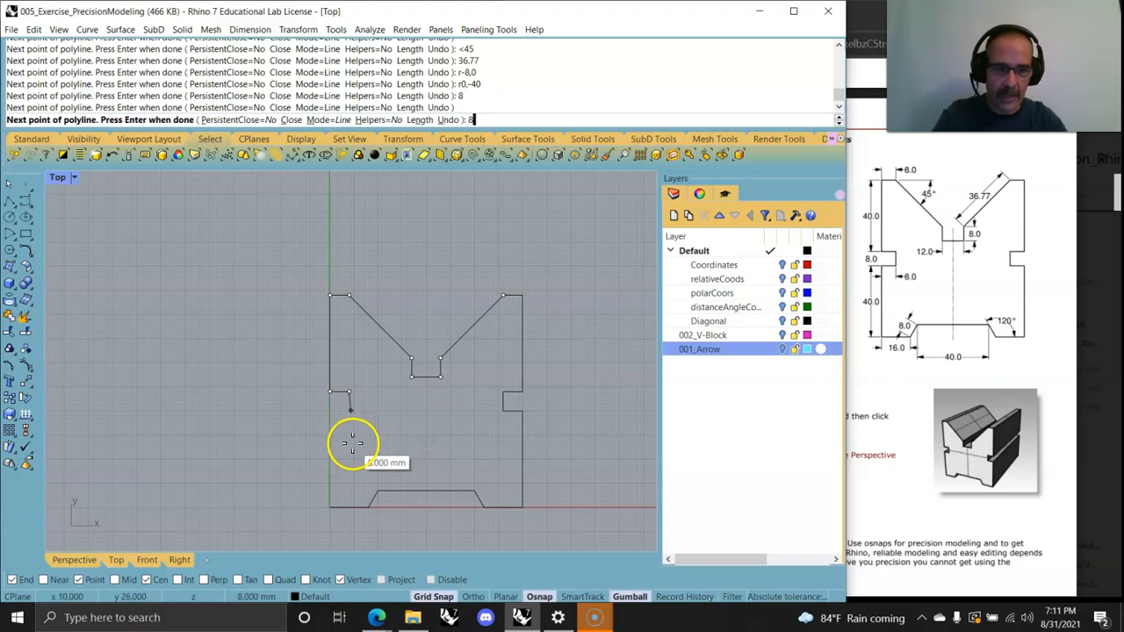
left_click(341, 474)
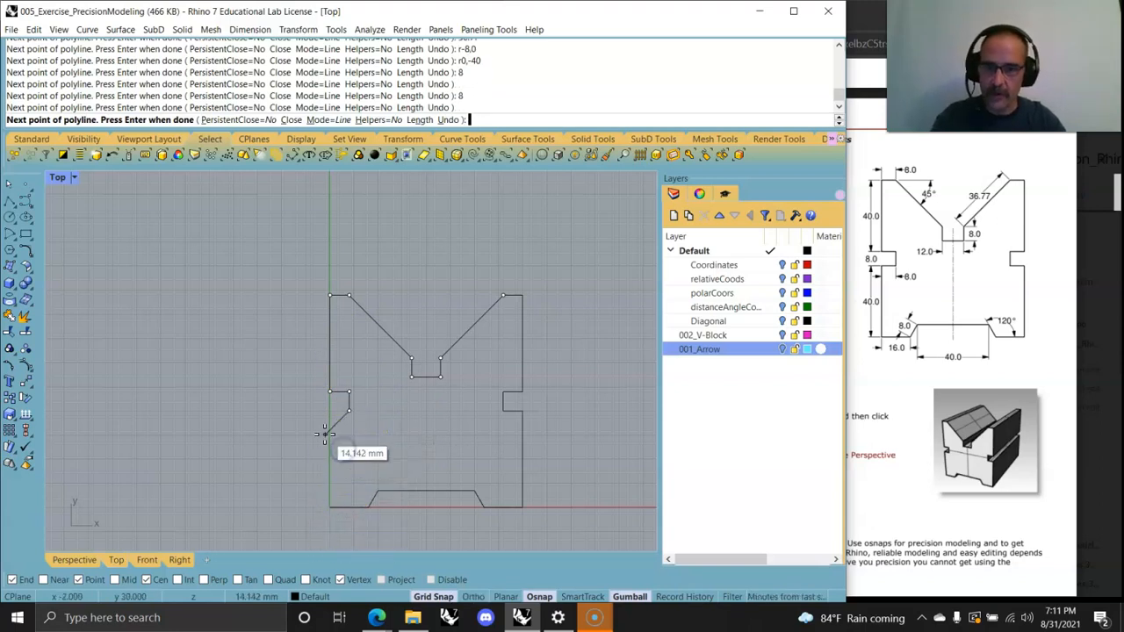
Step: Add an 8 mm segment to the left, then finish the polyline at the end point of the base curve
type("8")
key("Return")
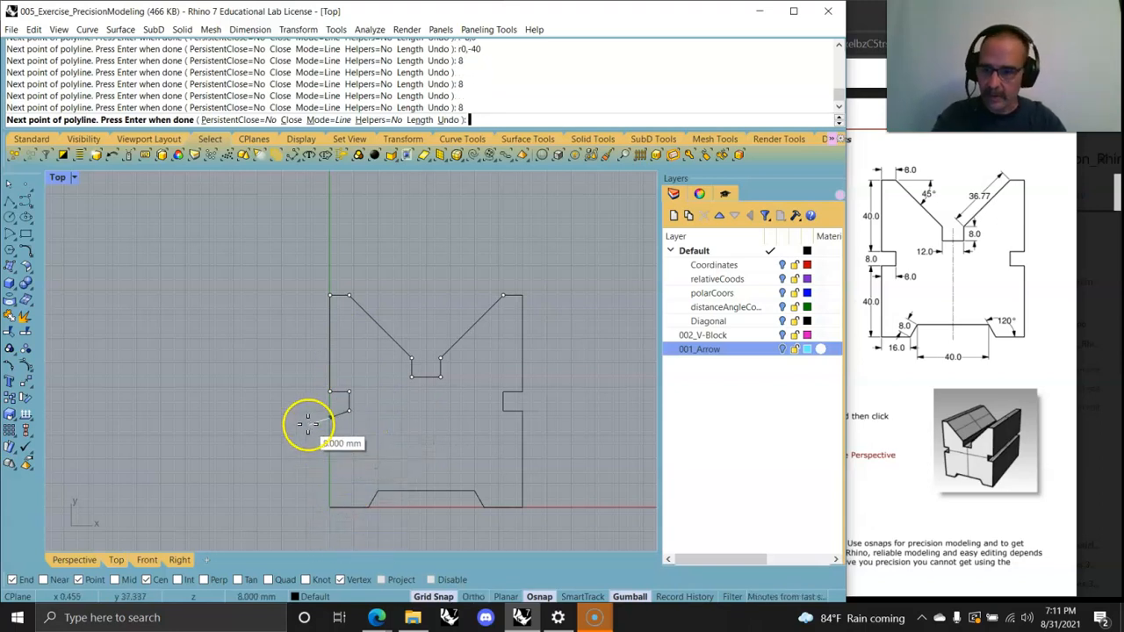
left_click(299, 417)
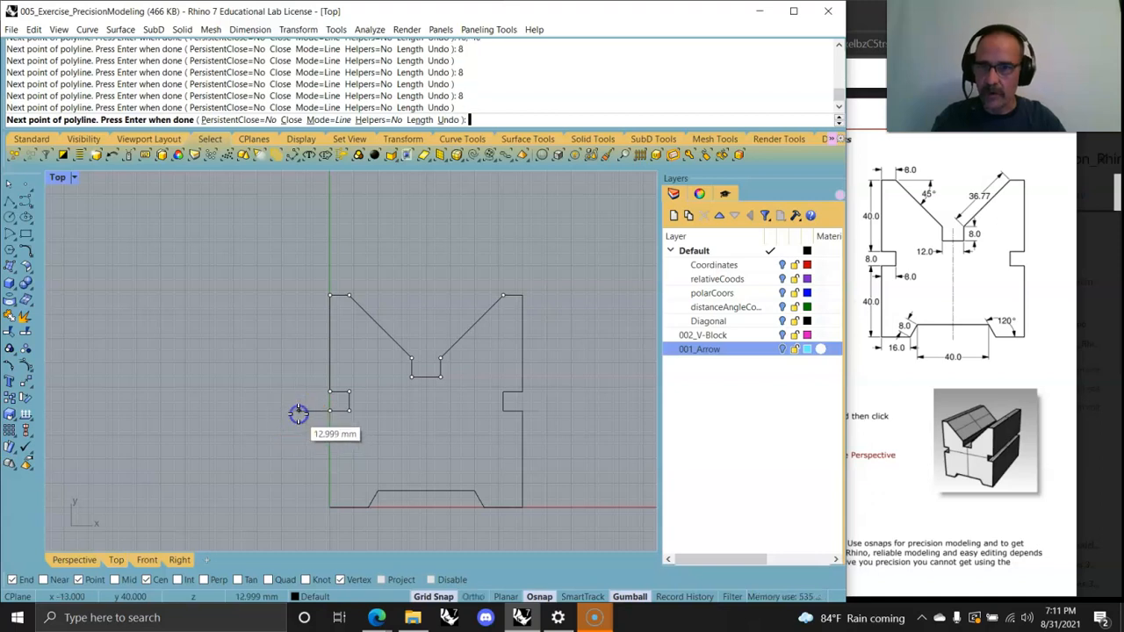
left_click(335, 507)
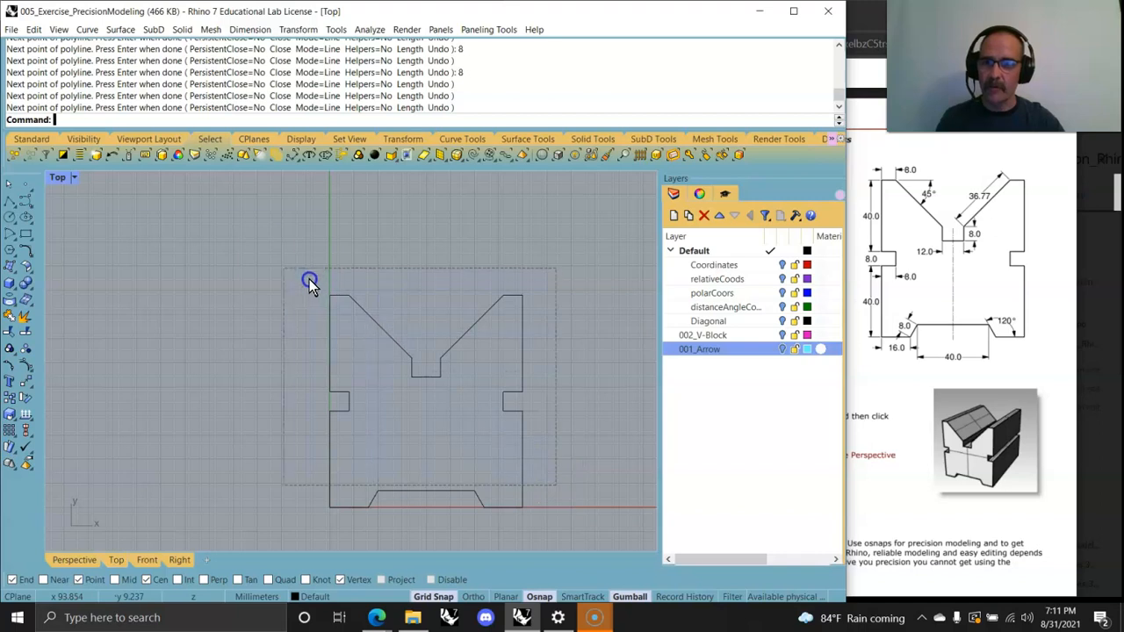
Step: Select both profile curves and join them into one closed curve
left_click_drag(309, 279, 267, 259)
left_click(580, 418)
left_click_drag(588, 465, 304, 277)
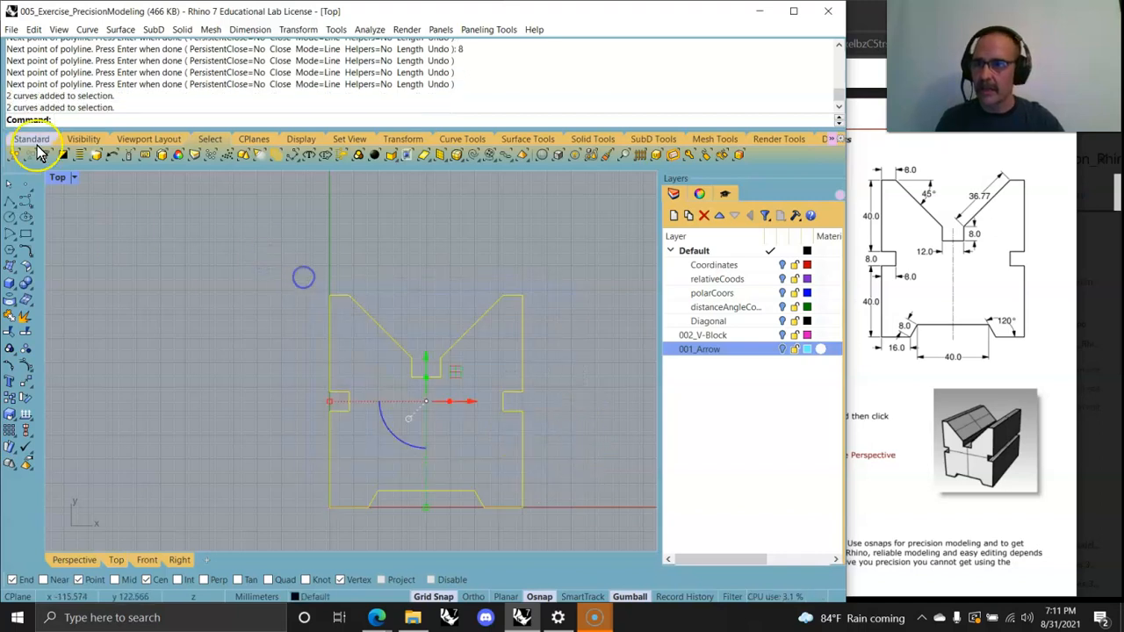
left_click(11, 316)
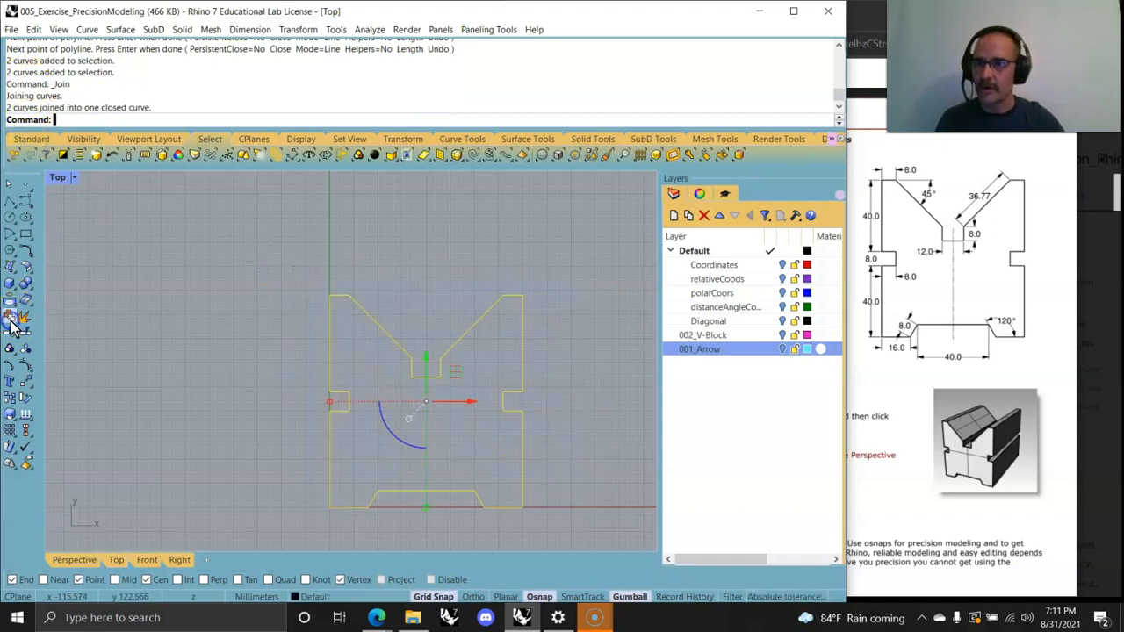
Step: Create a planar surface from the closed V-Block profile curve
left_click(222, 337)
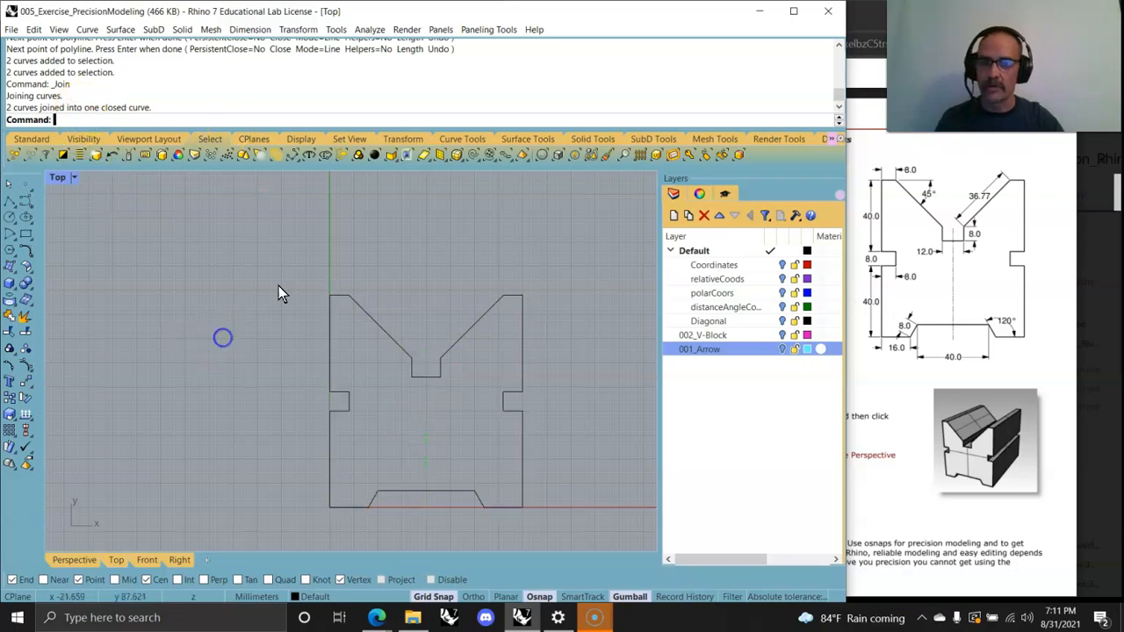
double_click(62, 179)
right_click_drag(509, 282, 427, 316)
right_click_drag(314, 326, 259, 305)
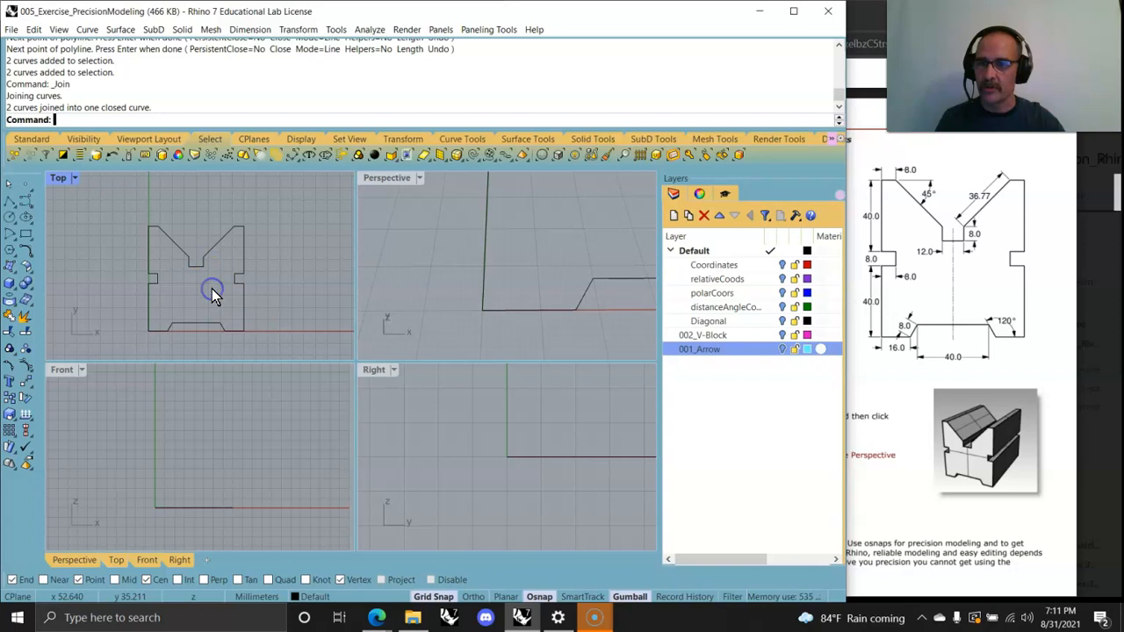
left_click_drag(109, 209, 107, 209)
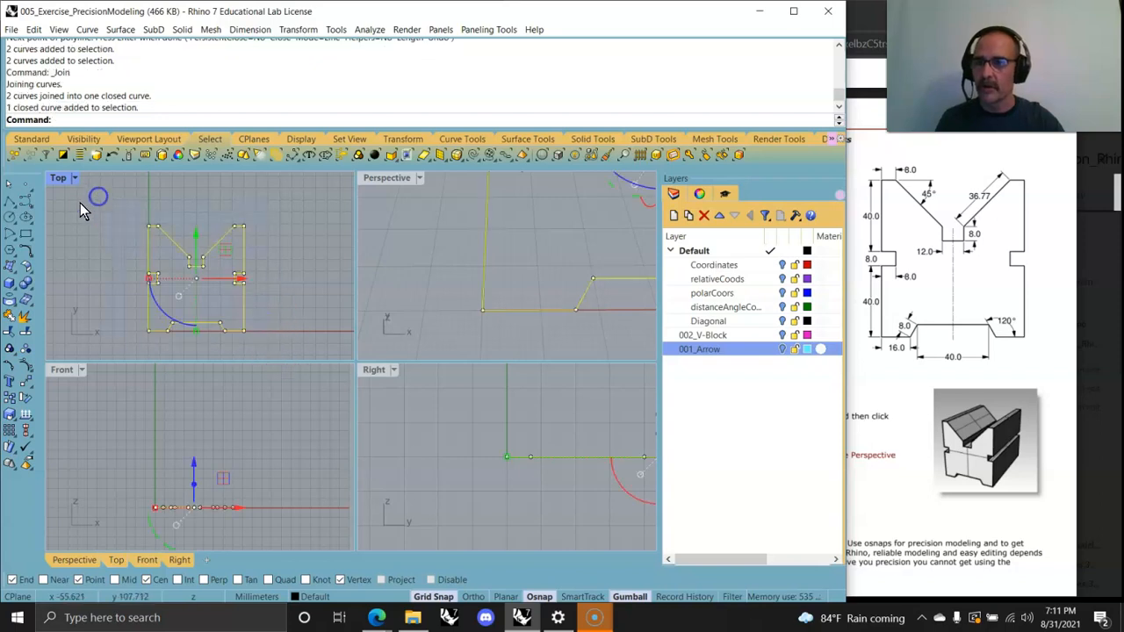
left_click(13, 280)
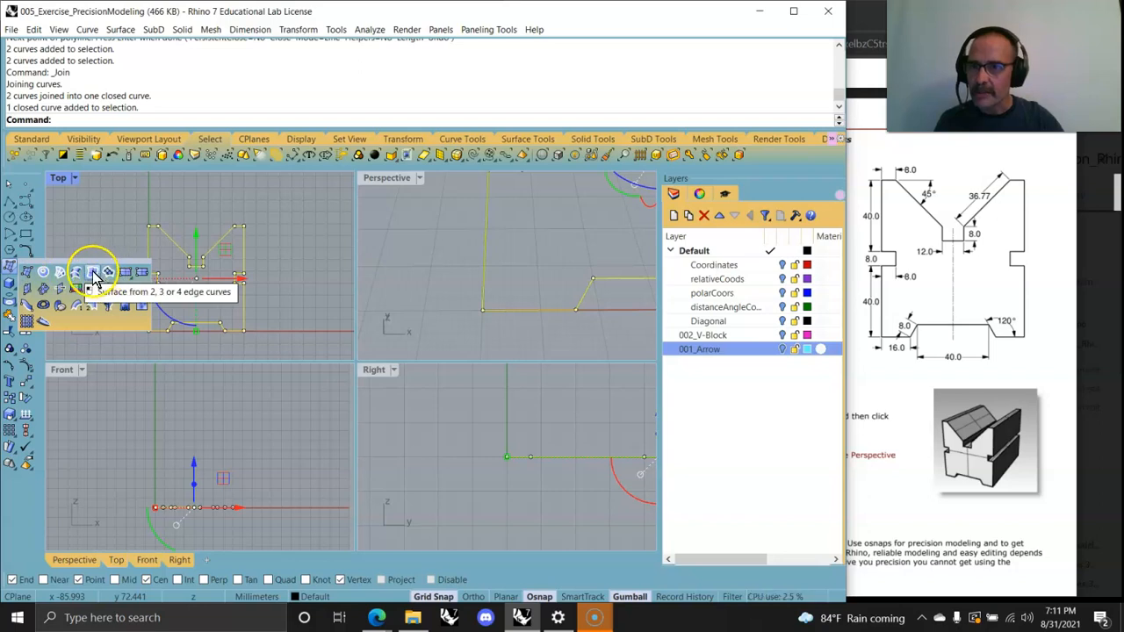
left_click(44, 276)
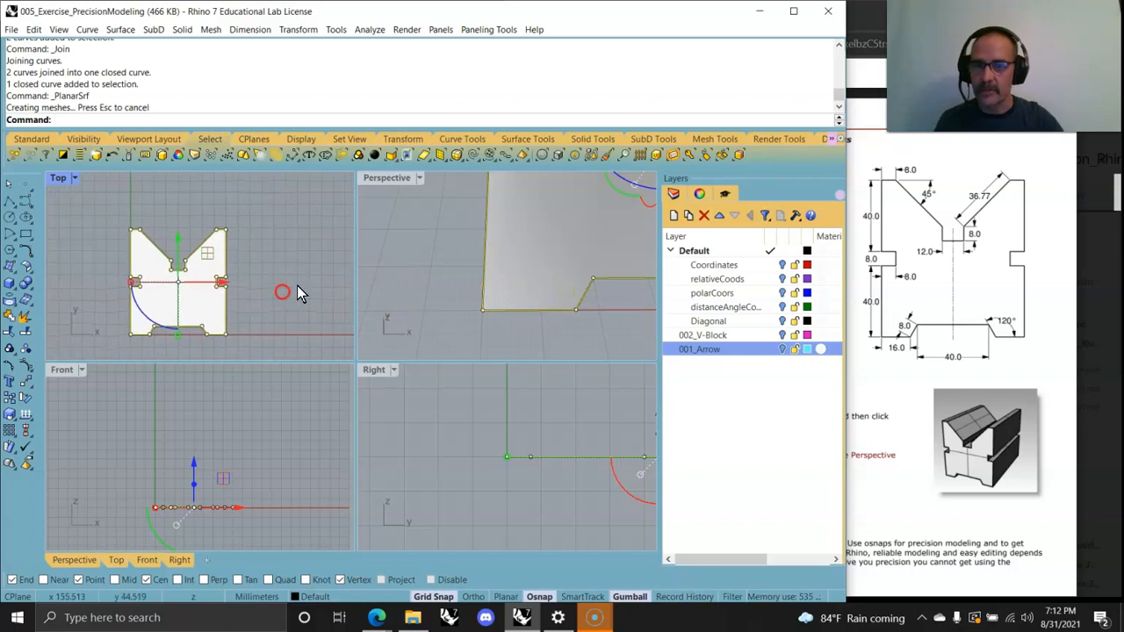
Step: Rotate3D the surface and profile 90° about their left edge so the V-Block profile stands upright
double_click(391, 178)
right_click_drag(419, 209, 342, 296)
scroll(377, 343, "down", 8)
right_click_drag(376, 344, 495, 326)
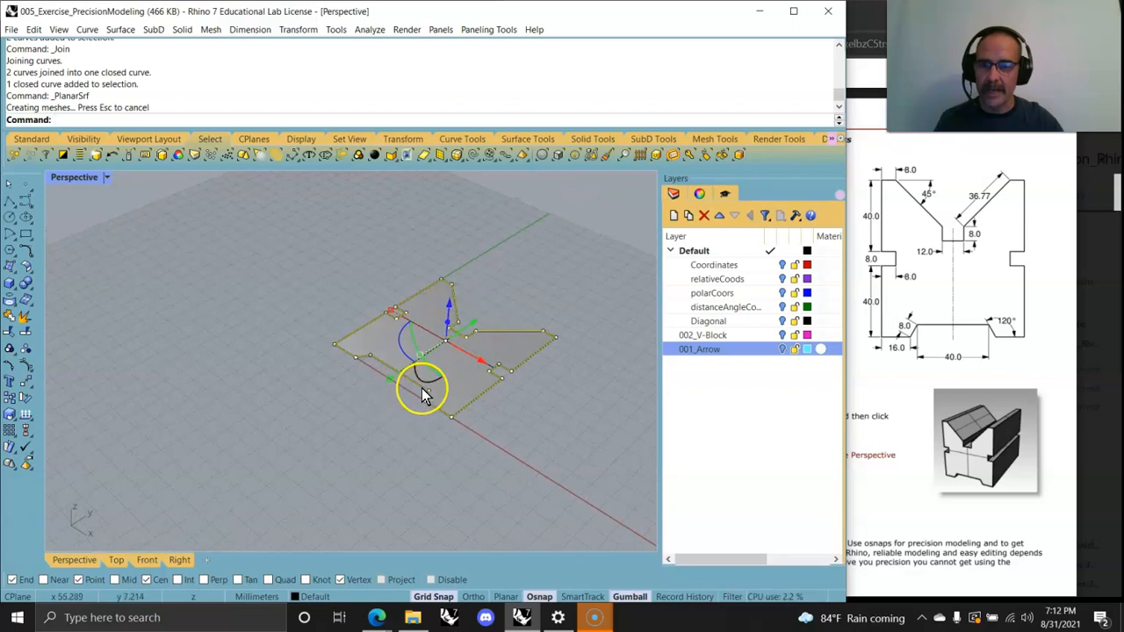
right_click_drag(332, 413, 364, 441)
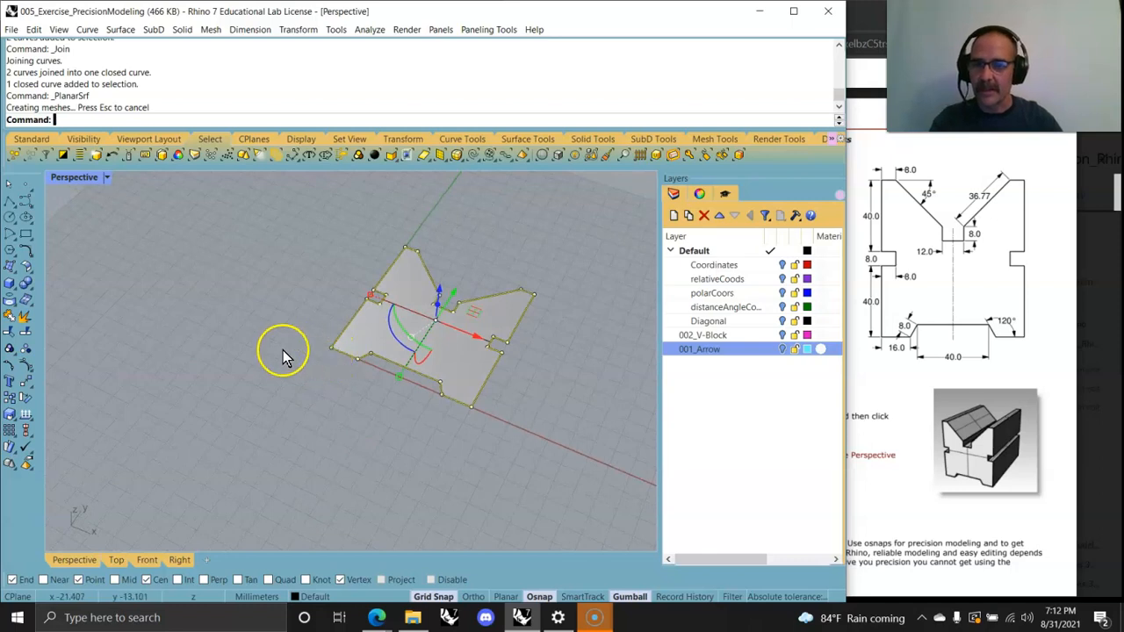
type("Rotate")
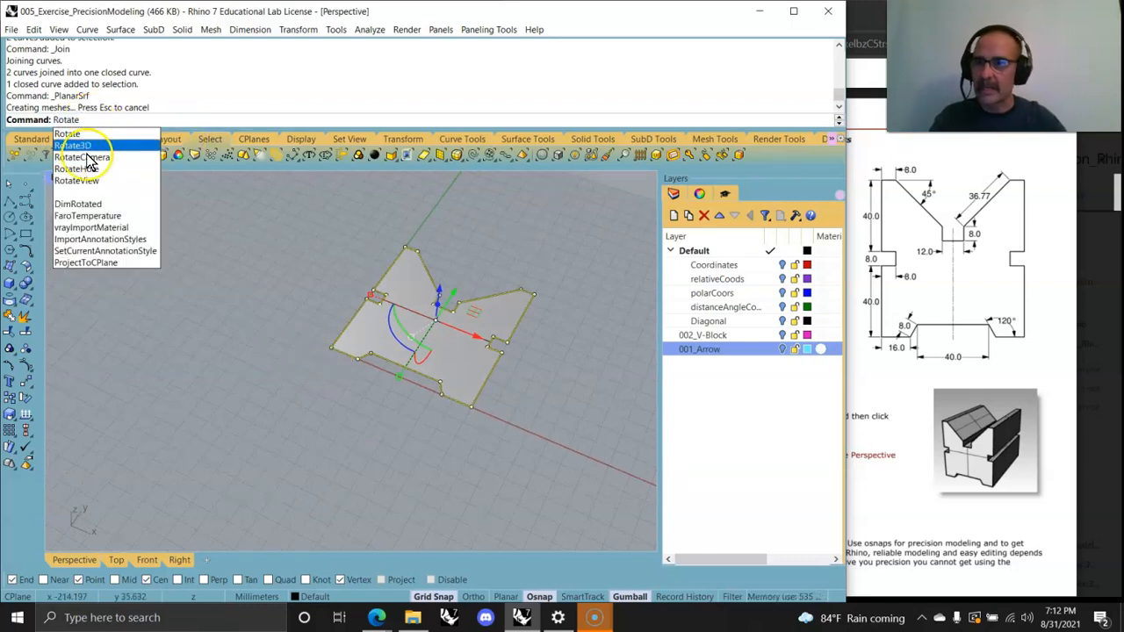
left_click(72, 145)
left_click(331, 349)
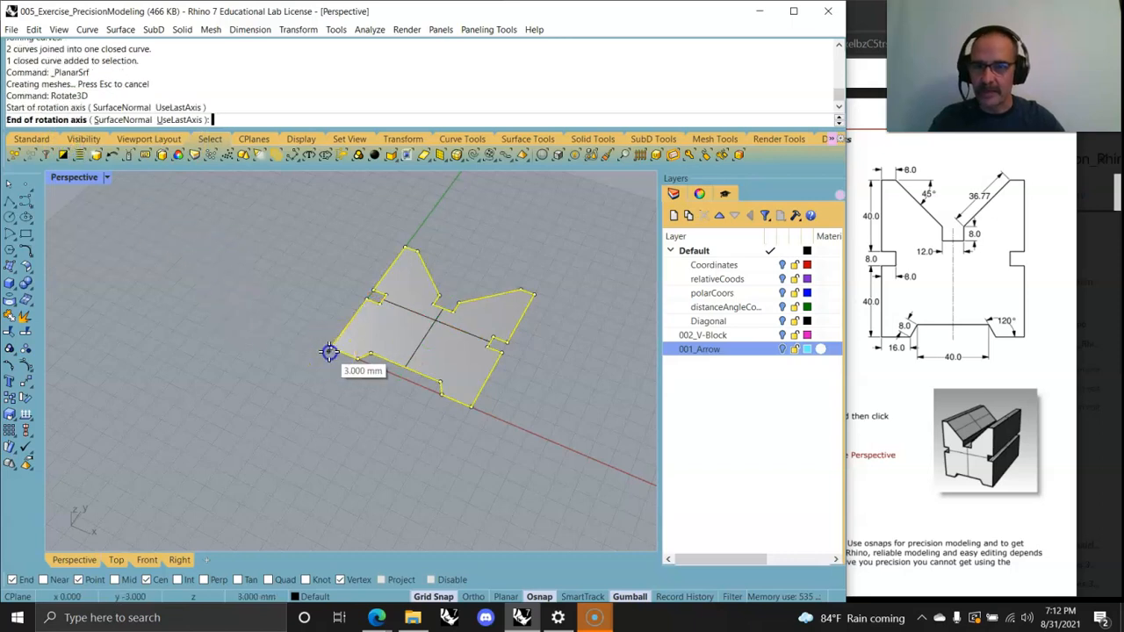
left_click(402, 242)
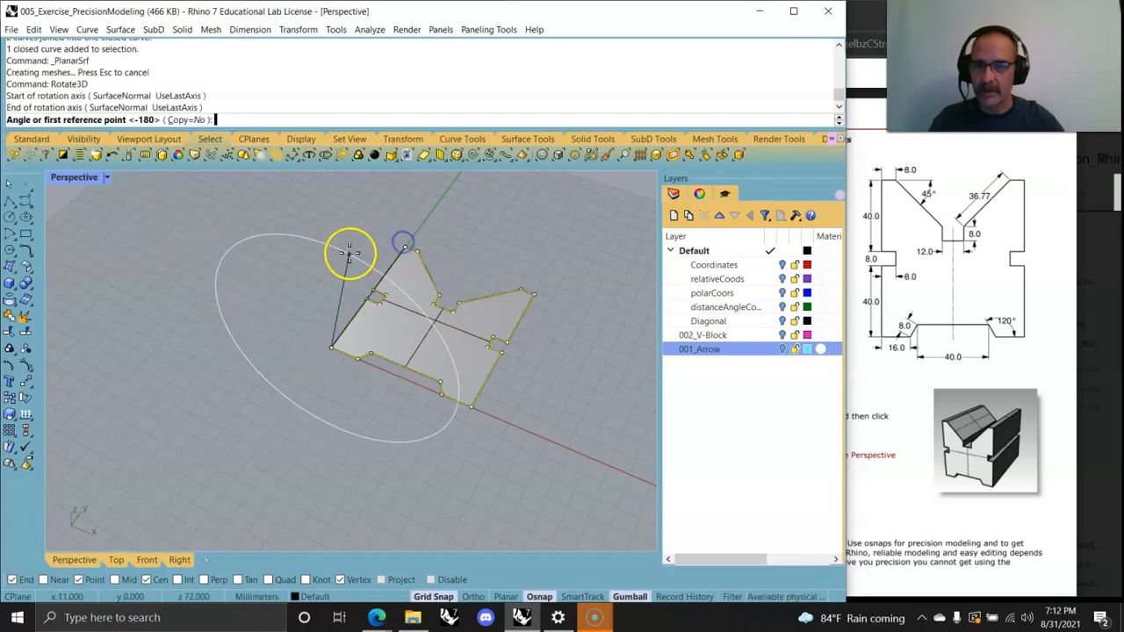
double_click(76, 179)
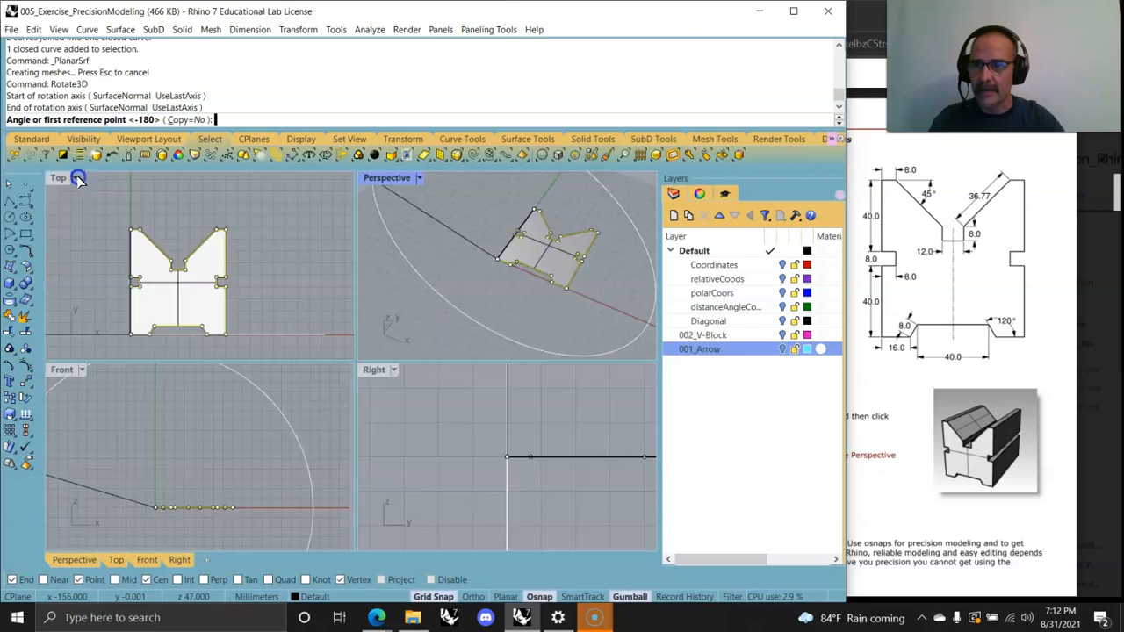
left_click(147, 432)
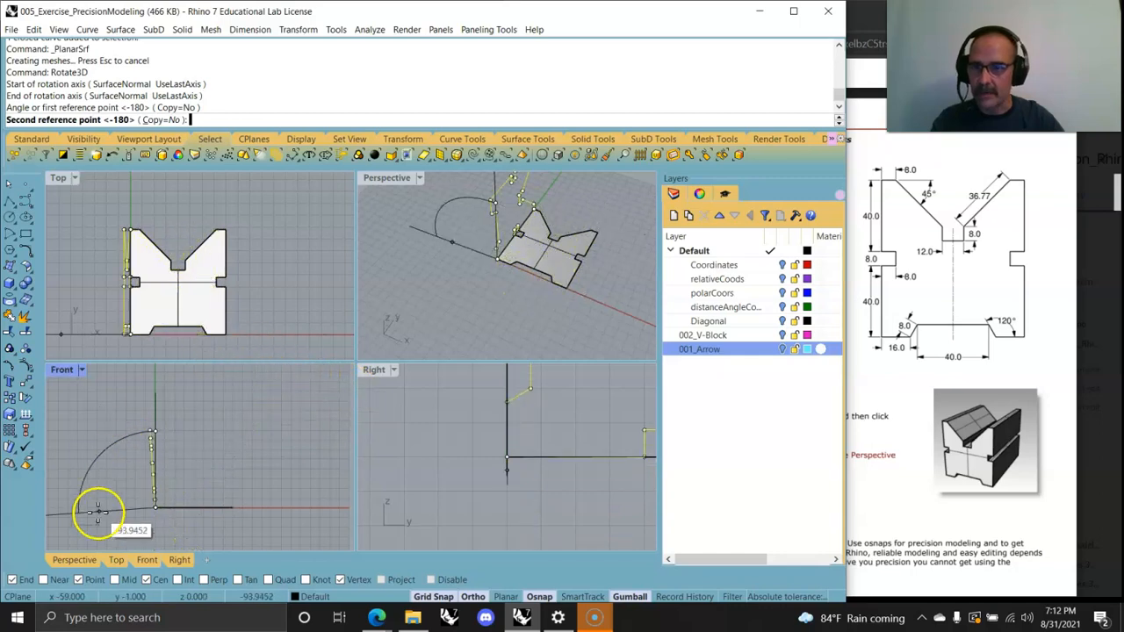
left_click(106, 514)
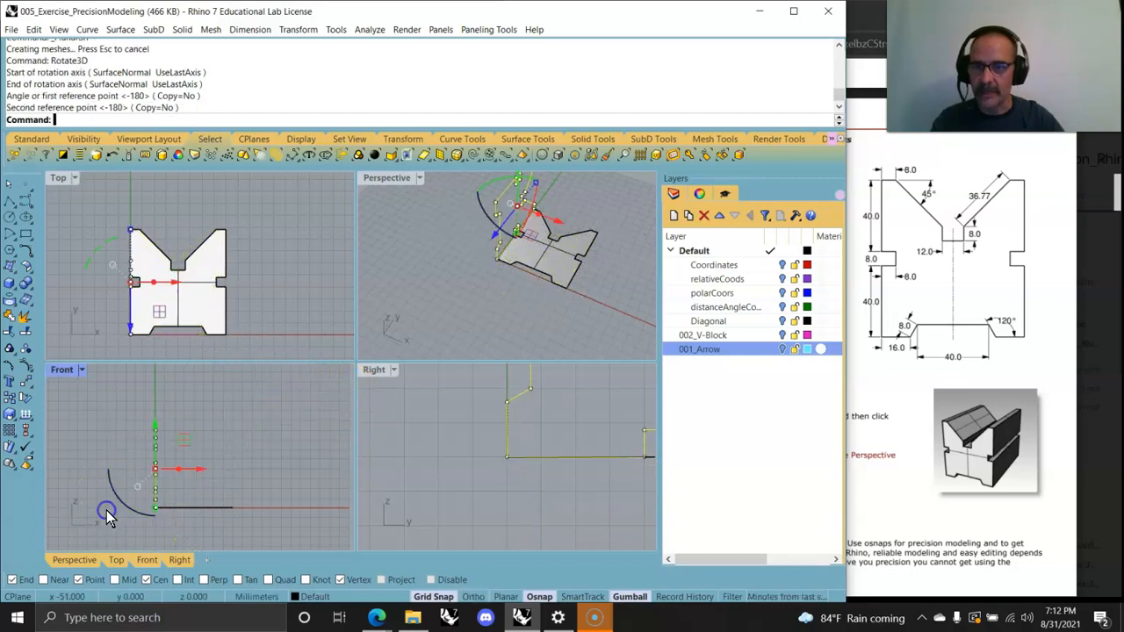
Step: Delete the planar surface, keeping the upright profile curve
left_click(477, 320)
right_click_drag(494, 308, 477, 349)
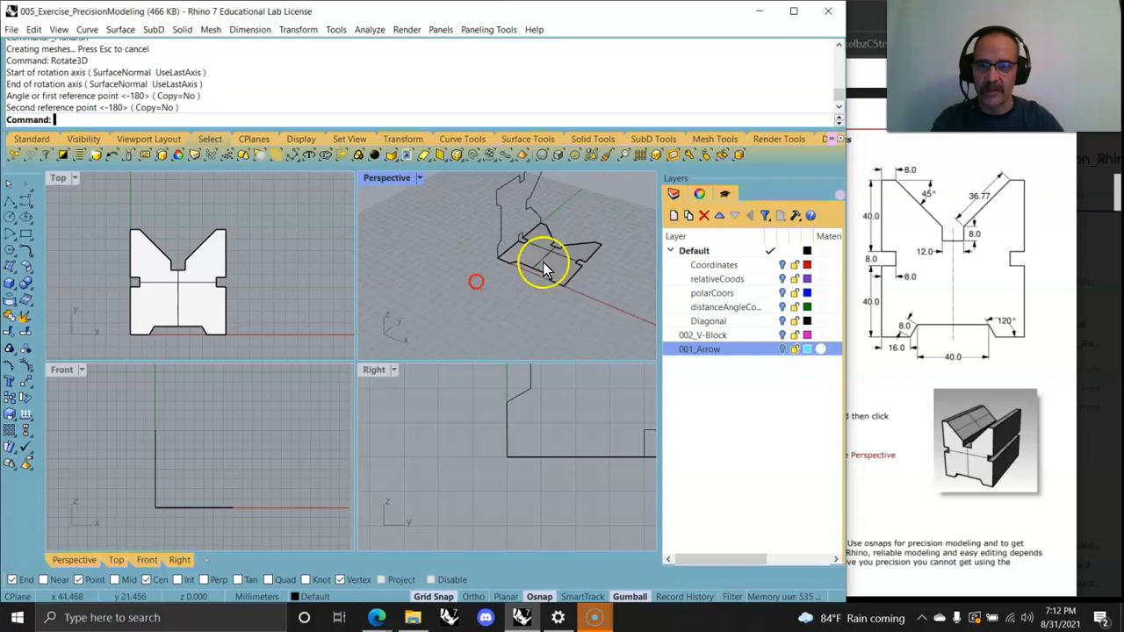
left_click(555, 268)
key("Delete")
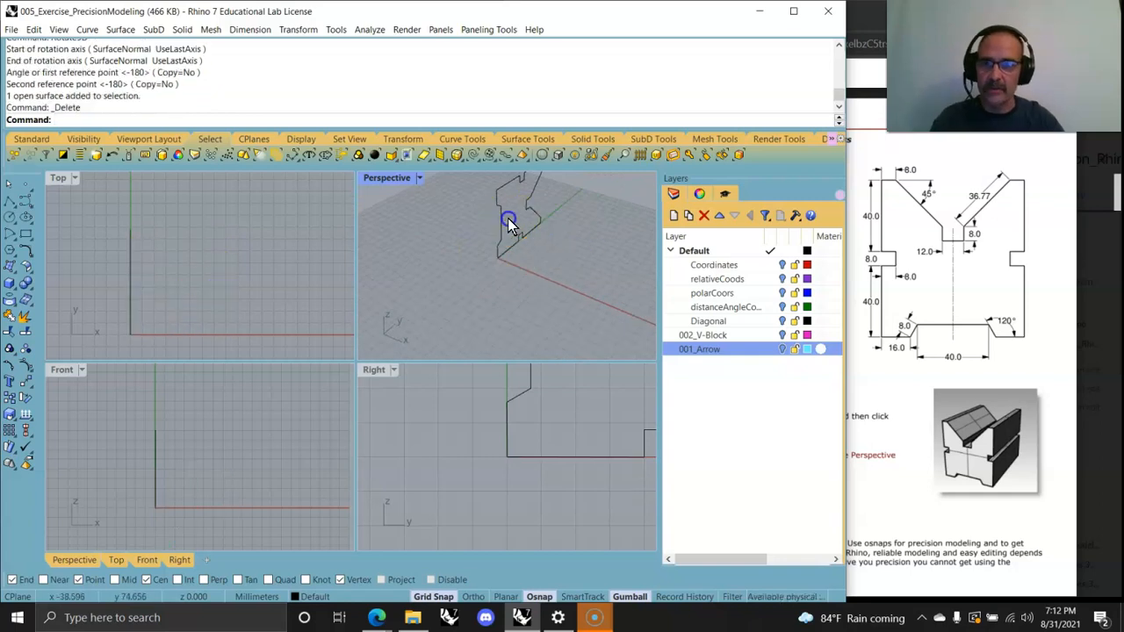
Step: Extrude the upright profile curve about 111 mm along its normal with the gumball
mouse_move(520, 253)
right_mouse_down()
mouse_move(562, 271)
mouse_move(361, 246)
mouse_move(373, 250)
right_mouse_up()
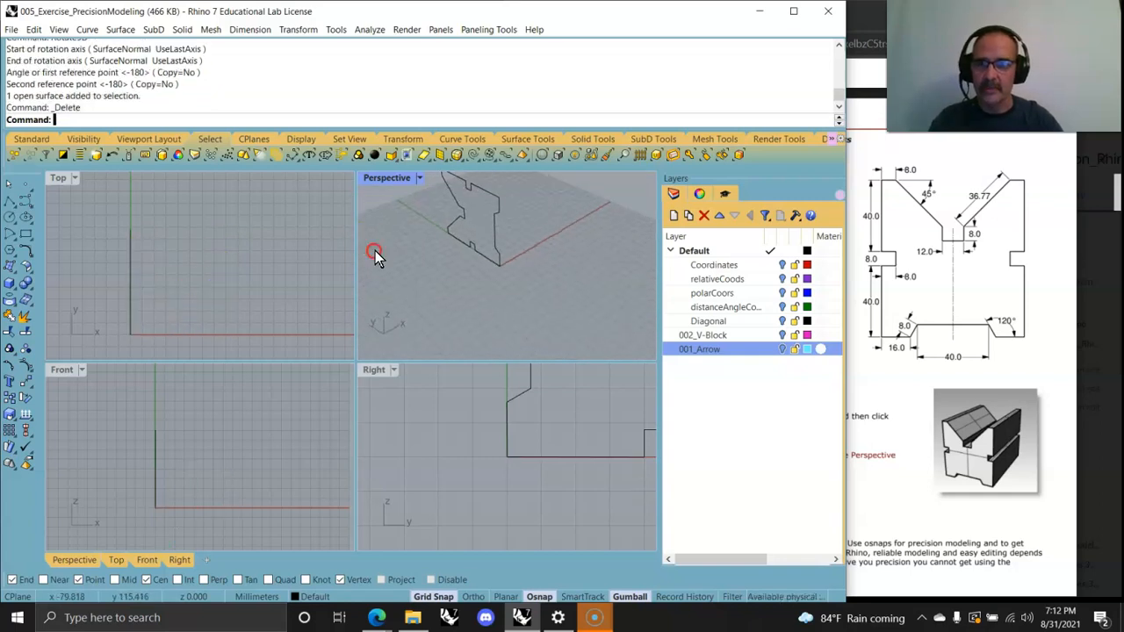
left_click(463, 256)
right_click_drag(484, 258, 505, 279)
scroll(451, 279, "up", 6)
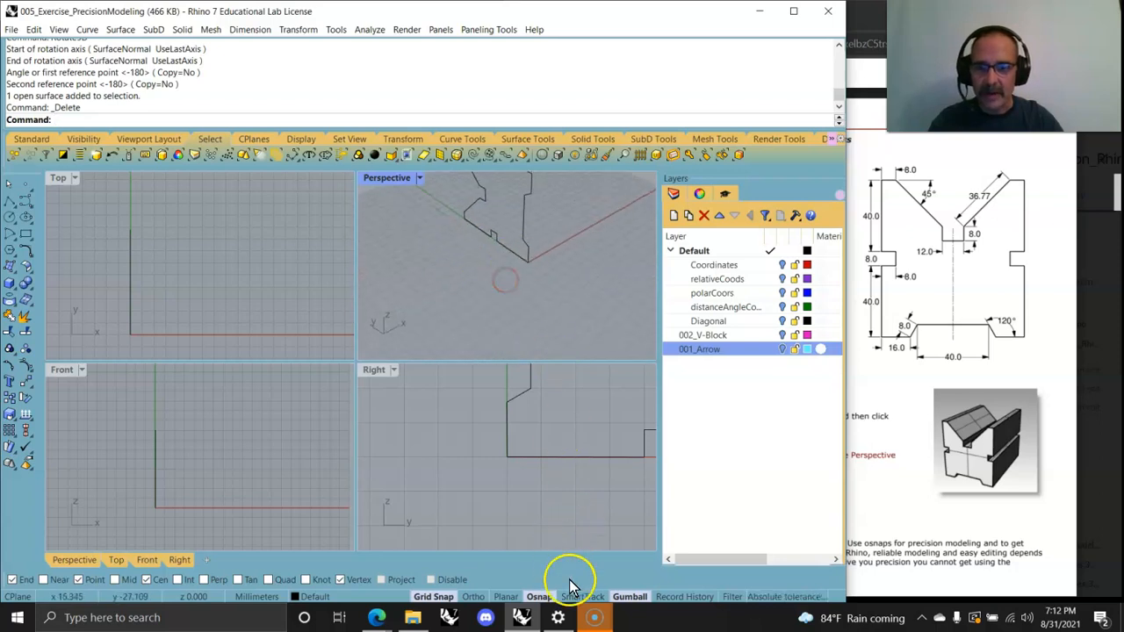
left_click(516, 261)
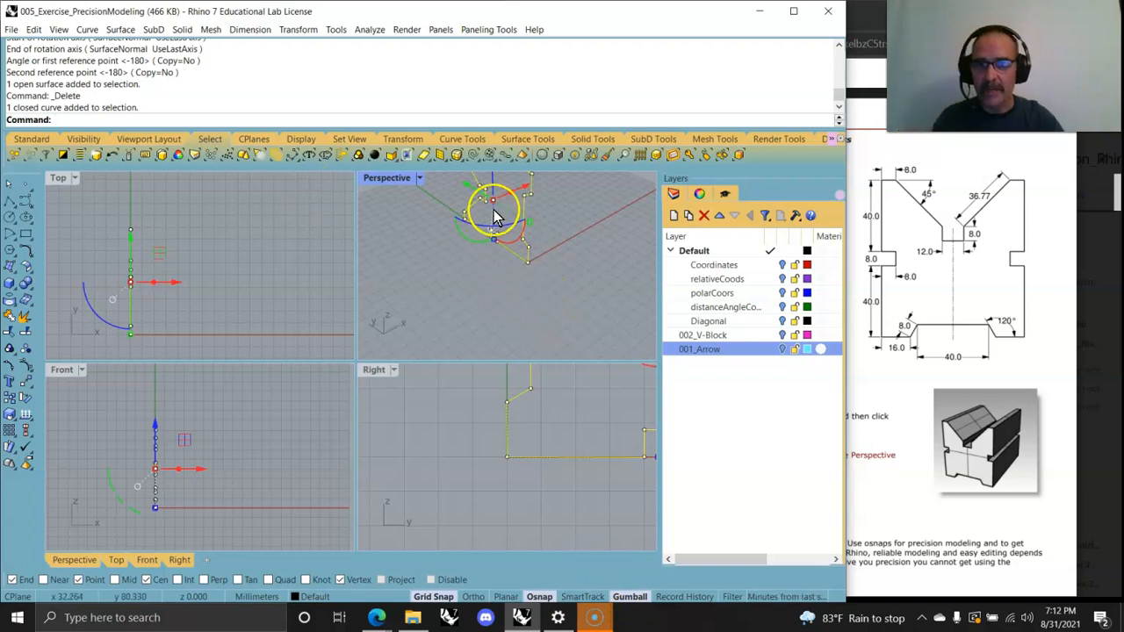
right_click_drag(509, 239, 458, 288)
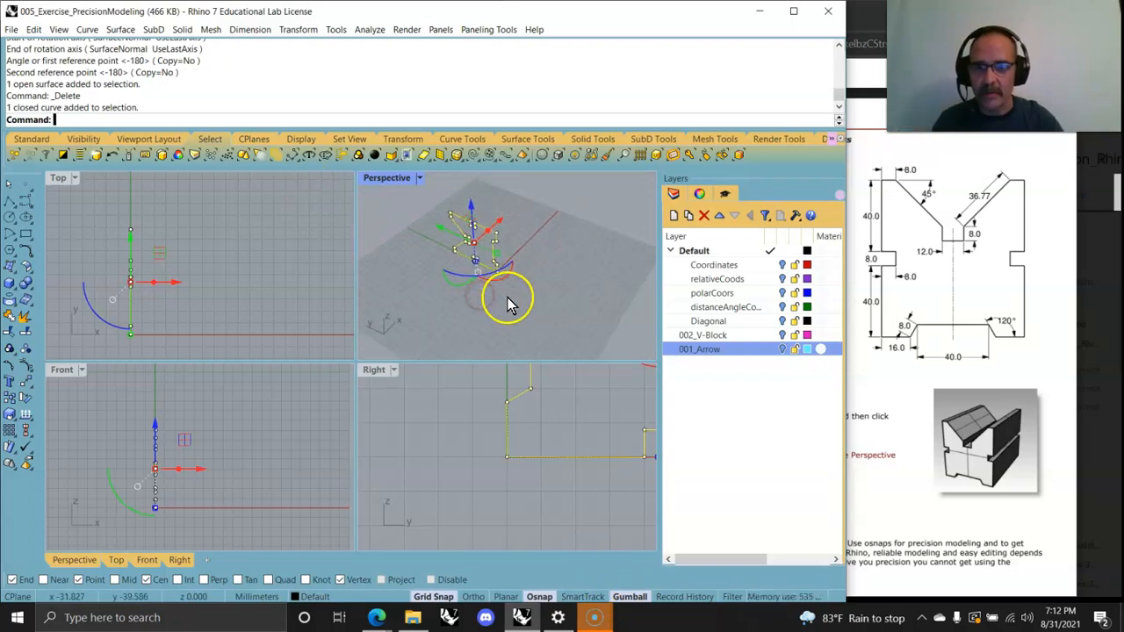
left_click_drag(497, 274, 439, 281)
left_click(439, 281)
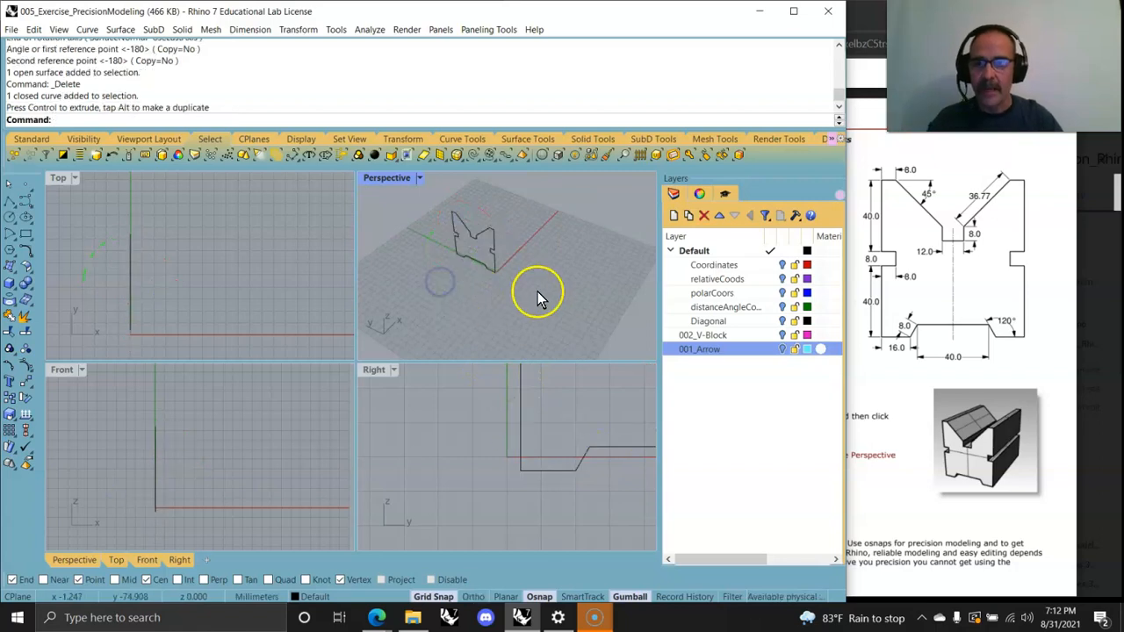
left_click(451, 219)
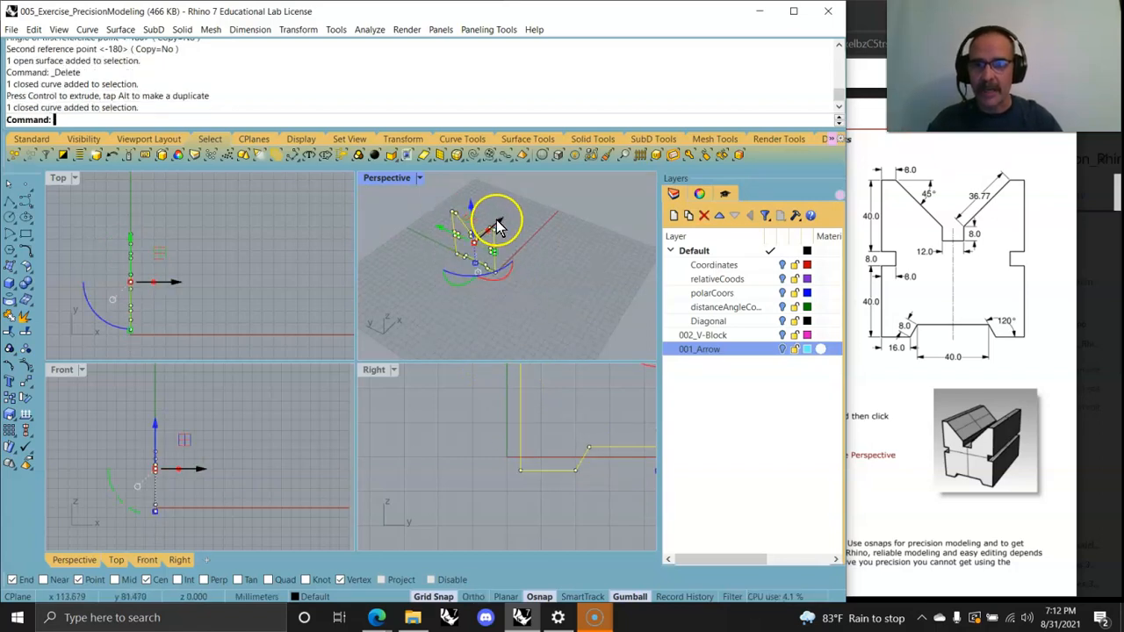
left_click_drag(497, 225, 537, 196)
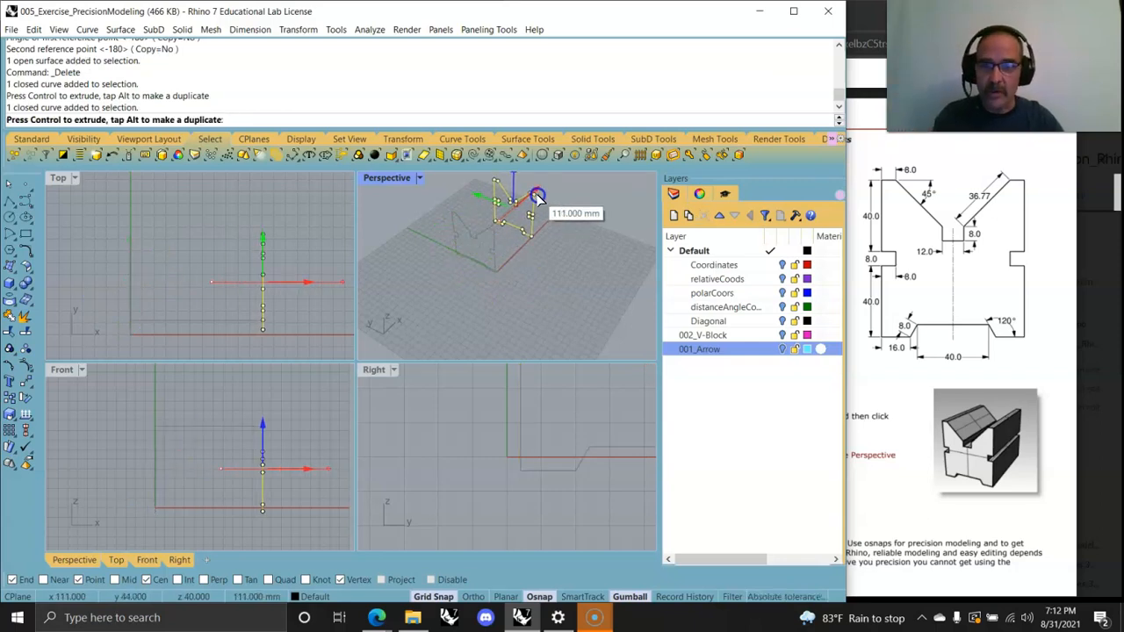
left_click_drag(537, 196, 537, 198, "ctrl")
left_click(540, 282)
right_click_drag(510, 295, 592, 243)
left_click_drag(609, 306, 469, 183)
Step: Cap the open ends of the extruded V-Block polysurface with Cap
left_click(86, 120)
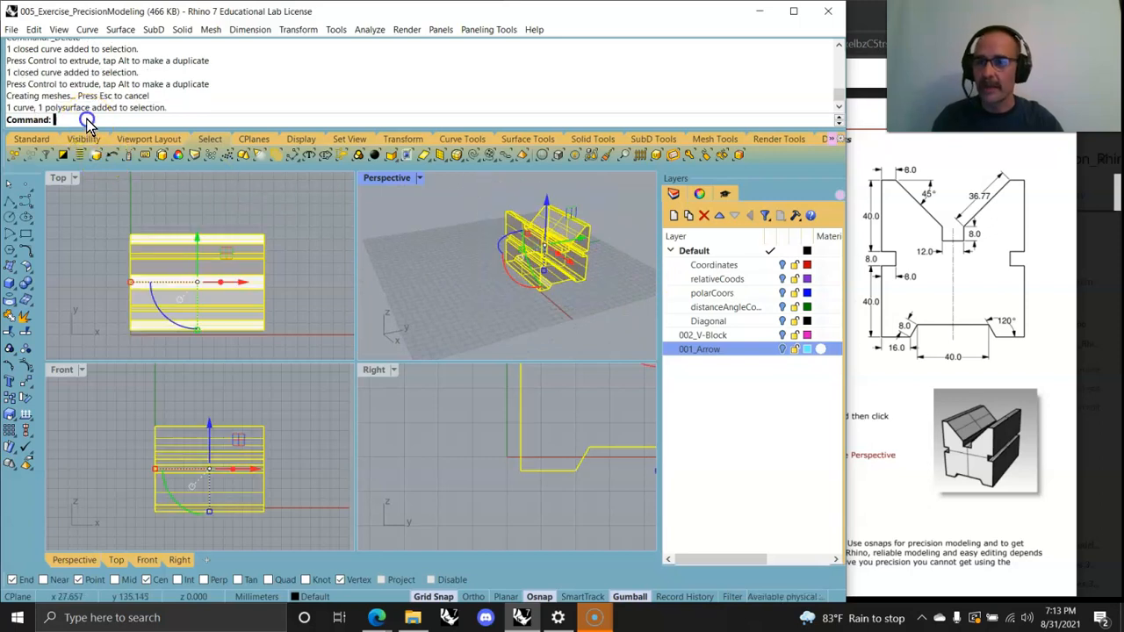
type("Cap")
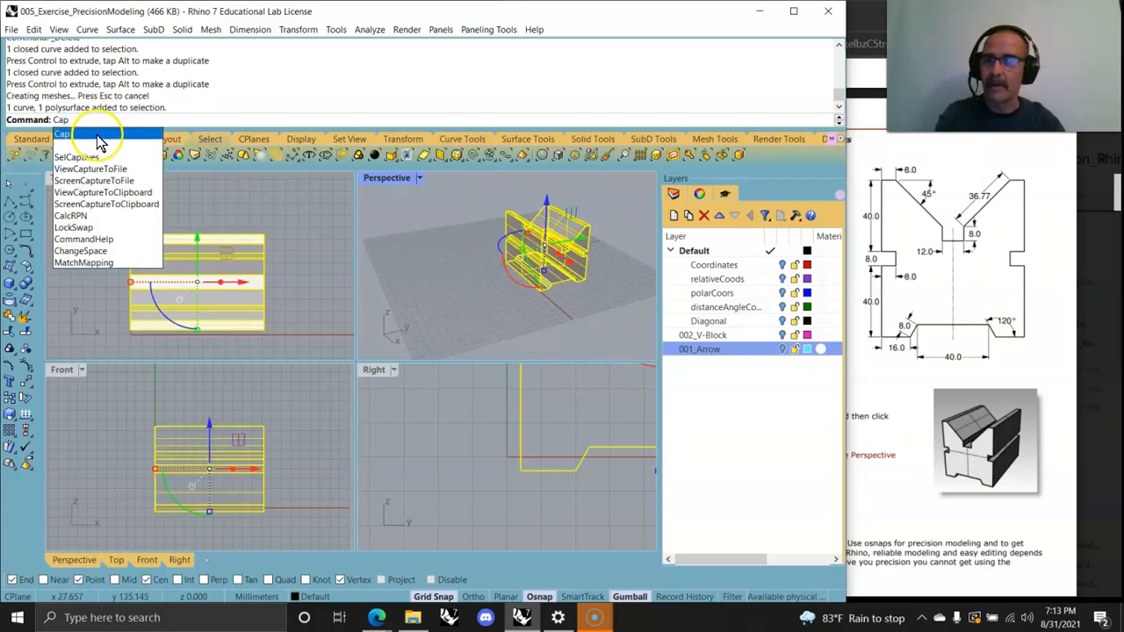
key("Return")
Step: Inspect the capped V-Block solid's object description with What and examine it in perspective
right_click_drag(458, 298, 429, 291)
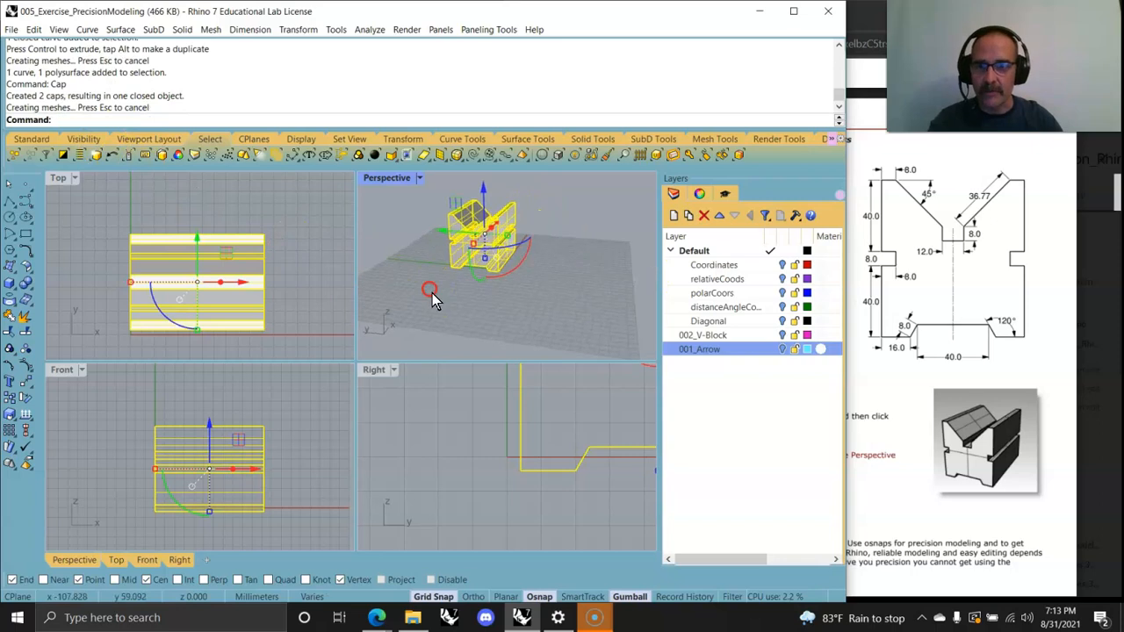
left_click(484, 305)
right_click_drag(510, 287, 553, 293)
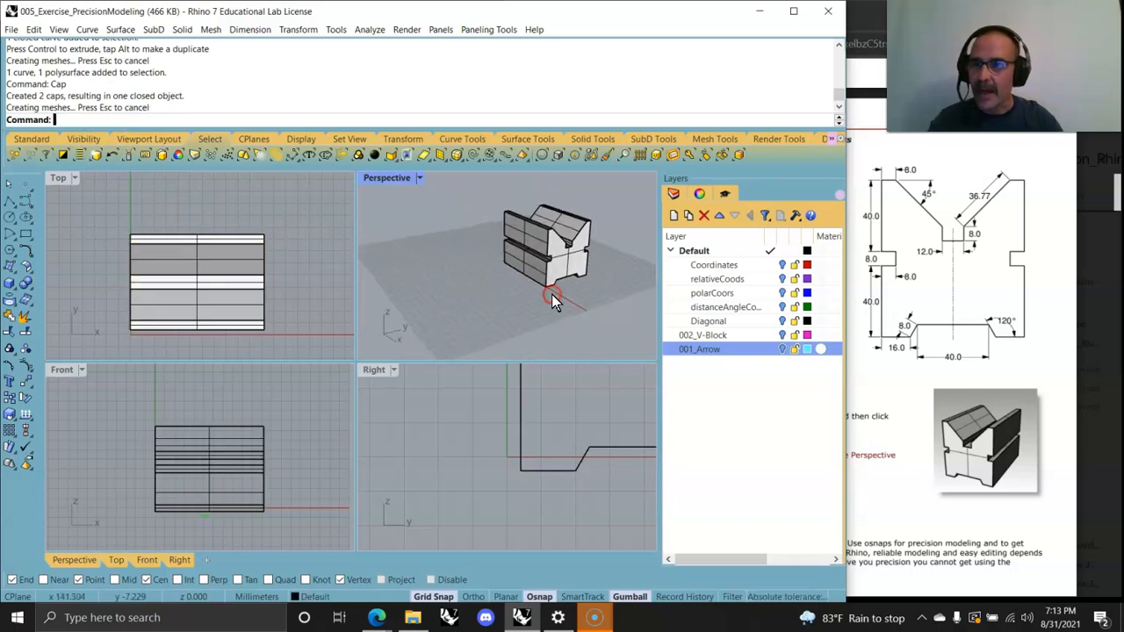
left_click(566, 289)
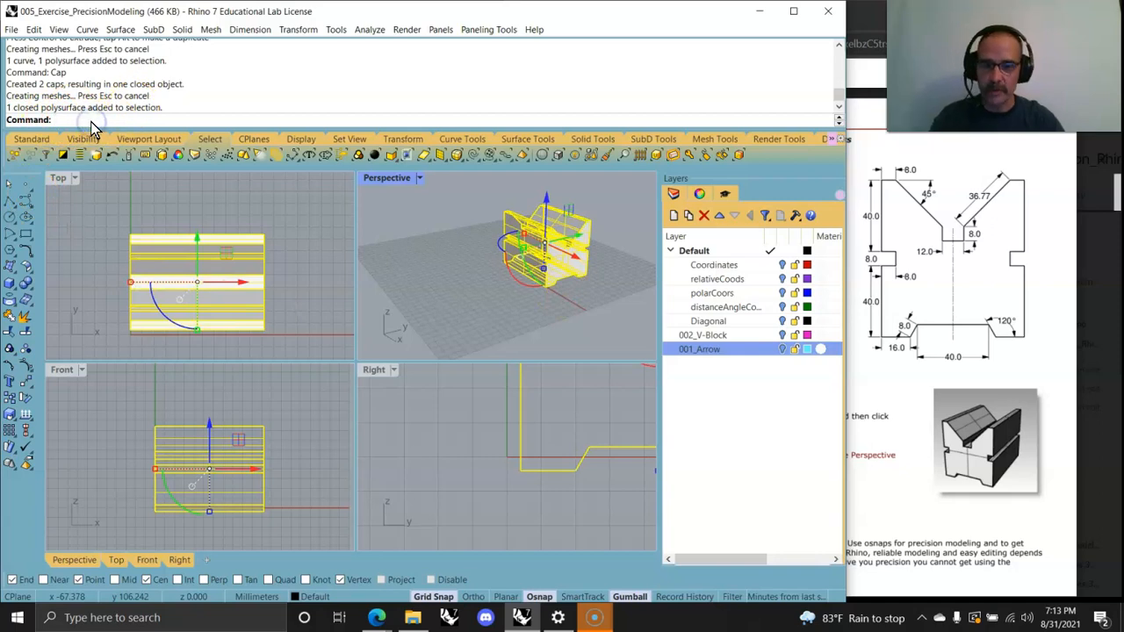
type("What")
key("Return")
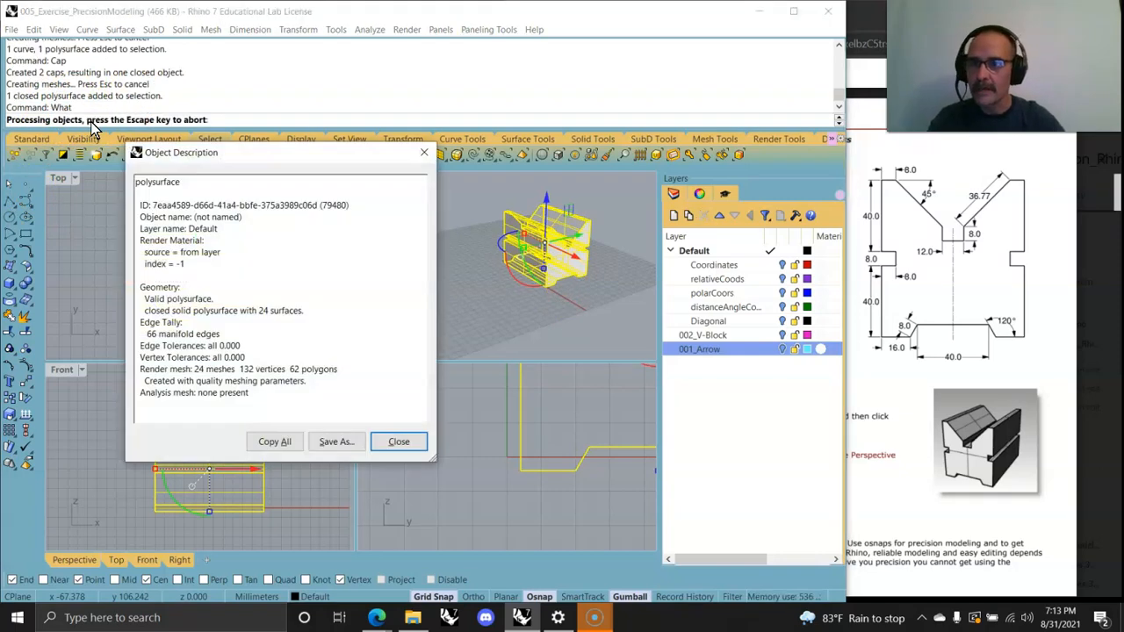
left_click(395, 442)
mouse_move(577, 292)
right_mouse_down()
mouse_move(530, 289)
mouse_move(585, 312)
right_mouse_up()
left_click(586, 312)
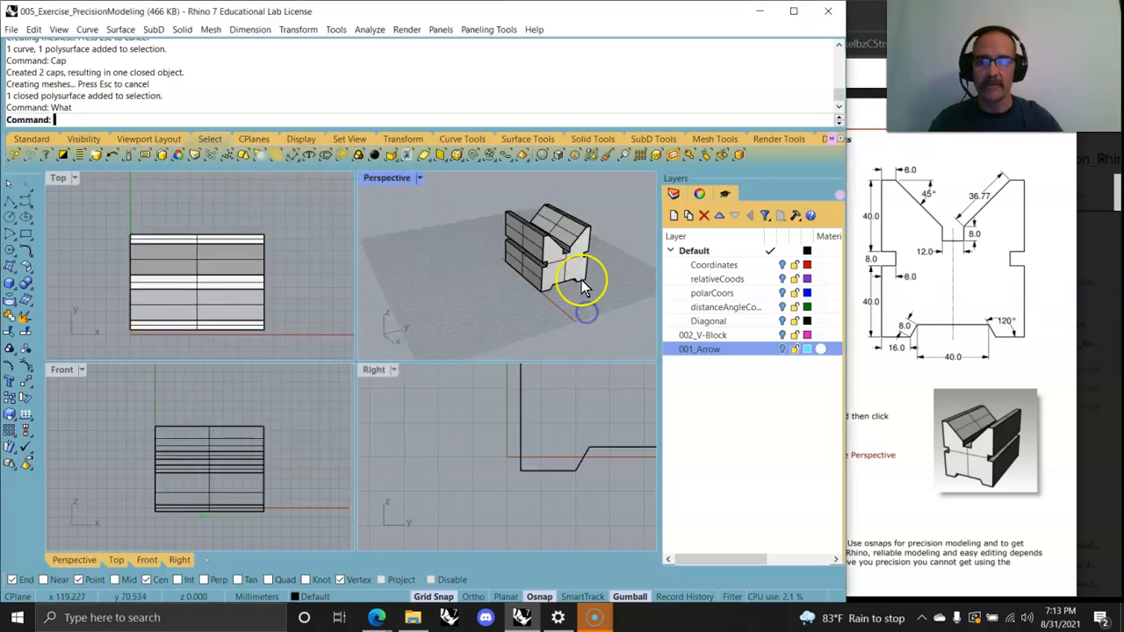
scroll(552, 253, "up", 3)
mouse_move(551, 253)
right_mouse_down()
mouse_move(451, 301)
mouse_move(449, 277)
right_mouse_up()
scroll(450, 277, "down", 2)
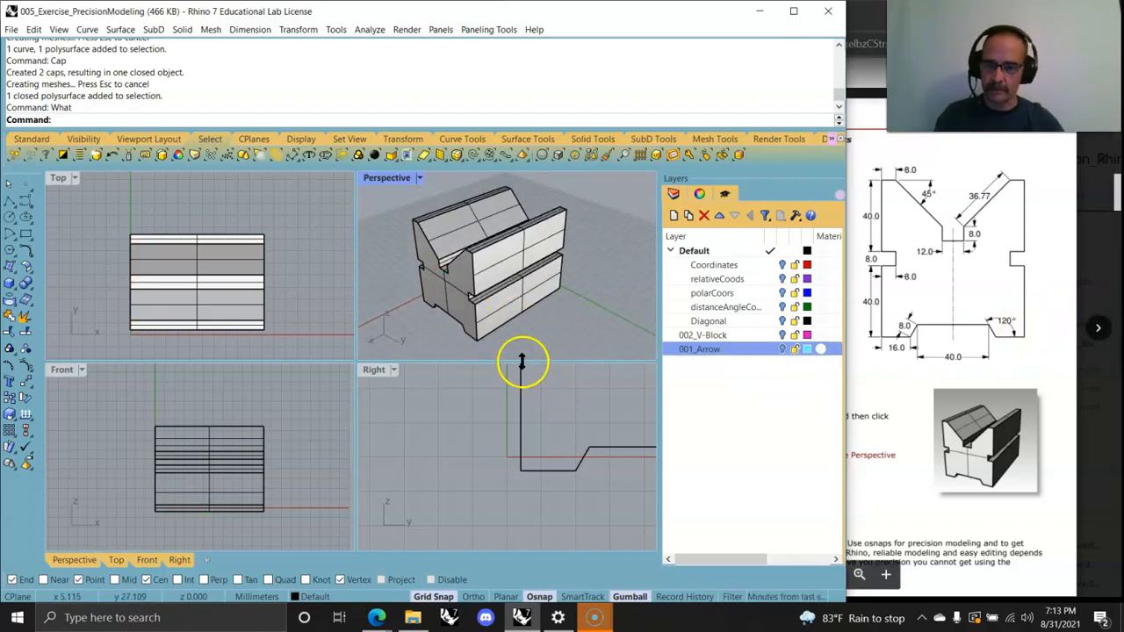
Step: Undo the cap and the gumball extrusion
key("ctrl+z")
key("ctrl+z")
right_click_drag(510, 319, 605, 271)
scroll(544, 428, "down", 9)
right_click_drag(595, 425, 549, 446)
scroll(509, 469, "up", 6)
scroll(508, 464, "down", 2)
scroll(548, 446, "down", 2)
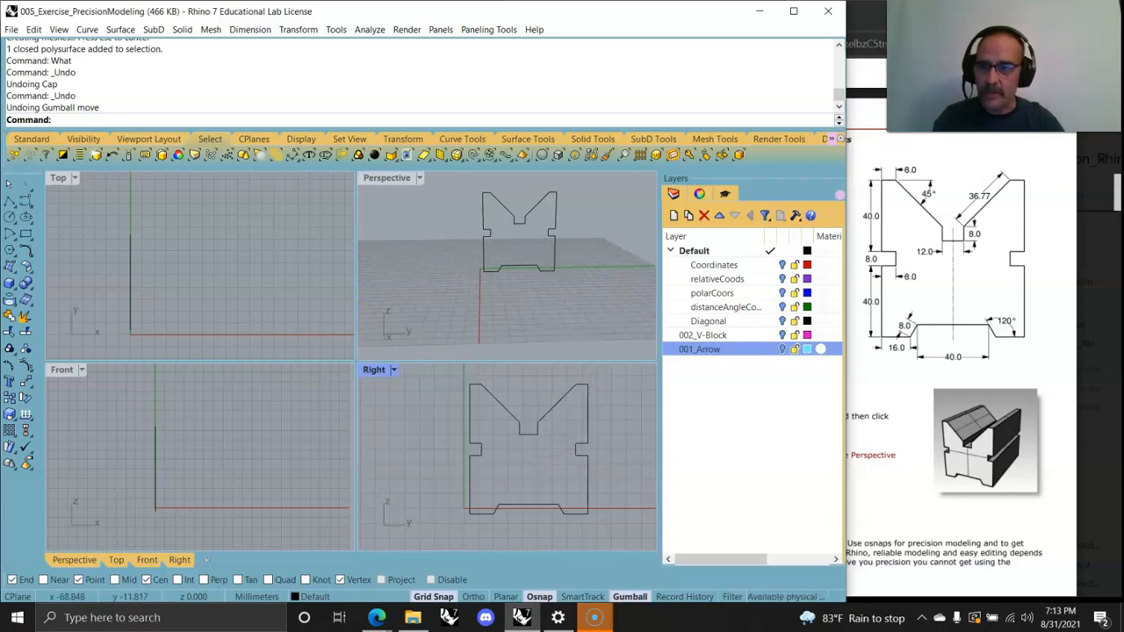
left_click(31, 257)
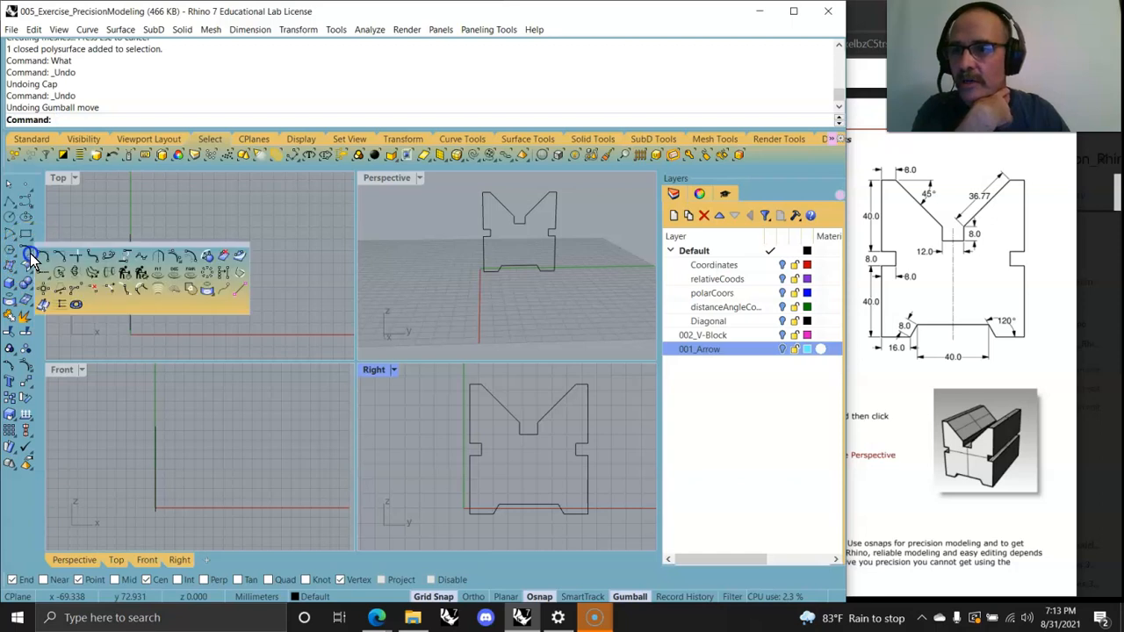
left_click_drag(81, 251, 128, 208)
left_click(94, 232)
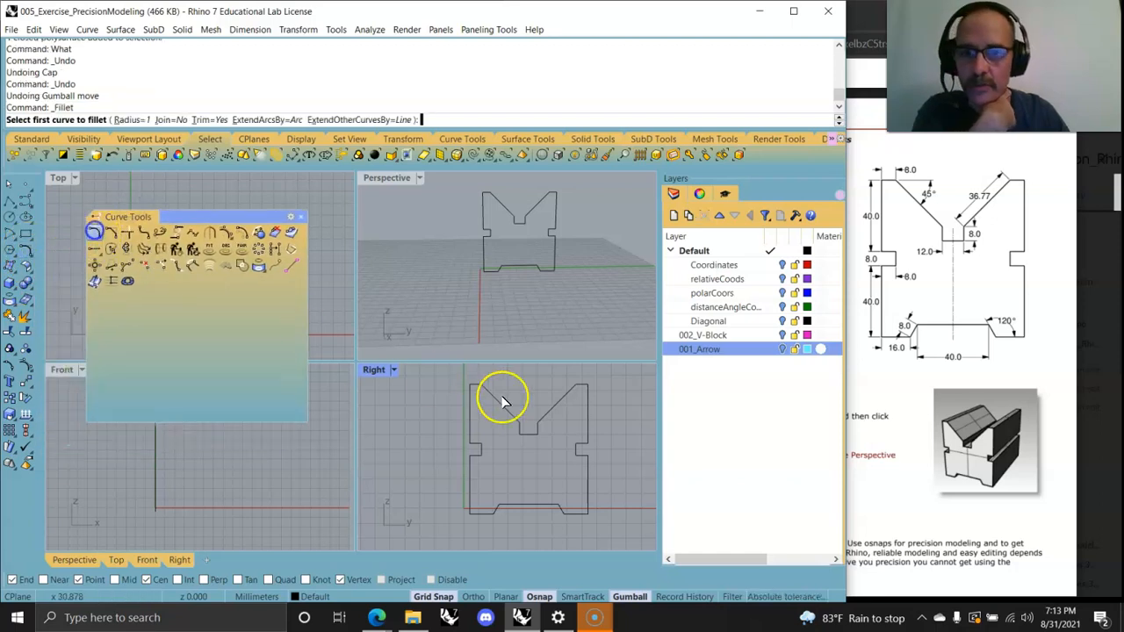
scroll(475, 393, "up", 8)
right_click_drag(503, 423, 506, 479)
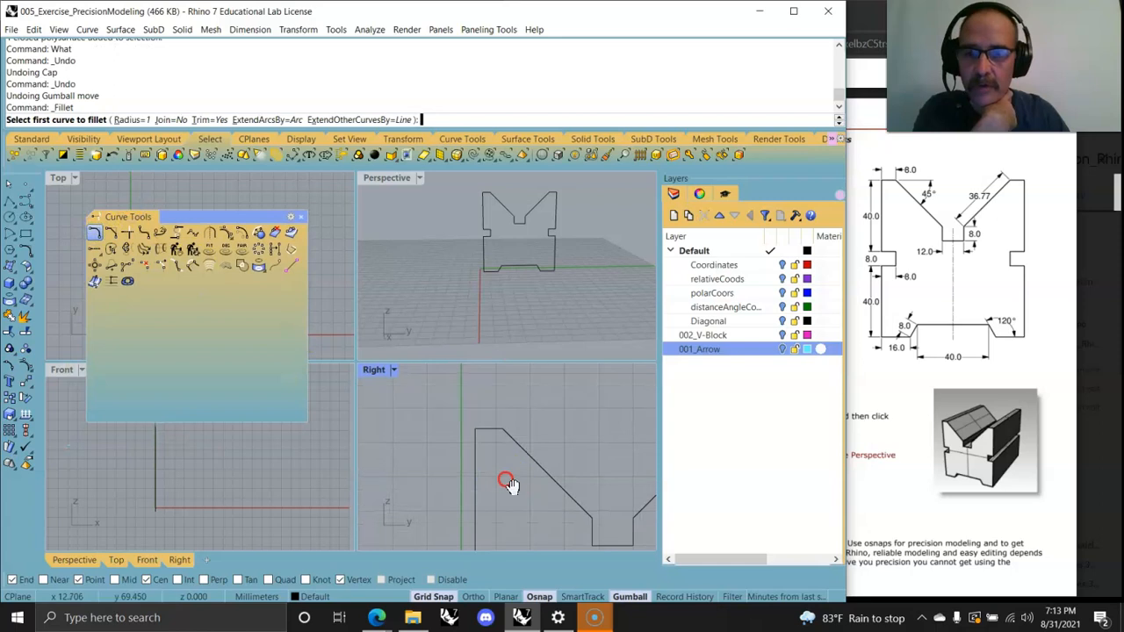
left_click(483, 427)
scroll(465, 421, "down", 6)
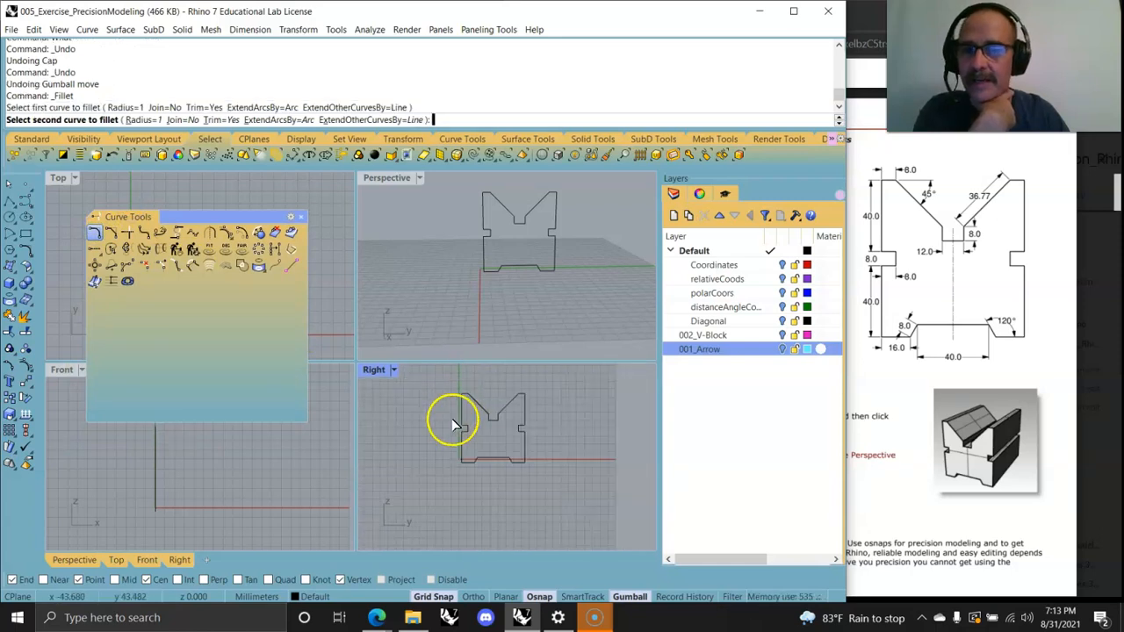
key("Escape")
Step: Explode the closed V-Block profile curve into its separate segments
left_click_drag(563, 477, 426, 370)
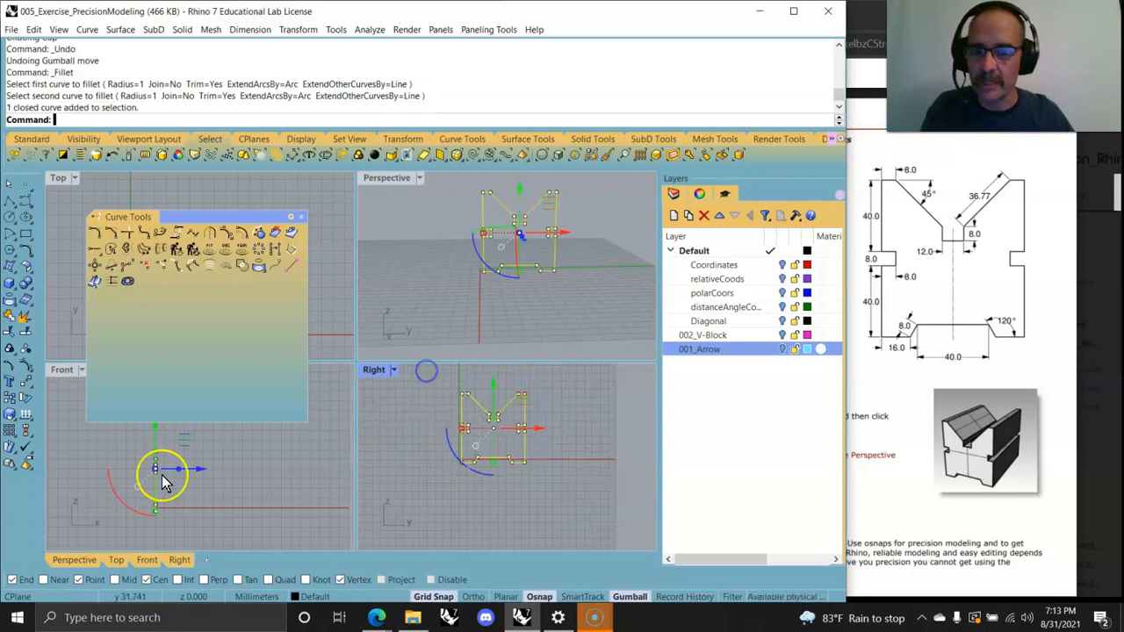
left_click(25, 315)
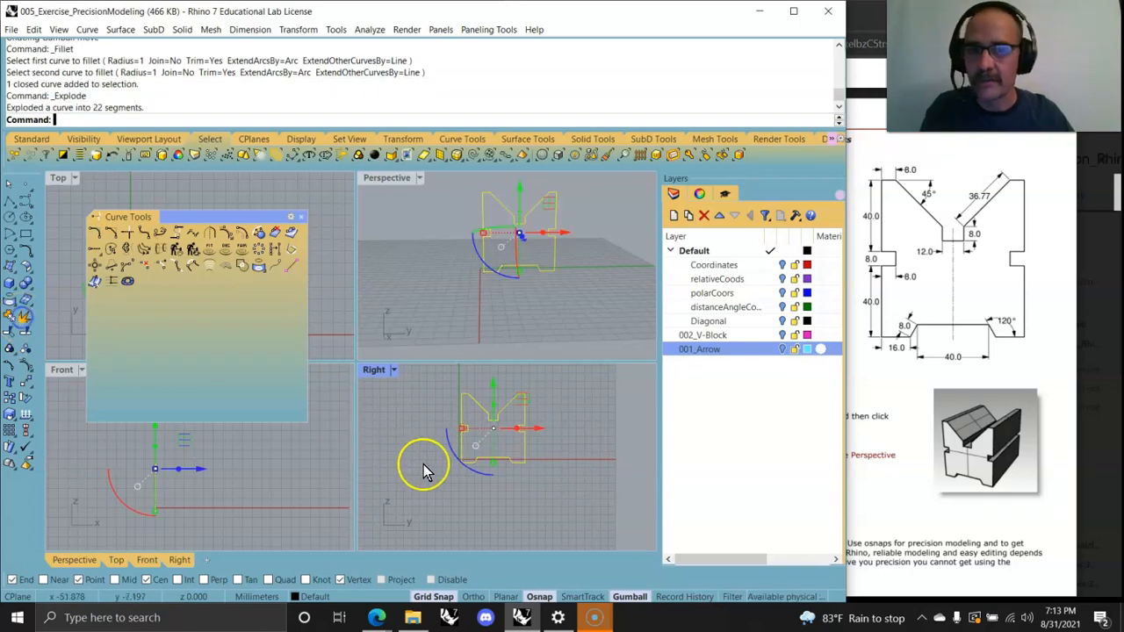
Step: Fillet the profile's upper-left outer corner with a radius of 1
left_click(94, 232)
scroll(475, 413, "up", 6)
scroll(491, 454, "up", 3)
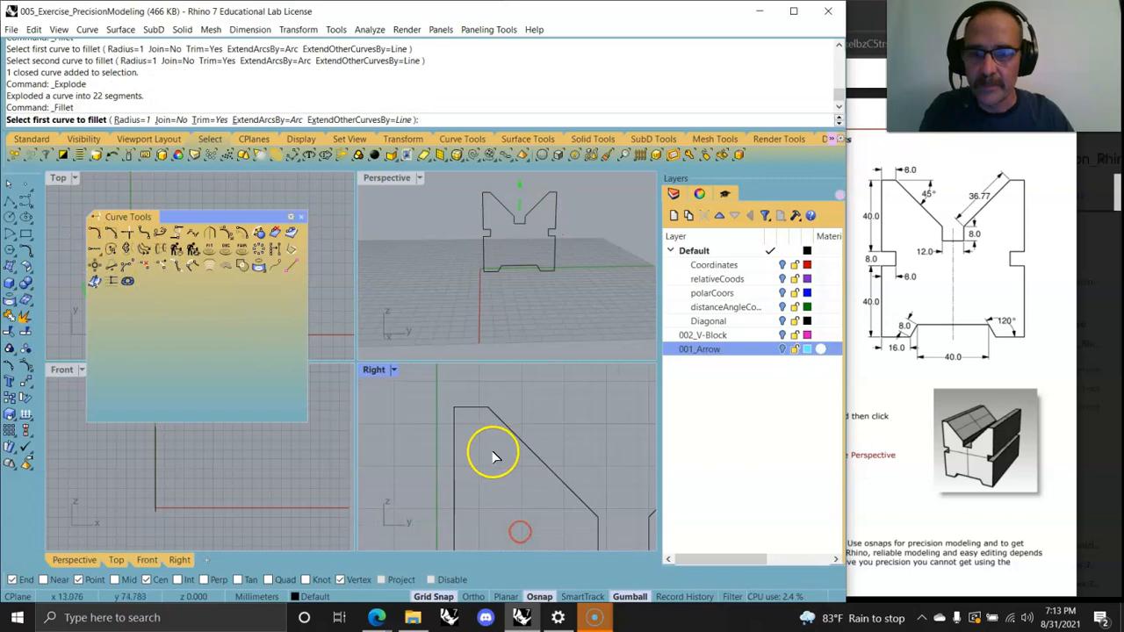
left_click(466, 406)
left_click(452, 426)
Step: Inspect the filleted upper-left corner by selecting its neighbouring segments
scroll(458, 419, "up", 6)
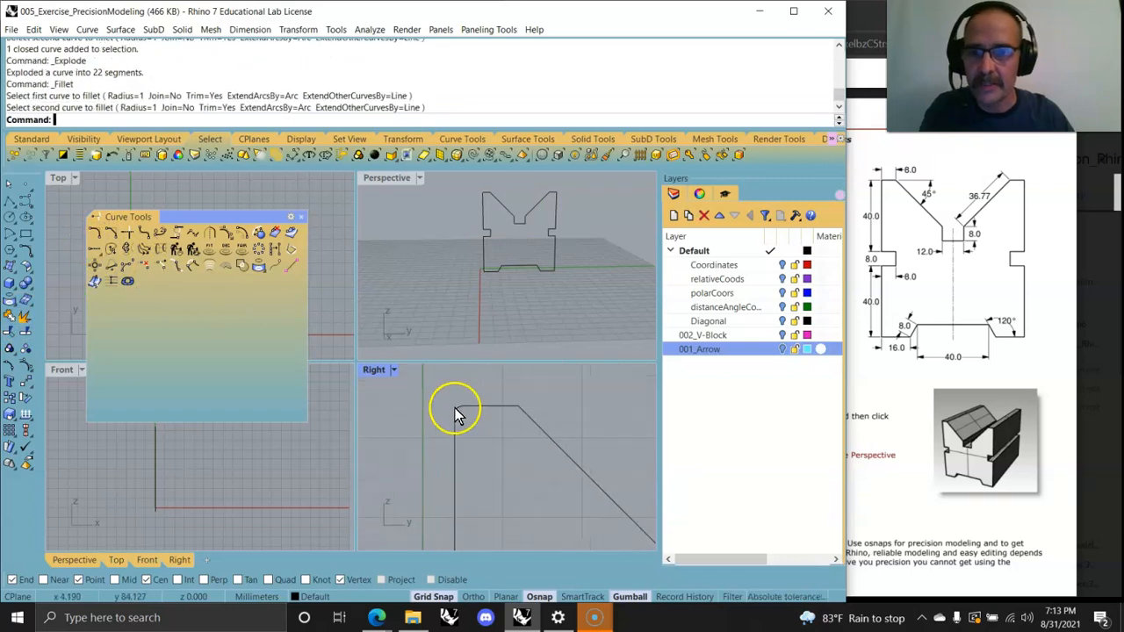
right_click_drag(569, 461, 460, 430)
right_click_drag(474, 390, 489, 432)
left_click(488, 422)
left_click(461, 411)
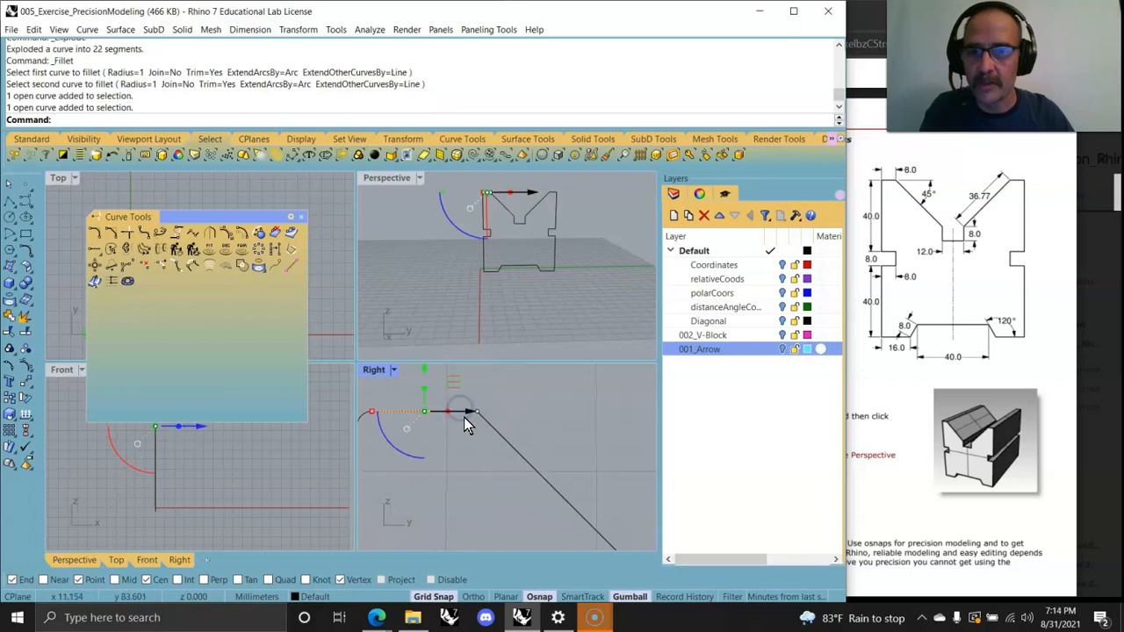
left_click(494, 427)
left_click(462, 410)
left_click(463, 466)
mouse_move(505, 486)
right_mouse_down()
mouse_move(478, 476)
mouse_move(492, 470)
right_mouse_up()
Step: Fillet the corner where the left jaw's top edge meets the V slope with radius 1
left_click(104, 238)
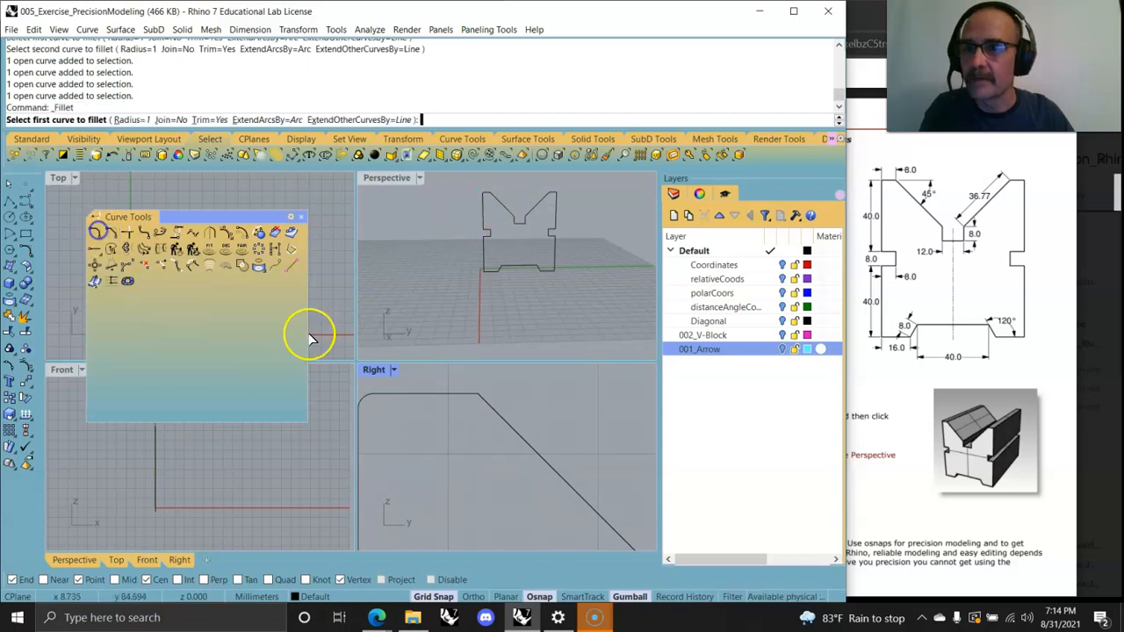
left_click(501, 424)
left_click(458, 389)
Step: Fillet the right jaw's outer top corner and its corner at the V slope with radius 1
right_click_drag(472, 479, 401, 453)
scroll(492, 457, "down", 6)
scroll(473, 463, "down", 7)
right_click_drag(540, 486, 477, 482)
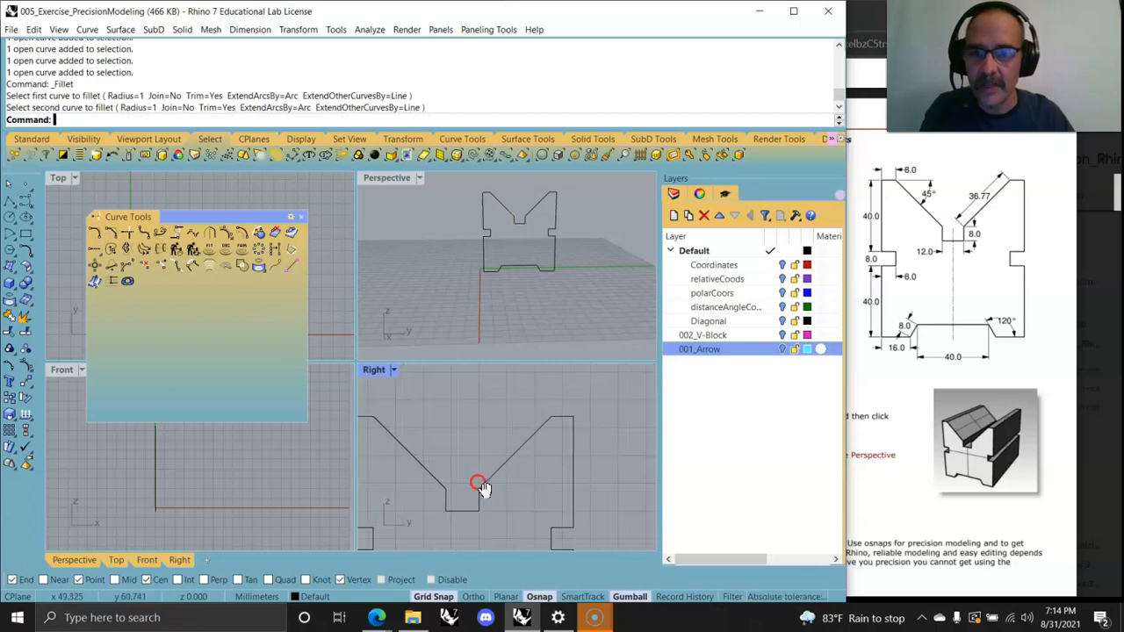
right_click_drag(552, 423, 552, 475)
scroll(519, 470, "up", 9)
right_click(527, 462)
left_click(577, 445)
left_click(556, 414)
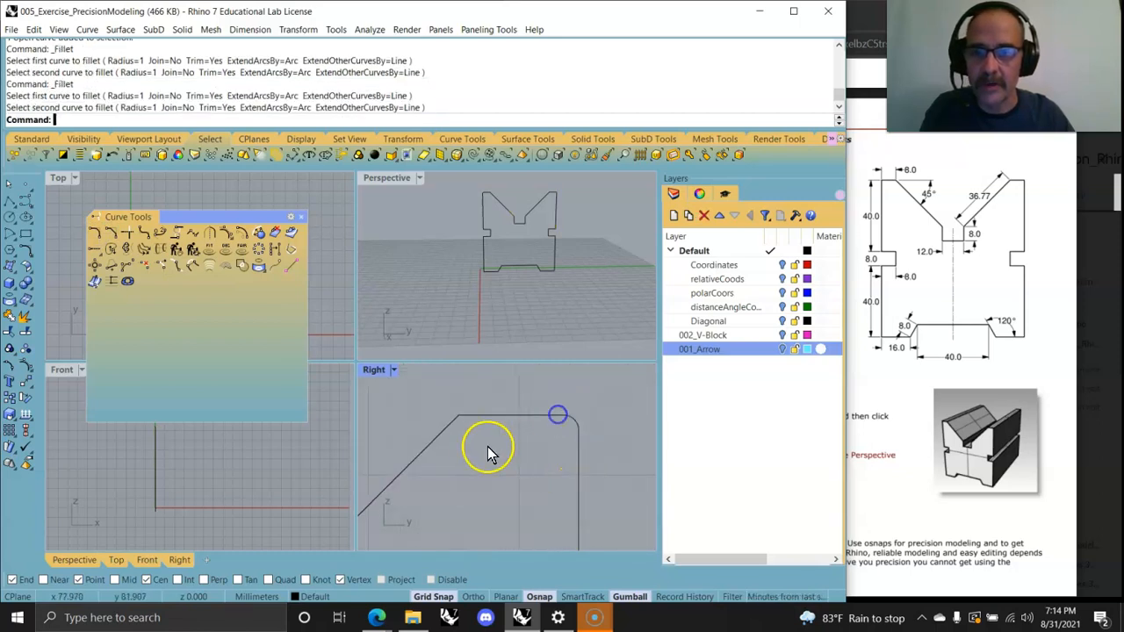
right_click(488, 426)
left_click(489, 414)
left_click(447, 431)
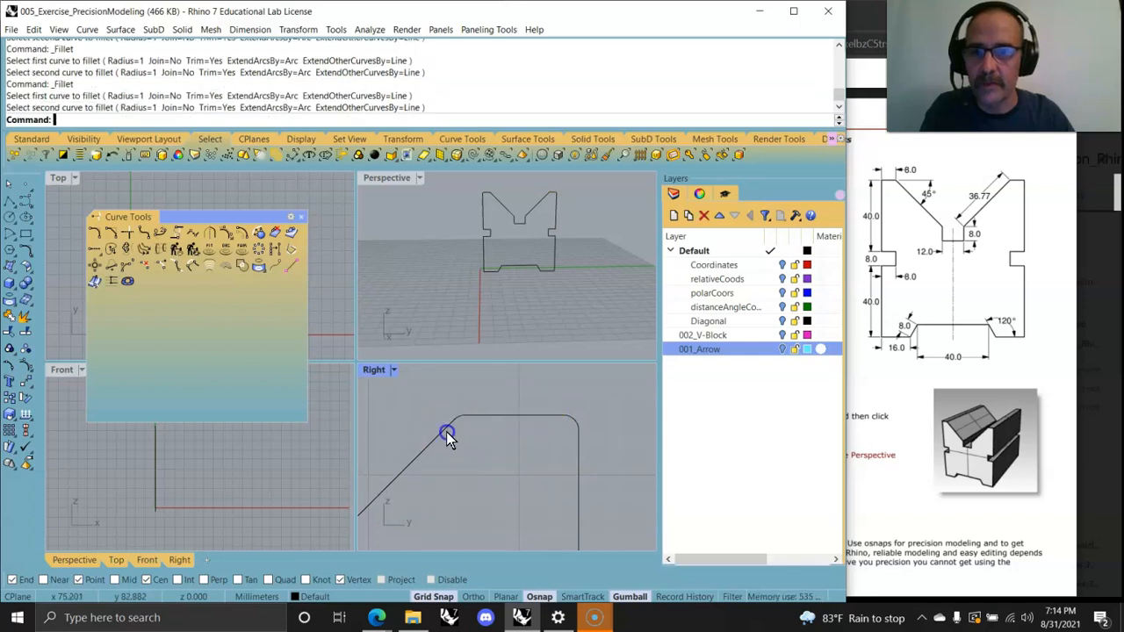
Step: Close the curve tools palette and join all the profile segments into one curve
right_click_drag(507, 485, 581, 436)
scroll(580, 453, "down", 6)
right_click_drag(602, 490, 539, 482)
scroll(549, 465, "down", 8)
right_click_drag(527, 298, 433, 315)
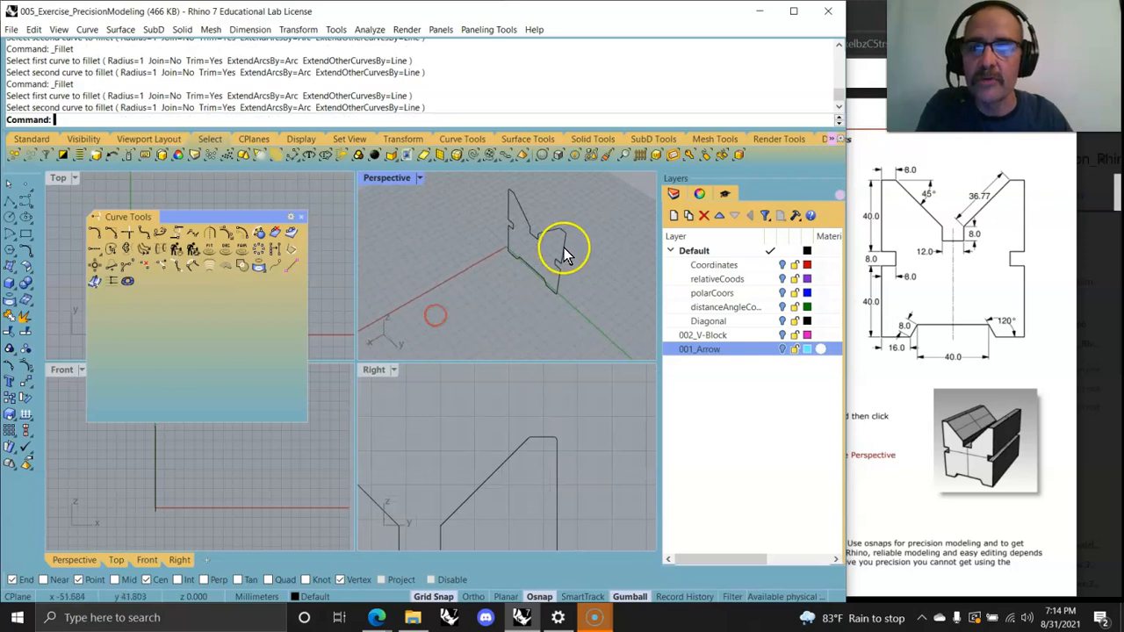
left_click(301, 218)
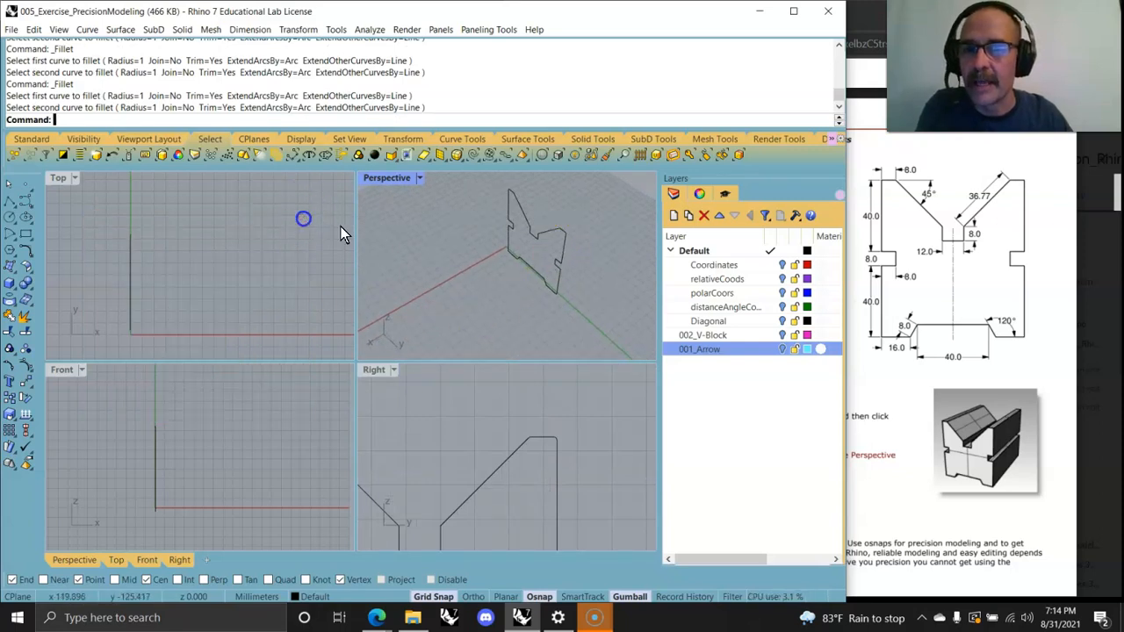
left_click_drag(595, 318, 469, 190)
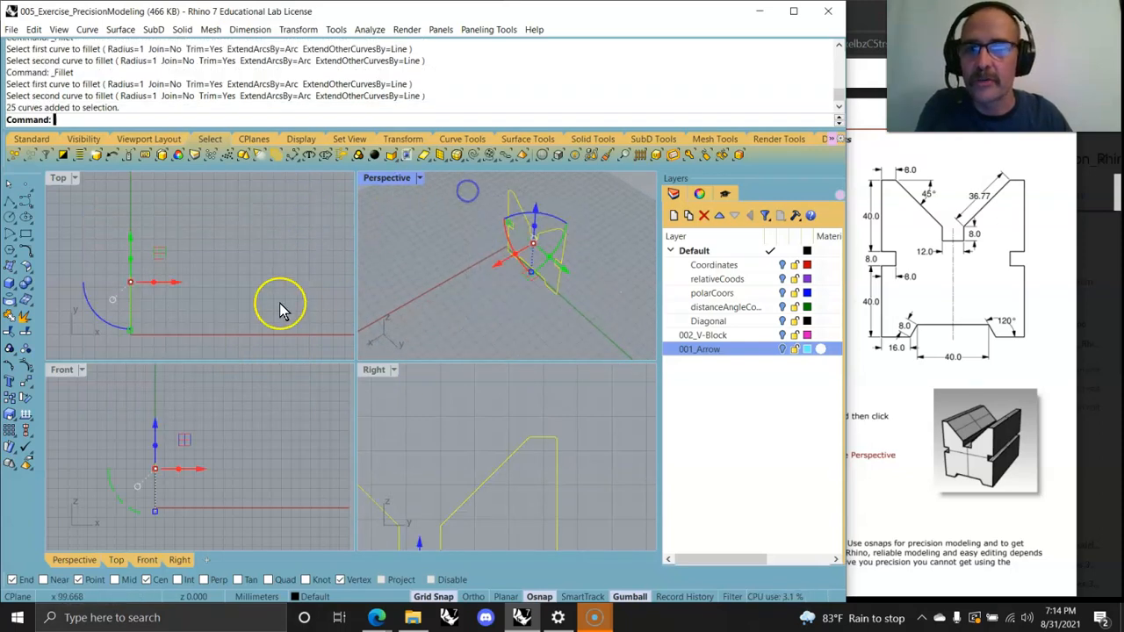
left_click(12, 315)
Step: Extrude the joined profile with the gumball and try to cap the resulting polysurface
left_click_drag(494, 258, 511, 210)
left_click(503, 292)
left_click(78, 125)
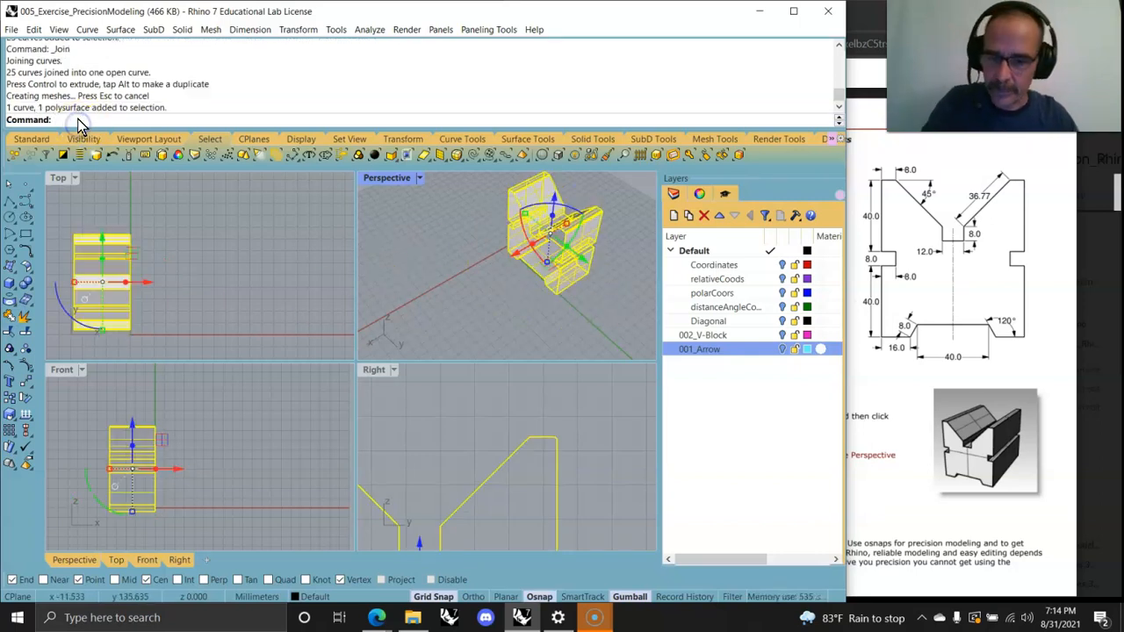
key("Return")
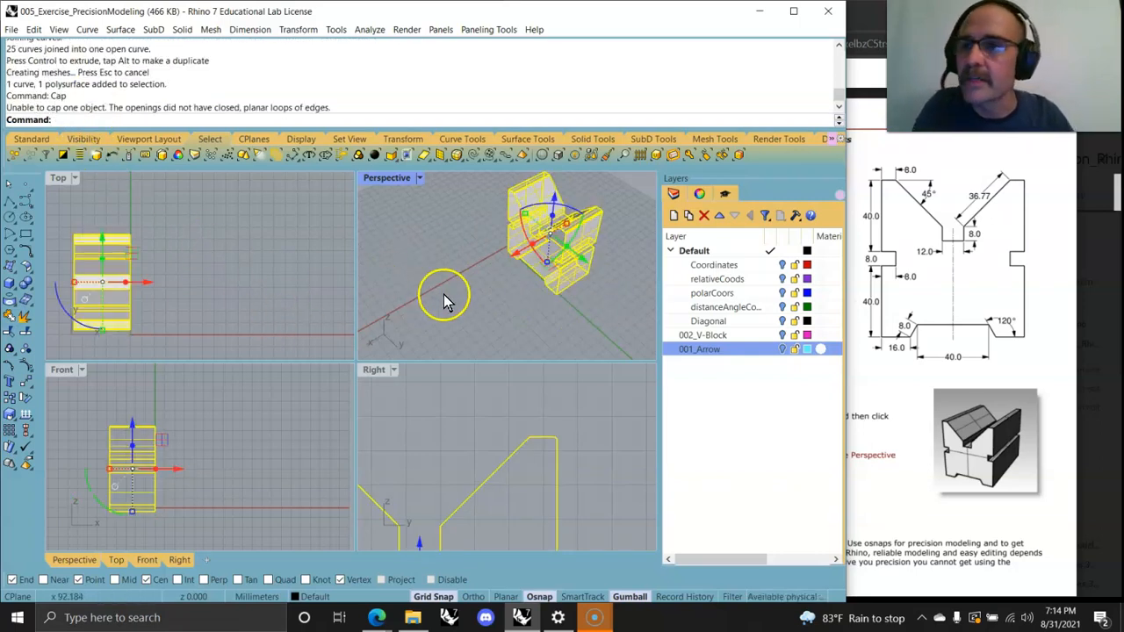
right_click(467, 320)
right_click_drag(559, 293, 582, 284)
left_click(528, 296)
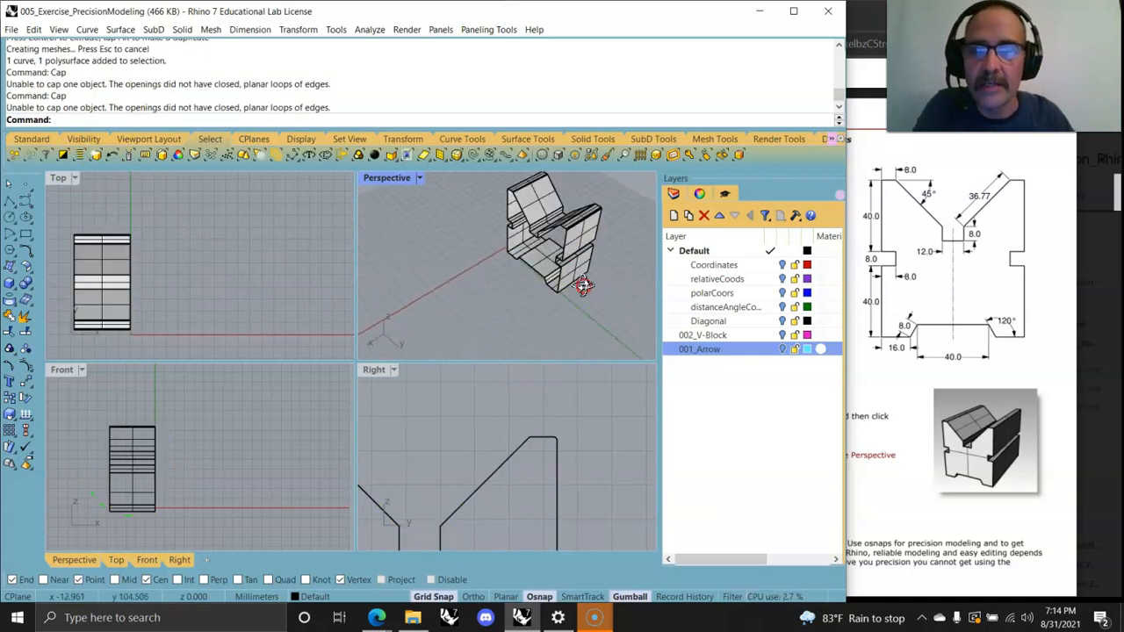
left_click(502, 198)
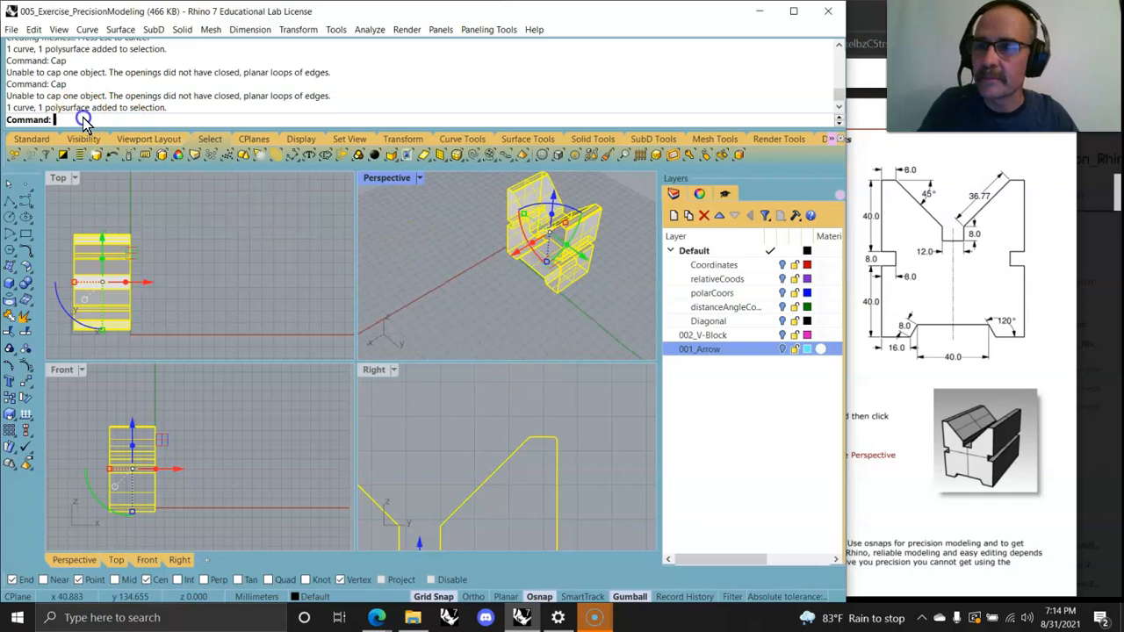
key("Return")
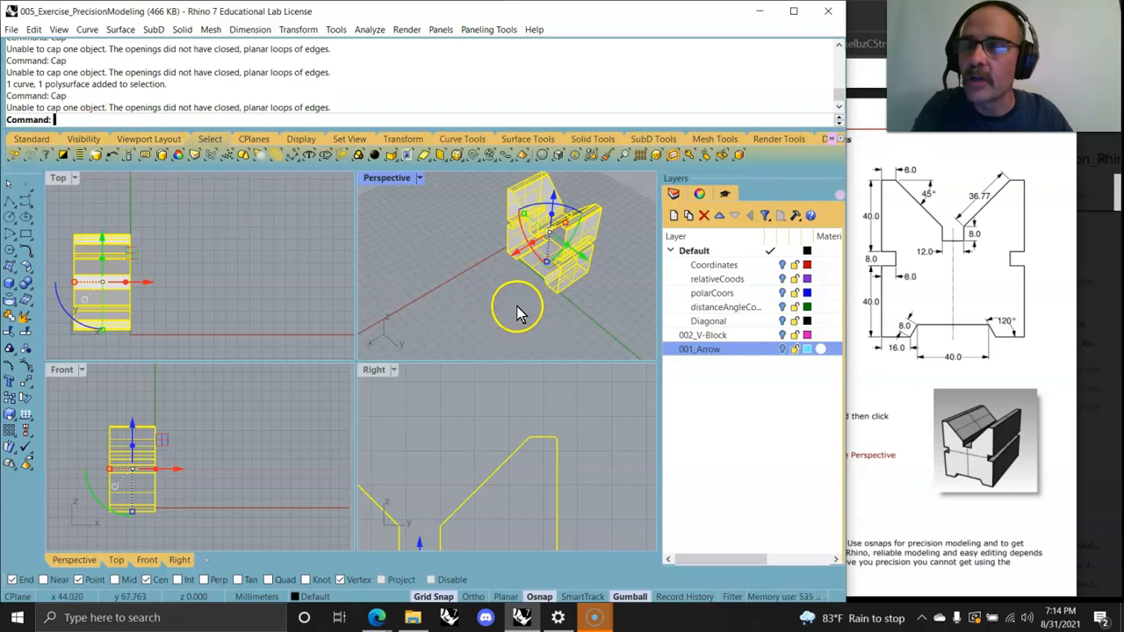
Step: Join the leftover profile segment with the open profile curve into one closed curve
right_click_drag(509, 299, 607, 269)
left_click(590, 324)
right_click_drag(590, 324, 564, 319)
scroll(557, 307, "up", 5)
right_click_drag(549, 279, 586, 254)
scroll(589, 257, "down", 8)
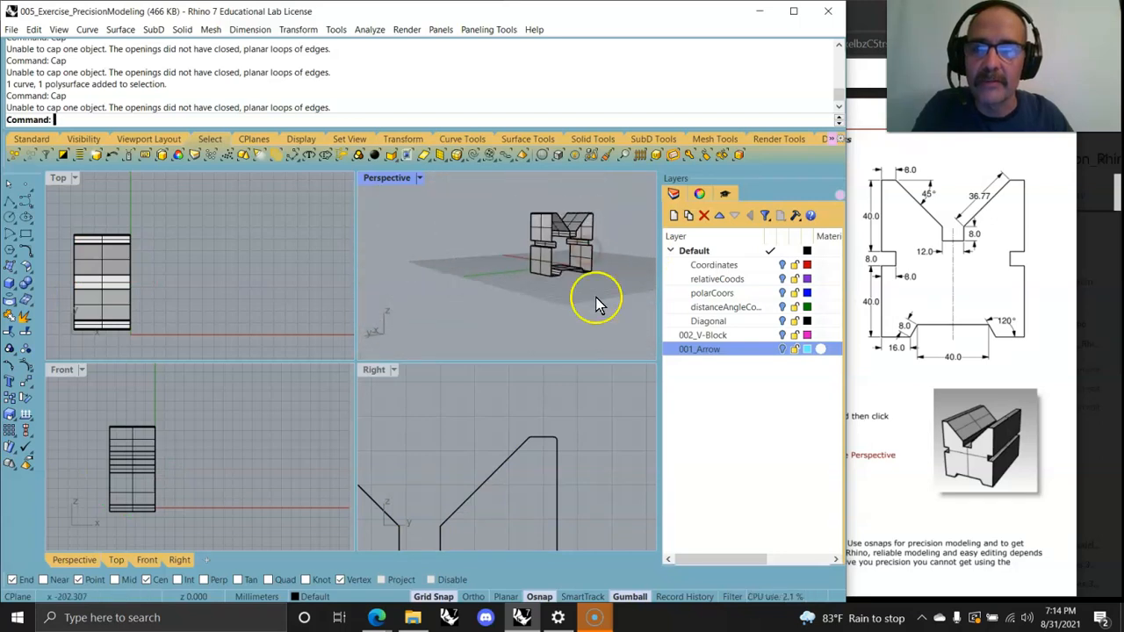
right_click_drag(595, 298, 588, 342)
left_click_drag(493, 193, 493, 194)
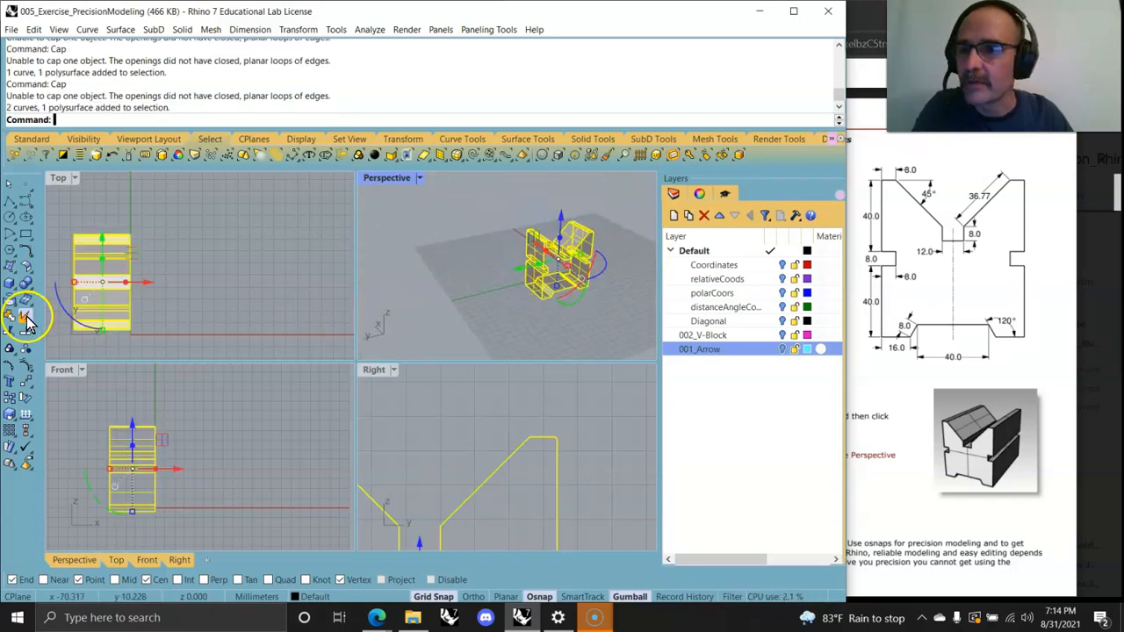
left_click(11, 332)
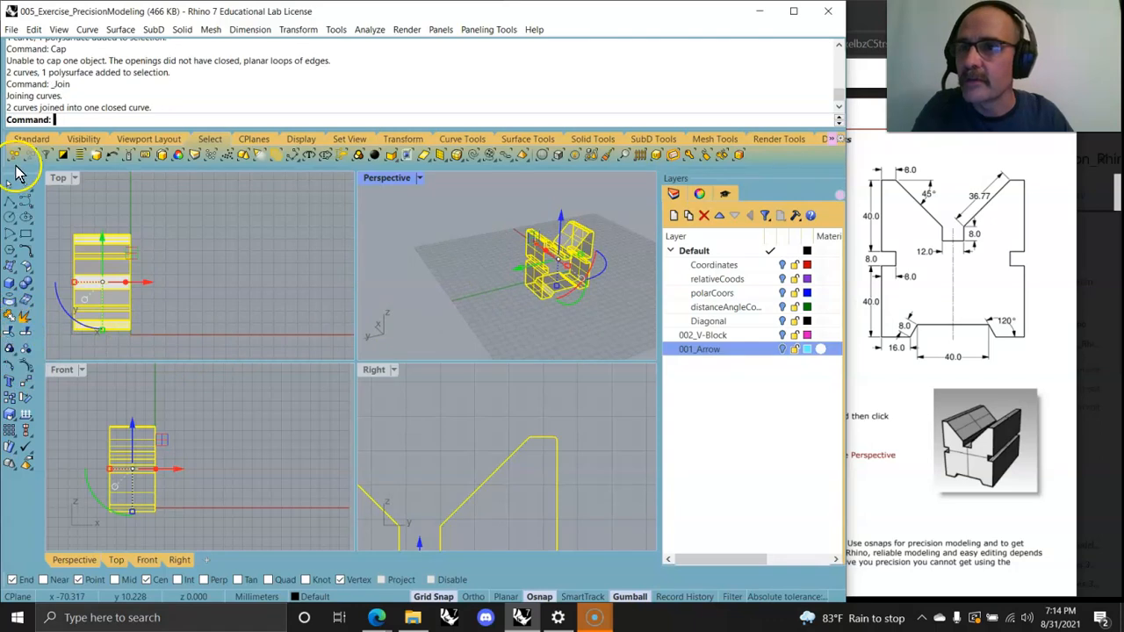
Step: Select the extruded polysurface and try to cap it again with Cap
left_click(458, 274)
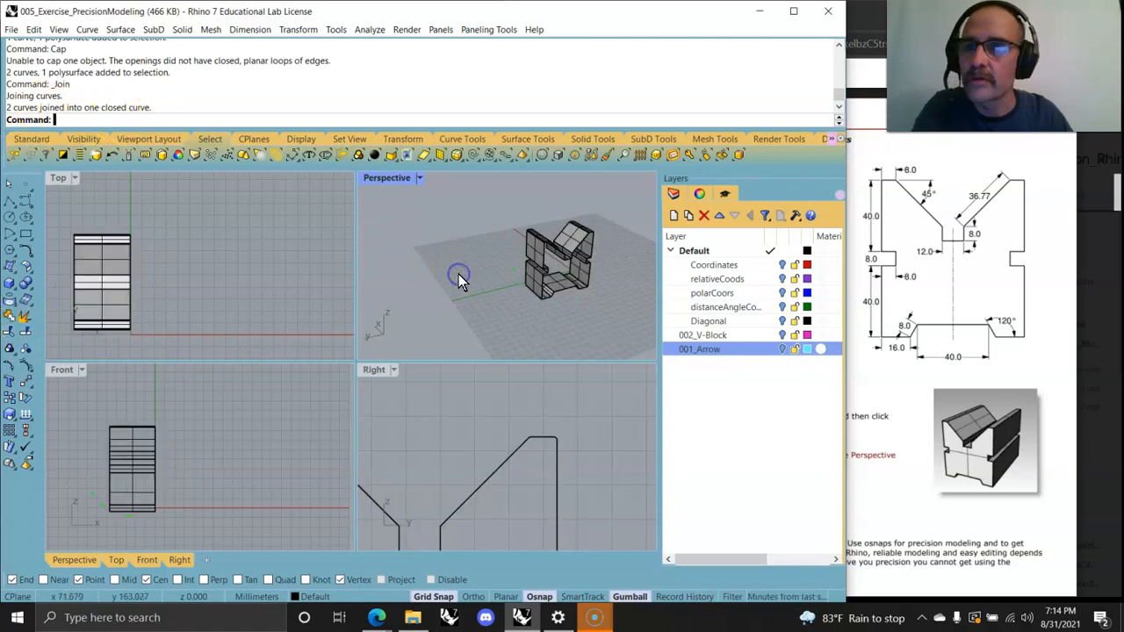
left_click(553, 294)
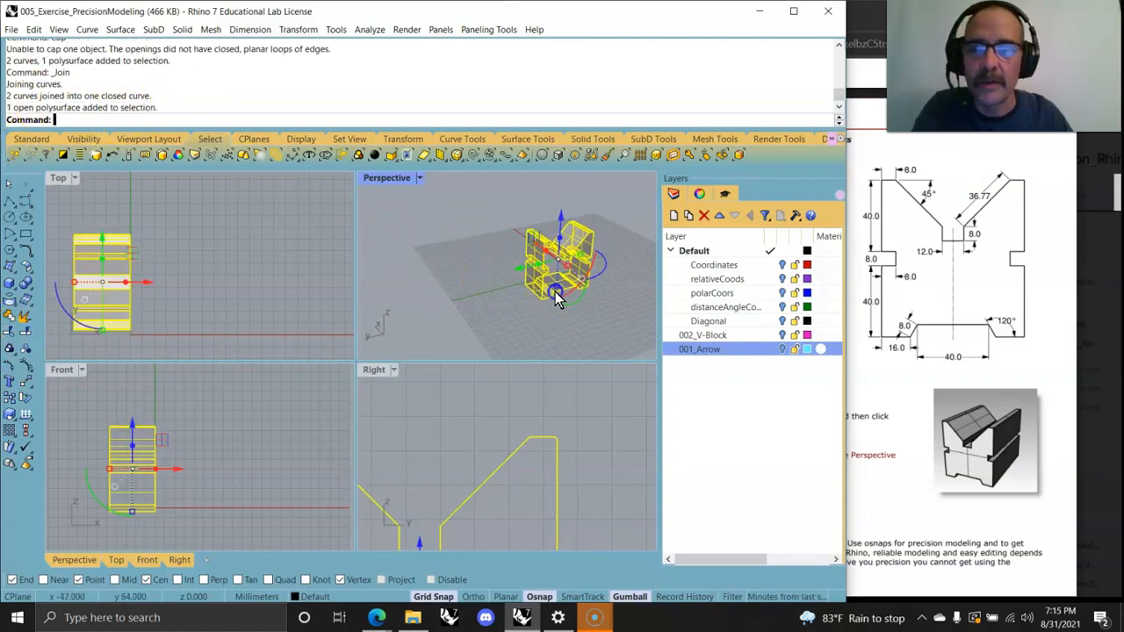
left_click(73, 121)
type("Cap")
key("Return")
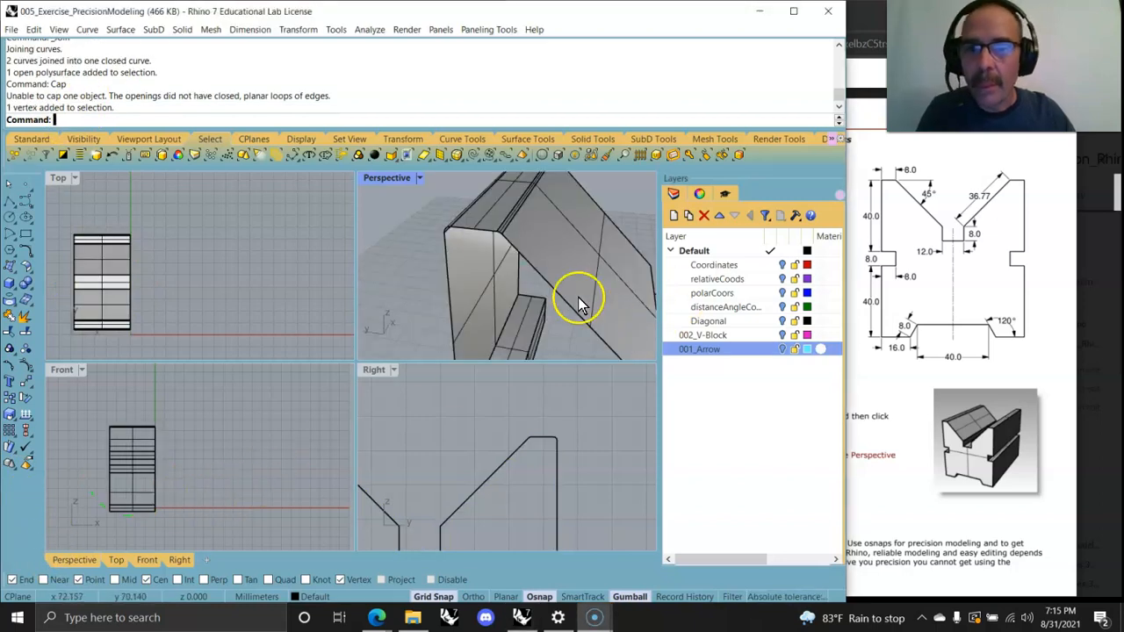
Step: Maximize the Perspective view and examine the extrusion's top edges and profile curve up close
right_click_drag(582, 296, 574, 296)
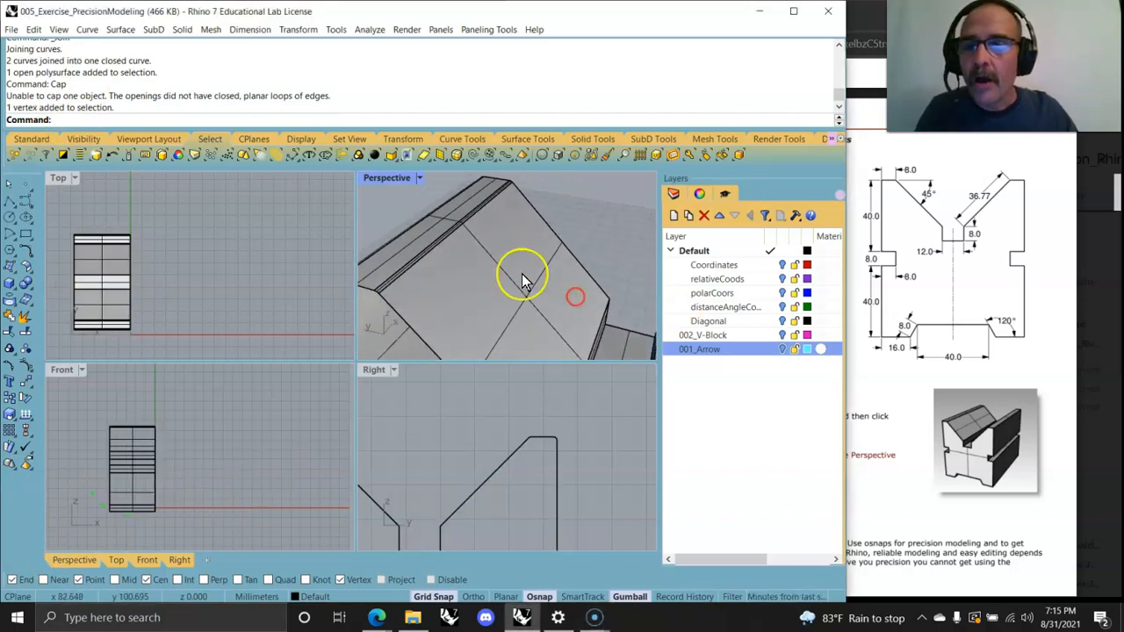
double_click(379, 179)
right_click_drag(423, 279, 451, 368)
scroll(423, 325, "down", 6)
scroll(475, 365, "up", 4)
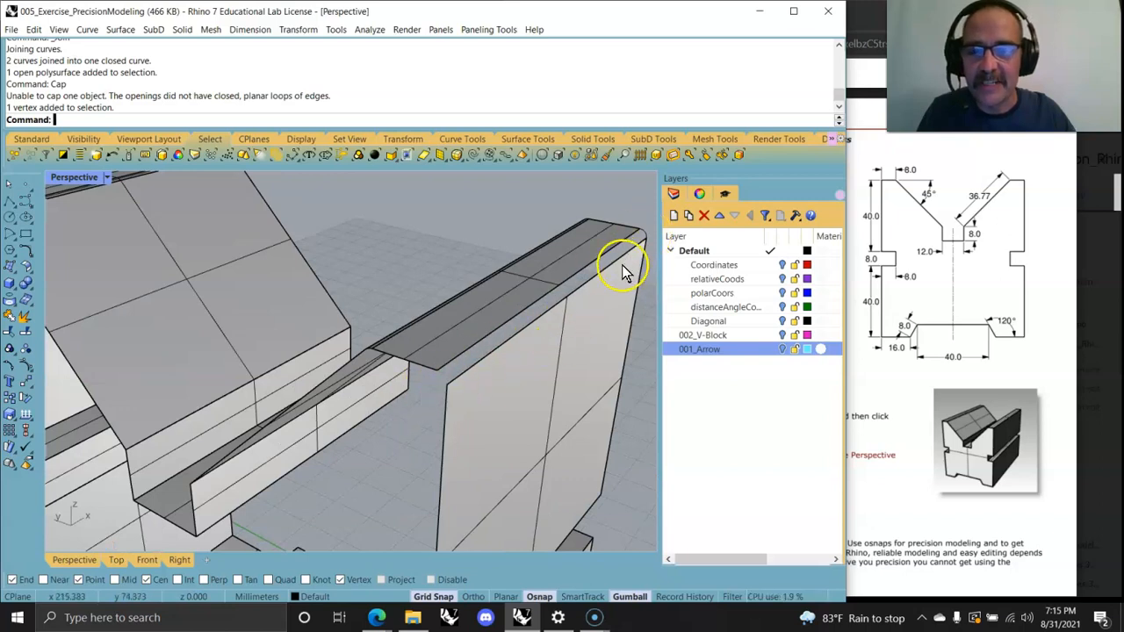
scroll(622, 266, "up", 4)
right_click_drag(599, 270, 547, 350)
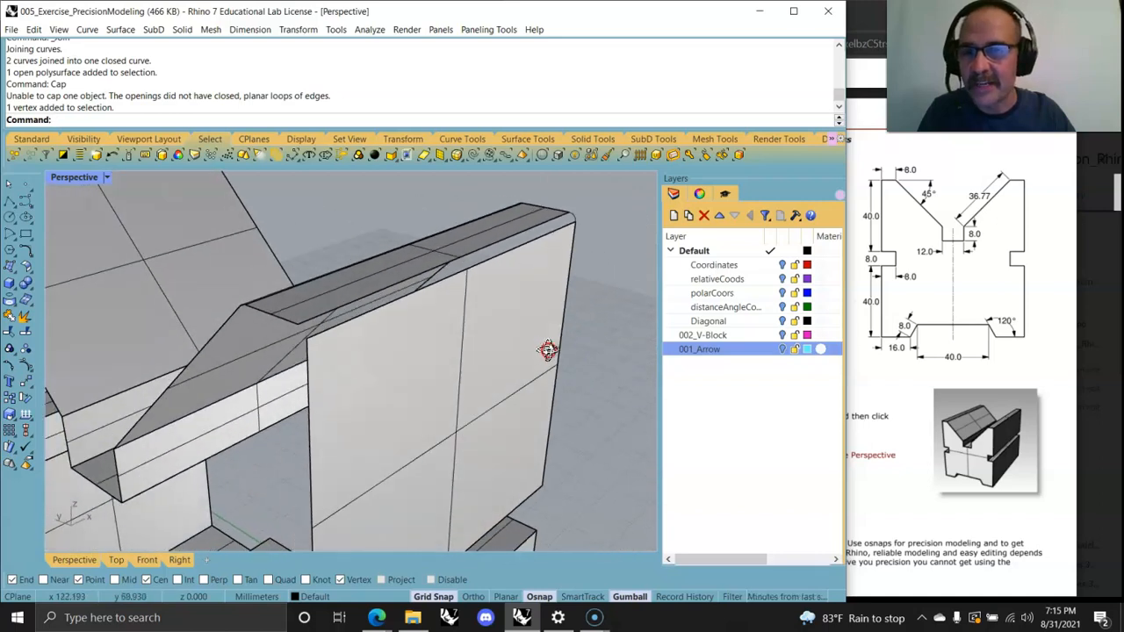
left_click(575, 220)
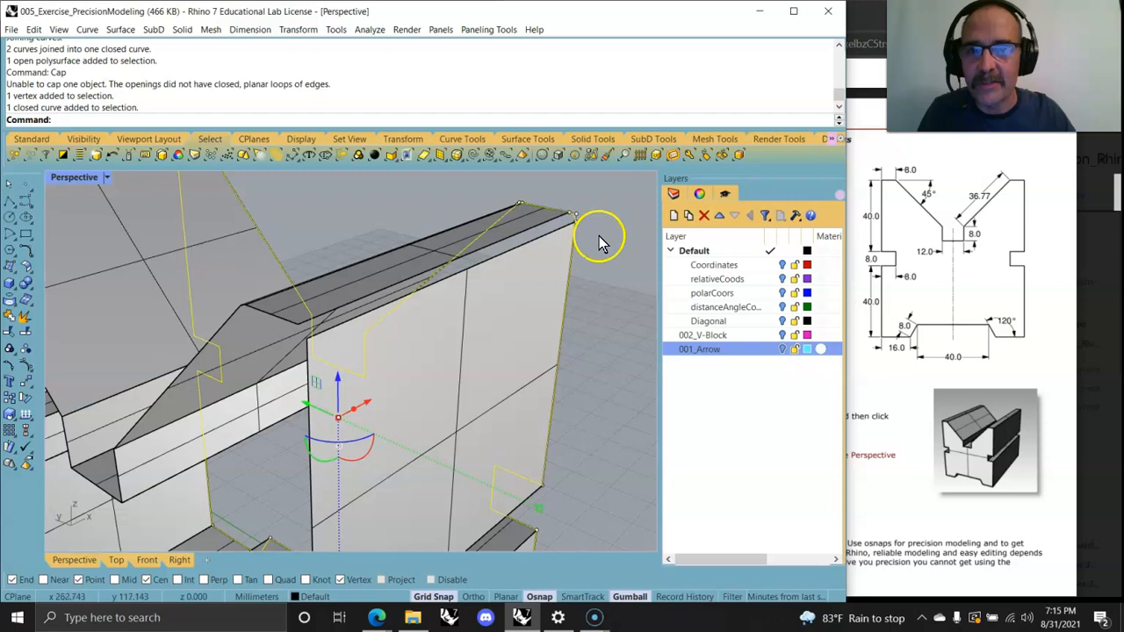
left_click(575, 218)
left_click(575, 218)
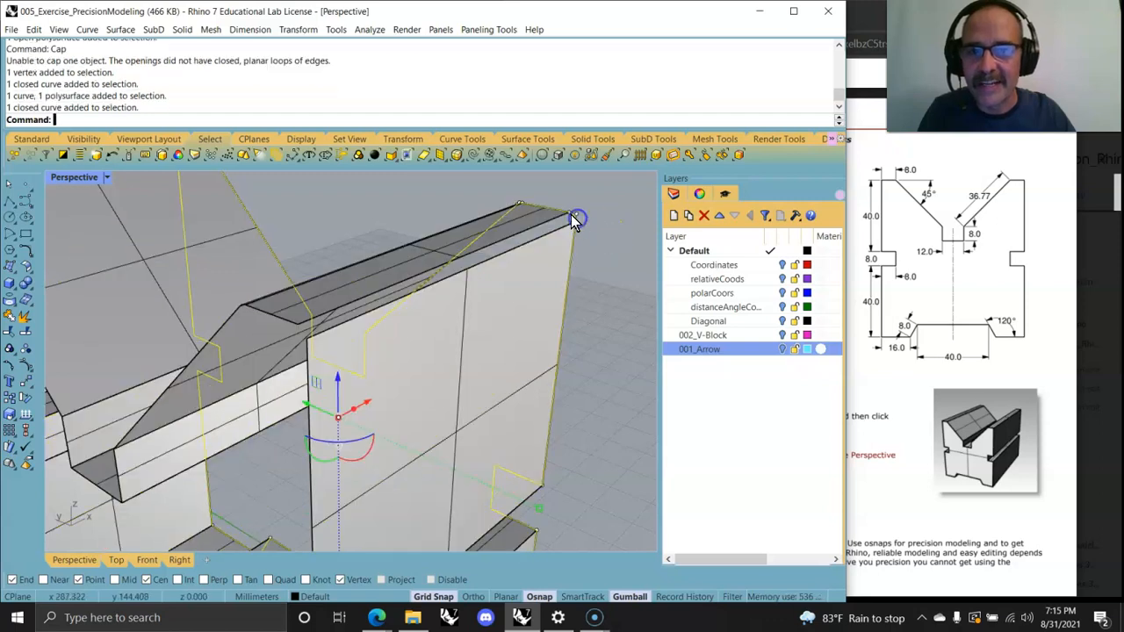
left_click(575, 217)
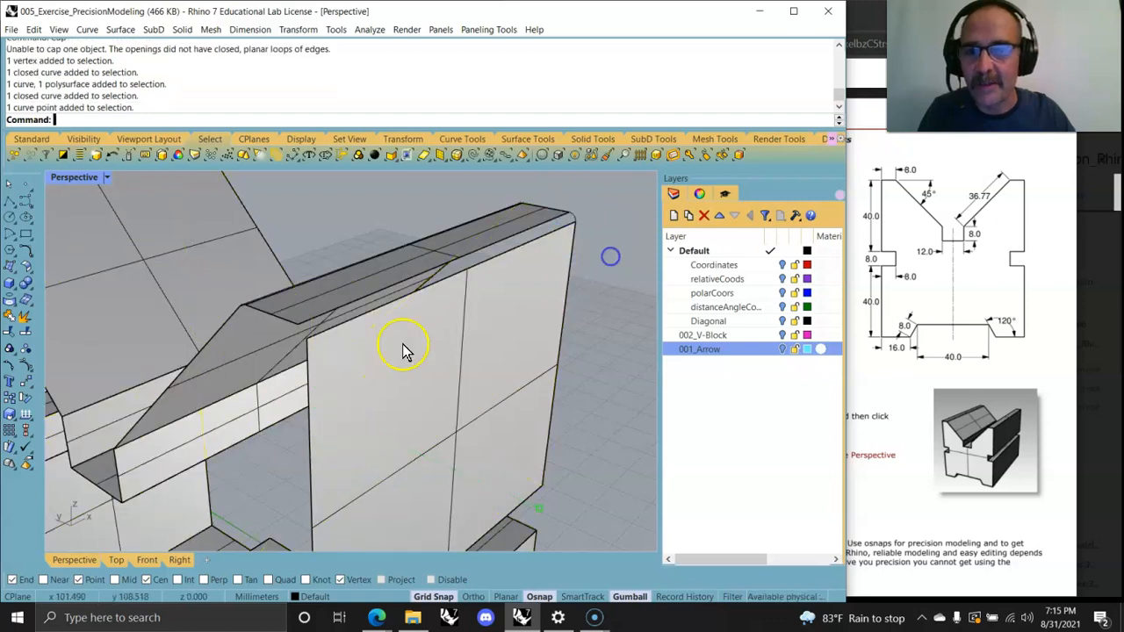
right_click_drag(319, 369, 394, 437)
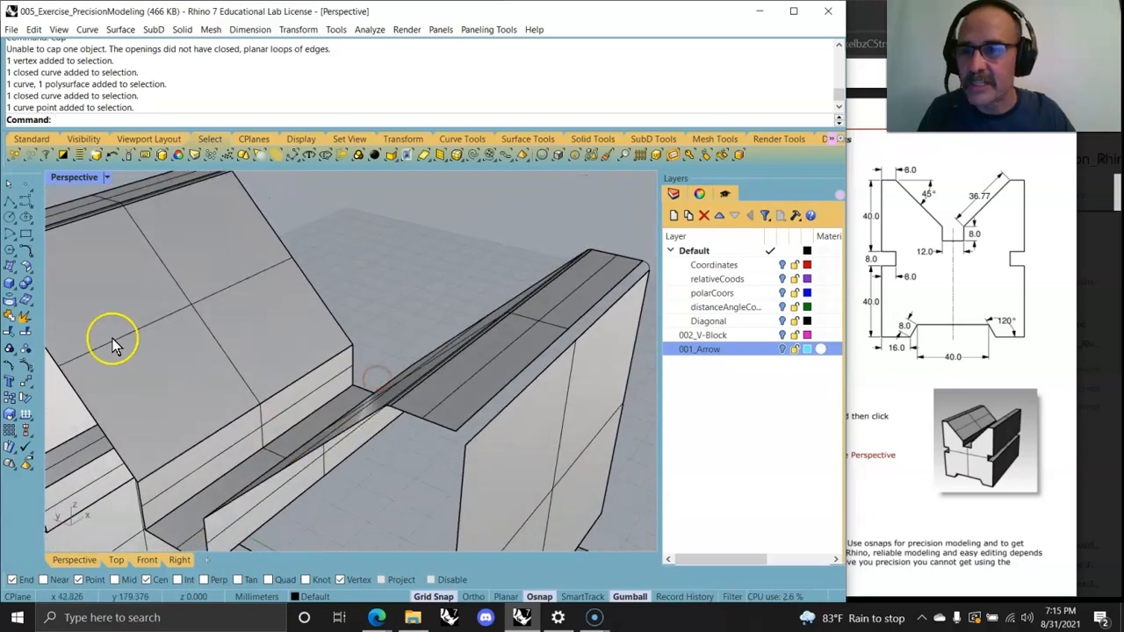
left_click(16, 219)
left_click(463, 453)
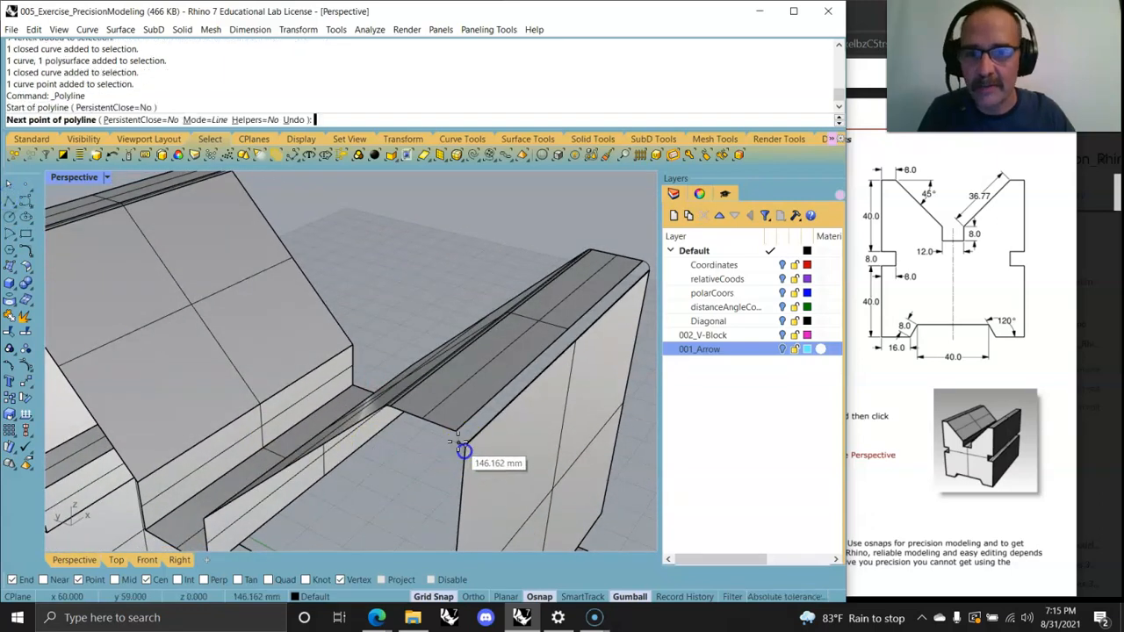
right_click(416, 472)
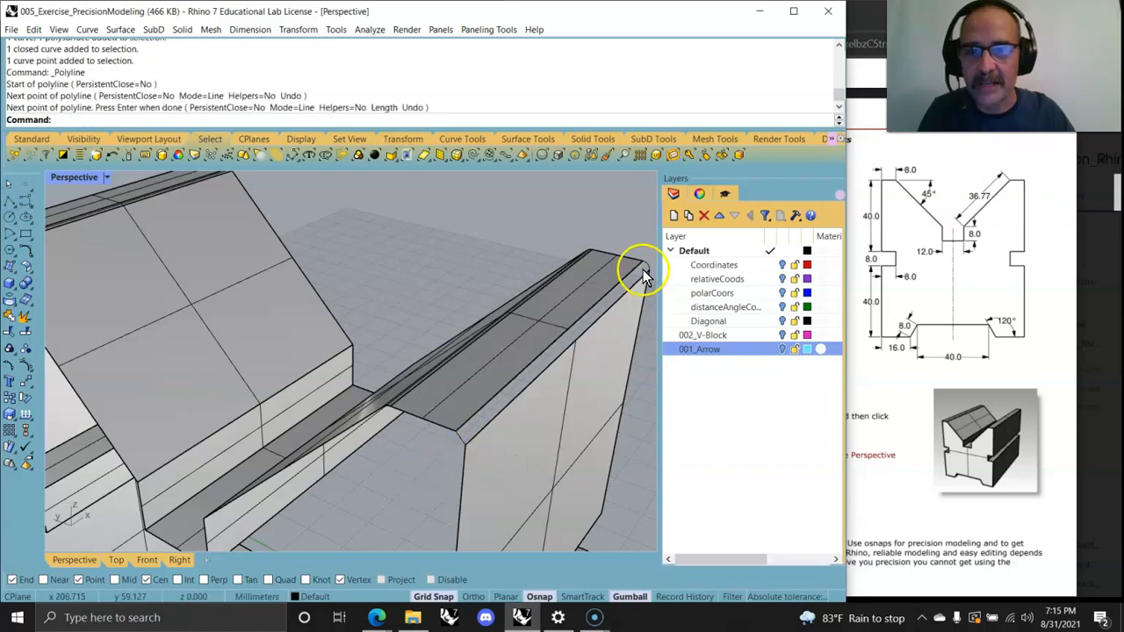
Step: Select the closed profile curve at the block's top corner and explode it into separate segments
left_click(648, 272)
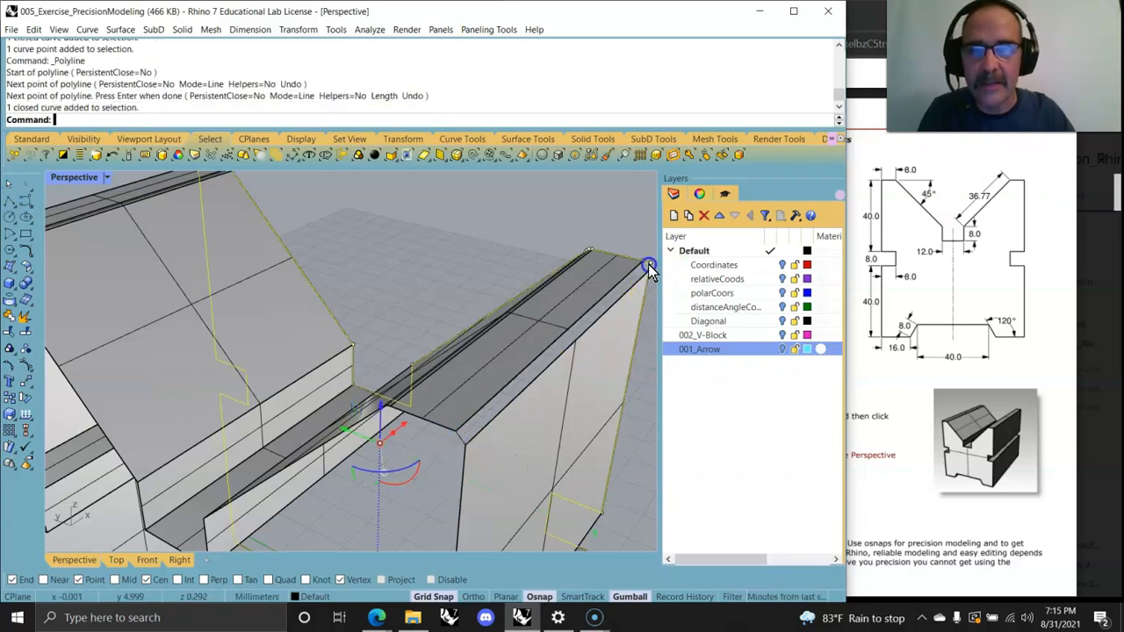
left_click(634, 230)
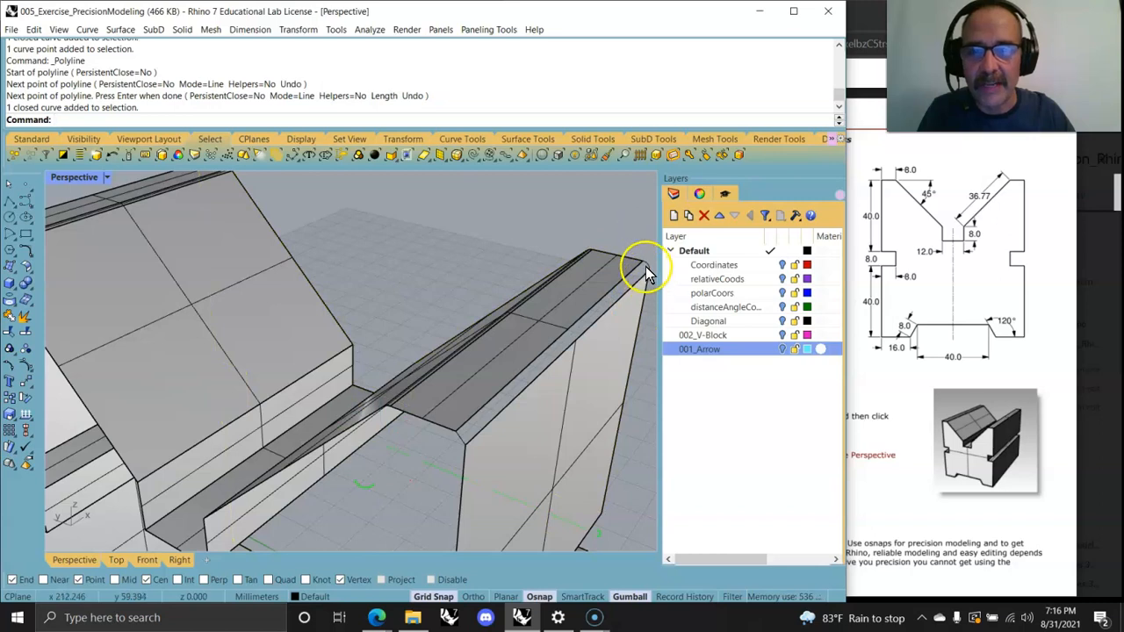
left_click(646, 267)
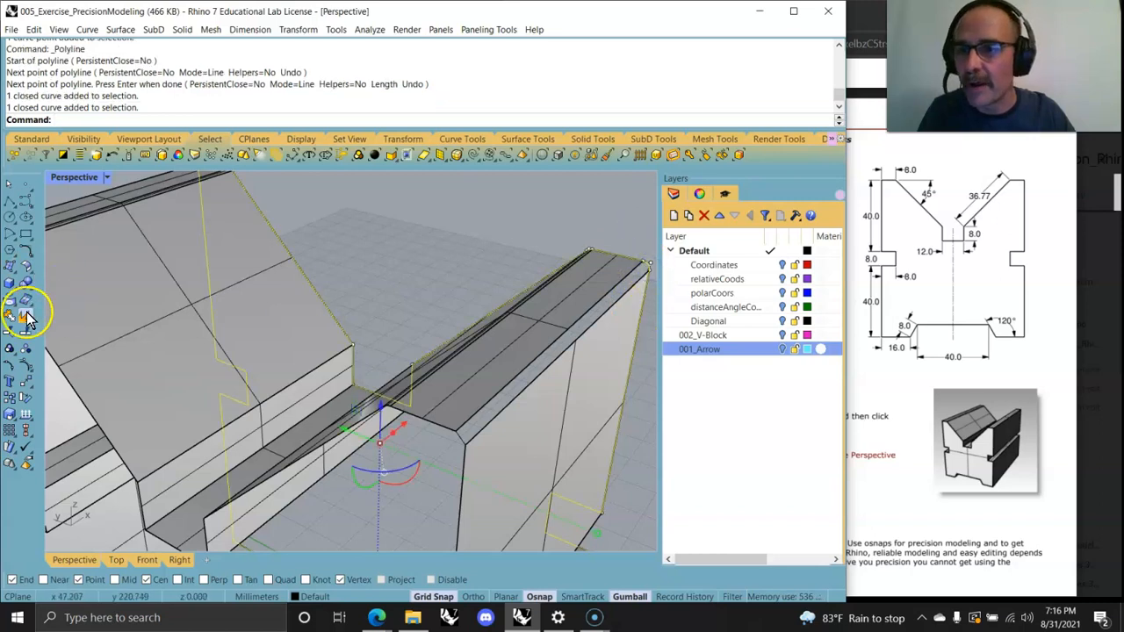
left_click(26, 316)
Step: Select the exploded profile segments at the top corner and at the lower edge of the block
left_click(634, 220)
left_click(645, 268)
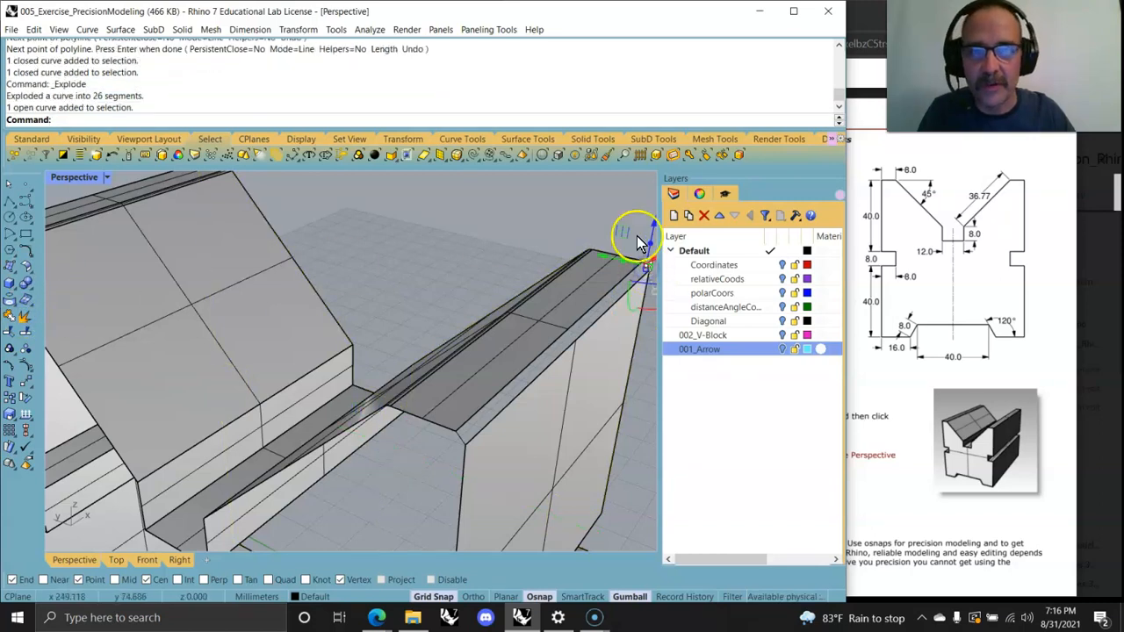
left_click(456, 444)
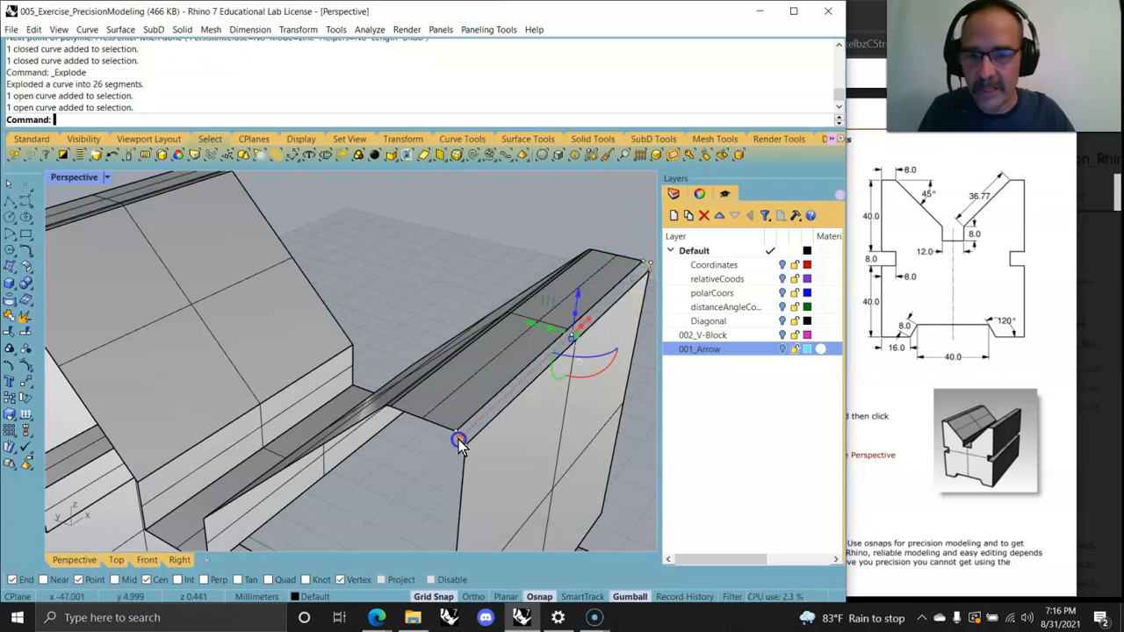
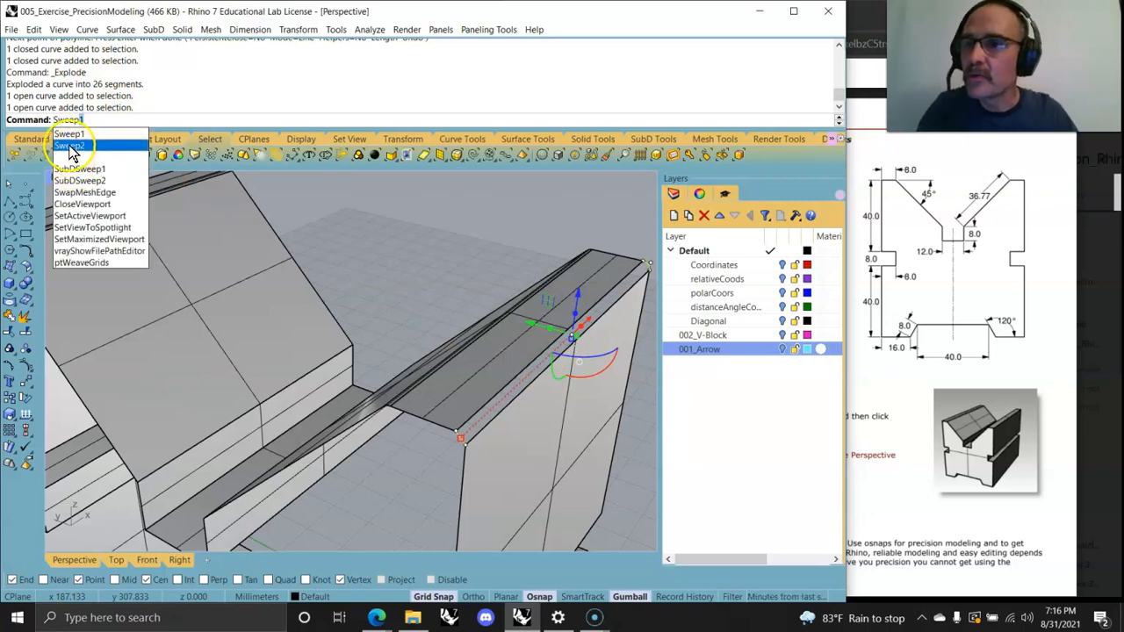
left_click(70, 147)
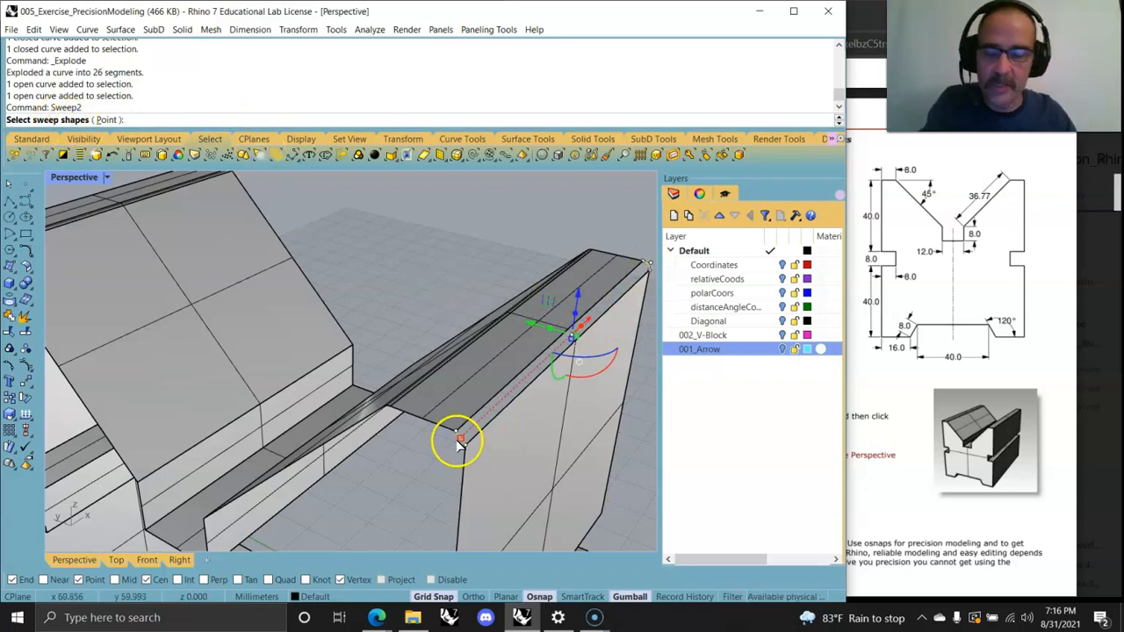
key("Escape")
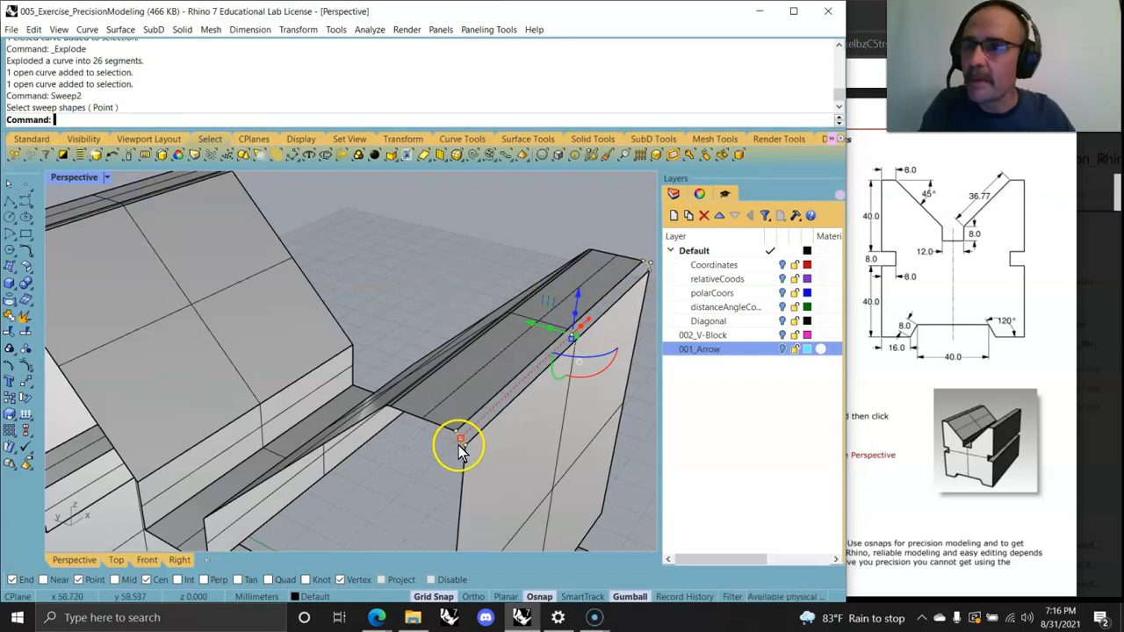
left_click(522, 390)
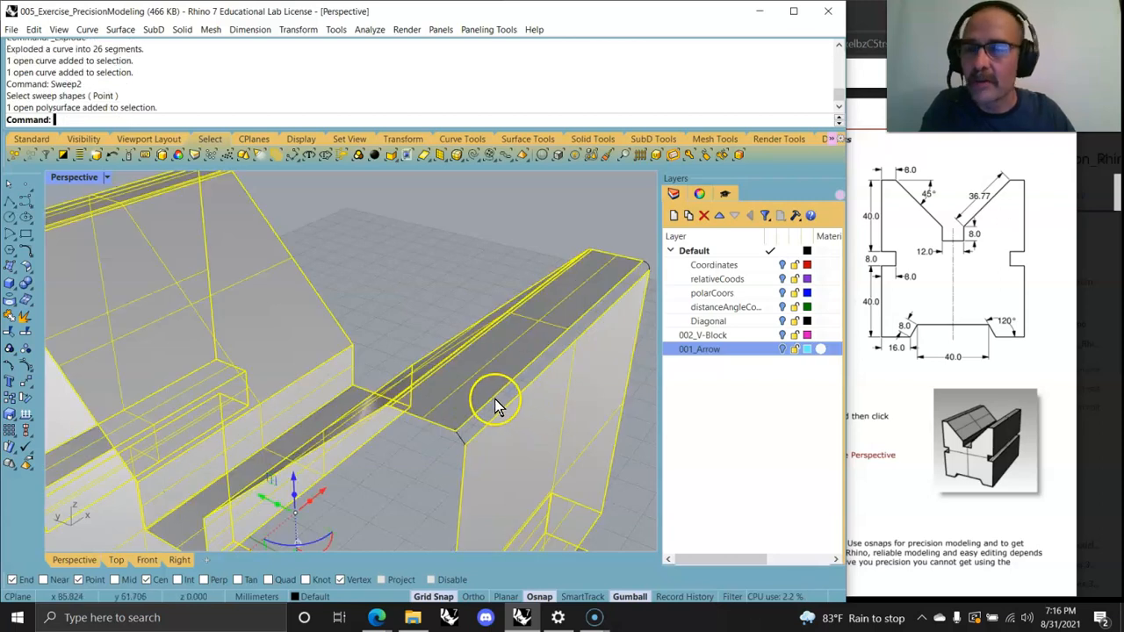
right_click(495, 398)
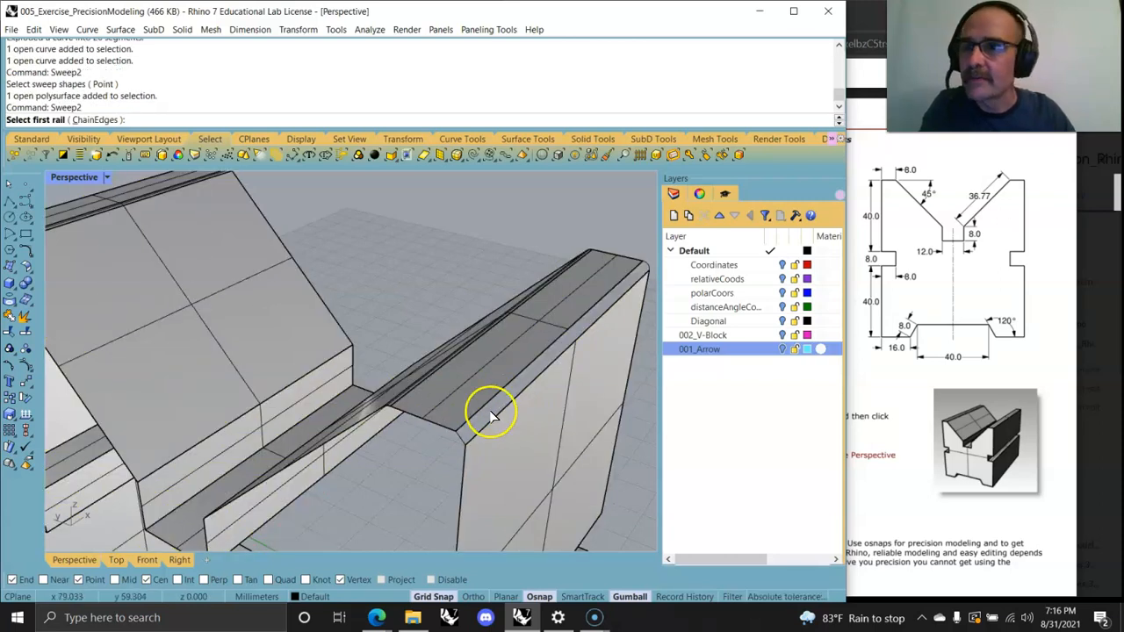
left_click(495, 417)
left_click(490, 413)
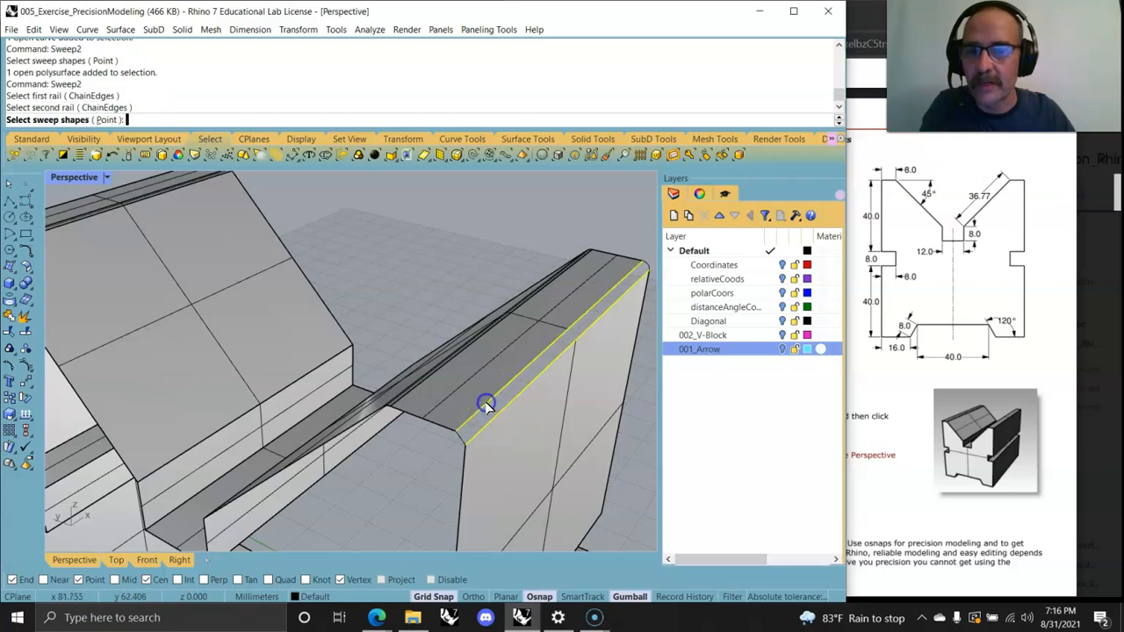
key("Escape")
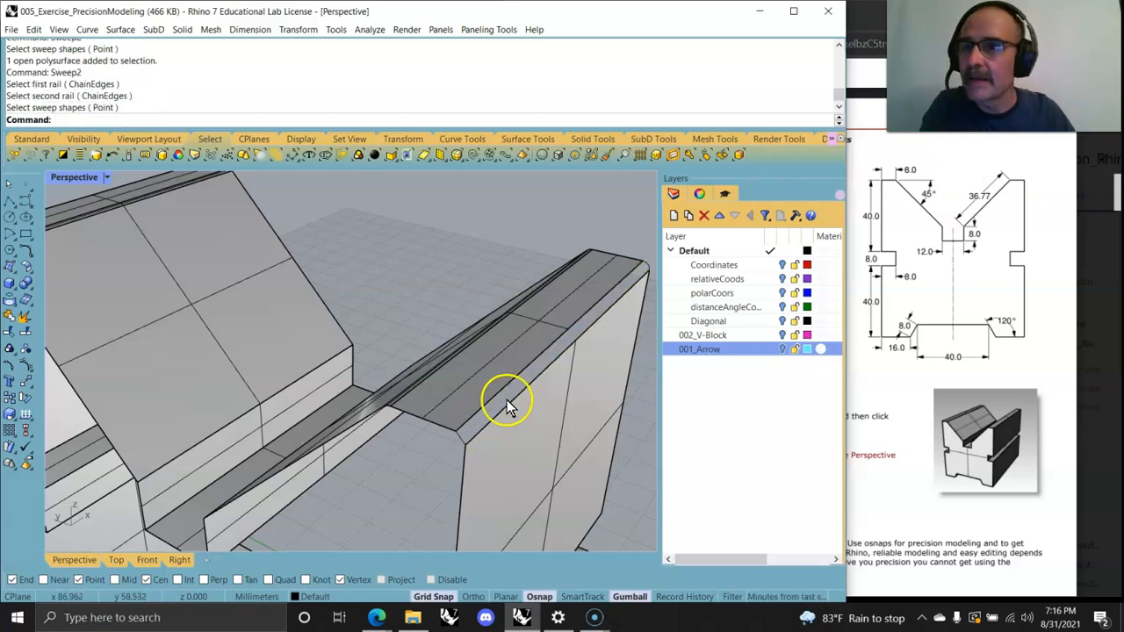
Step: Sweep2 a surface along the two top-corner edges, using the exploded profile segments at each end as cross sections
right_click(422, 450)
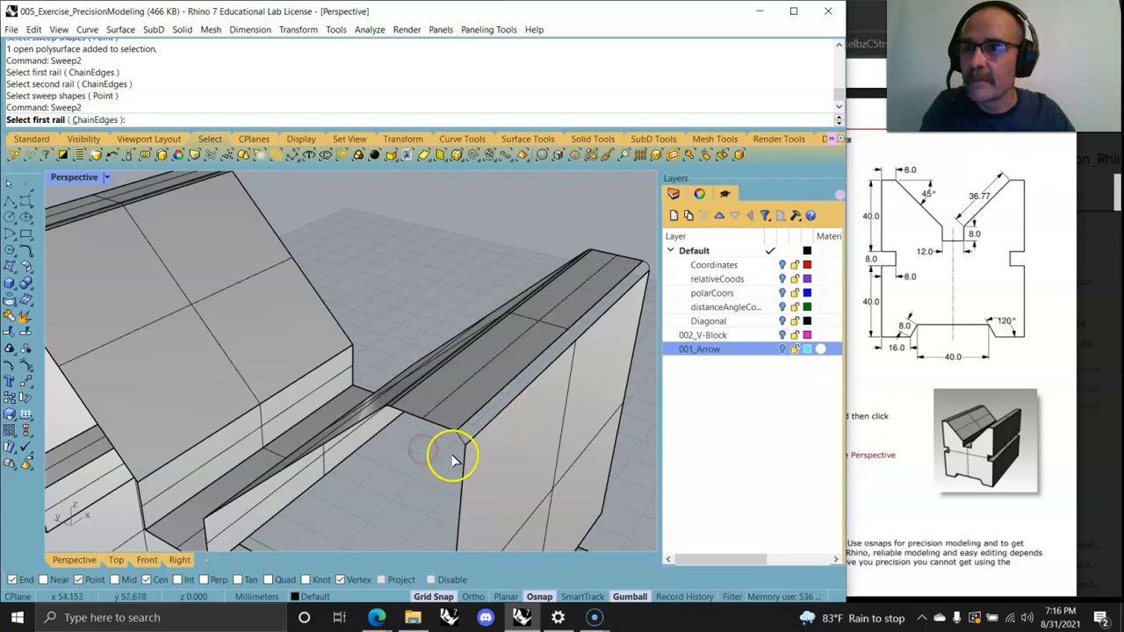
left_click(489, 423)
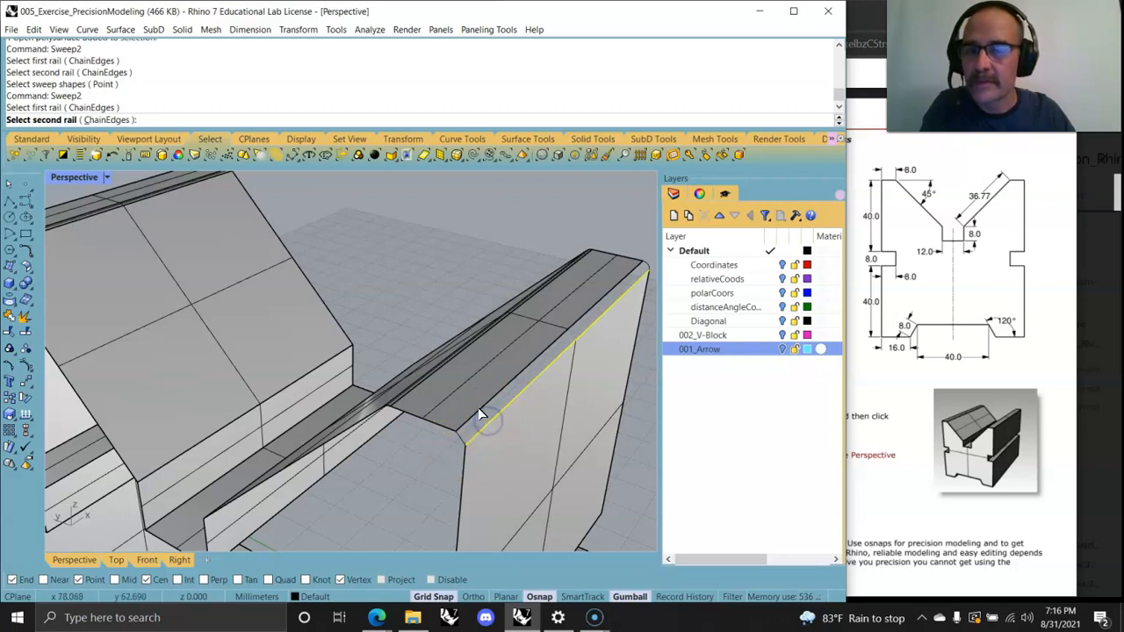
left_click(479, 413)
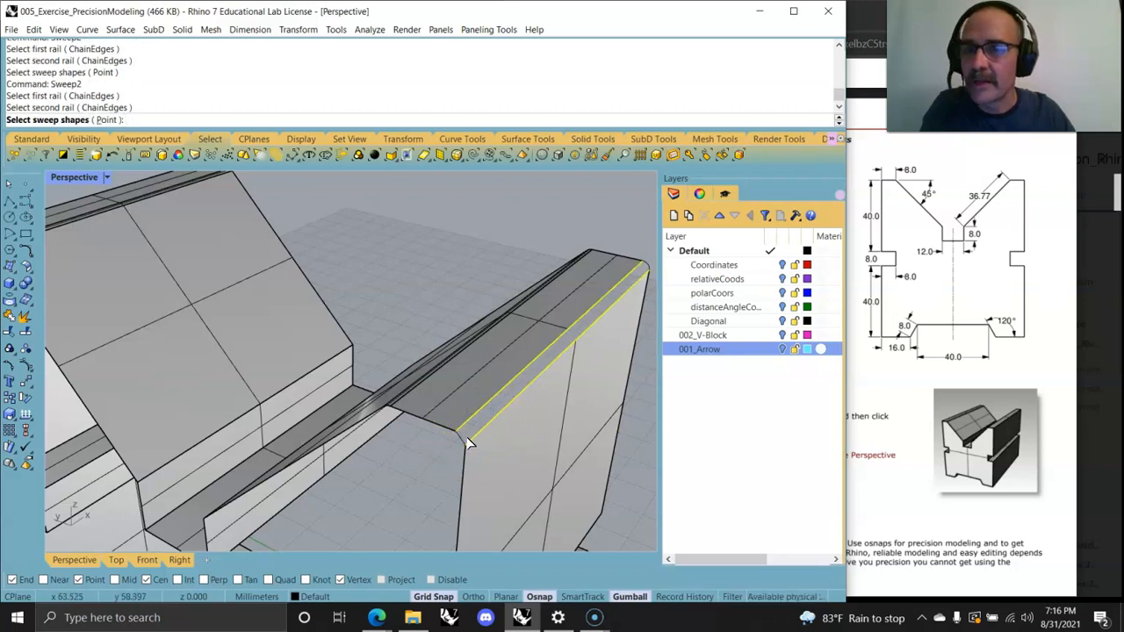
left_click(462, 441)
left_click(649, 269)
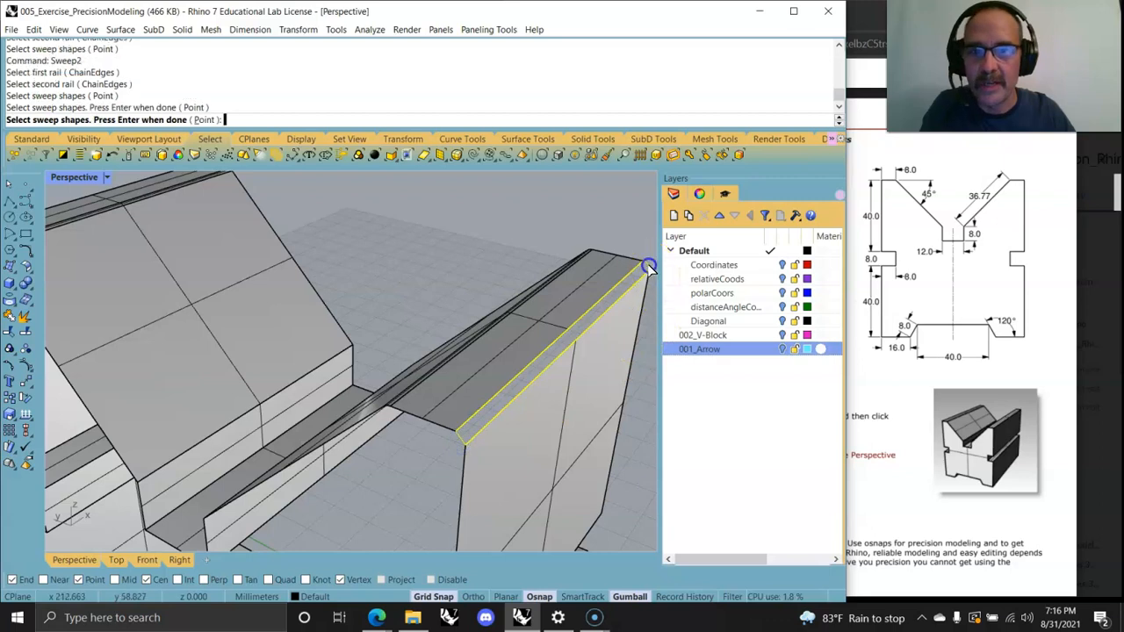
key("Return")
left_click(404, 442)
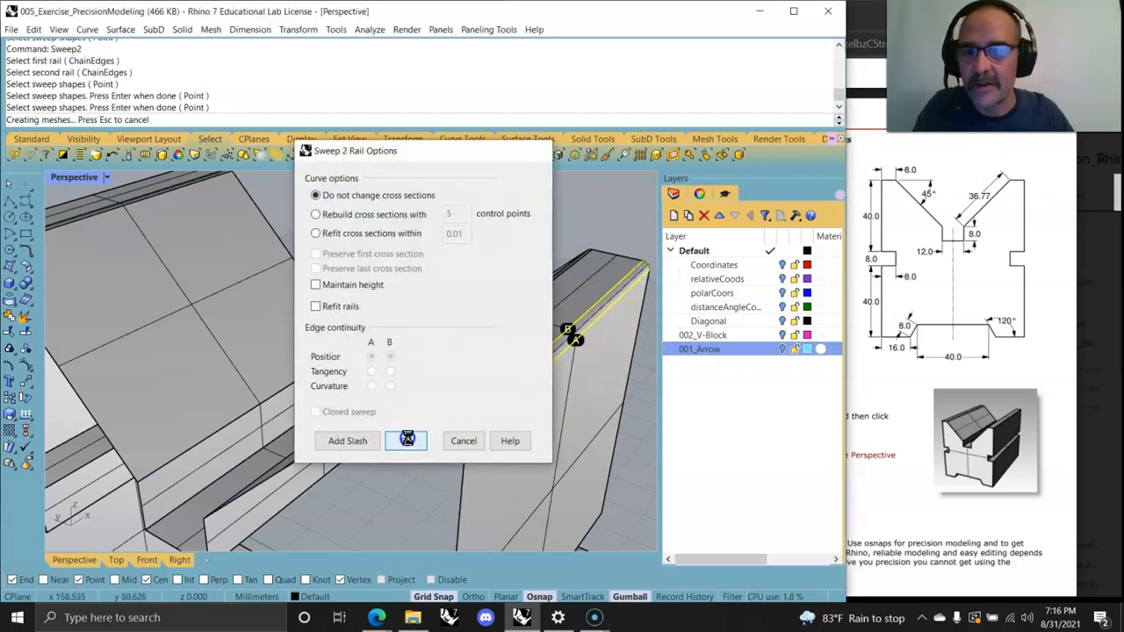
Step: Select all the geometry, join the swept surface to the extruded polysurface, and cap the result into a closed solid
scroll(392, 507, "down", 8)
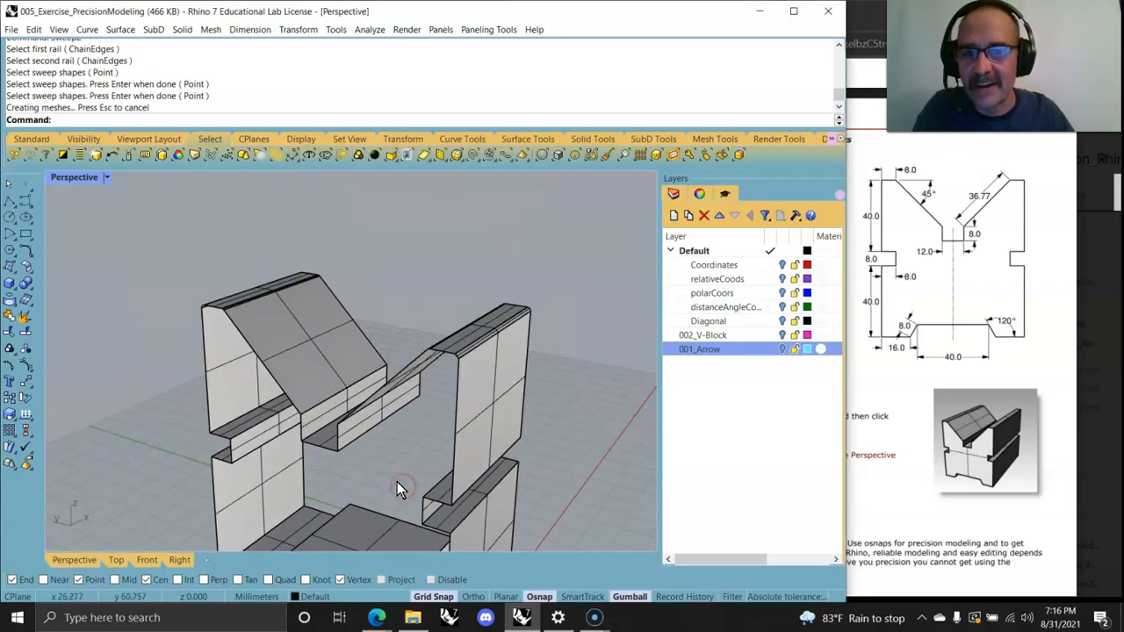
right_click_drag(386, 475, 441, 417)
scroll(471, 332, "up", 6)
mouse_move(504, 363)
right_mouse_down()
mouse_move(474, 381)
mouse_move(502, 362)
right_mouse_up()
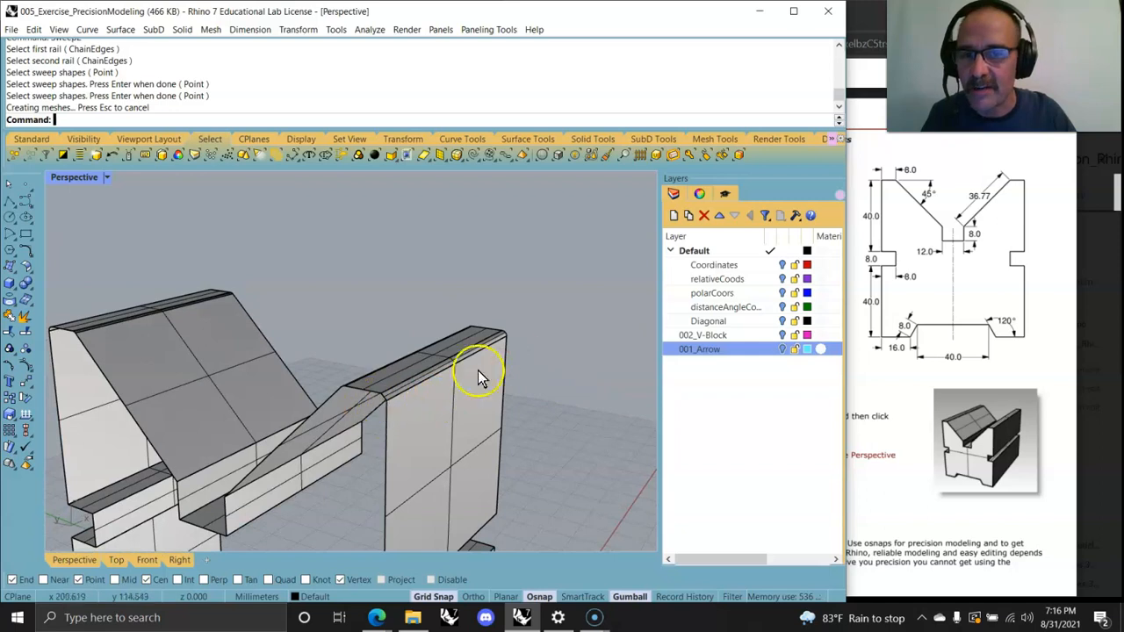
right_click_drag(350, 444, 393, 441)
scroll(379, 430, "down", 4)
scroll(394, 441, "down", 3)
left_click_drag(271, 364, 209, 326)
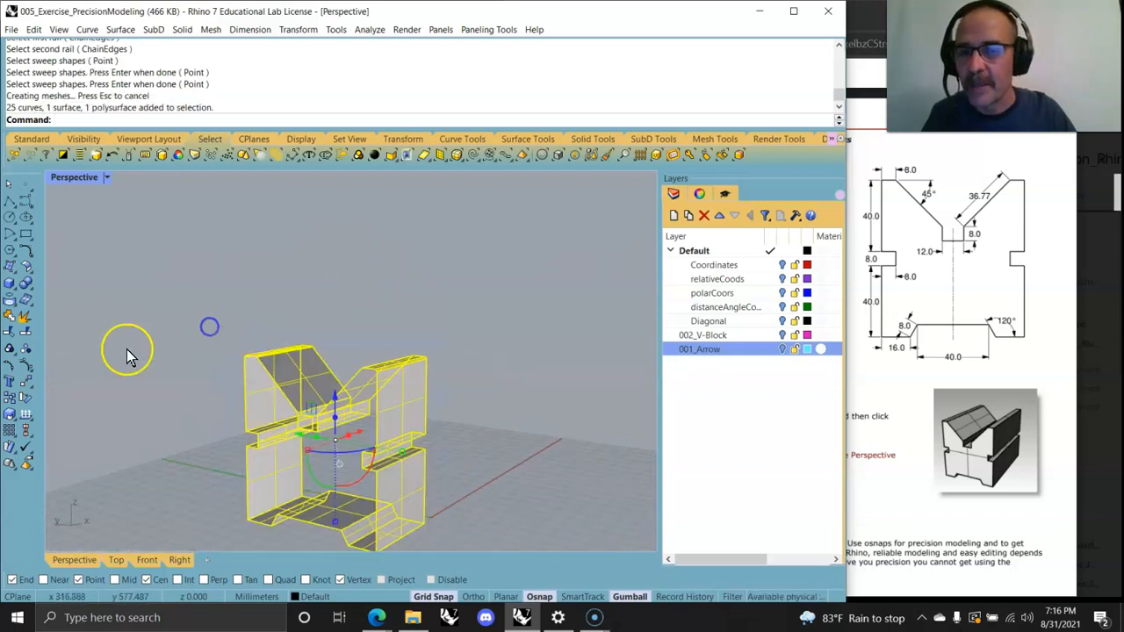
left_click(10, 314)
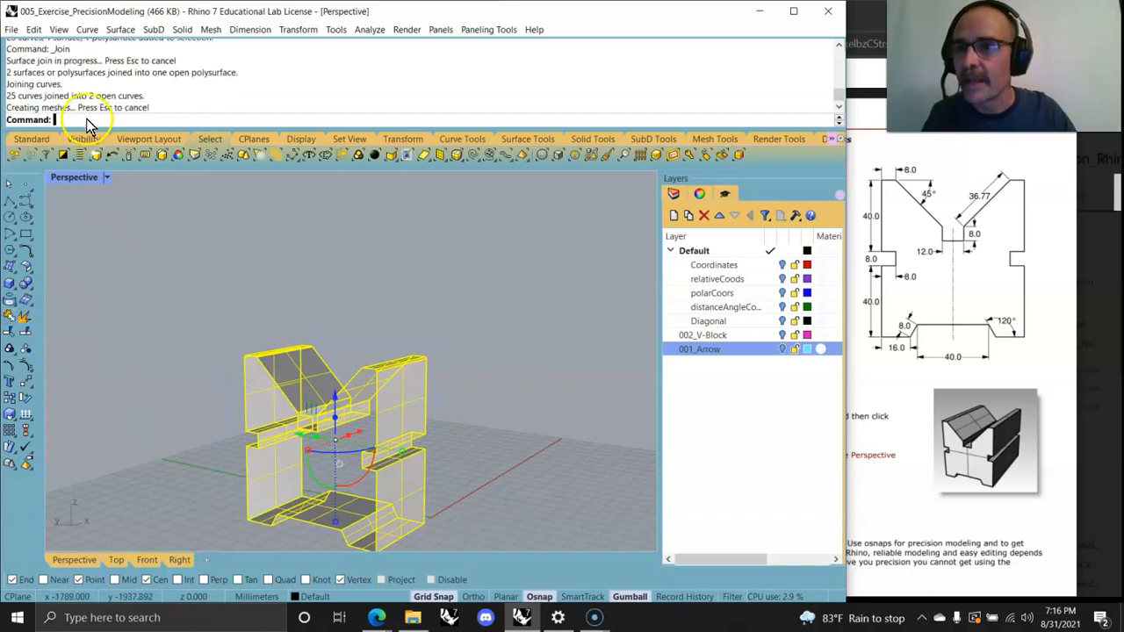
key("Return")
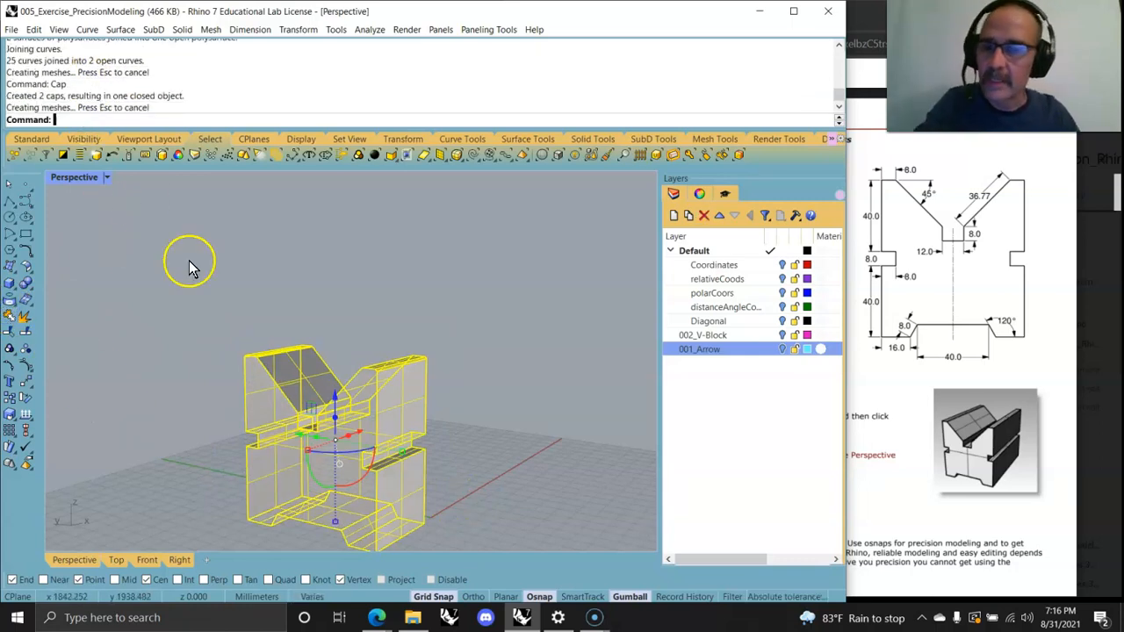
Step: Select the closed V-Block solid and shell it with thickness 1, removing its front face
left_click(552, 470)
right_click_drag(551, 470, 305, 514)
left_click(204, 396)
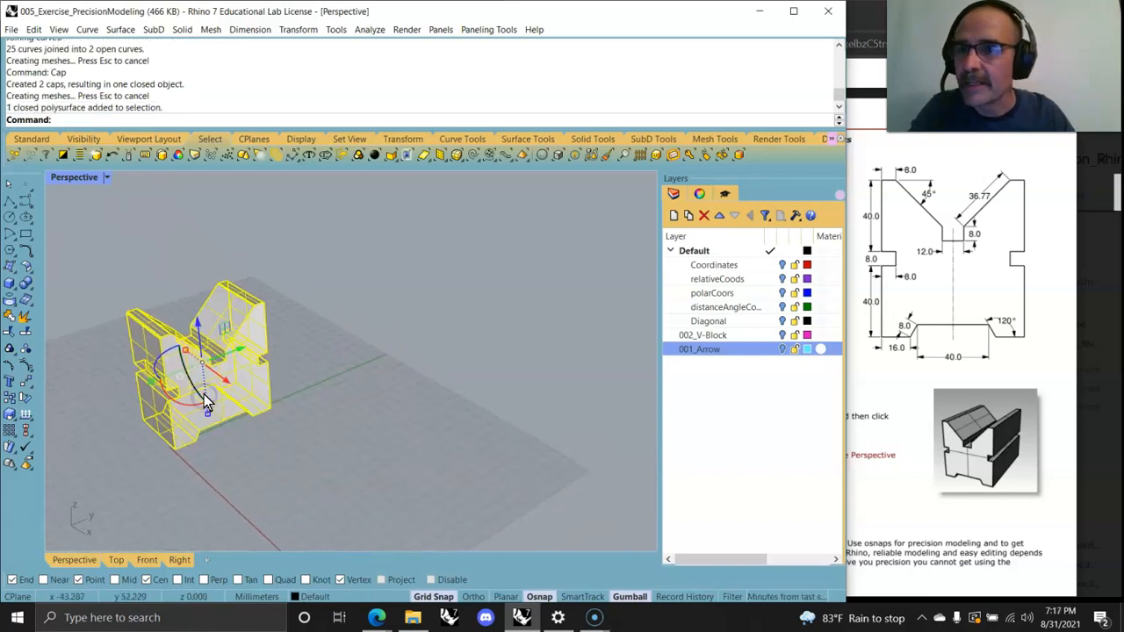
right_click_drag(259, 465, 301, 466)
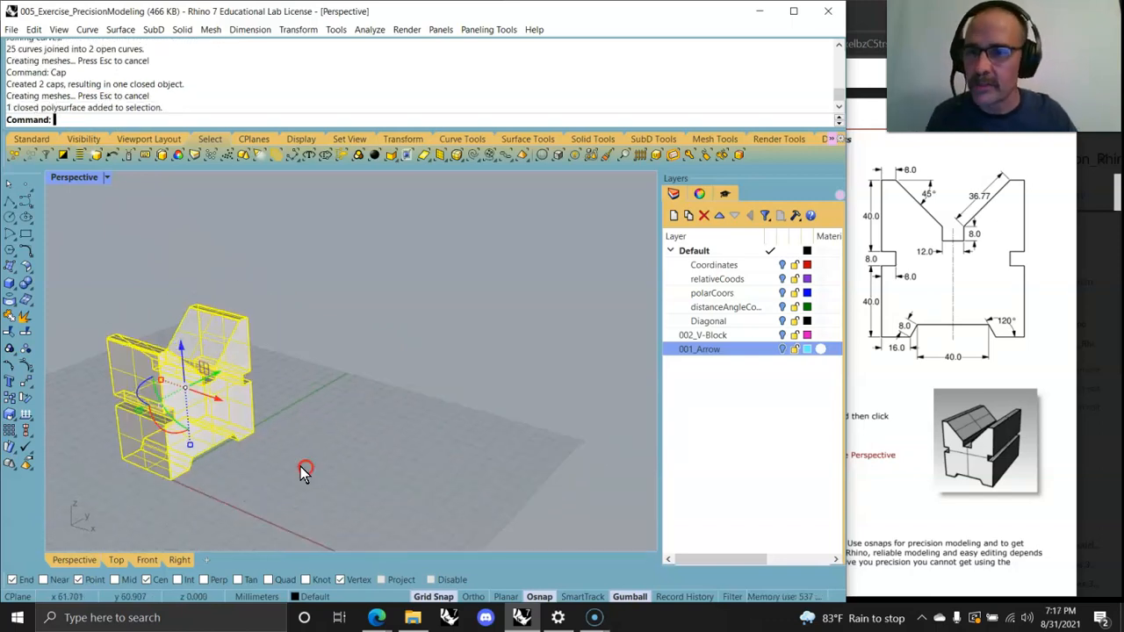
scroll(141, 393, "up", 5)
right_click_drag(399, 455, 361, 452)
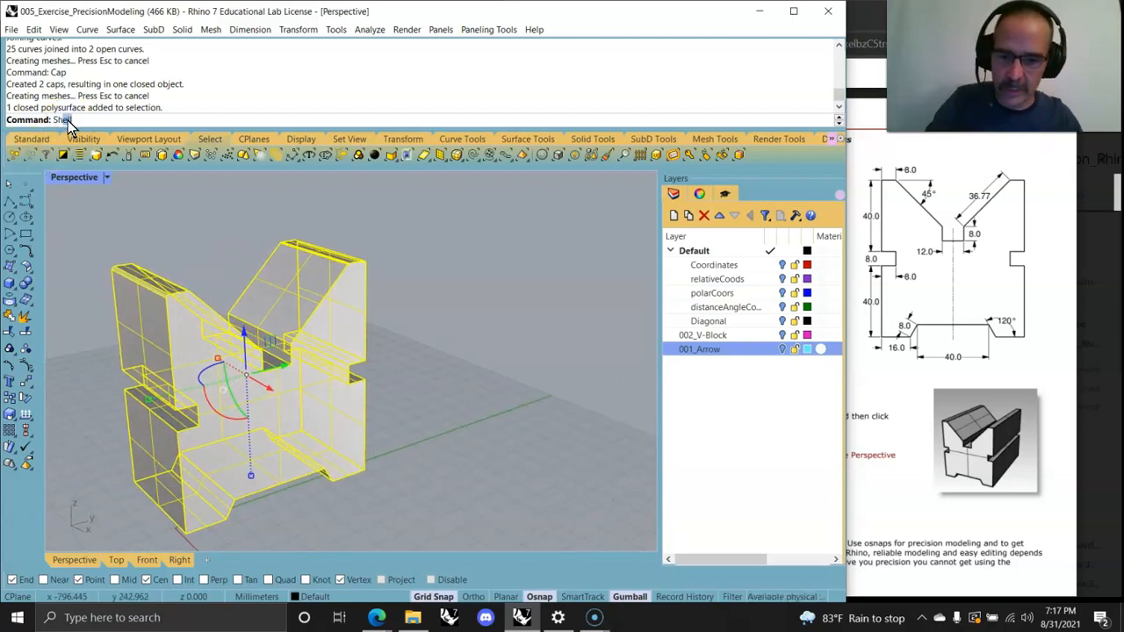
left_click(107, 147)
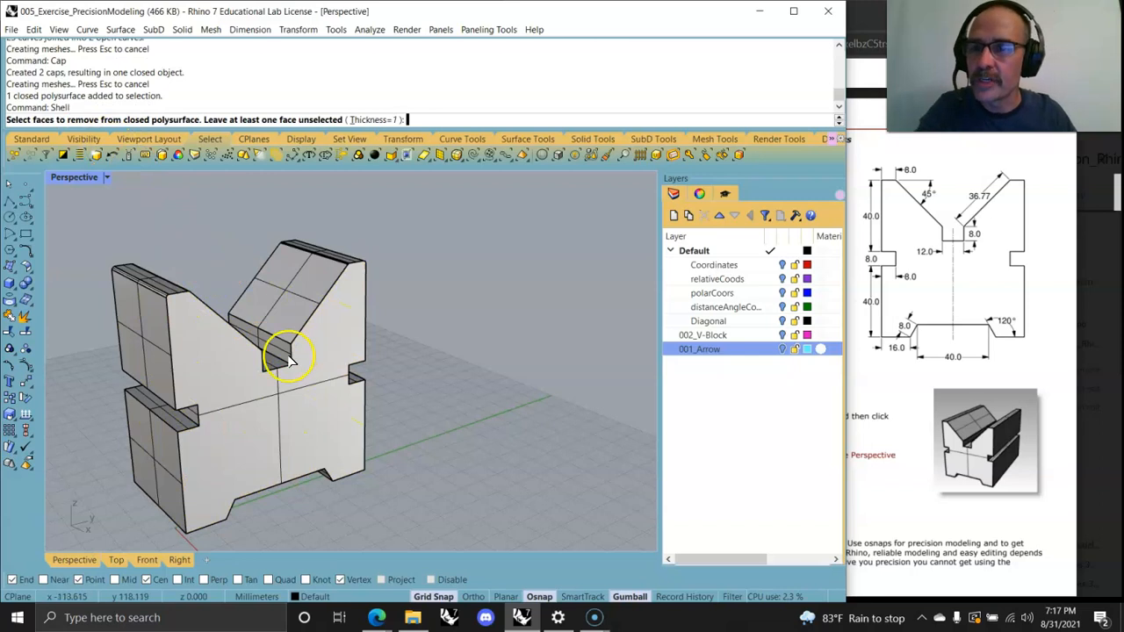
left_click(294, 443)
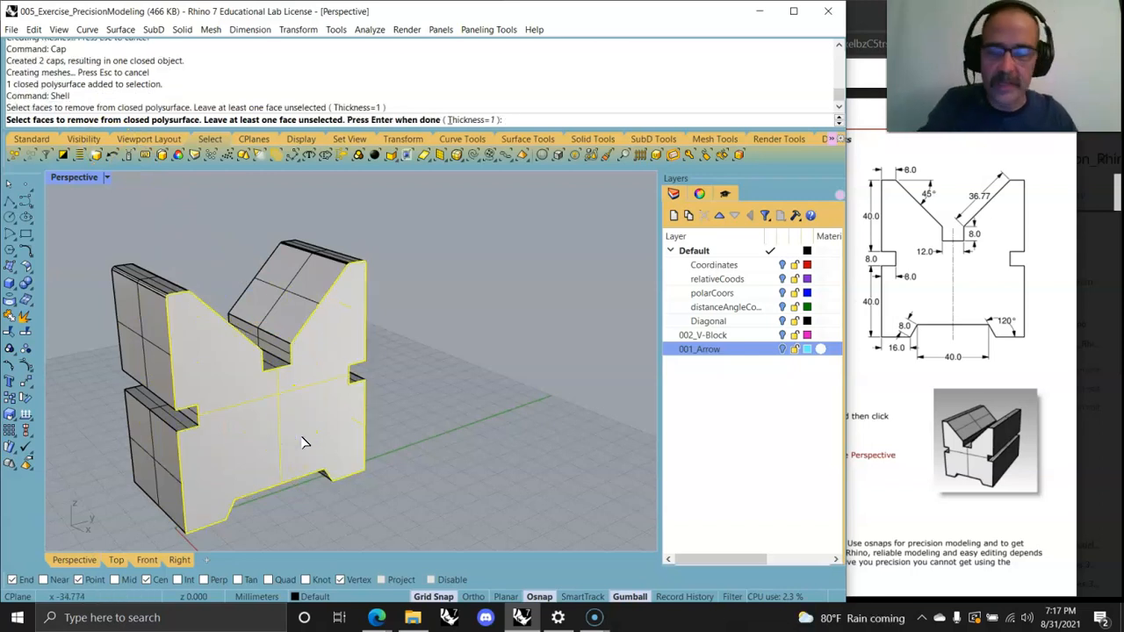
right_click(385, 460)
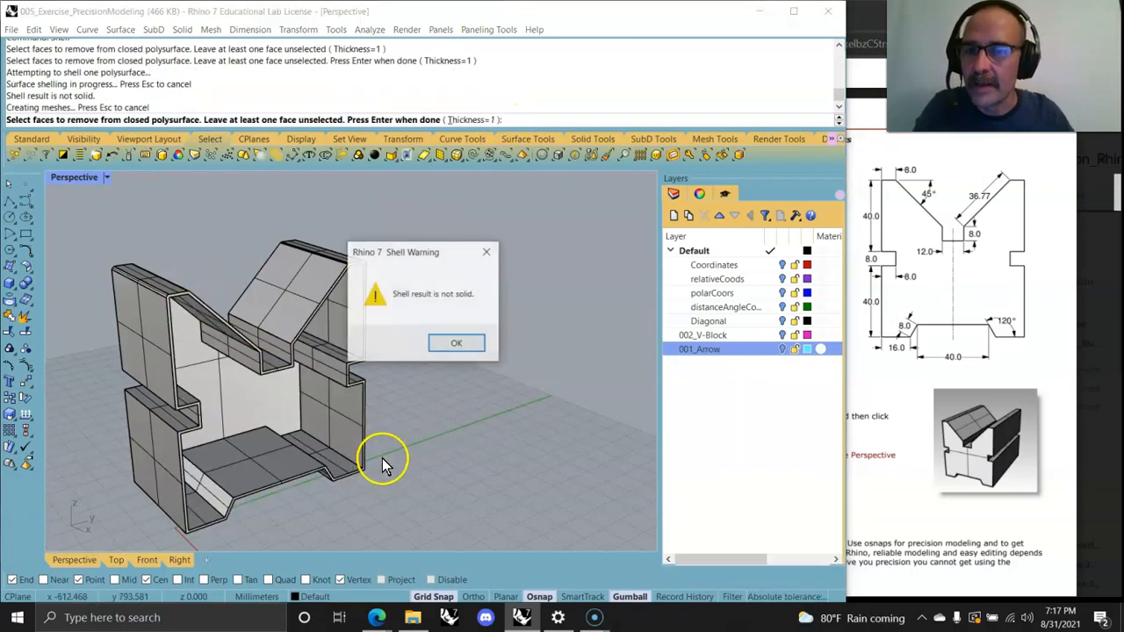
left_click(457, 345)
Step: Orbit and zoom around the shelled block to examine it from different angles
right_click_drag(330, 464, 273, 432)
scroll(383, 313, "up", 5)
right_click_drag(381, 316, 475, 401)
mouse_move(441, 436)
right_mouse_down()
mouse_move(551, 431)
mouse_move(441, 436)
right_mouse_up()
mouse_move(309, 506)
right_mouse_down()
mouse_move(308, 421)
mouse_move(355, 533)
mouse_move(288, 476)
mouse_move(284, 495)
mouse_move(265, 496)
mouse_move(293, 462)
mouse_move(281, 464)
right_mouse_up()
scroll(264, 497, "up", 2)
left_click(121, 255)
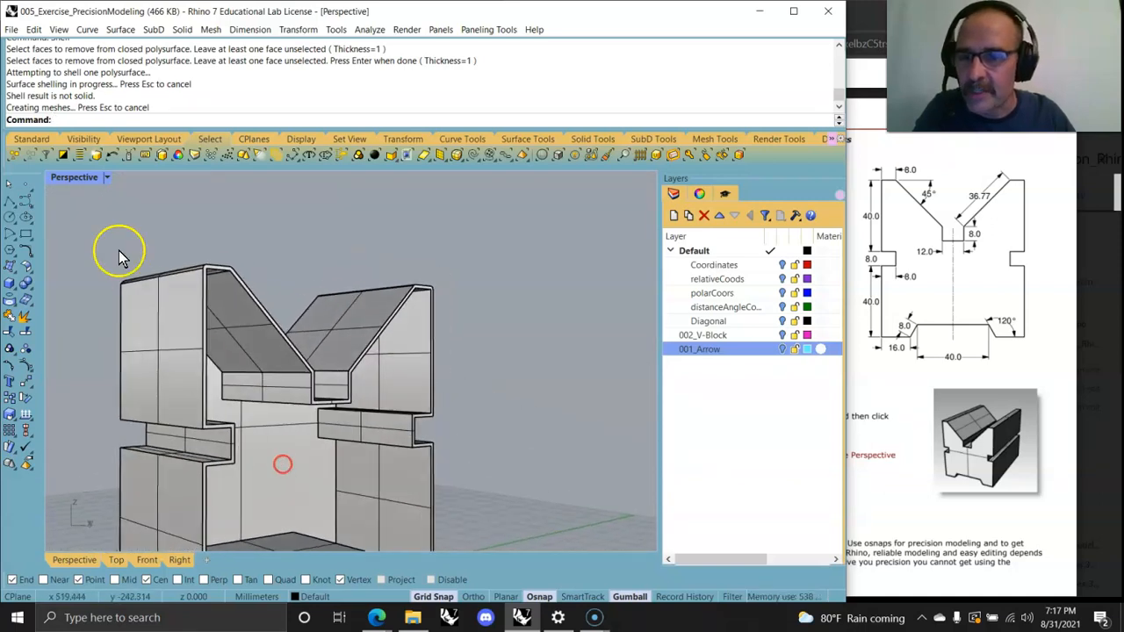
right_click(70, 180)
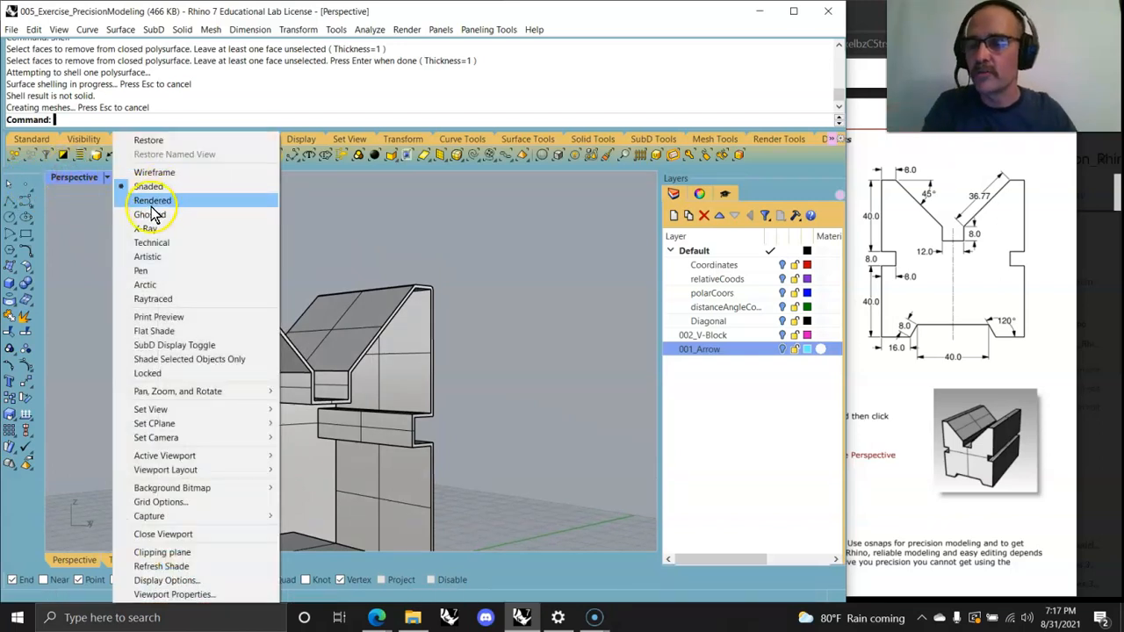
left_click(317, 221)
Step: Run a Zebra stripe analysis on the block's surfaces and inspect the stripes, then close the analysis
left_click(370, 32)
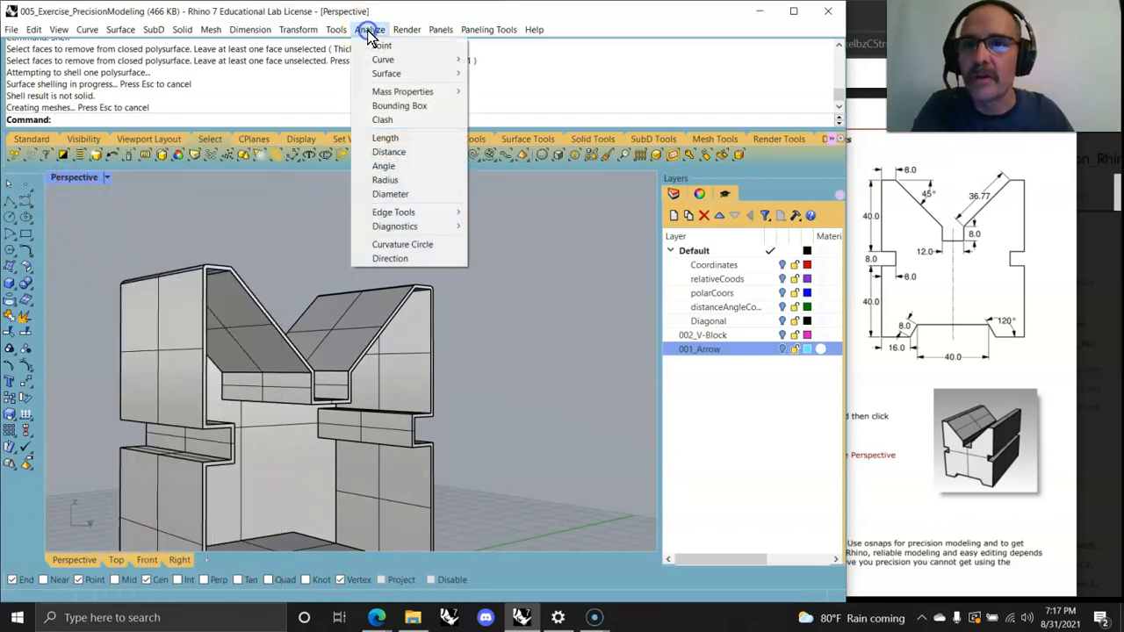
mouse_move(386, 78)
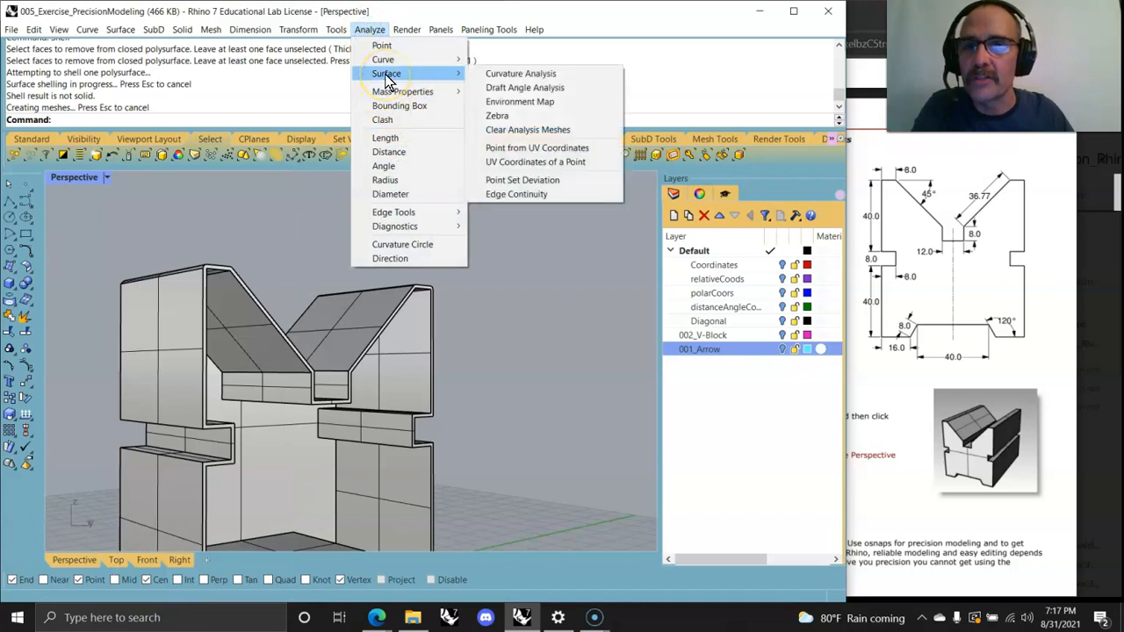
left_click(497, 116)
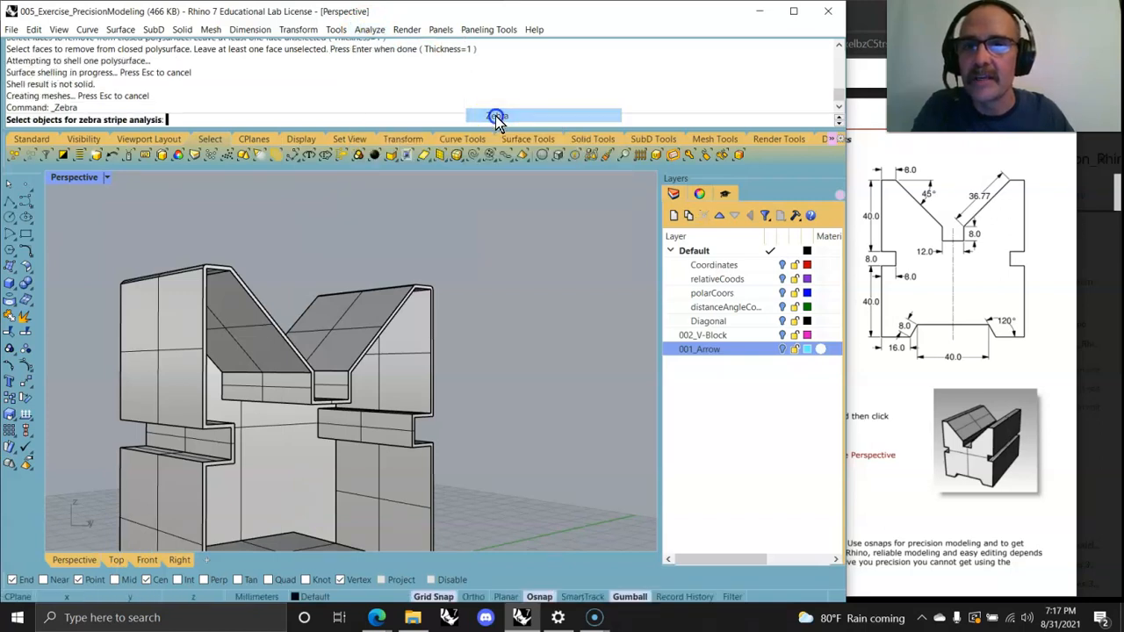
left_click(377, 323)
right_click(373, 386)
right_click_drag(285, 507, 224, 525)
right_click_drag(391, 525, 402, 501)
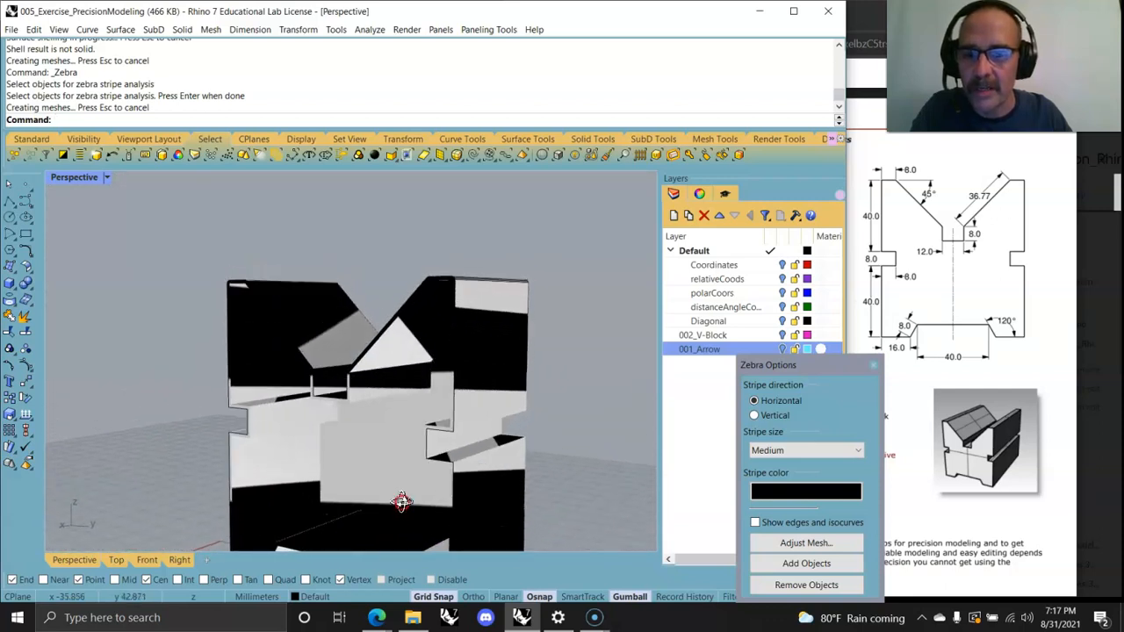
scroll(441, 471, "up", 5)
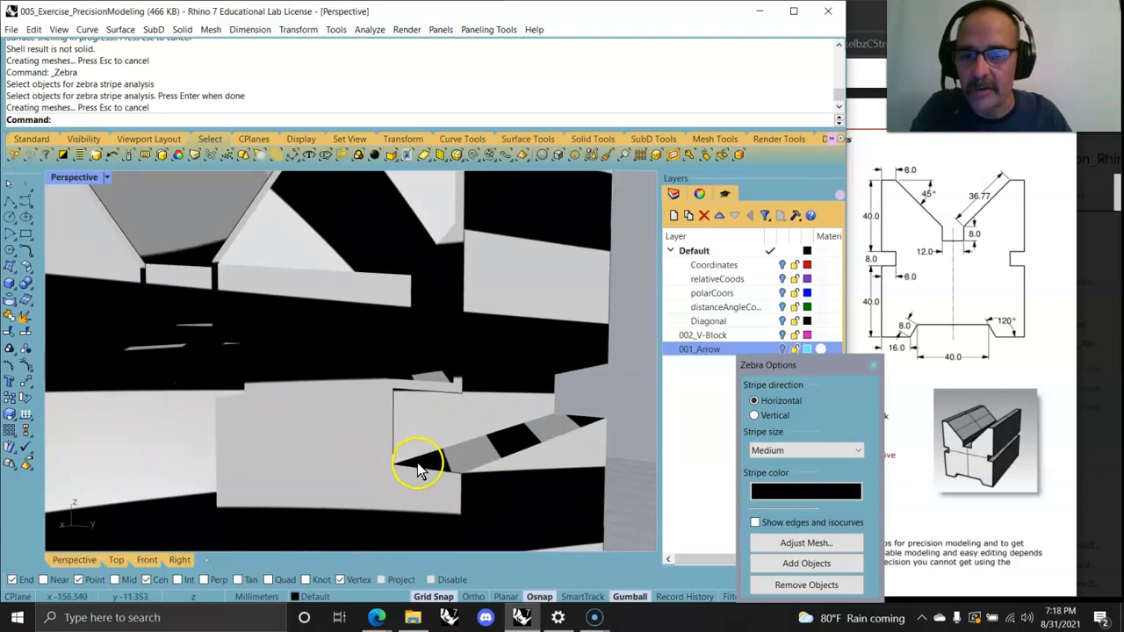
scroll(420, 472, "down", 5)
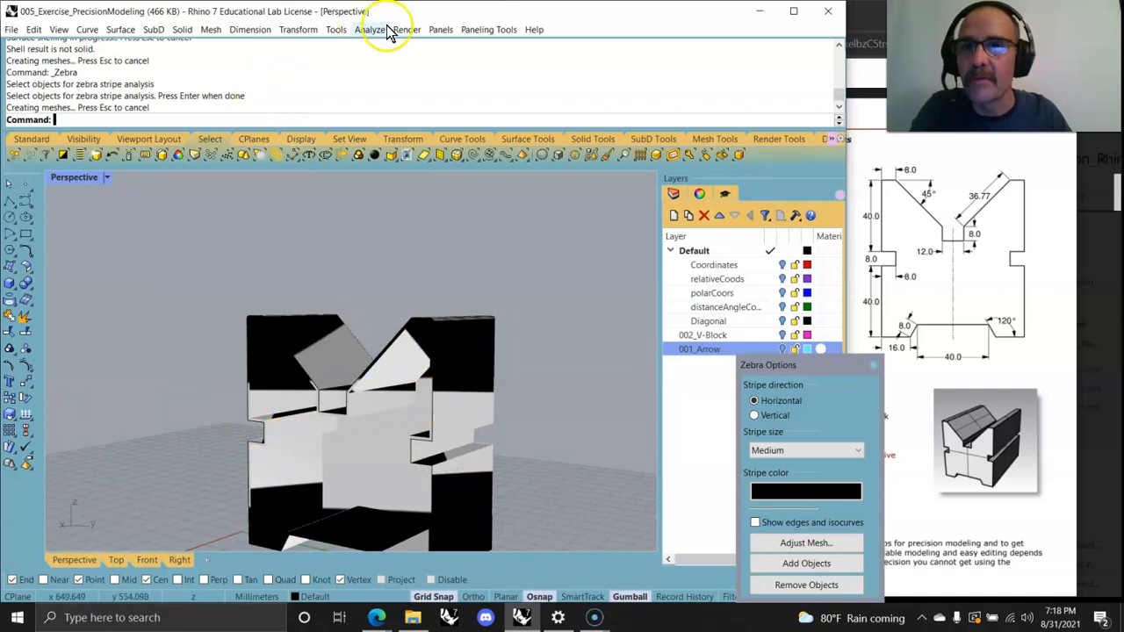
left_click(872, 364)
right_click_drag(430, 449, 449, 515)
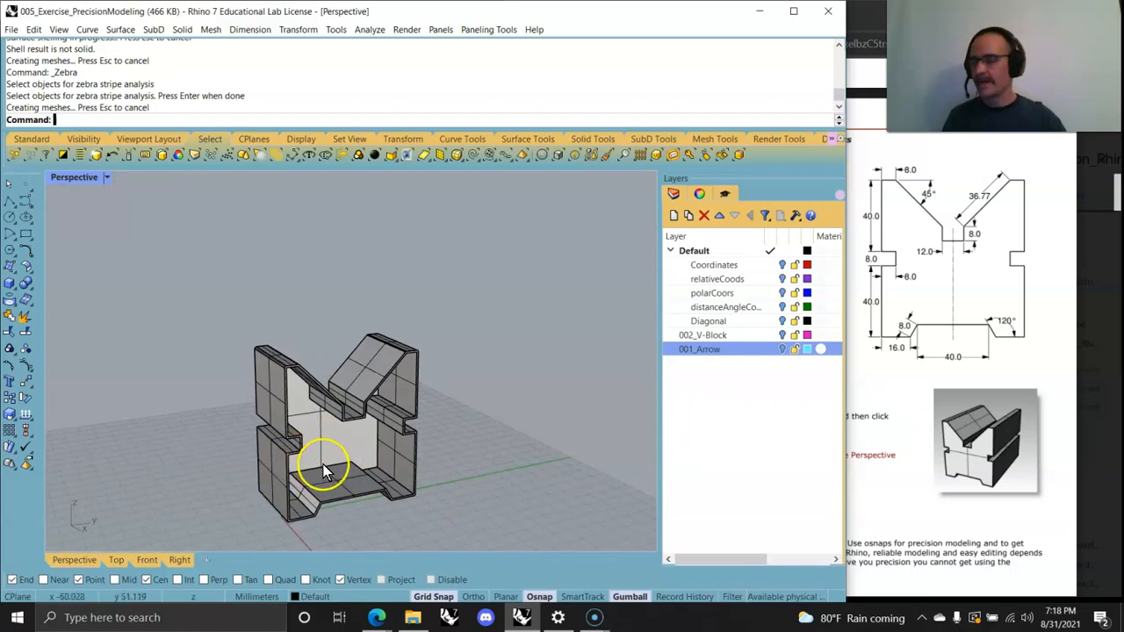
scroll(948, 351, "up", 5)
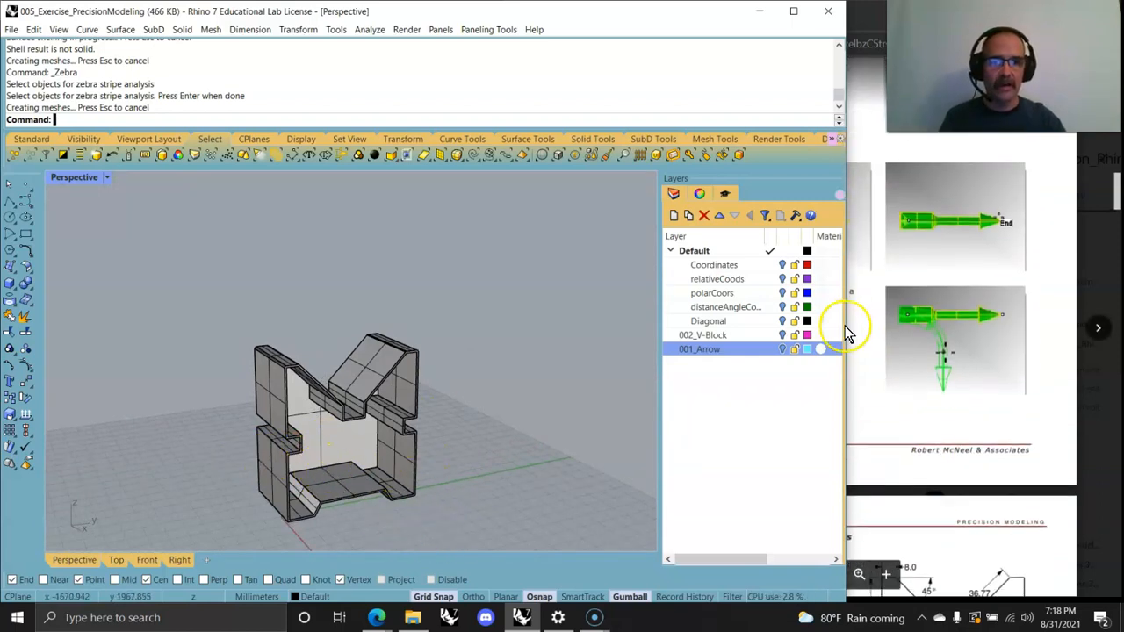
Step: Widen the browser window and scroll through the course schedule pages of the training PDF
left_click_drag(849, 331, 549, 332)
scroll(757, 337, "up", 7)
left_click_drag(1118, 192, 1120, 119)
scroll(798, 369, "up", 8)
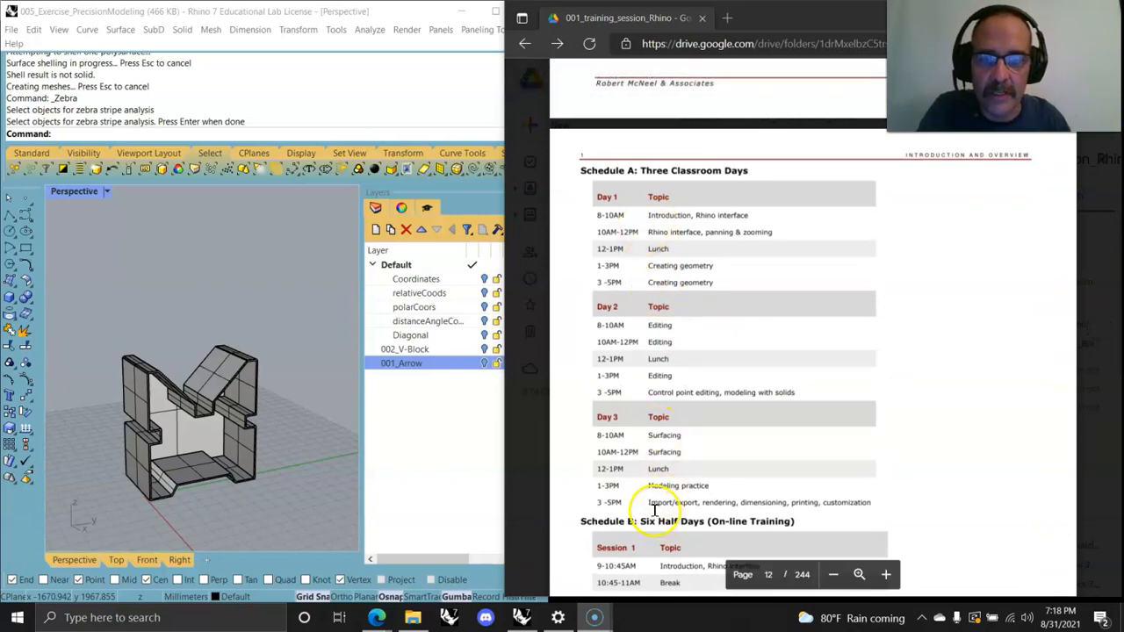
scroll(638, 474, "down", 2)
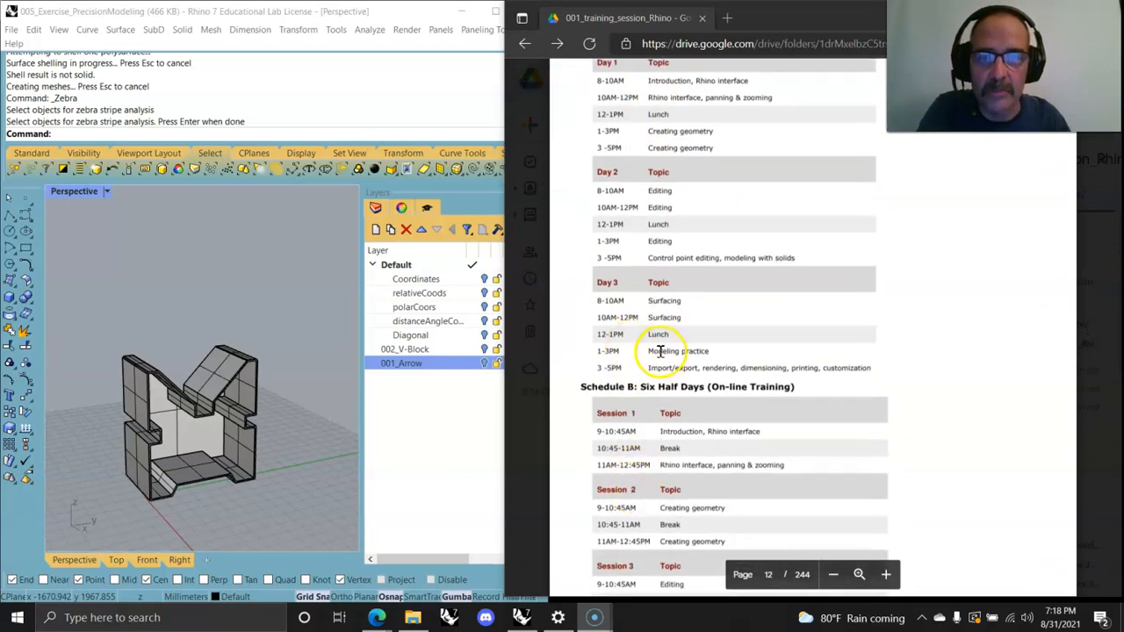
scroll(660, 351, "up", 2)
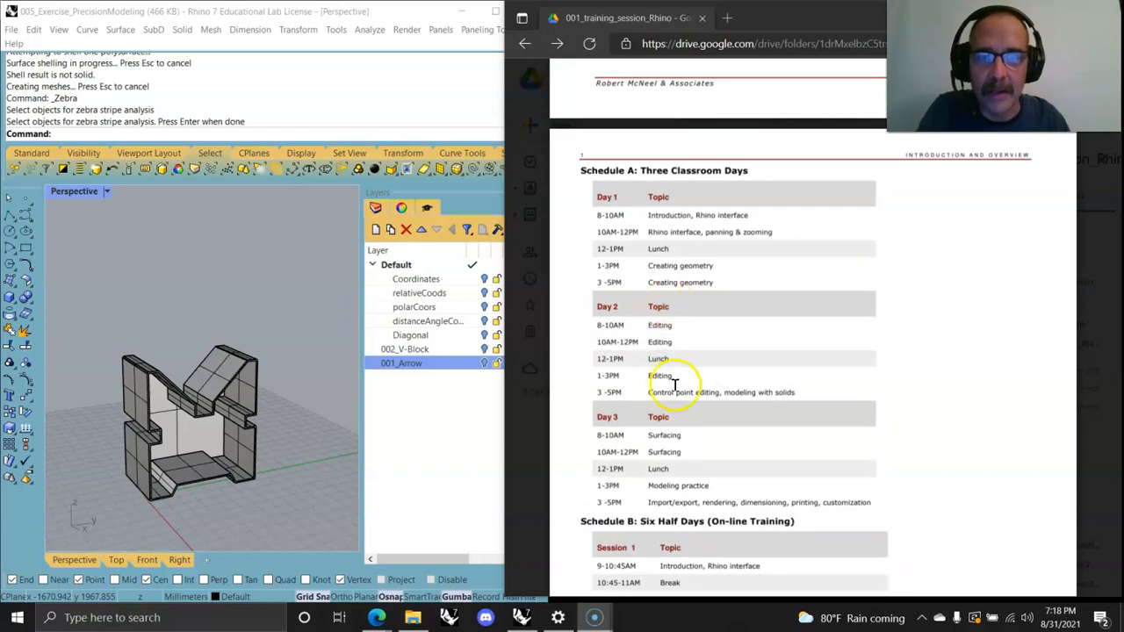
Step: Scroll through the training manual PDF's cover, course schedule and Object types pages
scroll(676, 381, "up", 10)
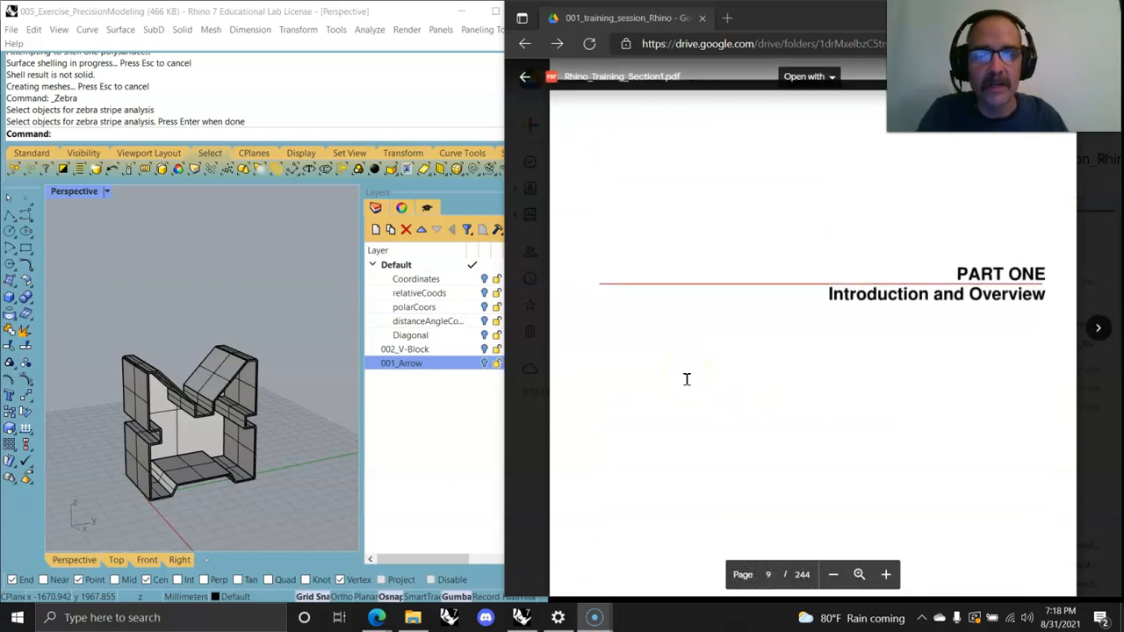
scroll(686, 379, "up", 10)
scroll(692, 385, "up", 12)
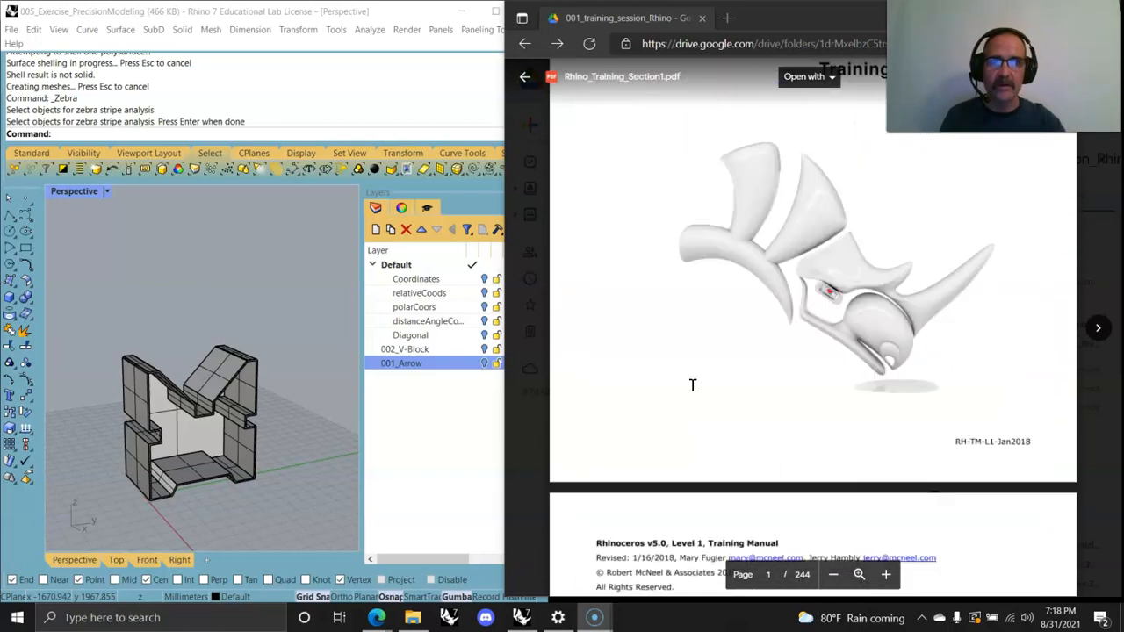
scroll(692, 386, "up", 3)
scroll(693, 385, "down", 10)
scroll(693, 385, "down", 10)
scroll(692, 386, "down", 8)
scroll(693, 385, "down", 10)
scroll(693, 385, "down", 8)
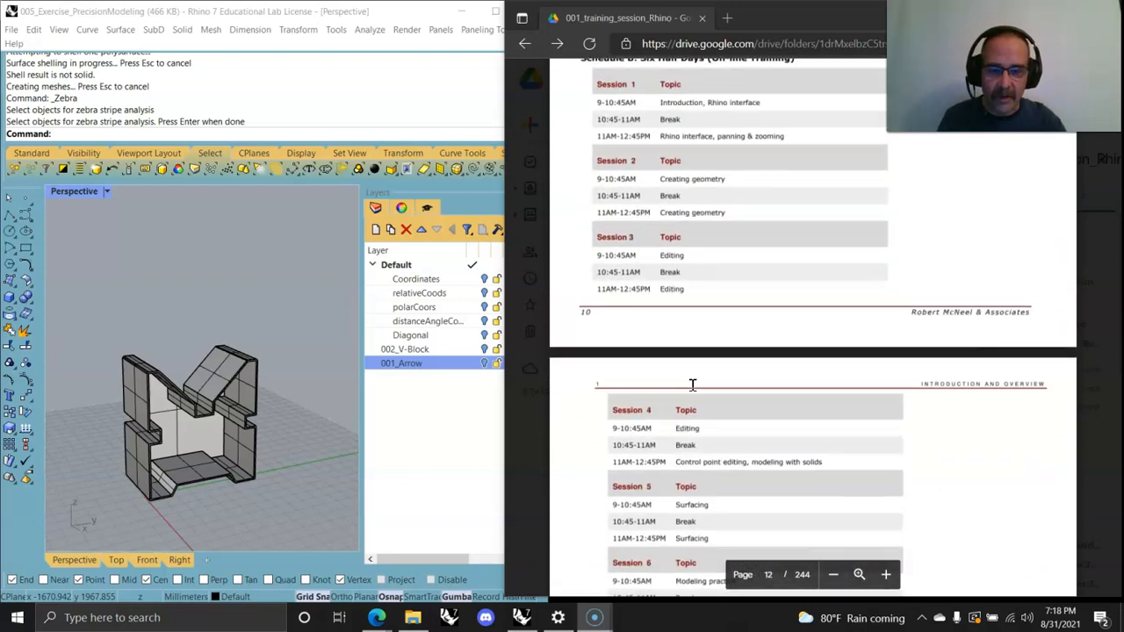
scroll(693, 386, "down", 4)
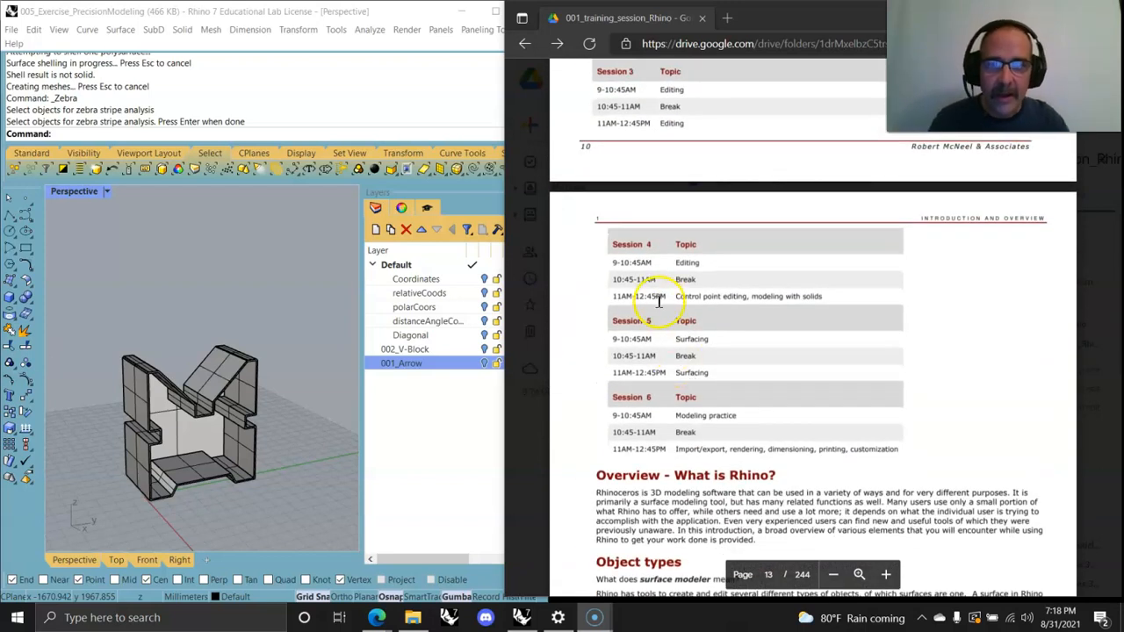
scroll(658, 301, "down", 10)
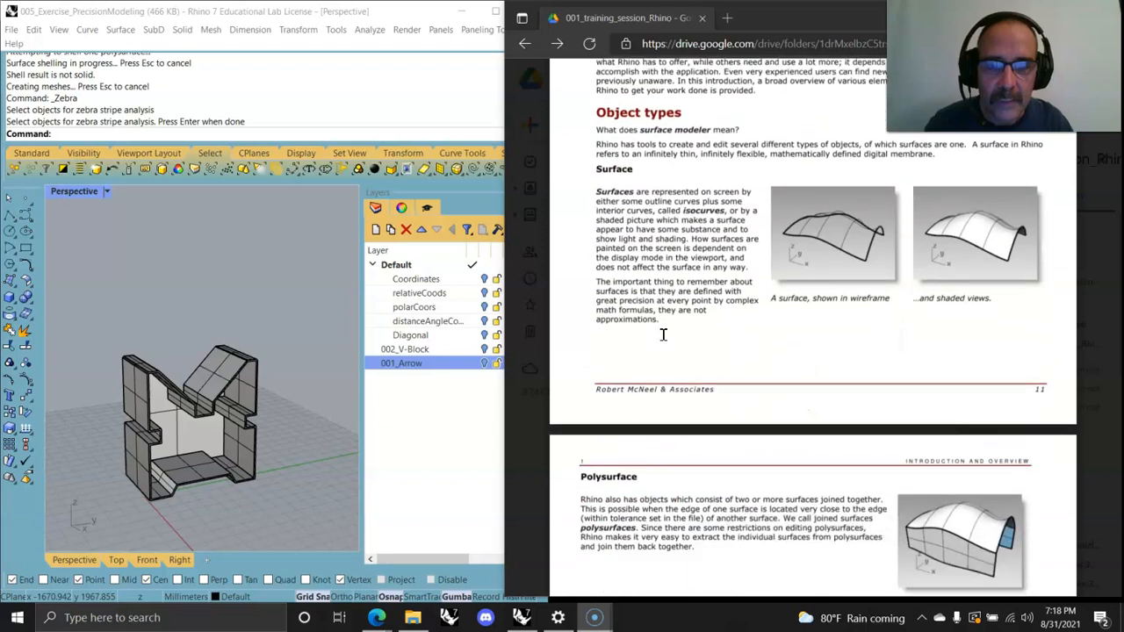
scroll(663, 335, "down", 2)
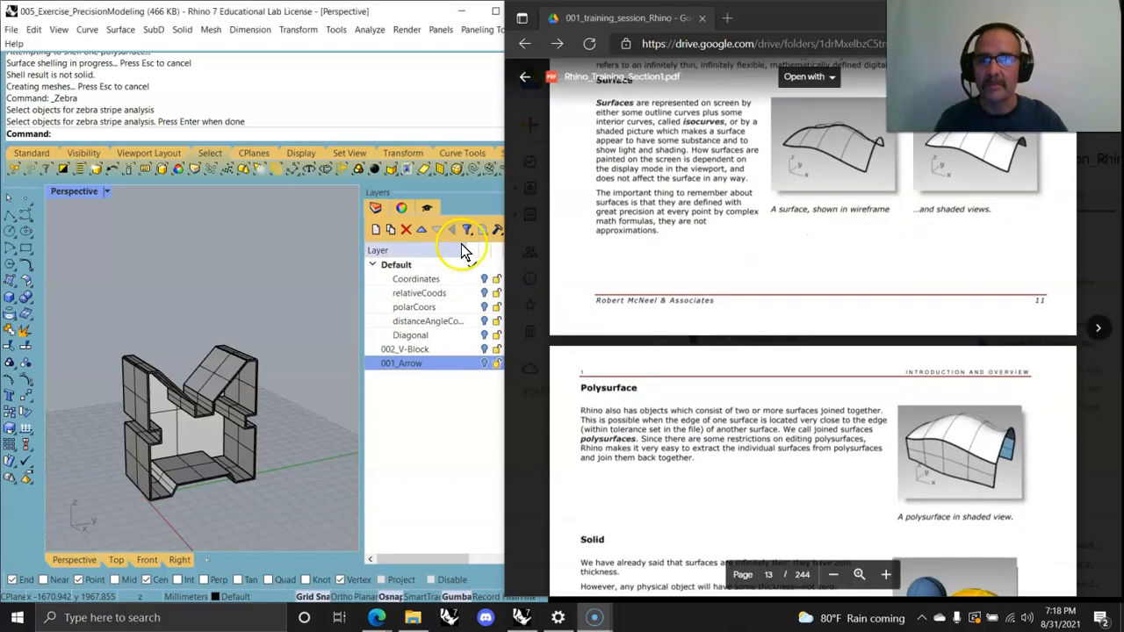
scroll(777, 385, "down", 6)
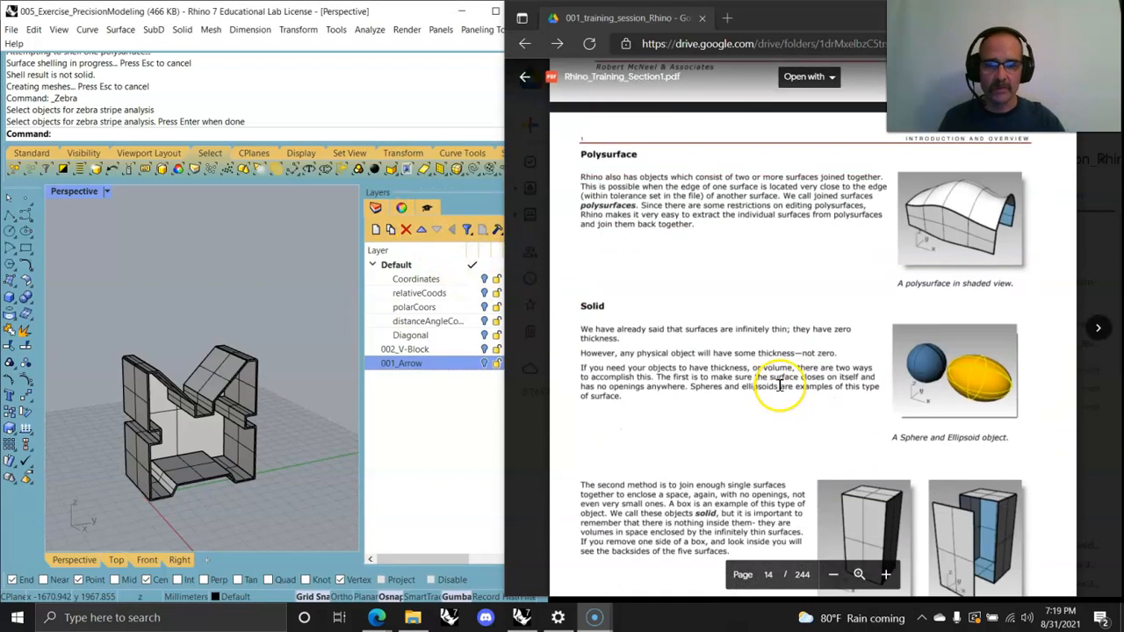
scroll(753, 388, "down", 6)
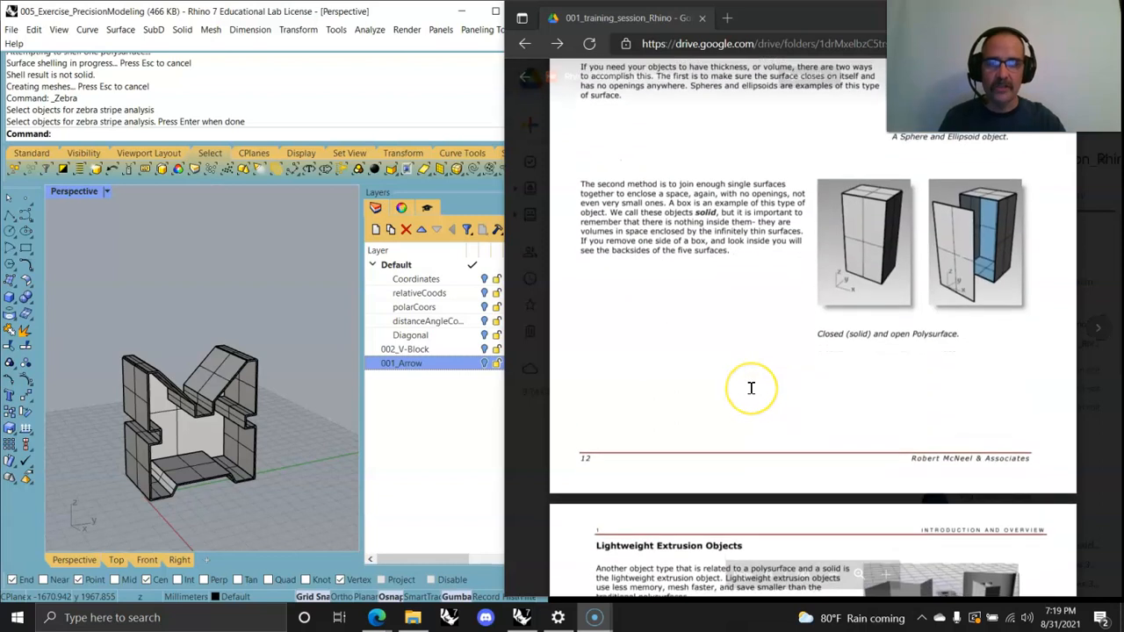
scroll(749, 387, "up", 20)
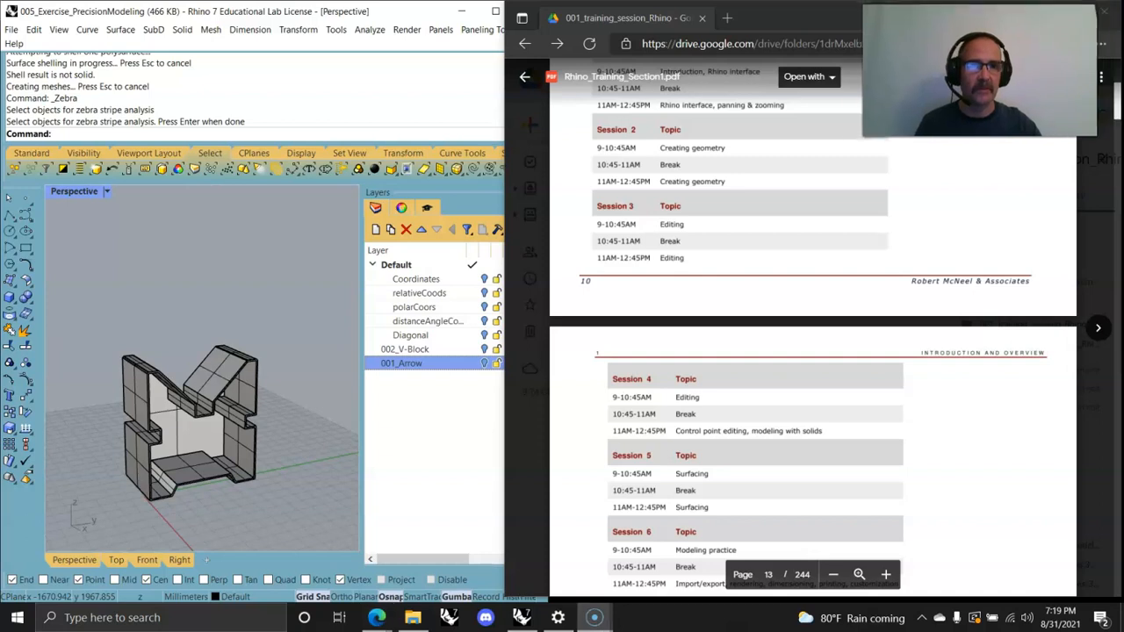
Step: Scroll through the training manual's table of contents pages
left_click_drag(1108, 127, 1108, 98)
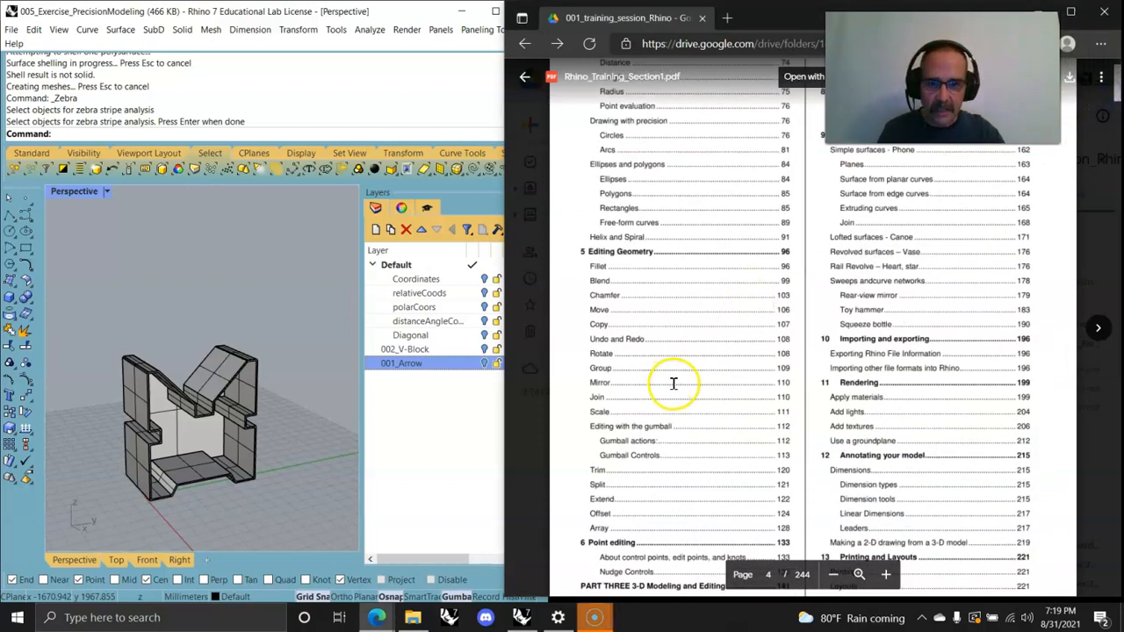
scroll(673, 384, "down", 3)
scroll(720, 382, "up", 5)
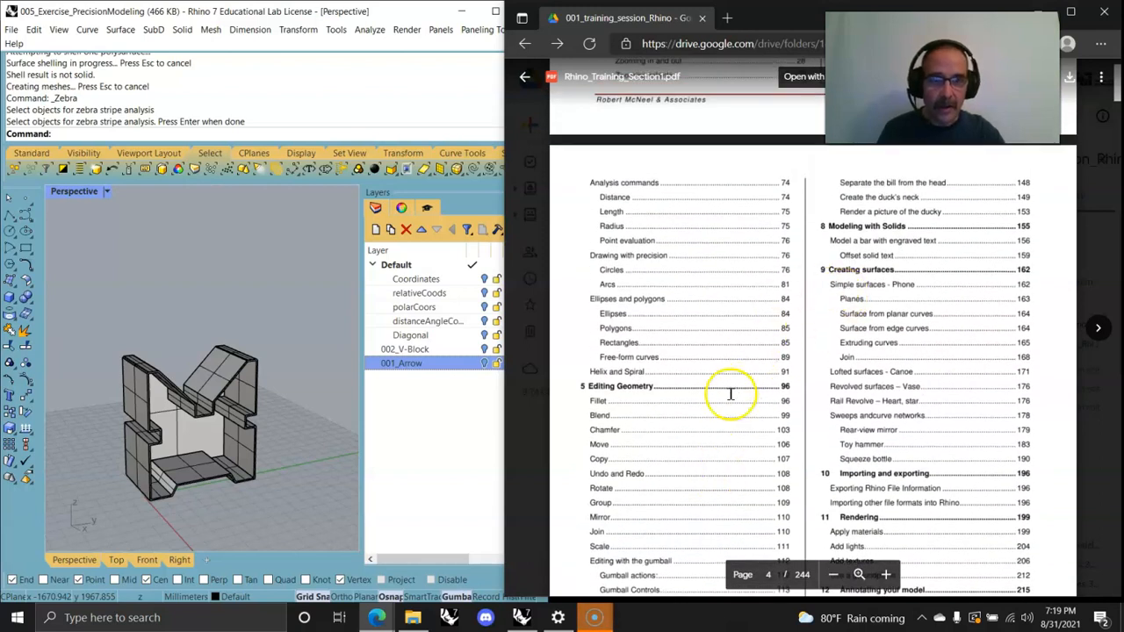
scroll(729, 394, "down", 3)
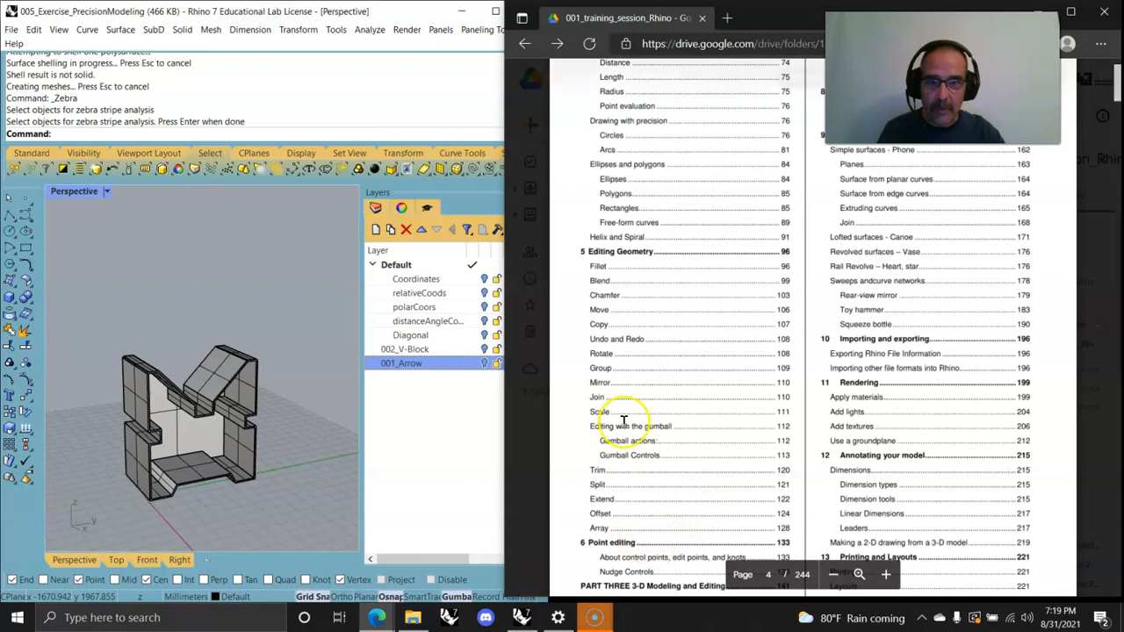
scroll(647, 344, "up", 3)
scroll(582, 366, "down", 3)
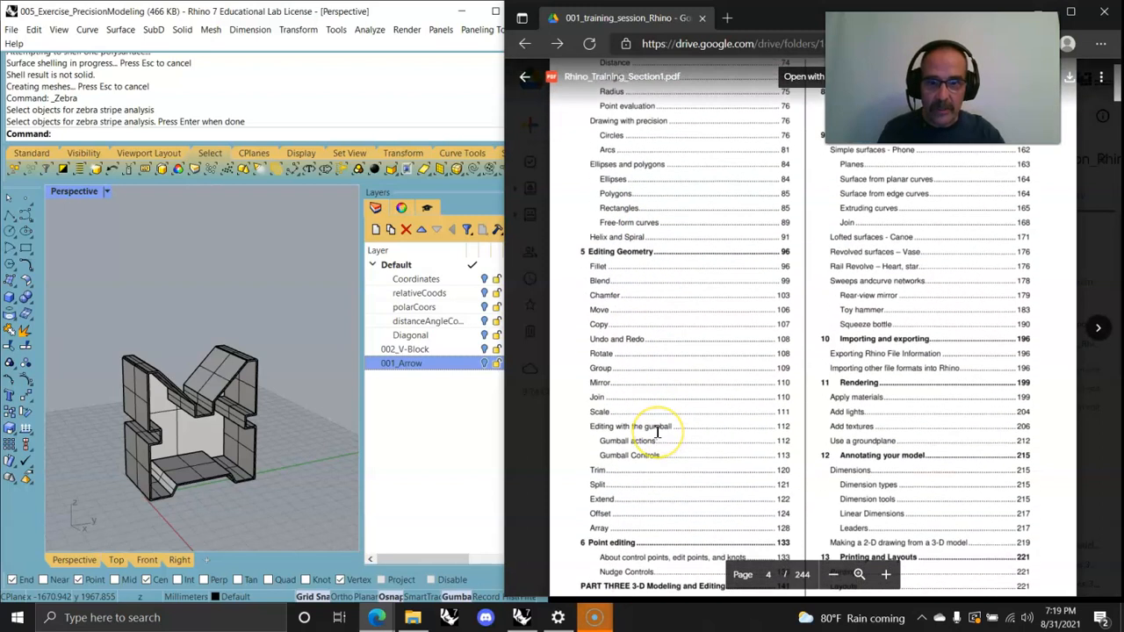
scroll(656, 432, "down", 3)
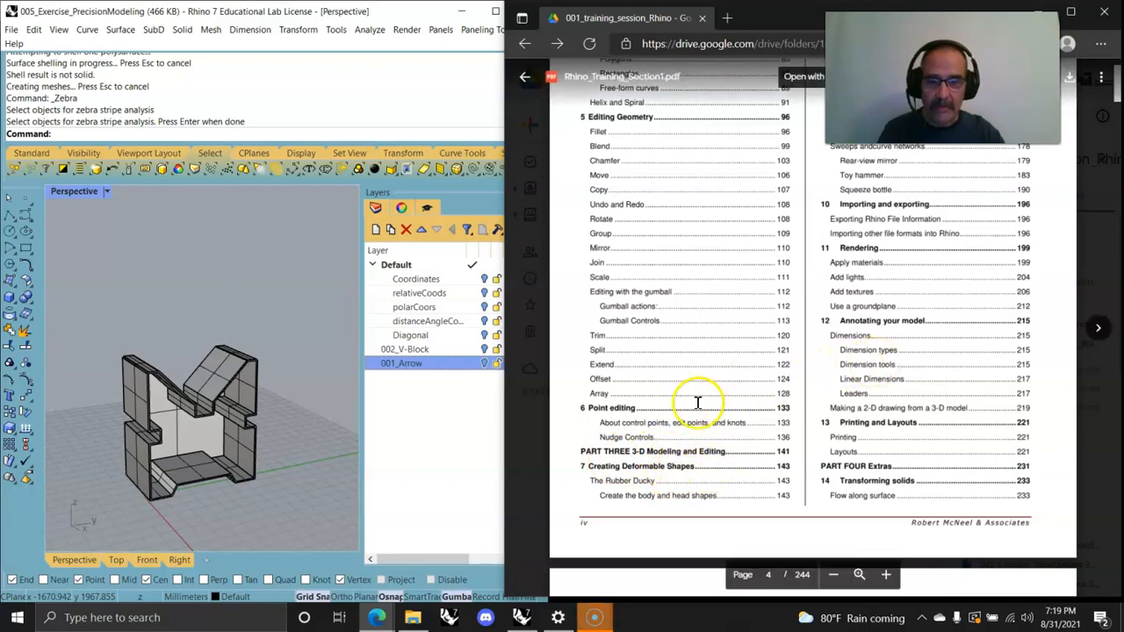
scroll(677, 389, "up", 3)
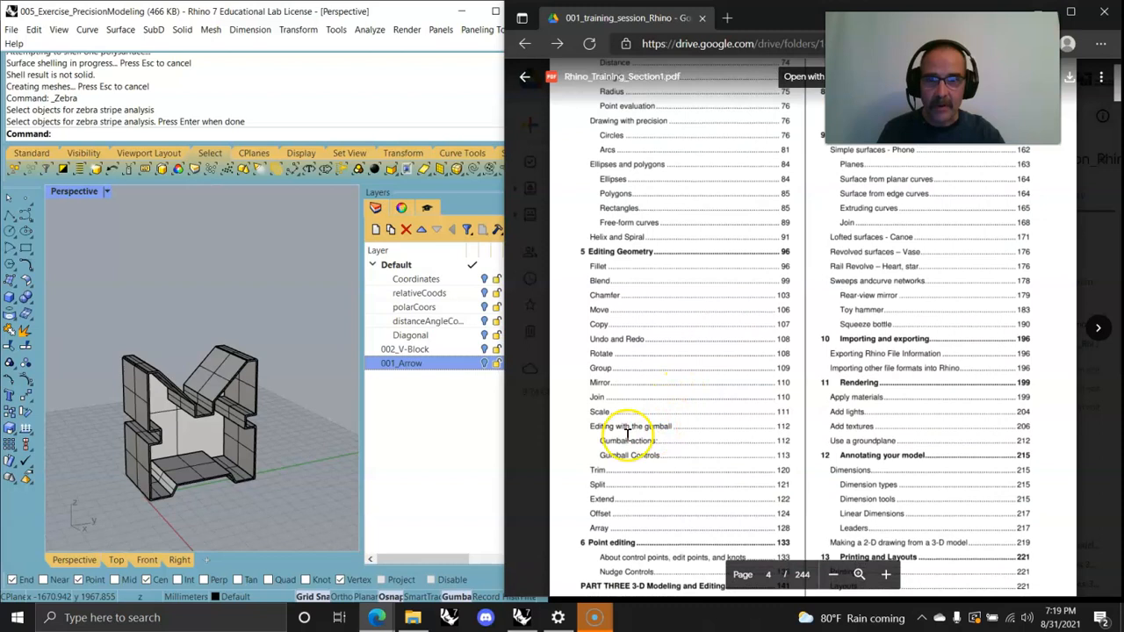
scroll(627, 265, "up", 10)
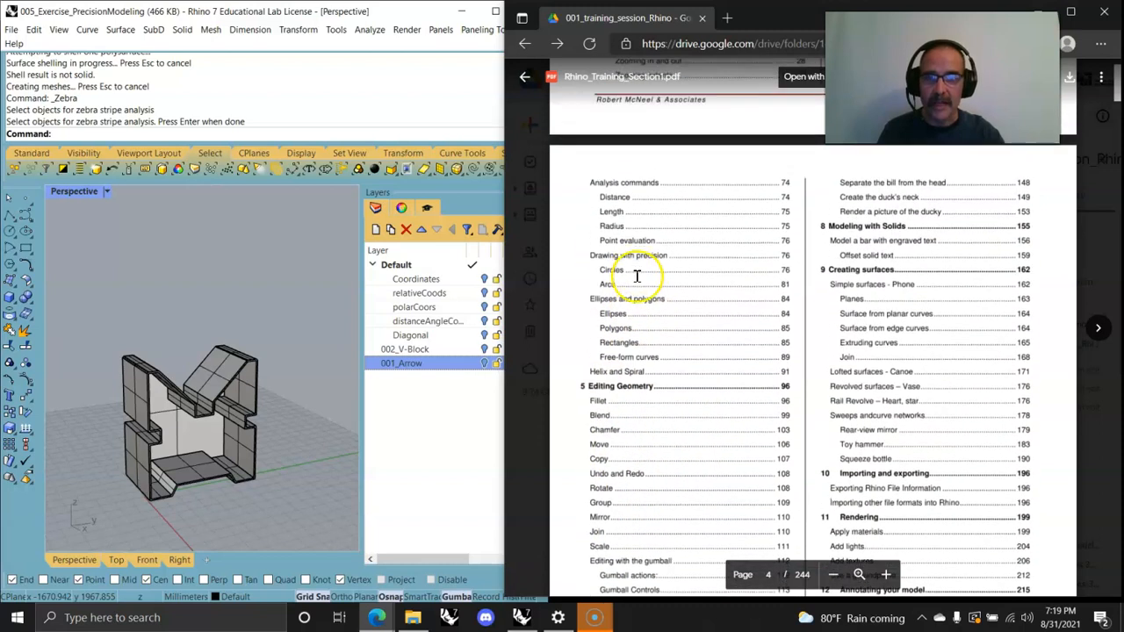
scroll(684, 334, "up", 3)
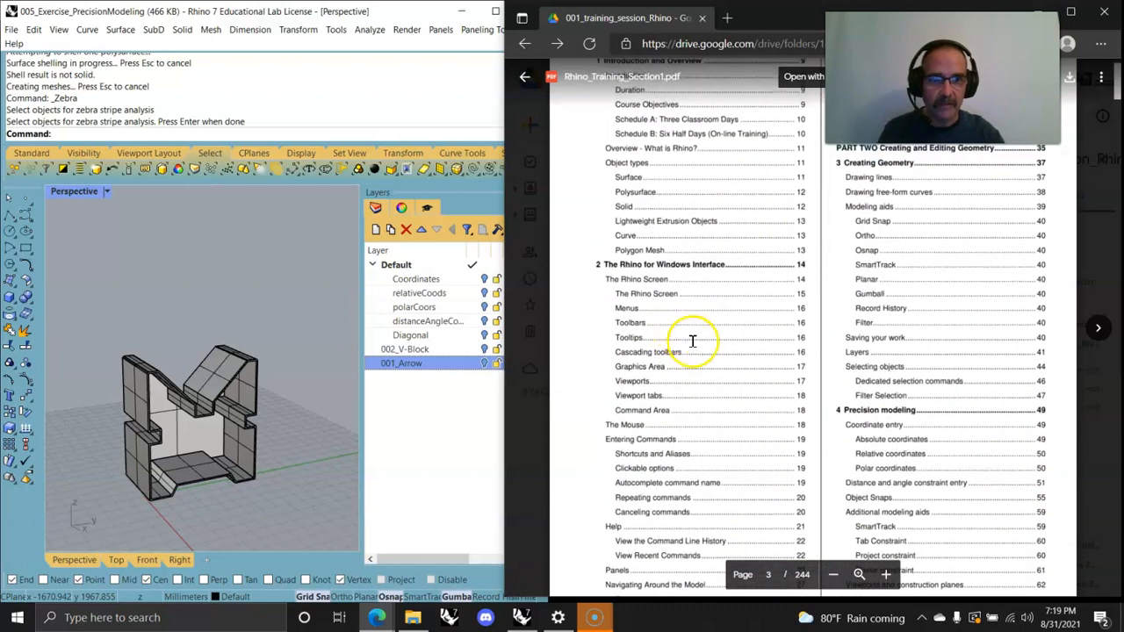
scroll(852, 437, "down", 6)
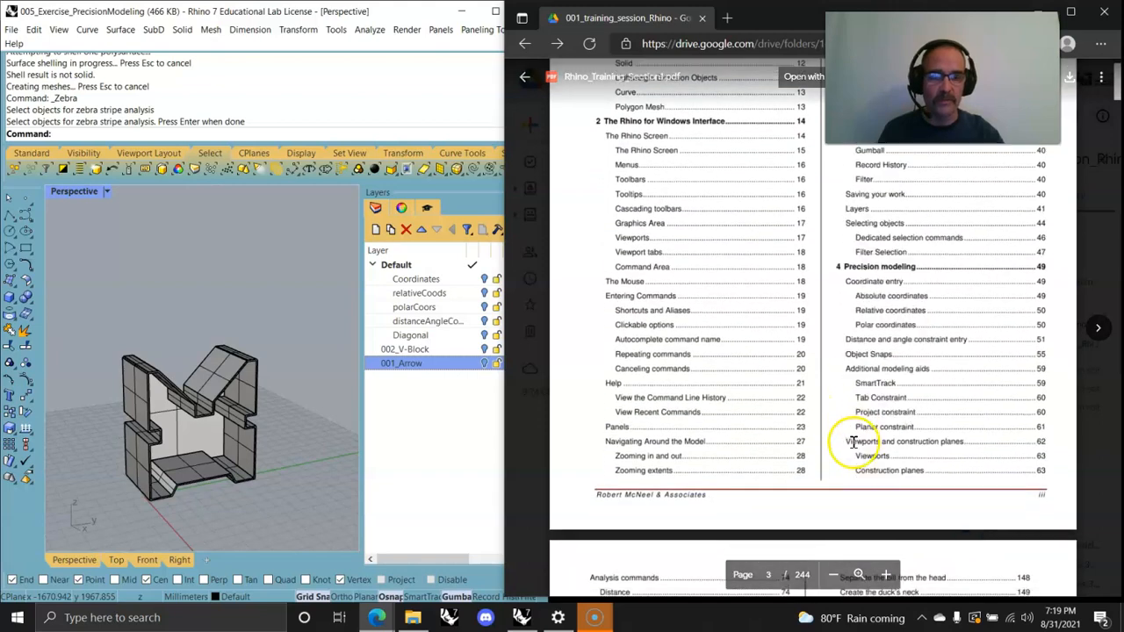
scroll(758, 318, "up", 7)
scroll(754, 332, "down", 12)
scroll(751, 338, "down", 4)
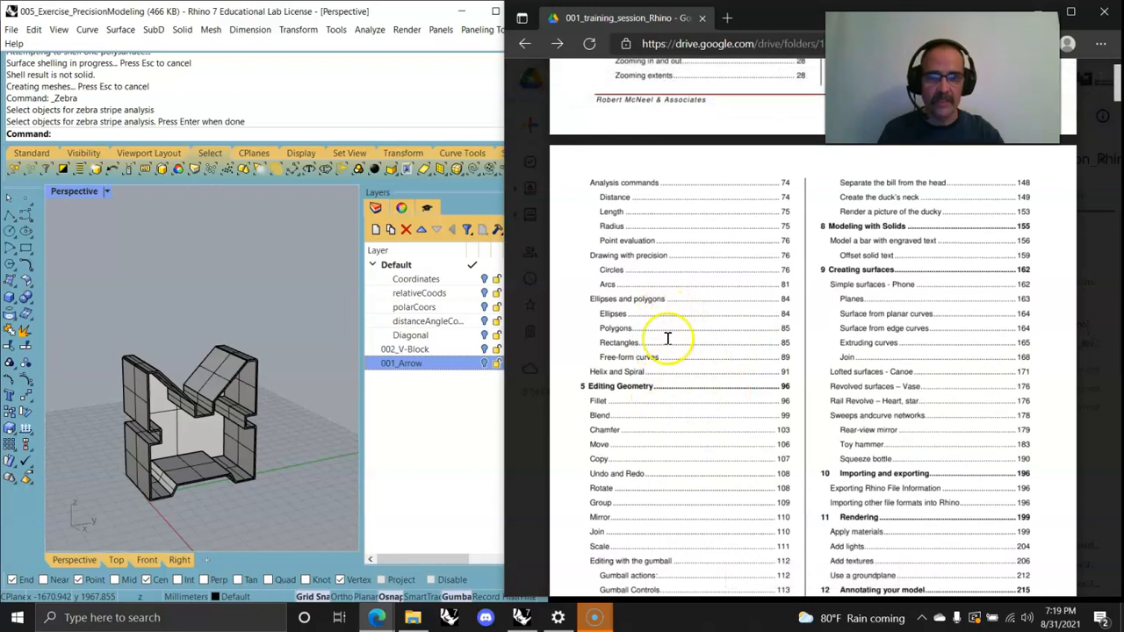
scroll(689, 371, "down", 6)
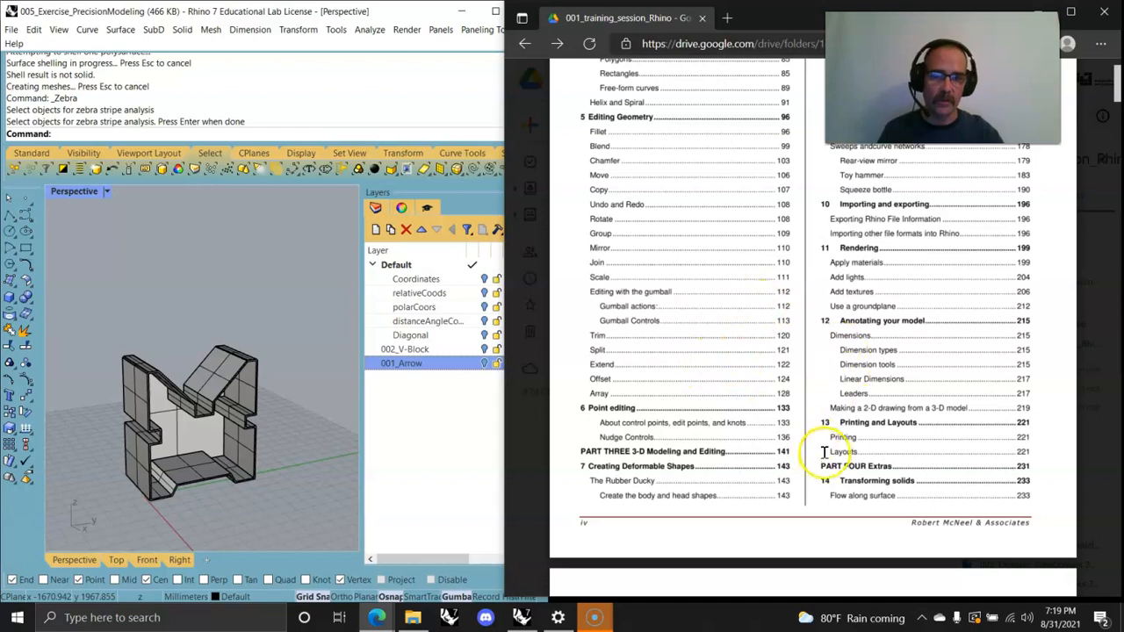
scroll(822, 452, "down", 9)
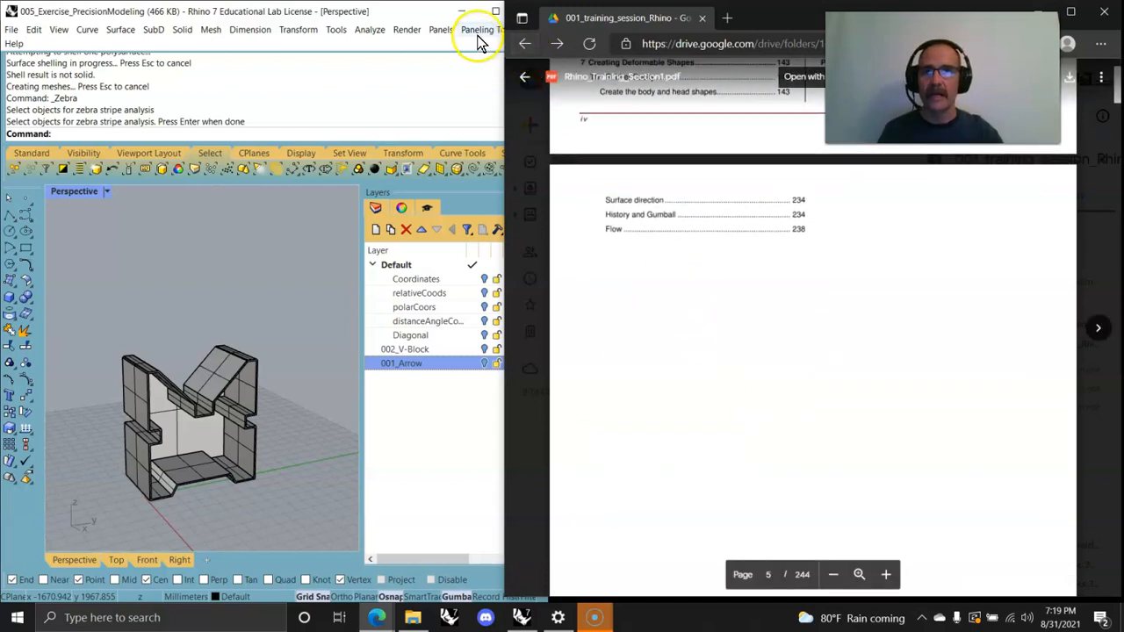
Step: Open the Tutorials panel and browse the Level 1 and Level 2 Training Manual files
left_click(14, 43)
mouse_move(52, 87)
left_click(230, 89)
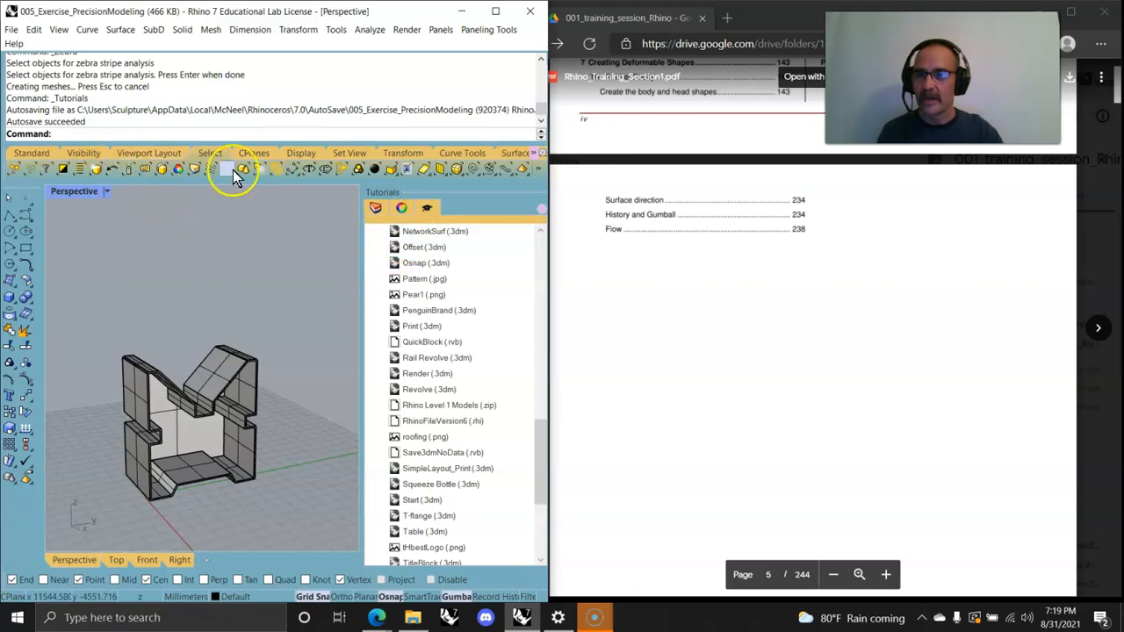
scroll(430, 303, "up", 15)
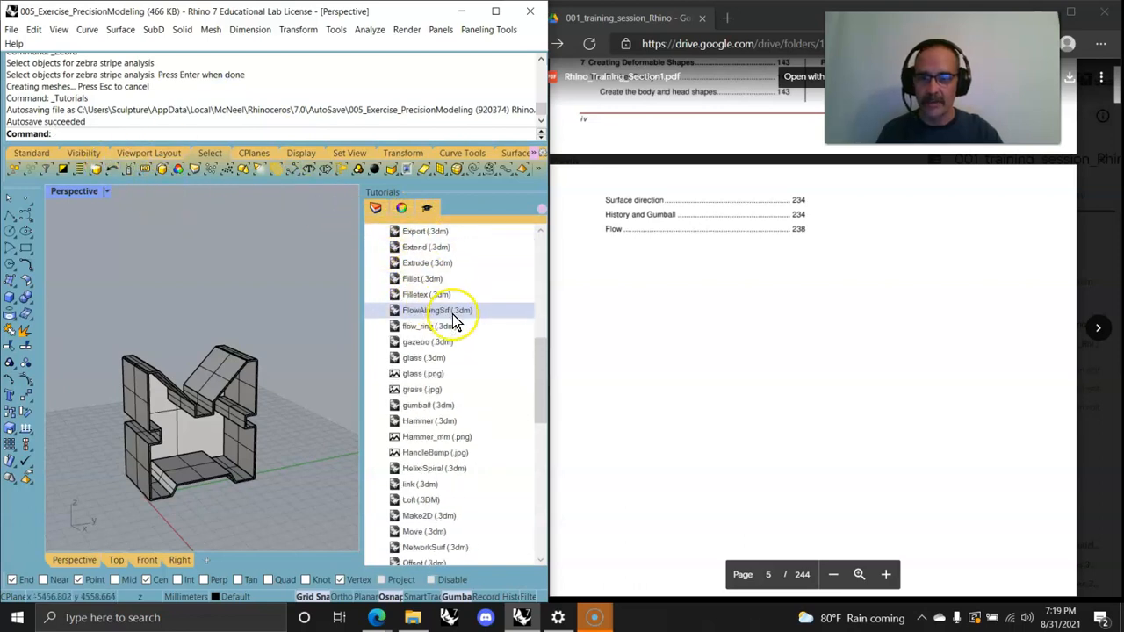
left_click(371, 230)
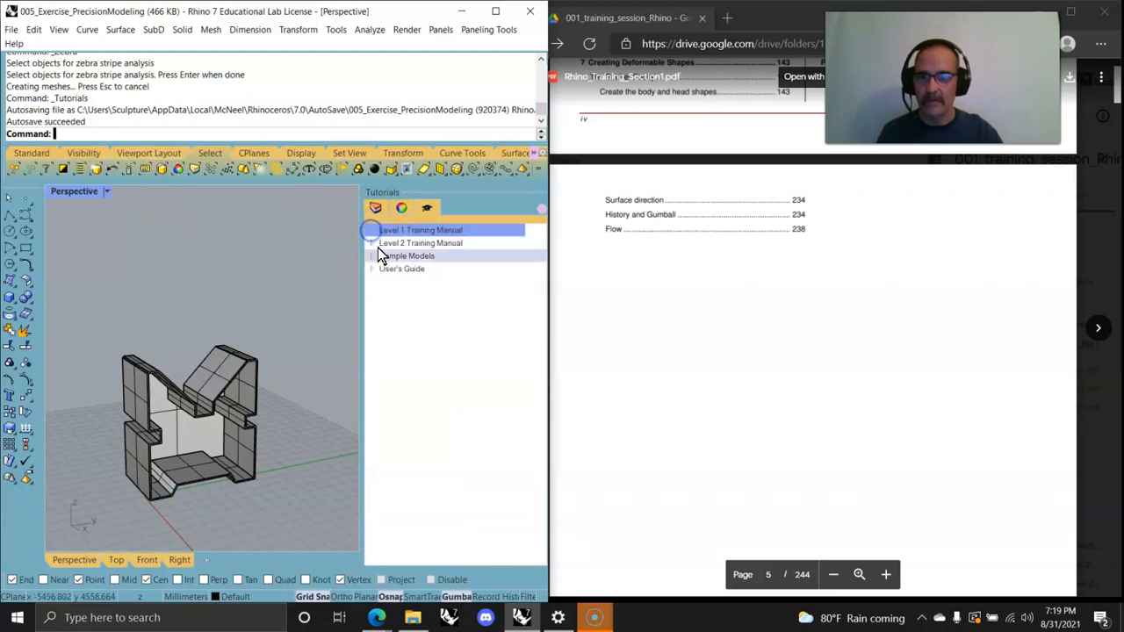
left_click(371, 243)
scroll(428, 302, "down", 20)
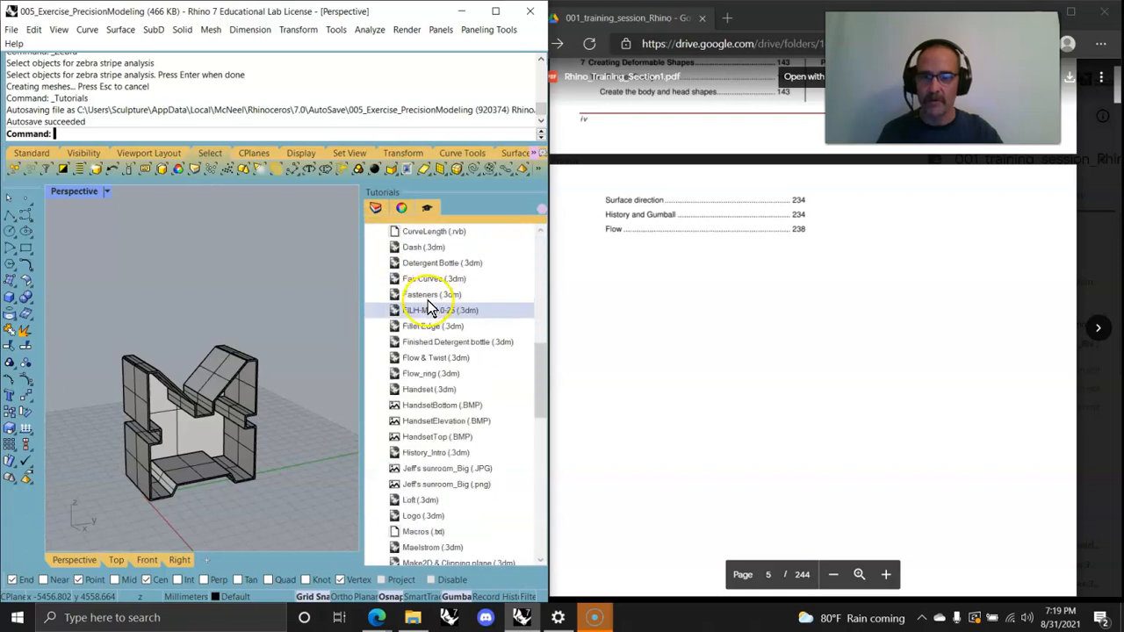
scroll(433, 314, "up", 15)
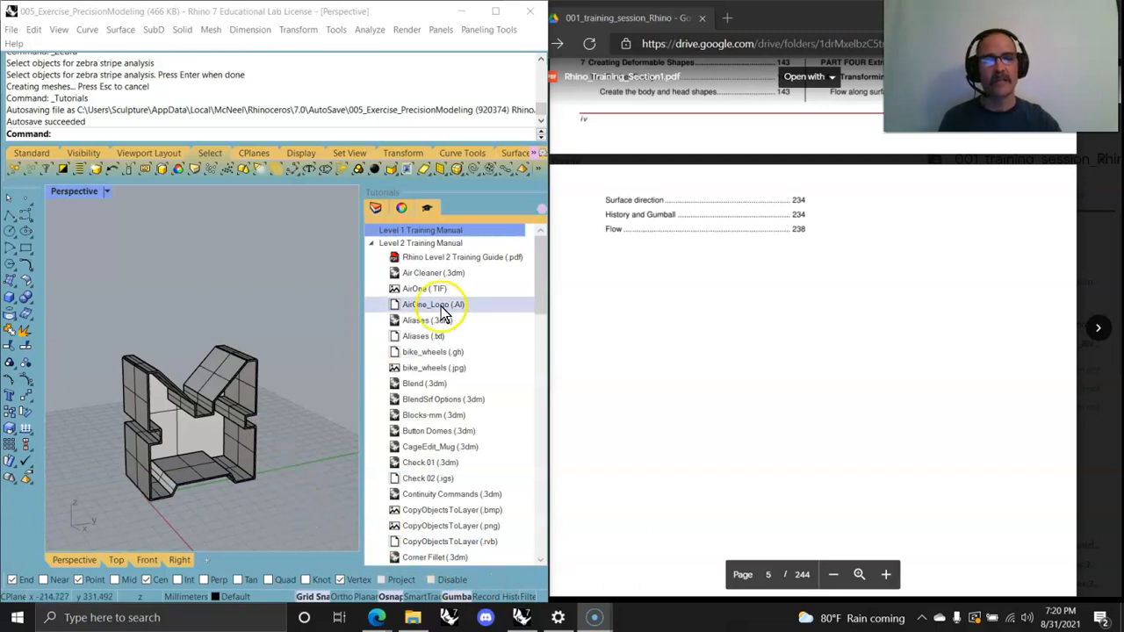
scroll(742, 351, "up", 5)
scroll(745, 351, "up", 10)
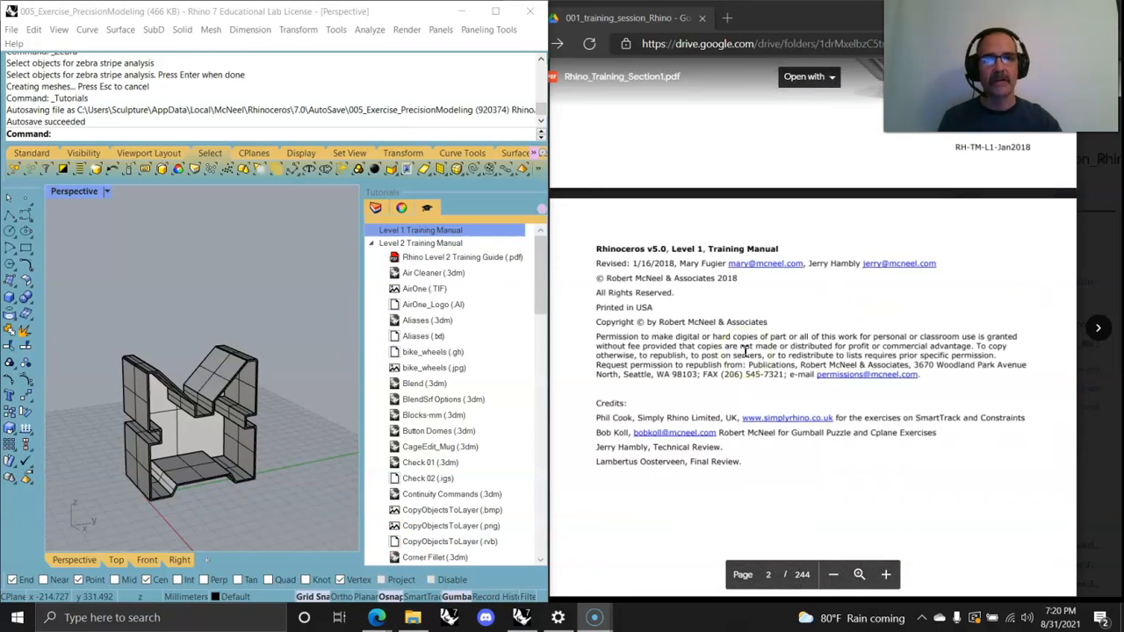